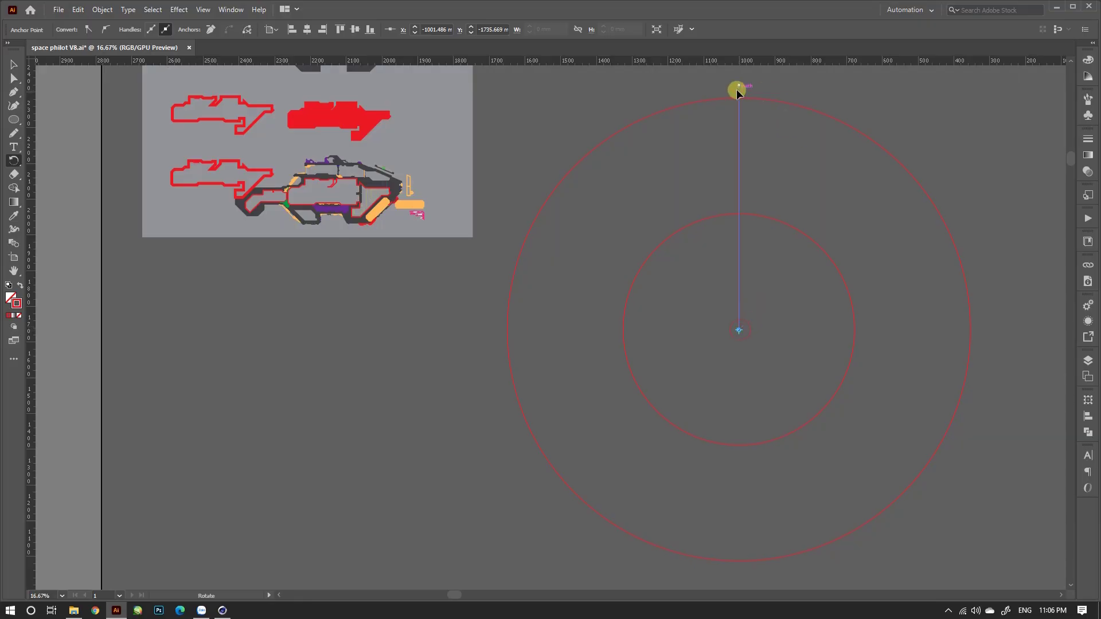
Alt-rotate copies of the vertical radius around the circles' centre pivot into five radial lines.
{"action": "left_click", "coordinate": [738, 87]}
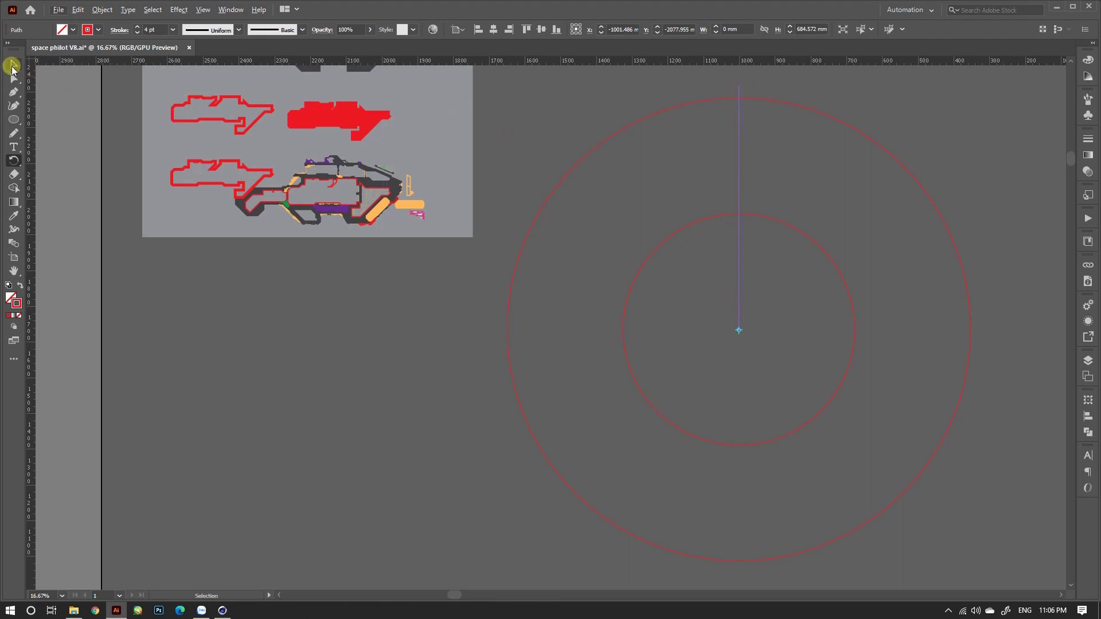
{"action": "key", "text": "r"}
{"action": "key", "text": "v"}
{"action": "key", "text": "r"}
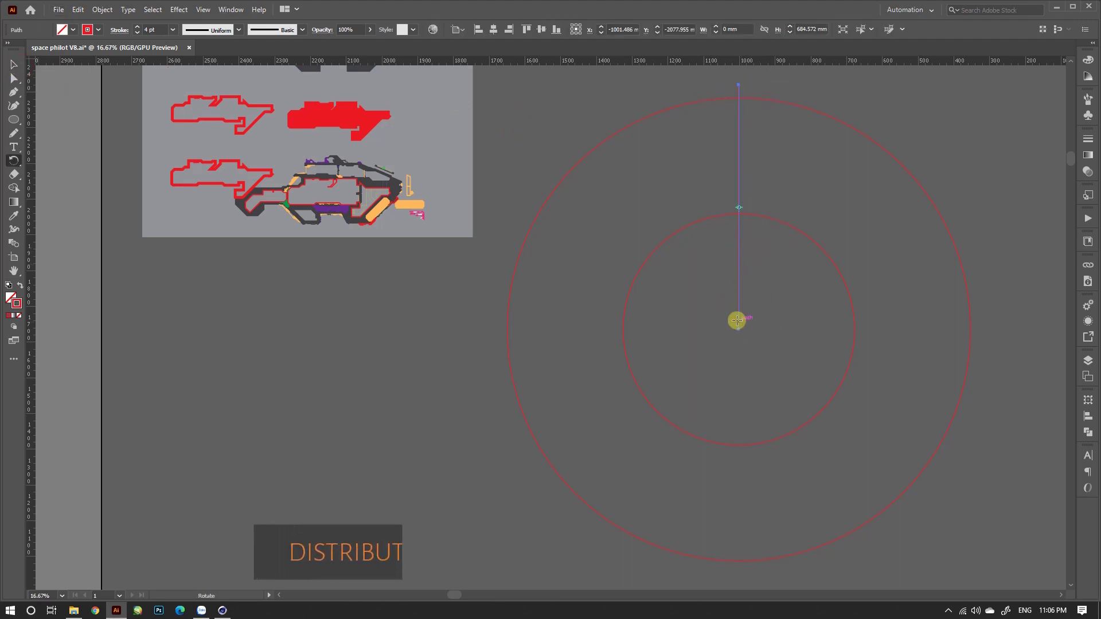
{"action": "left_click", "coordinate": [738, 328]}
{"action": "mouse_move", "coordinate": [738, 86]}
{"action": "left_mouse_down", "text": "alt"}
{"action": "mouse_move", "coordinate": [634, 106]}
{"action": "mouse_move", "coordinate": [525, 208]}
{"action": "left_mouse_up", "text": "alt"}
{"action": "key", "text": "Return"}
{"action": "left_click", "coordinate": [614, 347]}
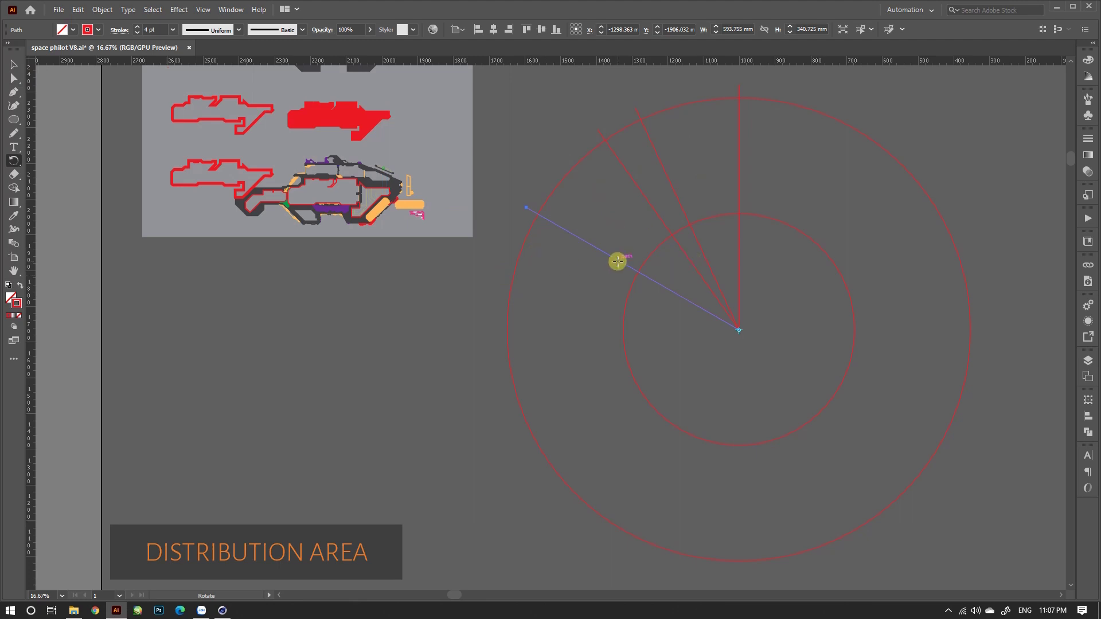
{"action": "left_click_drag", "start_coordinate": [531, 208], "coordinate": [515, 460], "text": "alt"}
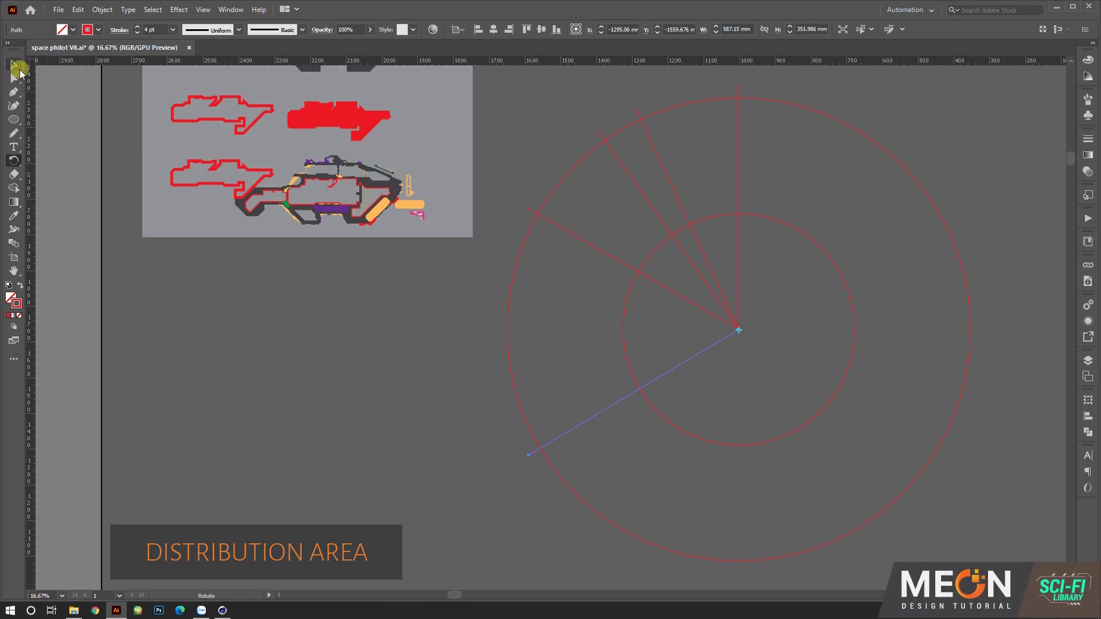
{"action": "left_click", "coordinate": [450, 252]}
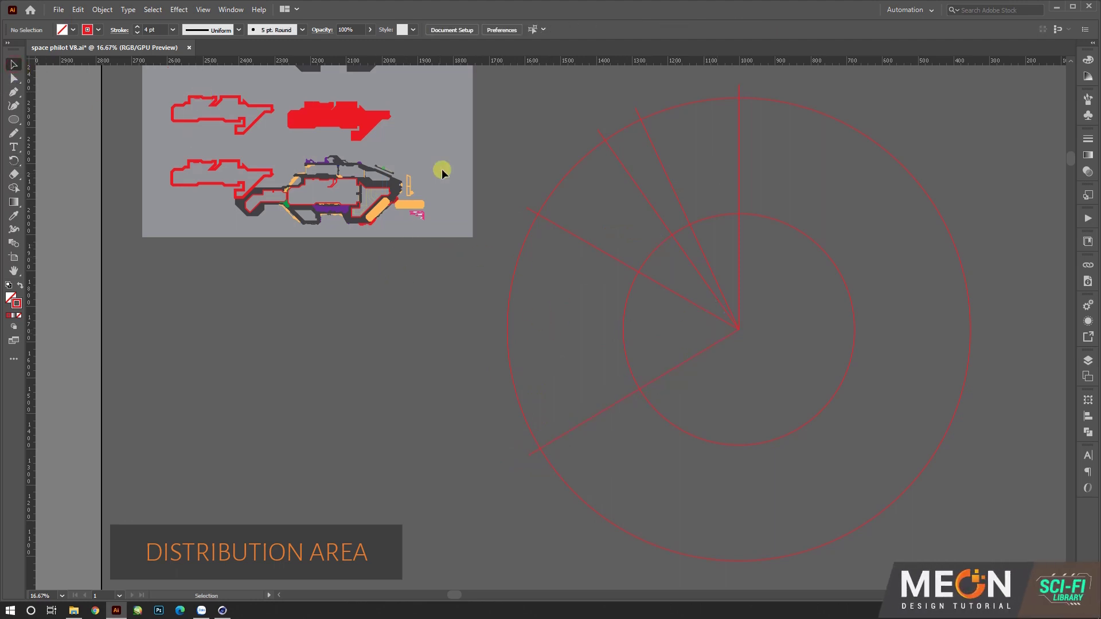
Pencil-write sector numbers such as 16 and draw curved arrows from the gun into the diagram.
{"action": "key", "text": "n"}
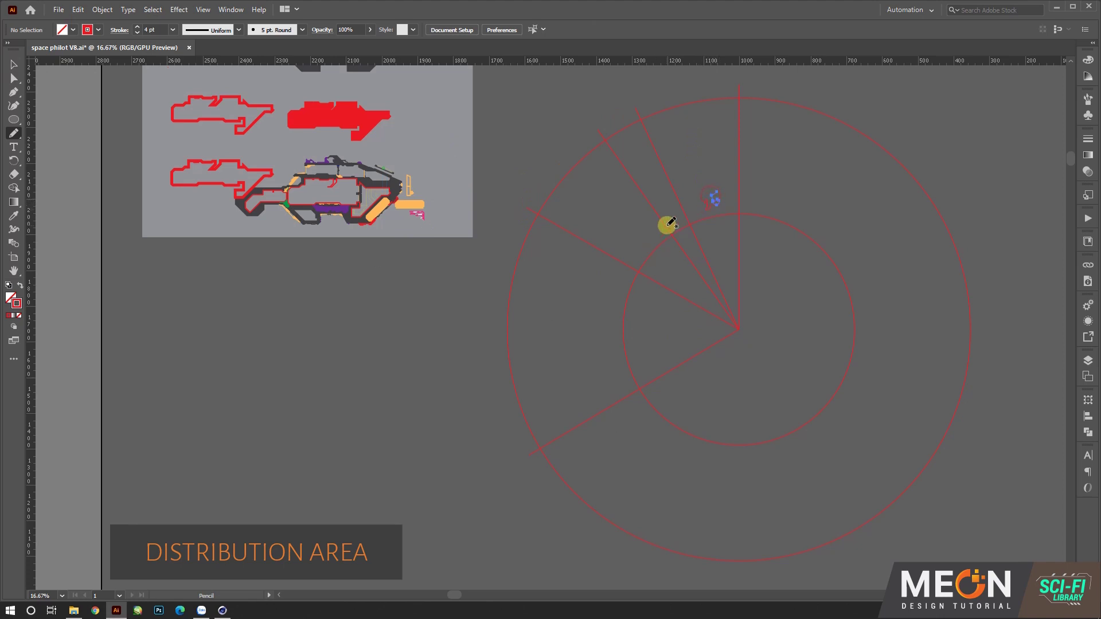
{"action": "mouse_move", "coordinate": [667, 225]}
{"action": "left_mouse_down"}
{"action": "mouse_move", "coordinate": [673, 217]}
{"action": "mouse_move", "coordinate": [638, 248]}
{"action": "left_mouse_up"}
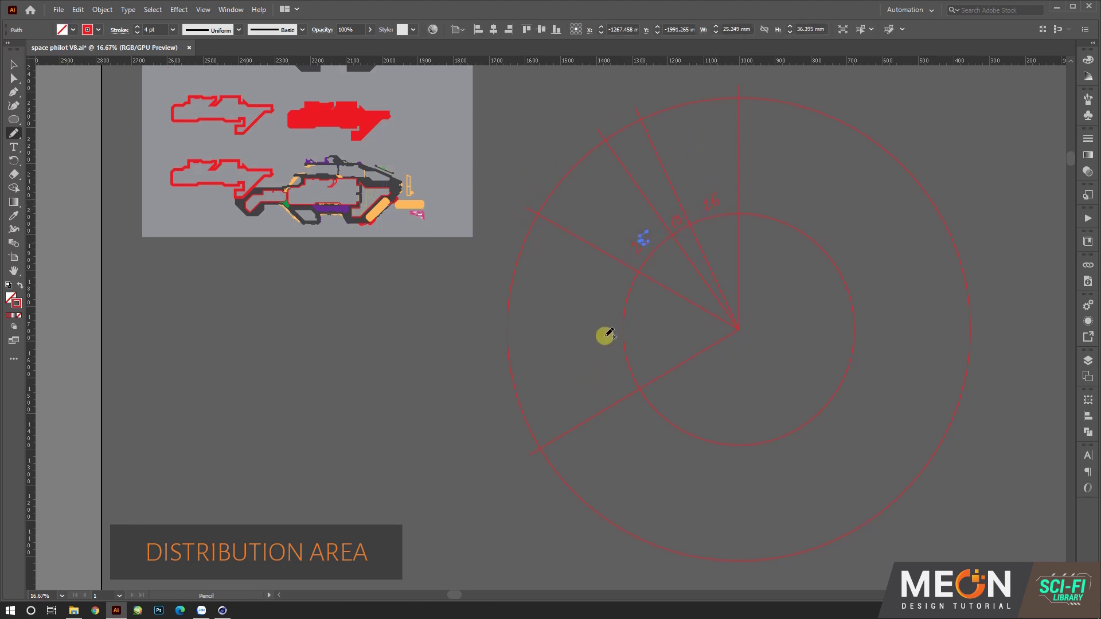
{"action": "left_click_drag", "start_coordinate": [598, 325], "coordinate": [598, 317]}
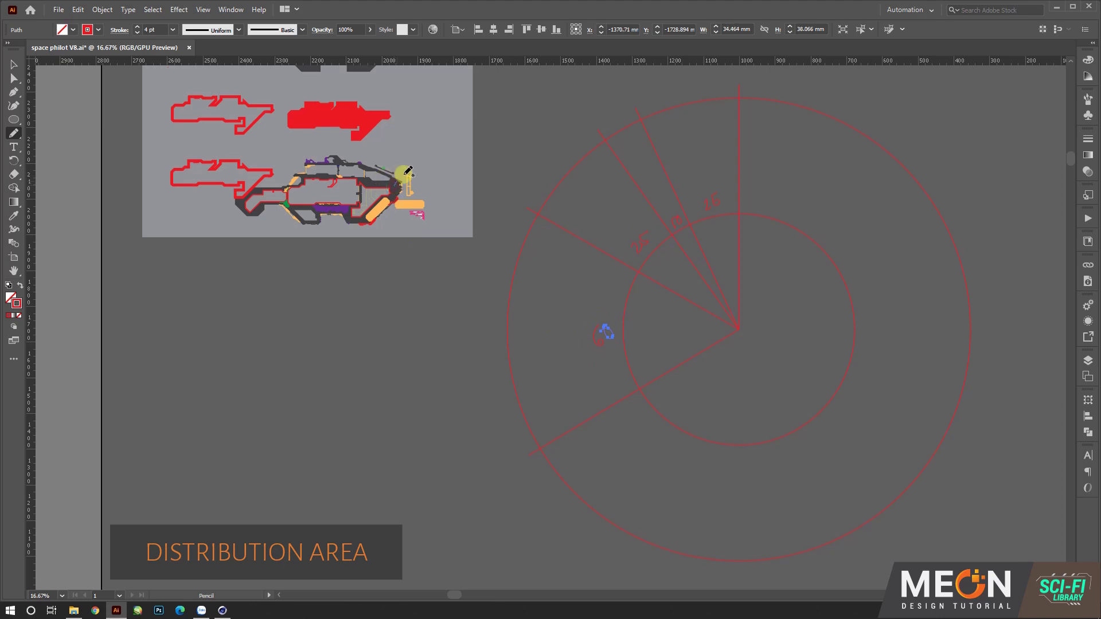
{"action": "left_click_drag", "start_coordinate": [397, 183], "coordinate": [680, 104]}
{"action": "left_click_drag", "start_coordinate": [402, 185], "coordinate": [406, 183]}
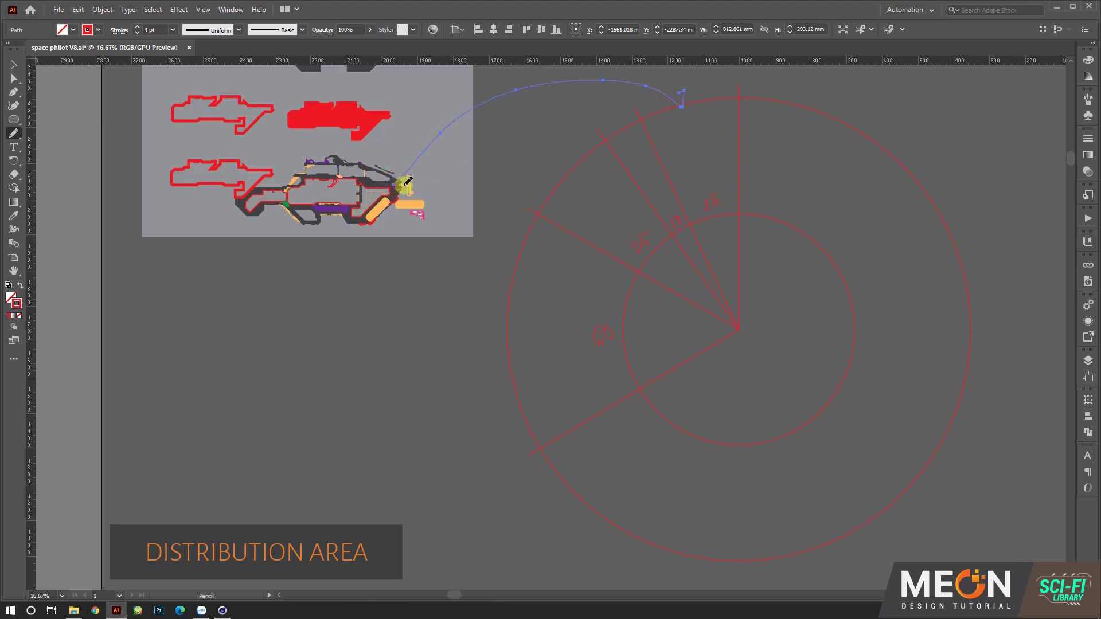
{"action": "left_click_drag", "start_coordinate": [570, 167], "coordinate": [583, 177]}
{"action": "left_click_drag", "start_coordinate": [386, 189], "coordinate": [381, 198]}
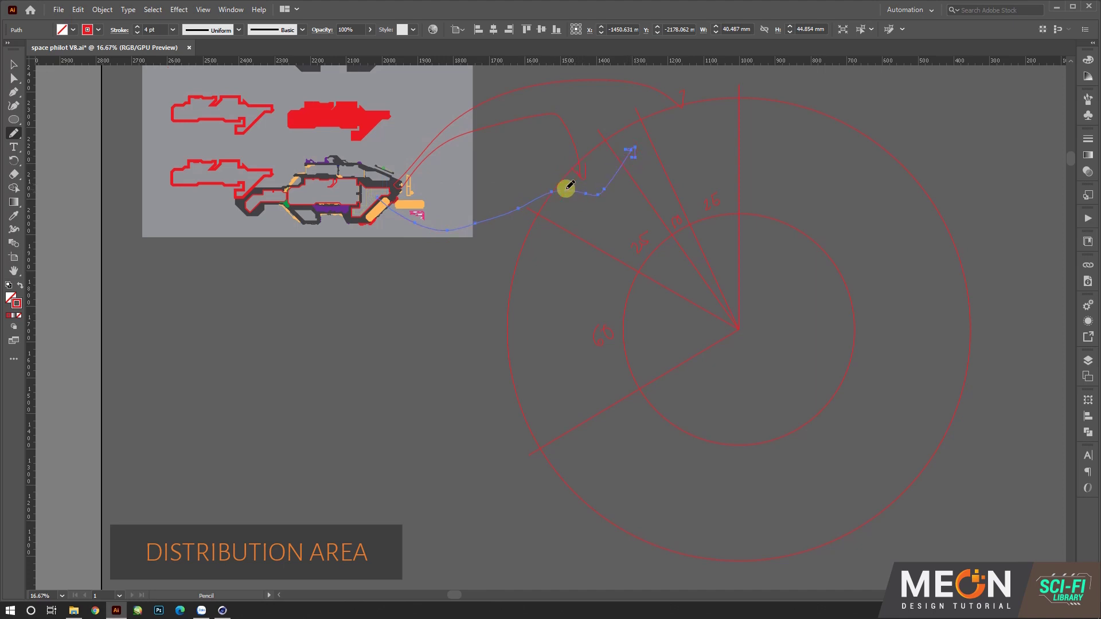
{"action": "left_click_drag", "start_coordinate": [577, 221], "coordinate": [597, 206]}
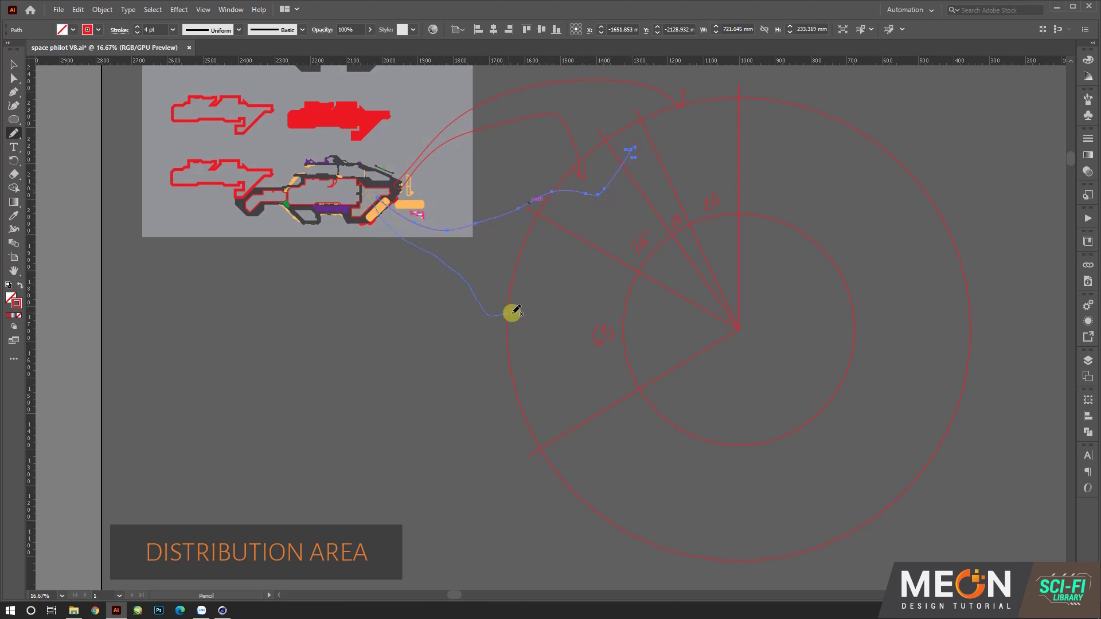
{"action": "left_click_drag", "start_coordinate": [530, 310], "coordinate": [533, 333]}
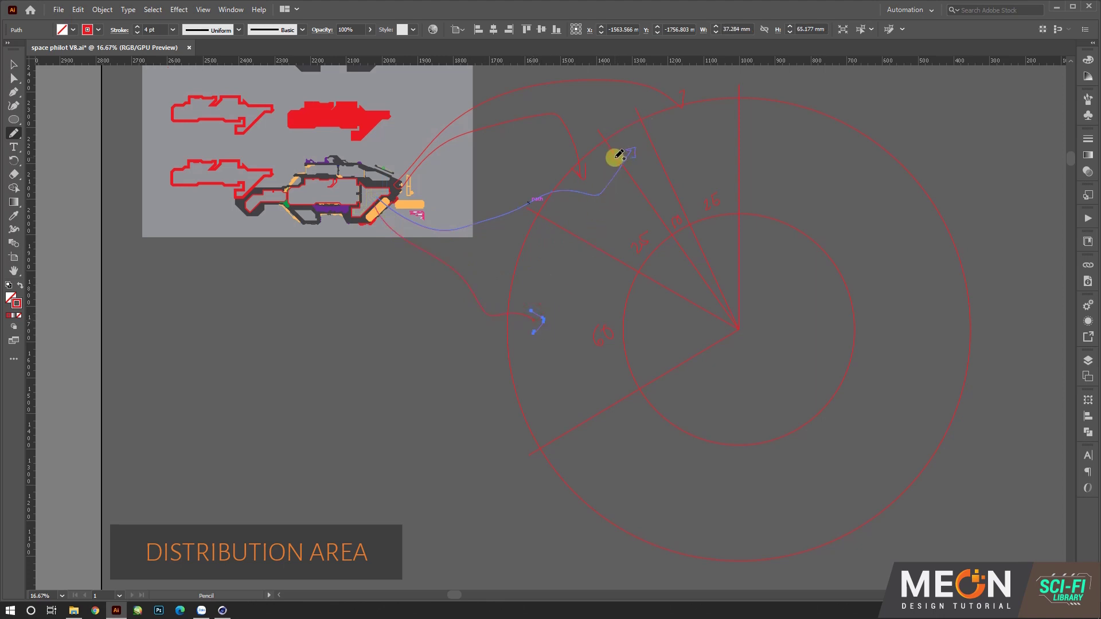
Hatch the upper, narrow upper and lower-left sectors with pencil strokes.
{"action": "left_click_drag", "start_coordinate": [621, 152], "coordinate": [632, 142]}
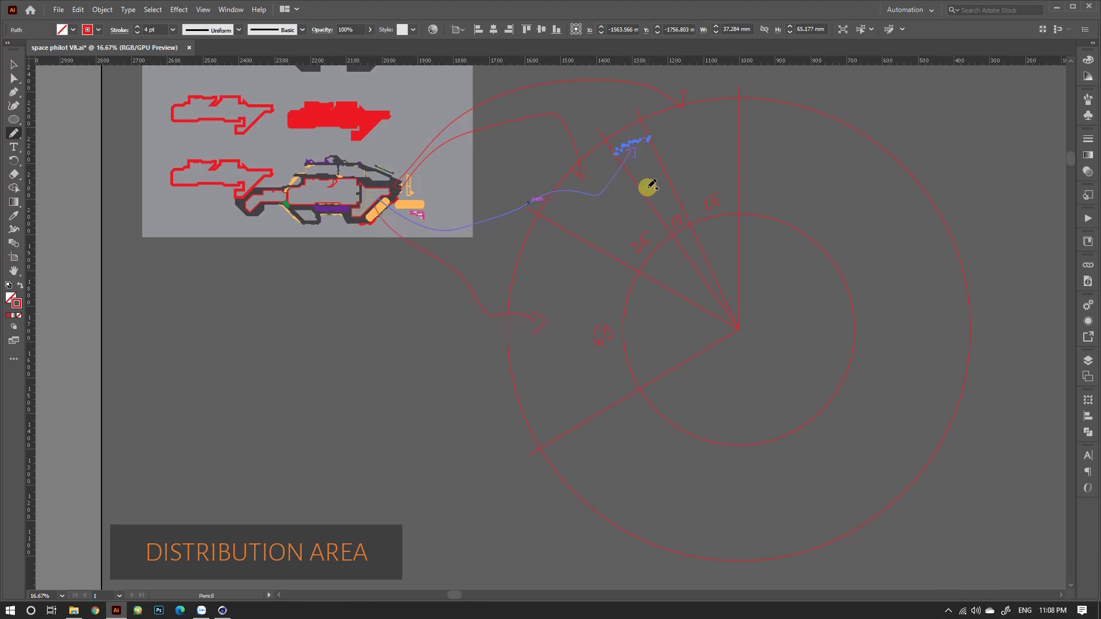
{"action": "mouse_move", "coordinate": [674, 190]}
{"action": "left_mouse_down"}
{"action": "mouse_move", "coordinate": [656, 207]}
{"action": "mouse_move", "coordinate": [679, 197]}
{"action": "left_mouse_up"}
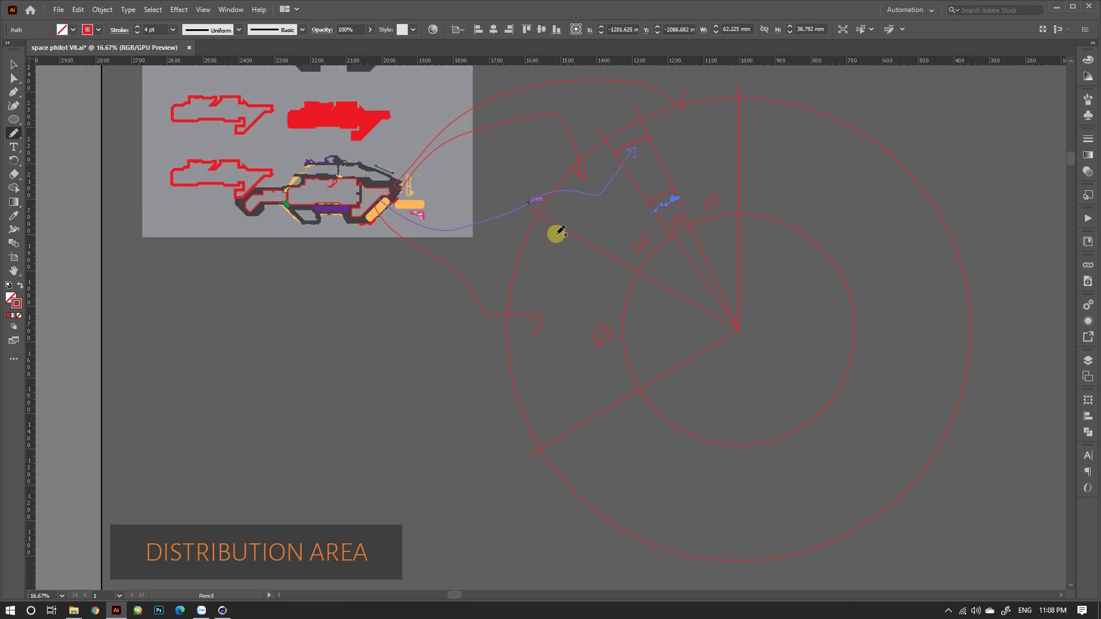
{"action": "left_click_drag", "start_coordinate": [557, 423], "coordinate": [562, 434]}
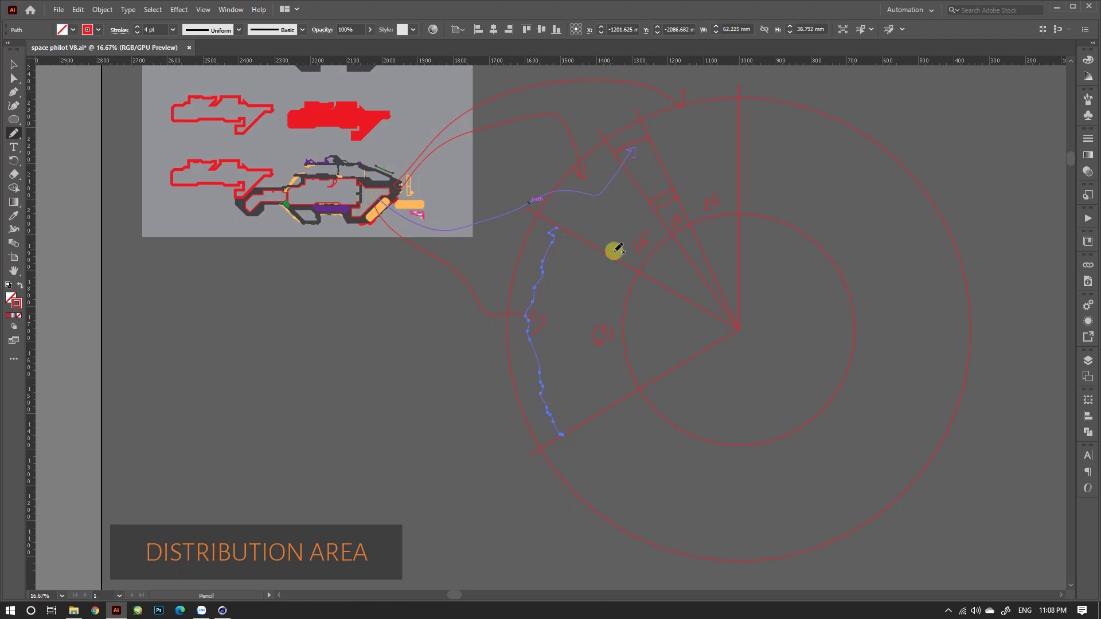
{"action": "left_click_drag", "start_coordinate": [600, 321], "coordinate": [598, 326]}
{"action": "left_click_drag", "start_coordinate": [601, 353], "coordinate": [617, 399]}
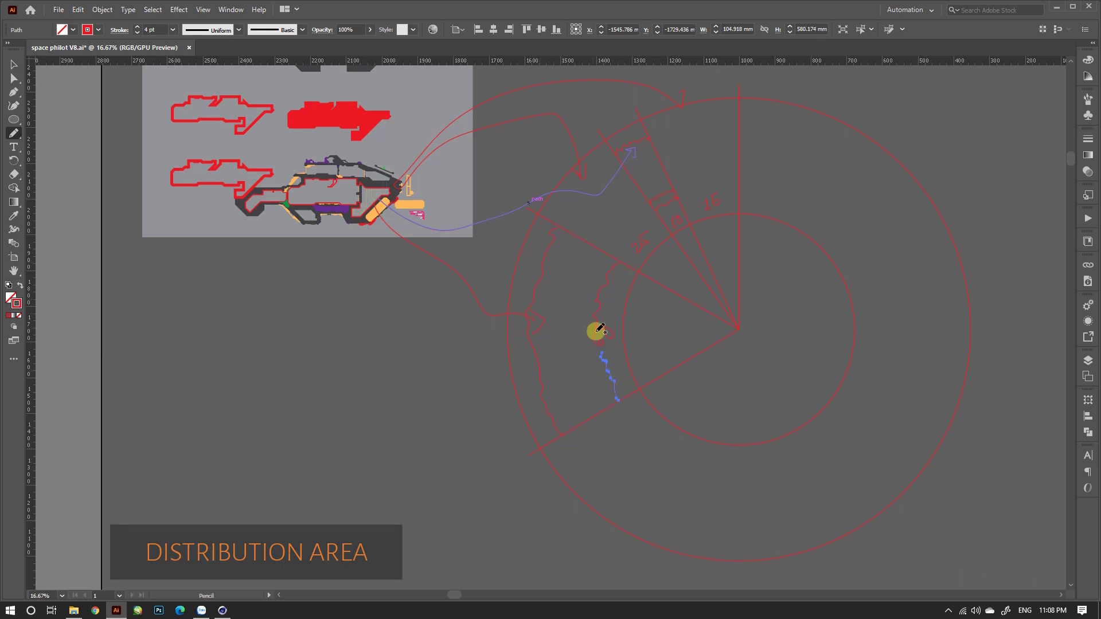
{"action": "left_click_drag", "start_coordinate": [647, 164], "coordinate": [638, 179]}
{"action": "left_click_drag", "start_coordinate": [660, 171], "coordinate": [655, 197]}
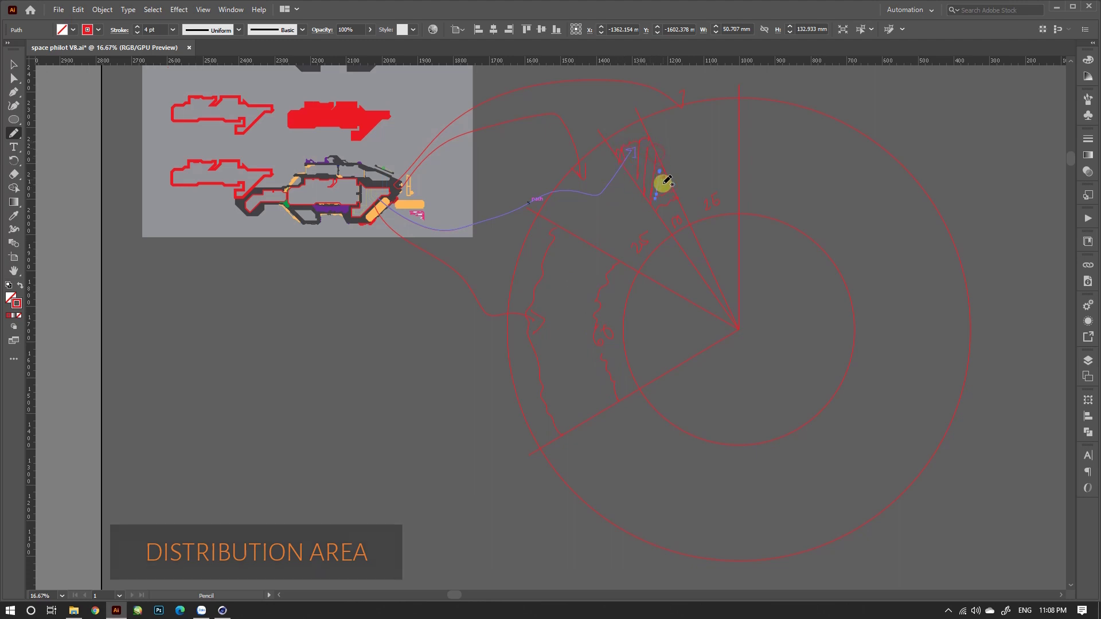
{"action": "left_click_drag", "start_coordinate": [546, 312], "coordinate": [542, 334]}
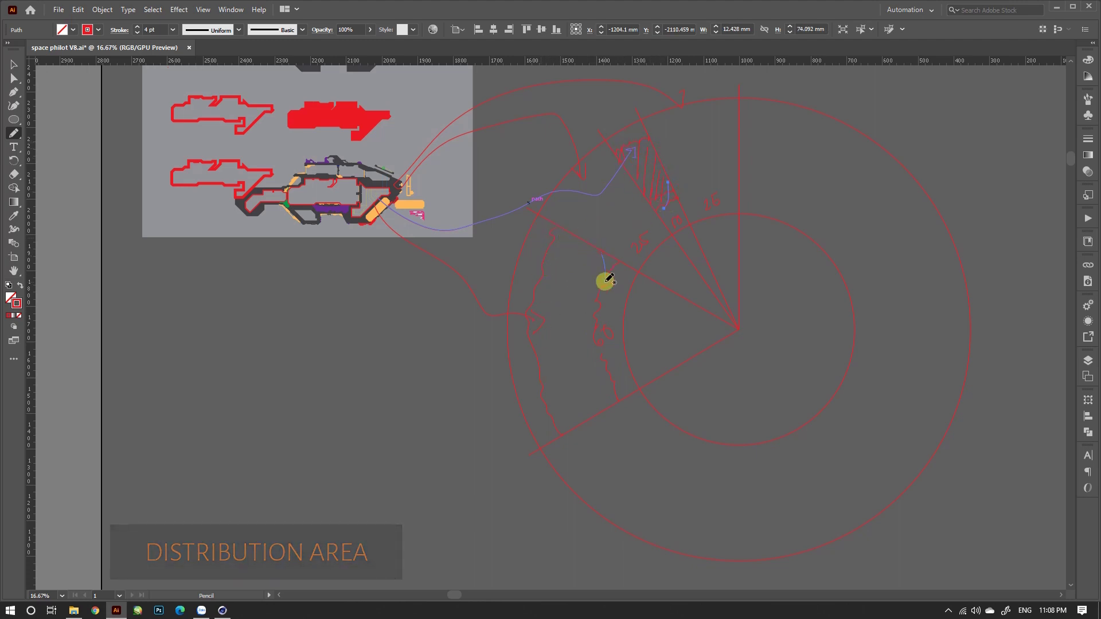
{"action": "mouse_move", "coordinate": [568, 264]}
{"action": "left_mouse_down"}
{"action": "mouse_move", "coordinate": [550, 315]}
{"action": "mouse_move", "coordinate": [550, 388]}
{"action": "mouse_move", "coordinate": [582, 397]}
{"action": "mouse_move", "coordinate": [573, 427]}
{"action": "left_mouse_up"}
Add extra pencil marks above the sectors and a handwritten letter beside the top arc.
{"action": "mouse_move", "coordinate": [645, 147]}
{"action": "left_mouse_down"}
{"action": "mouse_move", "coordinate": [636, 129]}
{"action": "mouse_move", "coordinate": [561, 174]}
{"action": "left_mouse_up"}
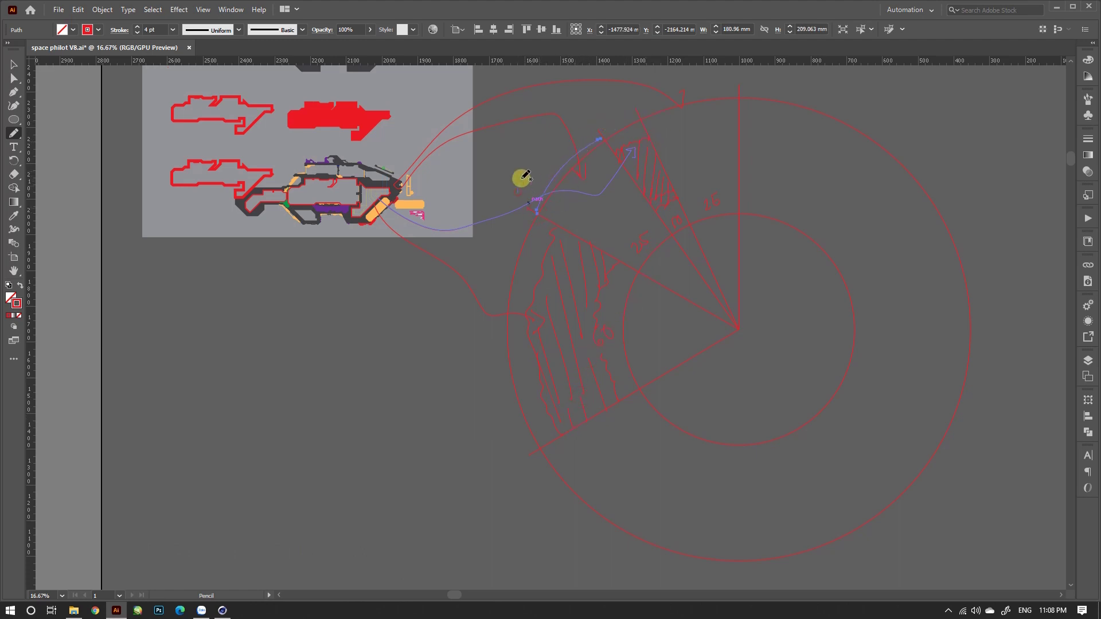
{"action": "left_click_drag", "start_coordinate": [716, 75], "coordinate": [707, 93]}
{"action": "left_click_drag", "start_coordinate": [554, 149], "coordinate": [584, 133]}
{"action": "mouse_move", "coordinate": [597, 126]}
{"action": "left_mouse_down"}
{"action": "mouse_move", "coordinate": [598, 113]}
{"action": "mouse_move", "coordinate": [654, 111]}
{"action": "left_mouse_up"}
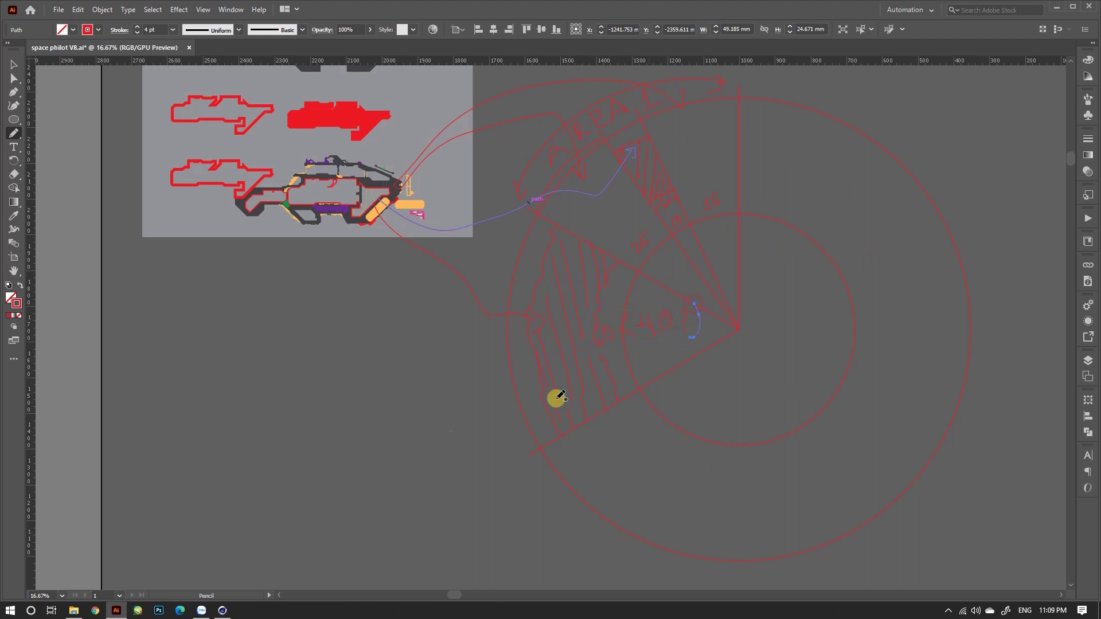
Handwrite the 360° angle calculation with result = 80 and the (35×3 expression at lower left.
{"action": "mouse_move", "coordinate": [156, 386]}
{"action": "left_mouse_down"}
{"action": "mouse_move", "coordinate": [167, 393]}
{"action": "mouse_move", "coordinate": [241, 376]}
{"action": "mouse_move", "coordinate": [300, 342]}
{"action": "left_mouse_up"}
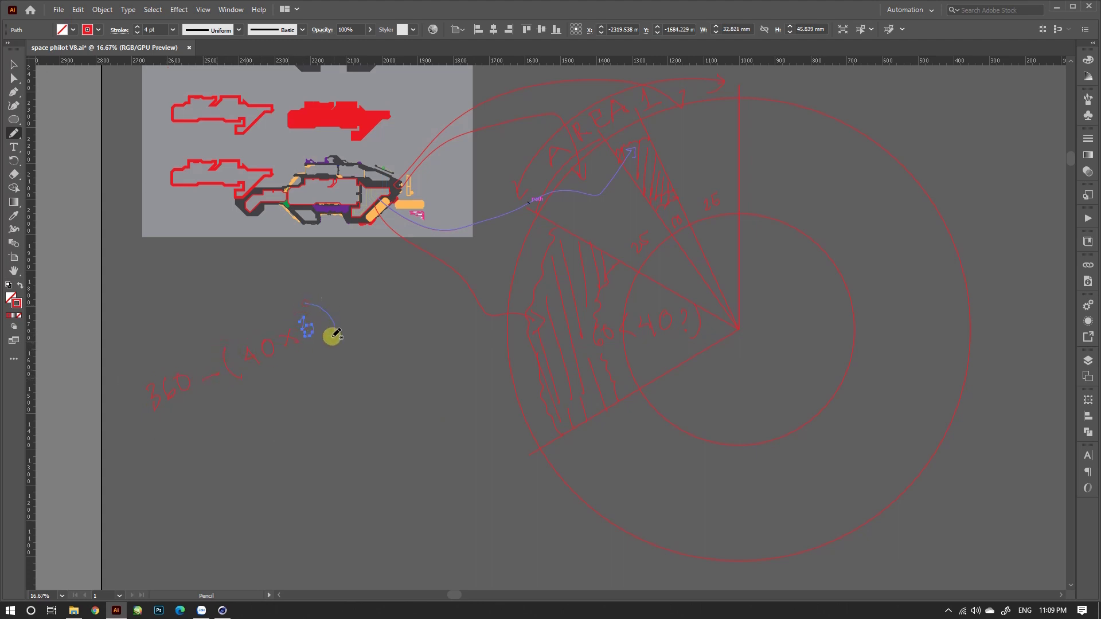
{"action": "left_click_drag", "start_coordinate": [174, 450], "coordinate": [198, 450]}
{"action": "mouse_move", "coordinate": [207, 408]}
{"action": "left_mouse_down"}
{"action": "mouse_move", "coordinate": [227, 427]}
{"action": "mouse_move", "coordinate": [242, 424]}
{"action": "left_mouse_up"}
{"action": "left_click_drag", "start_coordinate": [252, 390], "coordinate": [266, 395]}
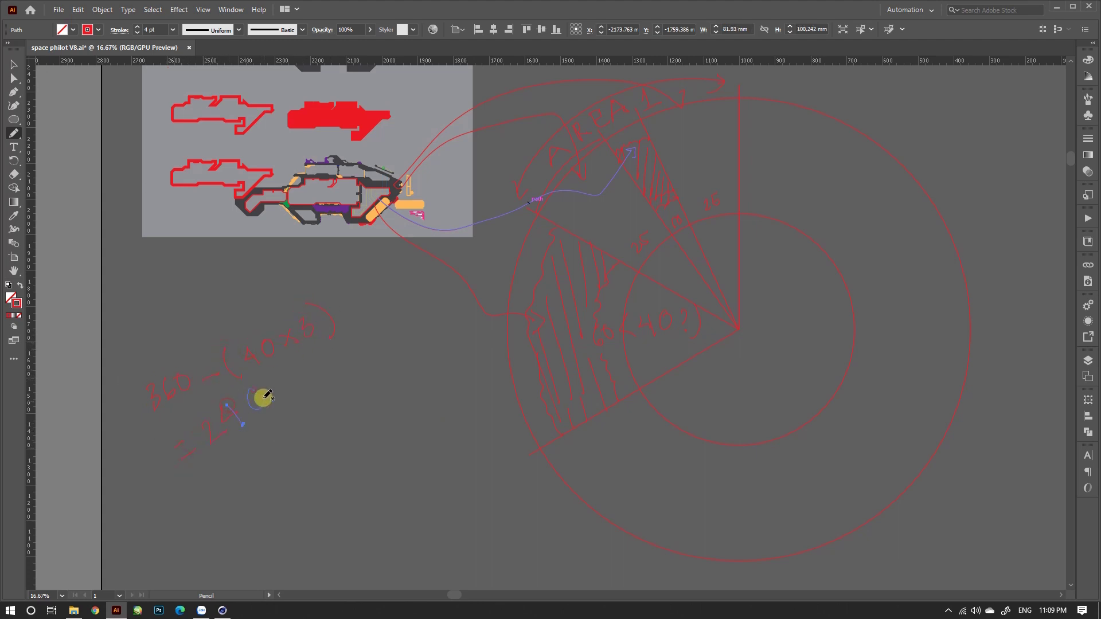
{"action": "left_click_drag", "start_coordinate": [344, 372], "coordinate": [317, 425]}
{"action": "left_click_drag", "start_coordinate": [272, 372], "coordinate": [284, 418]}
{"action": "left_click_drag", "start_coordinate": [376, 312], "coordinate": [401, 301]}
{"action": "left_click_drag", "start_coordinate": [246, 462], "coordinate": [235, 515]}
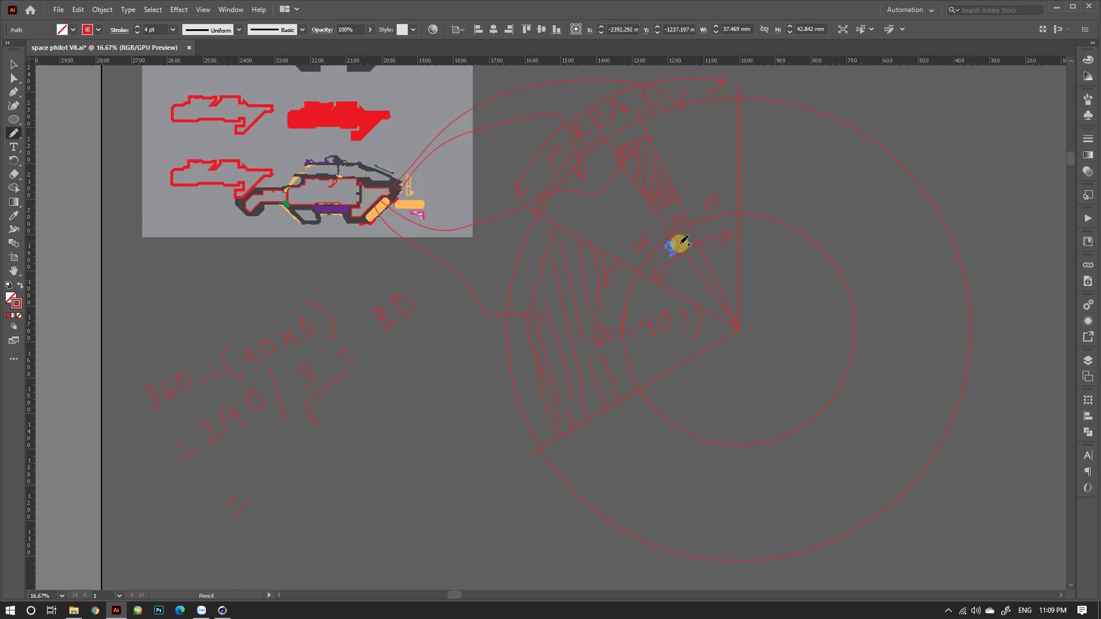
{"action": "left_click_drag", "start_coordinate": [682, 241], "coordinate": [685, 244]}
{"action": "left_click_drag", "start_coordinate": [297, 481], "coordinate": [302, 469]}
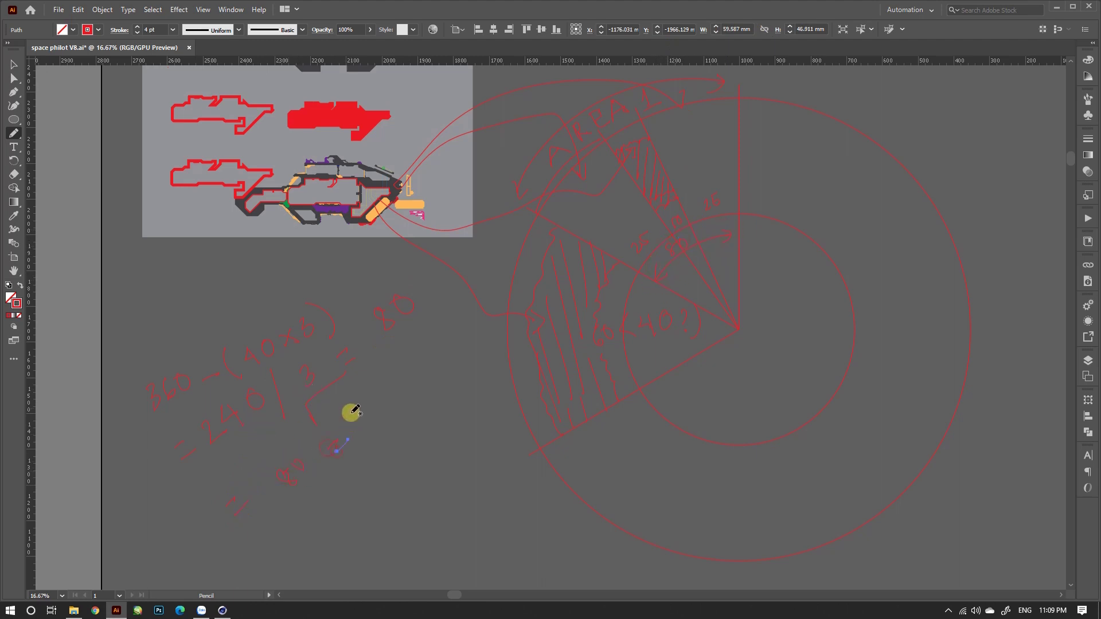
{"action": "mouse_move", "coordinate": [351, 413]}
{"action": "left_mouse_down"}
{"action": "mouse_move", "coordinate": [393, 393]}
{"action": "mouse_move", "coordinate": [418, 356]}
{"action": "mouse_move", "coordinate": [449, 339]}
{"action": "left_mouse_up"}
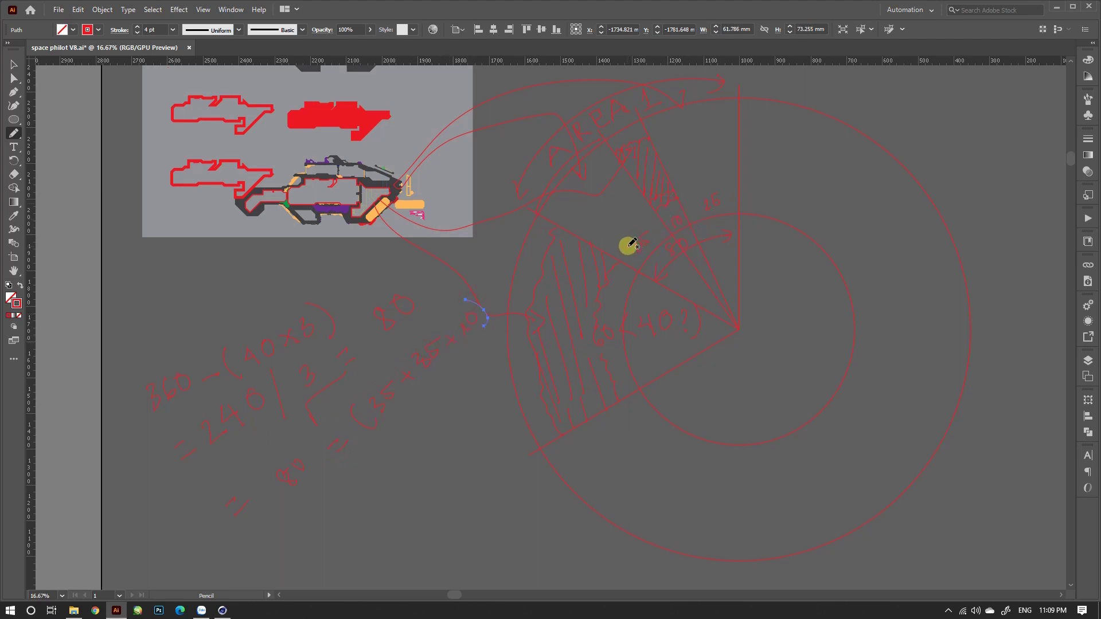
Label the diagram sectors with 35 and another number.
{"action": "left_click_drag", "start_coordinate": [606, 215], "coordinate": [607, 230]}
{"action": "left_click_drag", "start_coordinate": [619, 211], "coordinate": [613, 224]}
{"action": "left_click_drag", "start_coordinate": [700, 174], "coordinate": [712, 152]}
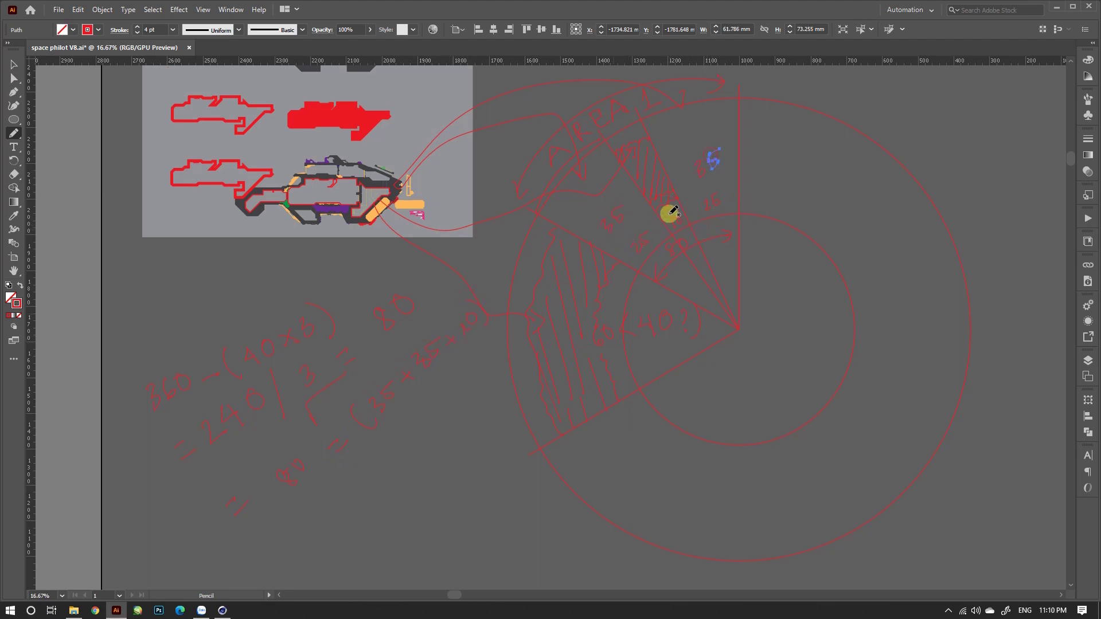
{"action": "left_click_drag", "start_coordinate": [629, 323], "coordinate": [652, 321]}
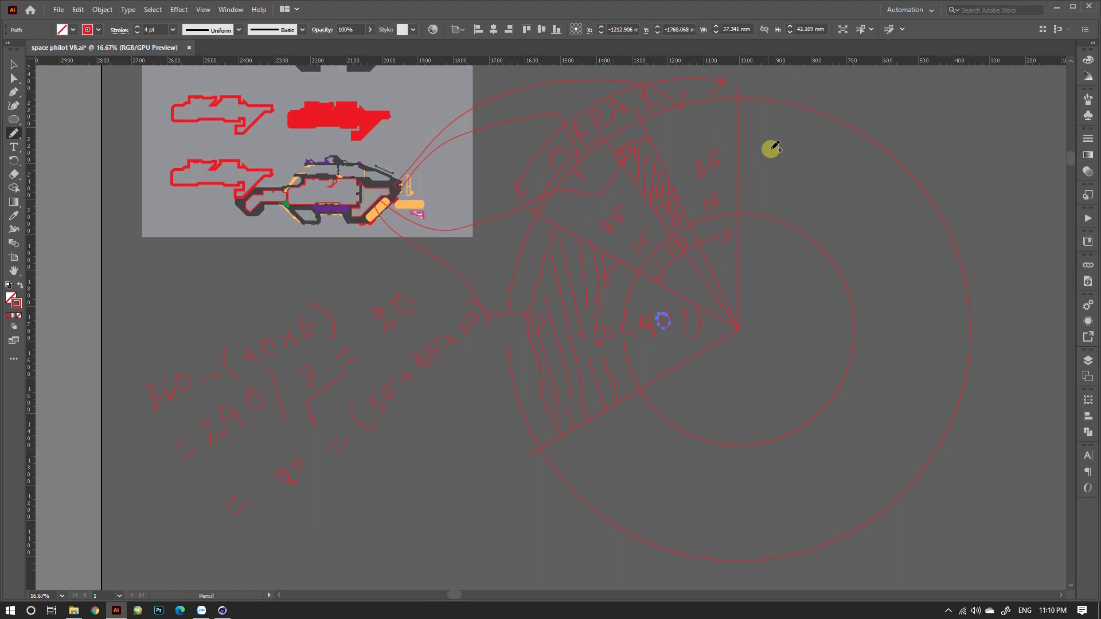
Write the Area 1 = value and part = x notes with degree signs, then deselect.
{"action": "left_click_drag", "start_coordinate": [859, 142], "coordinate": [858, 153]}
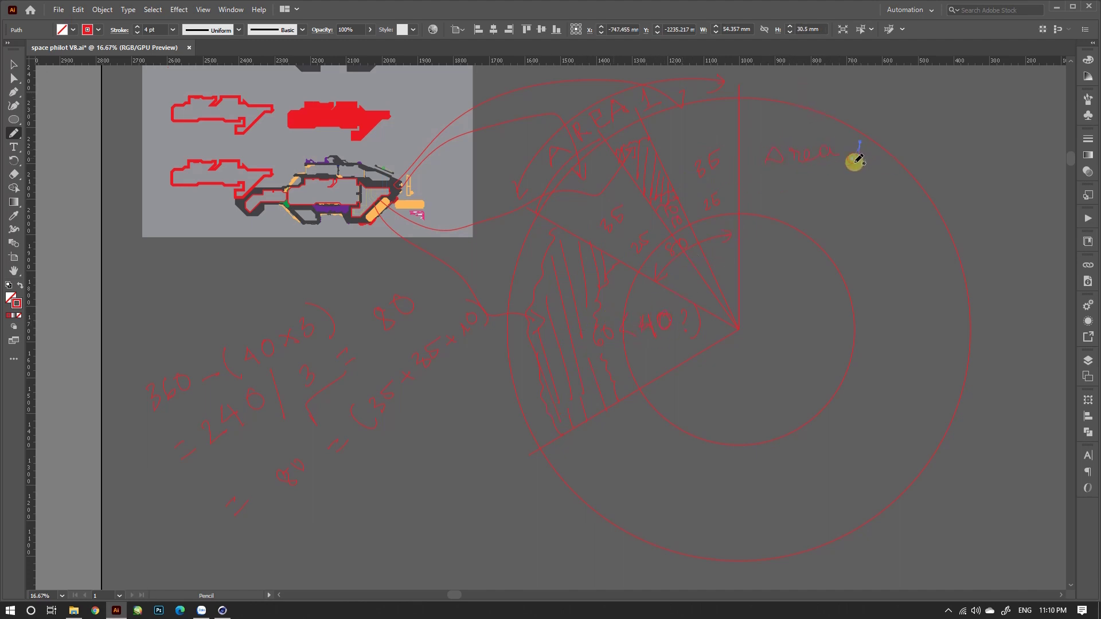
{"action": "key", "text": "ctrl+z"}
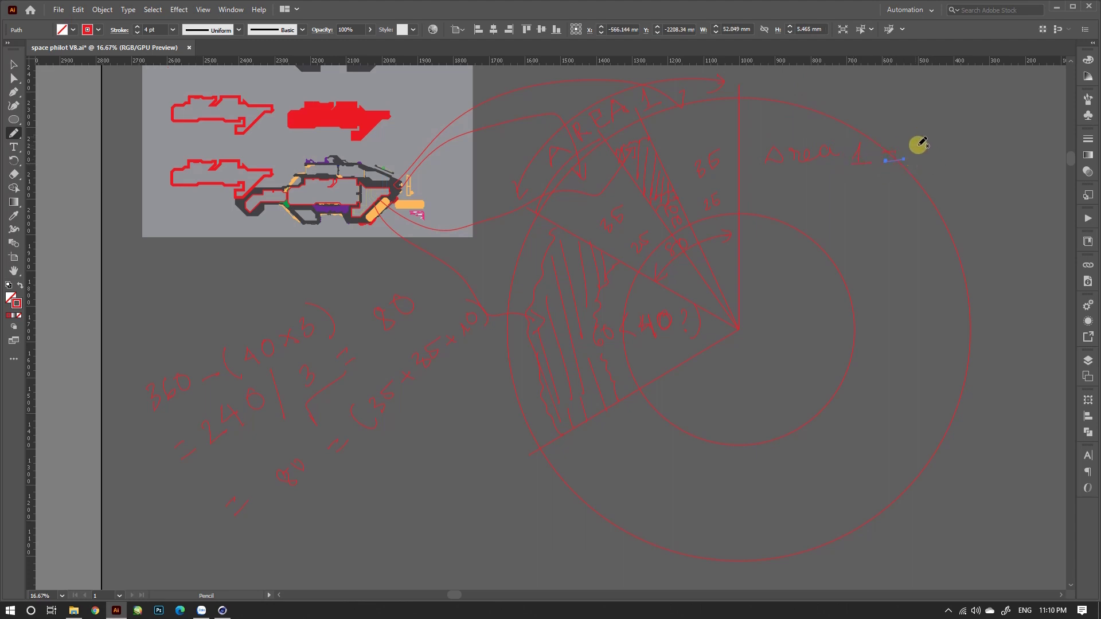
{"action": "left_click_drag", "start_coordinate": [941, 142], "coordinate": [919, 171]}
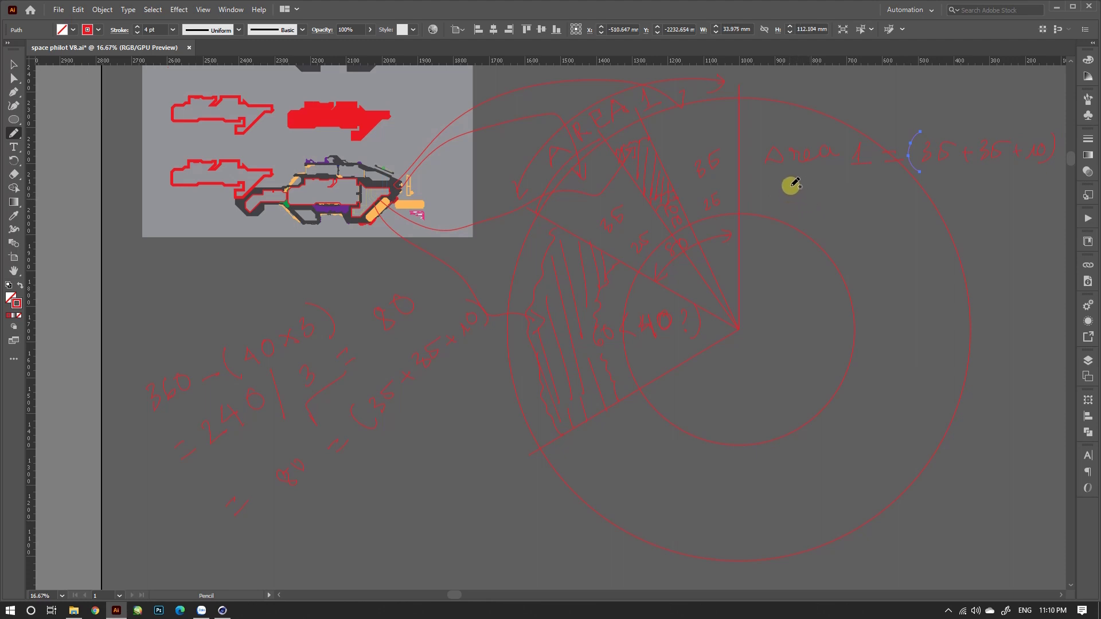
{"action": "left_click_drag", "start_coordinate": [837, 191], "coordinate": [854, 210]}
{"action": "left_click_drag", "start_coordinate": [847, 197], "coordinate": [892, 196]}
{"action": "left_click_drag", "start_coordinate": [880, 205], "coordinate": [944, 217]}
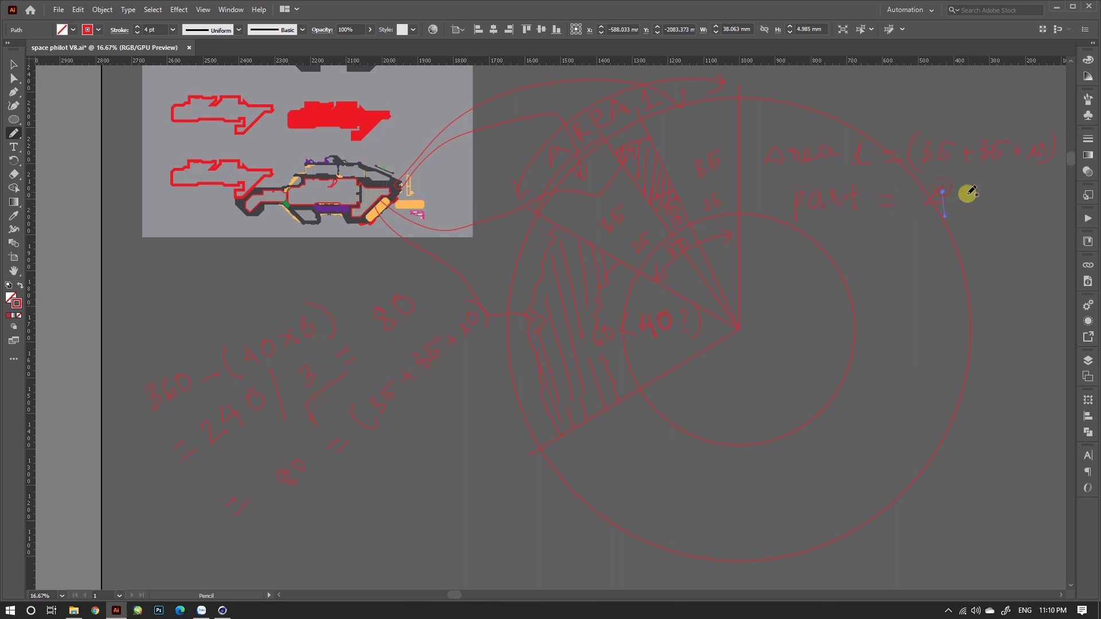
{"action": "left_click_drag", "start_coordinate": [987, 185], "coordinate": [984, 190]}
{"action": "left_click_drag", "start_coordinate": [1054, 138], "coordinate": [1058, 140]}
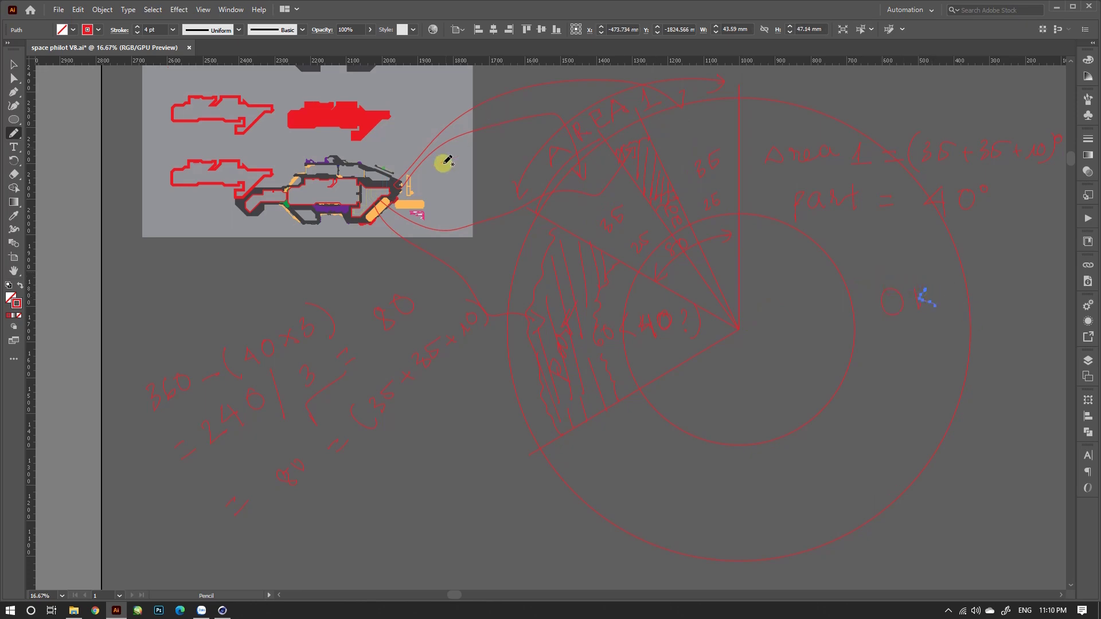
{"action": "left_click", "coordinate": [806, 339]}
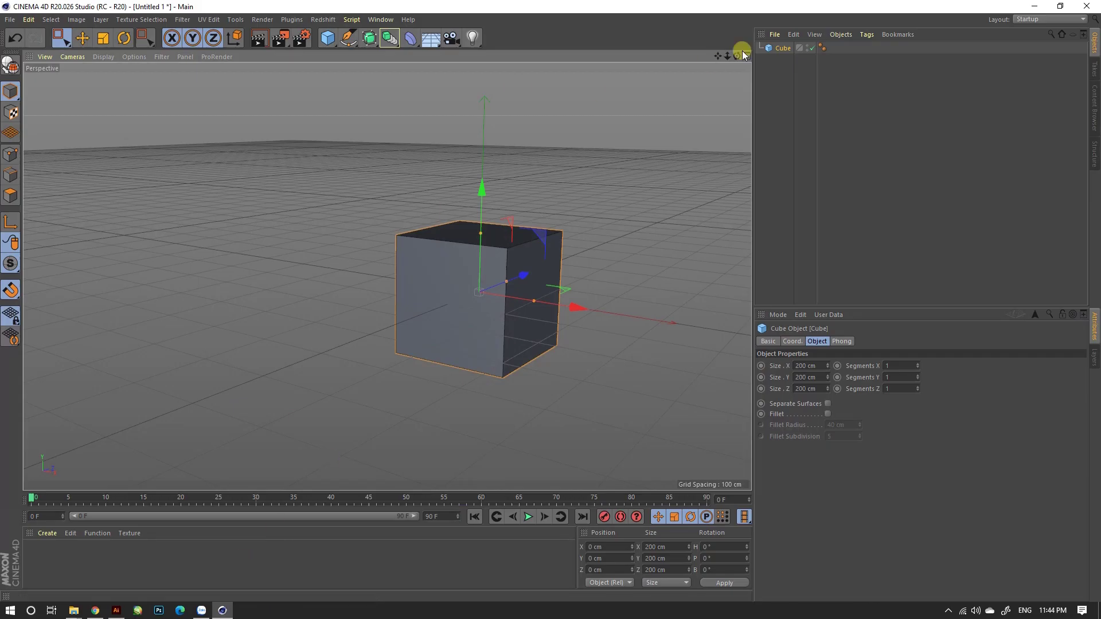
Import Space Ship.ai into Cinema 4D and enlarge the splines at the origin.
{"action": "left_click", "coordinate": [771, 34]}
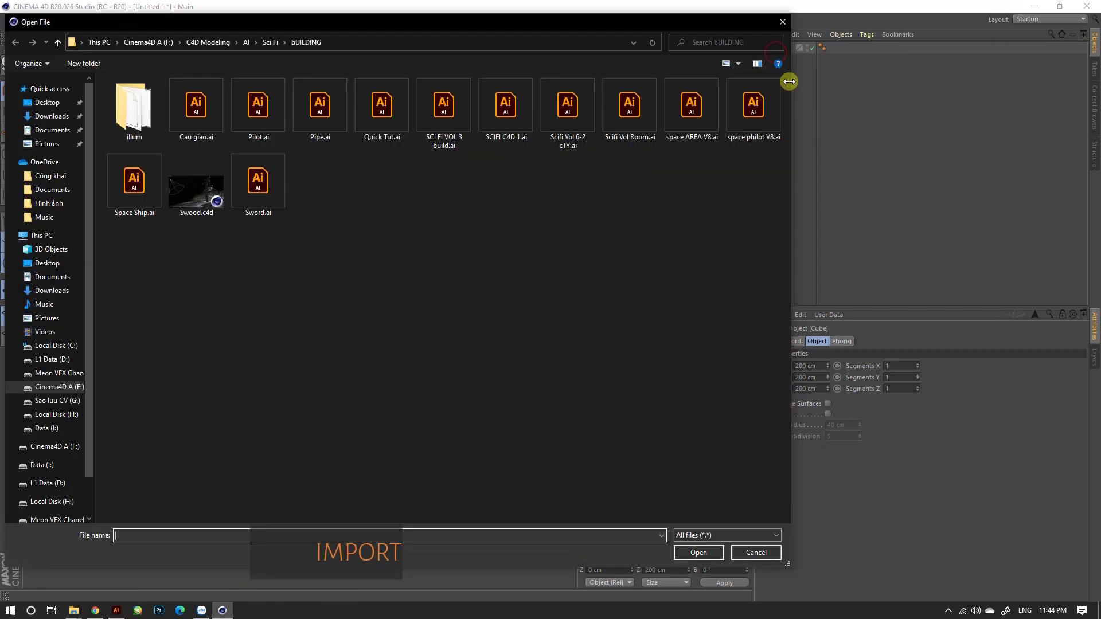
{"action": "double_click", "coordinate": [134, 180]}
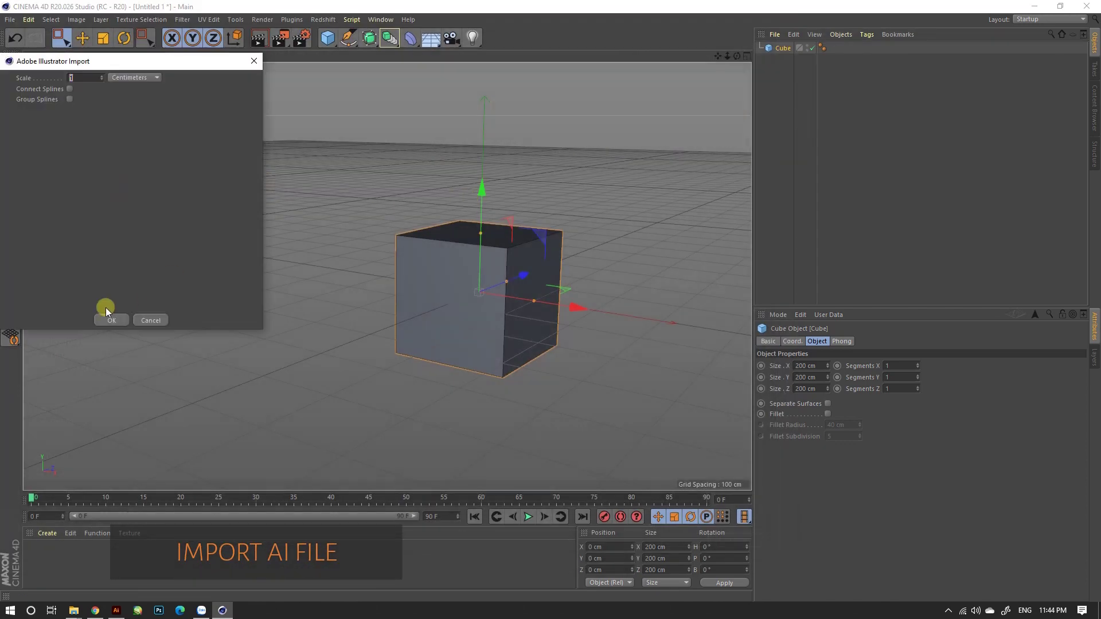
{"action": "left_click", "coordinate": [112, 320]}
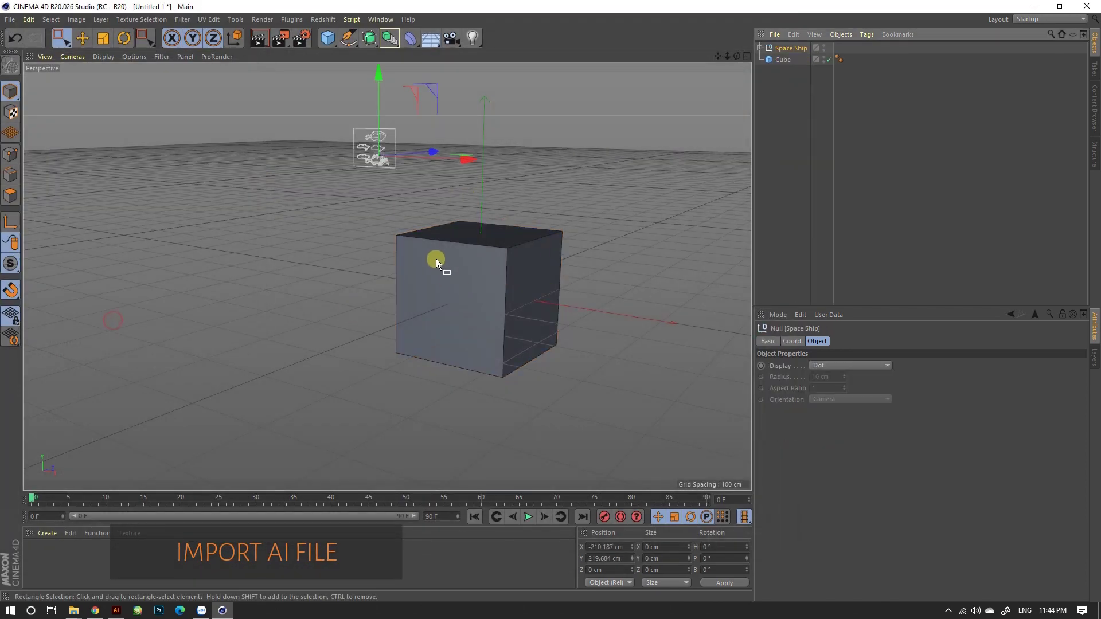
{"action": "key", "text": "t"}
{"action": "left_click_drag", "start_coordinate": [442, 269], "coordinate": [556, 301]}
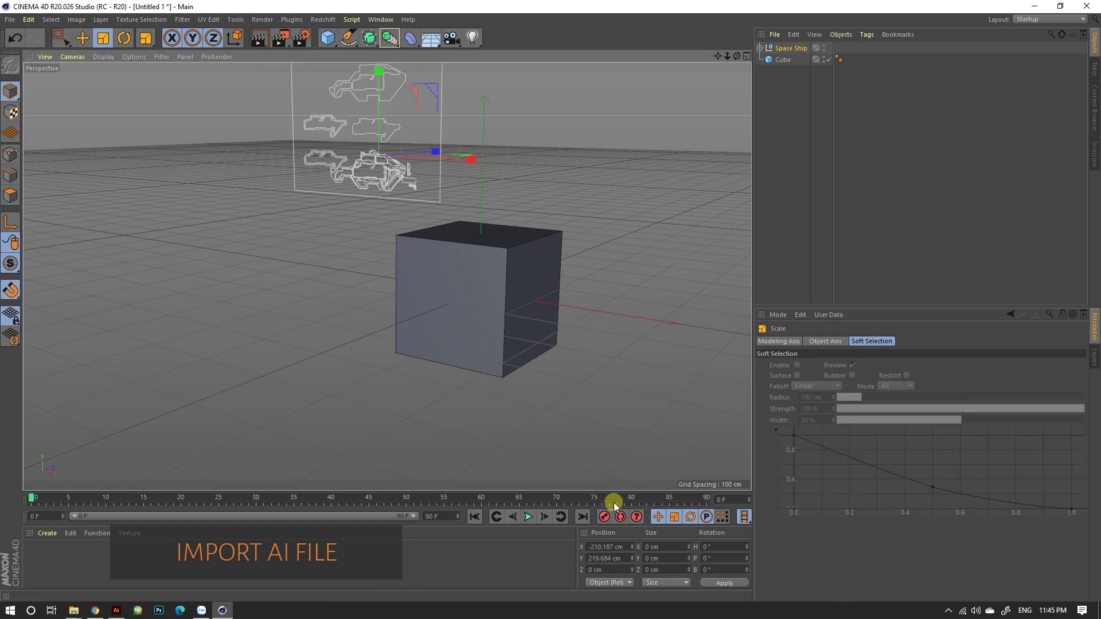
{"action": "left_click", "coordinate": [474, 517]}
{"action": "mouse_move", "coordinate": [519, 267]}
{"action": "left_mouse_down"}
{"action": "mouse_move", "coordinate": [551, 301]}
{"action": "mouse_move", "coordinate": [339, 291]}
{"action": "left_mouse_up"}
Delete the default cube, inspect the Space Ship paths, then clear the whole scene.
{"action": "left_click", "coordinate": [768, 60]}
{"action": "key", "text": "Delete"}
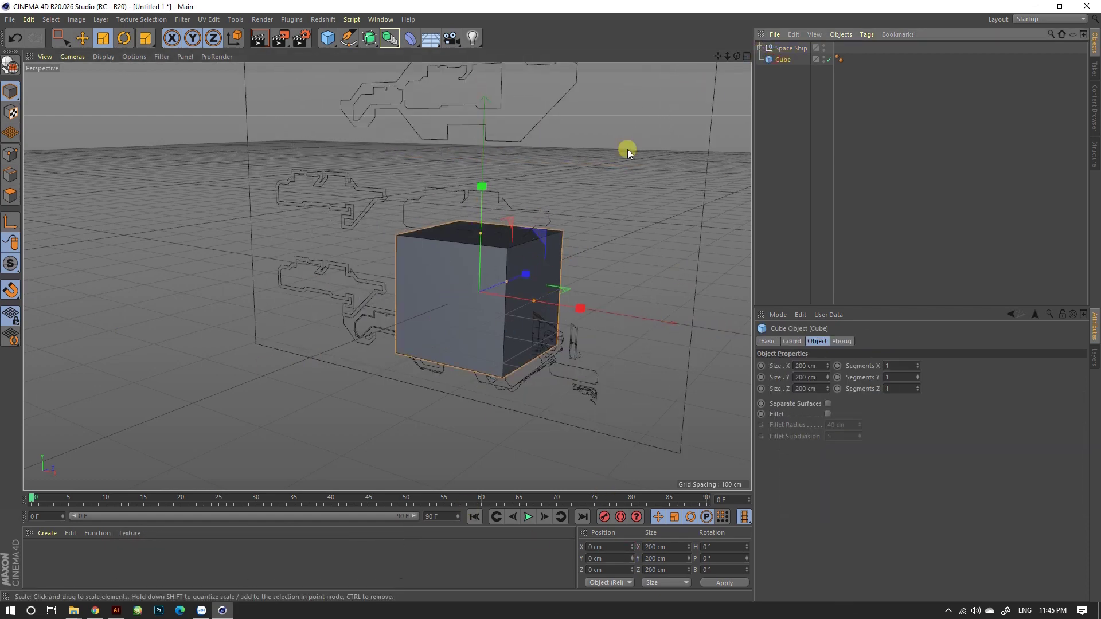
{"action": "left_click", "coordinate": [759, 48]}
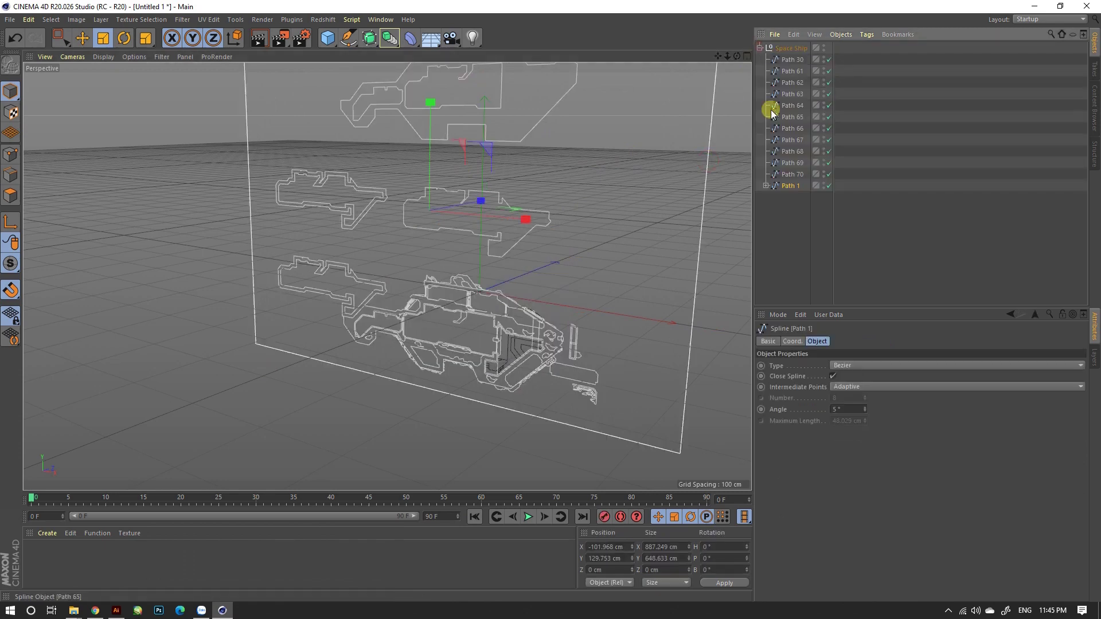
{"action": "left_click", "coordinate": [766, 186]}
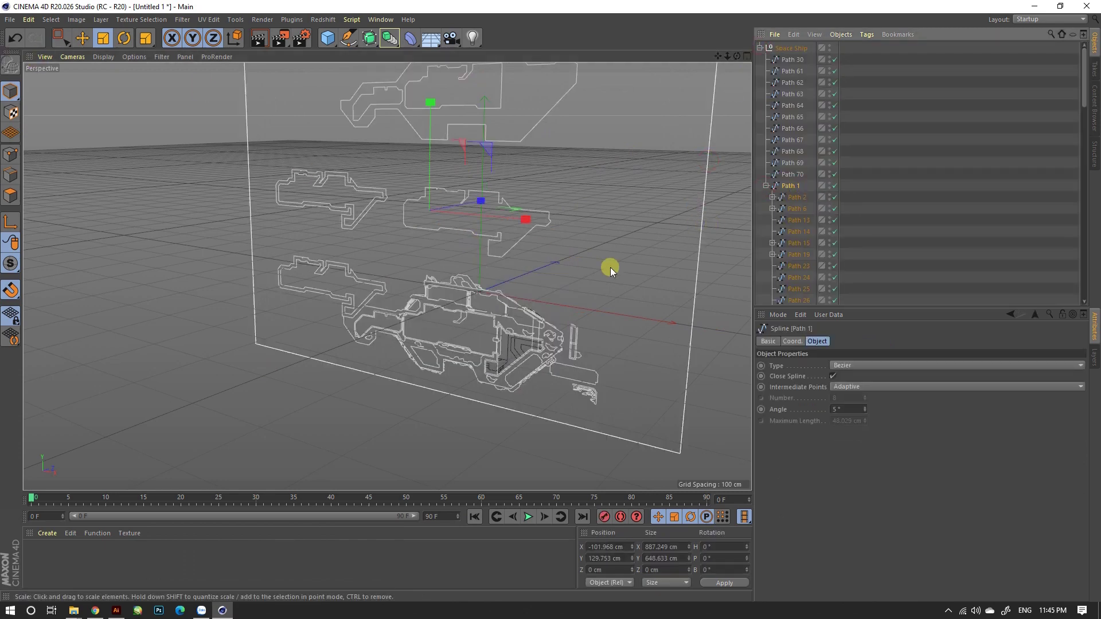
{"action": "scroll", "coordinate": [697, 265], "scroll_direction": "down", "scroll_amount": 5}
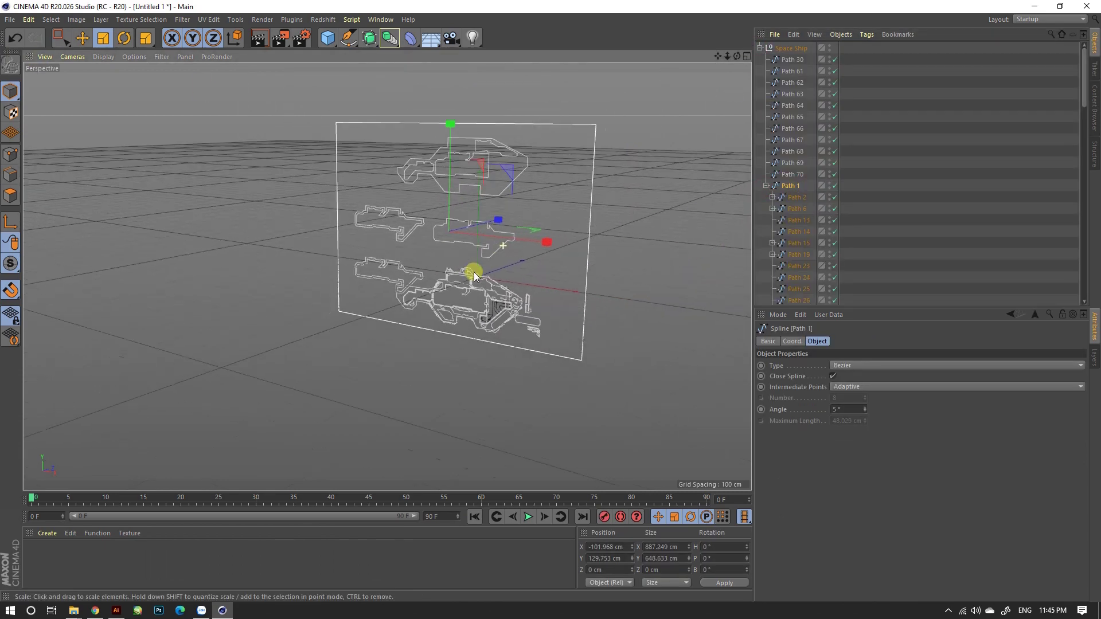
{"action": "left_click", "coordinate": [784, 223]}
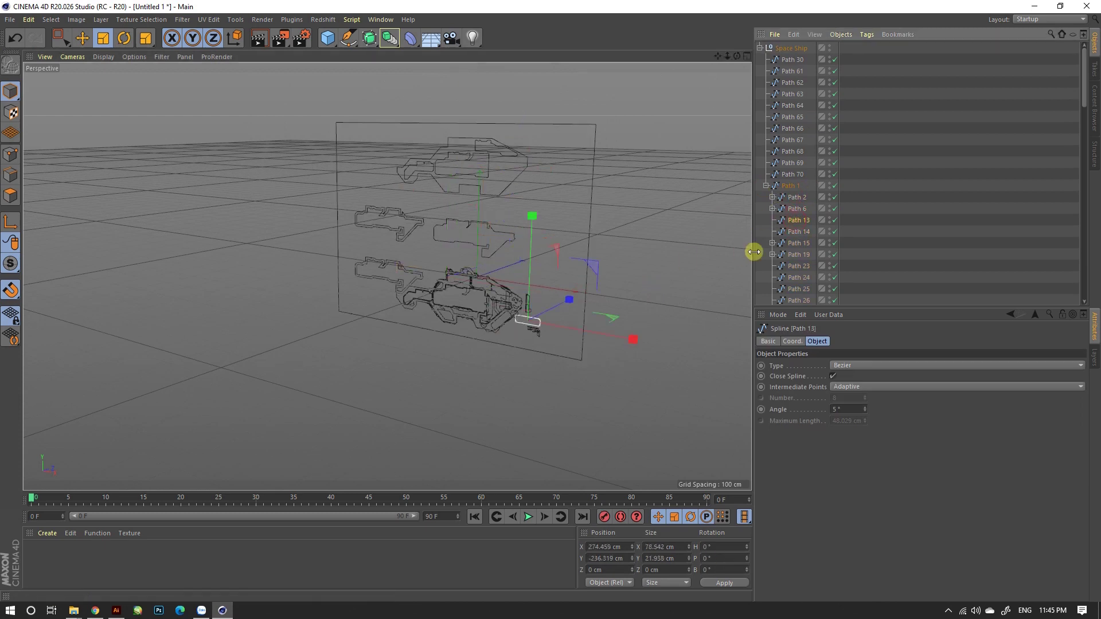
{"action": "left_click", "coordinate": [783, 47]}
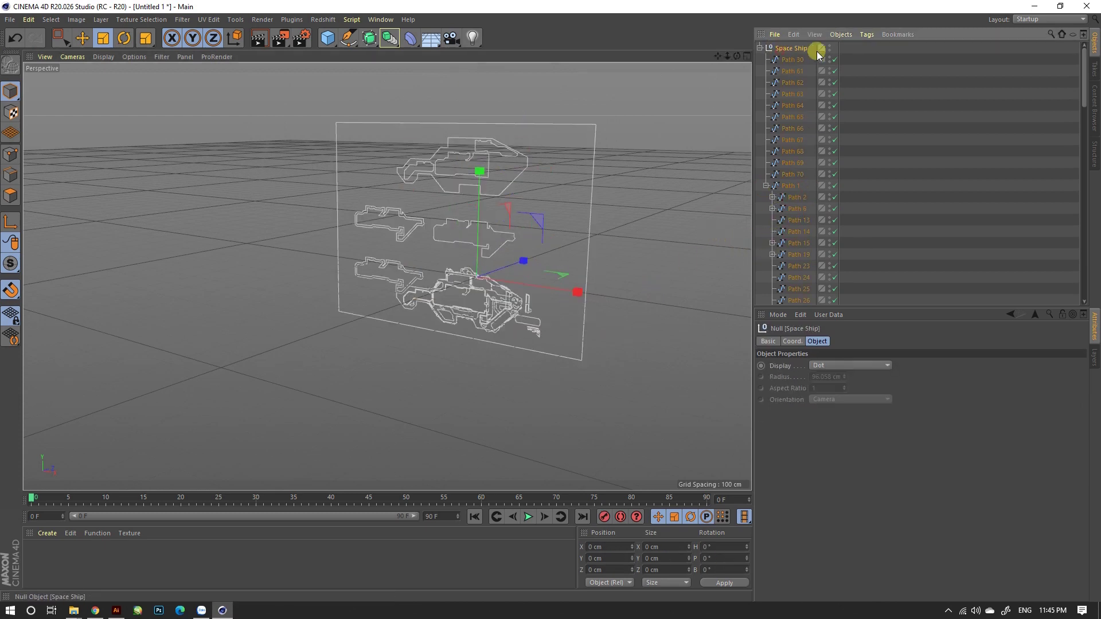
{"action": "key", "text": "Delete"}
Re-add a cube and reimport Space Ship.ai with grouped splines, position zeroed and scaled up.
{"action": "left_click", "coordinate": [328, 38]}
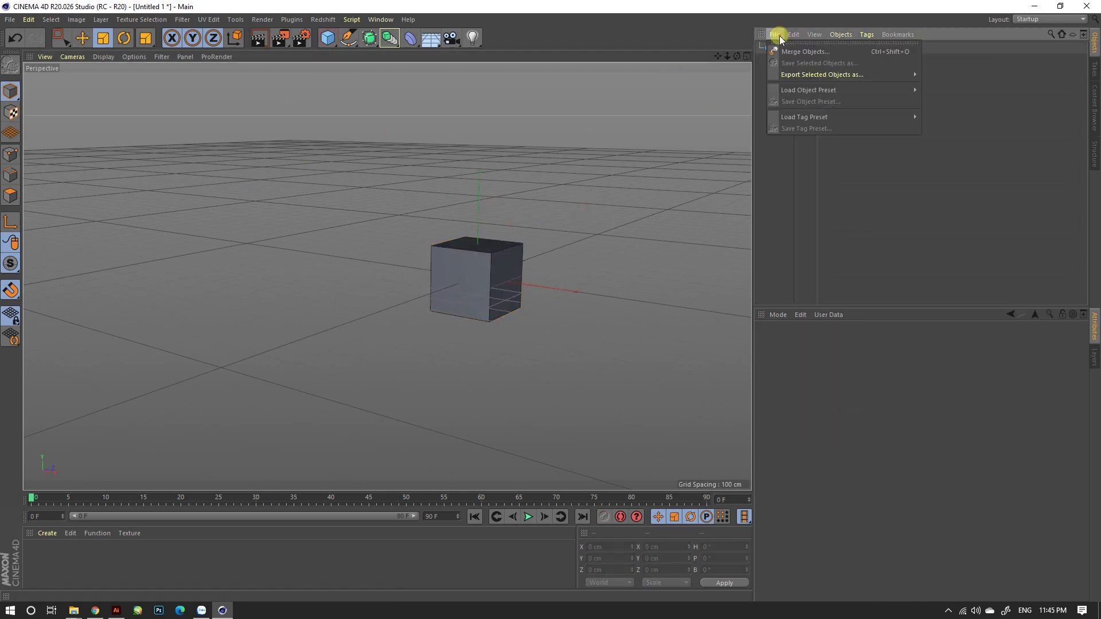
{"action": "key", "text": "ctrl+o"}
{"action": "double_click", "coordinate": [132, 171]}
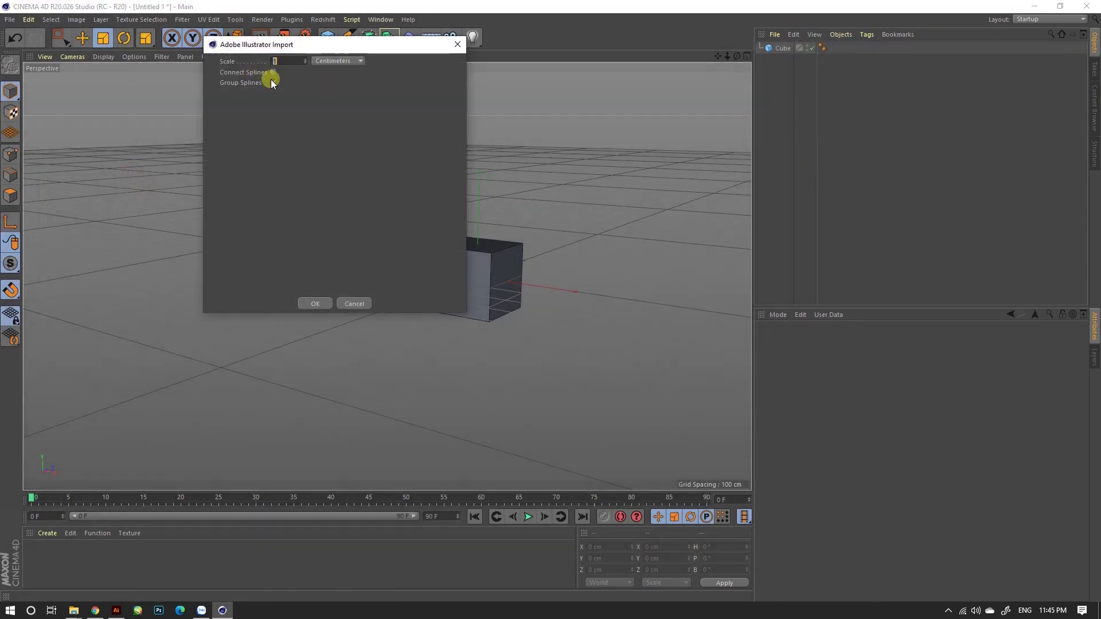
{"action": "left_click", "coordinate": [316, 302]}
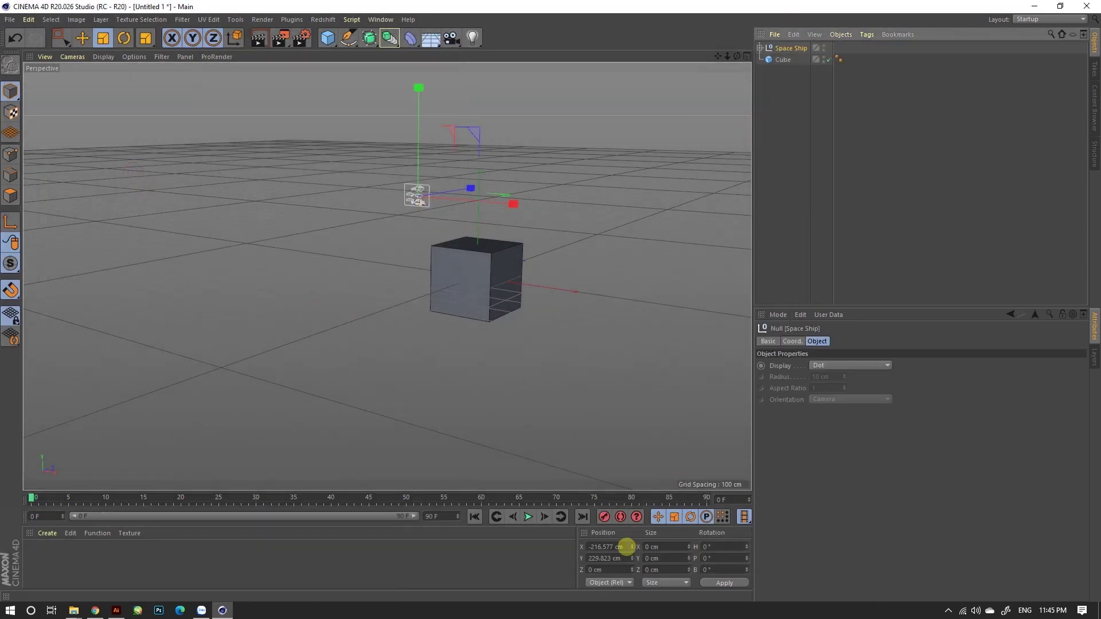
{"action": "left_click", "coordinate": [622, 547]}
{"action": "key", "text": "Tab"}
{"action": "type", "text": "0"}
{"action": "key", "text": "Return"}
{"action": "key", "text": "t"}
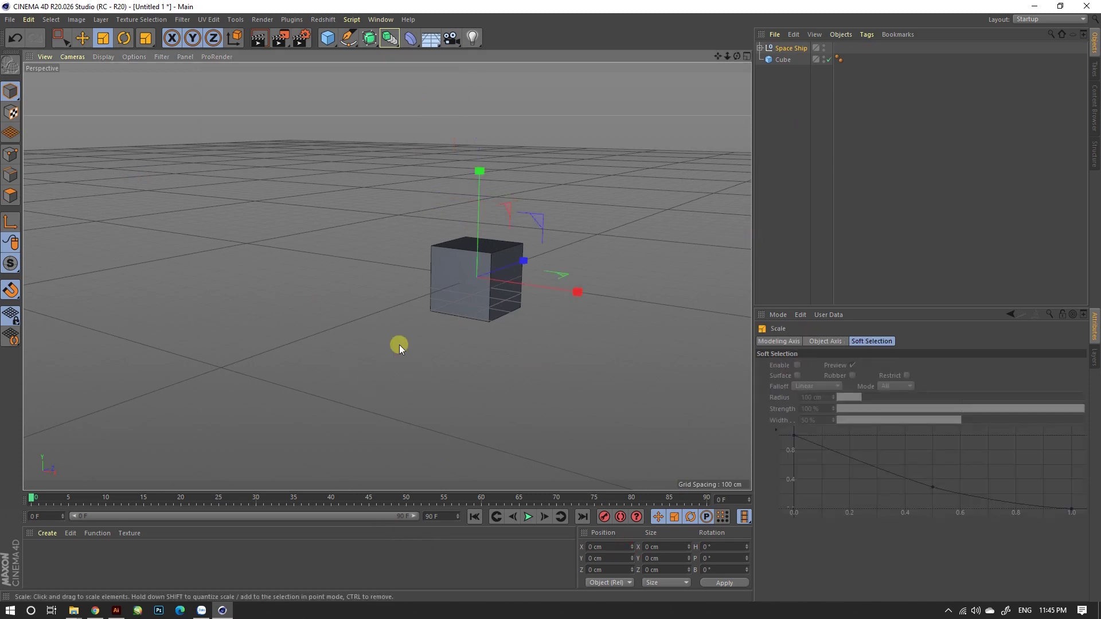
{"action": "mouse_move", "coordinate": [582, 353]}
{"action": "left_mouse_down"}
{"action": "mouse_move", "coordinate": [339, 383]}
{"action": "mouse_move", "coordinate": [560, 300]}
{"action": "mouse_move", "coordinate": [236, 384]}
{"action": "left_mouse_up"}
Delete the top outline and large plane frame outline, leaving the ship's side profile.
{"action": "left_click", "coordinate": [760, 48]}
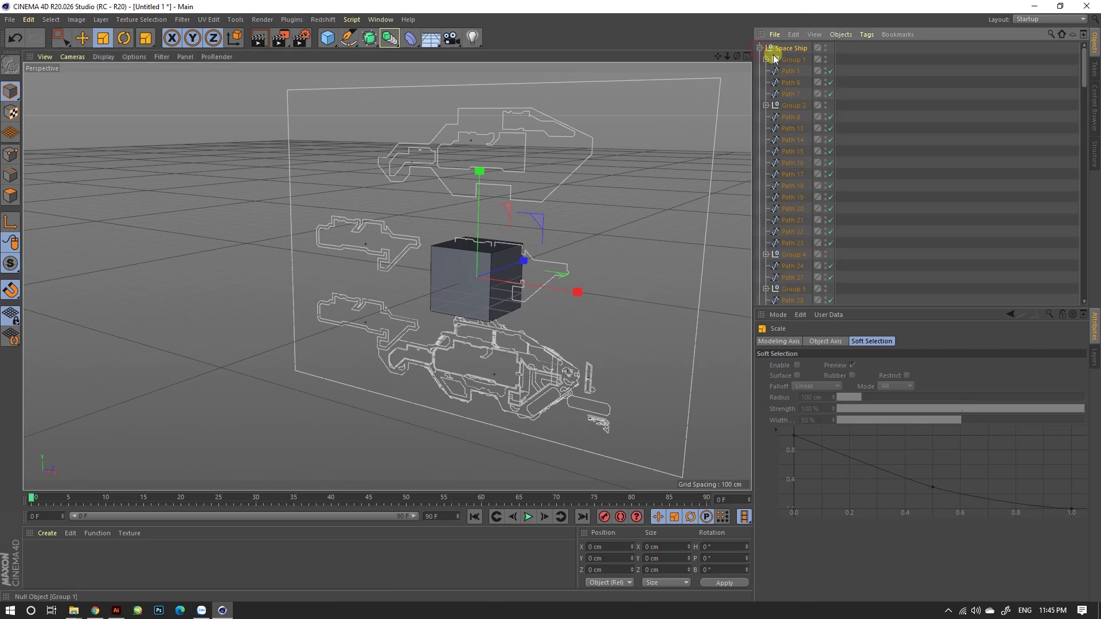
{"action": "scroll", "coordinate": [552, 206], "scroll_direction": "down", "scroll_amount": 3}
{"action": "left_click", "coordinate": [576, 118]}
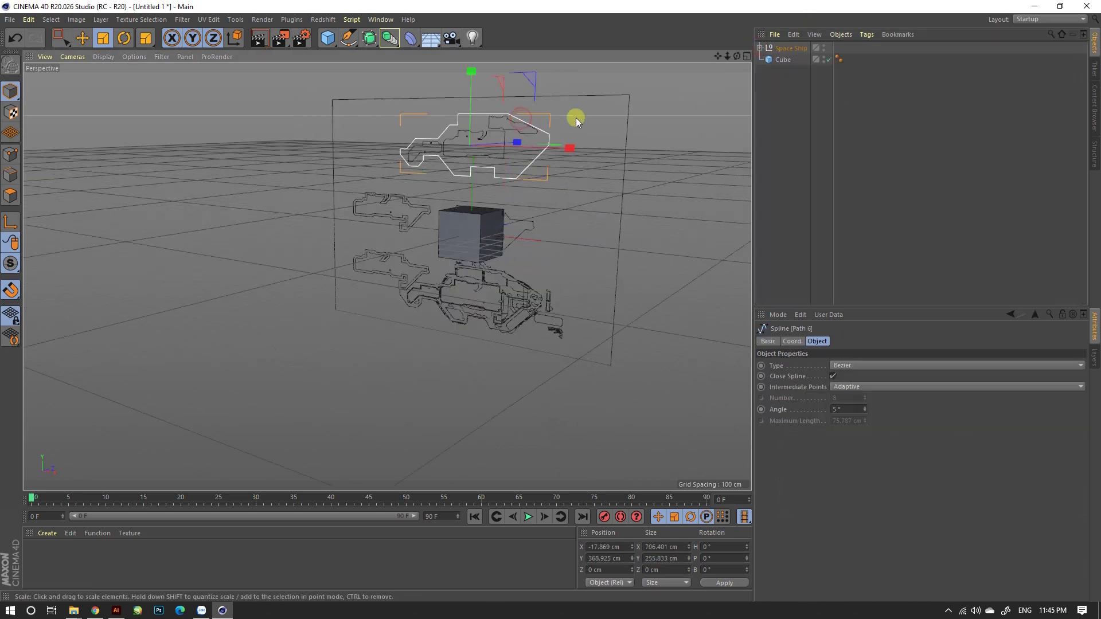
{"action": "left_click", "coordinate": [535, 125]}
{"action": "left_click", "coordinate": [531, 94]}
{"action": "key", "text": "Delete"}
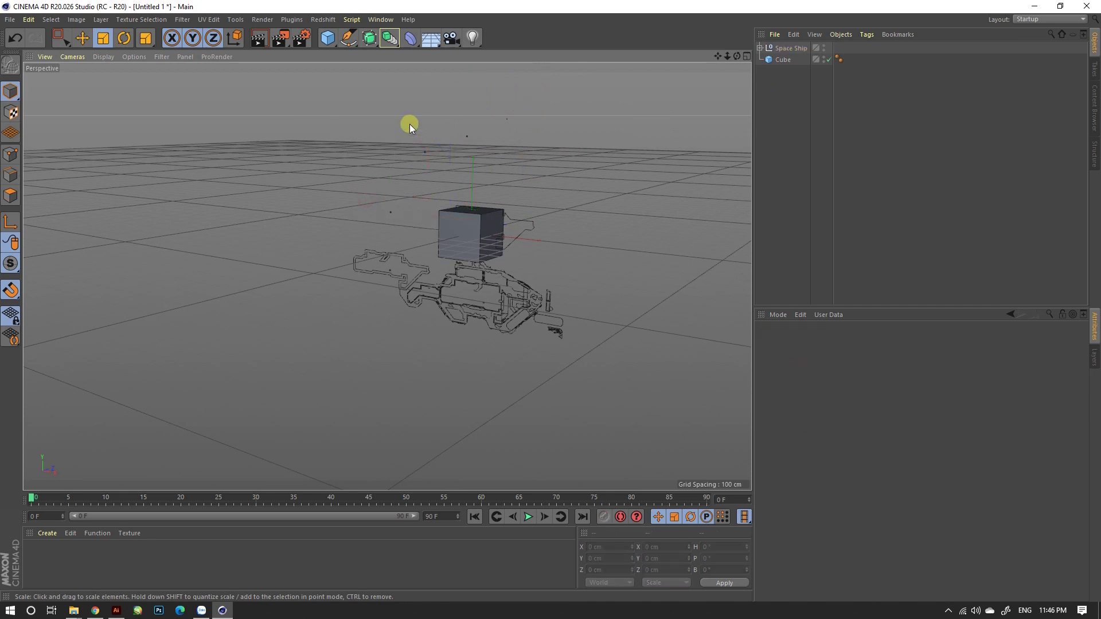
{"action": "left_click", "coordinate": [466, 138]}
{"action": "left_click", "coordinate": [390, 212]}
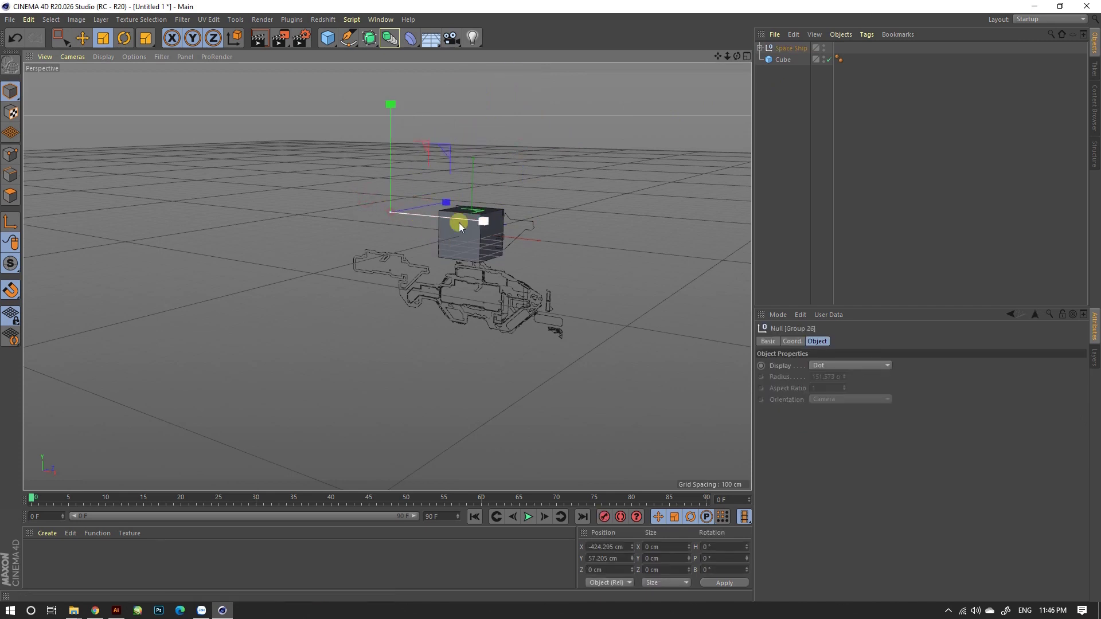
{"action": "left_click", "coordinate": [421, 169]}
{"action": "left_click", "coordinate": [487, 224]}
Delete the default cube and drag the Space Ship null away from the origin.
{"action": "key", "text": "Delete"}
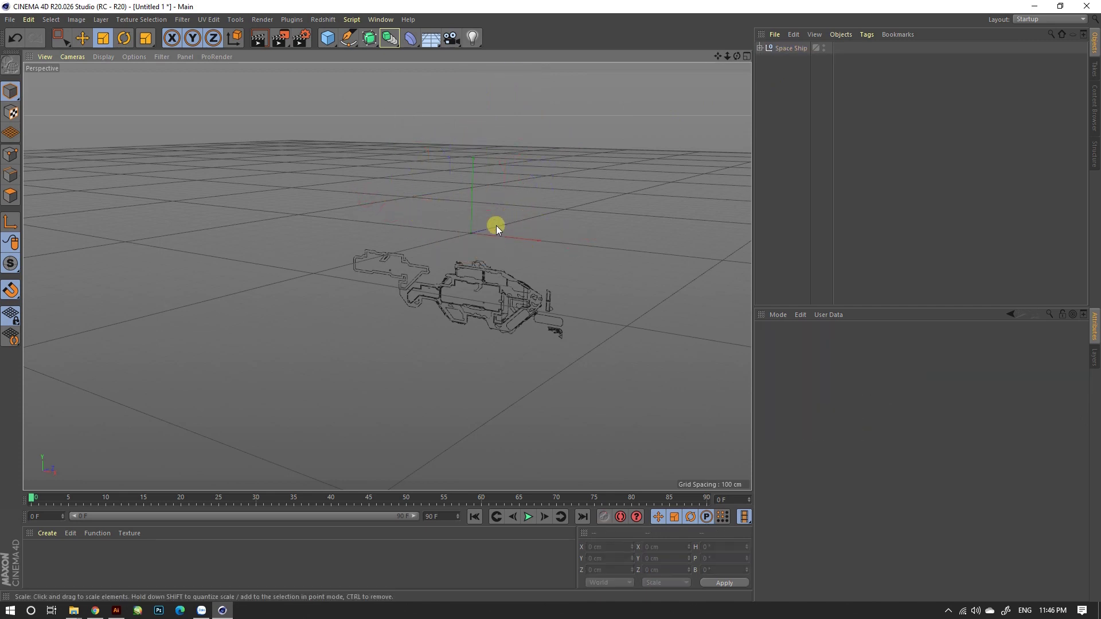
{"action": "left_click", "coordinate": [472, 230]}
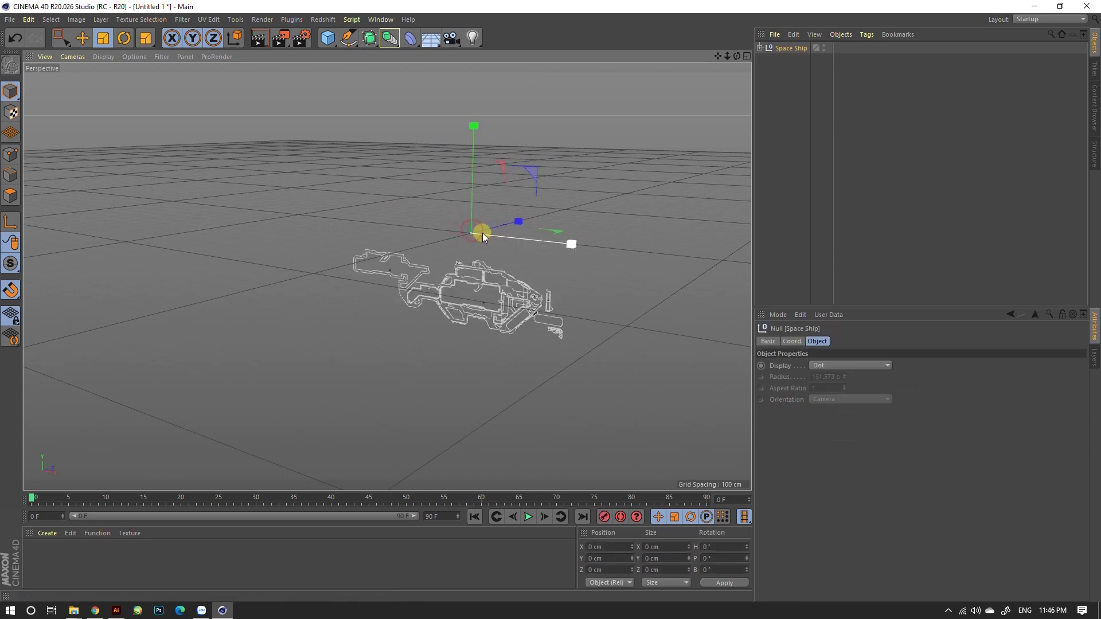
{"action": "left_click", "coordinate": [492, 290]}
{"action": "left_click", "coordinate": [788, 48]}
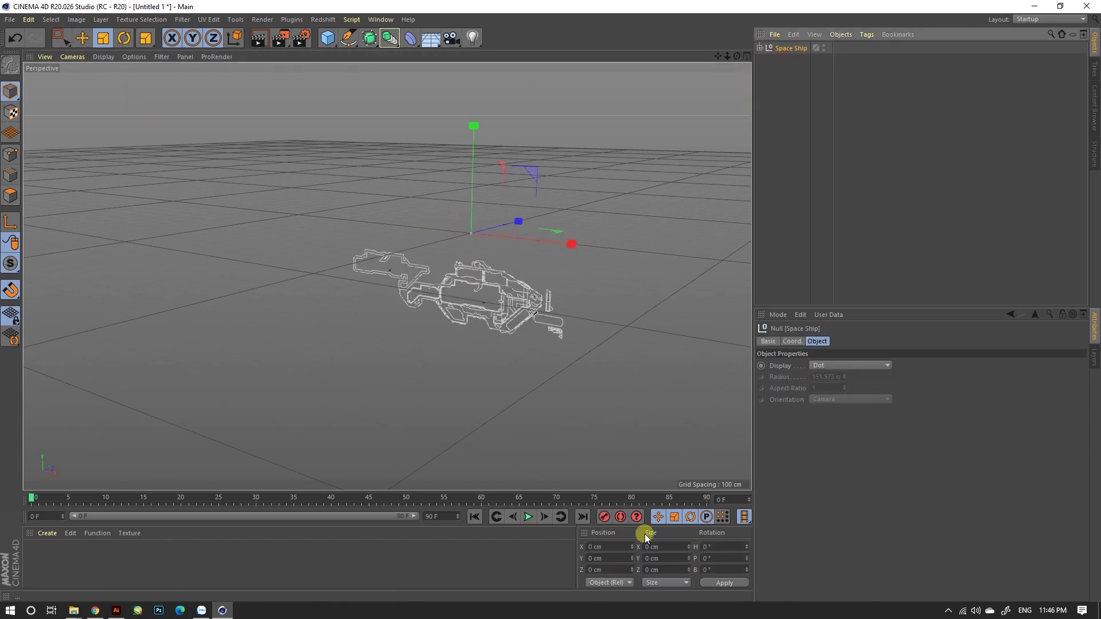
{"action": "key", "text": "e"}
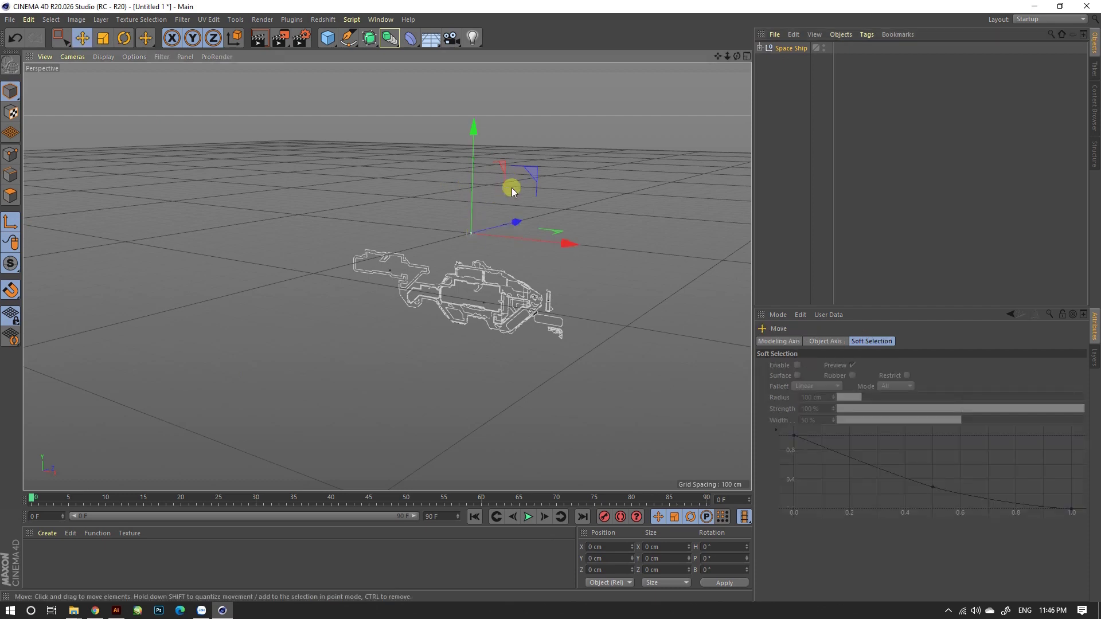
{"action": "left_click_drag", "start_coordinate": [528, 208], "coordinate": [404, 214]}
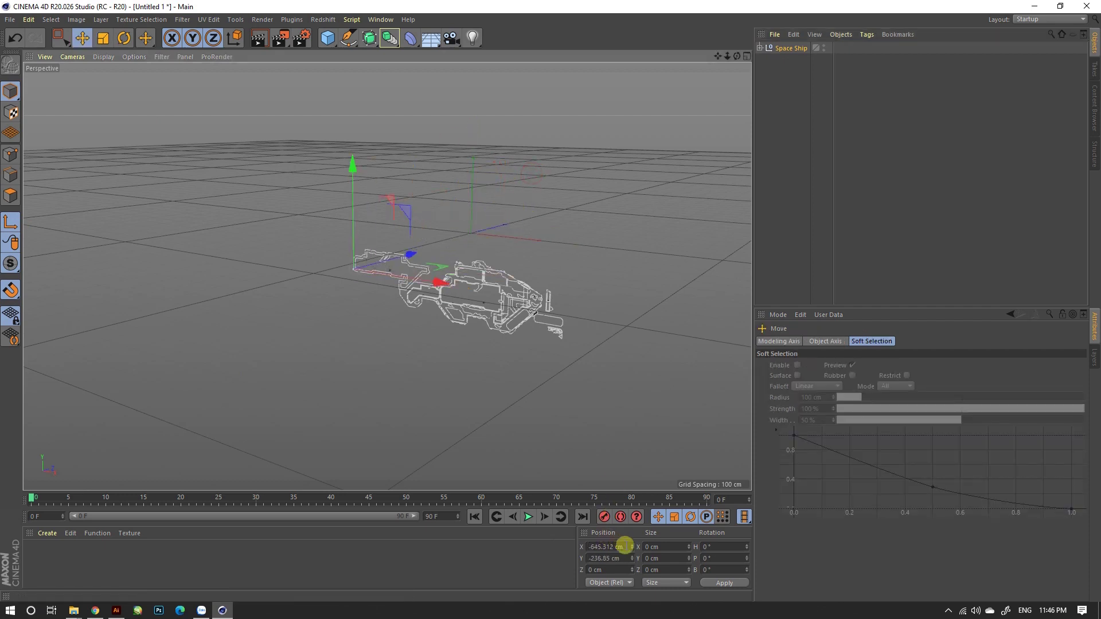
Enter 200 cm for both the X and Y position in the Coordinates fields.
{"action": "left_click", "coordinate": [609, 546]}
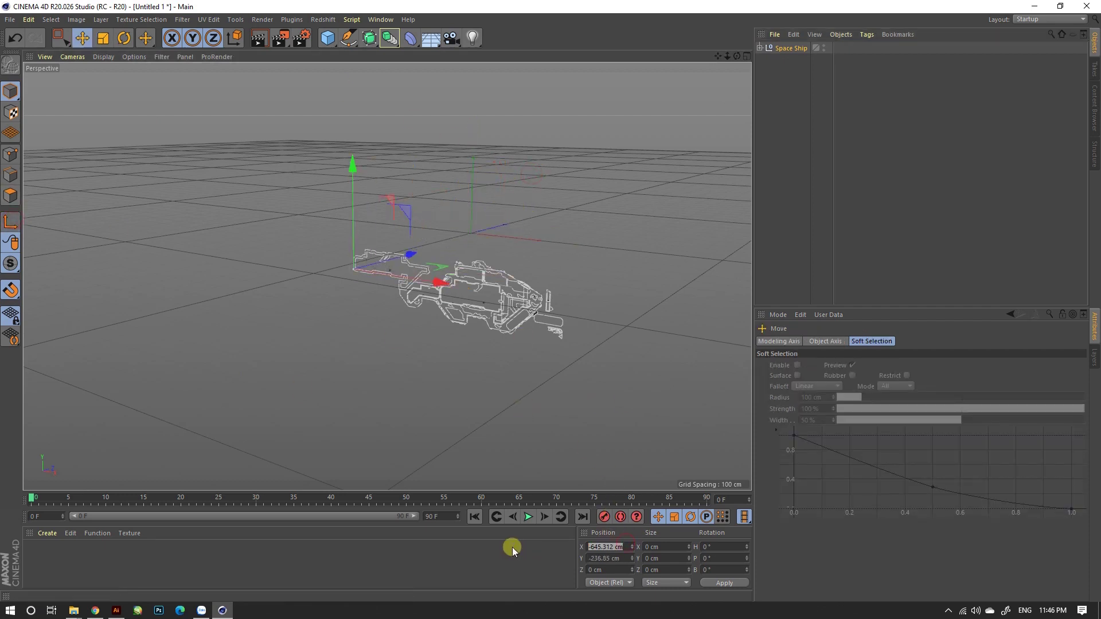
{"action": "type", "text": "0"}
{"action": "key", "text": "Return"}
{"action": "type", "text": "200"}
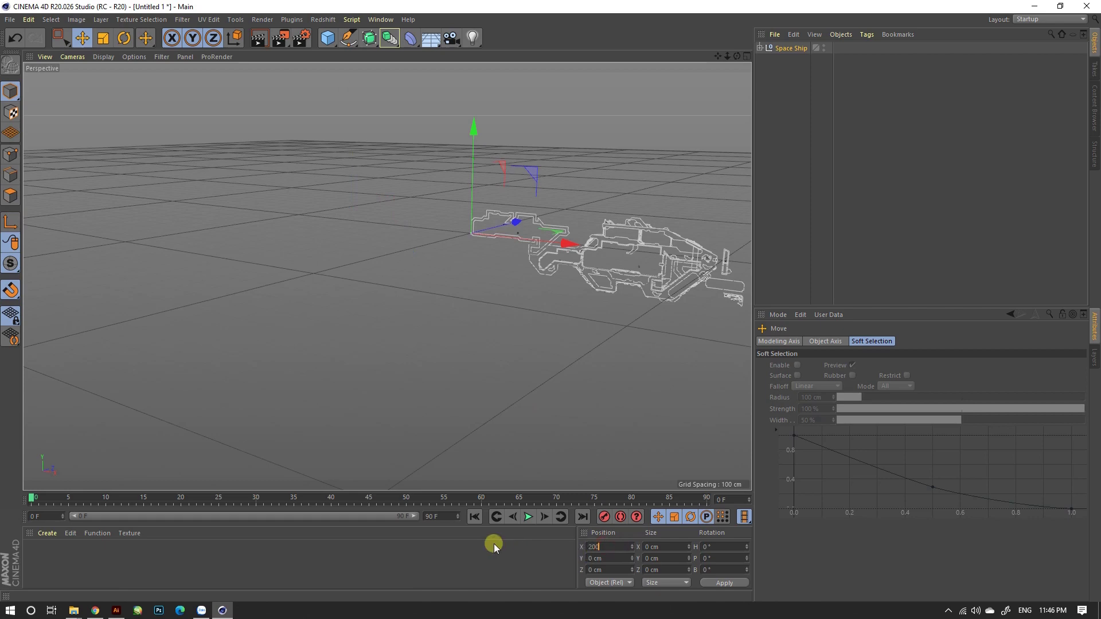
{"action": "key", "text": "Tab"}
{"action": "type", "text": "200"}
{"action": "key", "text": "Return"}
{"action": "mouse_move", "coordinate": [413, 277]}
{"action": "left_mouse_down", "text": "alt"}
{"action": "mouse_move", "coordinate": [640, 189]}
{"action": "mouse_move", "coordinate": [400, 225]}
{"action": "mouse_move", "coordinate": [607, 206]}
{"action": "left_mouse_up", "text": "alt"}
Cut the first hull outline out of the Space Ship group and paste it at top level as Path 5.
{"action": "scroll", "coordinate": [583, 246], "scroll_direction": "up", "scroll_amount": 3}
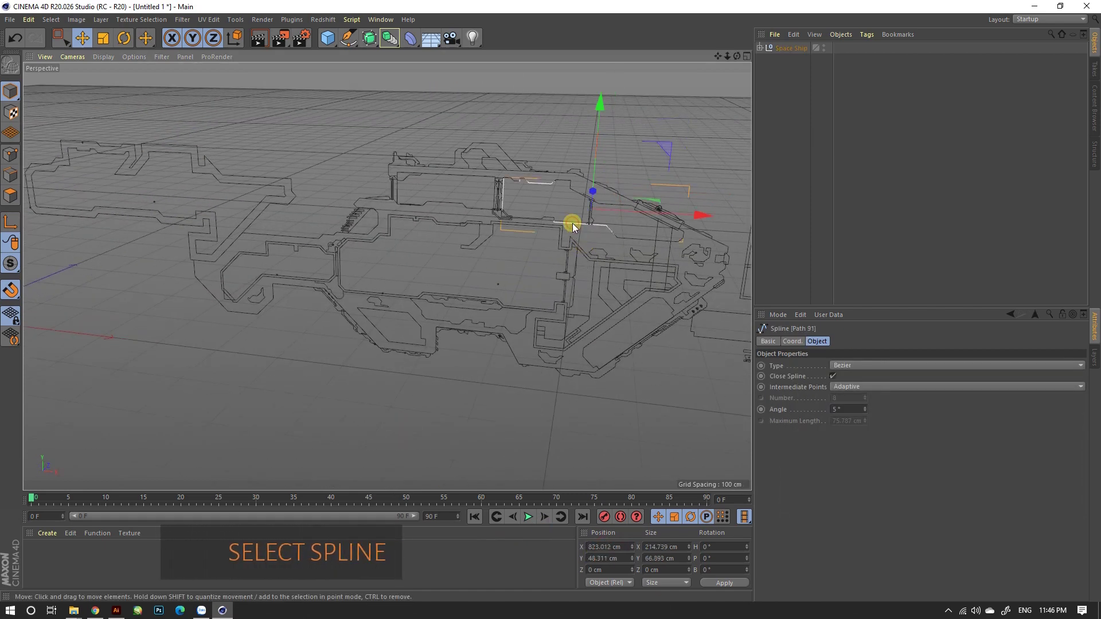
{"action": "scroll", "coordinate": [572, 223], "scroll_direction": "up", "scroll_amount": 5}
{"action": "left_click", "coordinate": [493, 227]}
{"action": "key", "text": "ctrl+x"}
{"action": "key", "text": "ctrl+v"}
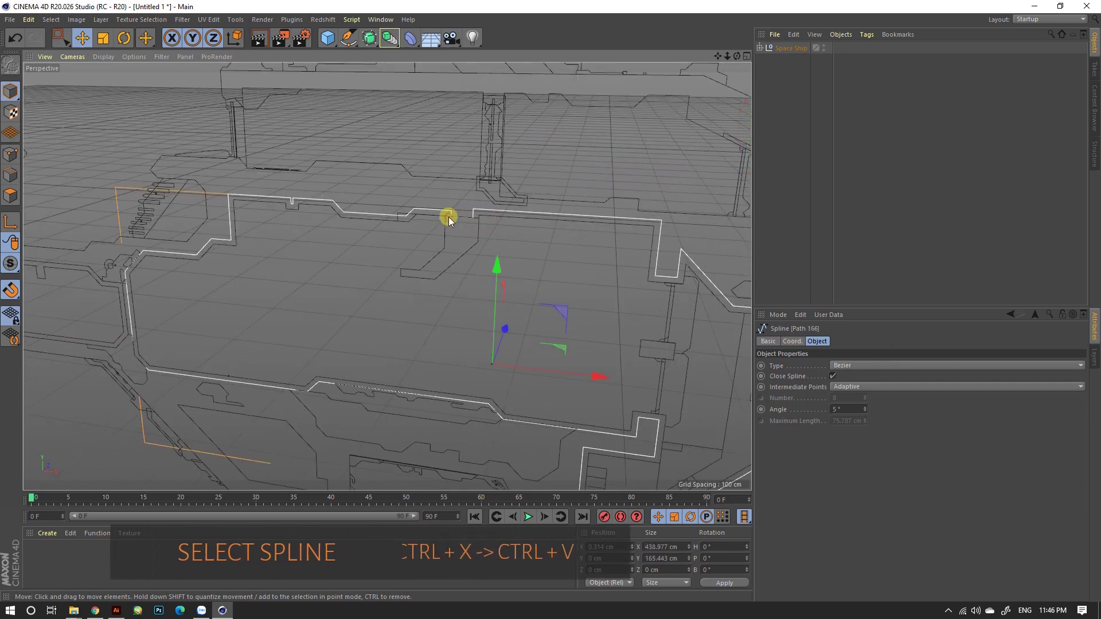
{"action": "left_click", "coordinate": [447, 216]}
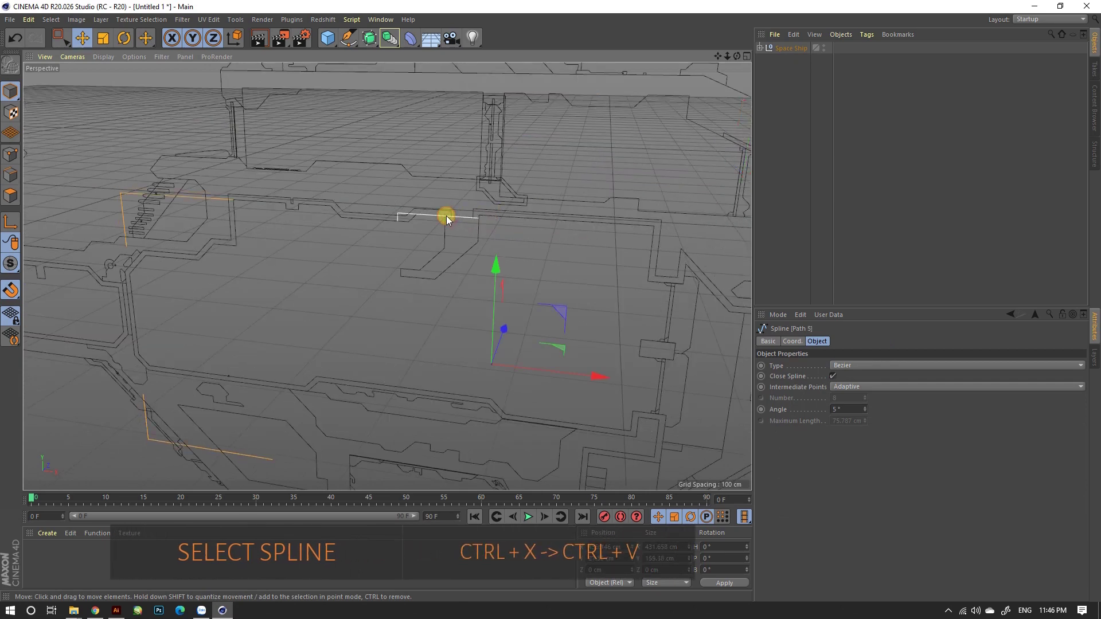
{"action": "left_click_drag", "start_coordinate": [446, 216], "coordinate": [201, 110], "text": "alt"}
{"action": "scroll", "coordinate": [509, 215], "scroll_direction": "up", "scroll_amount": 3}
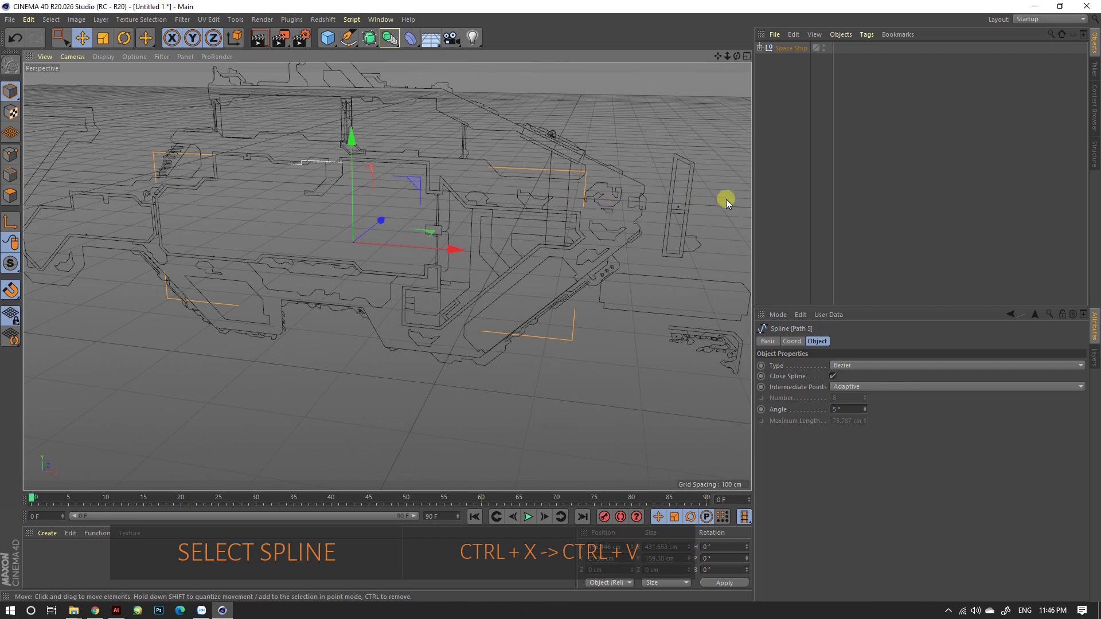
{"action": "left_click", "coordinate": [757, 150]}
{"action": "key", "text": "ctrl+v"}
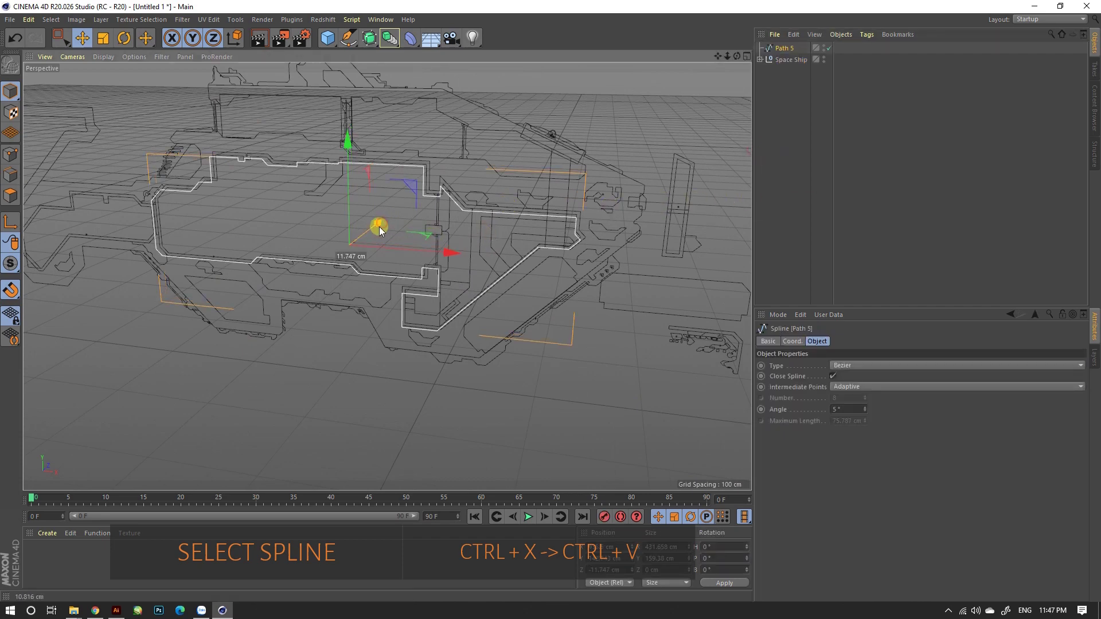
{"action": "key", "text": "ctrl+z"}
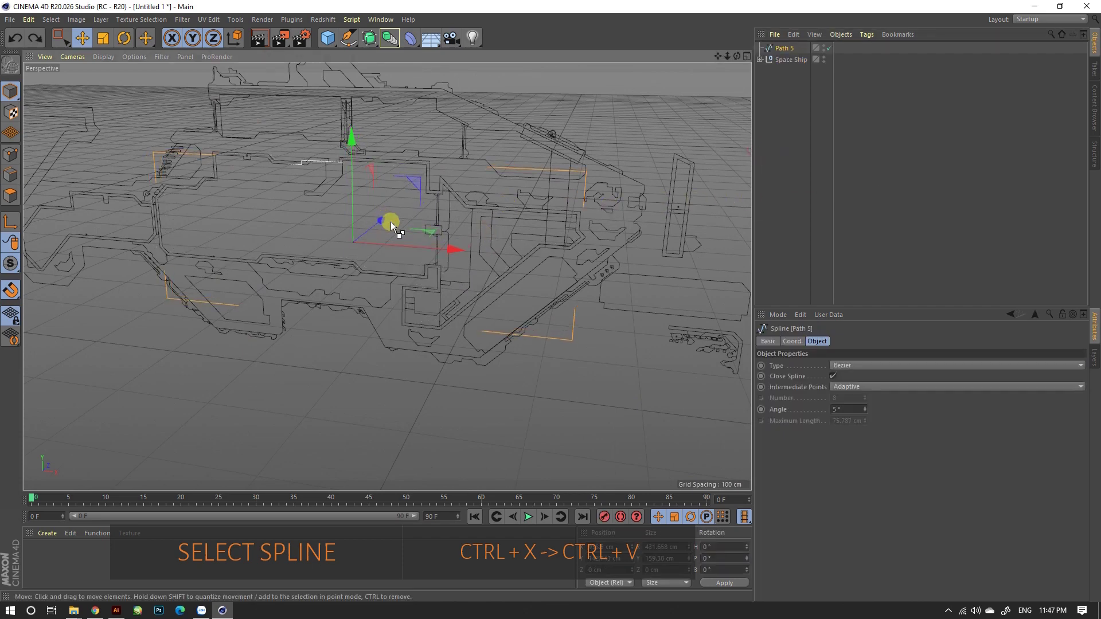
{"action": "left_click_drag", "start_coordinate": [390, 222], "coordinate": [482, 201], "text": "alt"}
{"action": "left_click_drag", "start_coordinate": [296, 250], "coordinate": [296, 250]}
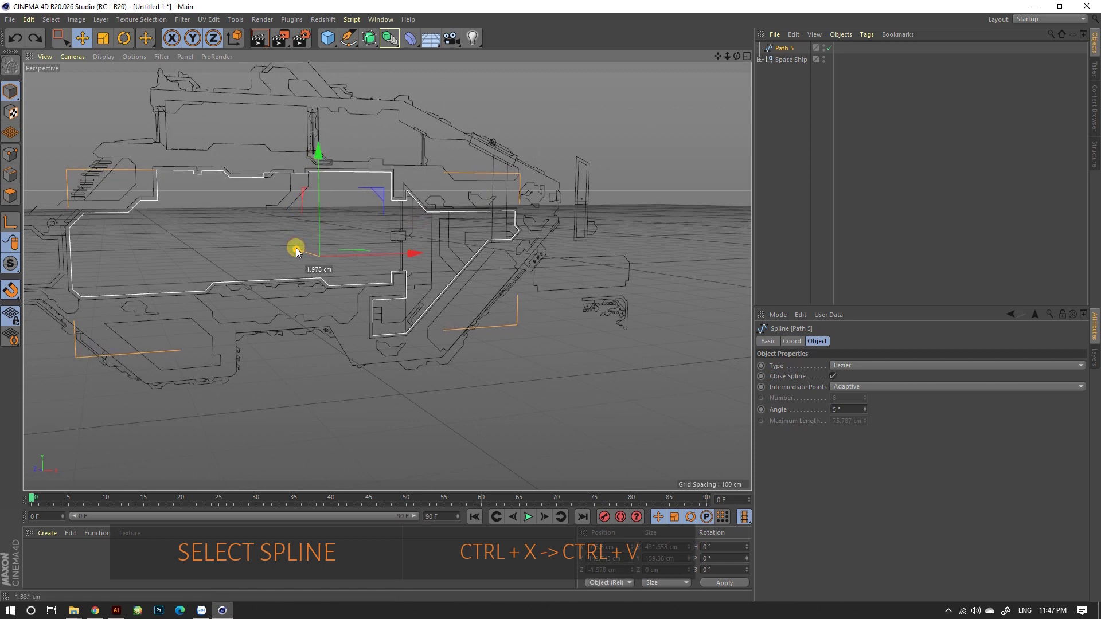
{"action": "key", "text": "ctrl+z"}
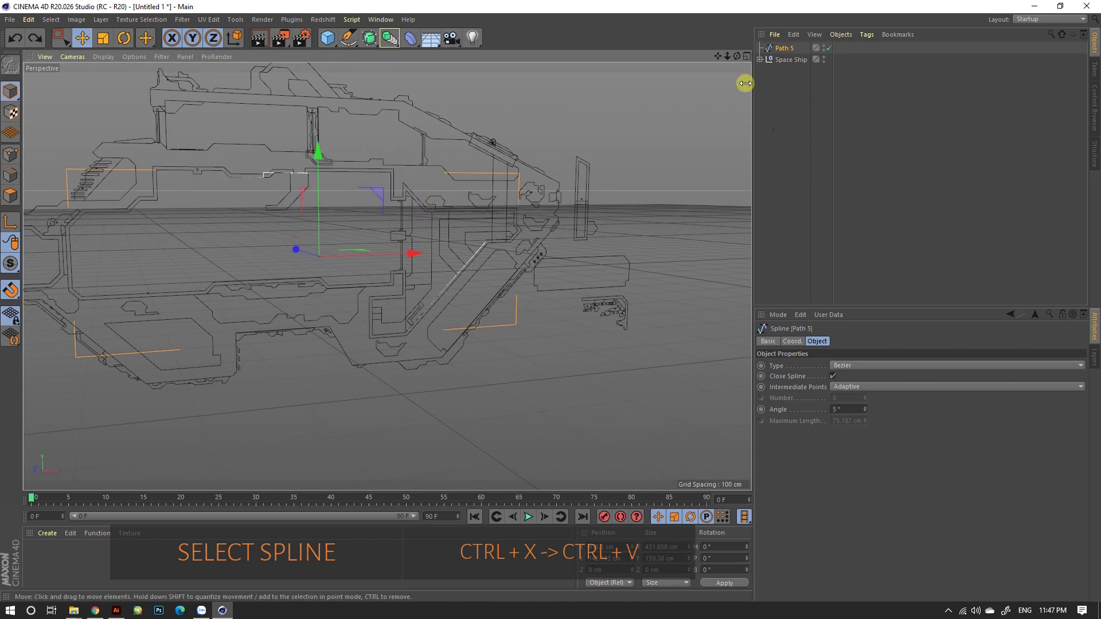
Move the outer hull, upper and small lower splines to top level as Paths 2, 91 and 93.
{"action": "left_click", "coordinate": [415, 107]}
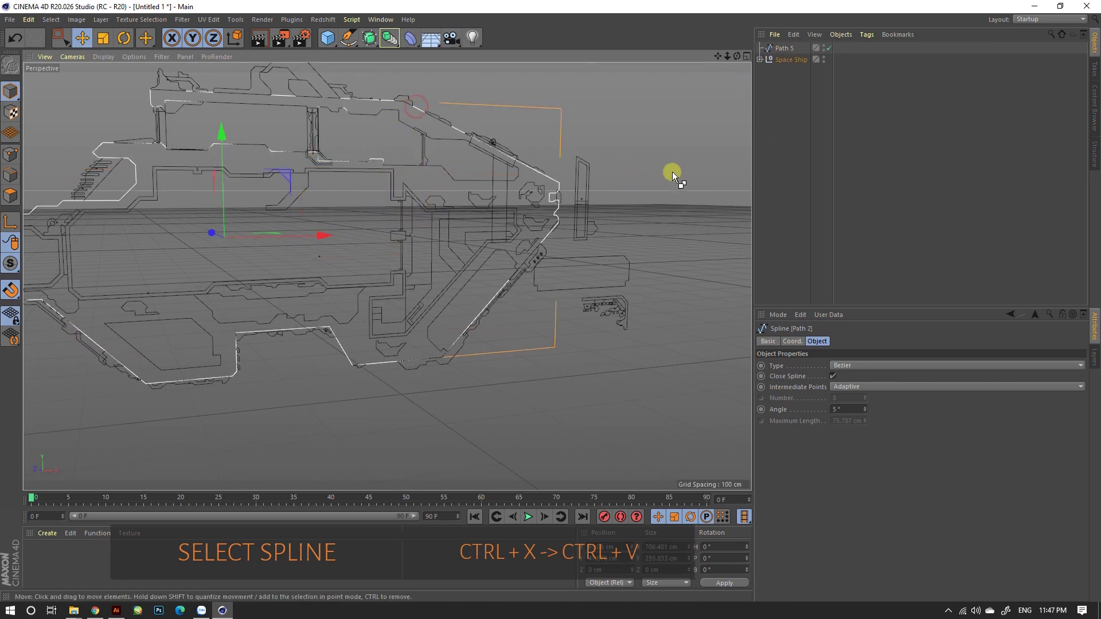
{"action": "key", "text": "ctrl+x"}
{"action": "key", "text": "ctrl+v"}
{"action": "left_click", "coordinate": [396, 122]}
{"action": "key", "text": "ctrl+x"}
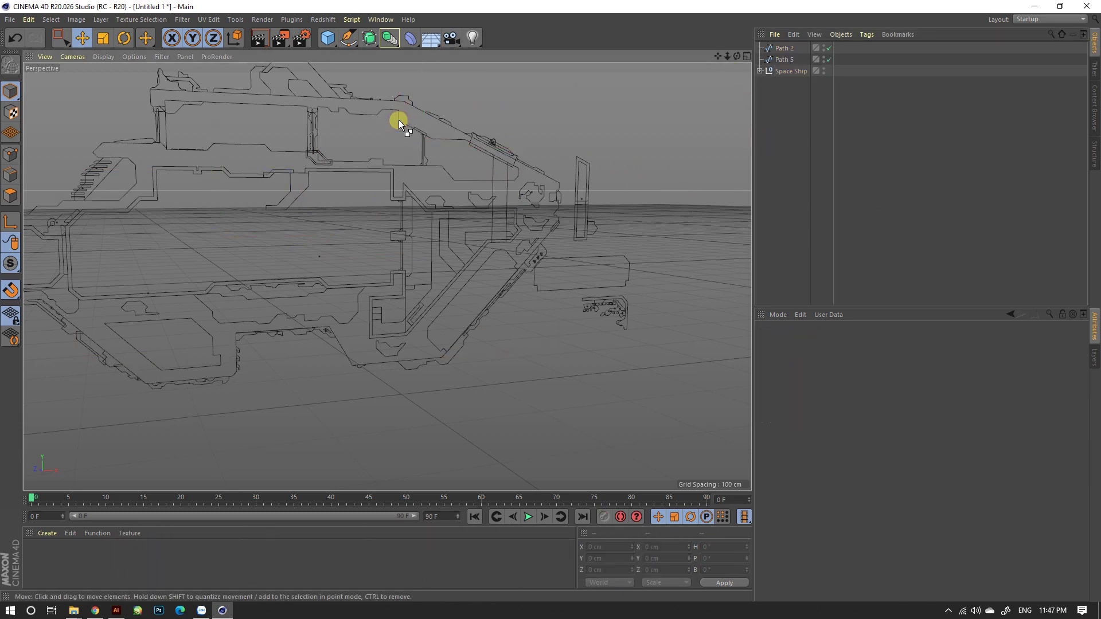
{"action": "key", "text": "ctrl+v"}
{"action": "left_click", "coordinate": [206, 336]}
{"action": "key", "text": "ctrl+x"}
{"action": "key", "text": "ctrl+v"}
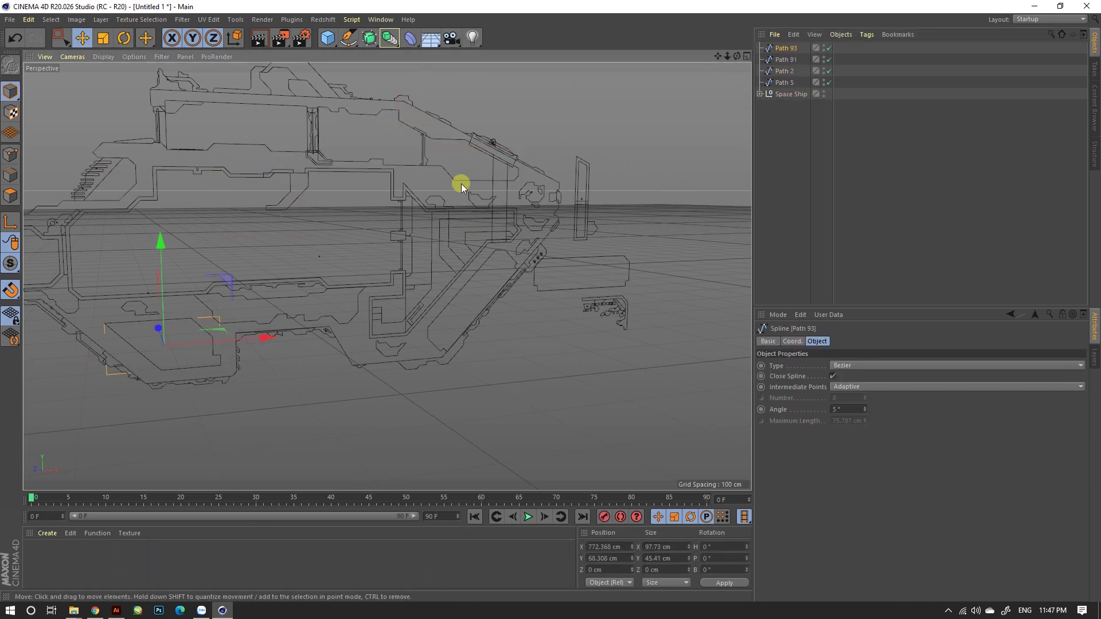
Merge Paths 93, 91, 2 and 5 with Connect Objects + Delete into Path 93.1.
{"action": "left_click", "coordinate": [785, 82]}
{"action": "left_click", "coordinate": [787, 49], "text": "shift"}
{"action": "right_click", "coordinate": [786, 49]}
{"action": "left_click", "coordinate": [811, 364]}
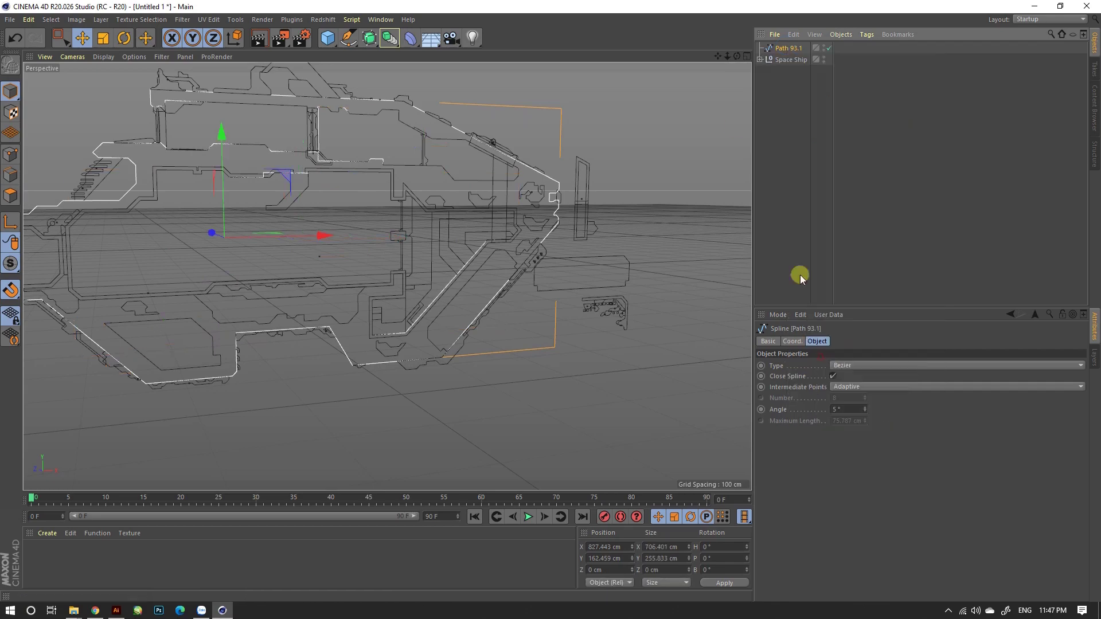
{"action": "mouse_move", "coordinate": [211, 232]}
{"action": "left_mouse_down"}
{"action": "mouse_move", "coordinate": [240, 255]}
{"action": "mouse_move", "coordinate": [341, 127]}
{"action": "mouse_move", "coordinate": [449, 279]}
{"action": "mouse_move", "coordinate": [393, 285]}
{"action": "left_mouse_up"}
Add a Lathe with a 35° angle and place Path 93.1 inside it.
{"action": "key", "text": "ctrl+z"}
{"action": "key", "text": "ctrl+z"}
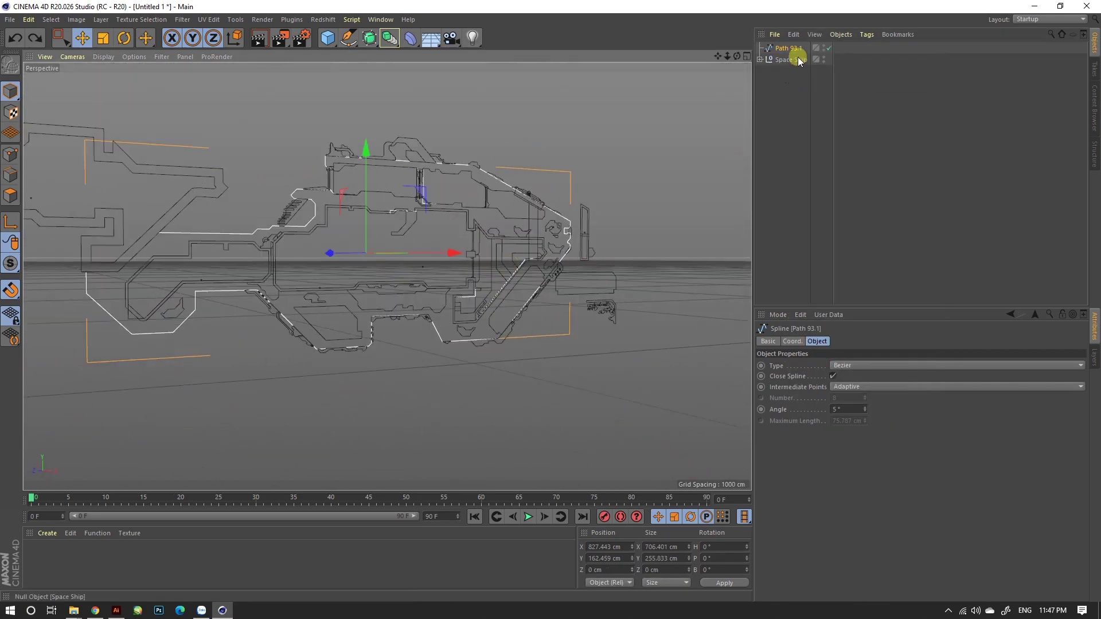
{"action": "left_click", "coordinate": [389, 39]}
{"action": "left_click", "coordinate": [413, 75]}
{"action": "double_click", "coordinate": [838, 367]}
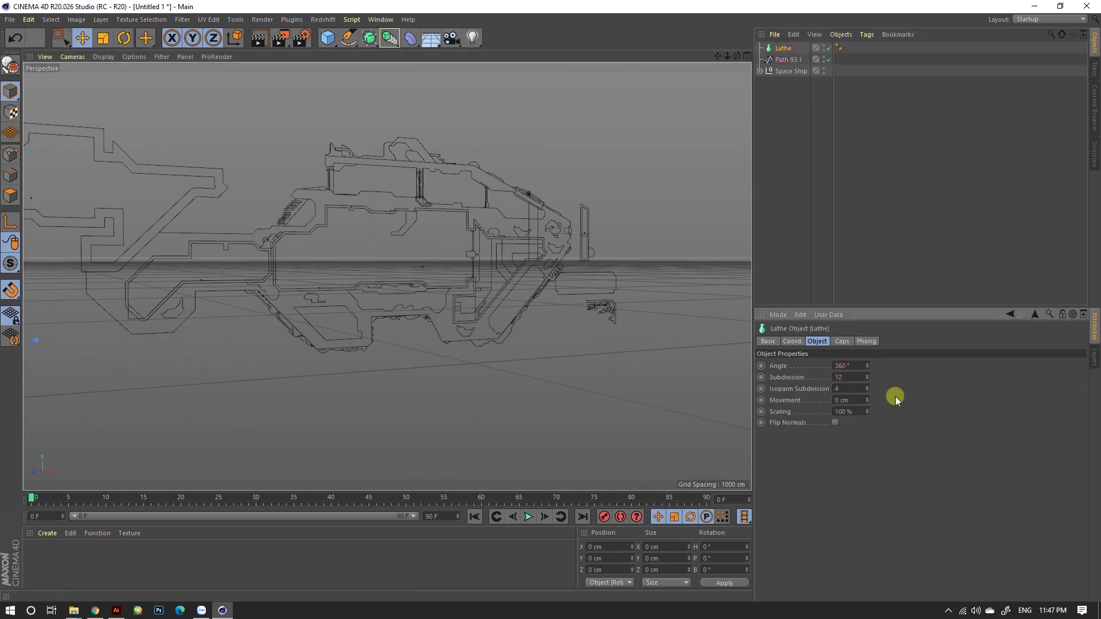
{"action": "type", "text": "35"}
{"action": "key", "text": "Return"}
{"action": "left_click_drag", "start_coordinate": [783, 62], "coordinate": [783, 49]}
Orbit and zoom in to inspect the lathed hull side-on.
{"action": "mouse_move", "coordinate": [449, 281]}
{"action": "left_mouse_down", "text": "alt"}
{"action": "mouse_move", "coordinate": [291, 348]}
{"action": "mouse_move", "coordinate": [299, 322]}
{"action": "left_mouse_up", "text": "alt"}
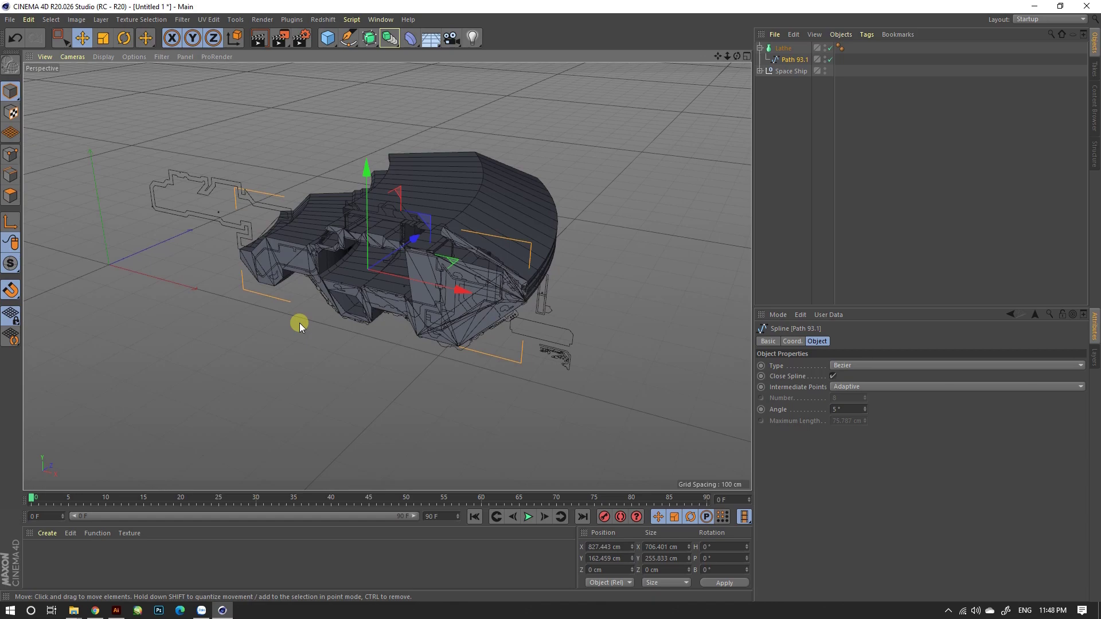
{"action": "mouse_move", "coordinate": [299, 323]}
{"action": "left_mouse_down", "text": "alt"}
{"action": "mouse_move", "coordinate": [351, 253]}
{"action": "mouse_move", "coordinate": [449, 196]}
{"action": "mouse_move", "coordinate": [509, 214]}
{"action": "mouse_move", "coordinate": [453, 270]}
{"action": "left_mouse_up", "text": "alt"}
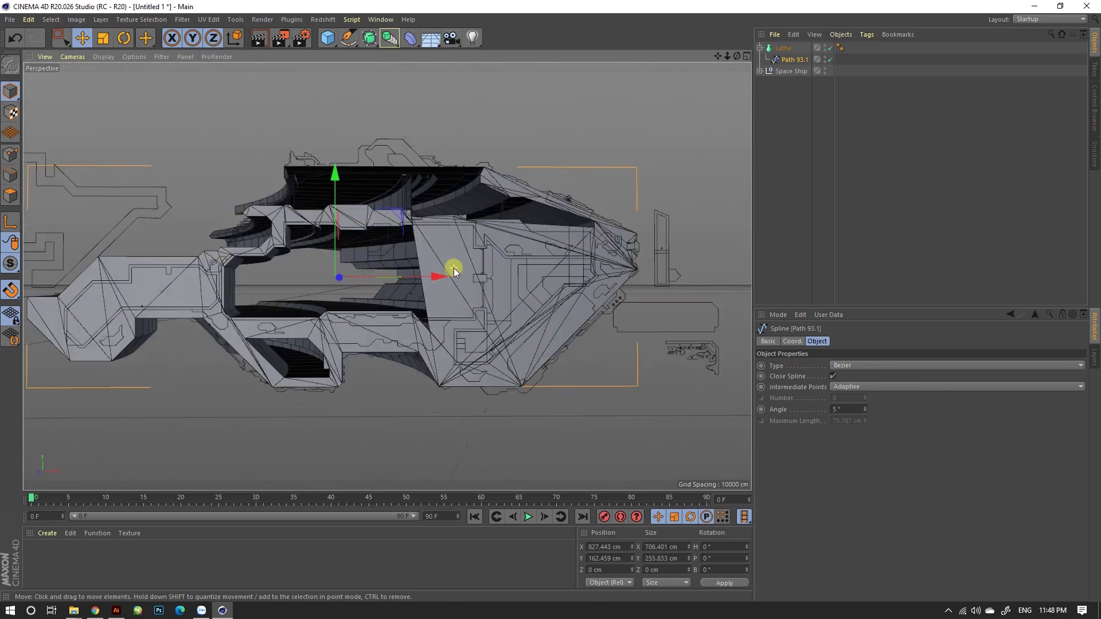
{"action": "scroll", "coordinate": [453, 269], "scroll_direction": "up", "scroll_amount": 3}
{"action": "scroll", "coordinate": [483, 260], "scroll_direction": "up", "scroll_amount": 3}
Take Path 93.1 back out of the Lathe, try shifting it in depth, then undo.
{"action": "key", "text": "ctrl+z"}
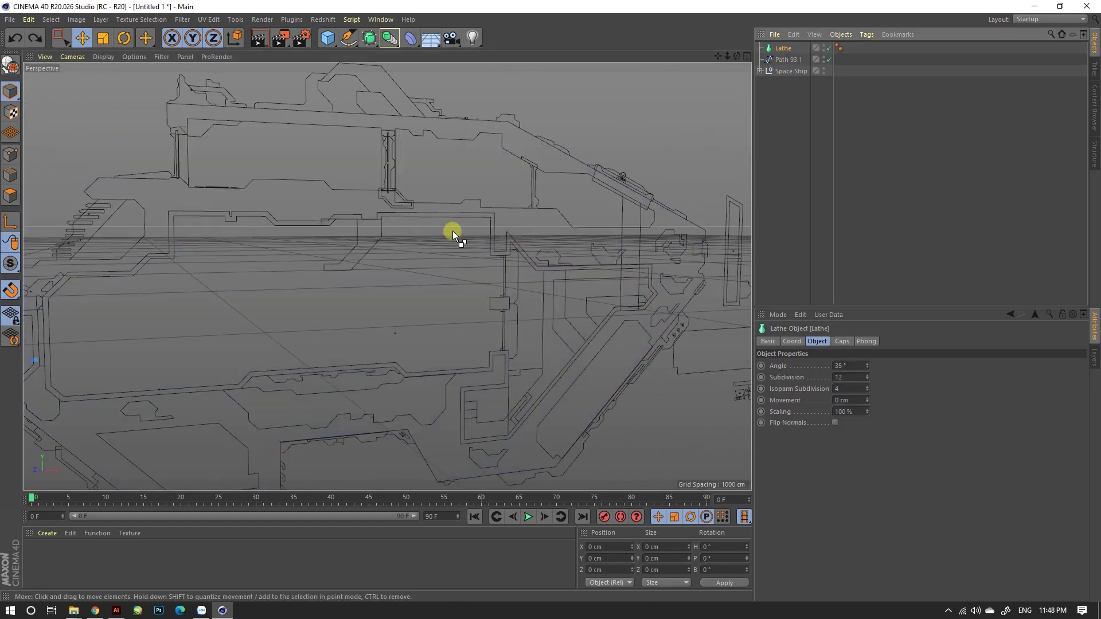
{"action": "scroll", "coordinate": [453, 235], "scroll_direction": "down", "scroll_amount": 3}
{"action": "left_click", "coordinate": [788, 59]}
{"action": "mouse_move", "coordinate": [303, 260]}
{"action": "left_mouse_down"}
{"action": "mouse_move", "coordinate": [337, 281]}
{"action": "mouse_move", "coordinate": [356, 269]}
{"action": "left_mouse_up"}
{"action": "mouse_move", "coordinate": [355, 269]}
{"action": "left_mouse_down", "text": "alt"}
{"action": "mouse_move", "coordinate": [480, 197]}
{"action": "mouse_move", "coordinate": [432, 304]}
{"action": "mouse_move", "coordinate": [473, 253]}
{"action": "mouse_move", "coordinate": [521, 228]}
{"action": "mouse_move", "coordinate": [521, 150]}
{"action": "mouse_move", "coordinate": [381, 250]}
{"action": "mouse_move", "coordinate": [504, 212]}
{"action": "mouse_move", "coordinate": [501, 191]}
{"action": "mouse_move", "coordinate": [437, 197]}
{"action": "mouse_move", "coordinate": [528, 234]}
{"action": "mouse_move", "coordinate": [408, 214]}
{"action": "left_mouse_up", "text": "alt"}
{"action": "key", "text": "Return"}
{"action": "key", "text": "ctrl+z"}
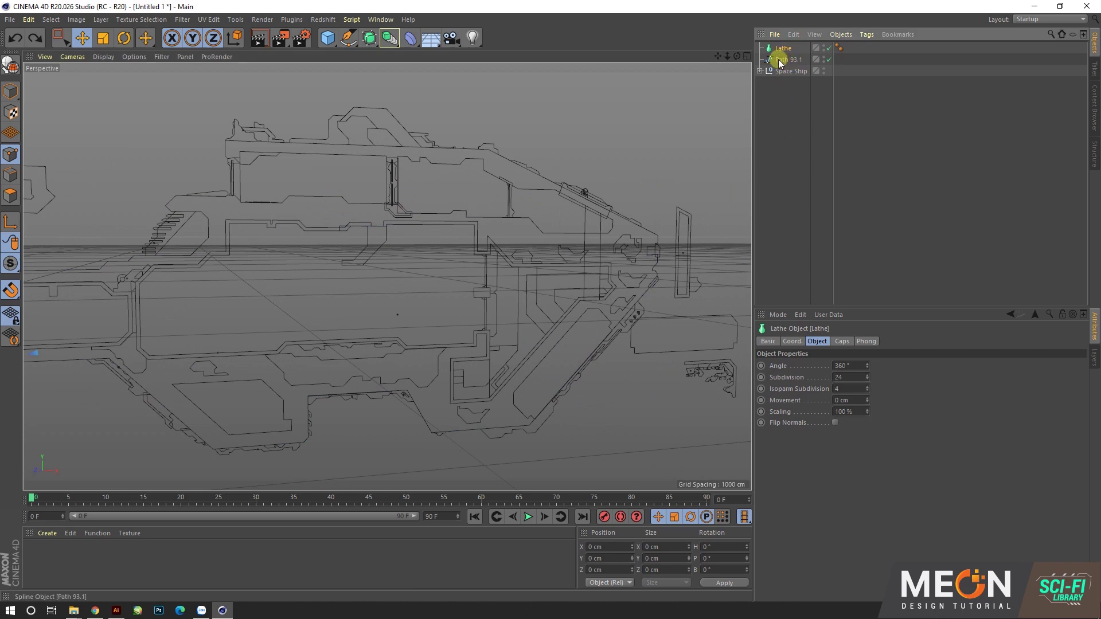
Return to the separate paths and merge Path 2 and Path 5 into Path 2.1.
{"action": "left_click", "coordinate": [778, 61]}
{"action": "key", "text": "ctrl+y"}
{"action": "left_click", "coordinate": [782, 84]}
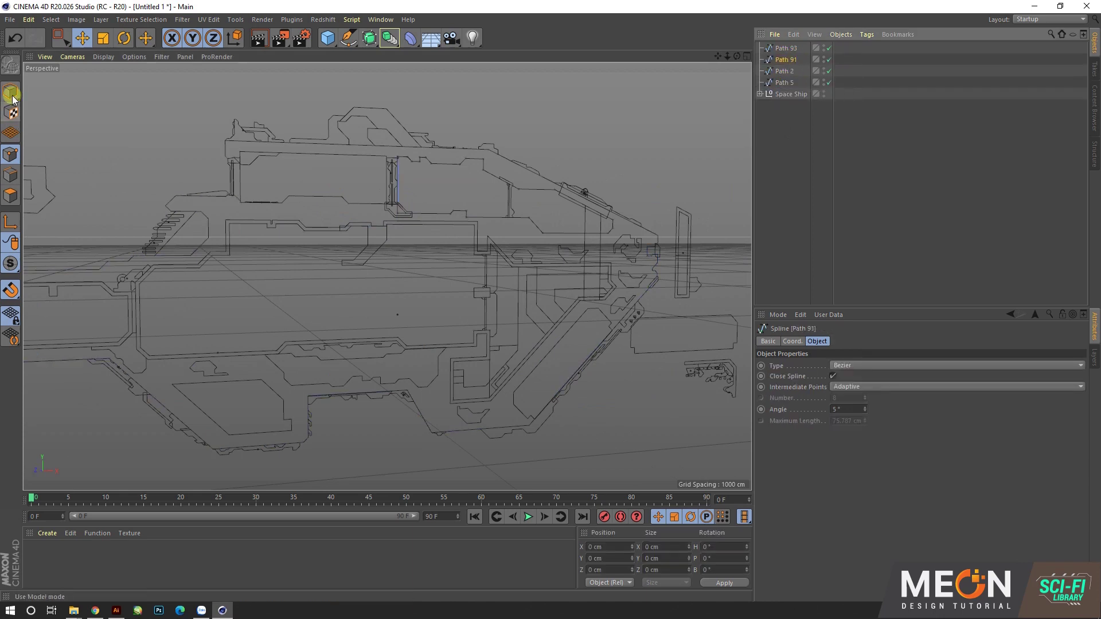
{"action": "left_click", "coordinate": [11, 91]}
{"action": "left_click", "coordinate": [781, 72]}
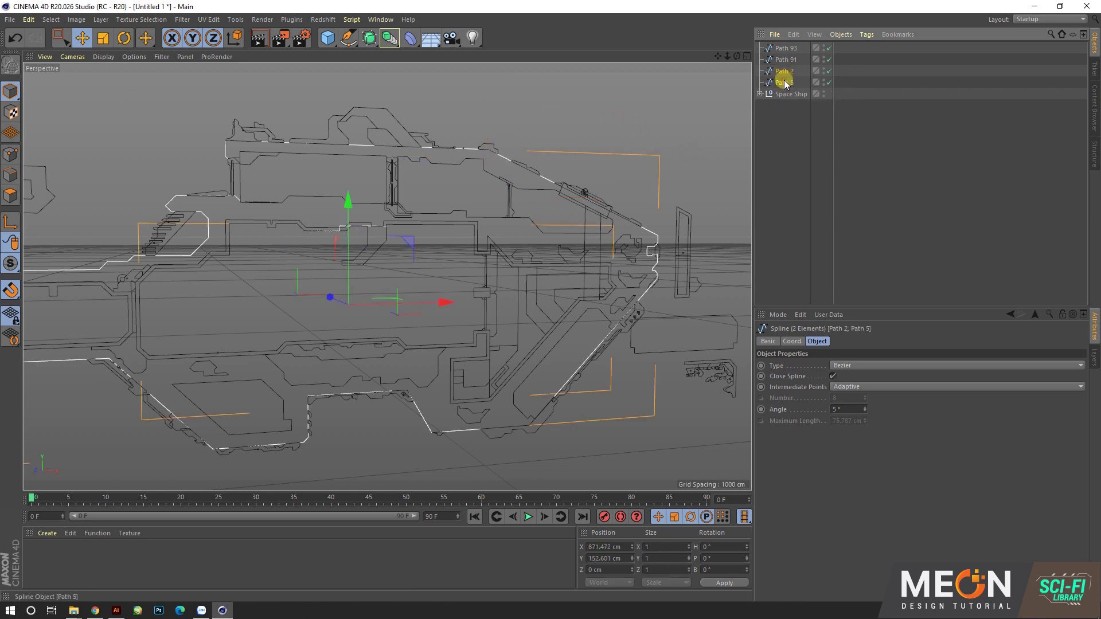
{"action": "right_click", "coordinate": [784, 84]}
{"action": "left_click", "coordinate": [811, 386]}
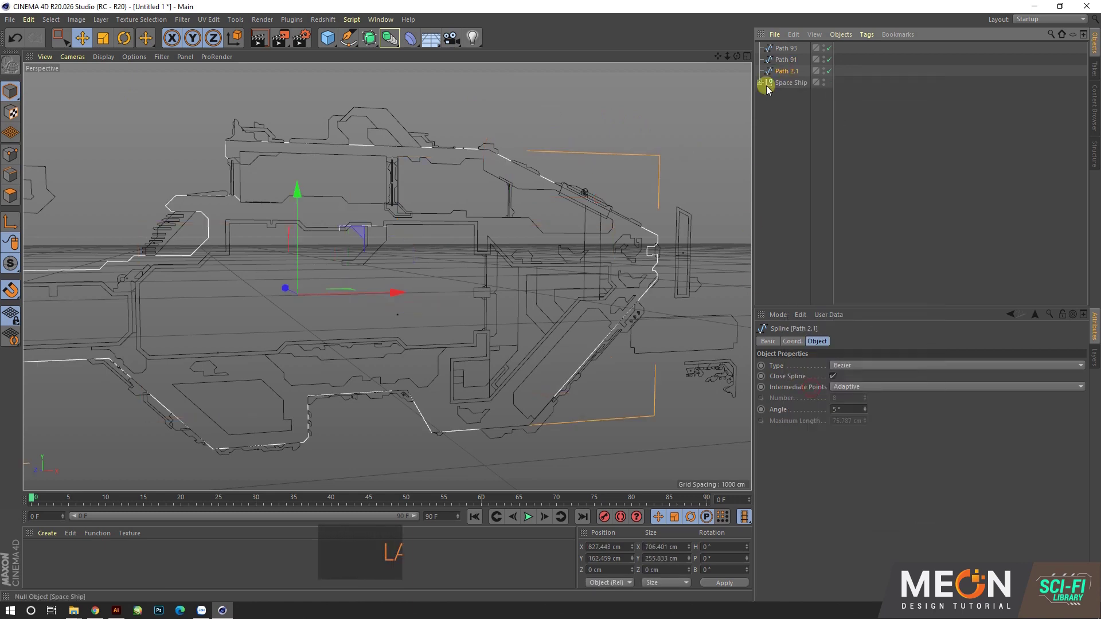
Add a 35° Lathe containing Path 2.1 and move Path 93 up beside it.
{"action": "left_click", "coordinate": [350, 40]}
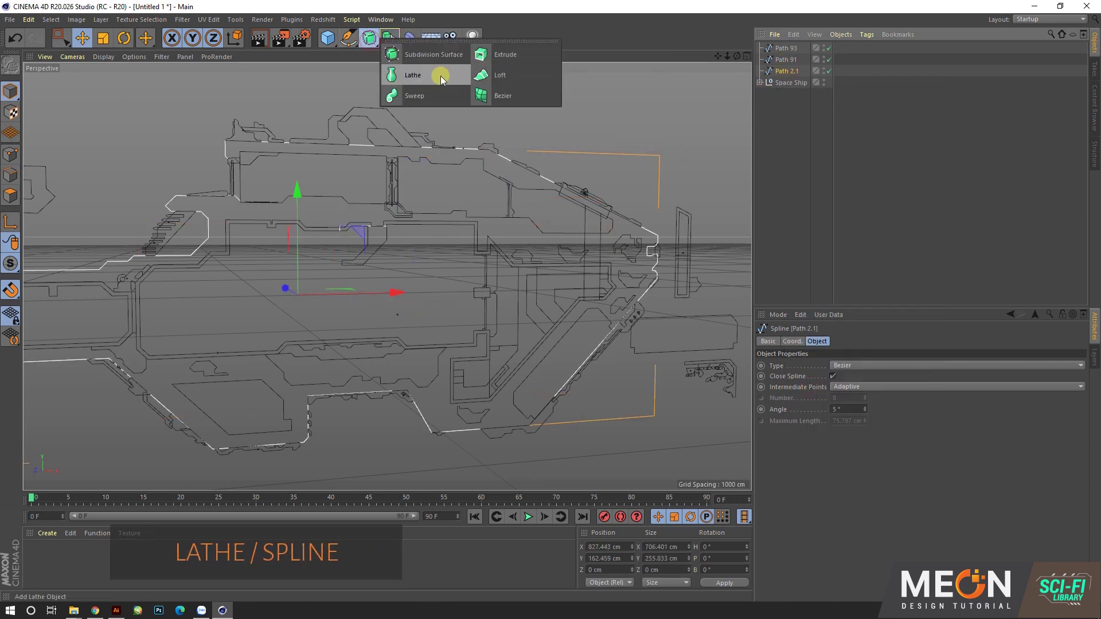
{"action": "left_click_drag", "start_coordinate": [369, 38], "coordinate": [420, 76]}
{"action": "left_click", "coordinate": [791, 366]}
{"action": "type", "text": "12"}
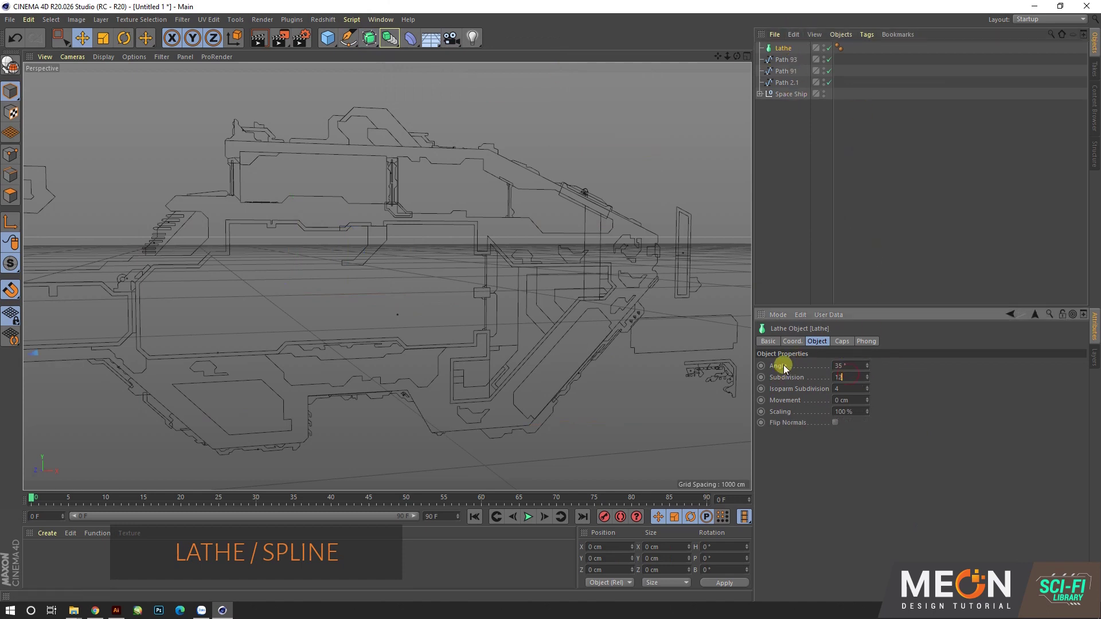
{"action": "left_click", "coordinate": [785, 86]}
{"action": "left_click_drag", "start_coordinate": [785, 86], "coordinate": [783, 49]}
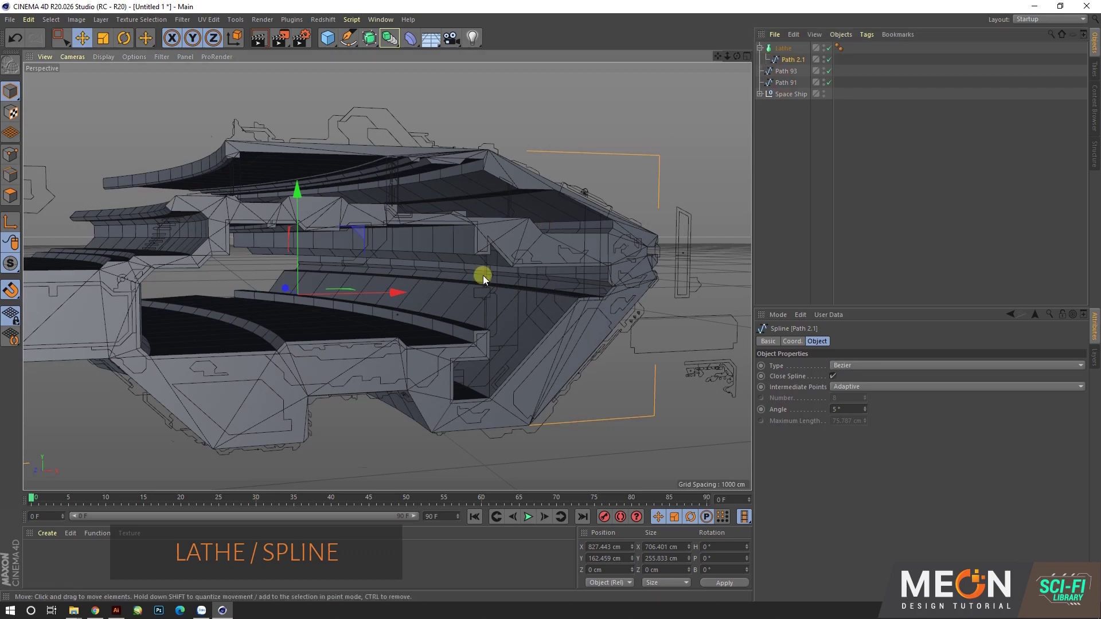
{"action": "mouse_move", "coordinate": [415, 292]}
{"action": "left_mouse_down", "text": "alt"}
{"action": "mouse_move", "coordinate": [449, 297]}
{"action": "mouse_move", "coordinate": [437, 263]}
{"action": "mouse_move", "coordinate": [459, 274]}
{"action": "mouse_move", "coordinate": [341, 262]}
{"action": "mouse_move", "coordinate": [540, 194]}
{"action": "mouse_move", "coordinate": [566, 243]}
{"action": "left_mouse_up", "text": "alt"}
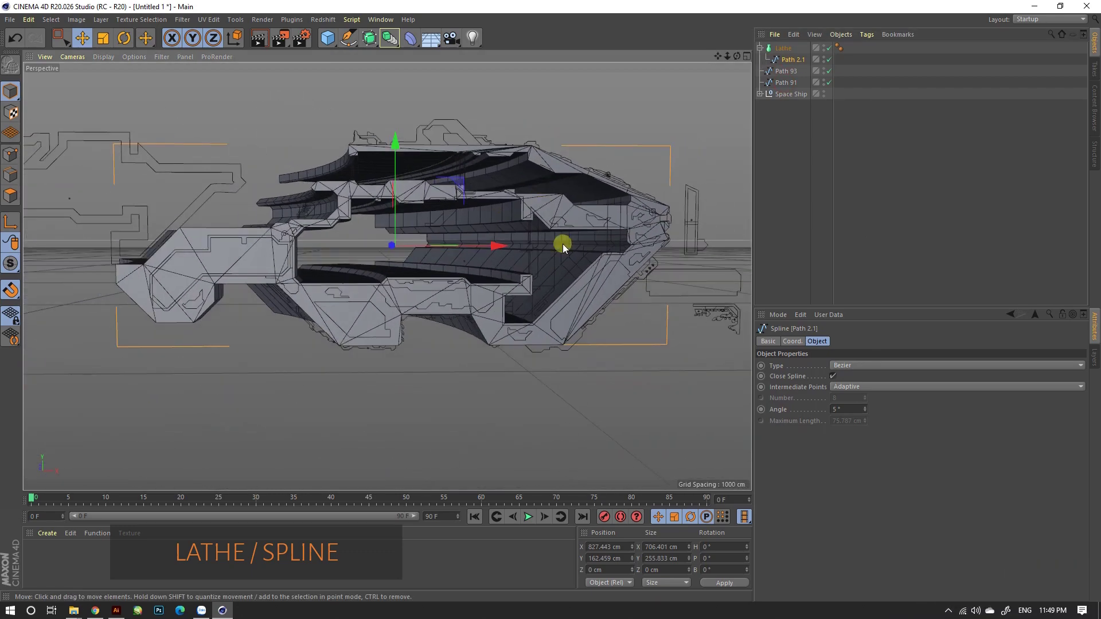
{"action": "left_click", "coordinate": [785, 72]}
{"action": "left_click_drag", "start_coordinate": [785, 71], "coordinate": [788, 65]}
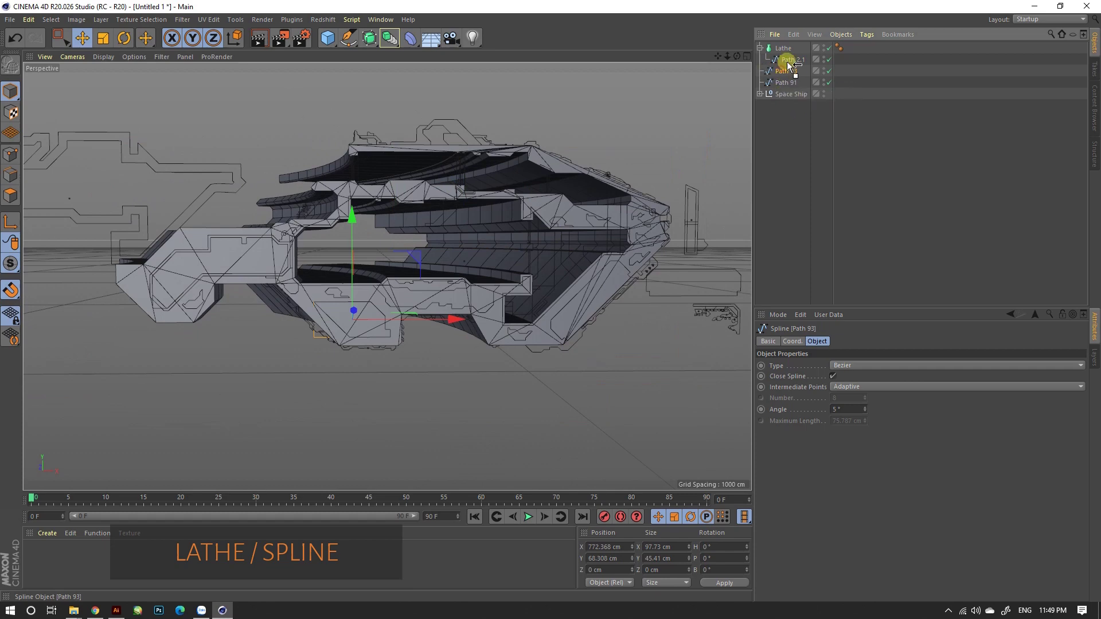
Merge Path 93 and Path 2.1 into a single spline and inspect the hull.
{"action": "left_click", "coordinate": [788, 60], "text": "ctrl"}
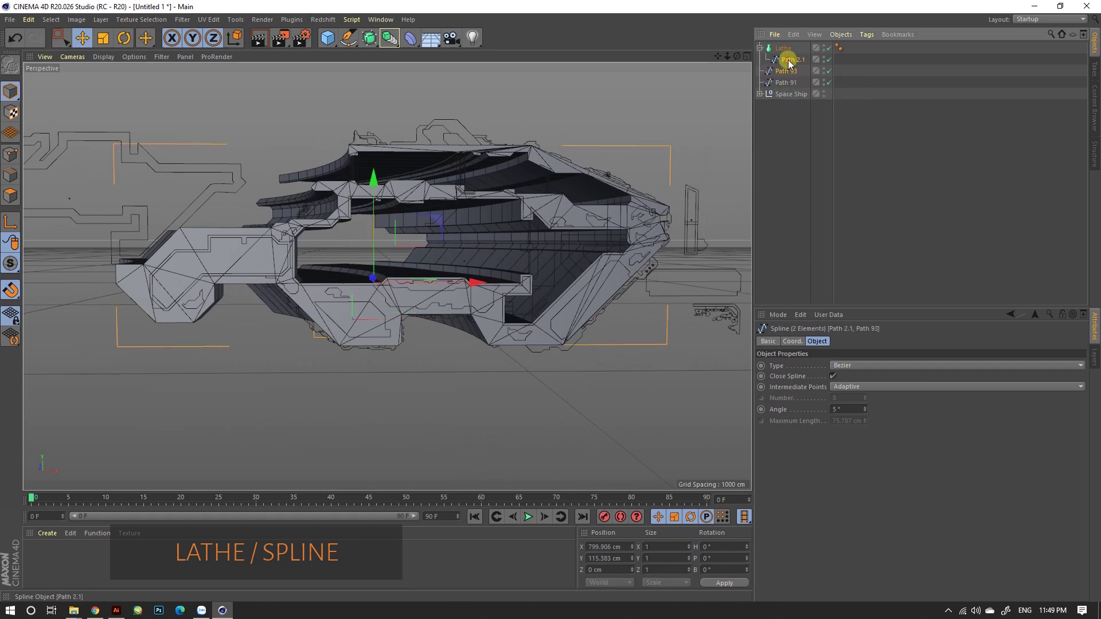
{"action": "right_click", "coordinate": [785, 58]}
{"action": "left_click", "coordinate": [802, 370]}
{"action": "scroll", "coordinate": [471, 311], "scroll_direction": "up", "scroll_amount": 5}
{"action": "mouse_move", "coordinate": [471, 312]}
{"action": "left_mouse_down", "text": "alt"}
{"action": "mouse_move", "coordinate": [278, 300]}
{"action": "mouse_move", "coordinate": [344, 295]}
{"action": "mouse_move", "coordinate": [300, 309]}
{"action": "left_mouse_up", "text": "alt"}
{"action": "scroll", "coordinate": [585, 344], "scroll_direction": "down", "scroll_amount": 4}
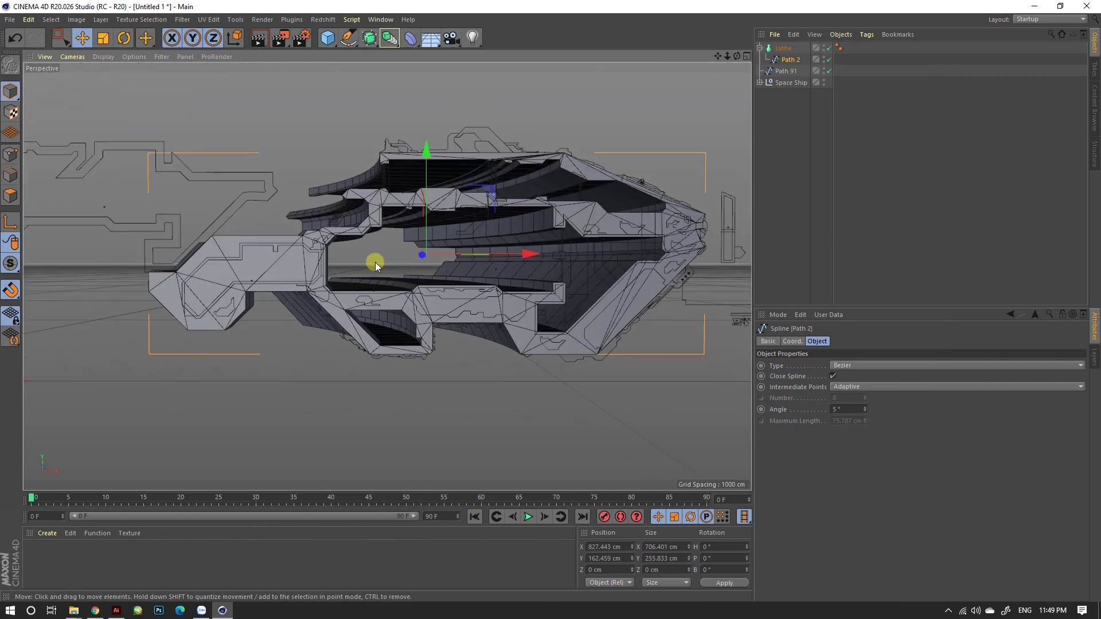
Delete Path 91, then select the Lathe and the Space Ship group.
{"action": "left_click", "coordinate": [785, 71]}
{"action": "mouse_move", "coordinate": [700, 122]}
{"action": "left_mouse_down", "text": "alt"}
{"action": "mouse_move", "coordinate": [512, 256]}
{"action": "mouse_move", "coordinate": [563, 223]}
{"action": "mouse_move", "coordinate": [560, 184]}
{"action": "mouse_move", "coordinate": [487, 233]}
{"action": "mouse_move", "coordinate": [532, 234]}
{"action": "mouse_move", "coordinate": [552, 196]}
{"action": "mouse_move", "coordinate": [429, 211]}
{"action": "left_mouse_up", "text": "alt"}
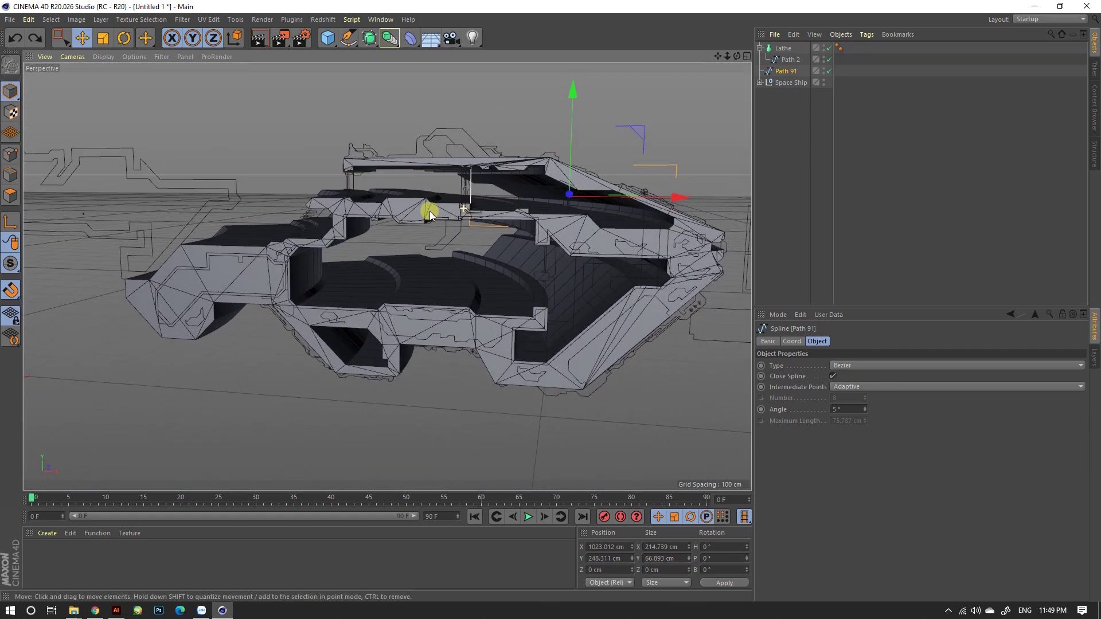
{"action": "key", "text": "Delete"}
{"action": "left_click", "coordinate": [223, 256]}
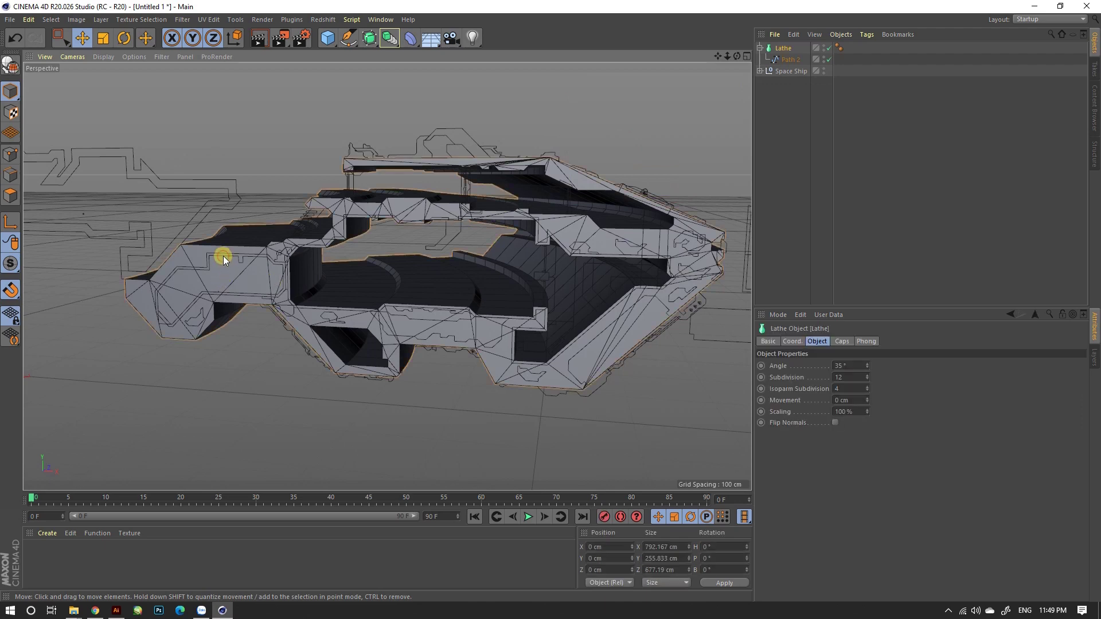
{"action": "left_click", "coordinate": [790, 71]}
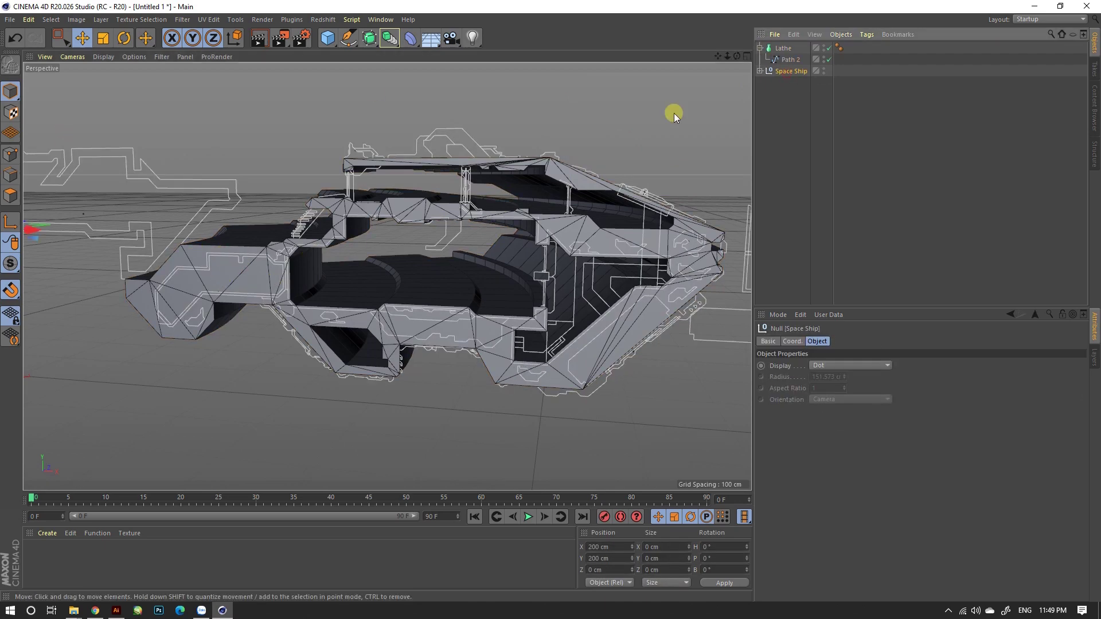
{"action": "left_click", "coordinate": [249, 256]}
{"action": "scroll", "coordinate": [249, 256], "scroll_direction": "up", "scroll_amount": 2}
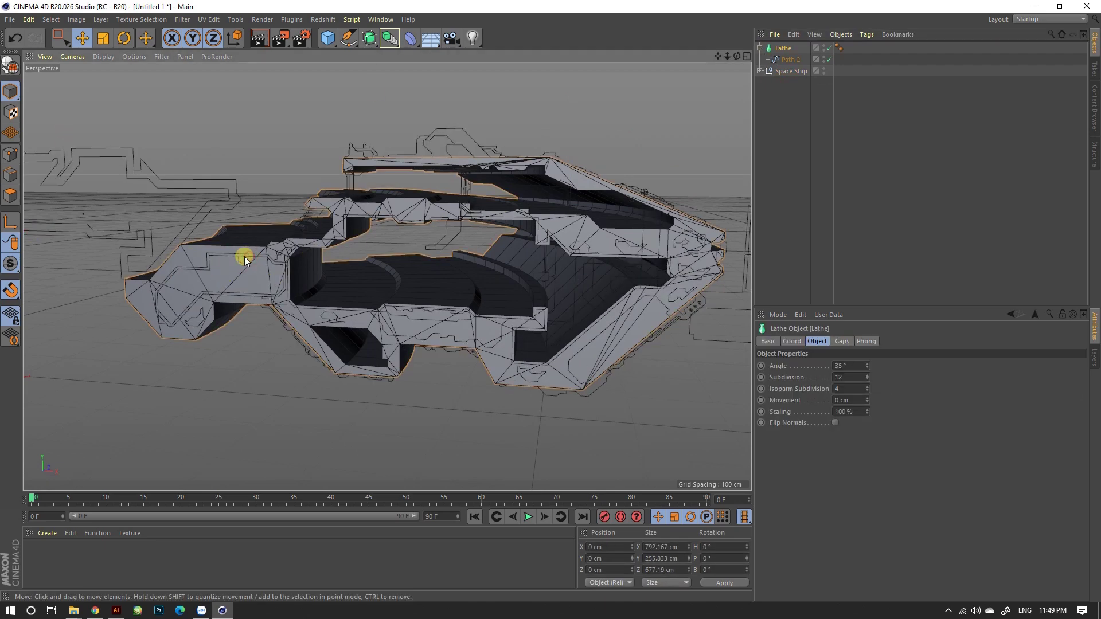
{"action": "left_click", "coordinate": [780, 70]}
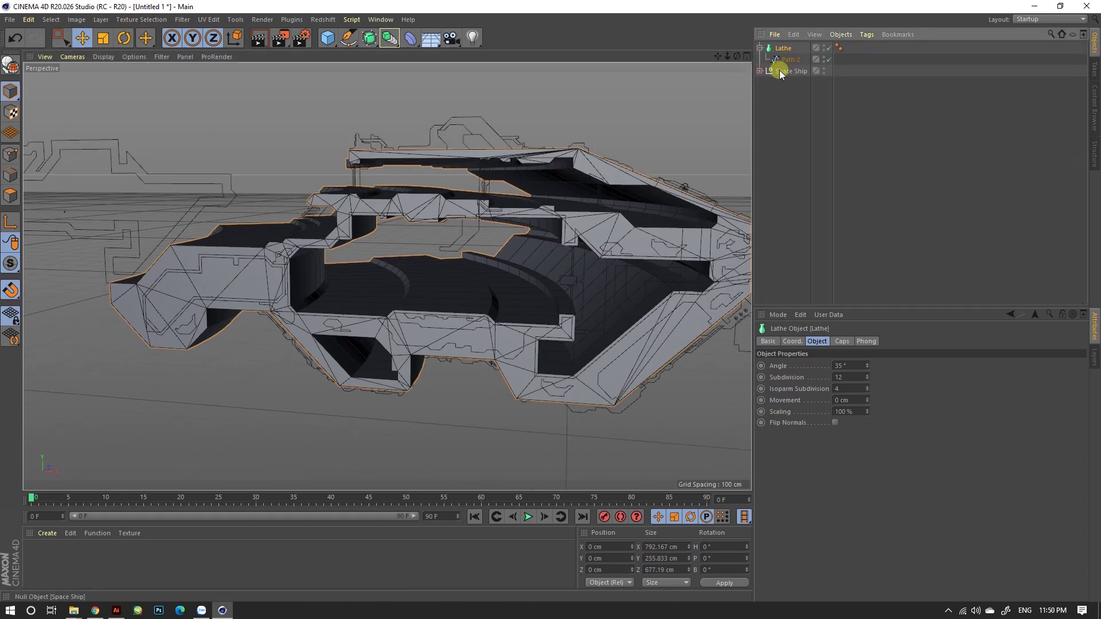
{"action": "scroll", "coordinate": [208, 266], "scroll_direction": "up", "scroll_amount": 3}
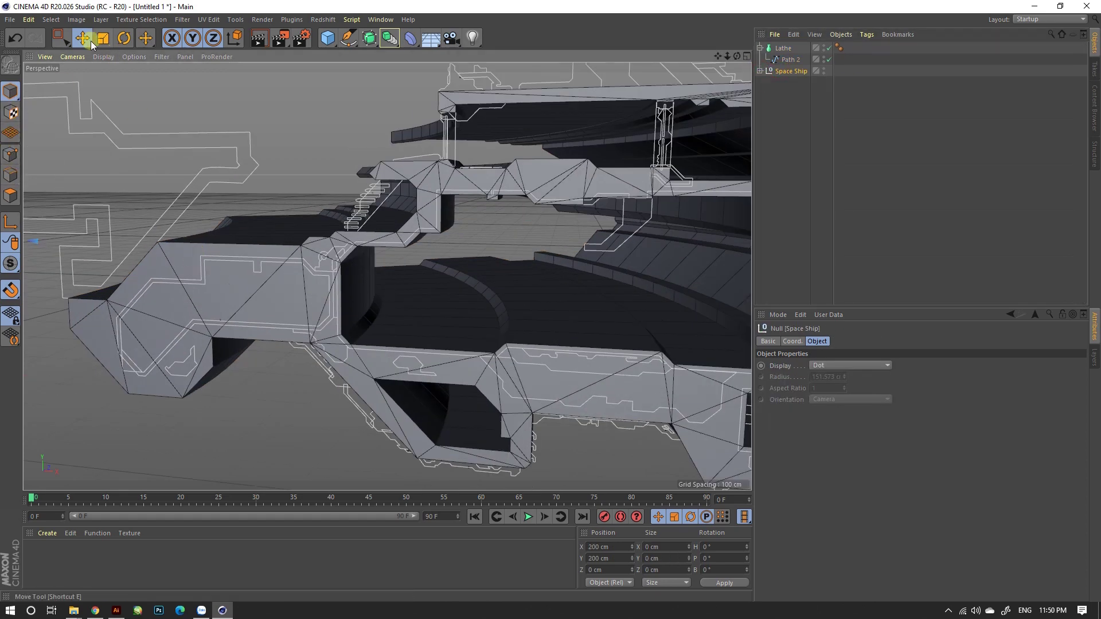
Temporarily disable the Lathe while moving Path 92 out of Space Ship to the top level.
{"action": "left_click", "coordinate": [790, 50]}
{"action": "left_click", "coordinate": [828, 48]}
{"action": "left_click", "coordinate": [276, 270]}
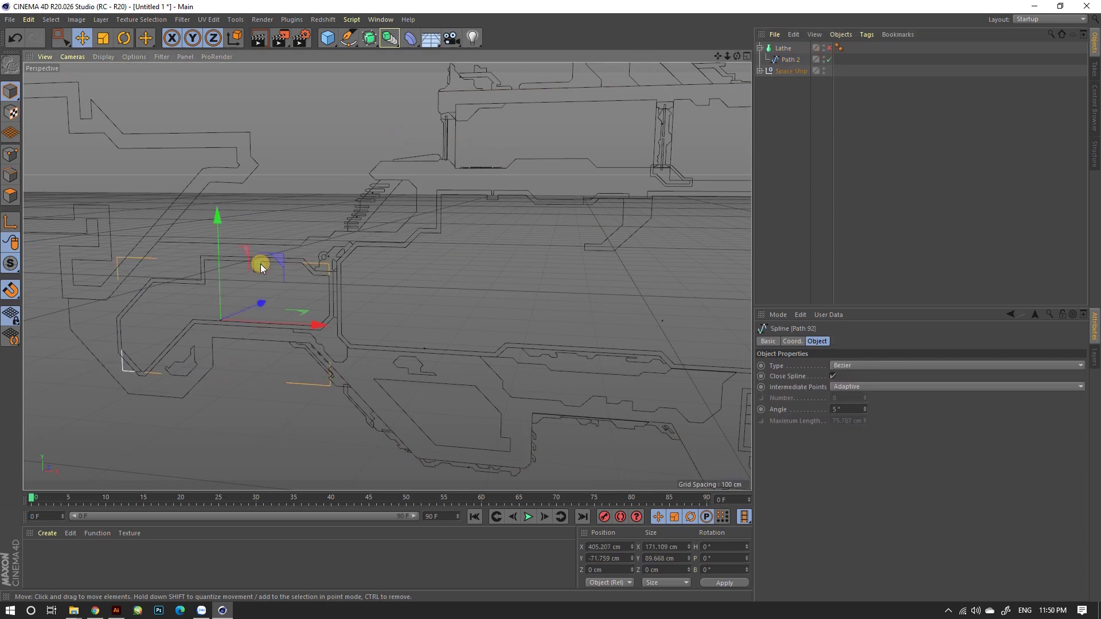
{"action": "key", "text": "ctrl+x"}
{"action": "key", "text": "ctrl+v"}
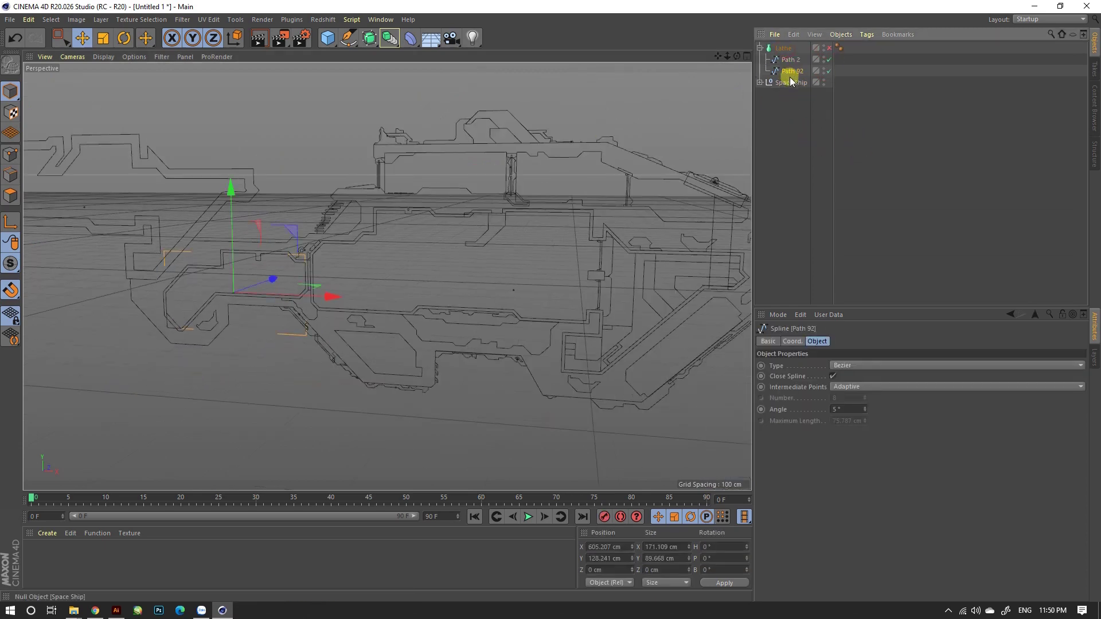
{"action": "left_click", "coordinate": [829, 48]}
Connect the two splines under the Lathe into the single spline Path 2.1.
{"action": "right_click", "coordinate": [792, 59]}
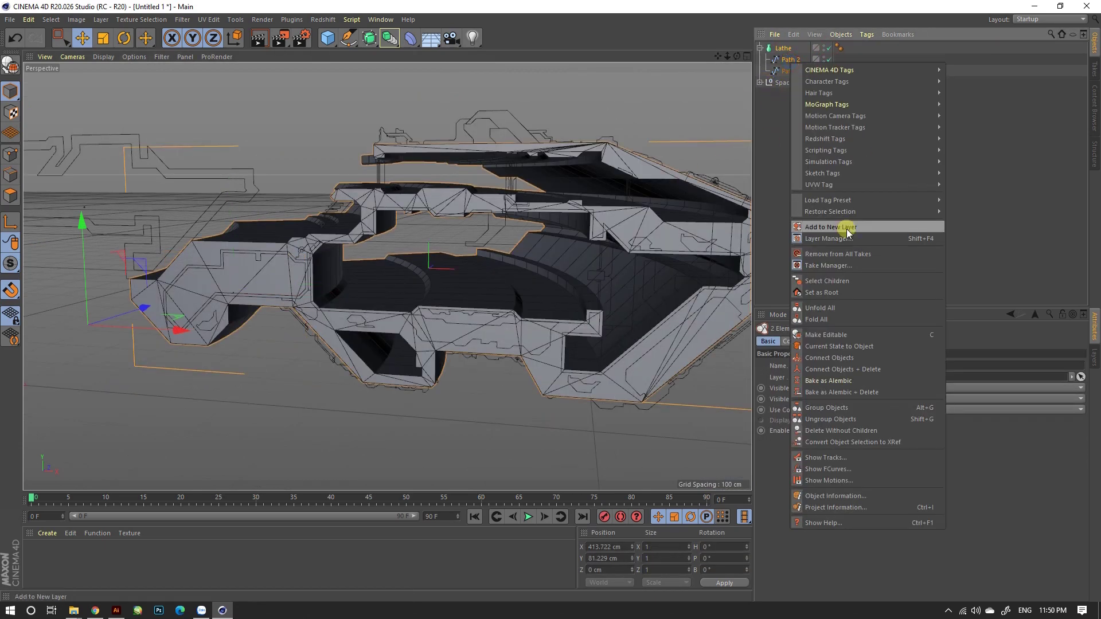
{"action": "left_click", "coordinate": [834, 360]}
{"action": "key", "text": "ctrl+z"}
{"action": "left_click", "coordinate": [787, 59]}
{"action": "left_click", "coordinate": [786, 70], "text": "shift"}
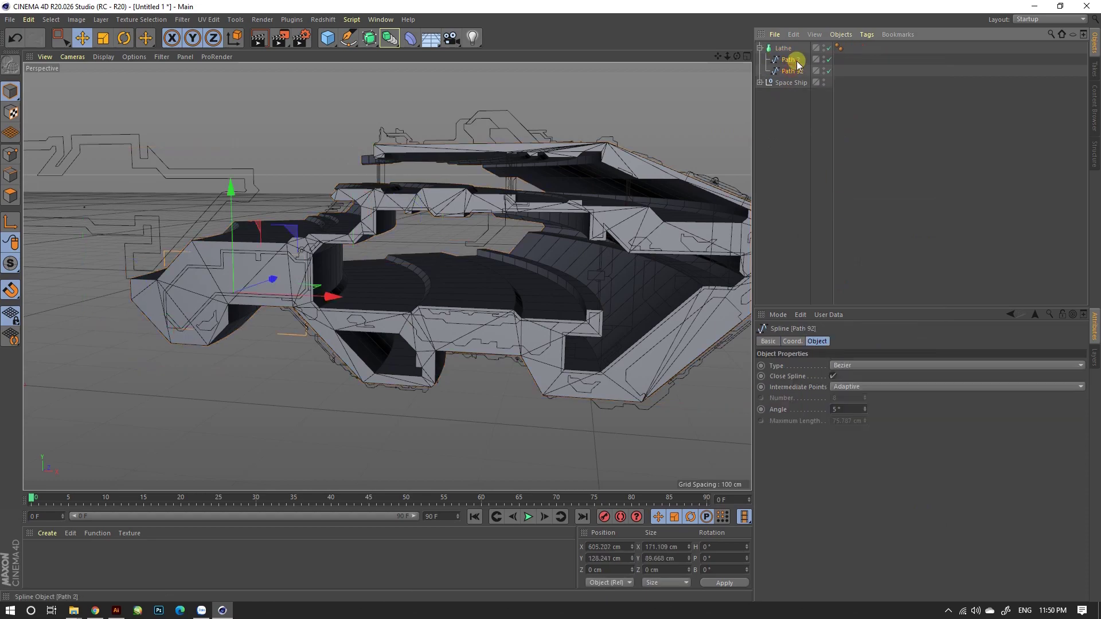
{"action": "right_click", "coordinate": [790, 68]}
{"action": "left_click", "coordinate": [837, 368]}
Select the small rectangle spline Path 13 and begin setting its X position to 0 cm.
{"action": "mouse_move", "coordinate": [455, 297]}
{"action": "left_mouse_down", "text": "alt"}
{"action": "mouse_move", "coordinate": [415, 289]}
{"action": "mouse_move", "coordinate": [410, 247]}
{"action": "mouse_move", "coordinate": [346, 329]}
{"action": "mouse_move", "coordinate": [449, 321]}
{"action": "left_mouse_up", "text": "alt"}
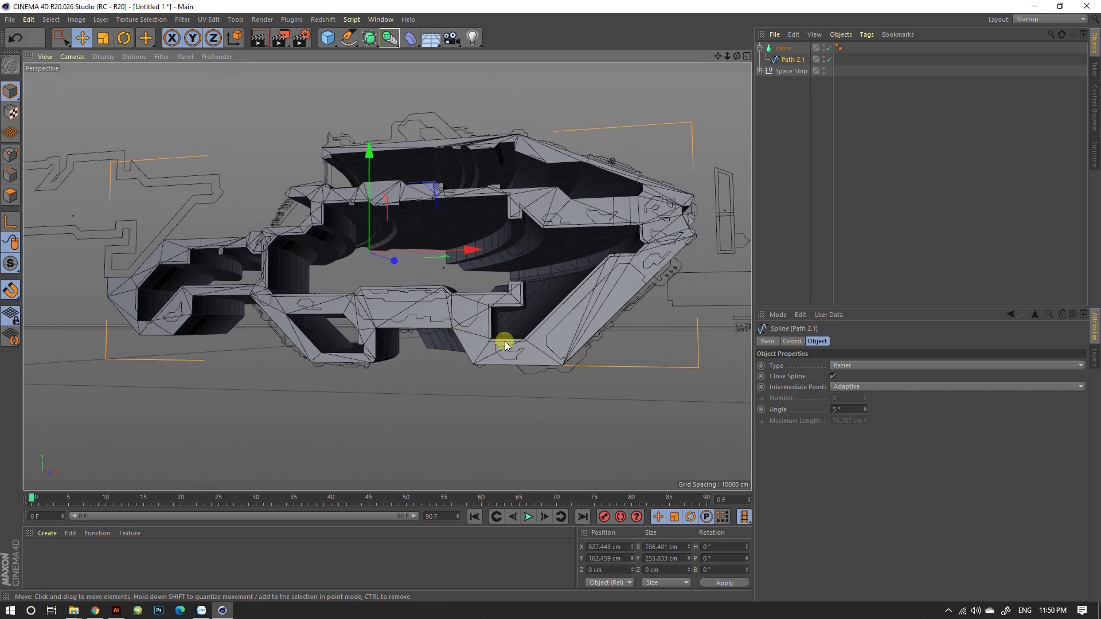
{"action": "mouse_move", "coordinate": [504, 342]}
{"action": "left_mouse_down", "text": "alt"}
{"action": "mouse_move", "coordinate": [654, 293]}
{"action": "mouse_move", "coordinate": [338, 287]}
{"action": "mouse_move", "coordinate": [470, 319]}
{"action": "left_mouse_up", "text": "alt"}
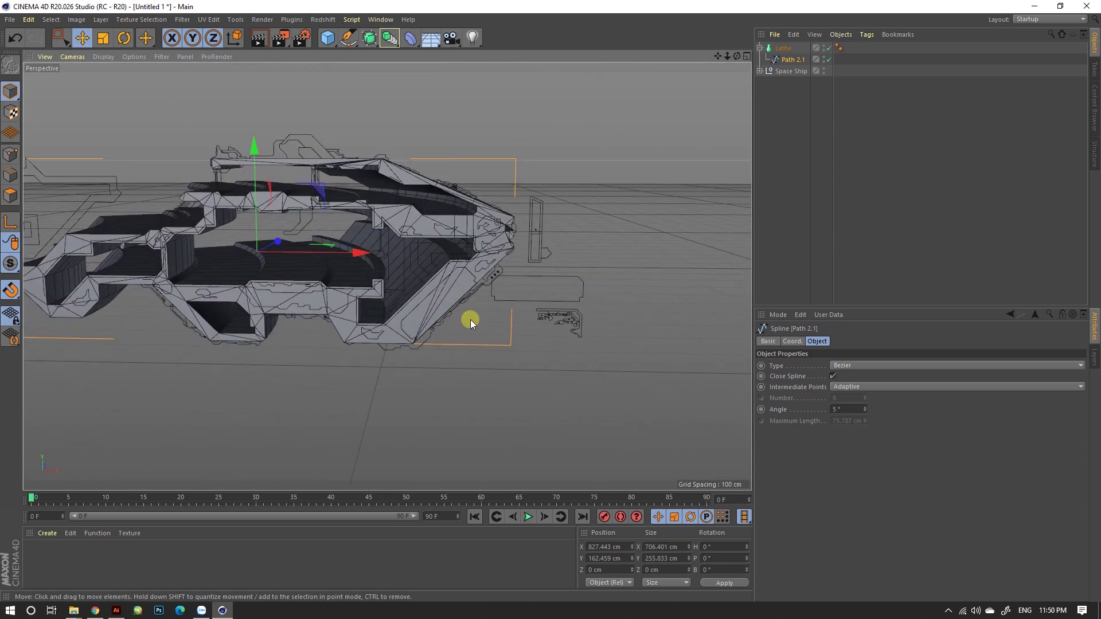
{"action": "left_click", "coordinate": [535, 278]}
{"action": "mouse_move", "coordinate": [535, 278]}
{"action": "left_mouse_down", "text": "alt"}
{"action": "mouse_move", "coordinate": [624, 284]}
{"action": "mouse_move", "coordinate": [619, 298]}
{"action": "left_mouse_up", "text": "alt"}
{"action": "left_click", "coordinate": [622, 546]}
{"action": "type", "text": "0"}
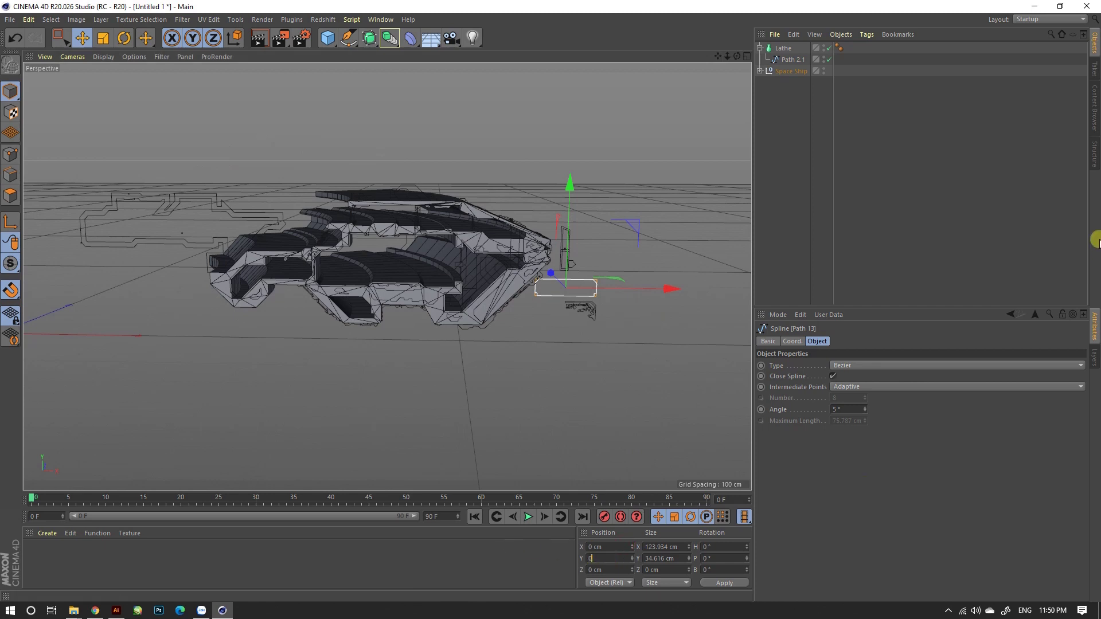
Zero Path 13's position and snap one of its points onto the bottom-left vertex.
{"action": "key", "text": "Return"}
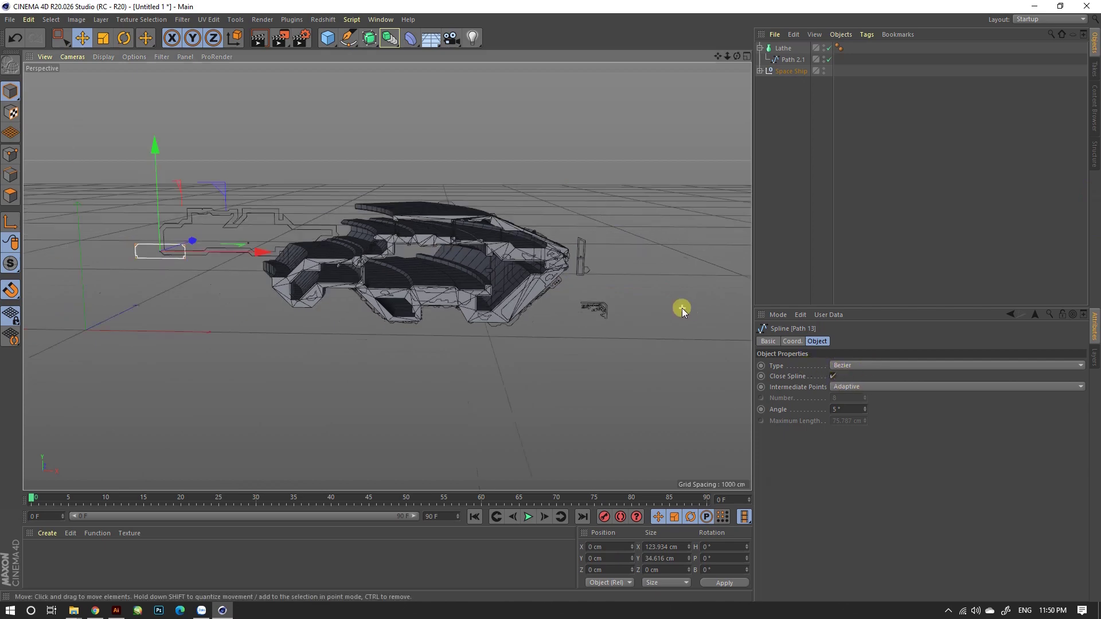
{"action": "left_click_drag", "start_coordinate": [682, 308], "coordinate": [146, 272], "text": "alt"}
{"action": "scroll", "coordinate": [146, 273], "scroll_direction": "up", "scroll_amount": 3}
{"action": "mouse_move", "coordinate": [215, 267]}
{"action": "left_mouse_down", "text": "alt"}
{"action": "mouse_move", "coordinate": [249, 284]}
{"action": "mouse_move", "coordinate": [236, 247]}
{"action": "left_mouse_up", "text": "alt"}
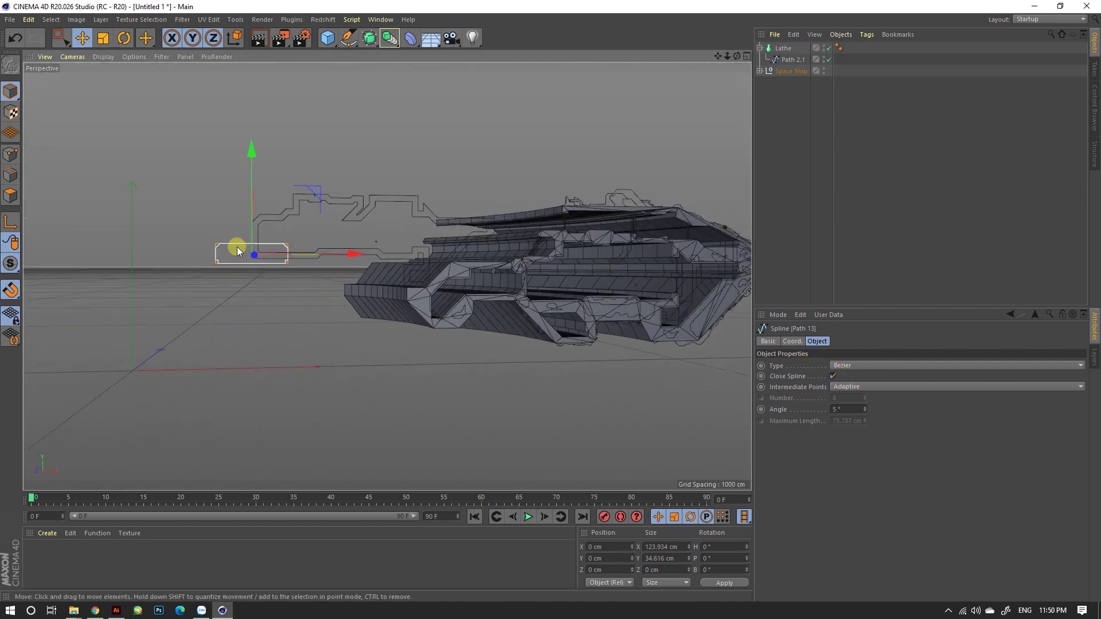
{"action": "mouse_move", "coordinate": [518, 468]}
{"action": "left_mouse_down", "text": "alt"}
{"action": "mouse_move", "coordinate": [256, 369]}
{"action": "mouse_move", "coordinate": [664, 337]}
{"action": "left_mouse_up", "text": "alt"}
{"action": "scroll", "coordinate": [665, 337], "scroll_direction": "up", "scroll_amount": 5}
{"action": "scroll", "coordinate": [384, 315], "scroll_direction": "up", "scroll_amount": 3}
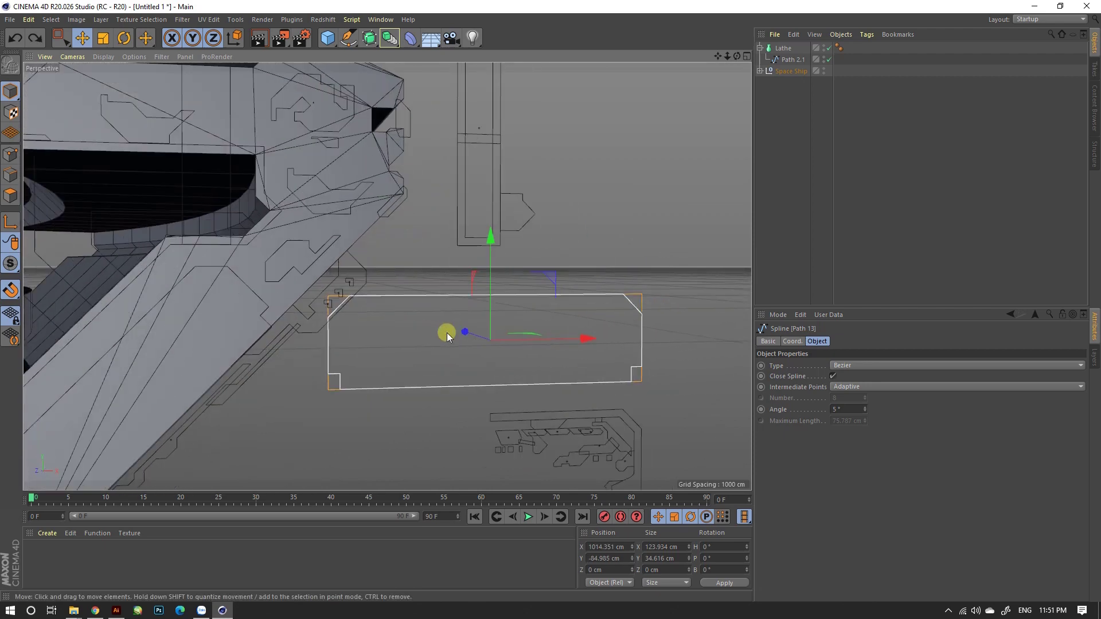
{"action": "key", "text": "Return"}
{"action": "mouse_move", "coordinate": [350, 295]}
{"action": "left_mouse_down"}
{"action": "mouse_move", "coordinate": [326, 311]}
{"action": "mouse_move", "coordinate": [321, 369]}
{"action": "mouse_move", "coordinate": [337, 375]}
{"action": "left_mouse_up"}
{"action": "scroll", "coordinate": [346, 388], "scroll_direction": "down", "scroll_amount": 5}
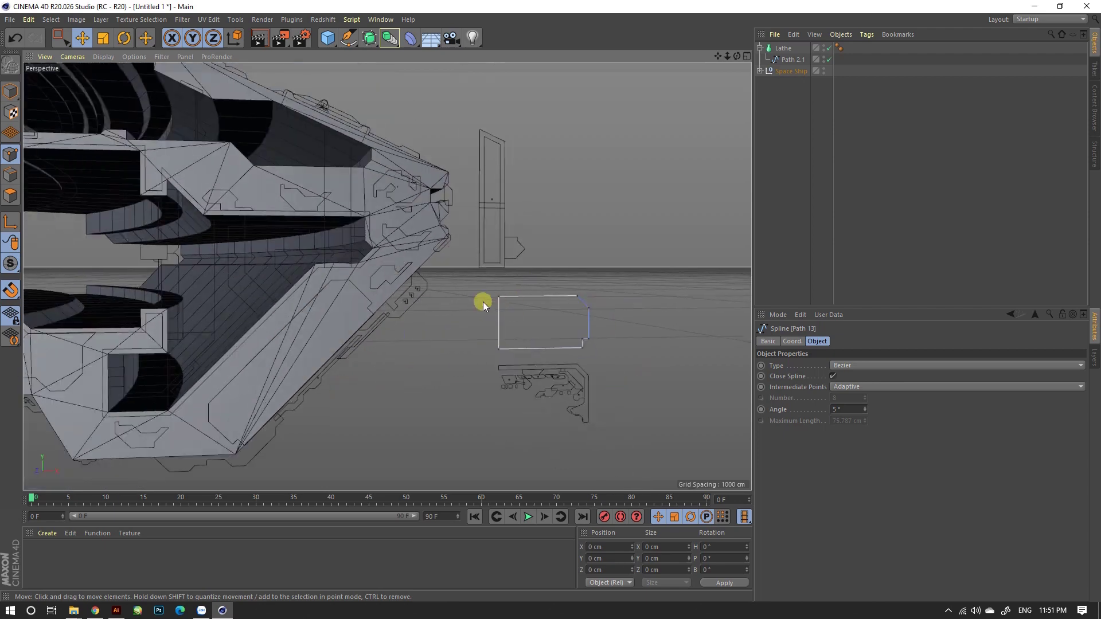
Copy the Lathe below Space Ship and place Path 13 inside the copy.
{"action": "left_click", "coordinate": [10, 90]}
{"action": "left_click_drag", "start_coordinate": [779, 48], "coordinate": [789, 98]}
{"action": "left_click", "coordinate": [577, 304]}
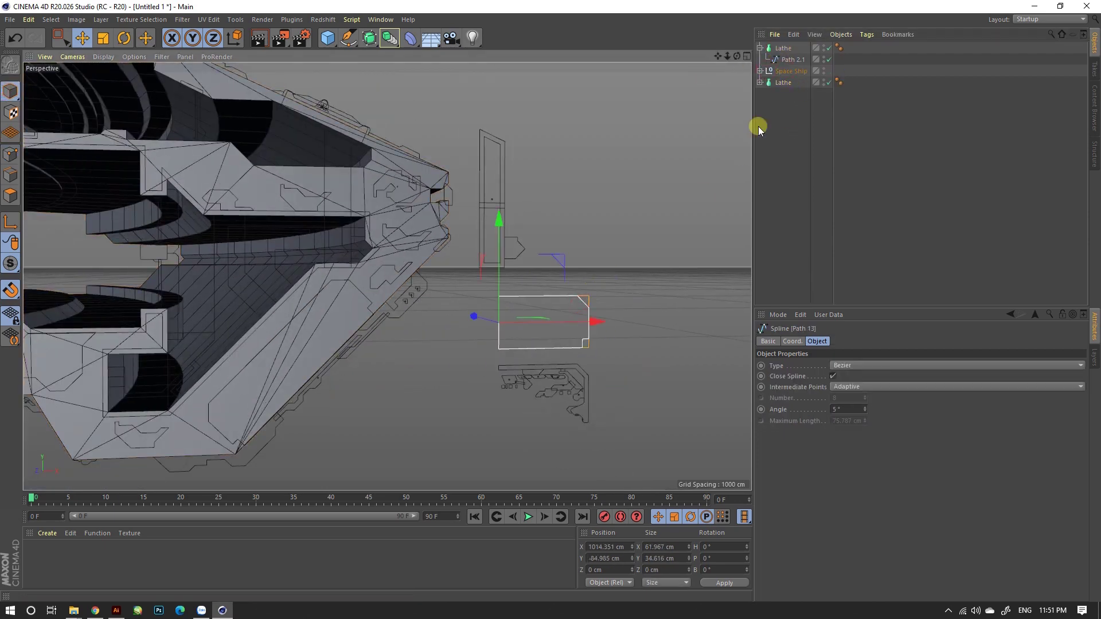
{"action": "key", "text": "Delete"}
{"action": "key", "text": "ctrl+z"}
{"action": "left_click_drag", "start_coordinate": [780, 47], "coordinate": [780, 85]}
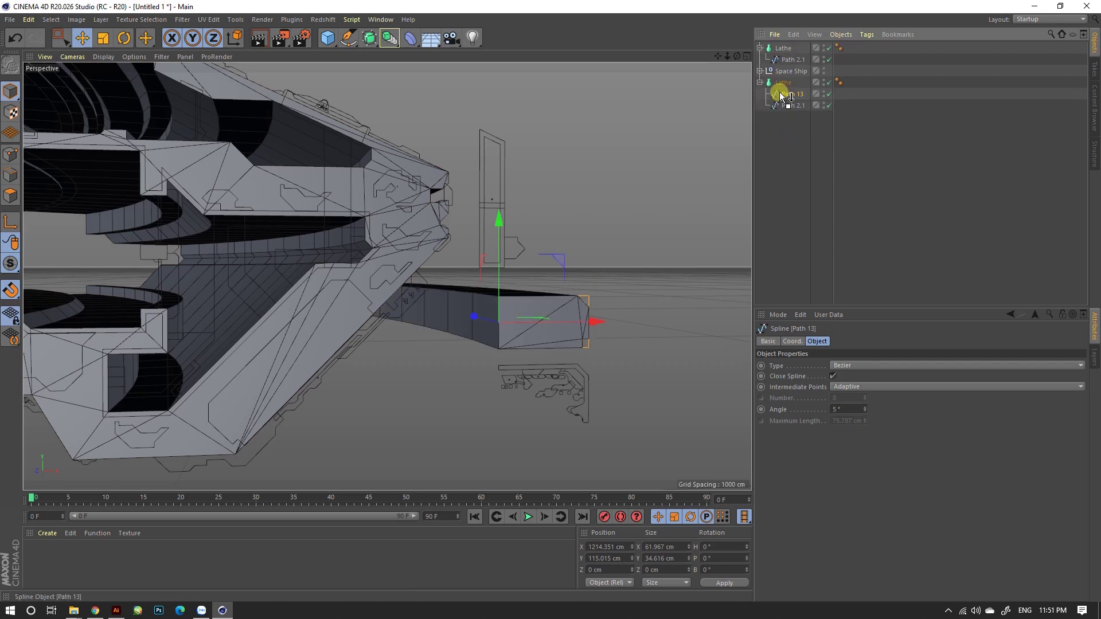
{"action": "left_click", "coordinate": [783, 82]}
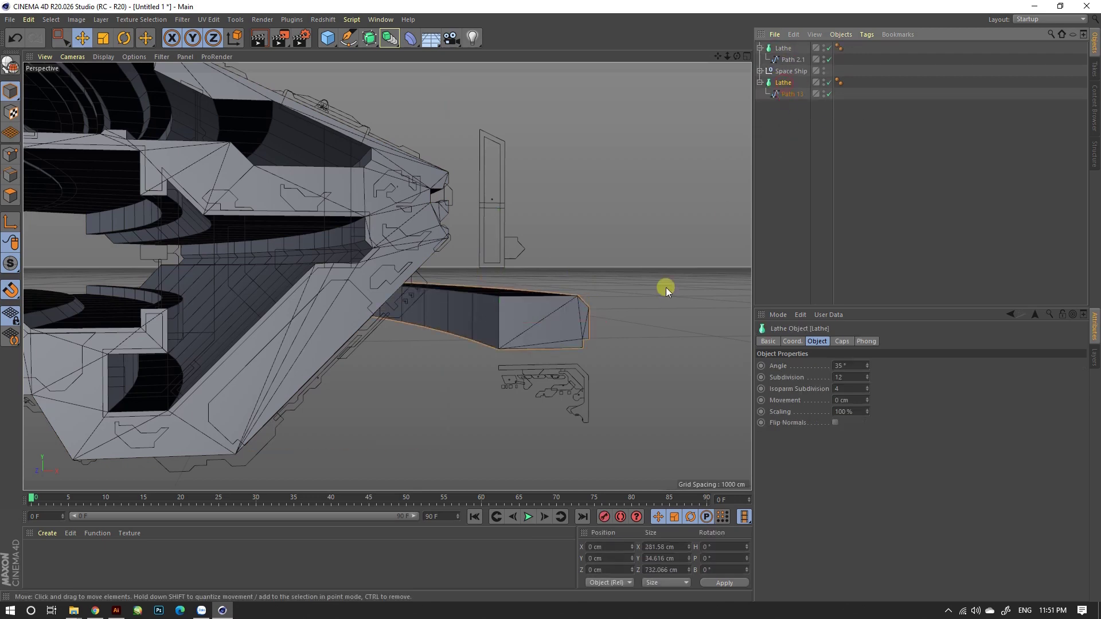
{"action": "key", "text": "h"}
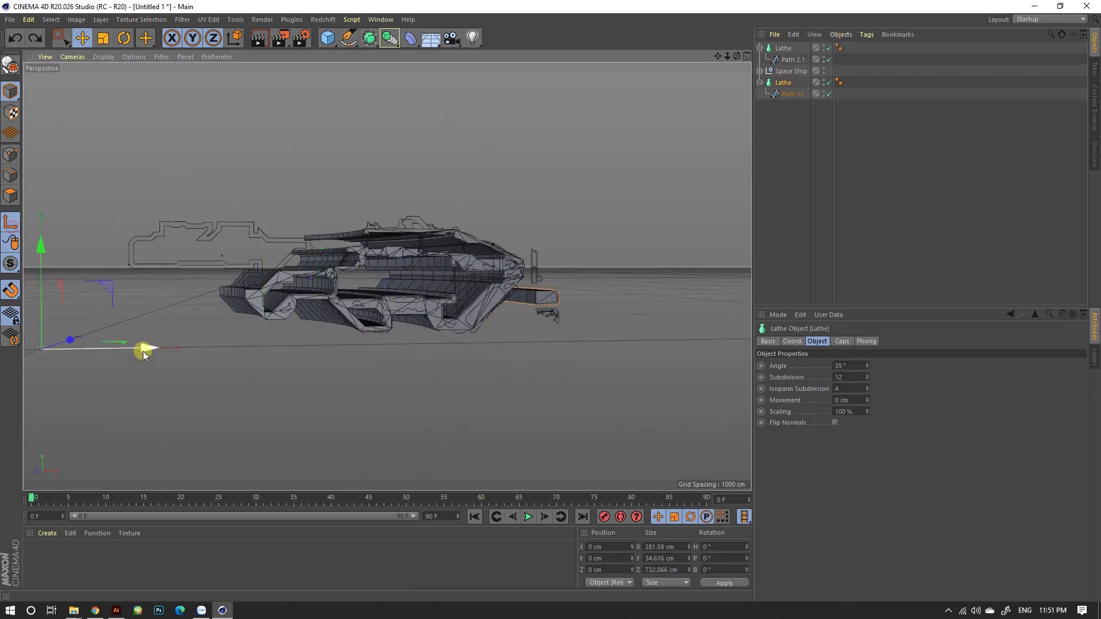
Move the new lathe part along X and raise it along Y.
{"action": "mouse_move", "coordinate": [142, 350]}
{"action": "left_mouse_down"}
{"action": "mouse_move", "coordinate": [672, 334]}
{"action": "mouse_move", "coordinate": [627, 321]}
{"action": "left_mouse_up"}
{"action": "scroll", "coordinate": [596, 310], "scroll_direction": "up", "scroll_amount": 5}
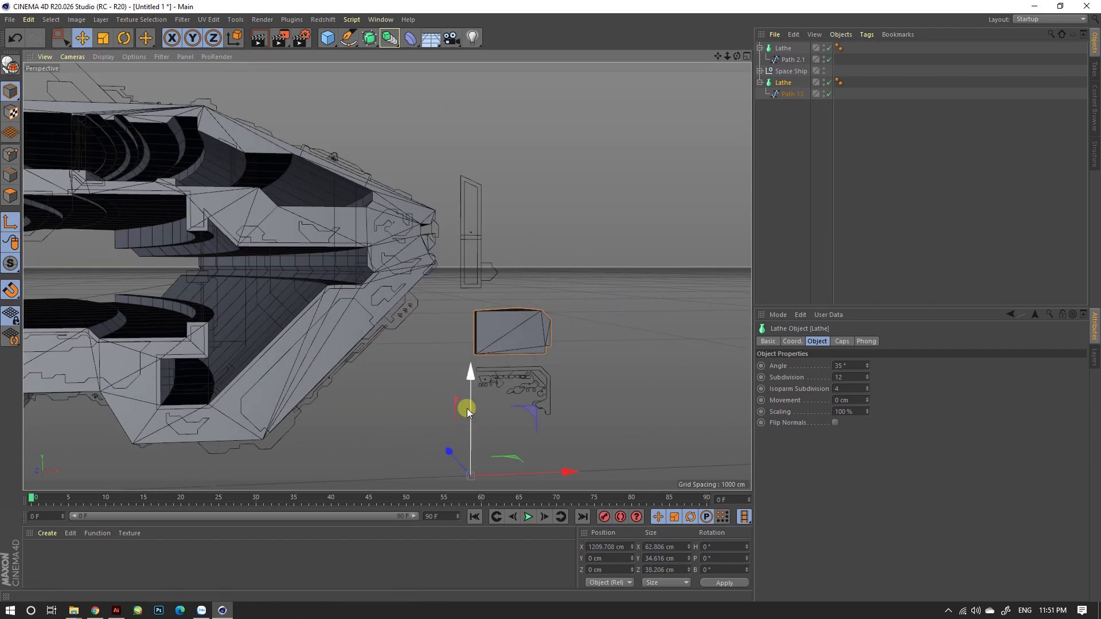
{"action": "mouse_move", "coordinate": [466, 408]}
{"action": "left_mouse_down"}
{"action": "mouse_move", "coordinate": [533, 369]}
{"action": "mouse_move", "coordinate": [542, 287]}
{"action": "mouse_move", "coordinate": [469, 417]}
{"action": "mouse_move", "coordinate": [458, 380]}
{"action": "left_mouse_up"}
{"action": "scroll", "coordinate": [542, 287], "scroll_direction": "up", "scroll_amount": 3}
Set the new Lathe to a 360° angle with 30 subdivisions.
{"action": "double_click", "coordinate": [848, 366]}
{"action": "type", "text": "3620"}
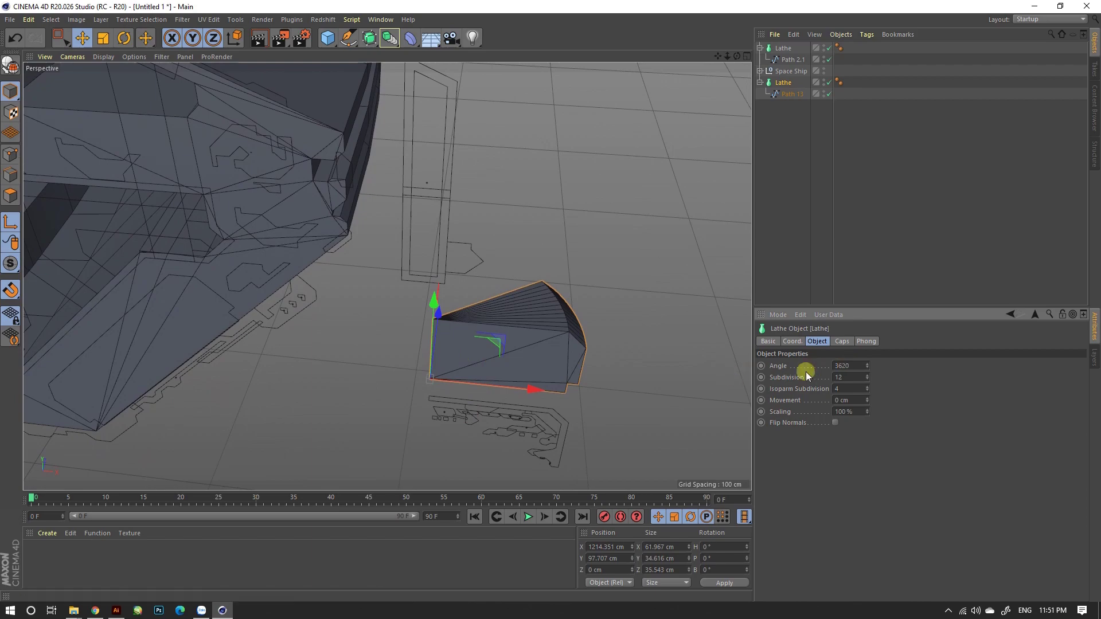
{"action": "key", "text": "Tab"}
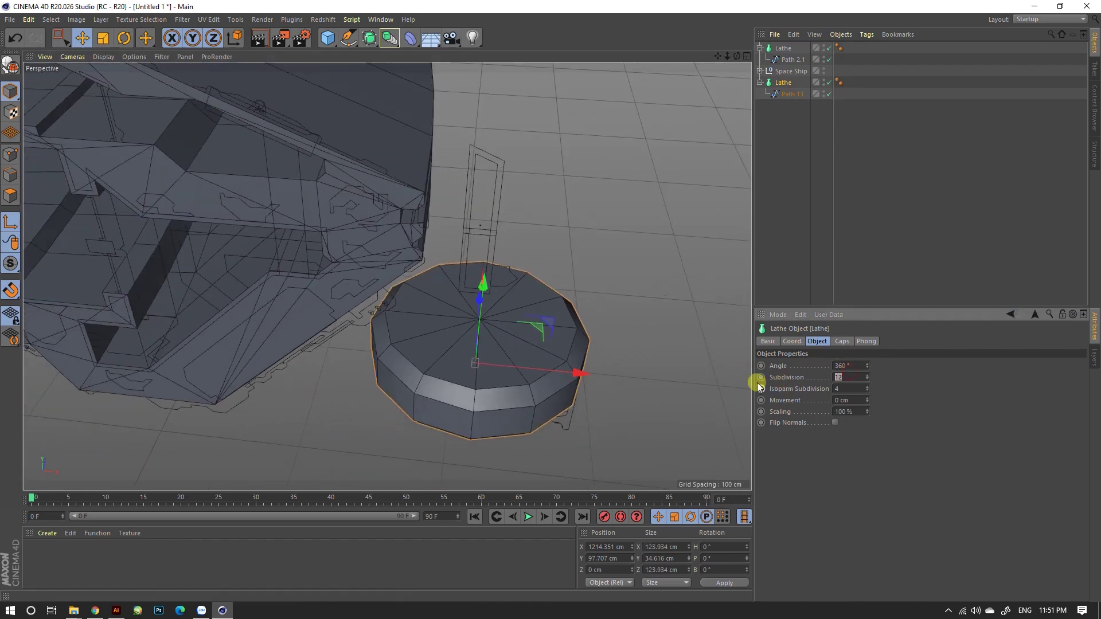
{"action": "type", "text": "30"}
{"action": "key", "text": "Return"}
{"action": "mouse_move", "coordinate": [514, 364]}
{"action": "left_mouse_down", "text": "alt"}
{"action": "mouse_move", "coordinate": [523, 321]}
{"action": "mouse_move", "coordinate": [547, 342]}
{"action": "mouse_move", "coordinate": [624, 325]}
{"action": "left_mouse_up", "text": "alt"}
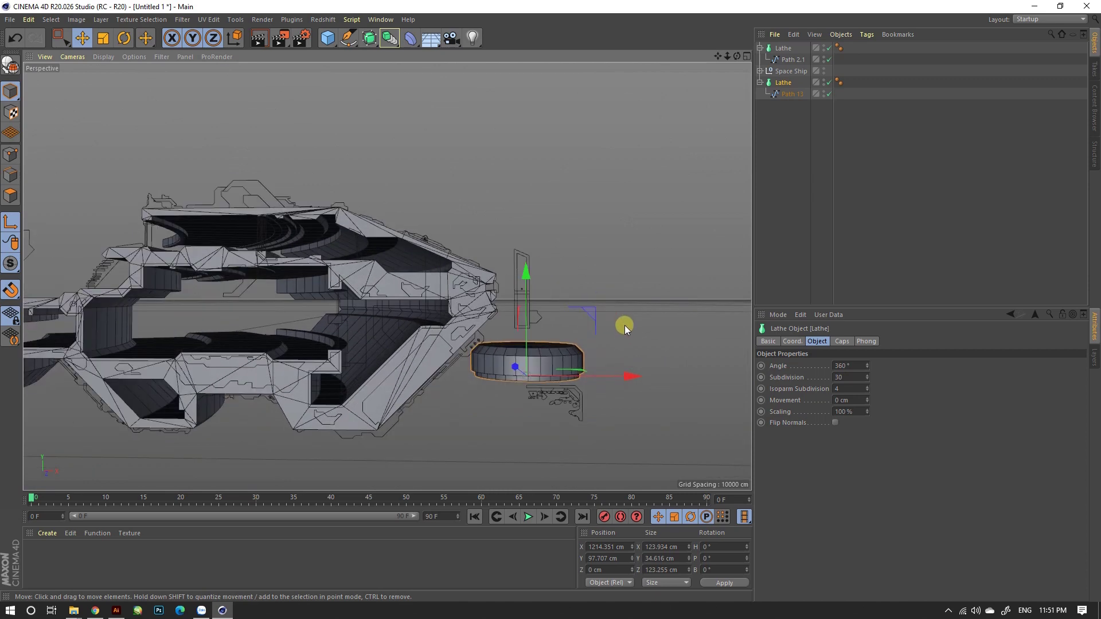
Disable the pod lathe, move it to the top, and rename it Bol.
{"action": "left_click", "coordinate": [828, 82]}
{"action": "left_click", "coordinate": [760, 82]}
{"action": "left_click_drag", "start_coordinate": [780, 71], "coordinate": [781, 48]}
{"action": "double_click", "coordinate": [784, 47]}
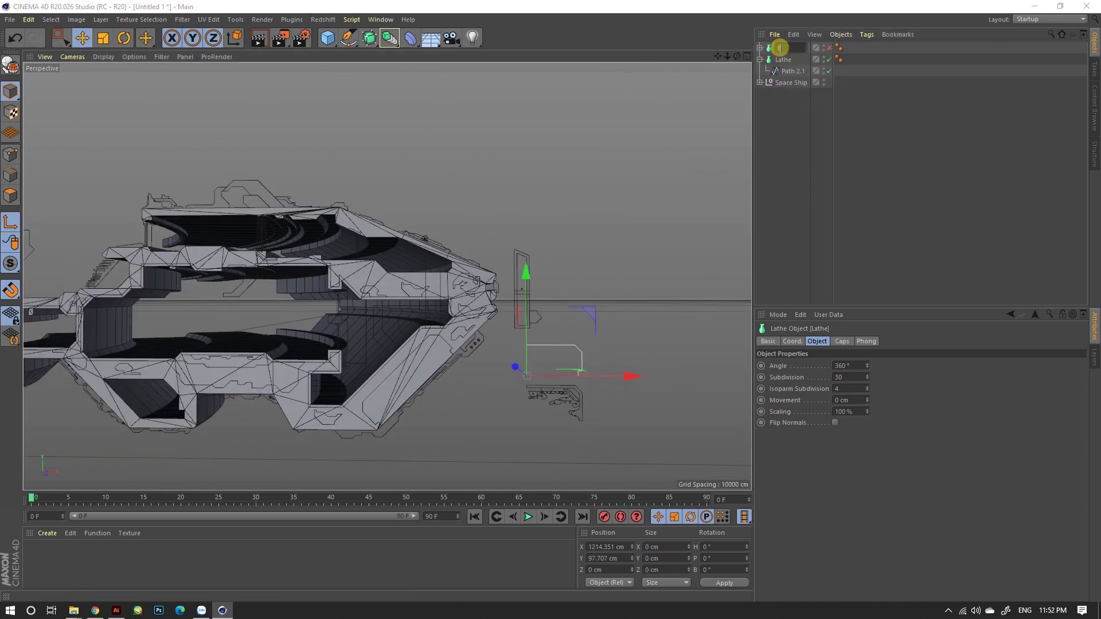
{"action": "type", "text": "Bo"}
{"action": "key", "text": "Return"}
Rename the hull lathe Body 1 and orbit in close to the hull.
{"action": "left_click", "coordinate": [783, 60]}
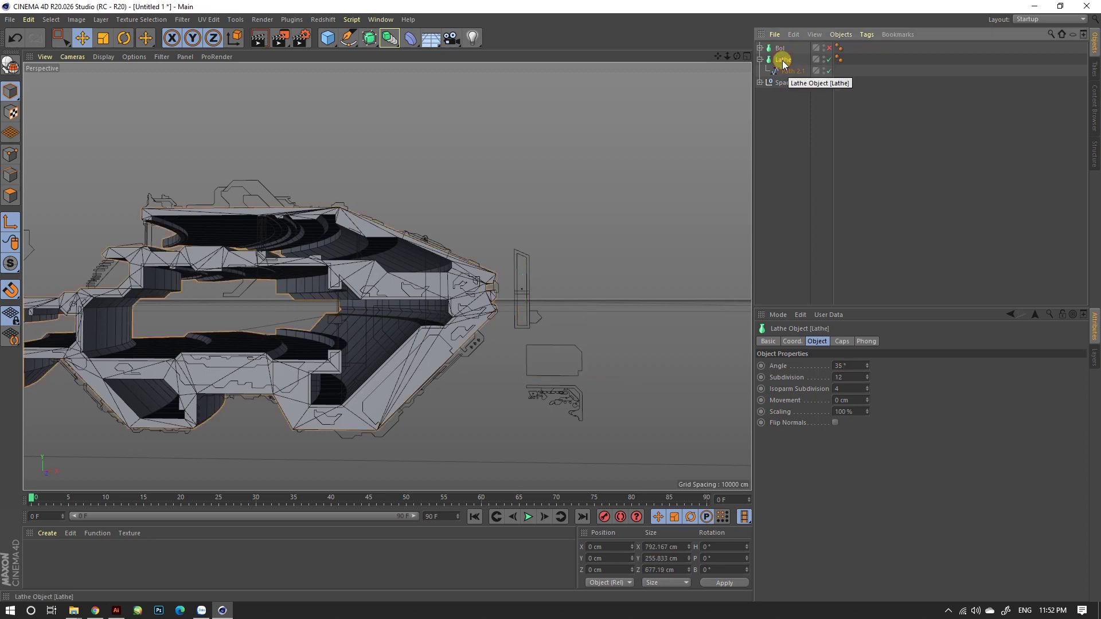
{"action": "double_click", "coordinate": [783, 60]}
{"action": "type", "text": "Body 1"}
{"action": "key", "text": "Return"}
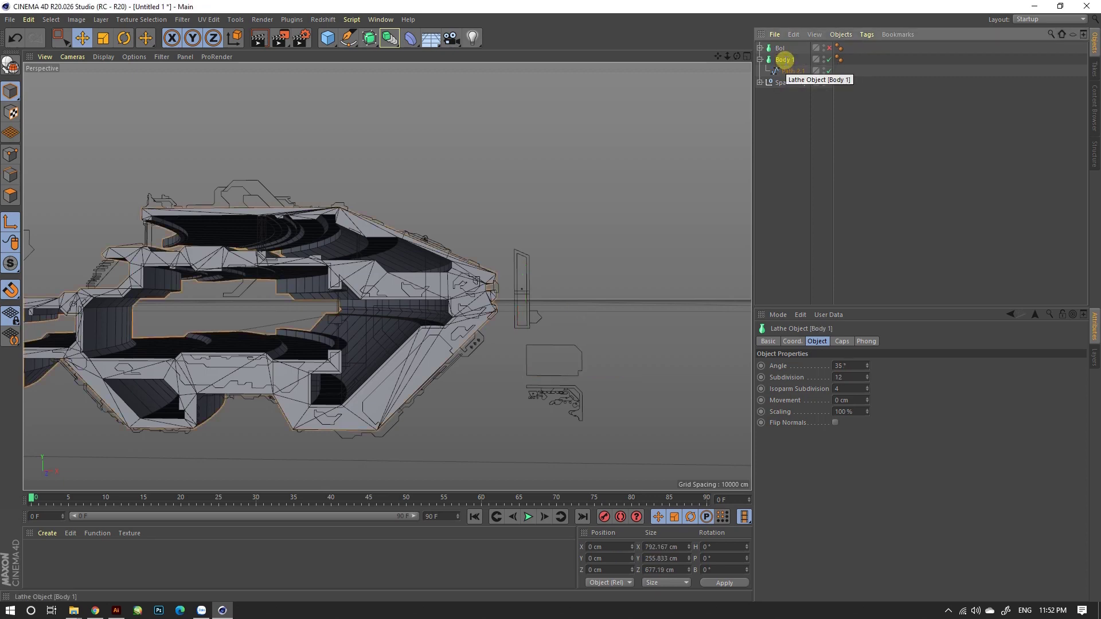
{"action": "mouse_move", "coordinate": [655, 180]}
{"action": "left_mouse_down", "text": "alt"}
{"action": "mouse_move", "coordinate": [611, 269]}
{"action": "mouse_move", "coordinate": [339, 359]}
{"action": "mouse_move", "coordinate": [345, 322]}
{"action": "mouse_move", "coordinate": [453, 253]}
{"action": "mouse_move", "coordinate": [339, 251]}
{"action": "left_mouse_up", "text": "alt"}
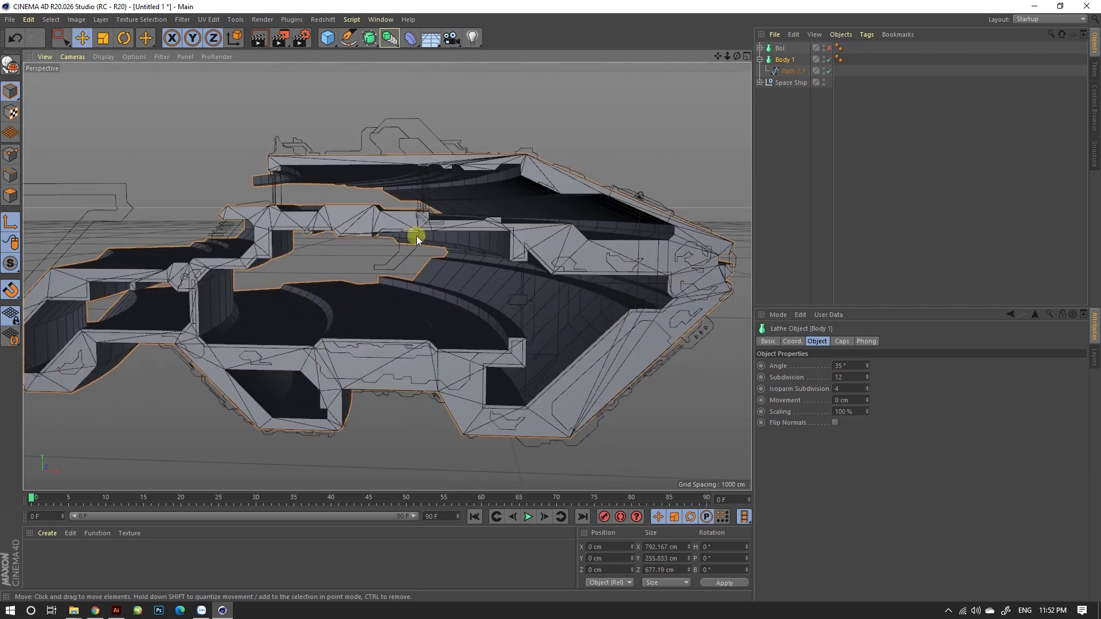
{"action": "left_click", "coordinate": [790, 82]}
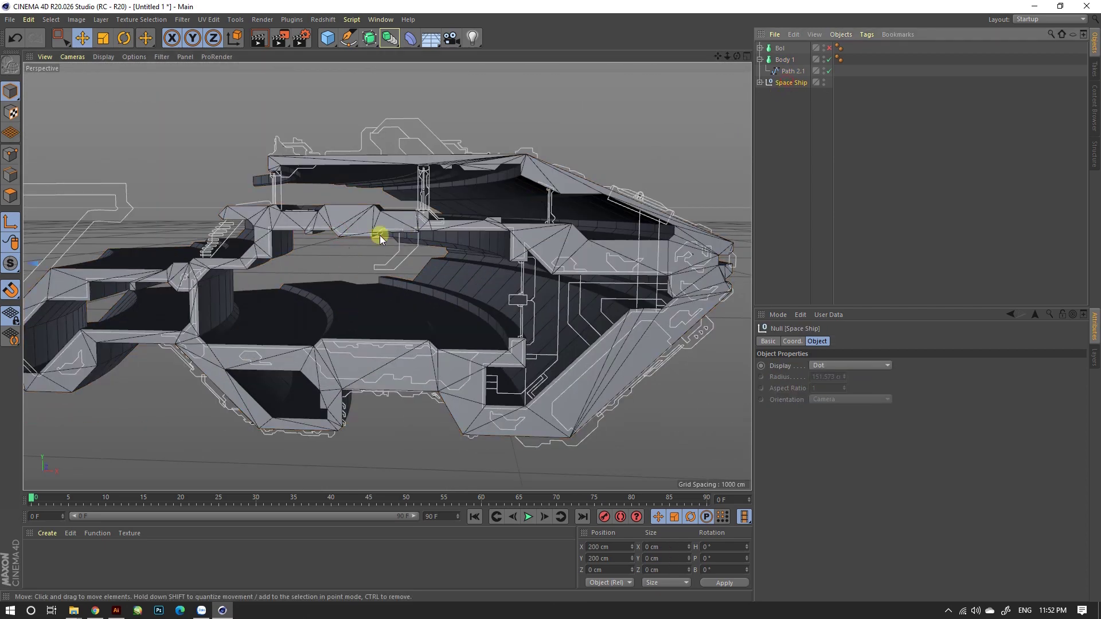
{"action": "mouse_move", "coordinate": [338, 229]}
{"action": "left_mouse_down", "text": "alt"}
{"action": "mouse_move", "coordinate": [256, 241]}
{"action": "mouse_move", "coordinate": [450, 271]}
{"action": "mouse_move", "coordinate": [407, 248]}
{"action": "left_mouse_up", "text": "alt"}
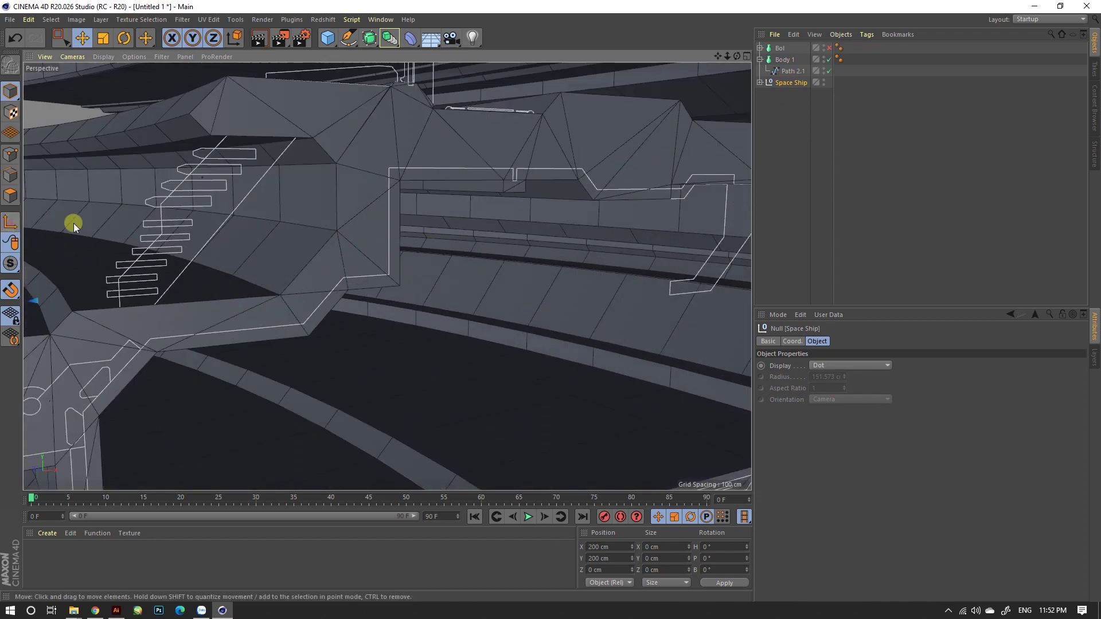
Hide Body 1 and move Path 94 and Path 166 out of the Space Ship group.
{"action": "left_click", "coordinate": [387, 233]}
{"action": "left_click", "coordinate": [390, 211]}
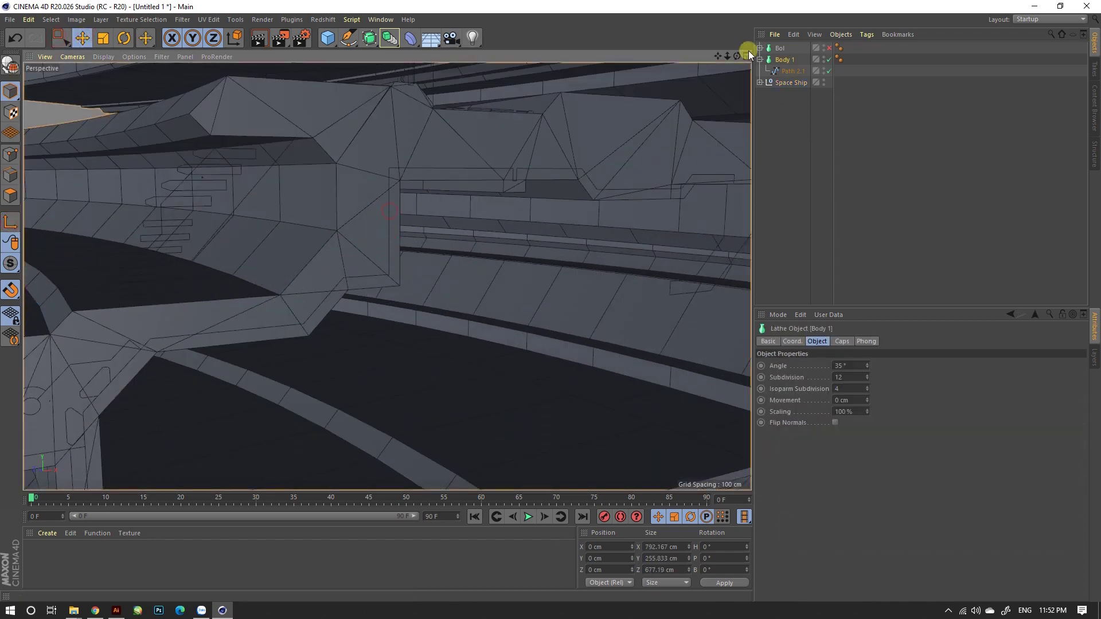
{"action": "left_click", "coordinate": [828, 60]}
{"action": "left_click", "coordinate": [388, 213]}
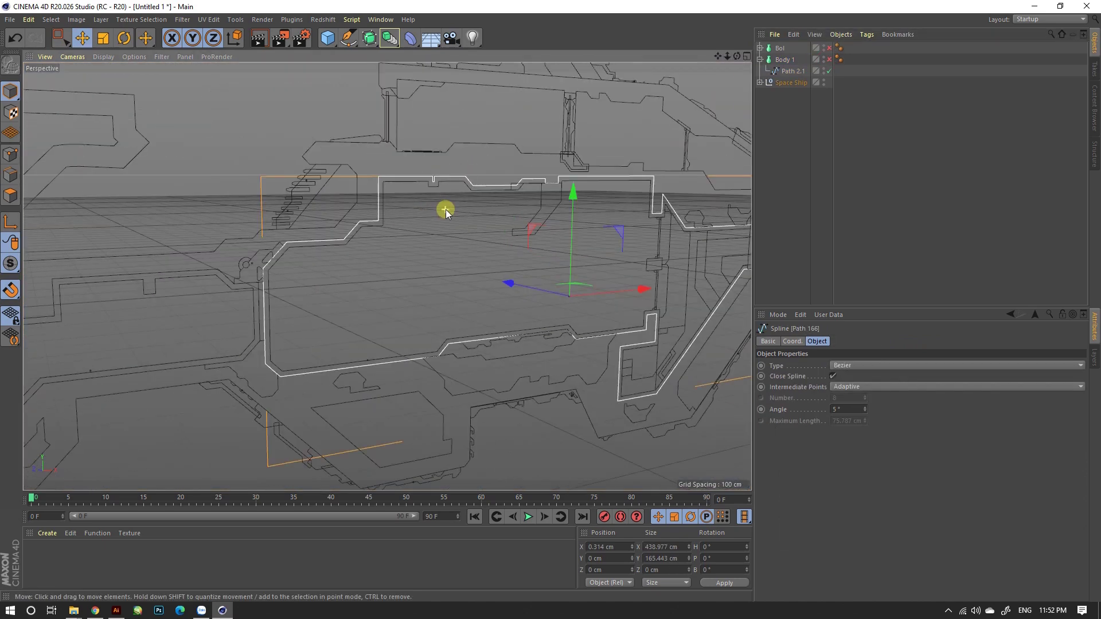
{"action": "left_click", "coordinate": [405, 184], "text": "shift"}
{"action": "left_click_drag", "start_coordinate": [405, 183], "coordinate": [481, 218], "text": "alt"}
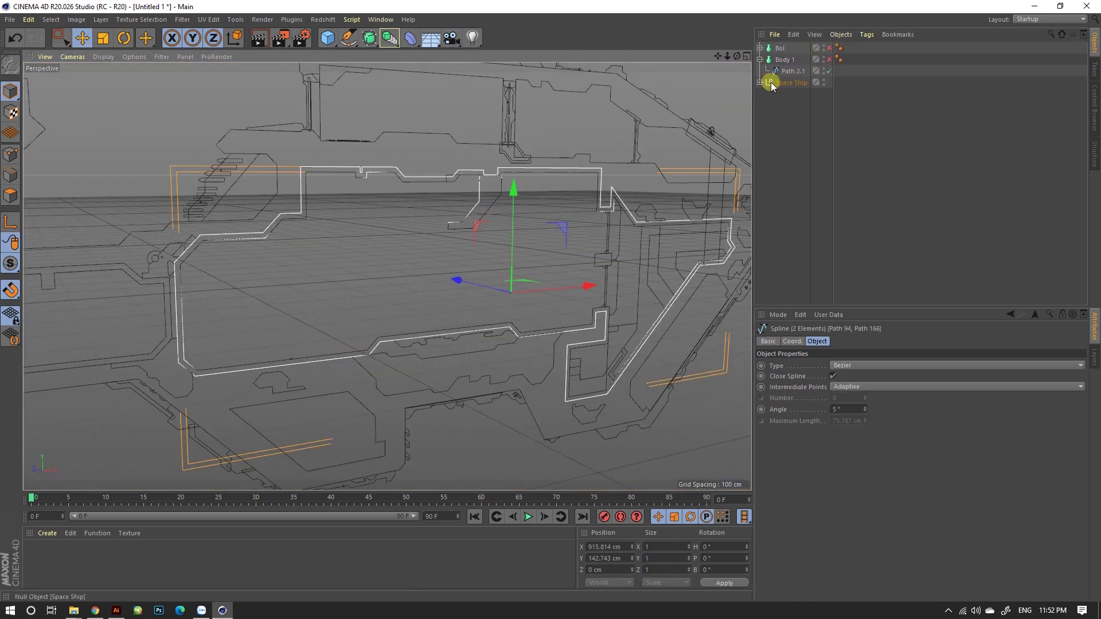
{"action": "key", "text": "ctrl+x"}
{"action": "key", "text": "ctrl+v"}
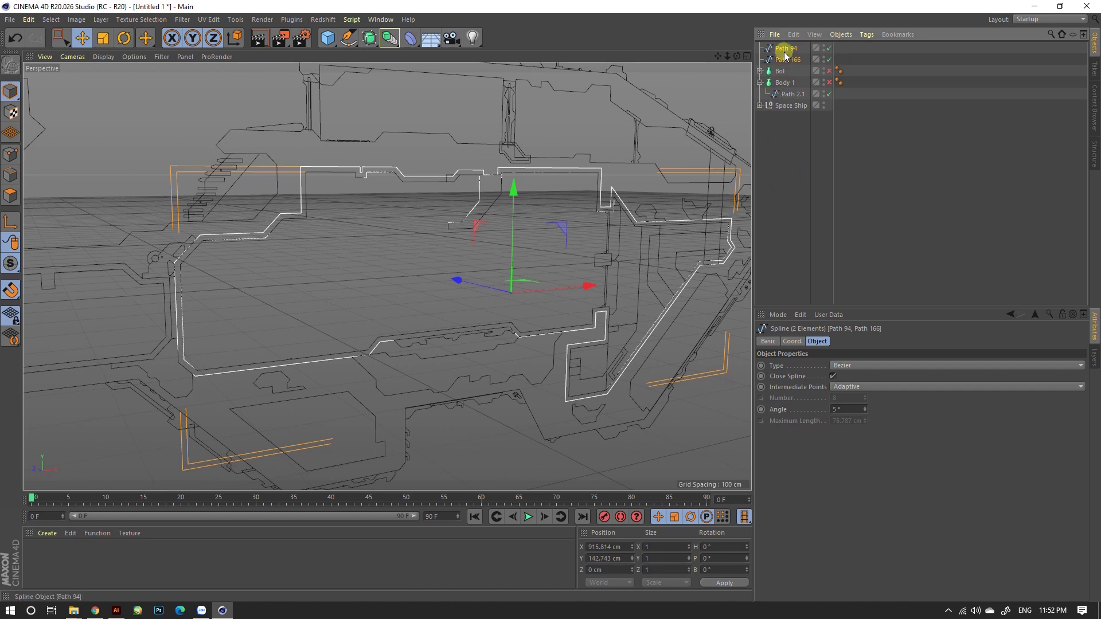
{"action": "left_click_drag", "start_coordinate": [784, 52], "coordinate": [787, 111]}
Move a Path 94 vertex to the right and raise it along Y.
{"action": "left_click", "coordinate": [785, 94]}
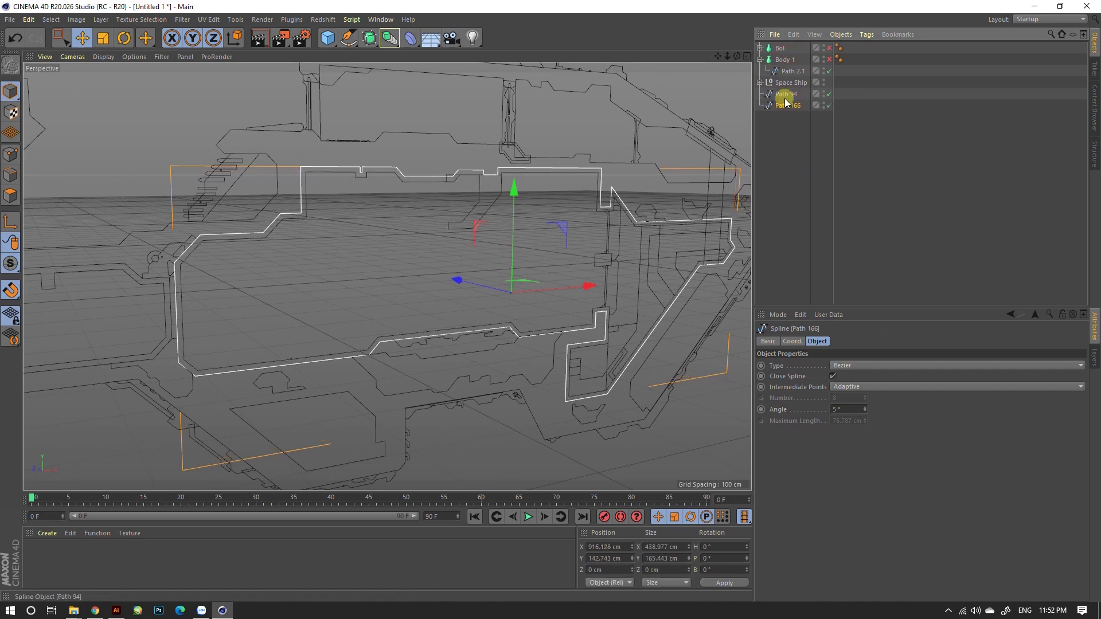
{"action": "left_click", "coordinate": [450, 223]}
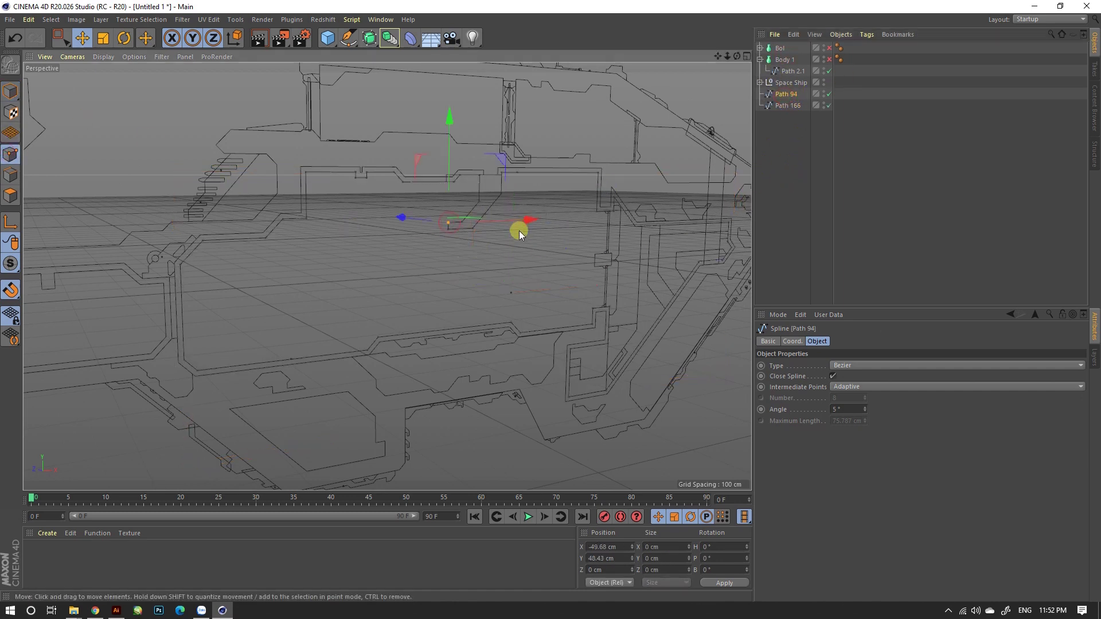
{"action": "left_click_drag", "start_coordinate": [449, 224], "coordinate": [510, 207]}
{"action": "scroll", "coordinate": [516, 189], "scroll_direction": "up", "scroll_amount": 3}
{"action": "left_click_drag", "start_coordinate": [502, 172], "coordinate": [505, 80]}
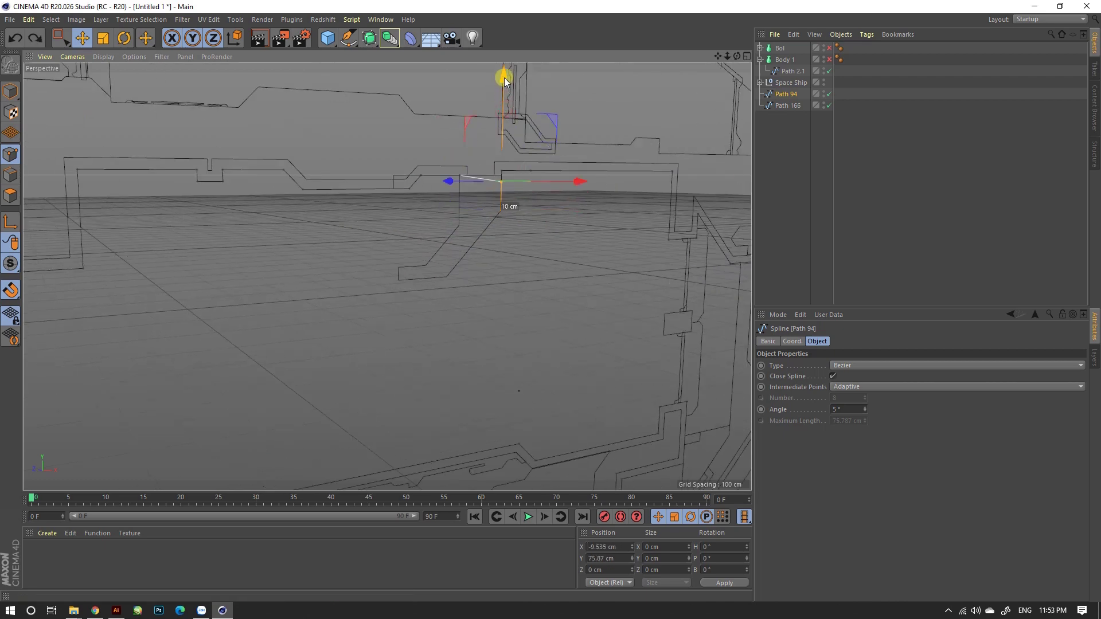
{"action": "scroll", "coordinate": [521, 154], "scroll_direction": "down", "scroll_amount": 5}
Shift a Path 166 vertex to the right, trying and undoing a small raise.
{"action": "left_click", "coordinate": [786, 105], "text": "ctrl"}
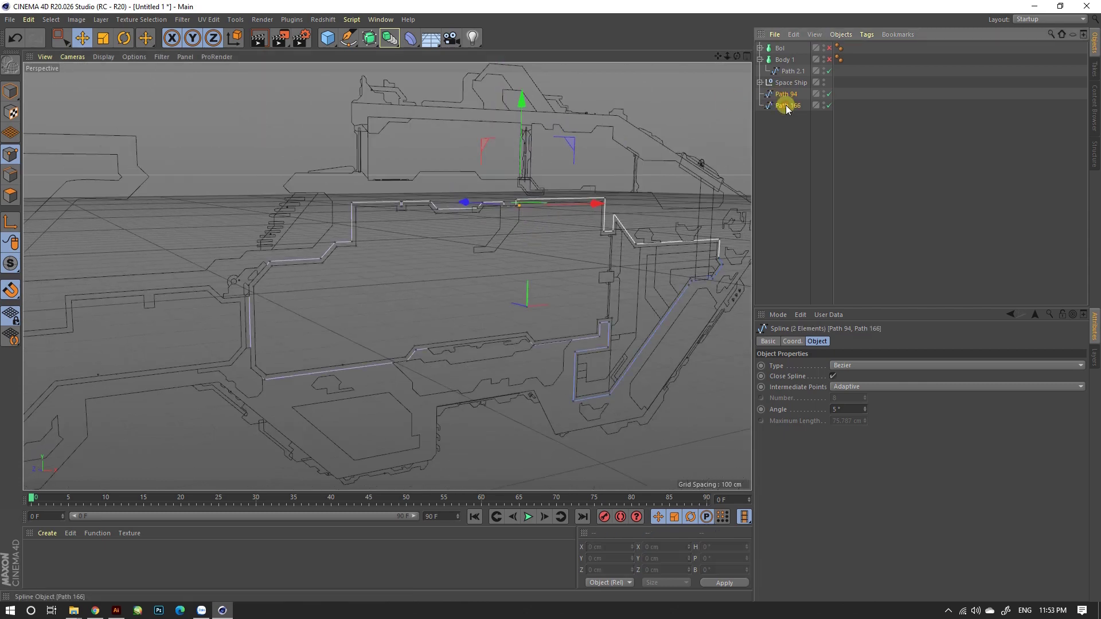
{"action": "scroll", "coordinate": [564, 180], "scroll_direction": "up", "scroll_amount": 5}
{"action": "left_click", "coordinate": [783, 94]}
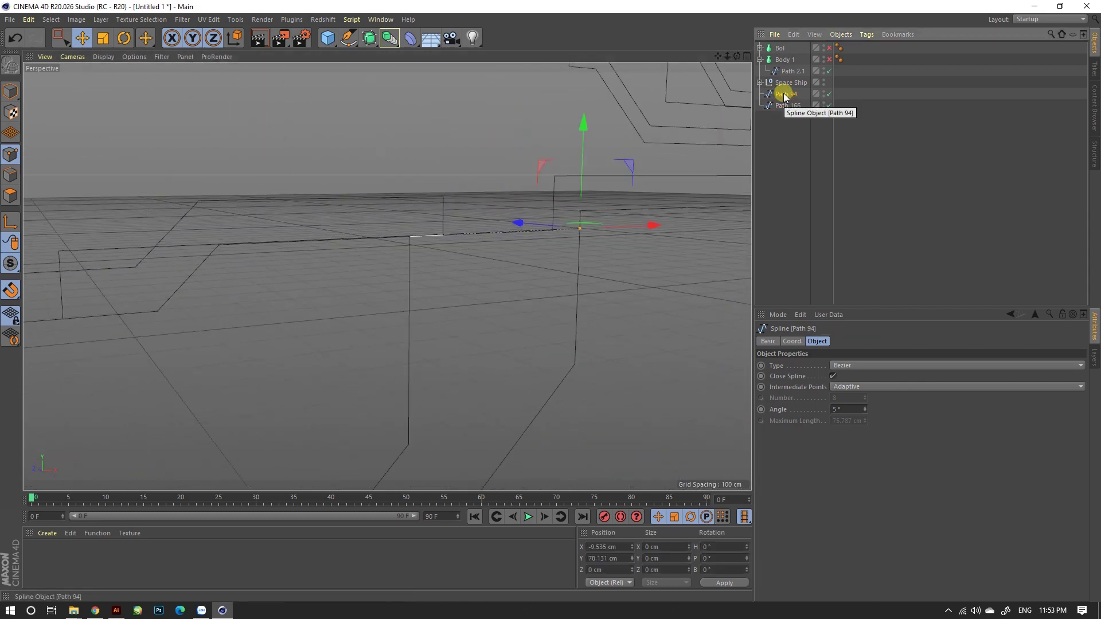
{"action": "left_click_drag", "start_coordinate": [445, 235], "coordinate": [549, 230]}
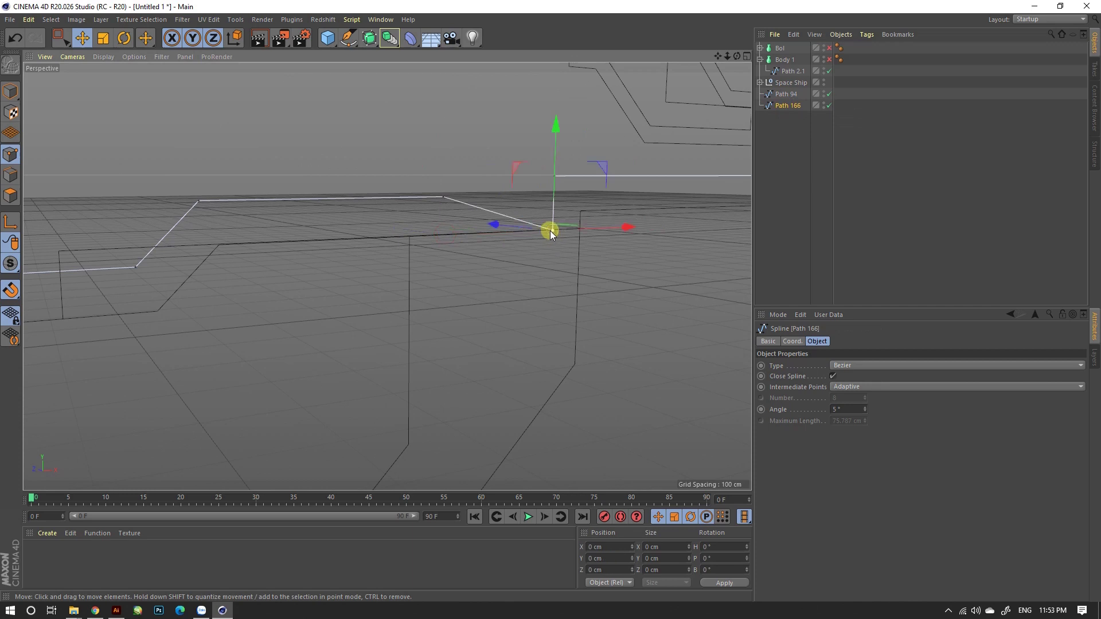
{"action": "mouse_move", "coordinate": [556, 128]}
{"action": "left_mouse_down"}
{"action": "mouse_move", "coordinate": [559, 92]}
{"action": "mouse_move", "coordinate": [555, 233]}
{"action": "mouse_move", "coordinate": [496, 246]}
{"action": "mouse_move", "coordinate": [550, 223]}
{"action": "mouse_move", "coordinate": [568, 232]}
{"action": "left_mouse_up"}
{"action": "key", "text": "ctrl+z"}
{"action": "left_click", "coordinate": [556, 233]}
{"action": "scroll", "coordinate": [567, 232], "scroll_direction": "down", "scroll_amount": 3}
Connect Path 94 and Path 166 into the single spline Path 94.1.
{"action": "left_click", "coordinate": [786, 93], "text": "ctrl"}
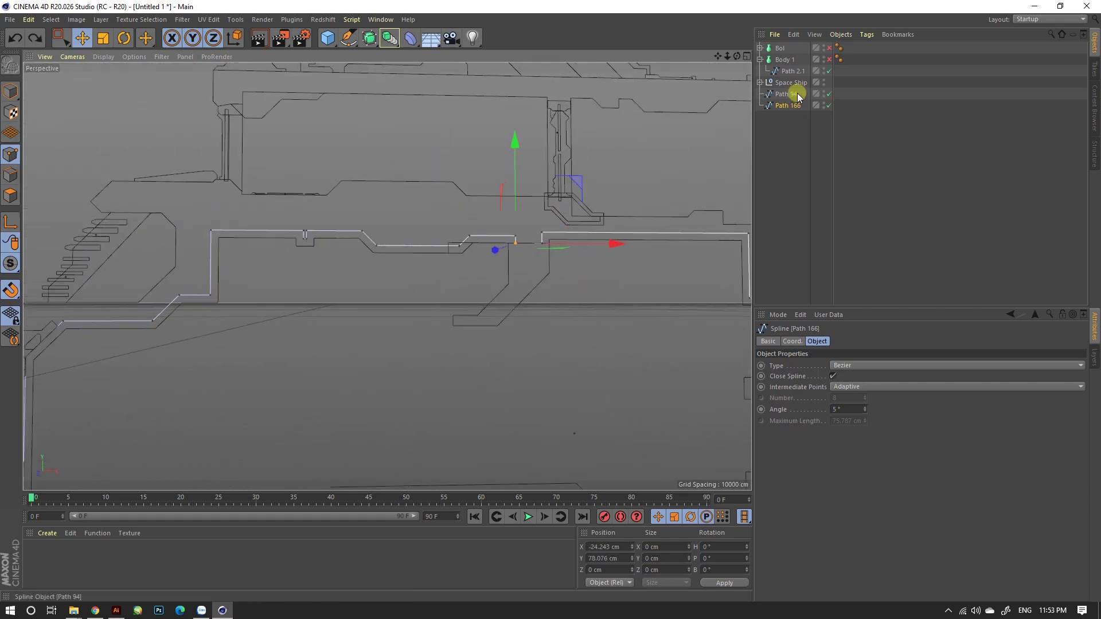
{"action": "right_click", "coordinate": [789, 100]}
{"action": "left_click", "coordinate": [831, 393]}
{"action": "mouse_move", "coordinate": [610, 221]}
{"action": "left_mouse_down", "text": "alt"}
{"action": "mouse_move", "coordinate": [609, 314]}
{"action": "mouse_move", "coordinate": [626, 278]}
{"action": "mouse_move", "coordinate": [568, 263]}
{"action": "mouse_move", "coordinate": [568, 285]}
{"action": "mouse_move", "coordinate": [579, 270]}
{"action": "left_mouse_up", "text": "alt"}
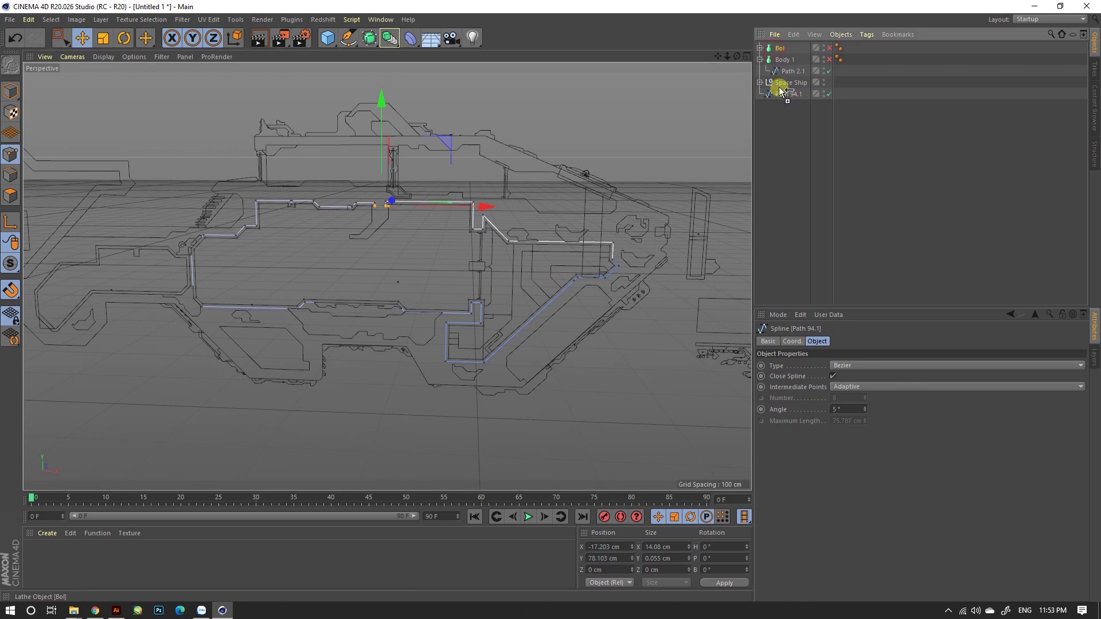
Copy the Body 1 lathe into a new Body 1.1 holding Path 94.1.
{"action": "left_click_drag", "start_coordinate": [775, 52], "coordinate": [783, 90], "text": "ctrl"}
{"action": "left_click", "coordinate": [797, 106]}
{"action": "key", "text": "Delete"}
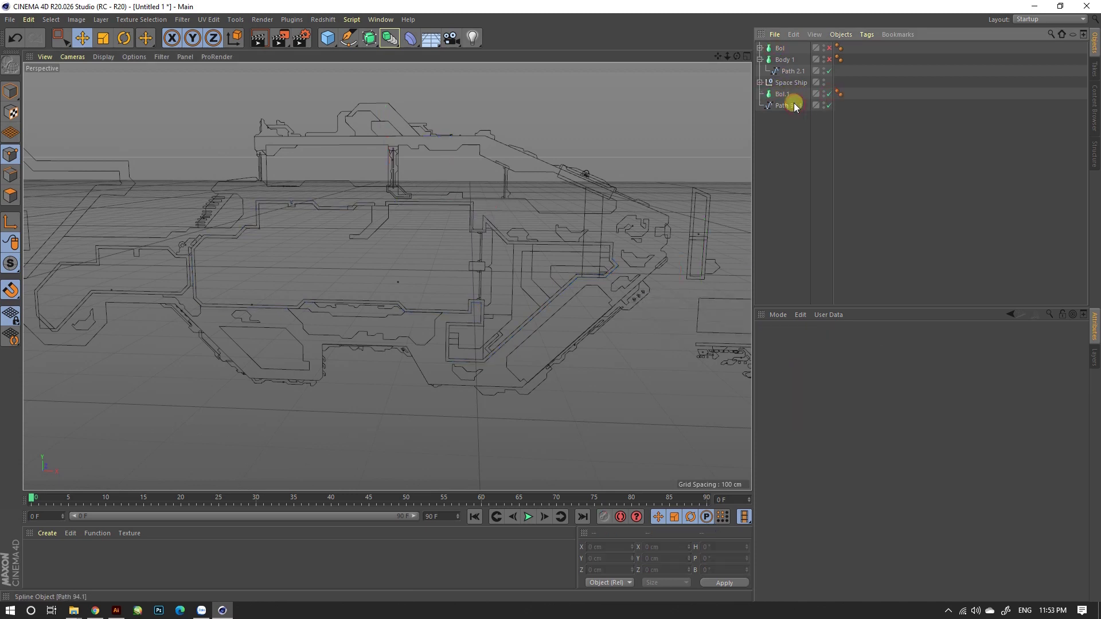
{"action": "key", "text": "ctrl+z"}
{"action": "left_click", "coordinate": [786, 93]}
{"action": "key", "text": "Delete"}
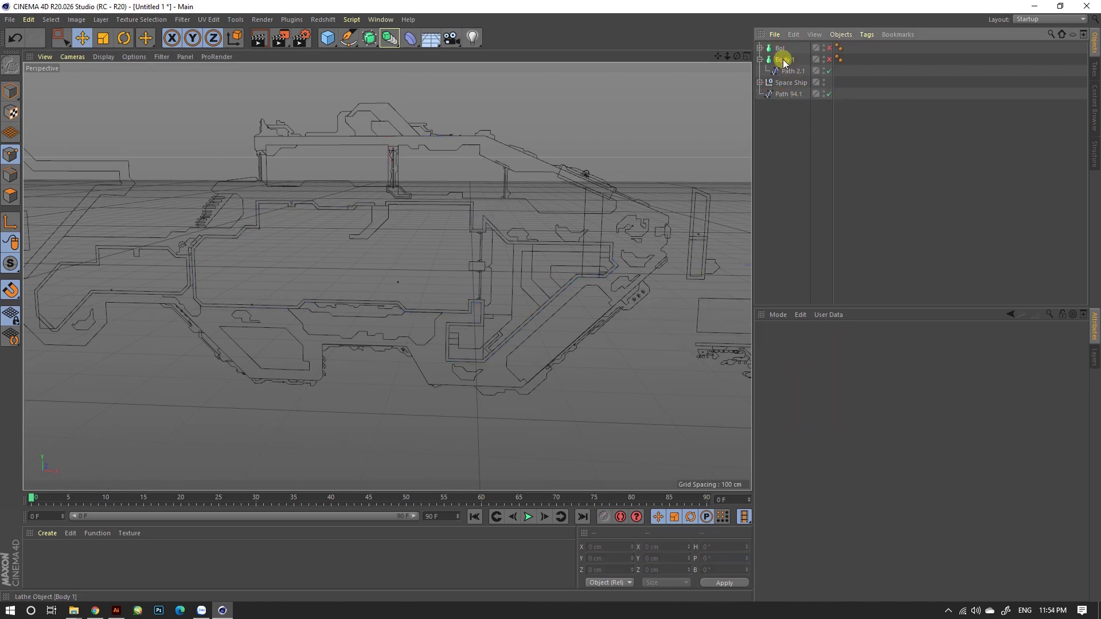
{"action": "left_click_drag", "start_coordinate": [779, 49], "coordinate": [786, 94]}
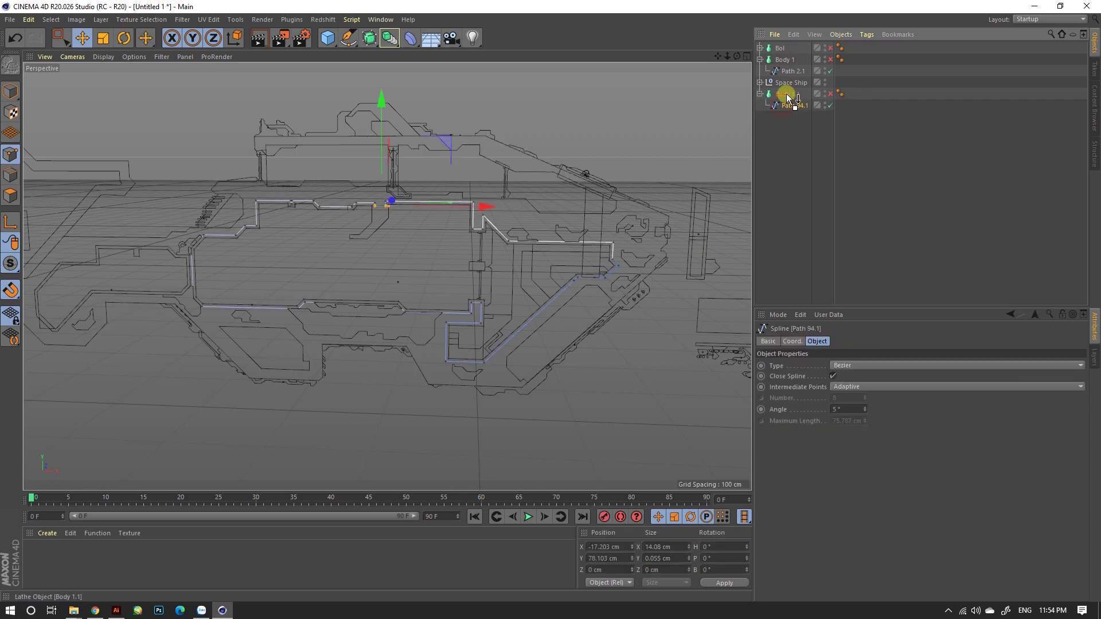
{"action": "left_click", "coordinate": [789, 96]}
Enable Body 1.1 and set its lathe angle to -10°.
{"action": "left_click", "coordinate": [723, 546]}
{"action": "type", "text": "-10"}
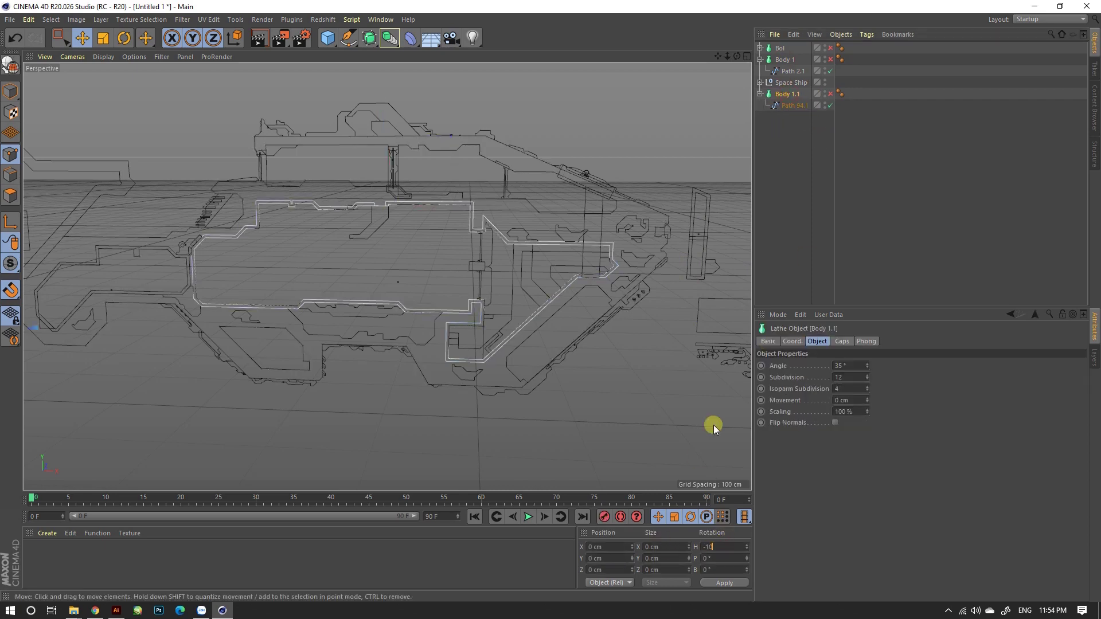
{"action": "left_click", "coordinate": [830, 94]}
{"action": "mouse_move", "coordinate": [634, 291]}
{"action": "left_mouse_down", "text": "alt"}
{"action": "mouse_move", "coordinate": [524, 352]}
{"action": "mouse_move", "coordinate": [697, 276]}
{"action": "left_mouse_up", "text": "alt"}
{"action": "left_click", "coordinate": [848, 365]}
{"action": "type", "text": "10"}
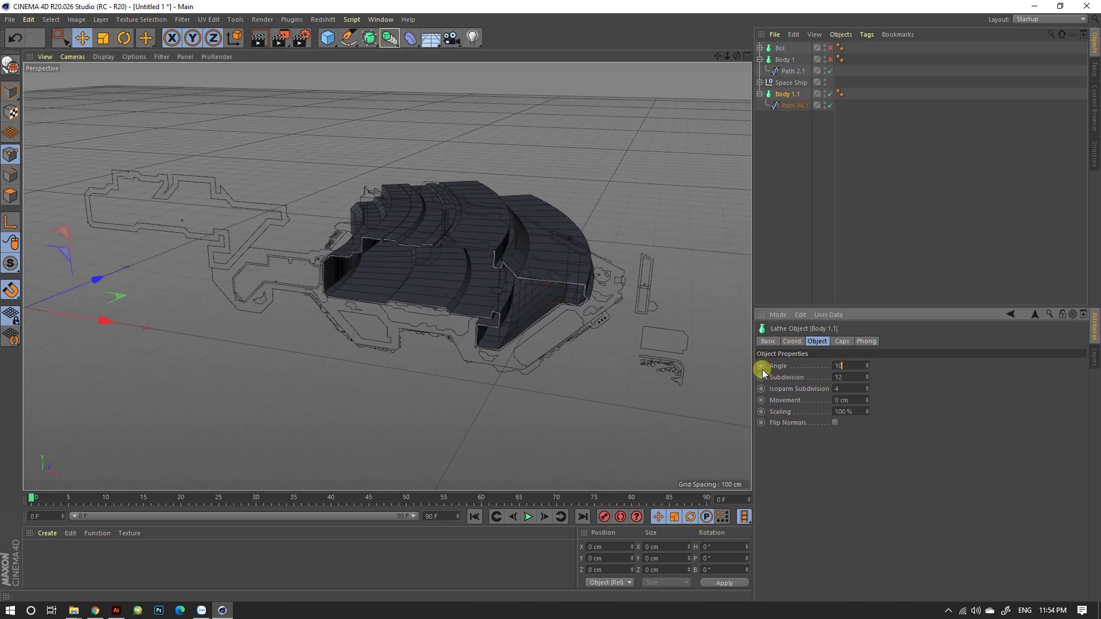
{"action": "key", "text": "Return"}
{"action": "left_click_drag", "start_coordinate": [599, 283], "coordinate": [465, 312], "text": "alt"}
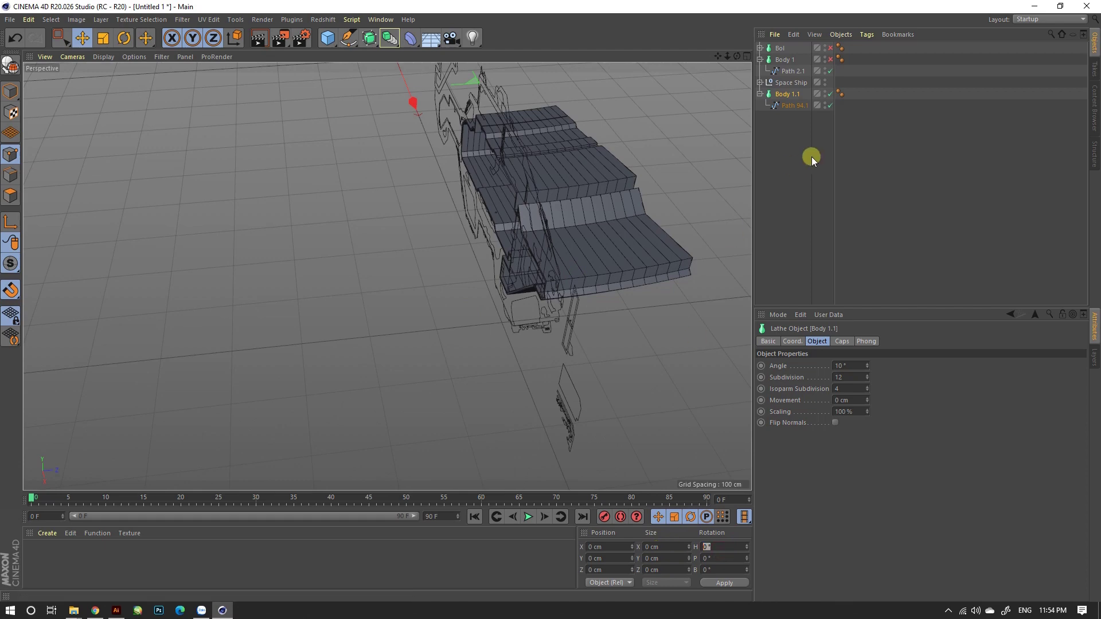
{"action": "type", "text": "-"}
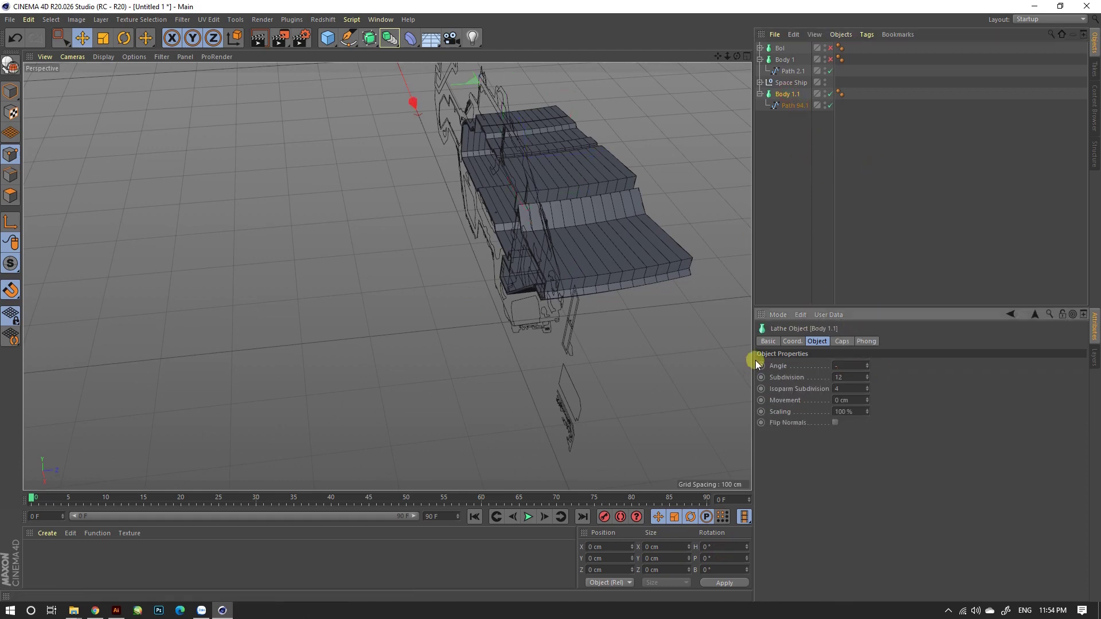
{"action": "type", "text": "10"}
{"action": "key", "text": "Return"}
{"action": "left_click_drag", "start_coordinate": [514, 267], "coordinate": [569, 207], "text": "alt"}
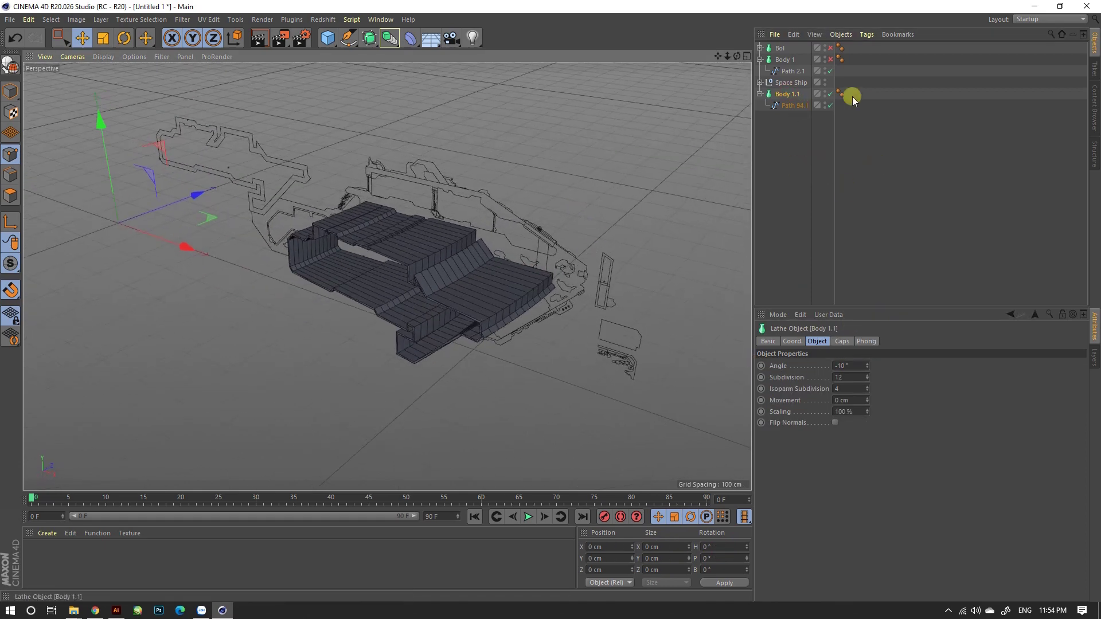
Show Body 1 again and reduce Body 1.1's subdivisions from 12 to 6.
{"action": "left_click", "coordinate": [832, 58]}
{"action": "mouse_move", "coordinate": [504, 232]}
{"action": "left_mouse_down", "text": "alt"}
{"action": "mouse_move", "coordinate": [520, 238]}
{"action": "mouse_move", "coordinate": [497, 208]}
{"action": "left_mouse_up", "text": "alt"}
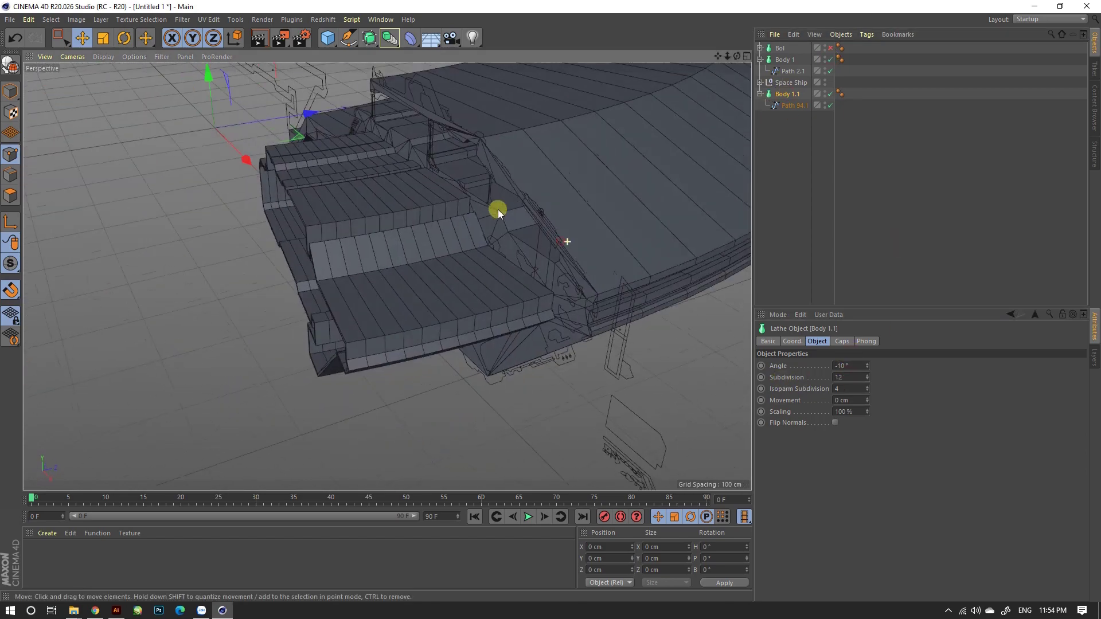
{"action": "left_click_drag", "start_coordinate": [848, 376], "coordinate": [741, 376]}
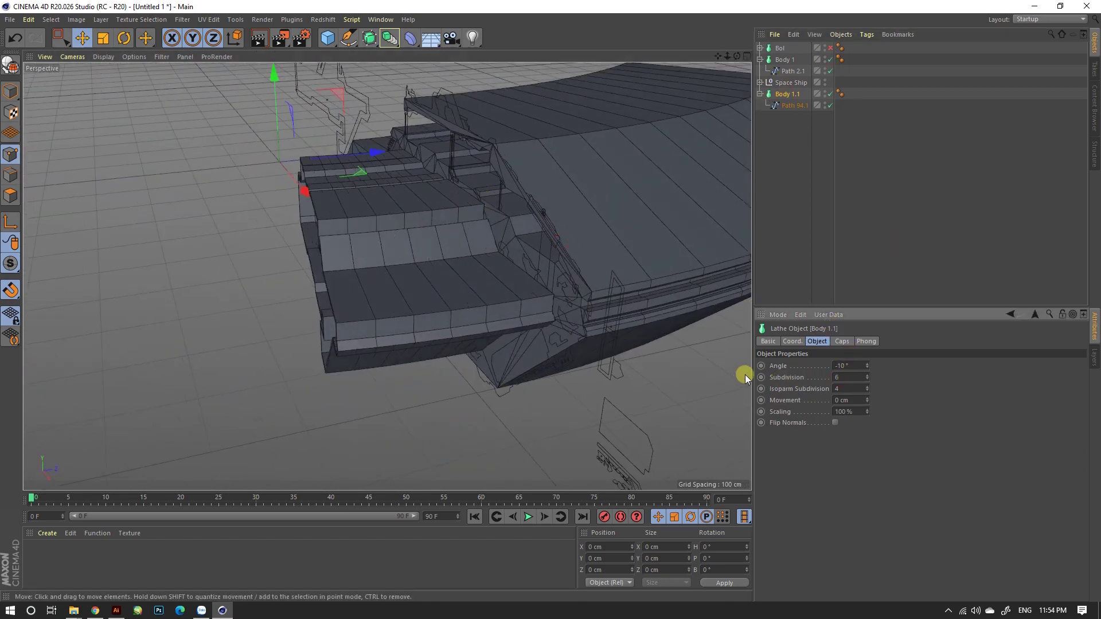
{"action": "mouse_move", "coordinate": [558, 343]}
{"action": "left_mouse_down", "text": "alt"}
{"action": "mouse_move", "coordinate": [386, 271]}
{"action": "mouse_move", "coordinate": [473, 340]}
{"action": "mouse_move", "coordinate": [596, 218]}
{"action": "mouse_move", "coordinate": [630, 239]}
{"action": "mouse_move", "coordinate": [546, 212]}
{"action": "mouse_move", "coordinate": [609, 211]}
{"action": "left_mouse_up", "text": "alt"}
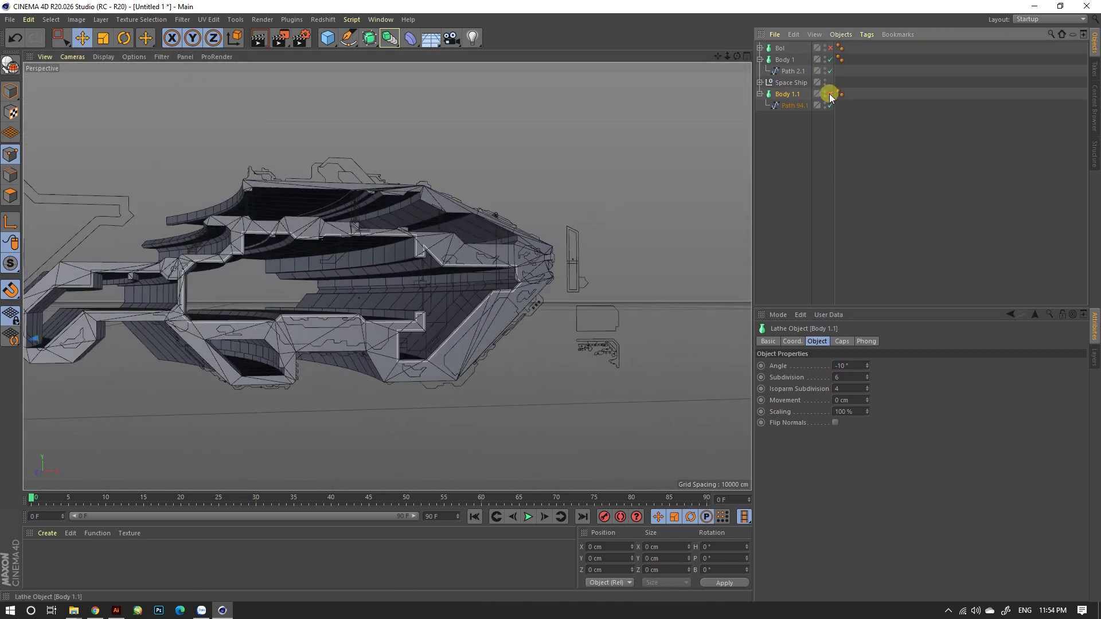
{"action": "mouse_move", "coordinate": [392, 334]}
{"action": "left_mouse_down", "text": "alt"}
{"action": "mouse_move", "coordinate": [369, 366]}
{"action": "mouse_move", "coordinate": [424, 328]}
{"action": "mouse_move", "coordinate": [298, 242]}
{"action": "mouse_move", "coordinate": [303, 290]}
{"action": "mouse_move", "coordinate": [456, 319]}
{"action": "mouse_move", "coordinate": [514, 274]}
{"action": "left_mouse_up", "text": "alt"}
{"action": "scroll", "coordinate": [418, 321], "scroll_direction": "up", "scroll_amount": 3}
{"action": "left_click", "coordinate": [759, 94]}
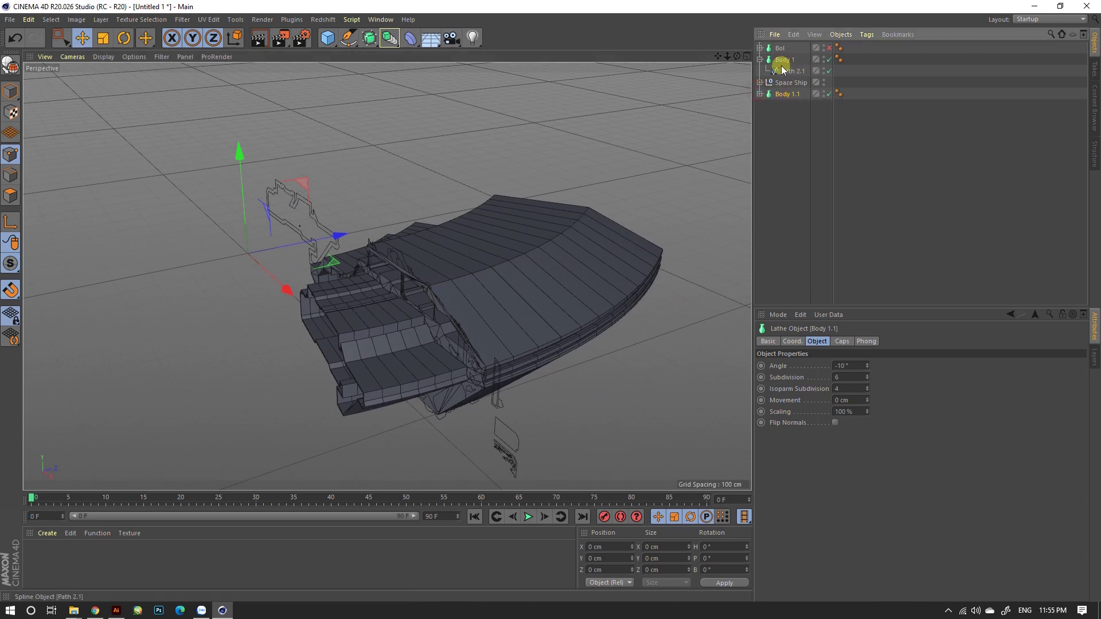
{"action": "left_click", "coordinate": [759, 60]}
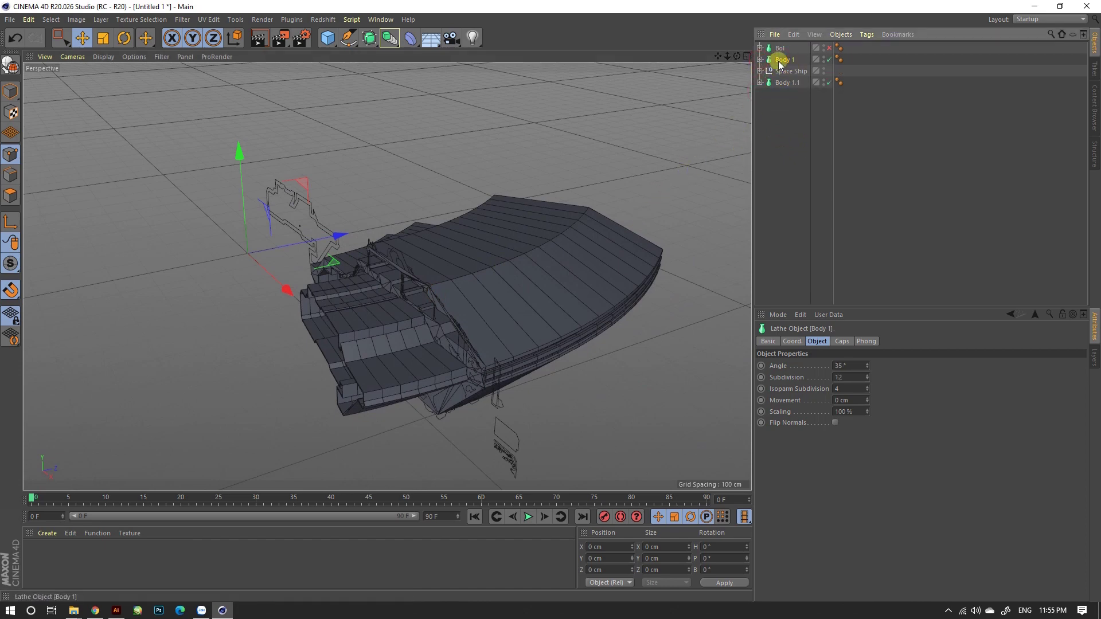
{"action": "left_click_drag", "start_coordinate": [781, 79], "coordinate": [782, 80], "text": "ctrl"}
{"action": "left_click", "coordinate": [782, 368]}
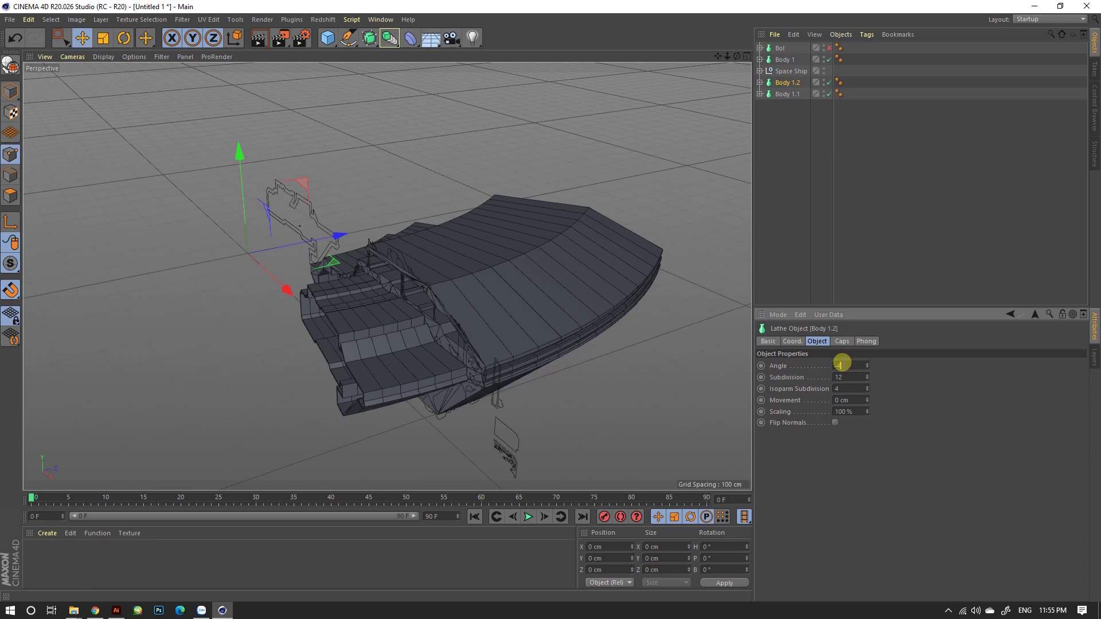
{"action": "type", "text": "45"}
{"action": "key", "text": "Return"}
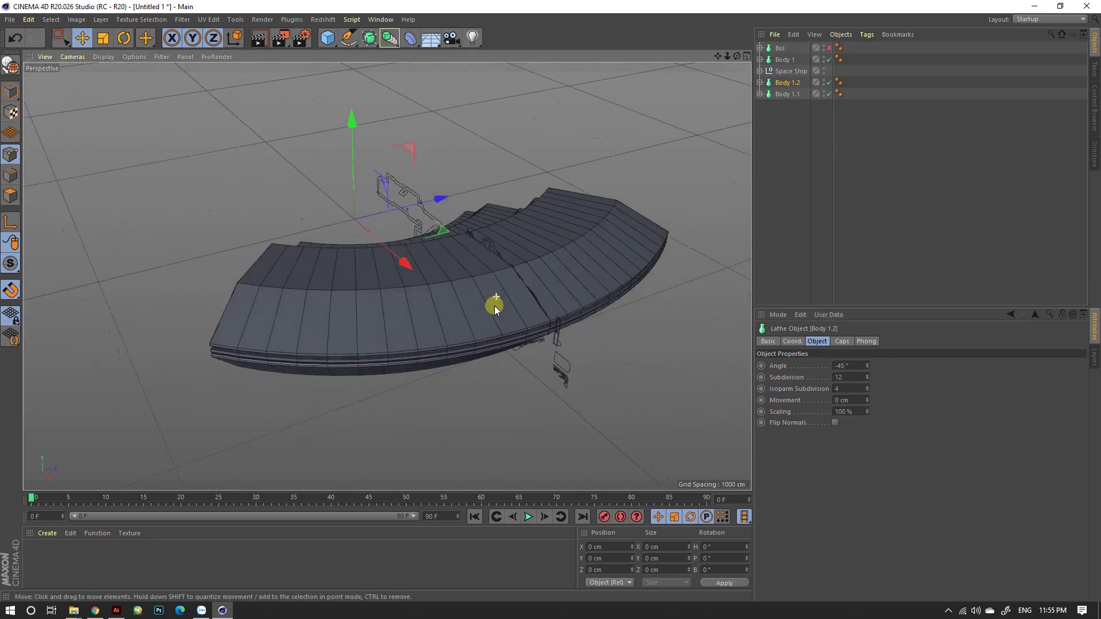
{"action": "left_click_drag", "start_coordinate": [492, 303], "coordinate": [504, 269], "text": "alt"}
{"action": "left_click", "coordinate": [768, 365]}
{"action": "type", "text": "-30"}
{"action": "key", "text": "Return"}
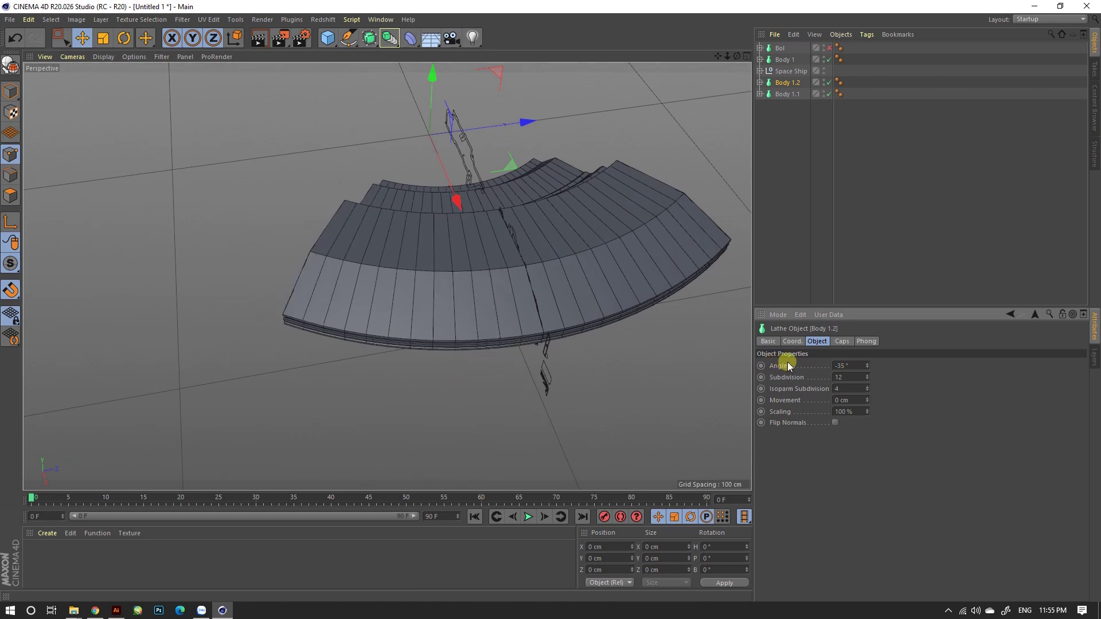
{"action": "key", "text": "r"}
{"action": "mouse_move", "coordinate": [478, 187]}
{"action": "left_mouse_down"}
{"action": "mouse_move", "coordinate": [457, 171]}
{"action": "mouse_move", "coordinate": [525, 238]}
{"action": "left_mouse_up"}
{"action": "key", "text": "ctrl+z"}
{"action": "left_click", "coordinate": [722, 558]}
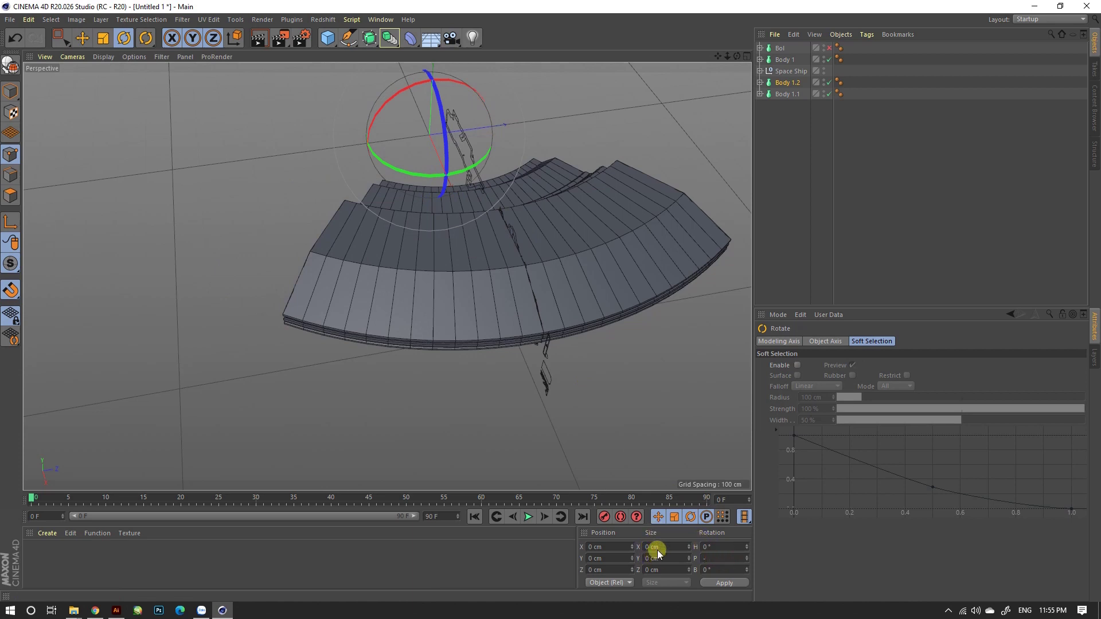
{"action": "left_click_drag", "start_coordinate": [462, 173], "coordinate": [650, 455]}
{"action": "left_click", "coordinate": [718, 558]}
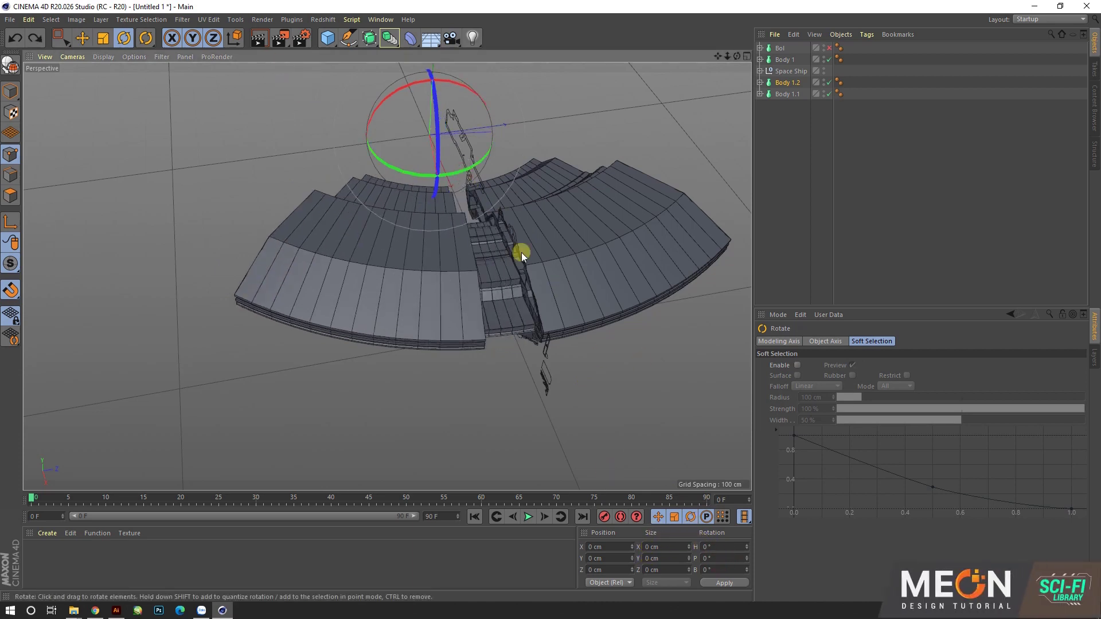
{"action": "key", "text": "ctrl+z"}
{"action": "left_click", "coordinate": [713, 558]}
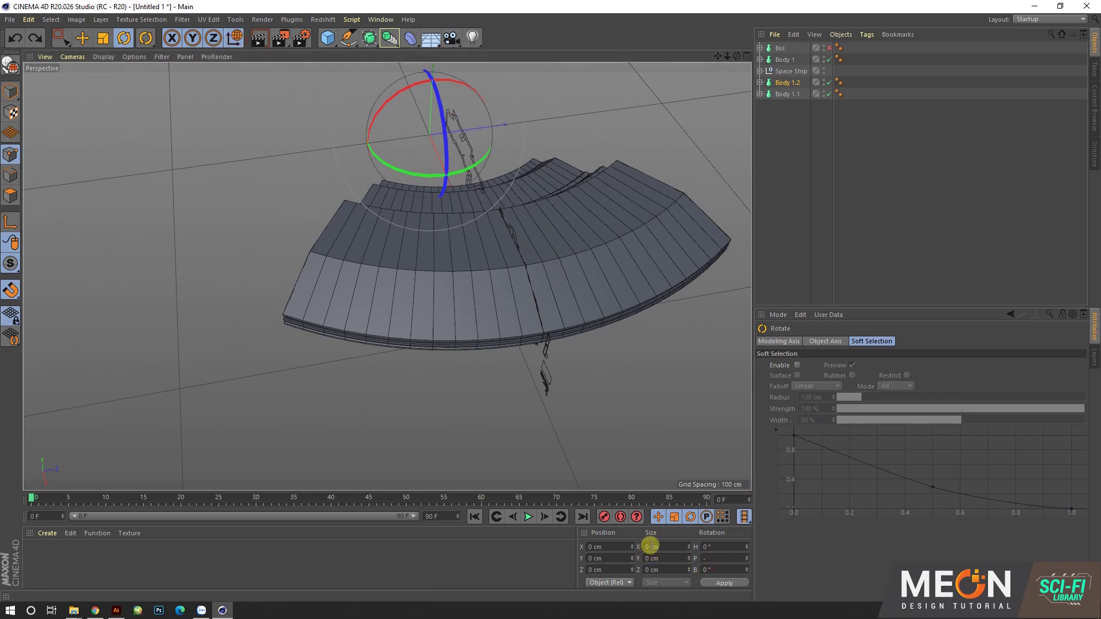
{"action": "right_click_drag", "start_coordinate": [545, 222], "coordinate": [615, 147], "text": "alt"}
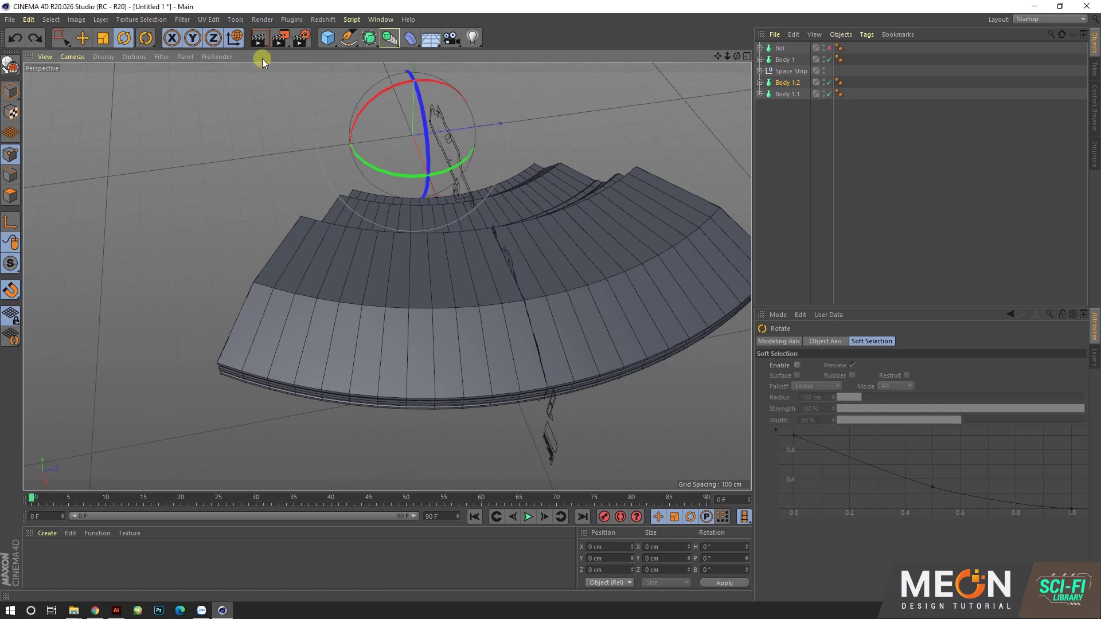
{"action": "left_click_drag", "start_coordinate": [450, 167], "coordinate": [383, 249]}
{"action": "right_click_drag", "start_coordinate": [383, 249], "coordinate": [447, 330], "text": "alt"}
{"action": "left_click_drag", "start_coordinate": [447, 330], "coordinate": [418, 184], "text": "alt"}
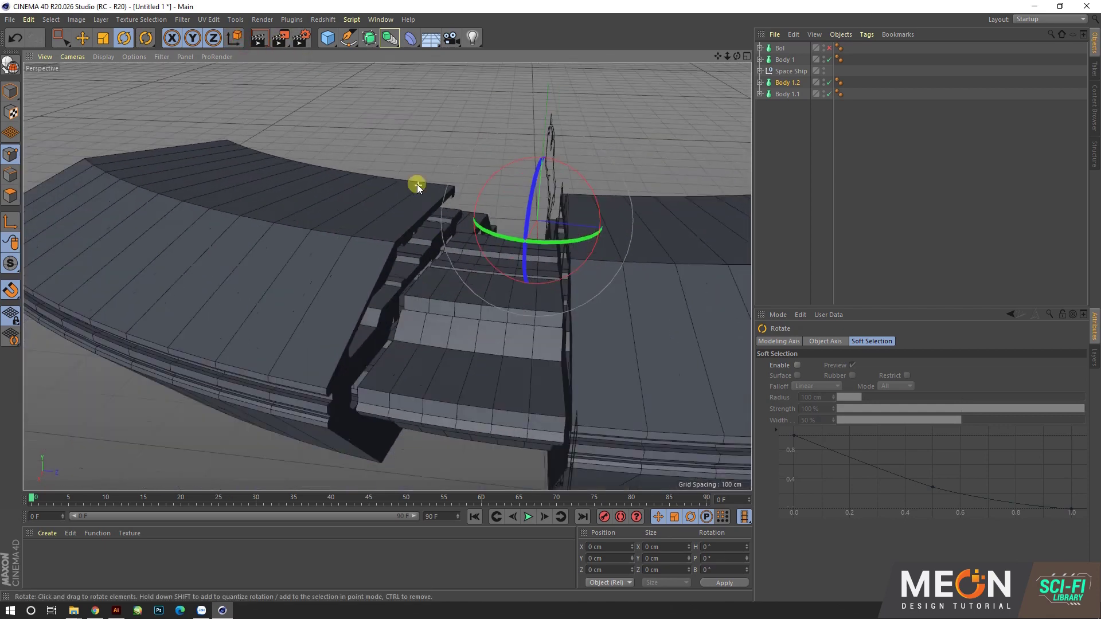
{"action": "mouse_move", "coordinate": [417, 184]}
{"action": "right_mouse_down", "text": "alt"}
{"action": "mouse_move", "coordinate": [435, 277]}
{"action": "mouse_move", "coordinate": [470, 280]}
{"action": "mouse_move", "coordinate": [369, 239]}
{"action": "mouse_move", "coordinate": [460, 291]}
{"action": "right_mouse_up", "text": "alt"}
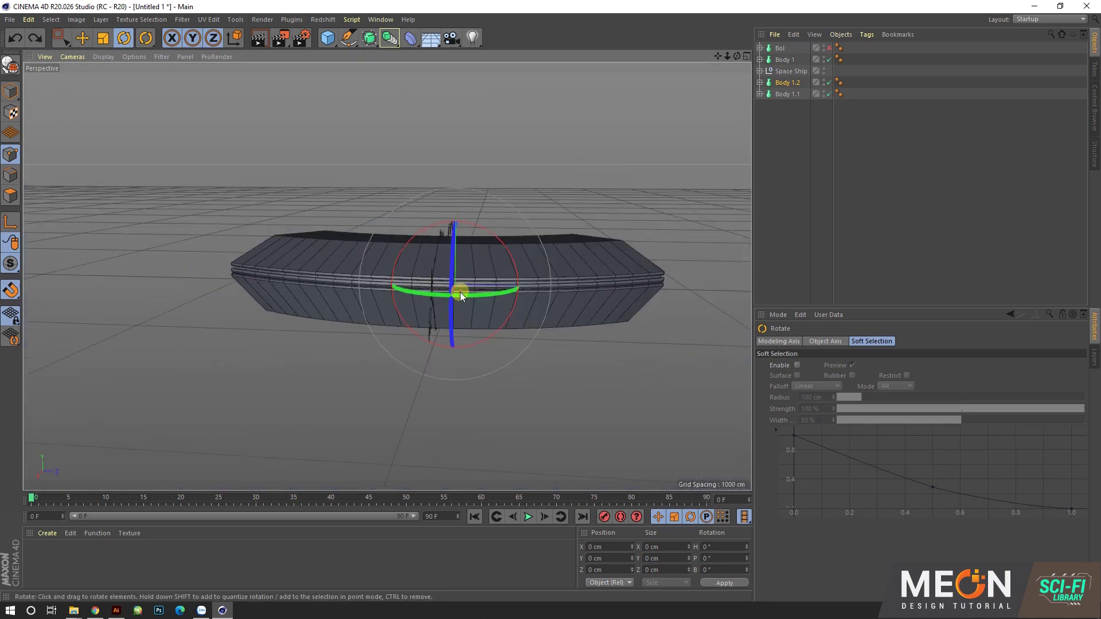
{"action": "mouse_move", "coordinate": [459, 291]}
{"action": "left_mouse_down", "text": "alt"}
{"action": "mouse_move", "coordinate": [548, 339]}
{"action": "mouse_move", "coordinate": [636, 300]}
{"action": "mouse_move", "coordinate": [570, 378]}
{"action": "left_mouse_up", "text": "alt"}
{"action": "right_click_drag", "start_coordinate": [570, 378], "coordinate": [786, 136], "text": "alt"}
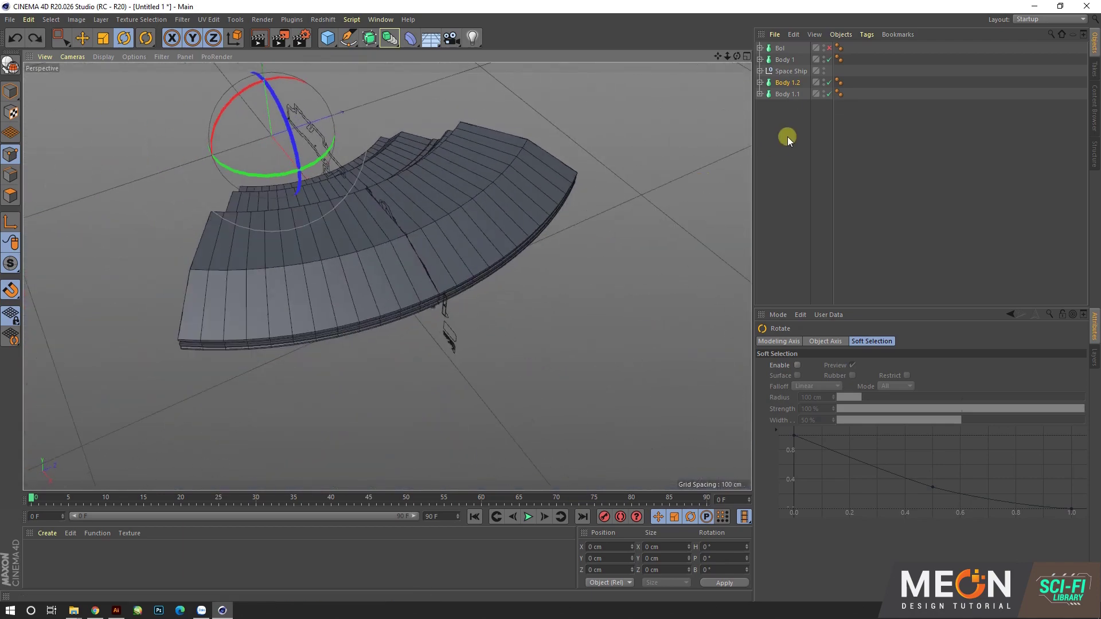
Delete the Body 1.2 copy and inspect the ship's underside and side.
{"action": "key", "text": "Delete"}
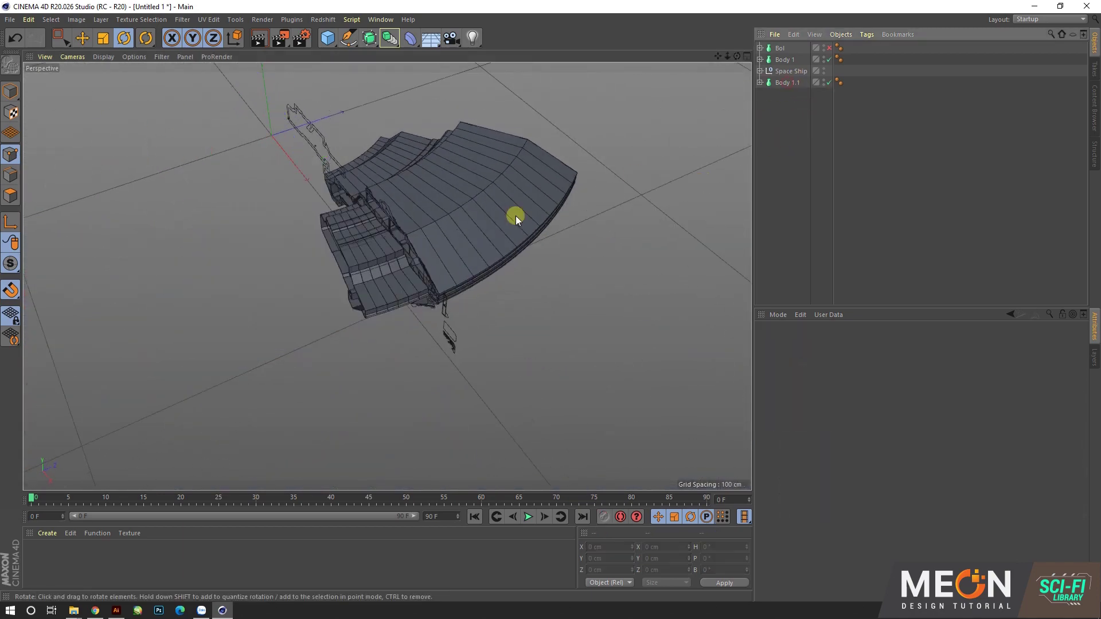
{"action": "mouse_move", "coordinate": [515, 216]}
{"action": "left_mouse_down", "text": "alt"}
{"action": "mouse_move", "coordinate": [422, 223]}
{"action": "mouse_move", "coordinate": [404, 270]}
{"action": "left_mouse_up", "text": "alt"}
{"action": "right_click_drag", "start_coordinate": [404, 269], "coordinate": [490, 151], "text": "alt"}
{"action": "scroll", "coordinate": [472, 274], "scroll_direction": "up", "scroll_amount": 3}
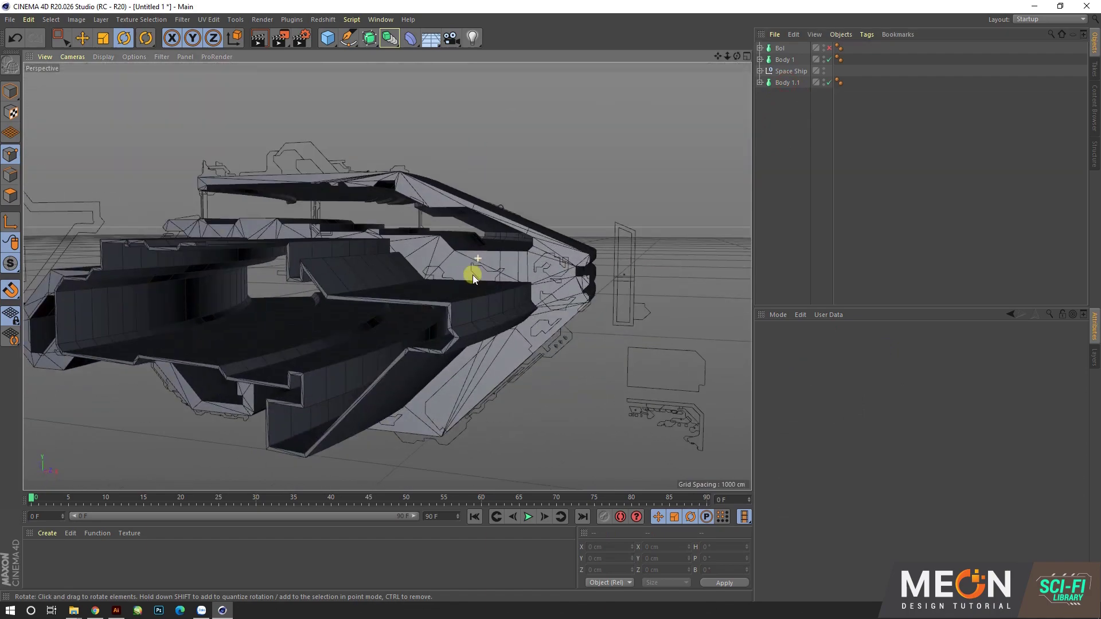
{"action": "scroll", "coordinate": [490, 276], "scroll_direction": "up", "scroll_amount": 3}
{"action": "scroll", "coordinate": [490, 276], "scroll_direction": "up", "scroll_amount": 3}
{"action": "left_click", "coordinate": [490, 272]}
{"action": "scroll", "coordinate": [490, 272], "scroll_direction": "down", "scroll_amount": 5}
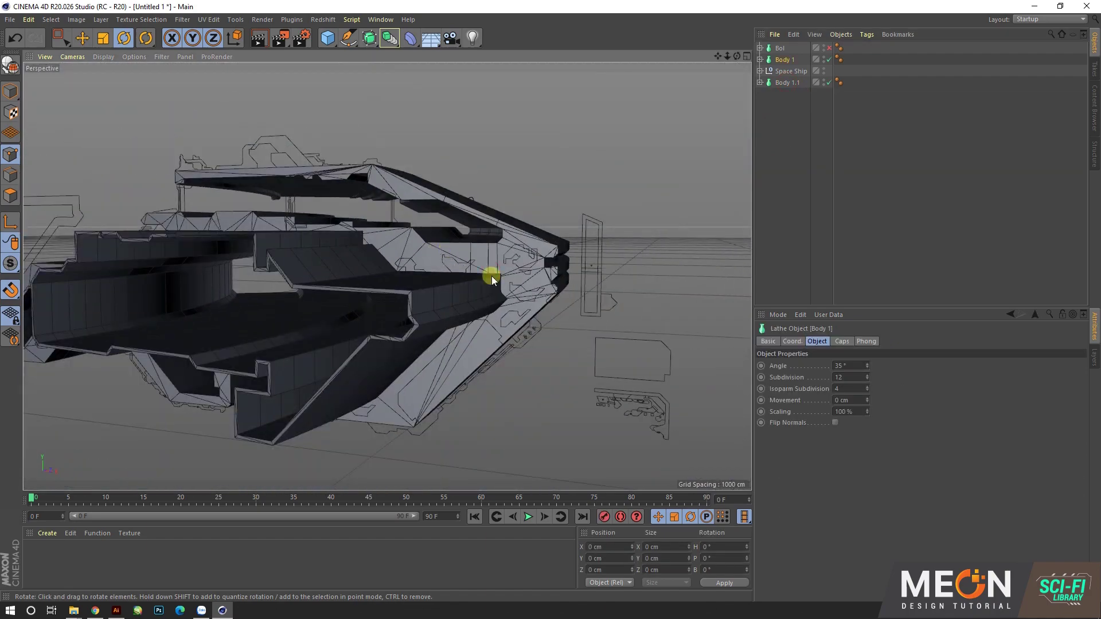
{"action": "mouse_move", "coordinate": [418, 332]}
{"action": "left_mouse_down", "text": "alt"}
{"action": "mouse_move", "coordinate": [466, 300]}
{"action": "mouse_move", "coordinate": [385, 295]}
{"action": "mouse_move", "coordinate": [380, 309]}
{"action": "left_mouse_up", "text": "alt"}
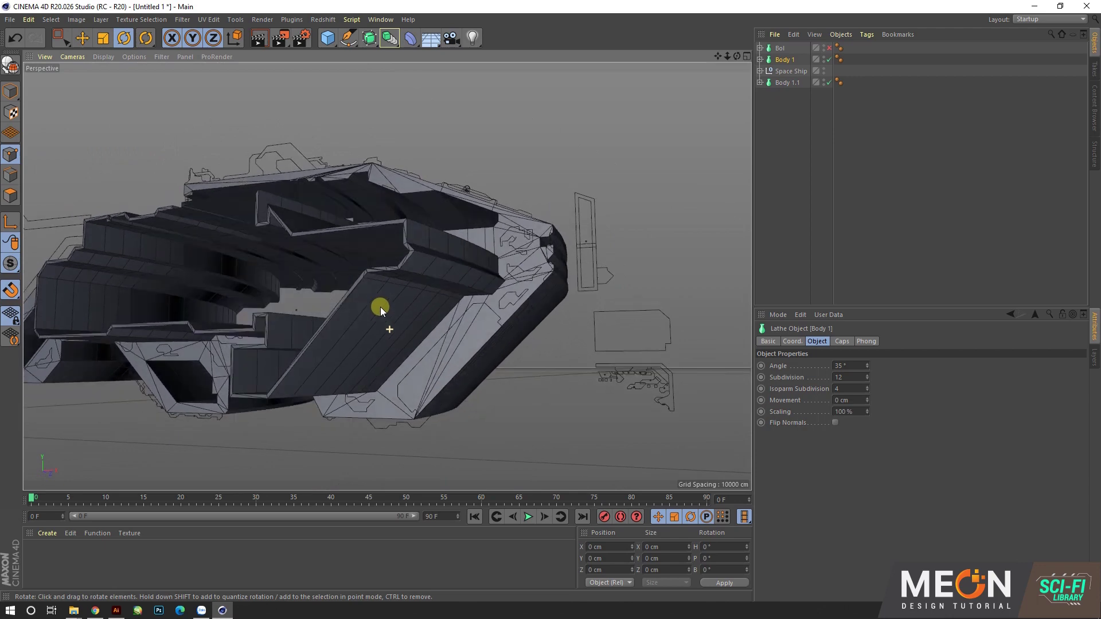
{"action": "right_click_drag", "start_coordinate": [381, 310], "coordinate": [459, 288], "text": "alt"}
{"action": "mouse_move", "coordinate": [459, 287]}
{"action": "left_mouse_down", "text": "alt"}
{"action": "mouse_move", "coordinate": [545, 299]}
{"action": "mouse_move", "coordinate": [503, 266]}
{"action": "left_mouse_up", "text": "alt"}
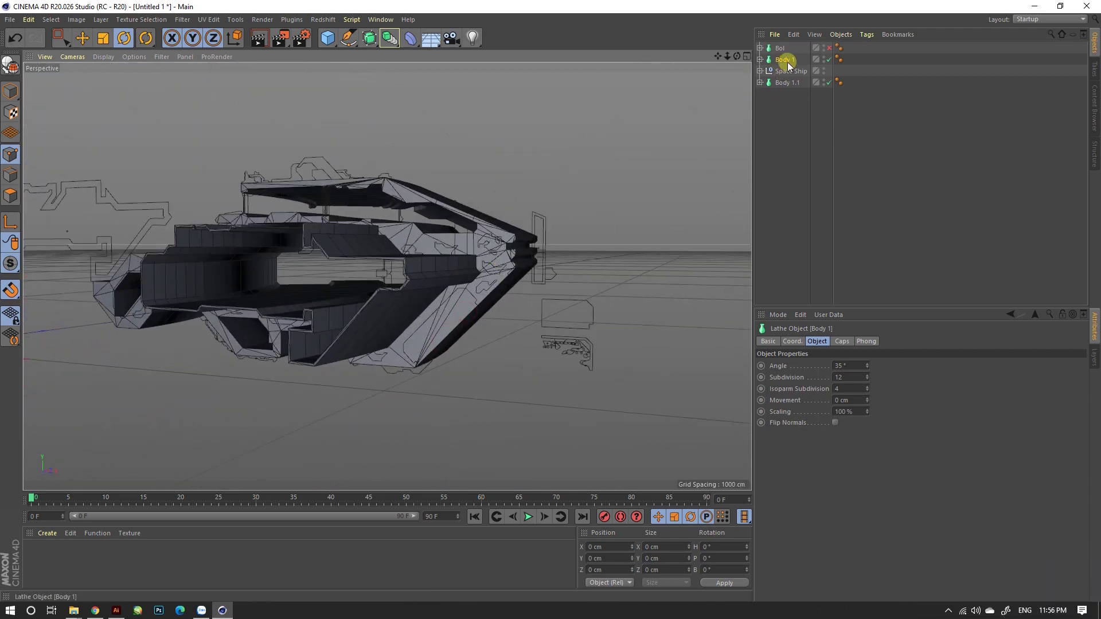
Save the scene as 'Space ship'.
{"action": "key", "text": "ctrl+s"}
{"action": "type", "text": "Spa"}
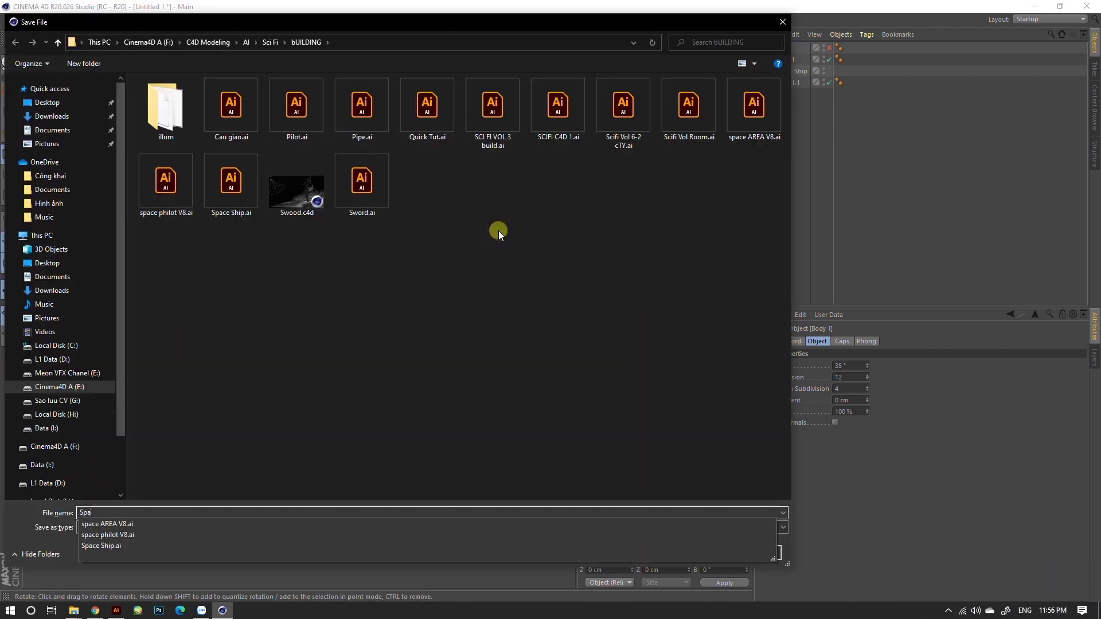
{"action": "type", "text": "ce ship"}
{"action": "key", "text": "Return"}
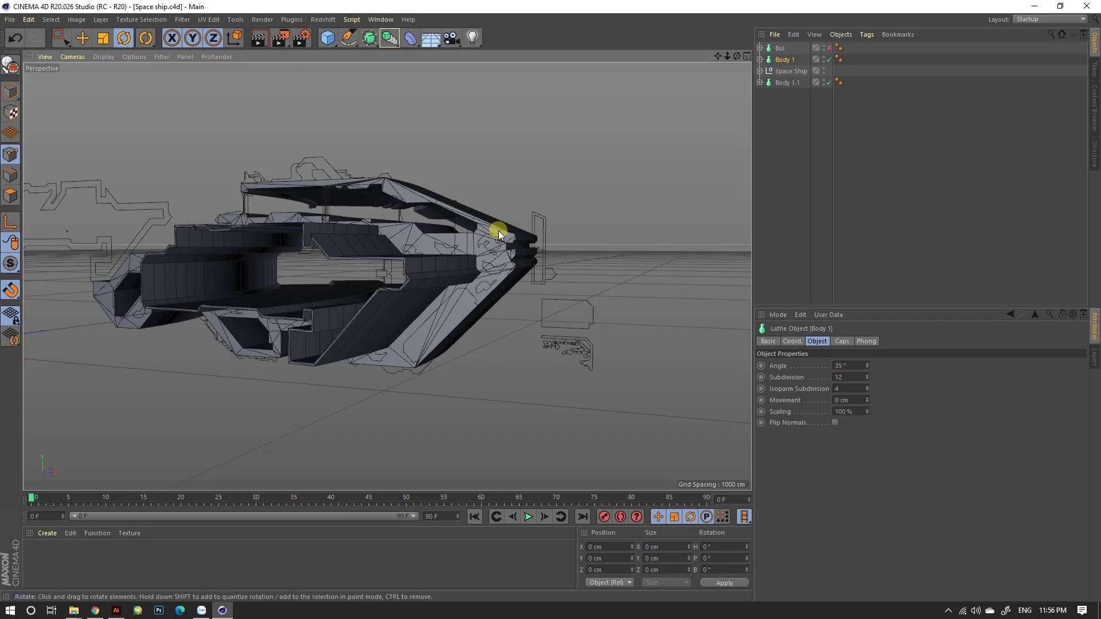
Re-enable the Bol pod and orbit to view it beside the nose.
{"action": "scroll", "coordinate": [503, 257], "scroll_direction": "up", "scroll_amount": 5}
{"action": "scroll", "coordinate": [509, 217], "scroll_direction": "down", "scroll_amount": 10}
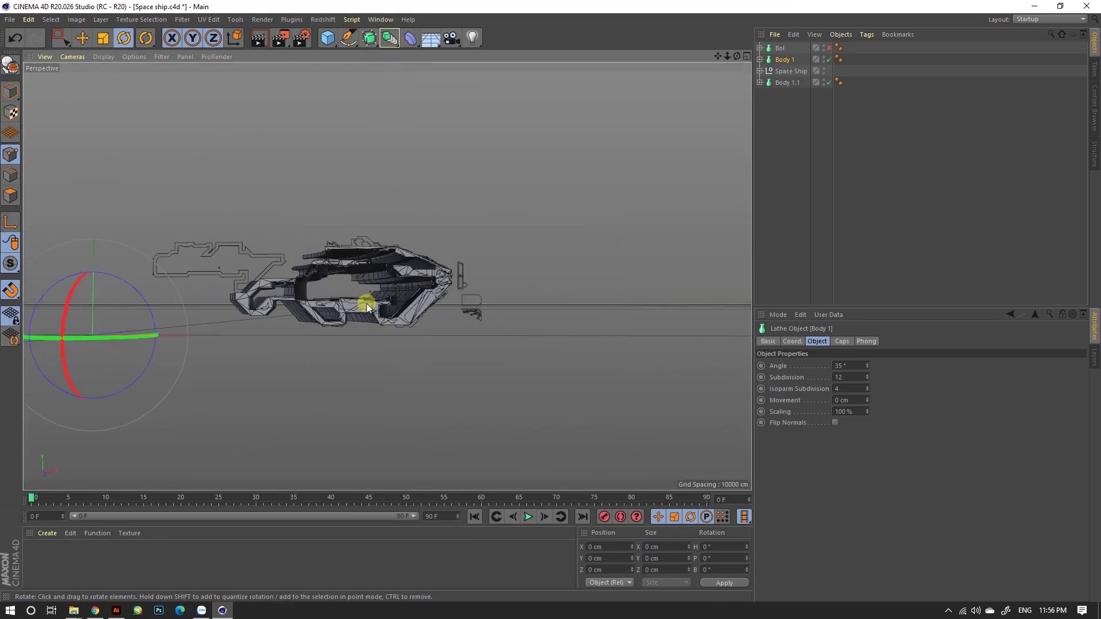
{"action": "mouse_move", "coordinate": [366, 304]}
{"action": "left_mouse_down", "text": "alt"}
{"action": "mouse_move", "coordinate": [315, 222]}
{"action": "mouse_move", "coordinate": [160, 298]}
{"action": "mouse_move", "coordinate": [296, 400]}
{"action": "mouse_move", "coordinate": [336, 304]}
{"action": "mouse_move", "coordinate": [359, 284]}
{"action": "left_mouse_up", "text": "alt"}
{"action": "scroll", "coordinate": [465, 298], "scroll_direction": "up", "scroll_amount": 5}
{"action": "mouse_move", "coordinate": [465, 298]}
{"action": "left_mouse_down", "text": "alt"}
{"action": "mouse_move", "coordinate": [401, 294]}
{"action": "mouse_move", "coordinate": [342, 337]}
{"action": "mouse_move", "coordinate": [393, 304]}
{"action": "mouse_move", "coordinate": [250, 275]}
{"action": "mouse_move", "coordinate": [269, 287]}
{"action": "mouse_move", "coordinate": [388, 255]}
{"action": "mouse_move", "coordinate": [319, 310]}
{"action": "mouse_move", "coordinate": [218, 280]}
{"action": "mouse_move", "coordinate": [398, 281]}
{"action": "mouse_move", "coordinate": [425, 238]}
{"action": "mouse_move", "coordinate": [452, 230]}
{"action": "mouse_move", "coordinate": [559, 238]}
{"action": "mouse_move", "coordinate": [565, 258]}
{"action": "mouse_move", "coordinate": [531, 282]}
{"action": "mouse_move", "coordinate": [633, 249]}
{"action": "mouse_move", "coordinate": [551, 247]}
{"action": "mouse_move", "coordinate": [251, 143]}
{"action": "mouse_move", "coordinate": [571, 232]}
{"action": "mouse_move", "coordinate": [467, 229]}
{"action": "mouse_move", "coordinate": [563, 297]}
{"action": "left_mouse_up", "text": "alt"}
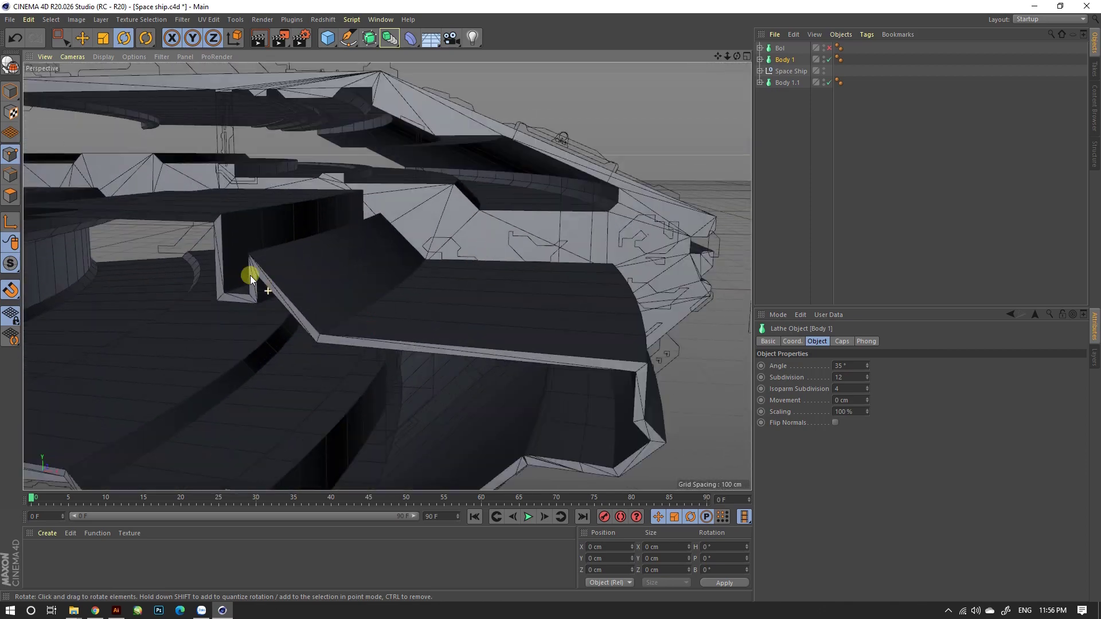
{"action": "scroll", "coordinate": [243, 277], "scroll_direction": "up", "scroll_amount": 3}
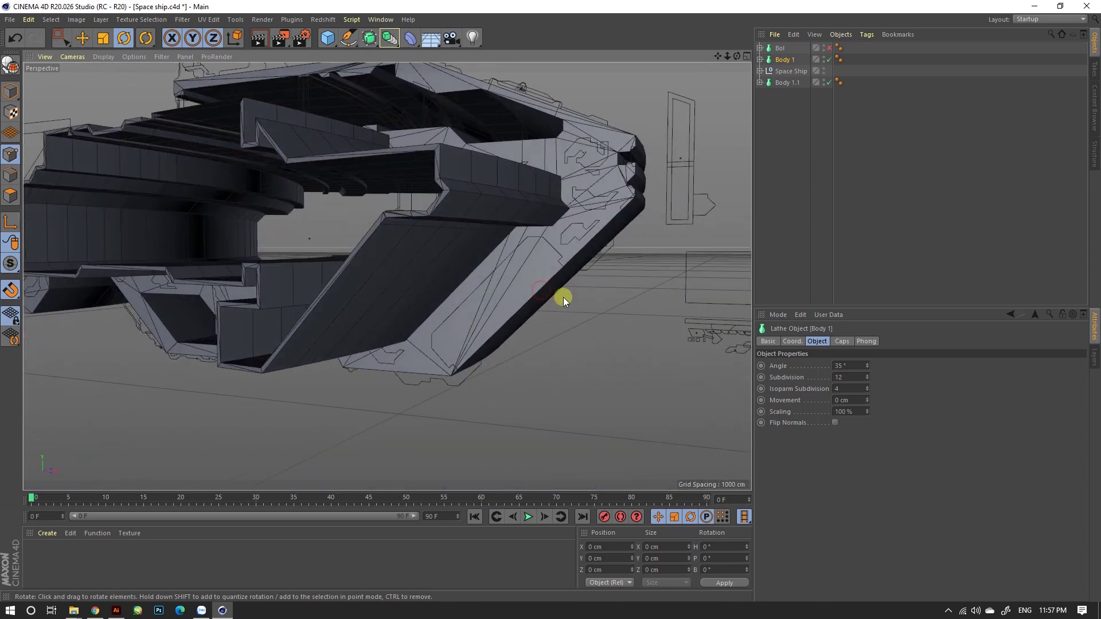
{"action": "scroll", "coordinate": [545, 277], "scroll_direction": "down", "scroll_amount": 3}
{"action": "left_click", "coordinate": [828, 49]}
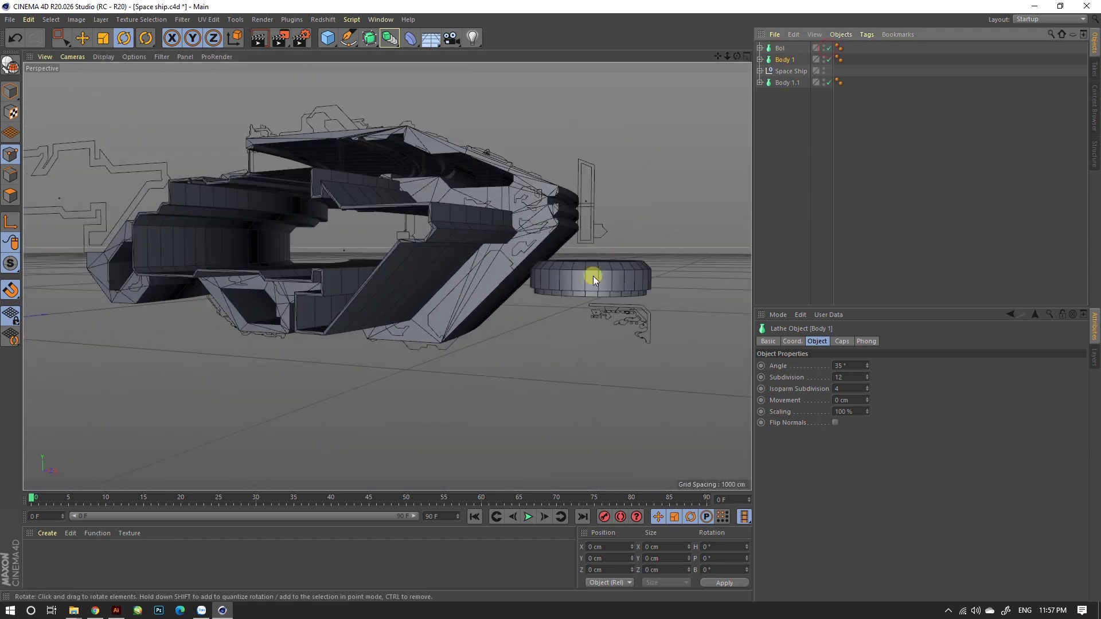
{"action": "scroll", "coordinate": [566, 291], "scroll_direction": "up", "scroll_amount": 5}
{"action": "left_click_drag", "start_coordinate": [566, 292], "coordinate": [612, 279], "text": "alt"}
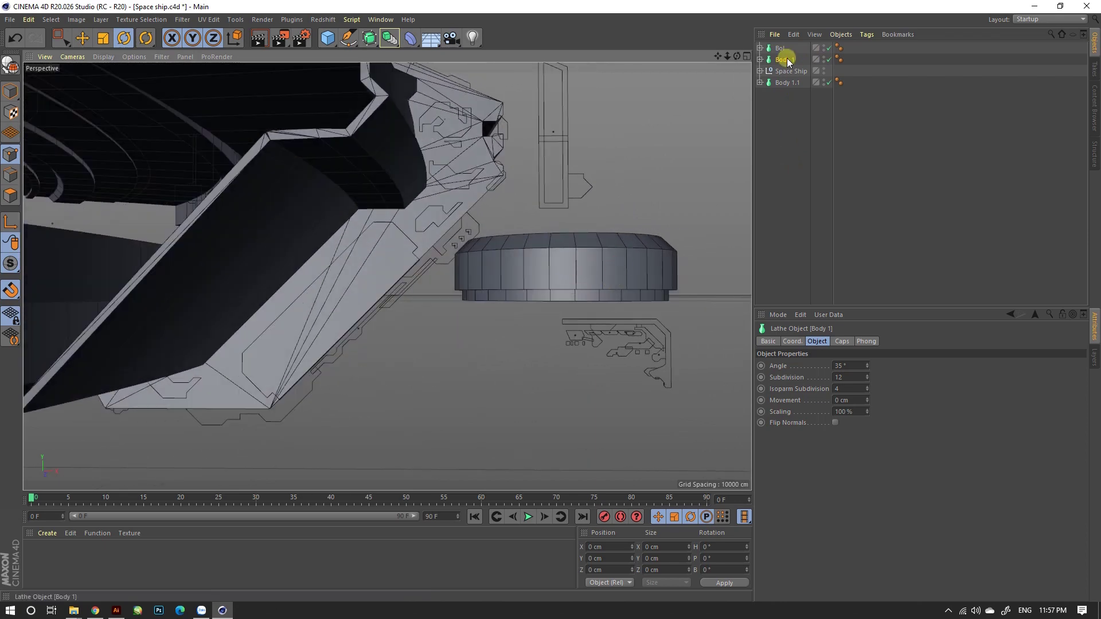
{"action": "scroll", "coordinate": [543, 319], "scroll_direction": "down", "scroll_amount": 3}
{"action": "middle_click", "coordinate": [514, 296]}
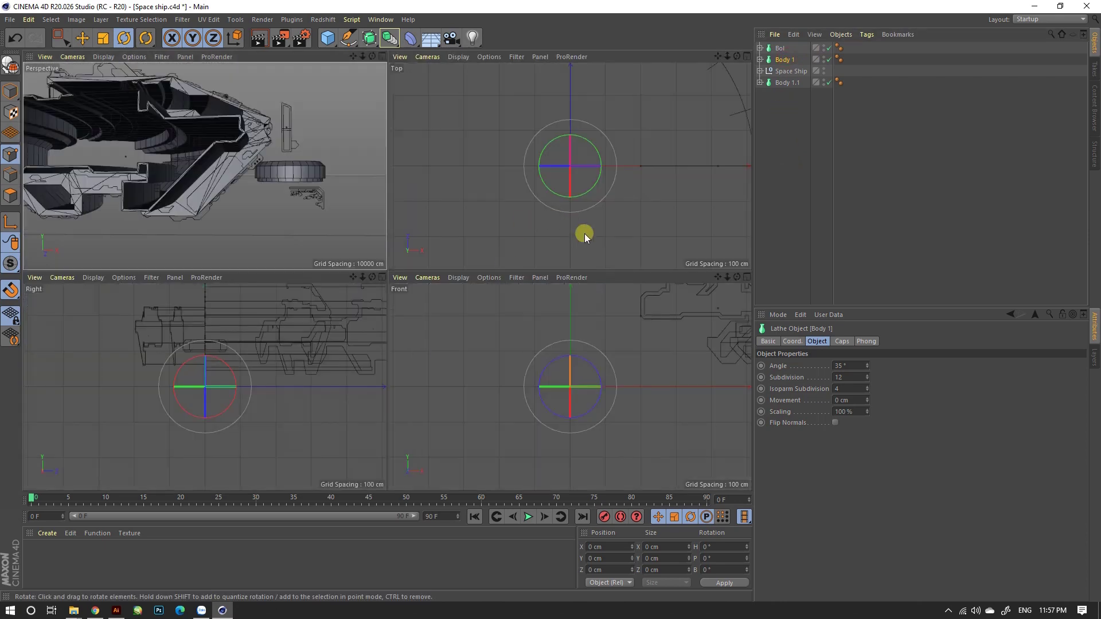
{"action": "middle_click", "coordinate": [332, 361]}
{"action": "scroll", "coordinate": [301, 284], "scroll_direction": "up", "scroll_amount": 3}
{"action": "scroll", "coordinate": [246, 286], "scroll_direction": "up", "scroll_amount": 3}
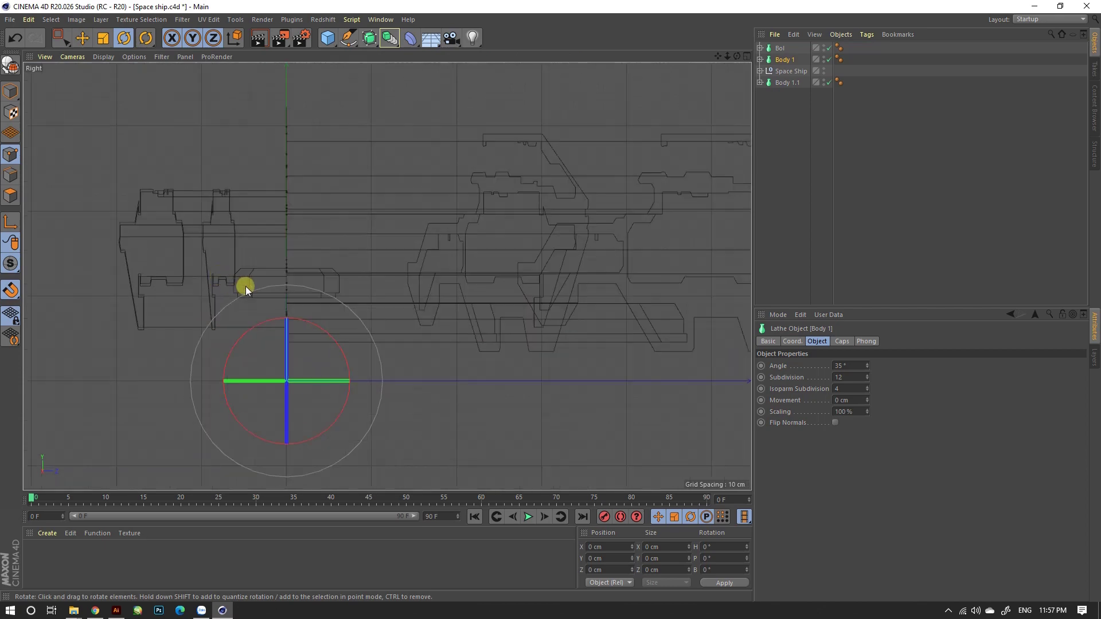
{"action": "scroll", "coordinate": [287, 286], "scroll_direction": "up", "scroll_amount": 3}
{"action": "scroll", "coordinate": [445, 195], "scroll_direction": "down", "scroll_amount": 3}
{"action": "scroll", "coordinate": [376, 232], "scroll_direction": "down", "scroll_amount": 3}
{"action": "scroll", "coordinate": [370, 235], "scroll_direction": "down", "scroll_amount": 2}
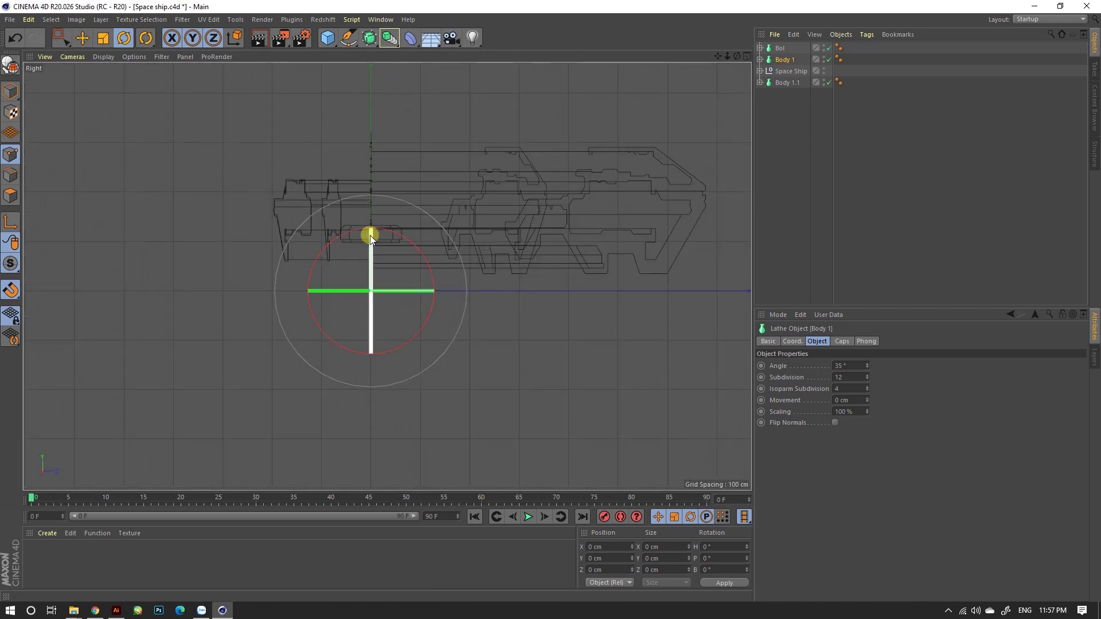
{"action": "middle_click", "coordinate": [370, 235]}
{"action": "middle_click", "coordinate": [557, 304]}
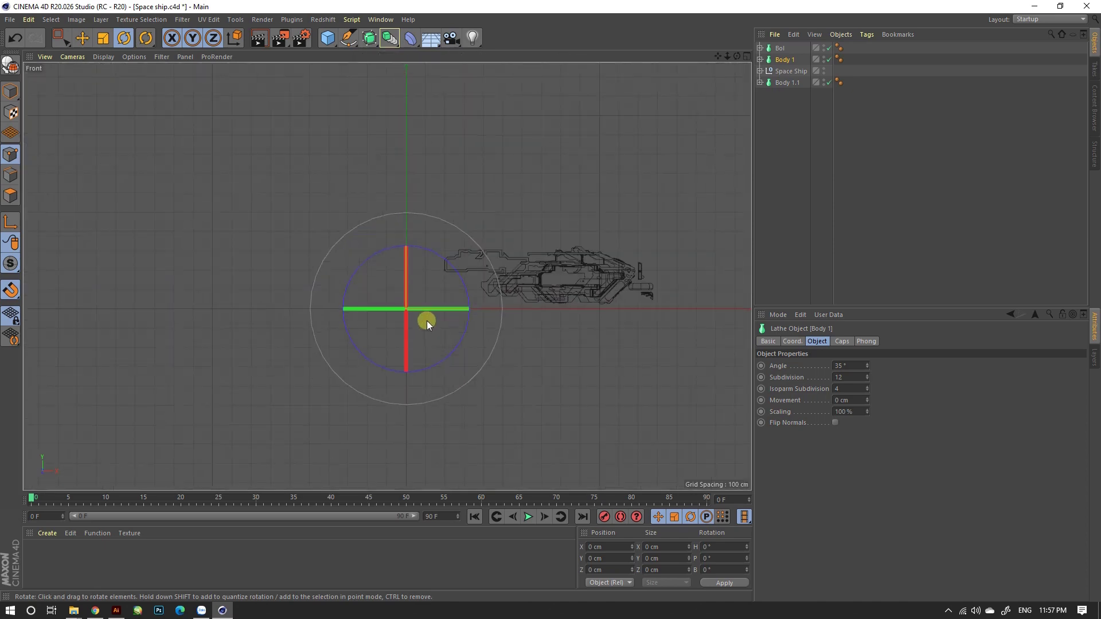
{"action": "middle_click_drag", "start_coordinate": [427, 321], "coordinate": [228, 308]}
{"action": "scroll", "coordinate": [367, 292], "scroll_direction": "up", "scroll_amount": 2}
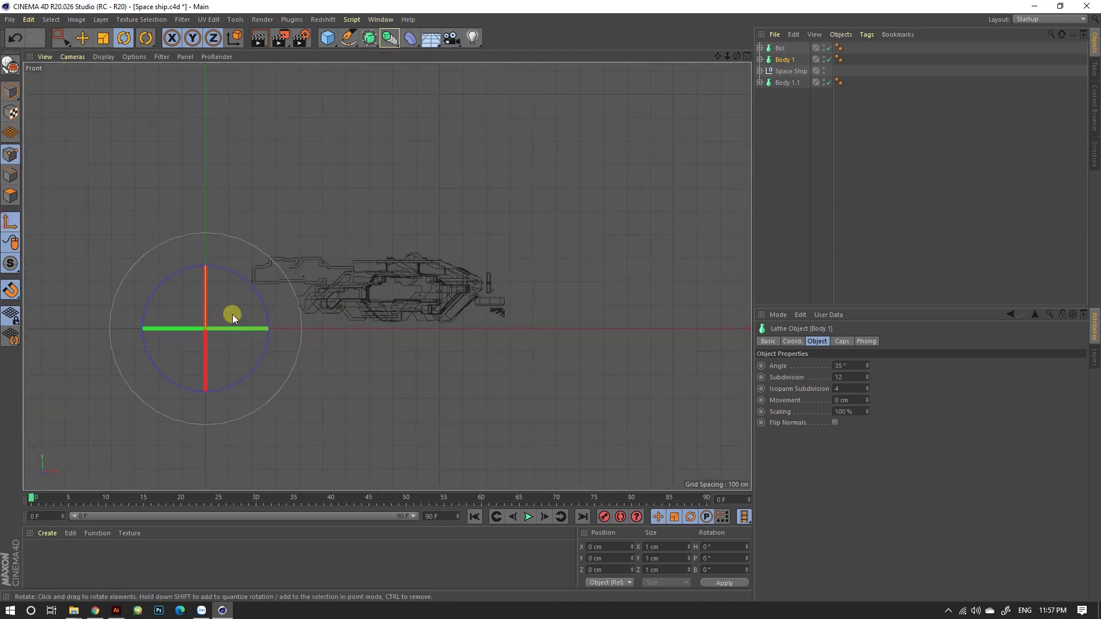
{"action": "key", "text": "e"}
{"action": "left_click_drag", "start_coordinate": [308, 330], "coordinate": [559, 331]}
{"action": "key", "text": "ctrl+z"}
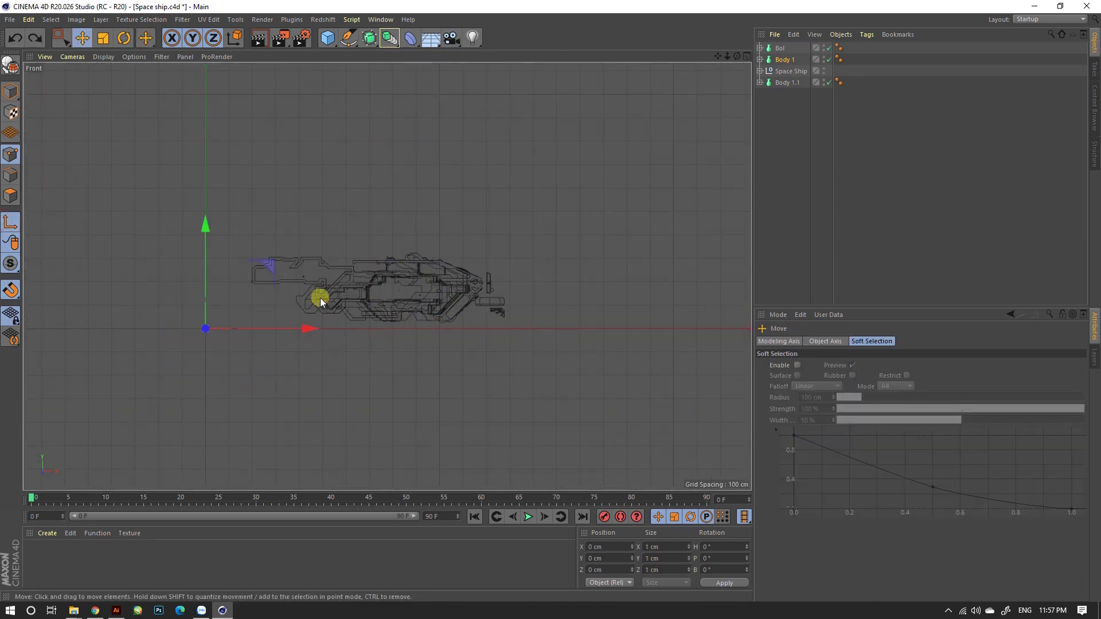
{"action": "mouse_move", "coordinate": [300, 268]}
{"action": "left_mouse_down"}
{"action": "mouse_move", "coordinate": [621, 330]}
{"action": "mouse_move", "coordinate": [555, 232]}
{"action": "left_mouse_up"}
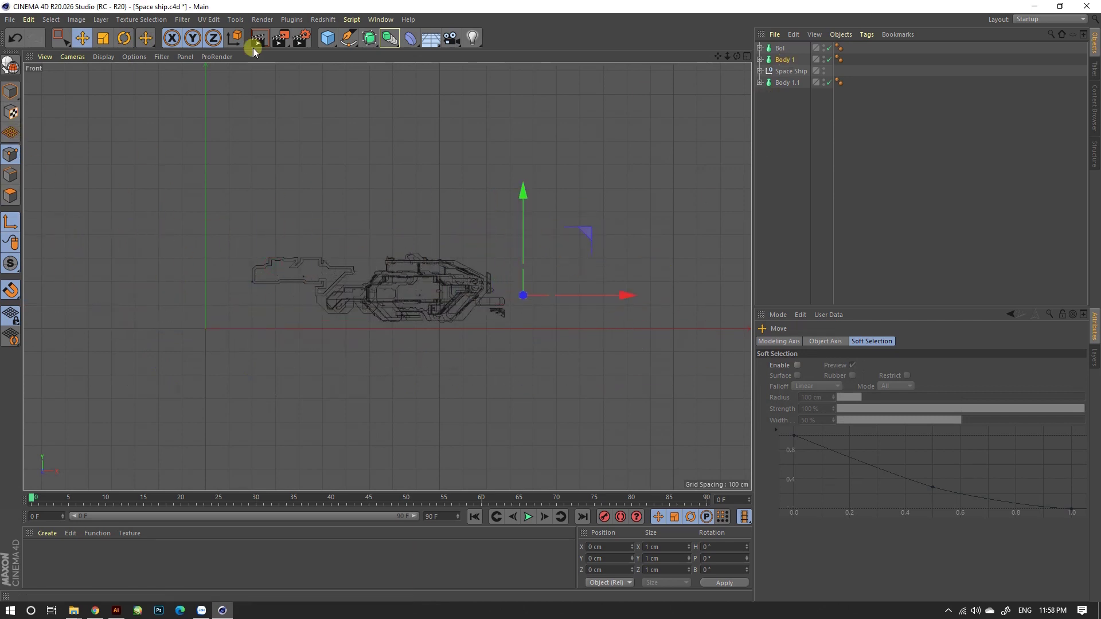
{"action": "left_click", "coordinate": [236, 40]}
{"action": "left_click_drag", "start_coordinate": [267, 267], "coordinate": [304, 267]}
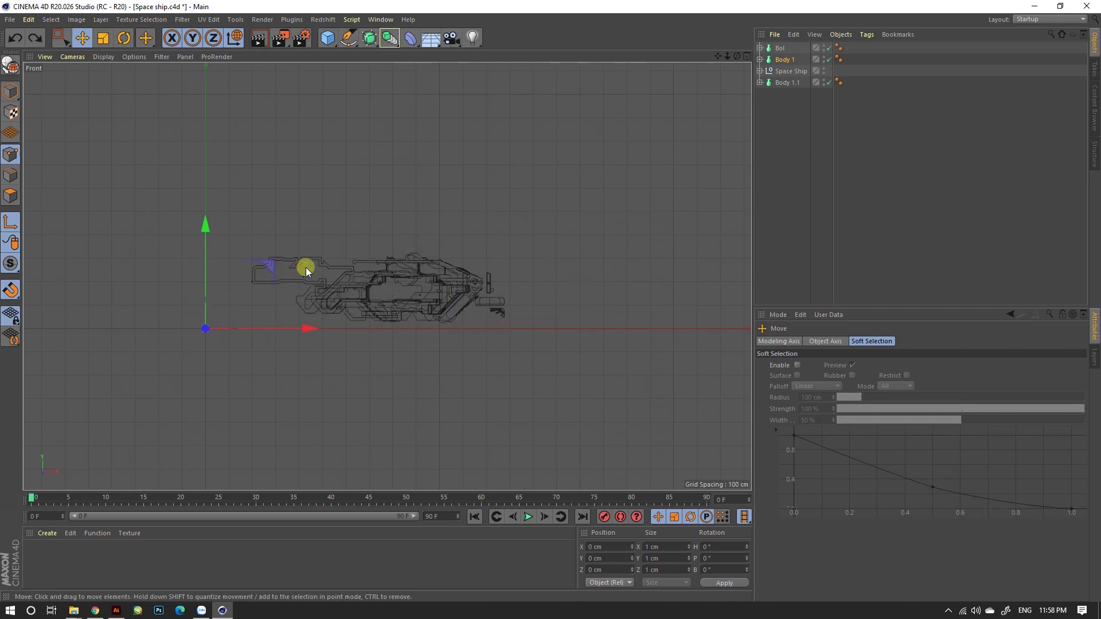
{"action": "middle_click", "coordinate": [349, 215]}
{"action": "left_click_drag", "start_coordinate": [324, 219], "coordinate": [504, 274], "text": "alt"}
{"action": "scroll", "coordinate": [504, 274], "scroll_direction": "down", "scroll_amount": 3}
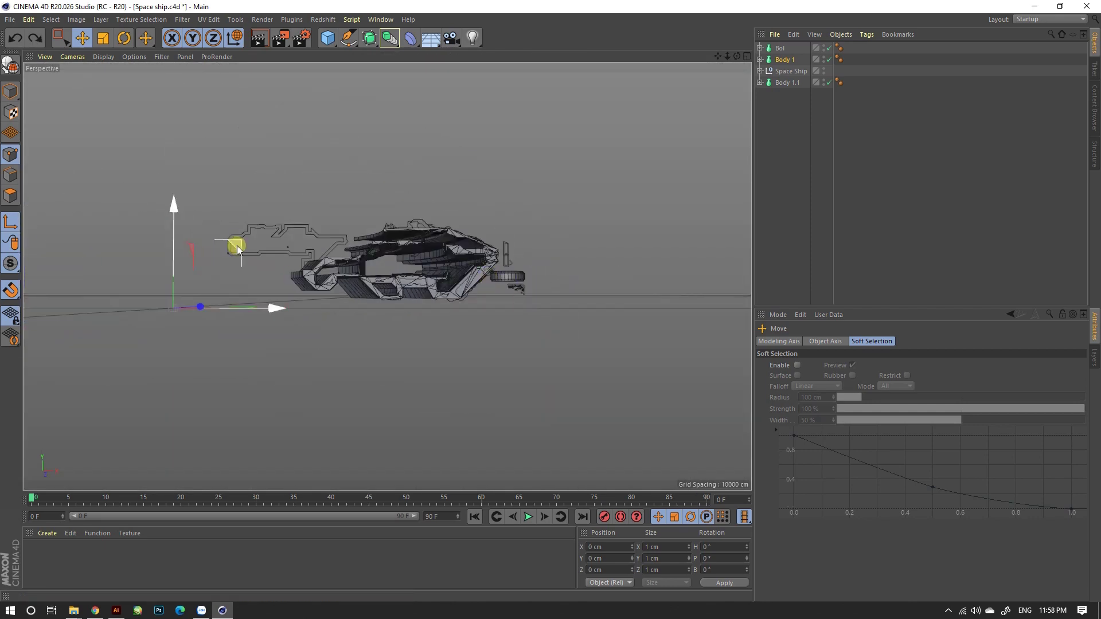
{"action": "left_click_drag", "start_coordinate": [236, 245], "coordinate": [304, 222]}
{"action": "left_click", "coordinate": [783, 59]}
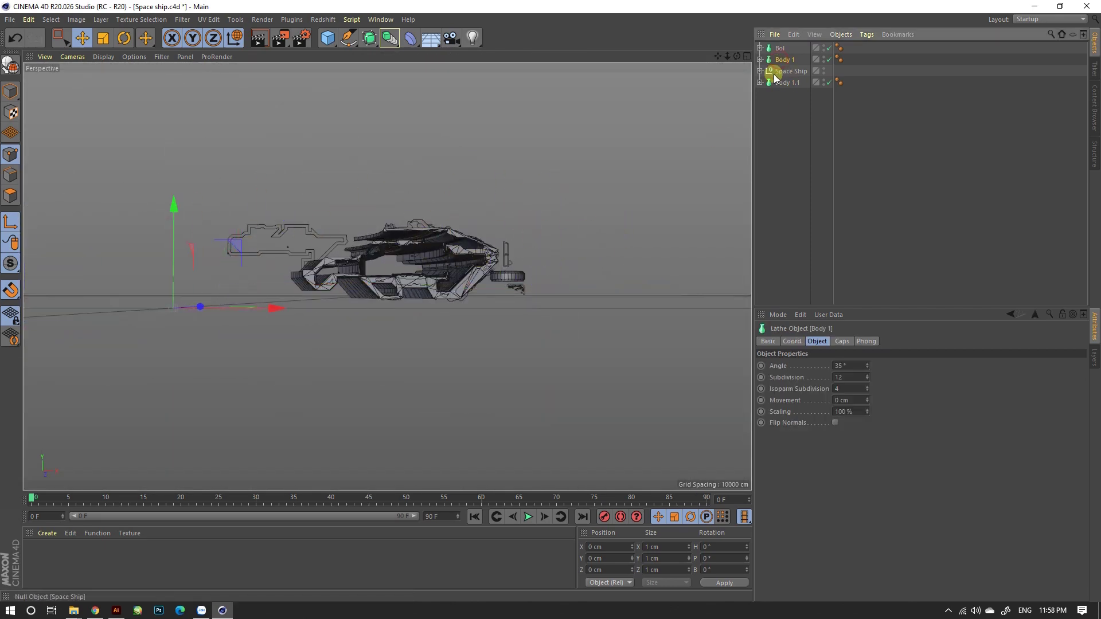
Select the Bol pod for rotation in the full-size Front view.
{"action": "mouse_move", "coordinate": [424, 241]}
{"action": "left_mouse_down", "text": "alt"}
{"action": "mouse_move", "coordinate": [423, 266]}
{"action": "mouse_move", "coordinate": [443, 292]}
{"action": "left_mouse_up", "text": "alt"}
{"action": "left_click", "coordinate": [780, 48]}
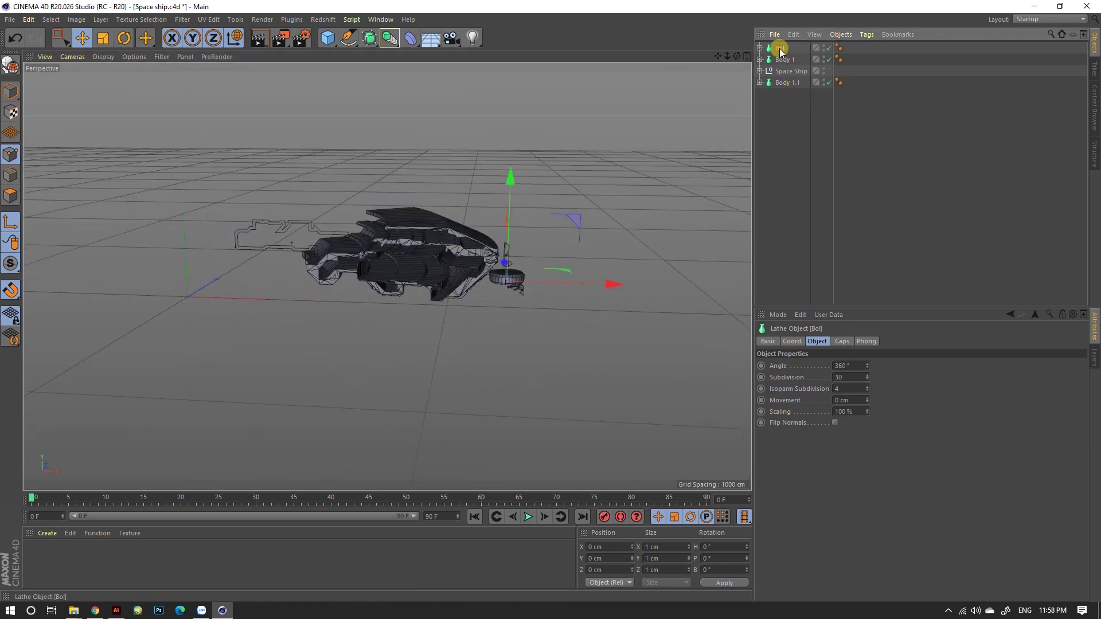
{"action": "scroll", "coordinate": [499, 282], "scroll_direction": "up", "scroll_amount": 2}
{"action": "scroll", "coordinate": [498, 283], "scroll_direction": "up", "scroll_amount": 4}
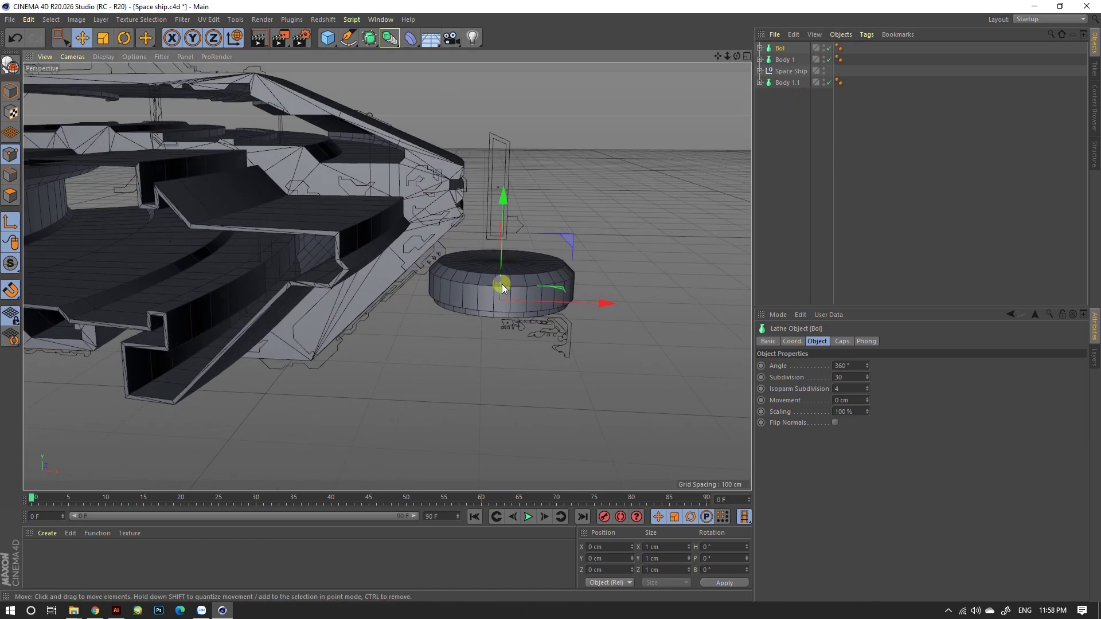
{"action": "mouse_move", "coordinate": [499, 282]}
{"action": "left_mouse_down", "text": "alt"}
{"action": "mouse_move", "coordinate": [424, 342]}
{"action": "mouse_move", "coordinate": [427, 274]}
{"action": "mouse_move", "coordinate": [36, 203]}
{"action": "left_mouse_up", "text": "alt"}
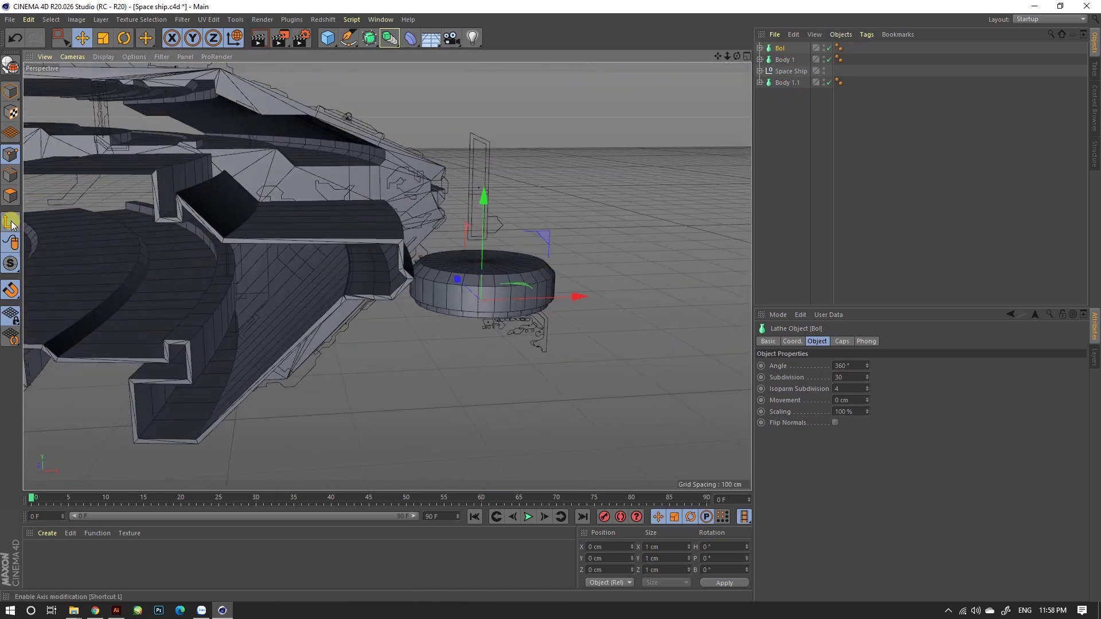
{"action": "key", "text": "r"}
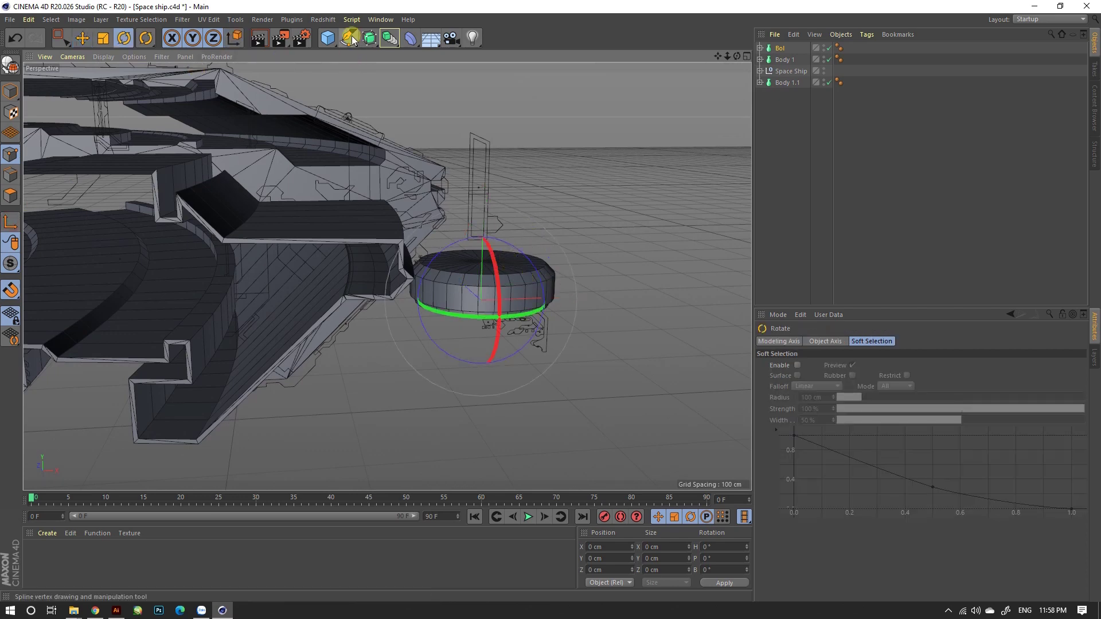
{"action": "middle_click", "coordinate": [528, 278]}
{"action": "middle_click", "coordinate": [633, 394]}
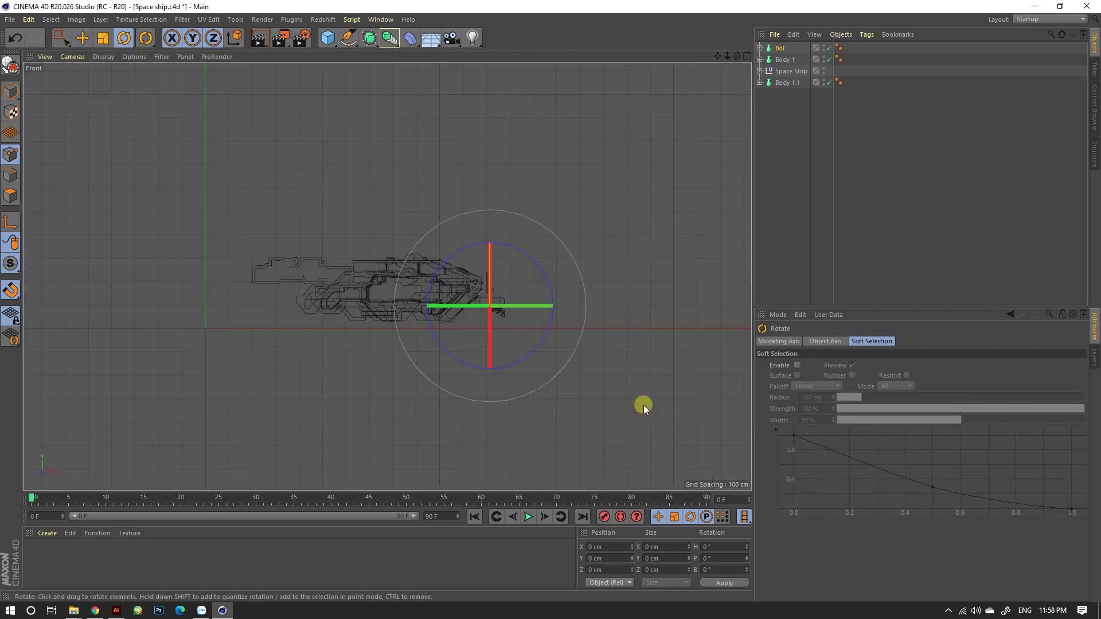
{"action": "scroll", "coordinate": [445, 275], "scroll_direction": "up", "scroll_amount": 5}
{"action": "scroll", "coordinate": [445, 275], "scroll_direction": "up", "scroll_amount": 2}
Bank the Bol pod to -45° in B rotation.
{"action": "left_click_drag", "start_coordinate": [490, 244], "coordinate": [439, 238]}
{"action": "key", "text": "ctrl+z"}
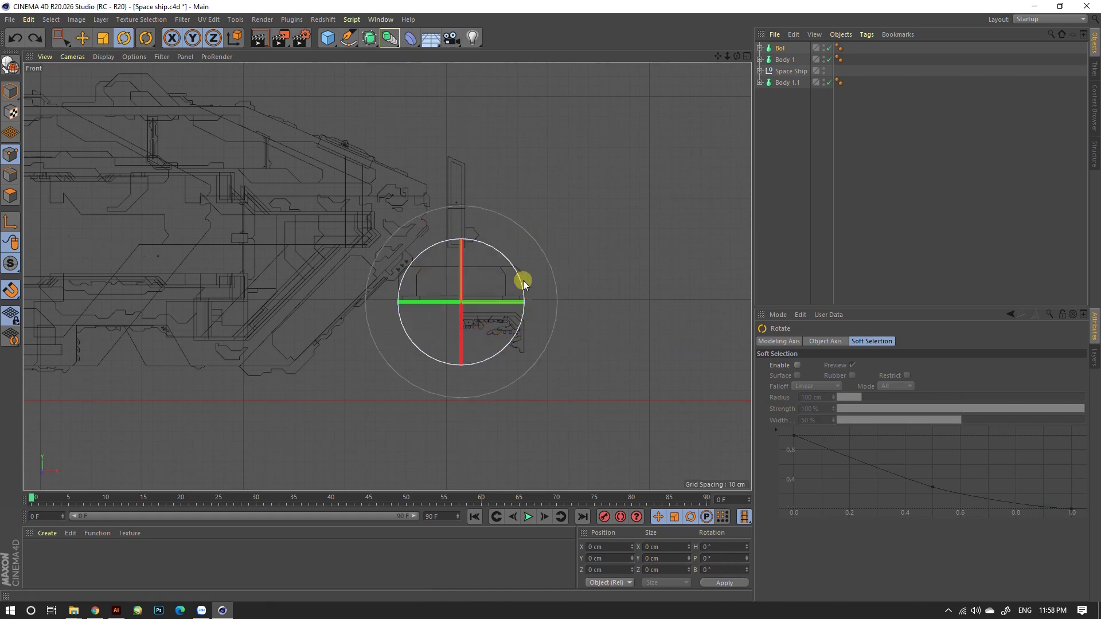
{"action": "left_click_drag", "start_coordinate": [523, 282], "coordinate": [503, 252]}
{"action": "key", "text": "ctrl+z"}
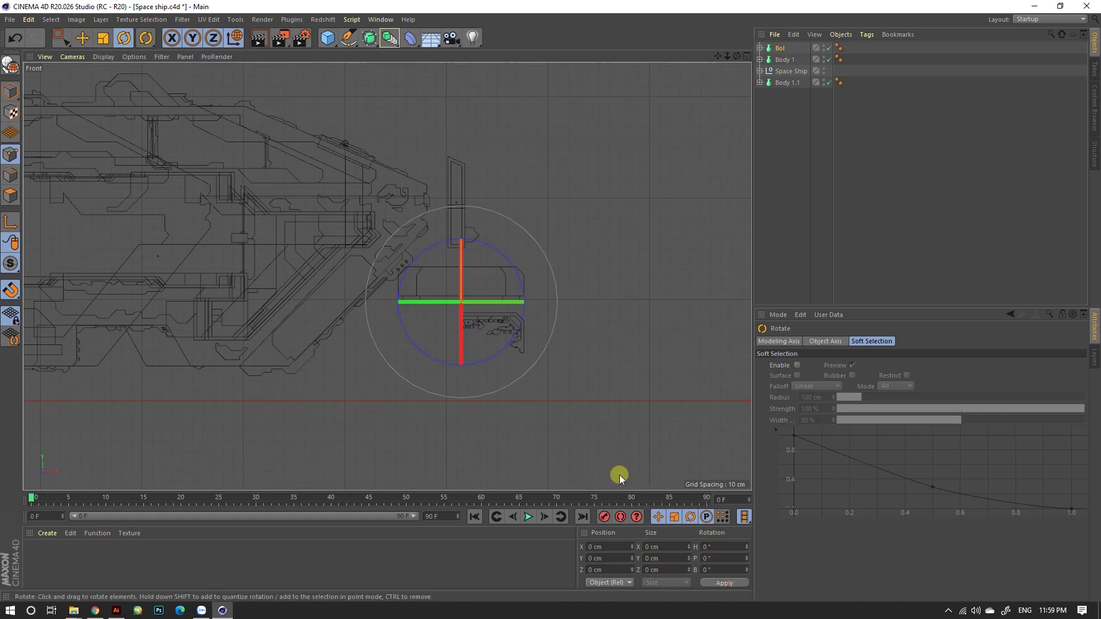
{"action": "left_click_drag", "start_coordinate": [488, 244], "coordinate": [436, 235]}
{"action": "key", "text": "ctrl+z"}
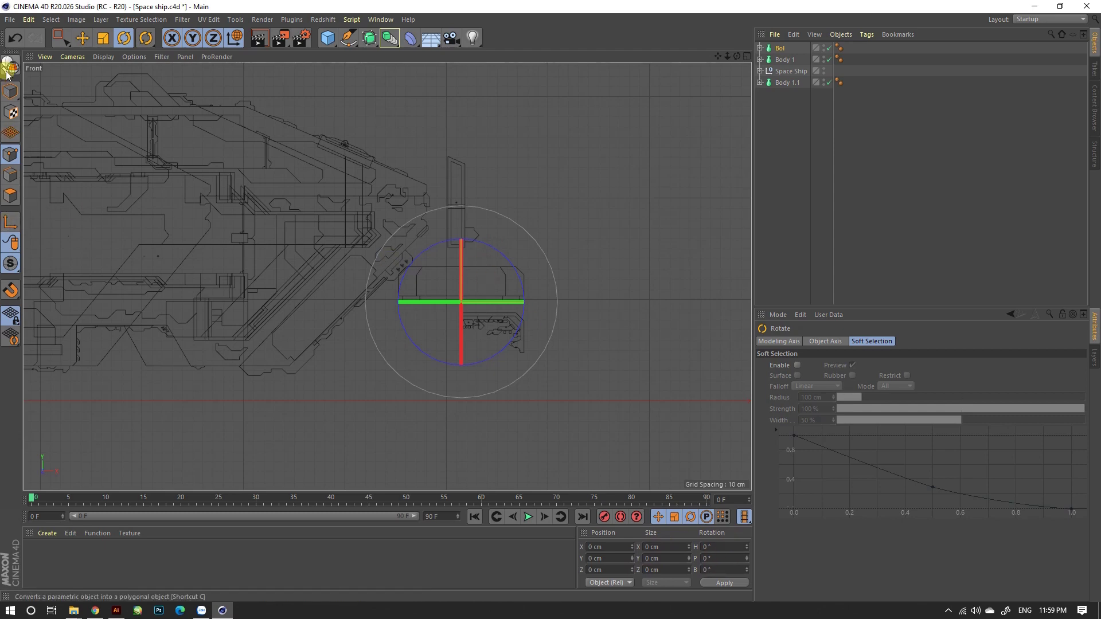
{"action": "left_click", "coordinate": [11, 91]}
{"action": "type", "text": "-45"}
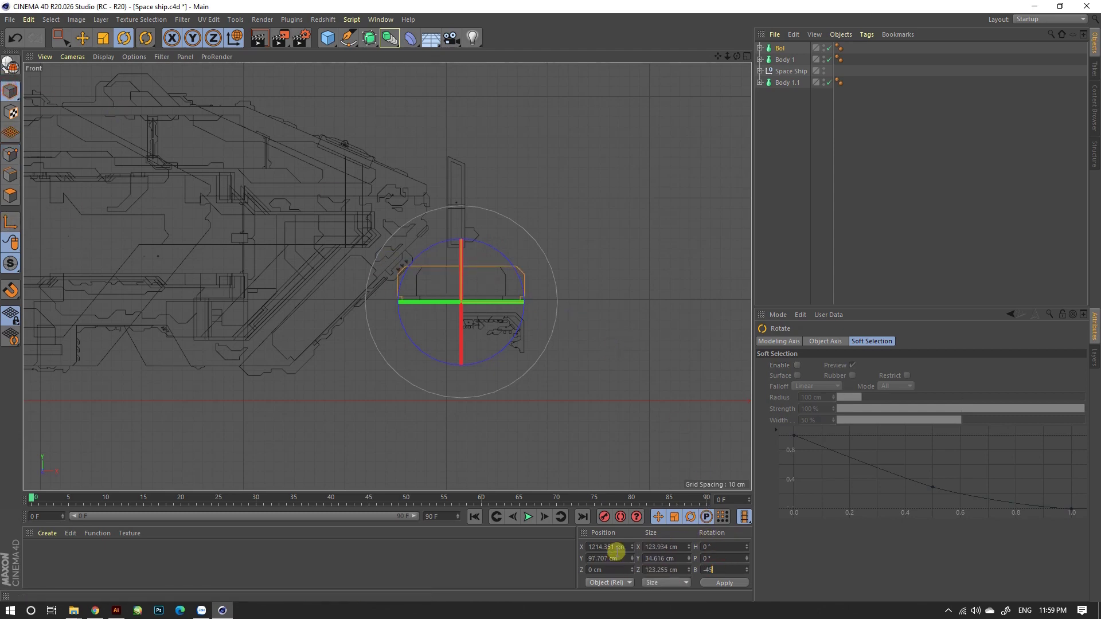
{"action": "key", "text": "Return"}
Try moving the pod along X and toward the hull, undoing the attempts.
{"action": "scroll", "coordinate": [369, 239], "scroll_direction": "up", "scroll_amount": 2}
{"action": "scroll", "coordinate": [504, 266], "scroll_direction": "up", "scroll_amount": 2}
{"action": "scroll", "coordinate": [493, 258], "scroll_direction": "up", "scroll_amount": 2}
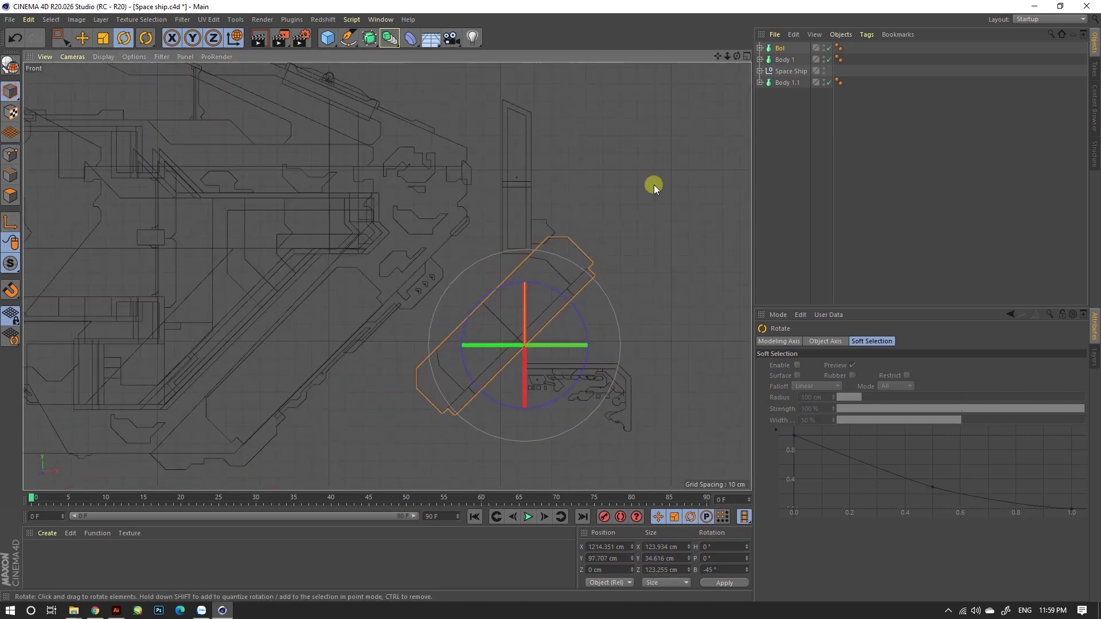
{"action": "middle_click_drag", "start_coordinate": [654, 184], "coordinate": [630, 222], "text": "alt"}
{"action": "key", "text": "e"}
{"action": "left_click_drag", "start_coordinate": [634, 243], "coordinate": [456, 253]}
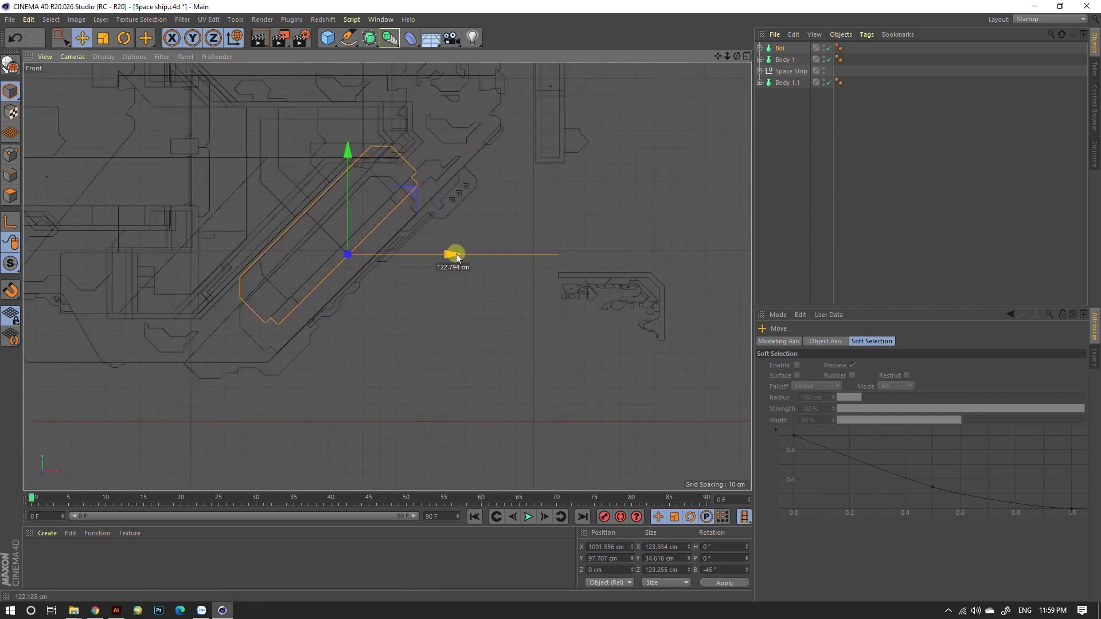
{"action": "scroll", "coordinate": [371, 171], "scroll_direction": "up", "scroll_amount": 3}
{"action": "scroll", "coordinate": [174, 335], "scroll_direction": "up", "scroll_amount": 1}
{"action": "left_click_drag", "start_coordinate": [310, 335], "coordinate": [503, 211]}
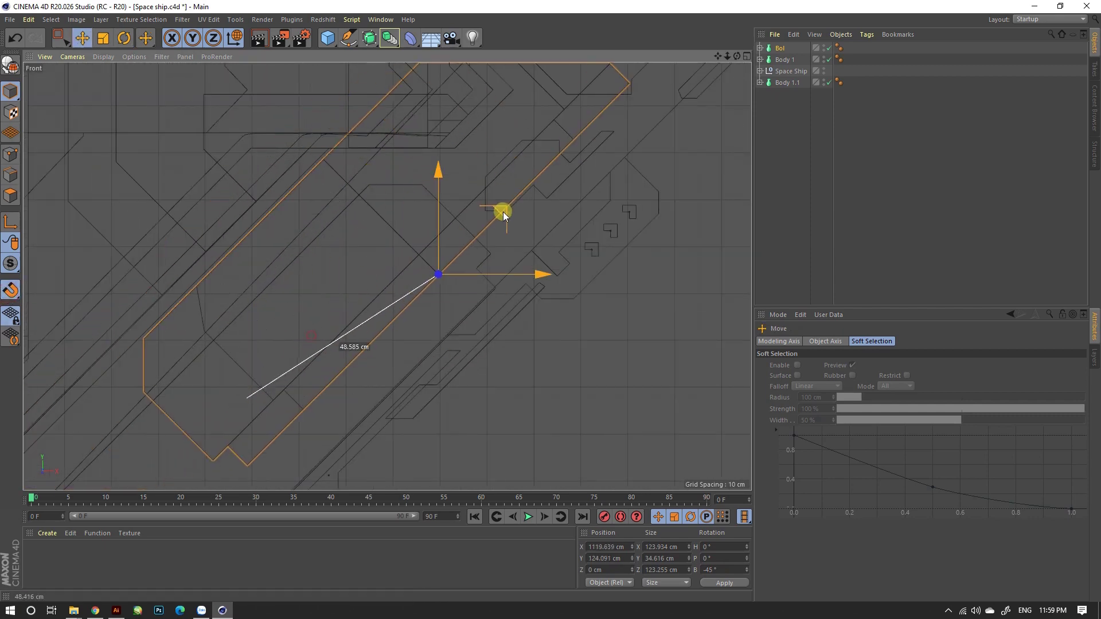
{"action": "key", "text": "ctrl+z"}
{"action": "mouse_move", "coordinate": [326, 335]}
{"action": "left_mouse_down"}
{"action": "mouse_move", "coordinate": [543, 150]}
{"action": "mouse_move", "coordinate": [503, 152]}
{"action": "mouse_move", "coordinate": [507, 141]}
{"action": "left_mouse_up"}
{"action": "key", "text": "ctrl+z"}
Slide the pod along its own tilted axes onto the hull's diagonal nose section.
{"action": "key", "text": "w"}
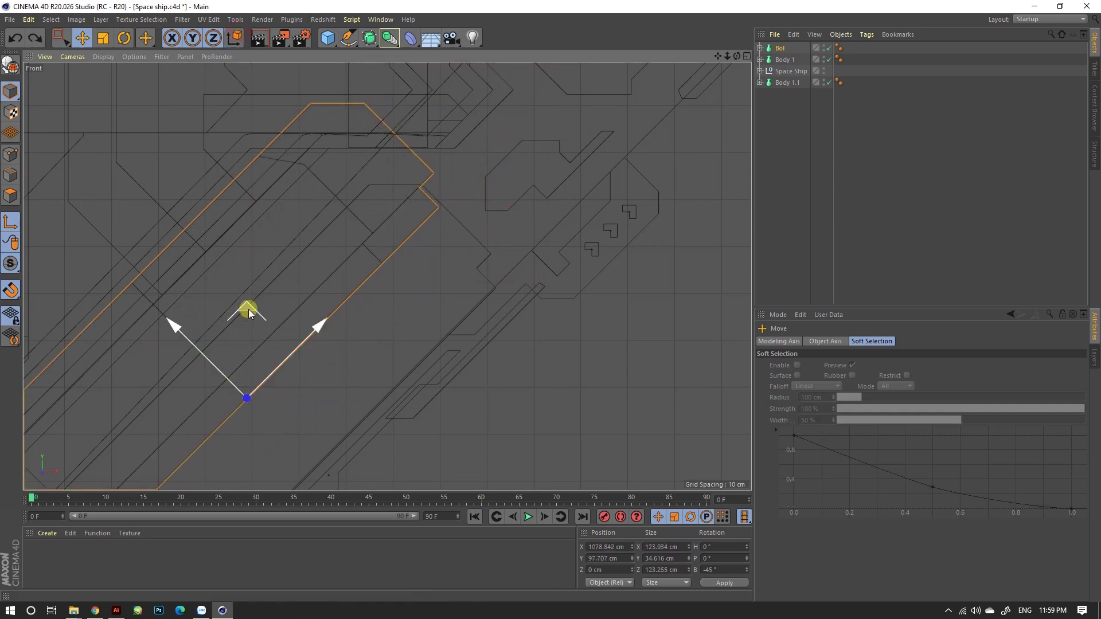
{"action": "left_click_drag", "start_coordinate": [248, 312], "coordinate": [445, 139]}
{"action": "scroll", "coordinate": [573, 286], "scroll_direction": "down", "scroll_amount": 3}
{"action": "scroll", "coordinate": [439, 281], "scroll_direction": "down", "scroll_amount": 2}
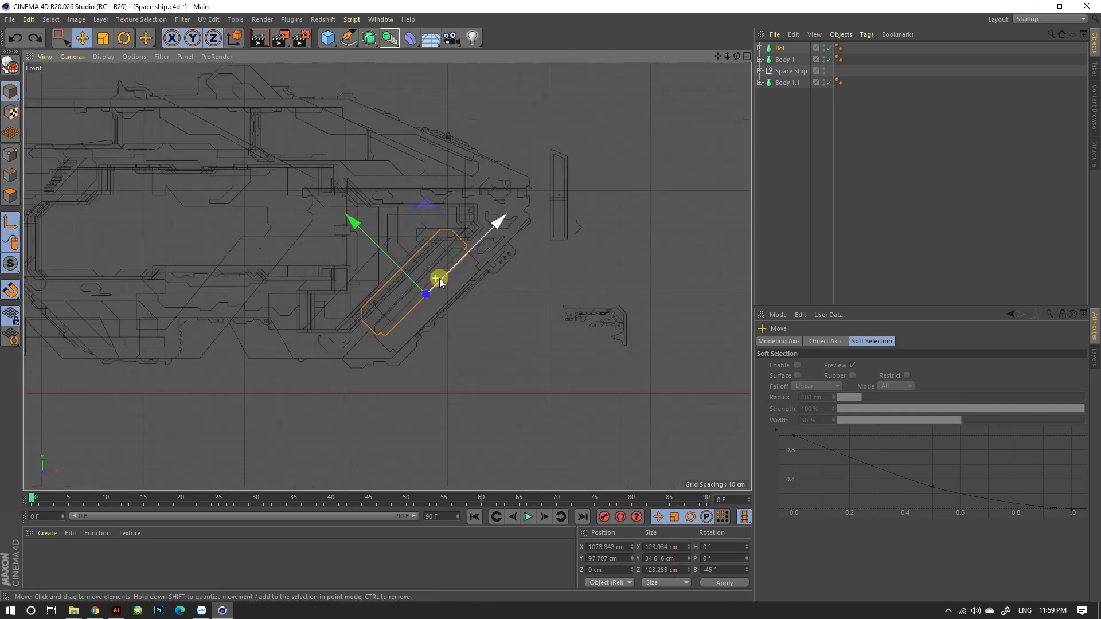
{"action": "scroll", "coordinate": [440, 281], "scroll_direction": "up", "scroll_amount": 3}
{"action": "left_click", "coordinate": [760, 49]}
Make a polygon copy of the Bol lathe and move it up-right.
{"action": "right_click", "coordinate": [773, 51]}
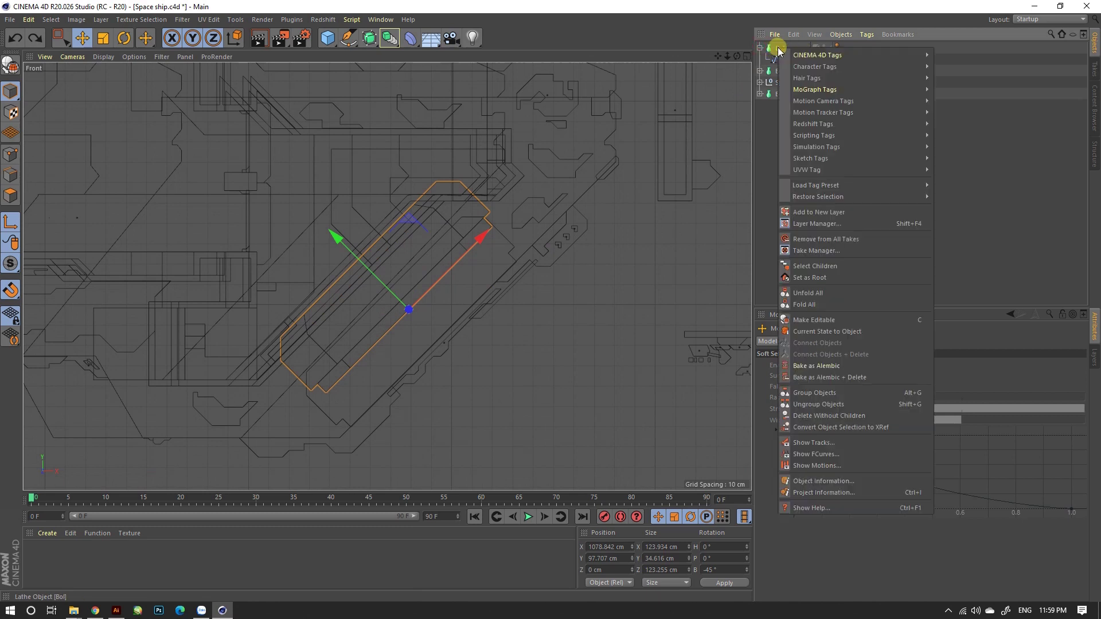
{"action": "left_click", "coordinate": [800, 318]}
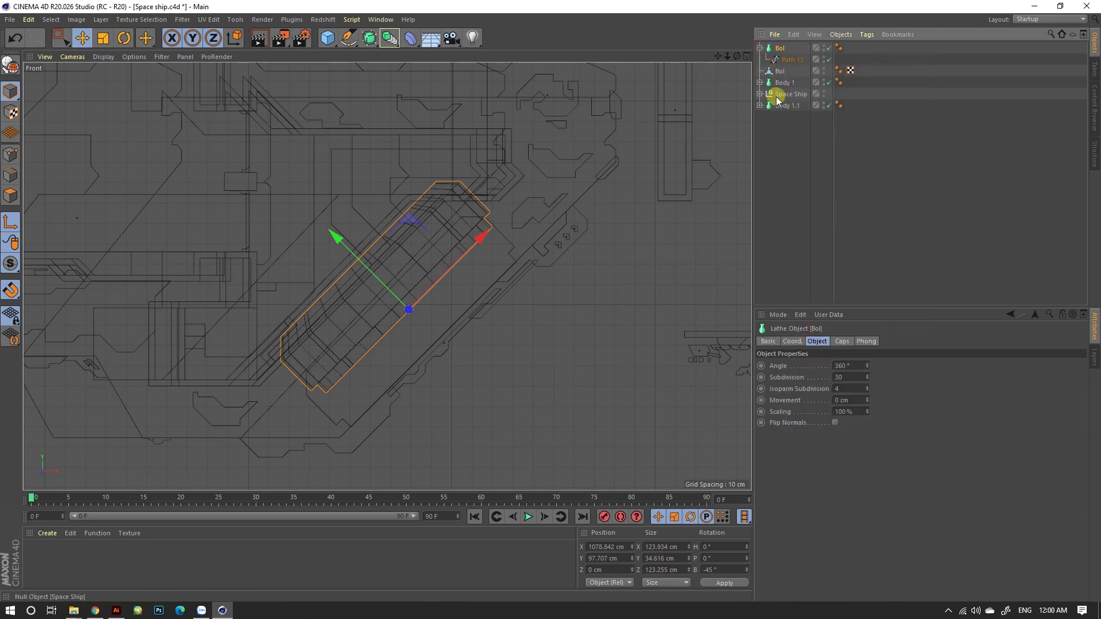
{"action": "key", "text": "Delete"}
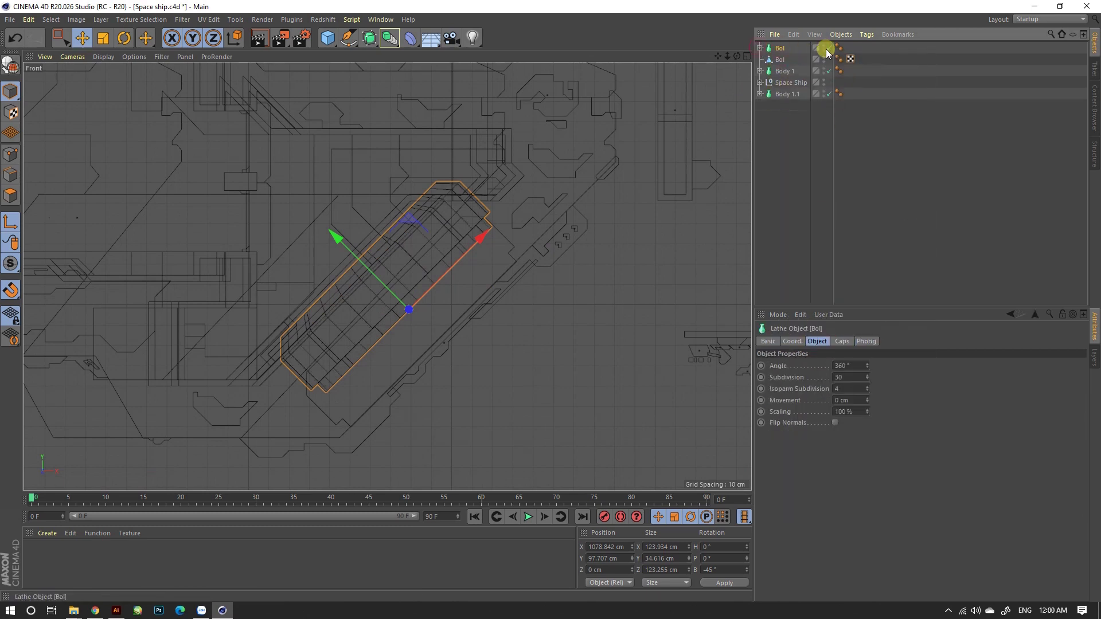
{"action": "left_click", "coordinate": [778, 59]}
{"action": "mouse_move", "coordinate": [445, 256]}
{"action": "left_mouse_down"}
{"action": "mouse_move", "coordinate": [499, 128]}
{"action": "mouse_move", "coordinate": [513, 169]}
{"action": "left_mouse_up"}
{"action": "middle_click", "coordinate": [522, 270]}
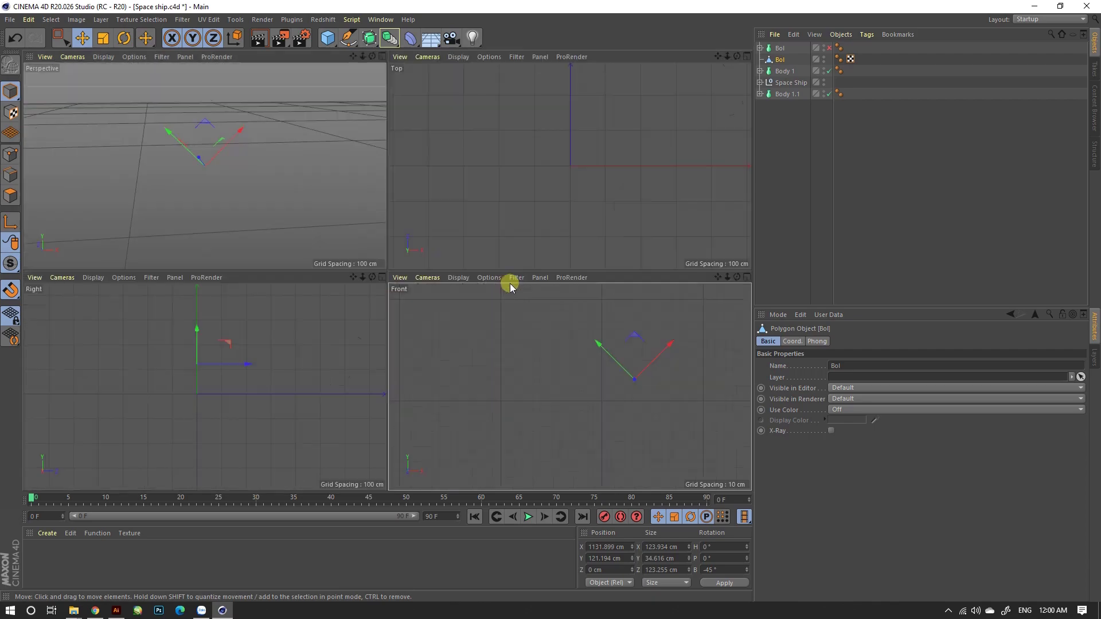
{"action": "middle_click", "coordinate": [244, 194]}
{"action": "mouse_move", "coordinate": [245, 195]}
{"action": "left_mouse_down", "text": "alt"}
{"action": "mouse_move", "coordinate": [304, 262]}
{"action": "mouse_move", "coordinate": [229, 254]}
{"action": "mouse_move", "coordinate": [205, 269]}
{"action": "mouse_move", "coordinate": [155, 256]}
{"action": "mouse_move", "coordinate": [216, 224]}
{"action": "mouse_move", "coordinate": [325, 279]}
{"action": "mouse_move", "coordinate": [214, 291]}
{"action": "mouse_move", "coordinate": [611, 310]}
{"action": "mouse_move", "coordinate": [504, 298]}
{"action": "mouse_move", "coordinate": [467, 307]}
{"action": "mouse_move", "coordinate": [632, 249]}
{"action": "left_mouse_up", "text": "alt"}
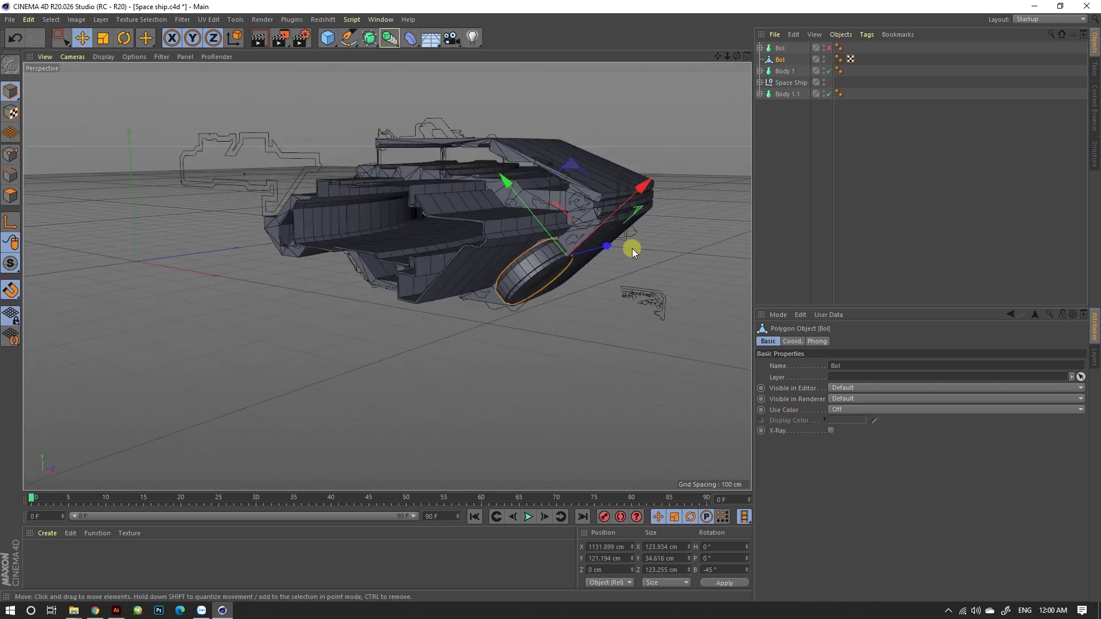
Toggle world/object coordinates and test-rotate Body 1, undoing it, then select Bol.
{"action": "left_click", "coordinate": [784, 71]}
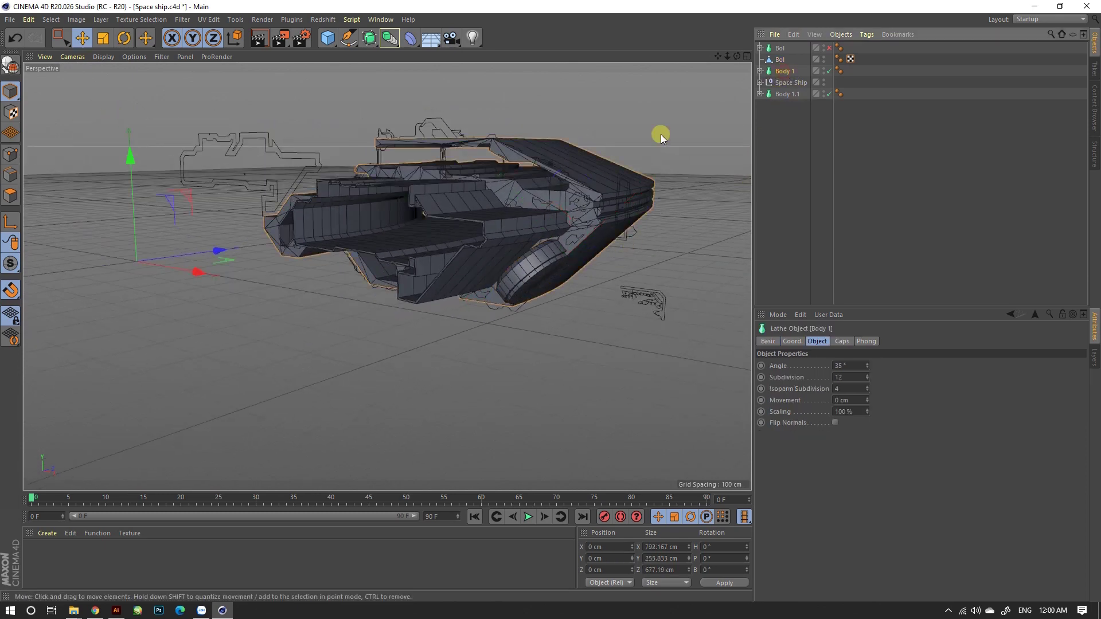
{"action": "left_click", "coordinate": [235, 43]}
{"action": "key", "text": "r"}
{"action": "left_click_drag", "start_coordinate": [138, 273], "coordinate": [152, 273]}
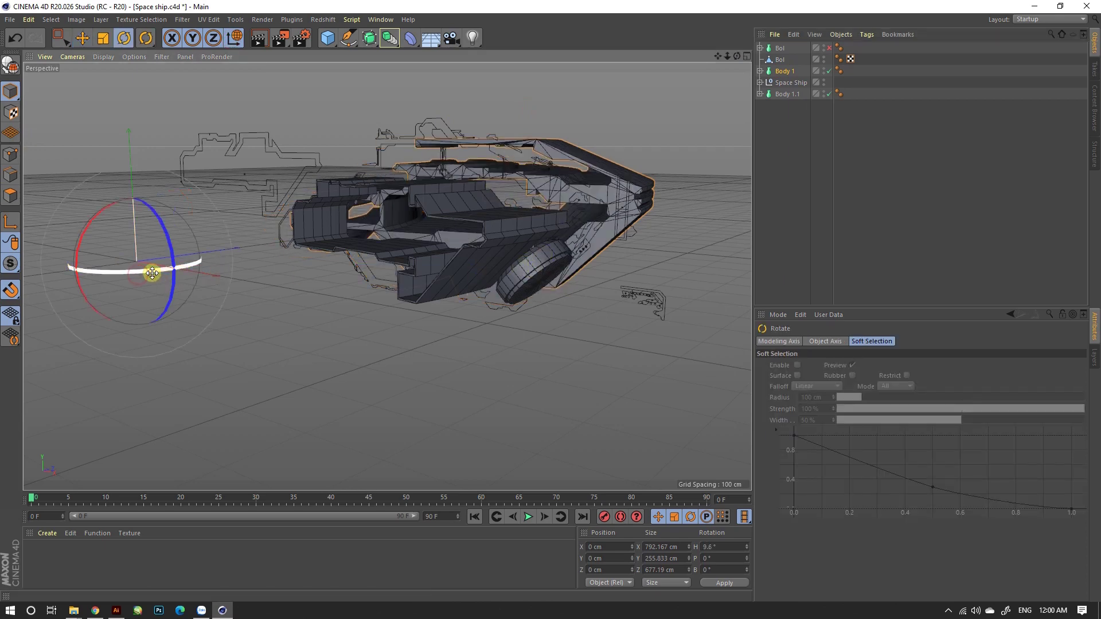
{"action": "key", "text": "ctrl+z"}
{"action": "left_click", "coordinate": [780, 59]}
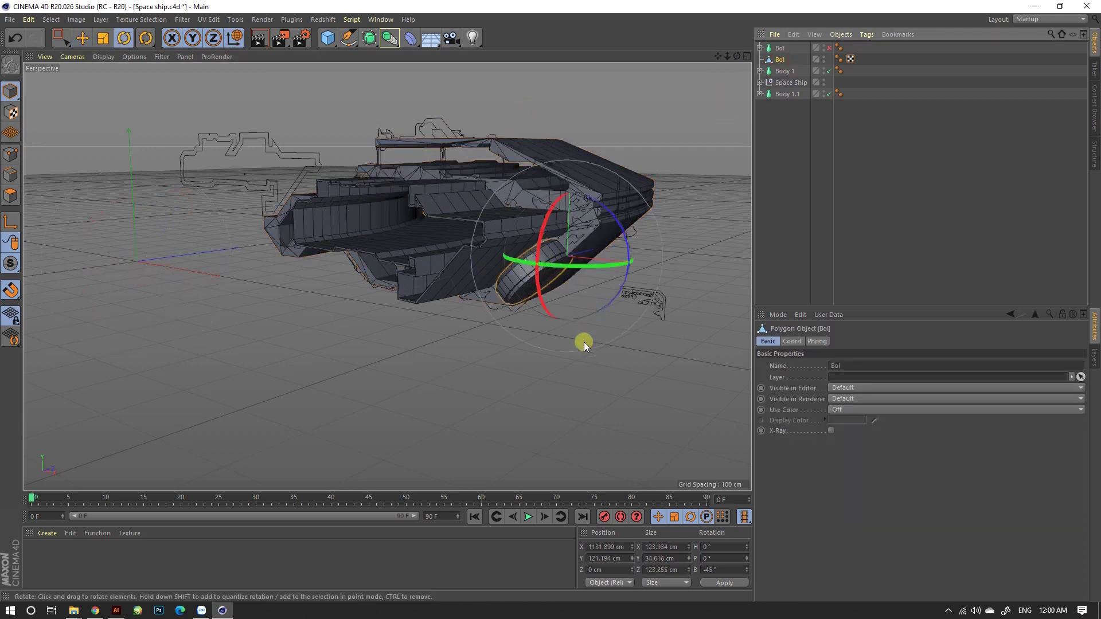
{"action": "left_click", "coordinate": [784, 71]}
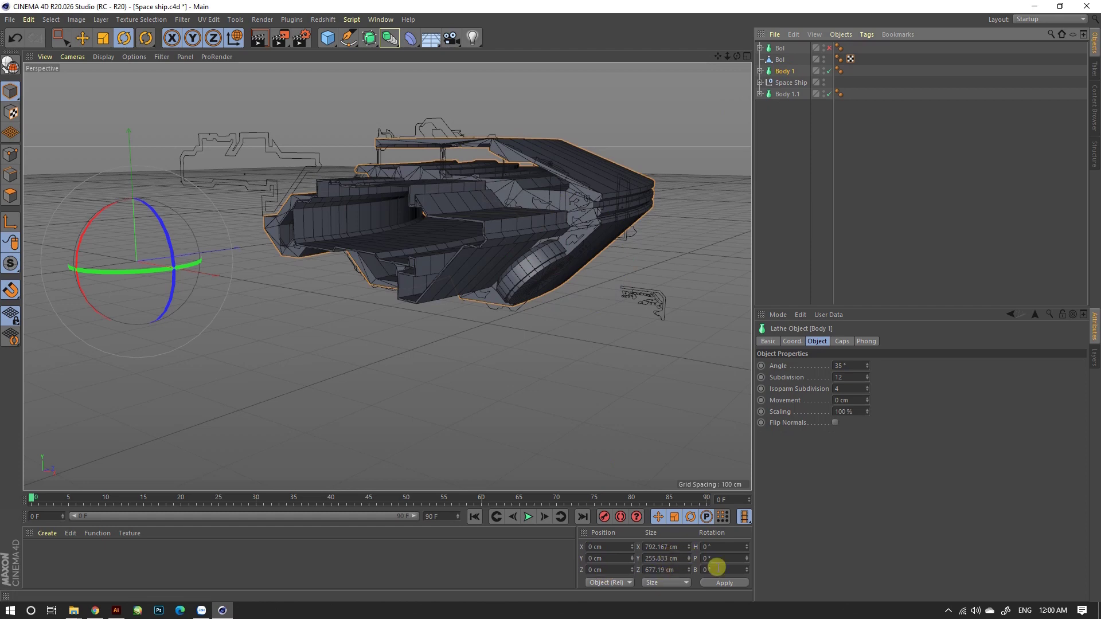
{"action": "left_click", "coordinate": [548, 254]}
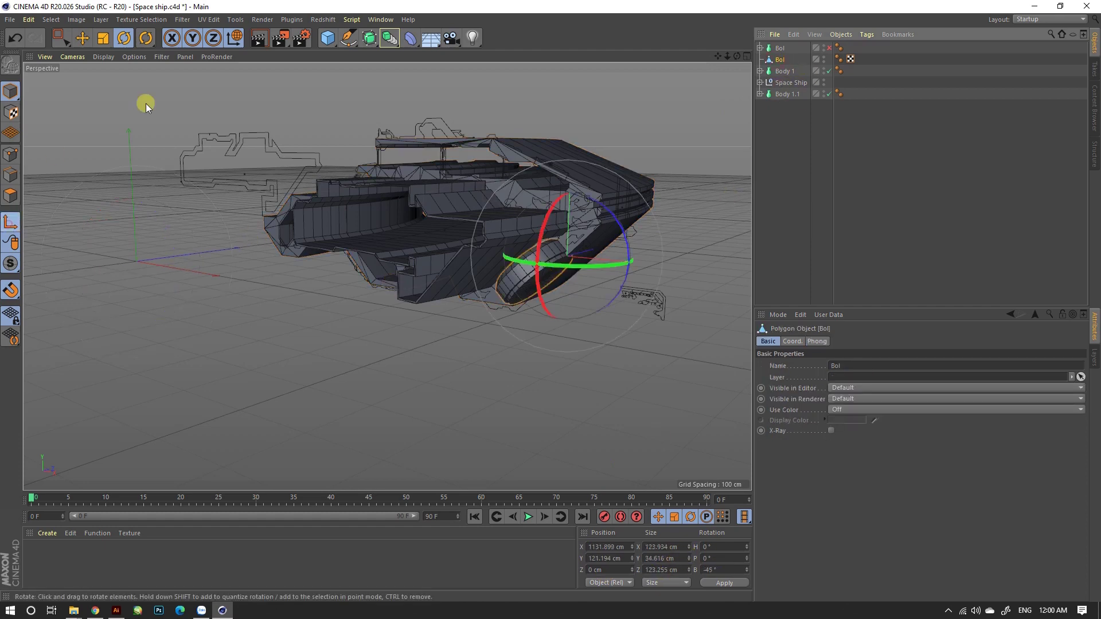
Snap Bol's pivot to the world origin and swing the pod 5.2° in heading.
{"action": "left_click", "coordinate": [10, 223]}
{"action": "key", "text": "e"}
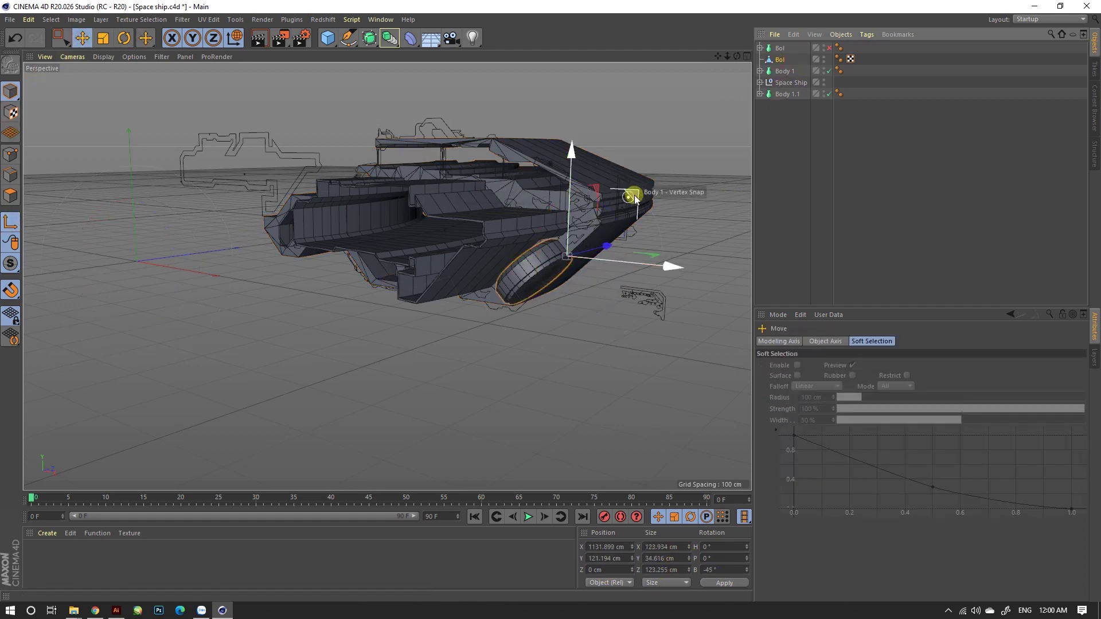
{"action": "left_click_drag", "start_coordinate": [631, 192], "coordinate": [174, 202]}
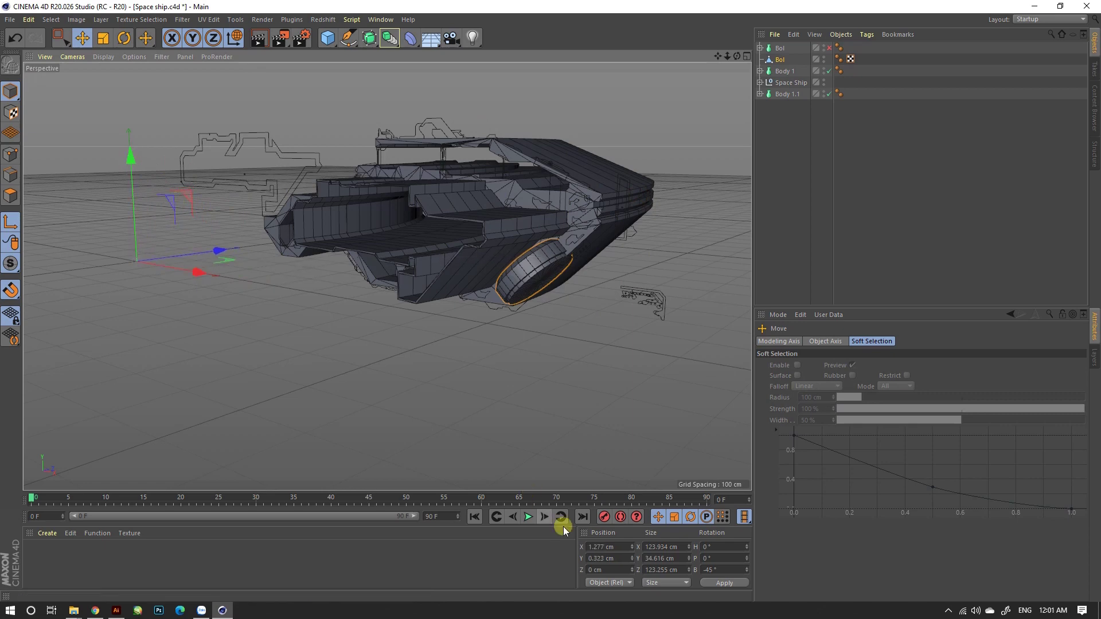
{"action": "left_click", "coordinate": [600, 546]}
{"action": "type", "text": "0"}
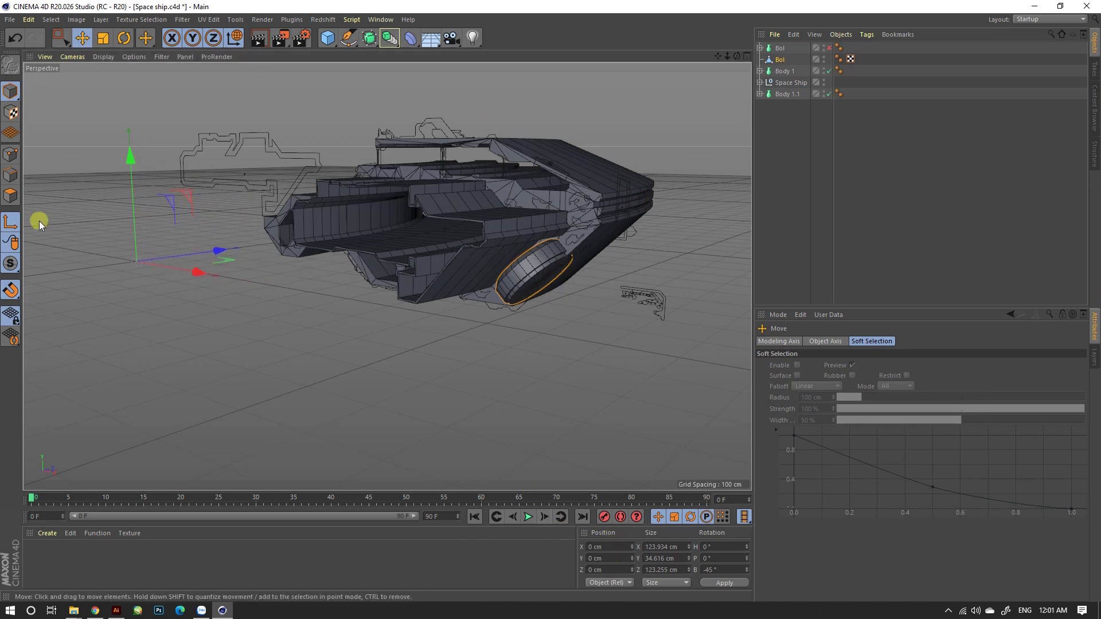
{"action": "left_click", "coordinate": [11, 223]}
{"action": "key", "text": "r"}
{"action": "mouse_move", "coordinate": [153, 270]}
{"action": "left_mouse_down"}
{"action": "mouse_move", "coordinate": [280, 225]}
{"action": "mouse_move", "coordinate": [399, 259]}
{"action": "mouse_move", "coordinate": [363, 233]}
{"action": "mouse_move", "coordinate": [422, 227]}
{"action": "left_mouse_up"}
In the Top view, rotate a copy of the Bol pod further along the hull.
{"action": "middle_click", "coordinate": [422, 227]}
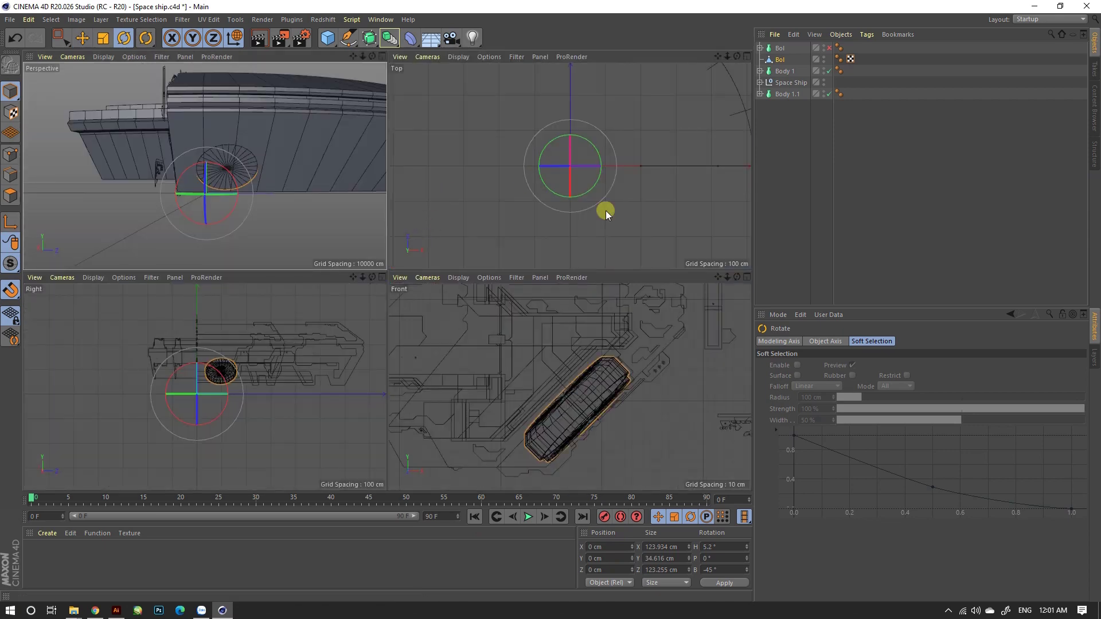
{"action": "middle_click", "coordinate": [545, 173]}
{"action": "scroll", "coordinate": [469, 267], "scroll_direction": "up", "scroll_amount": 3}
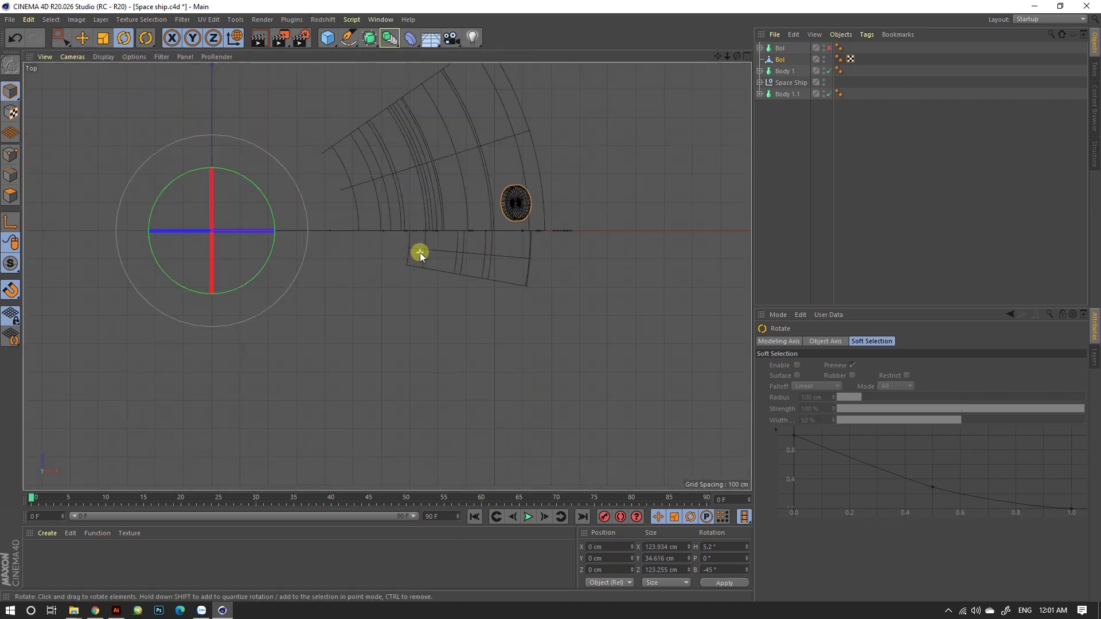
{"action": "scroll", "coordinate": [424, 276], "scroll_direction": "down", "scroll_amount": 3}
{"action": "scroll", "coordinate": [507, 229], "scroll_direction": "up", "scroll_amount": 2}
{"action": "mouse_move", "coordinate": [382, 243]}
{"action": "left_mouse_down"}
{"action": "mouse_move", "coordinate": [373, 219]}
{"action": "mouse_move", "coordinate": [393, 249]}
{"action": "mouse_move", "coordinate": [294, 245]}
{"action": "mouse_move", "coordinate": [531, 270]}
{"action": "left_mouse_up"}
{"action": "left_click", "coordinate": [779, 71]}
Nest Bol under Bol.1 and expand Body 1 to show its spline.
{"action": "middle_click", "coordinate": [394, 249]}
{"action": "middle_click", "coordinate": [343, 228]}
{"action": "right_click_drag", "start_coordinate": [531, 271], "coordinate": [447, 291], "text": "alt"}
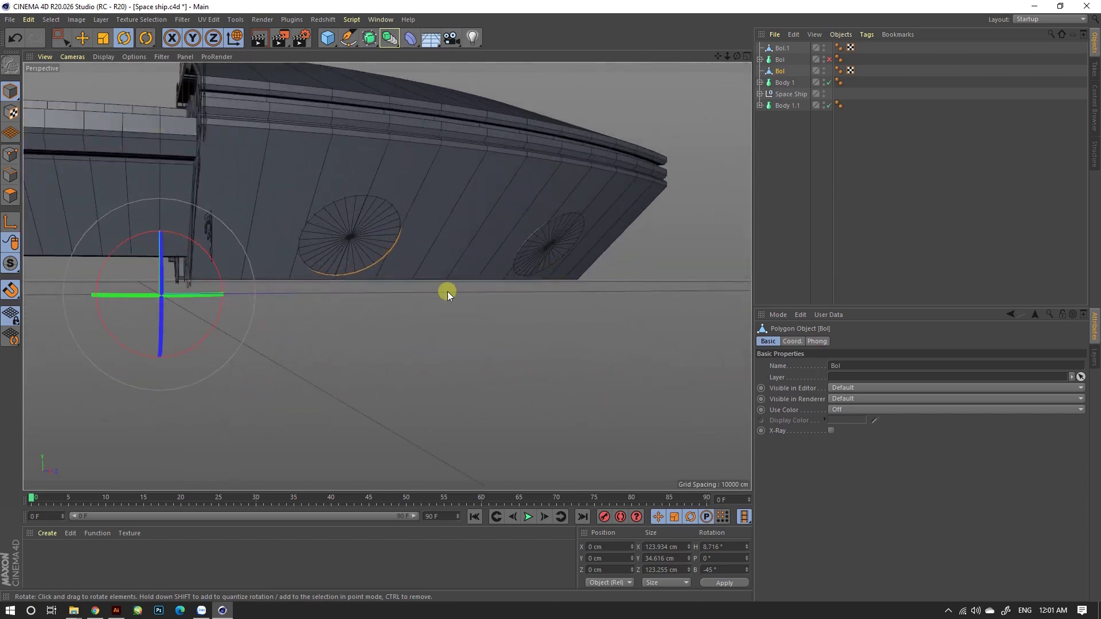
{"action": "mouse_move", "coordinate": [358, 238]}
{"action": "left_mouse_down", "text": "alt"}
{"action": "mouse_move", "coordinate": [195, 245]}
{"action": "mouse_move", "coordinate": [333, 265]}
{"action": "mouse_move", "coordinate": [452, 261]}
{"action": "left_mouse_up", "text": "alt"}
{"action": "right_click_drag", "start_coordinate": [452, 262], "coordinate": [437, 136], "text": "alt"}
{"action": "left_click_drag", "start_coordinate": [781, 48], "coordinate": [778, 67]}
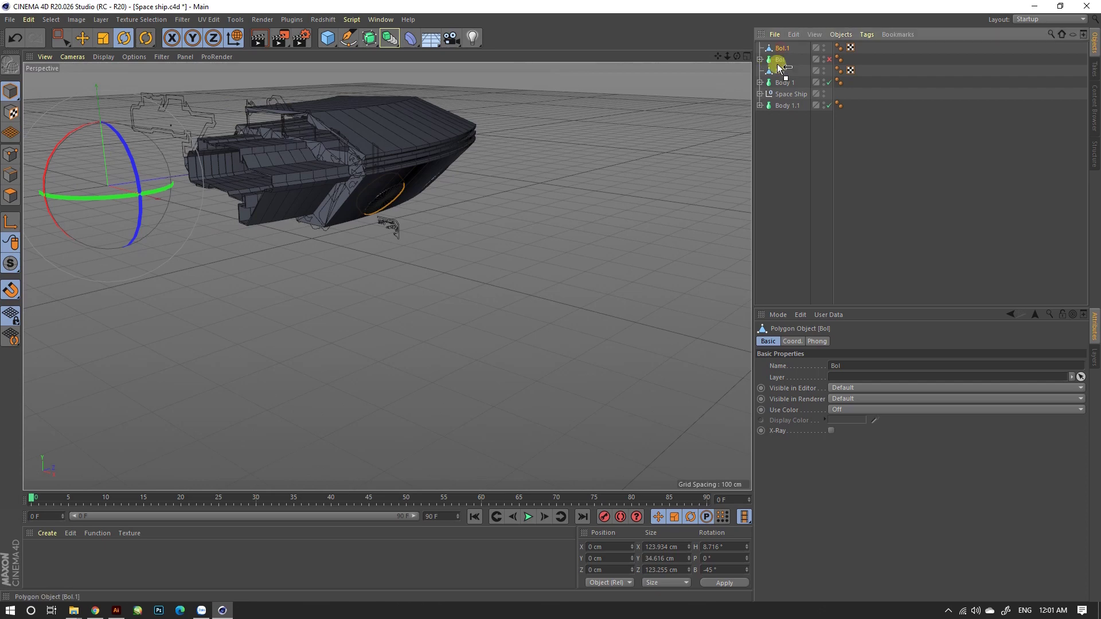
{"action": "left_click", "coordinate": [783, 83]}
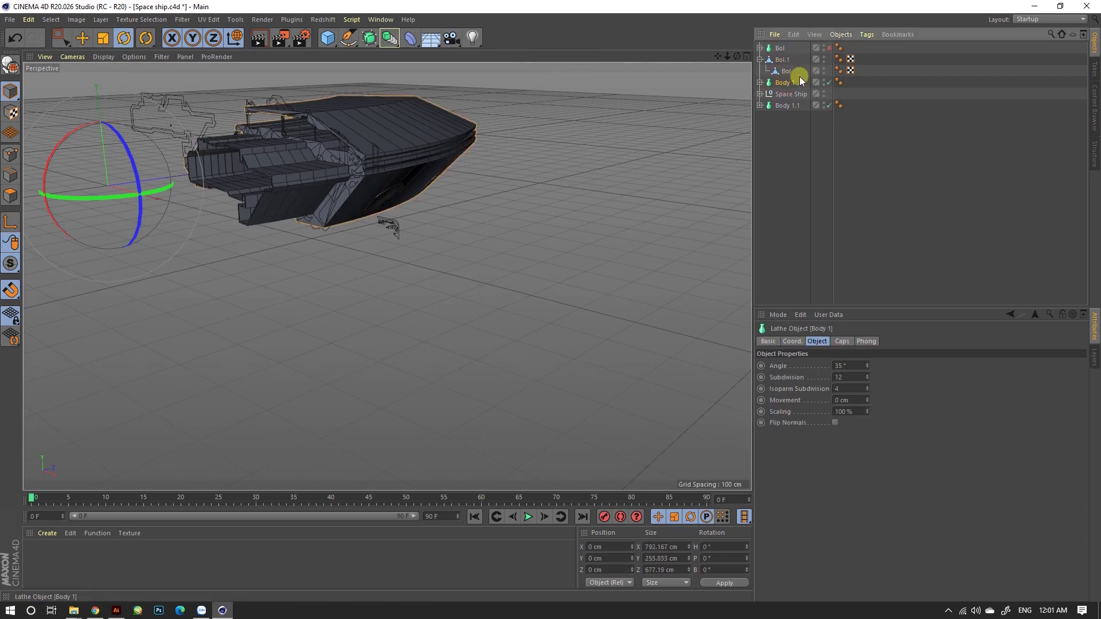
{"action": "left_click", "coordinate": [759, 83]}
Add a Boole object containing Body 1 and the Bol.1 pods.
{"action": "left_click", "coordinate": [760, 83]}
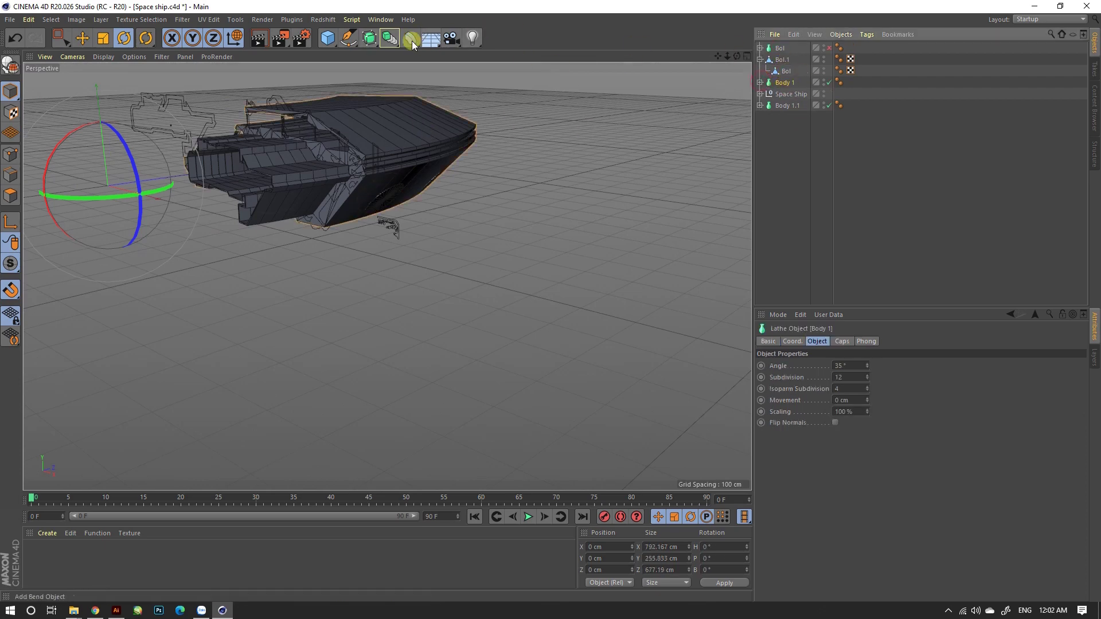
{"action": "left_click", "coordinate": [375, 43]}
{"action": "left_click", "coordinate": [389, 38]}
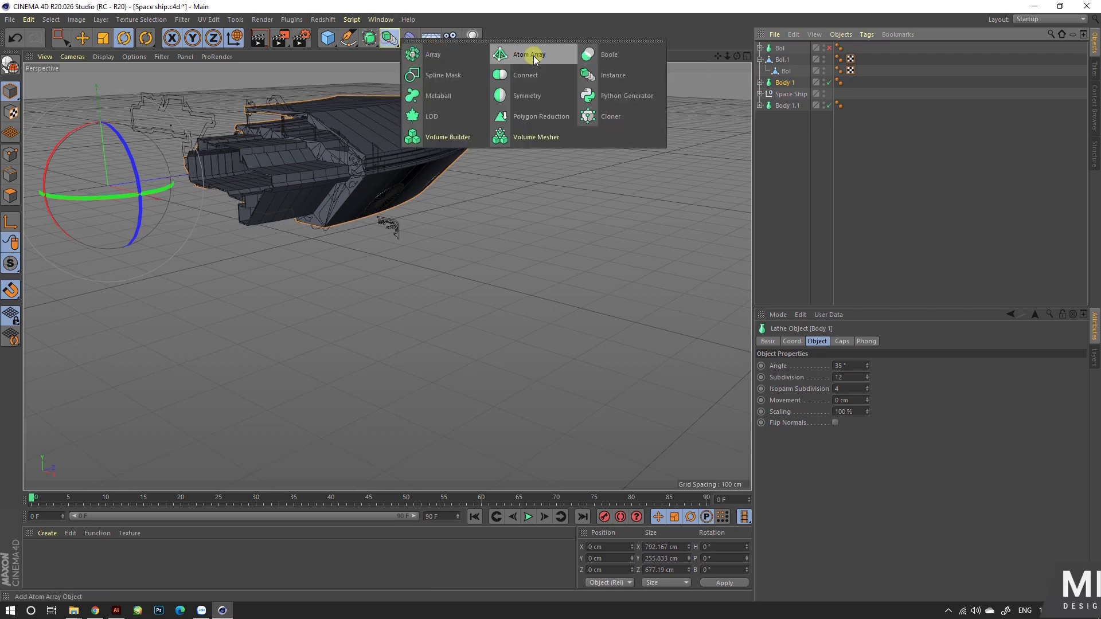
{"action": "left_click", "coordinate": [516, 50]}
{"action": "mouse_move", "coordinate": [777, 97]}
{"action": "left_mouse_down"}
{"action": "mouse_move", "coordinate": [806, 57]}
{"action": "mouse_move", "coordinate": [785, 67]}
{"action": "left_mouse_up"}
{"action": "left_click_drag", "start_coordinate": [381, 185], "coordinate": [313, 145], "text": "alt"}
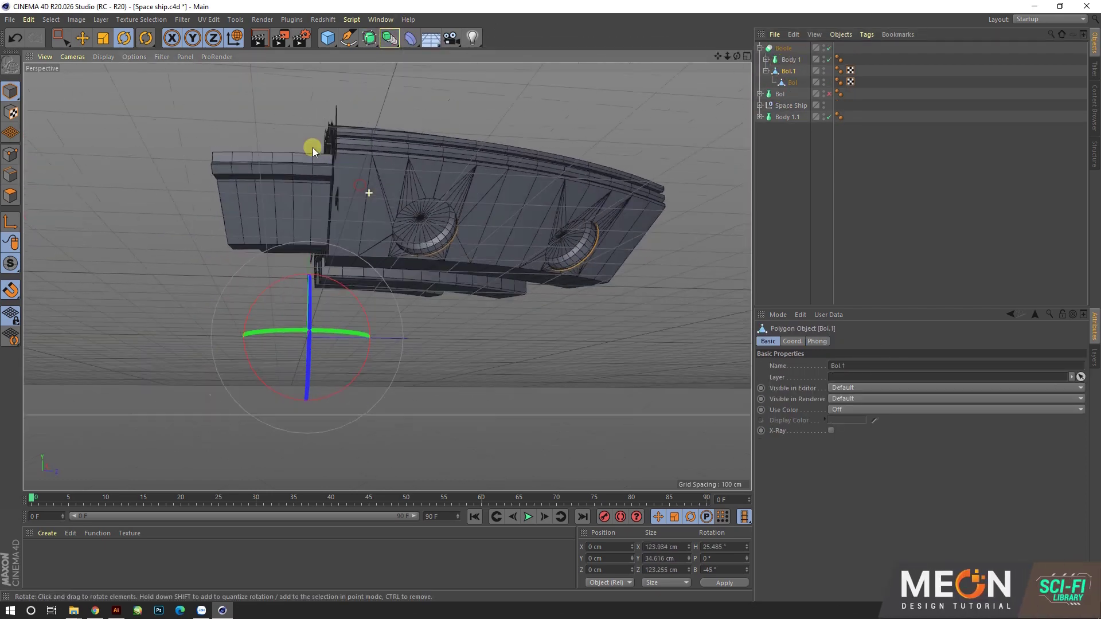
Enable Hide new edges on the Boole.
{"action": "scroll", "coordinate": [570, 221], "scroll_direction": "up", "scroll_amount": 5}
{"action": "scroll", "coordinate": [375, 246], "scroll_direction": "up", "scroll_amount": 3}
{"action": "mouse_move", "coordinate": [376, 245]}
{"action": "left_mouse_down", "text": "alt"}
{"action": "mouse_move", "coordinate": [432, 313]}
{"action": "mouse_move", "coordinate": [595, 290]}
{"action": "mouse_move", "coordinate": [551, 295]}
{"action": "mouse_move", "coordinate": [351, 221]}
{"action": "left_mouse_up", "text": "alt"}
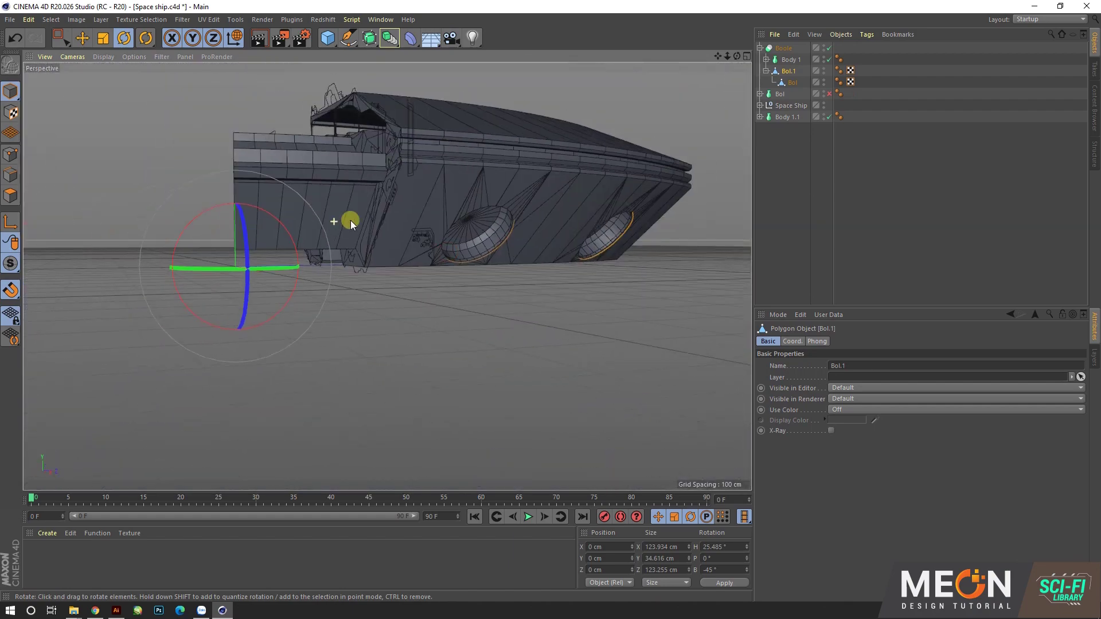
{"action": "scroll", "coordinate": [352, 221], "scroll_direction": "up", "scroll_amount": 5}
{"action": "left_click", "coordinate": [790, 60]}
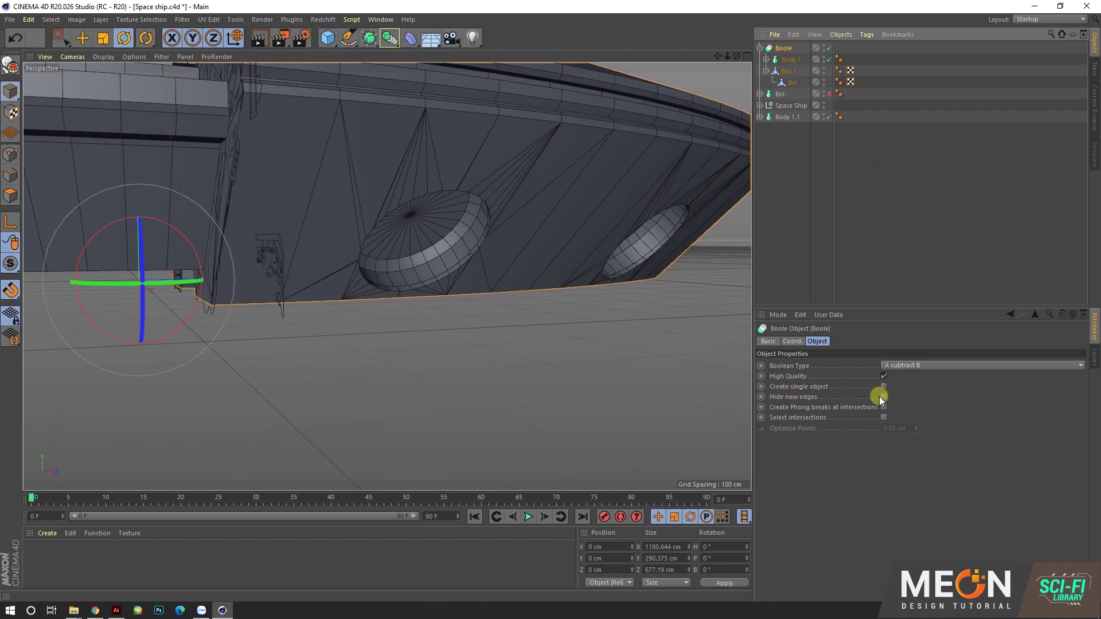
{"action": "left_click", "coordinate": [883, 397]}
Inspect the cut hull from below and the side, framing Body 1.
{"action": "mouse_move", "coordinate": [412, 226]}
{"action": "left_mouse_down", "text": "alt"}
{"action": "mouse_move", "coordinate": [298, 170]}
{"action": "mouse_move", "coordinate": [277, 231]}
{"action": "mouse_move", "coordinate": [534, 232]}
{"action": "mouse_move", "coordinate": [539, 208]}
{"action": "mouse_move", "coordinate": [463, 197]}
{"action": "mouse_move", "coordinate": [408, 214]}
{"action": "mouse_move", "coordinate": [373, 187]}
{"action": "left_mouse_up", "text": "alt"}
{"action": "right_click_drag", "start_coordinate": [485, 204], "coordinate": [567, 216], "text": "alt"}
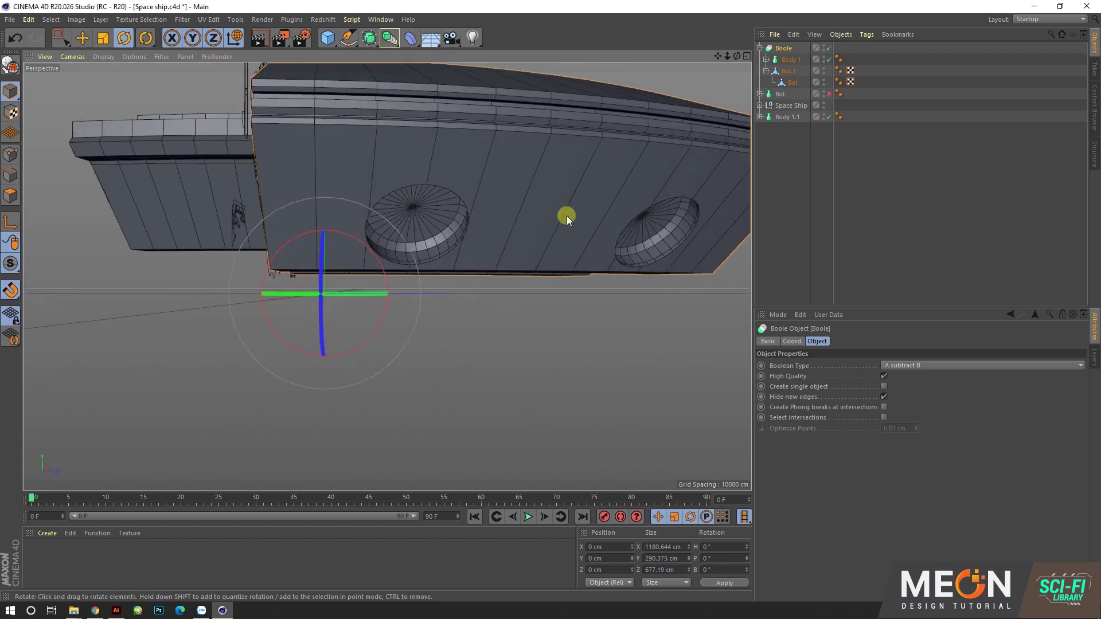
{"action": "left_click", "coordinate": [790, 60]}
{"action": "key", "text": "o"}
{"action": "mouse_move", "coordinate": [516, 212]}
{"action": "left_mouse_down", "text": "alt"}
{"action": "mouse_move", "coordinate": [582, 219]}
{"action": "mouse_move", "coordinate": [602, 172]}
{"action": "mouse_move", "coordinate": [462, 208]}
{"action": "mouse_move", "coordinate": [401, 201]}
{"action": "mouse_move", "coordinate": [495, 187]}
{"action": "mouse_move", "coordinate": [439, 200]}
{"action": "mouse_move", "coordinate": [390, 184]}
{"action": "mouse_move", "coordinate": [364, 148]}
{"action": "mouse_move", "coordinate": [298, 145]}
{"action": "mouse_move", "coordinate": [325, 209]}
{"action": "mouse_move", "coordinate": [369, 221]}
{"action": "mouse_move", "coordinate": [403, 203]}
{"action": "left_mouse_up", "text": "alt"}
Box-select all the Space Ship paths and connect them into one spline, Group 8.1.
{"action": "left_click", "coordinate": [378, 208]}
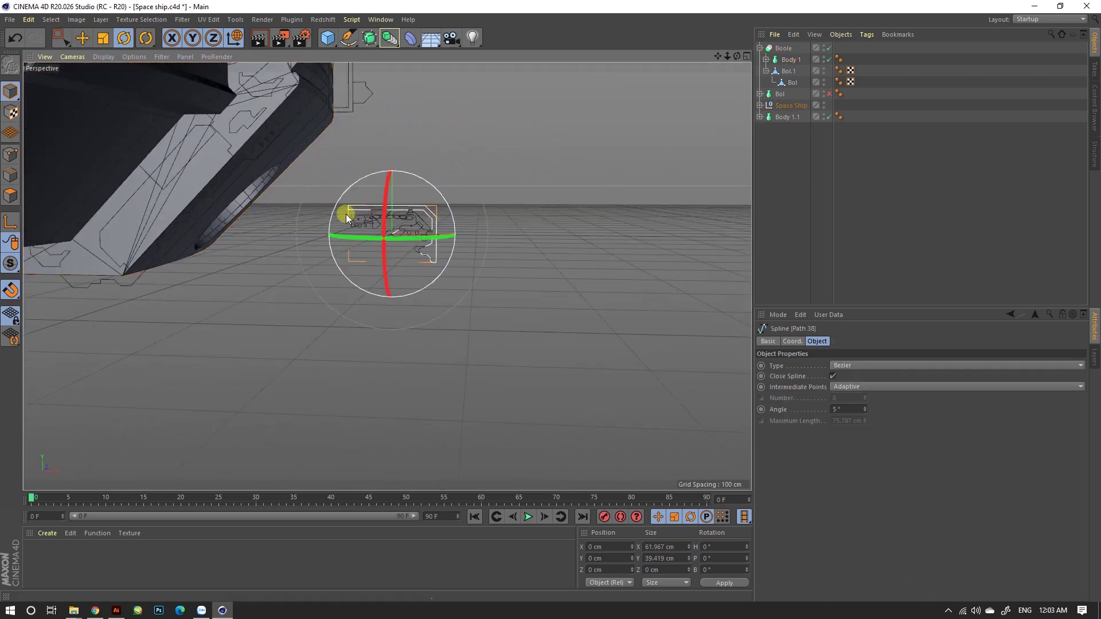
{"action": "key", "text": "0"}
{"action": "left_click_drag", "start_coordinate": [328, 182], "coordinate": [524, 298]}
{"action": "scroll", "coordinate": [418, 255], "scroll_direction": "up", "scroll_amount": 3}
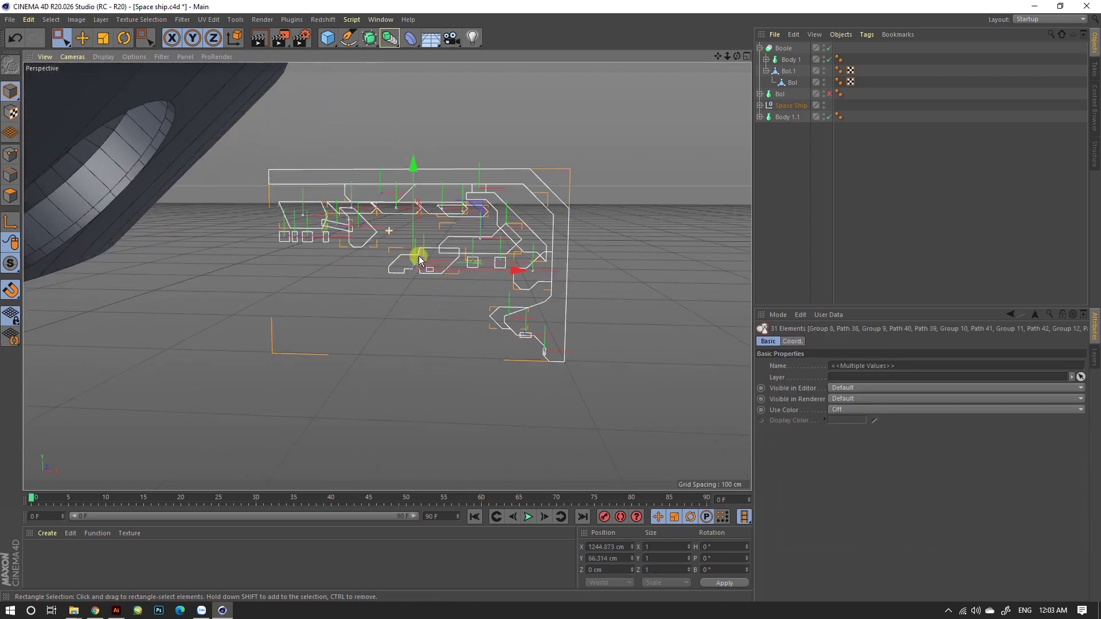
{"action": "scroll", "coordinate": [419, 256], "scroll_direction": "up", "scroll_amount": 2}
{"action": "left_click", "coordinate": [779, 150]}
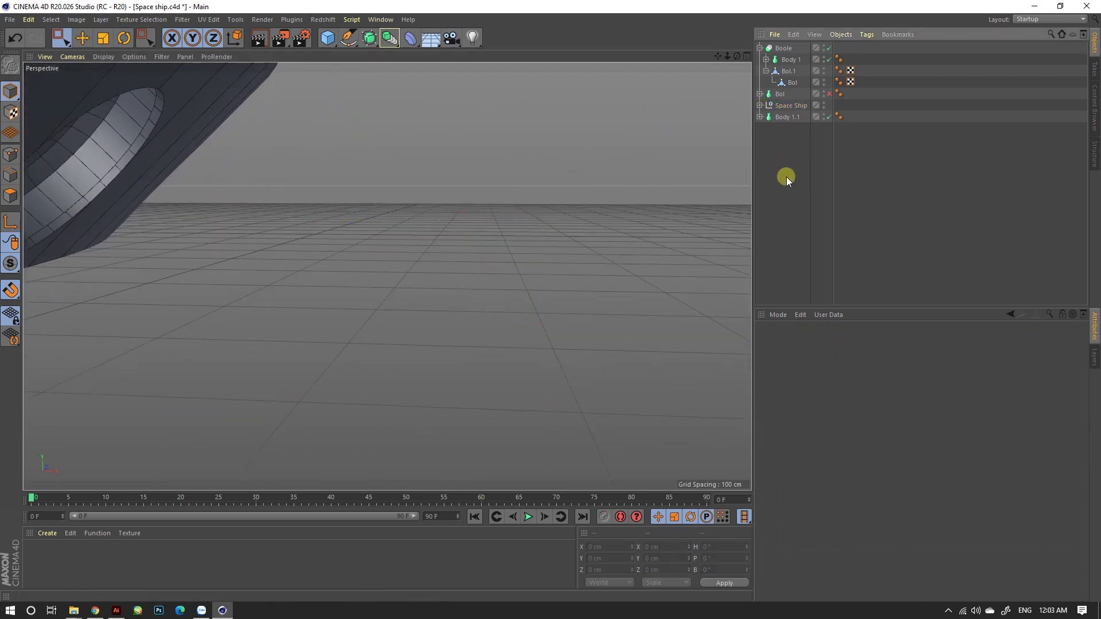
{"action": "right_click", "coordinate": [782, 142]}
{"action": "left_click", "coordinate": [826, 430]}
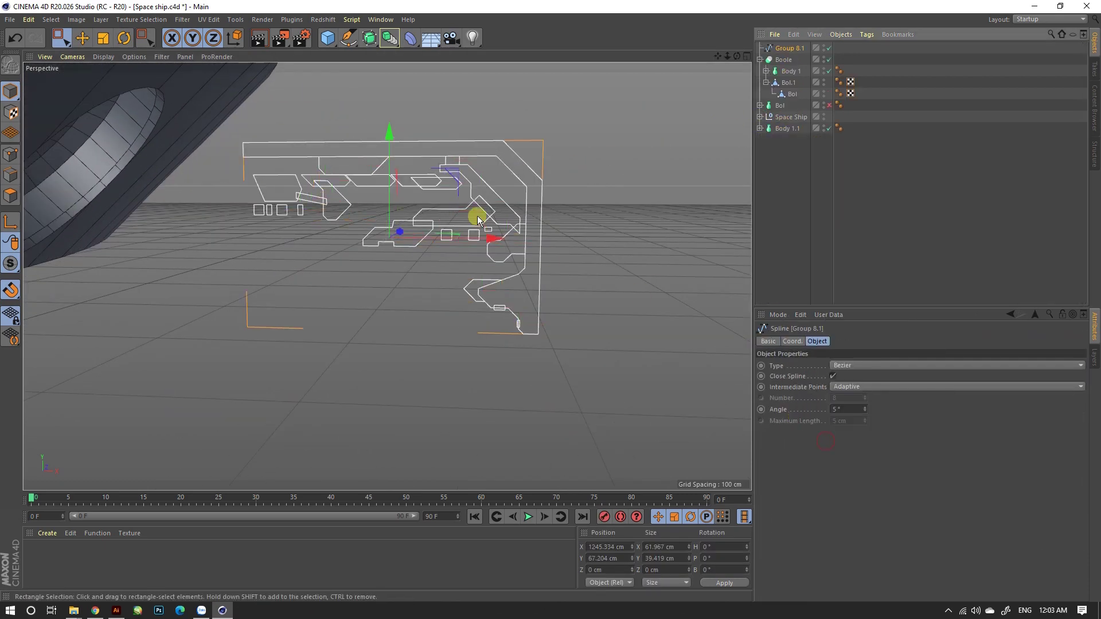
{"action": "scroll", "coordinate": [476, 215], "scroll_direction": "down", "scroll_amount": 3}
{"action": "scroll", "coordinate": [476, 213], "scroll_direction": "down", "scroll_amount": 3}
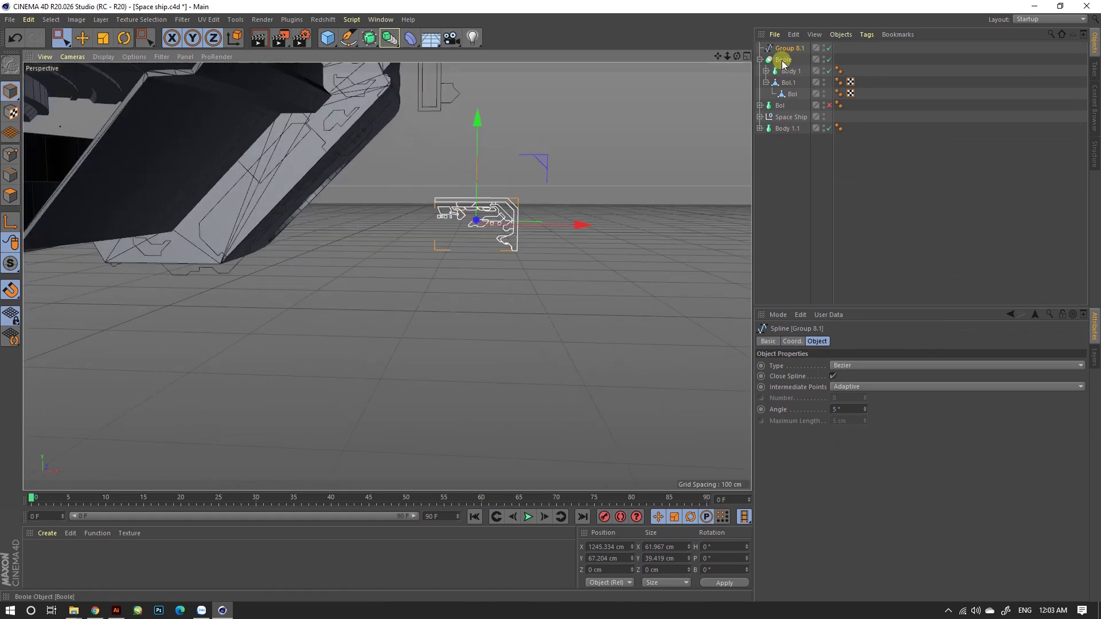
Add a new Lathe object and put the Group 8.1 spline inside it.
{"action": "left_click", "coordinate": [760, 60]}
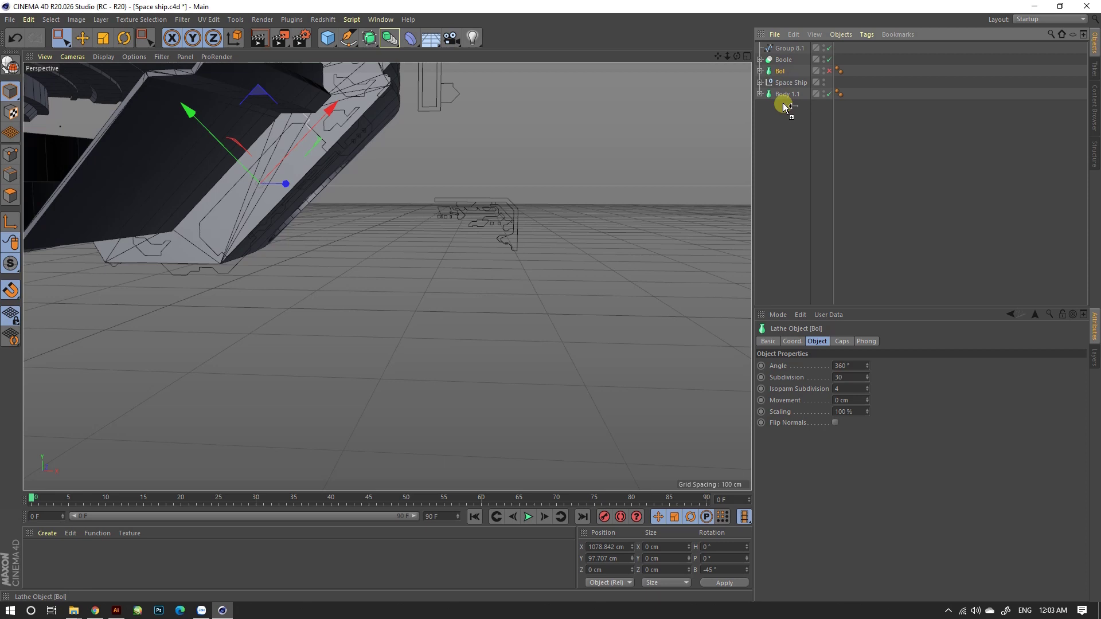
{"action": "left_click", "coordinate": [788, 94]}
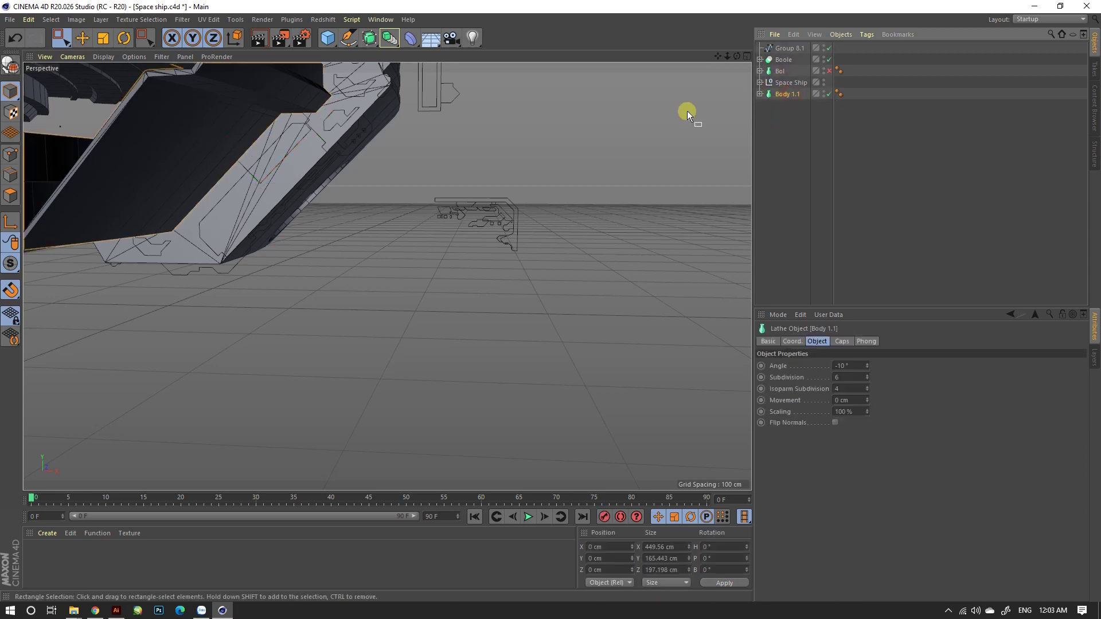
{"action": "left_click", "coordinate": [389, 38]}
{"action": "left_click", "coordinate": [419, 74]}
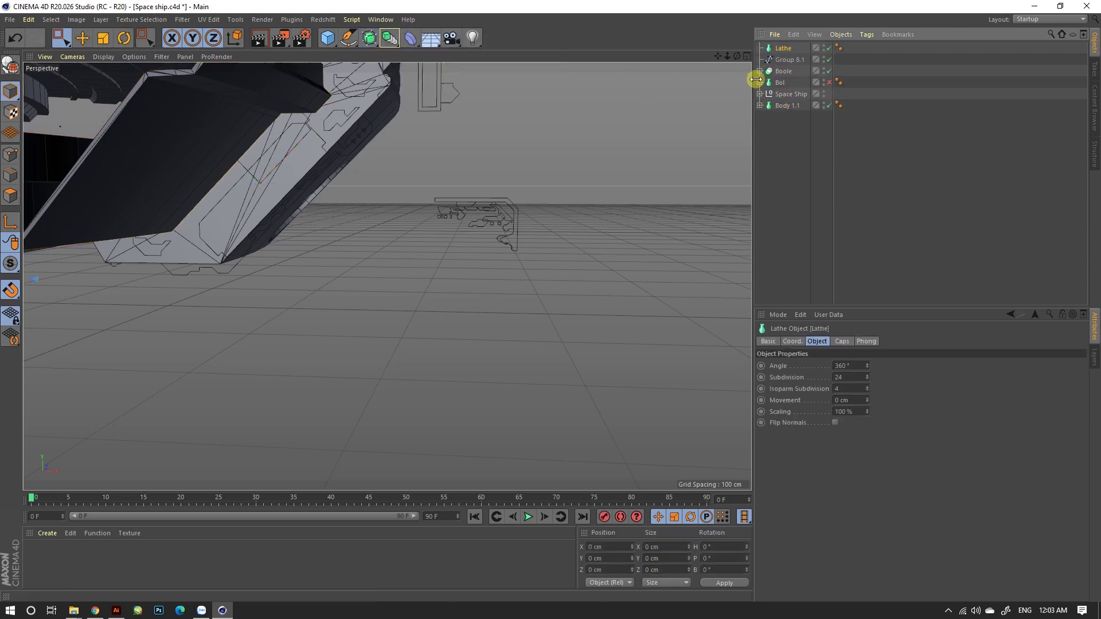
{"action": "left_click_drag", "start_coordinate": [781, 60], "coordinate": [783, 48]}
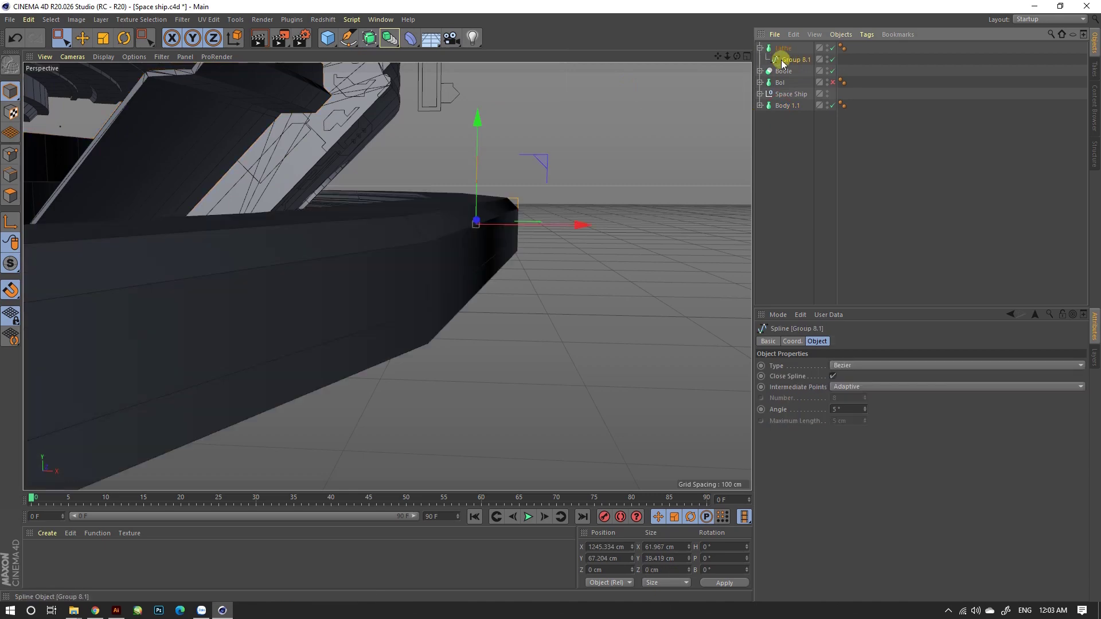
{"action": "left_click", "coordinate": [783, 48]}
Move the new lathed drum along X so it sits beside the ship hull.
{"action": "scroll", "coordinate": [631, 219], "scroll_direction": "down", "scroll_amount": 8}
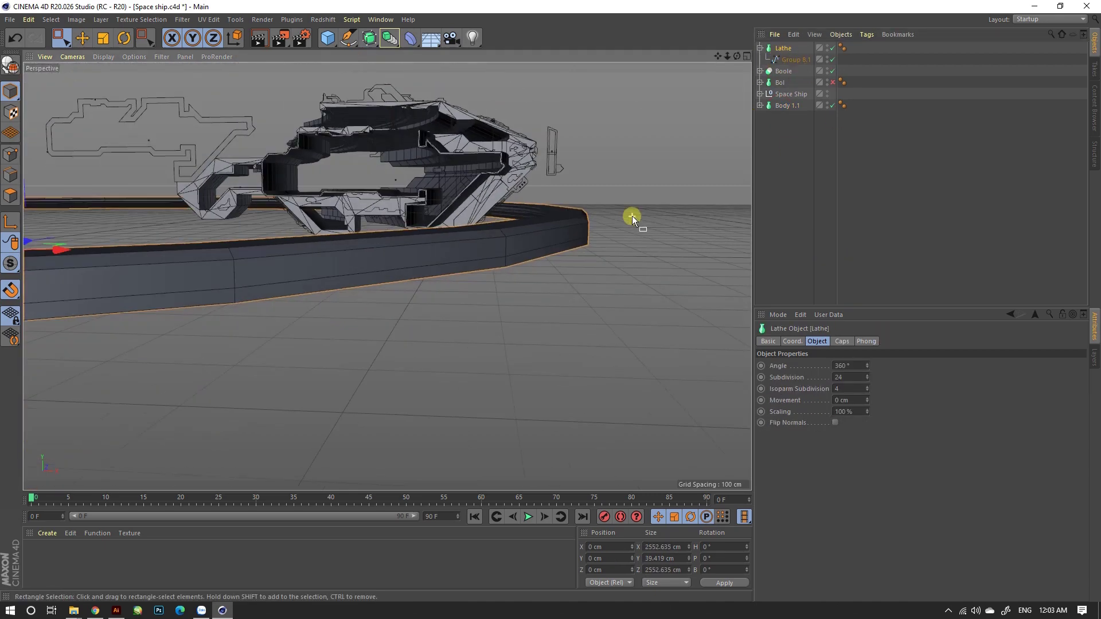
{"action": "left_click_drag", "start_coordinate": [358, 239], "coordinate": [550, 301]}
{"action": "key", "text": "ctrl+z"}
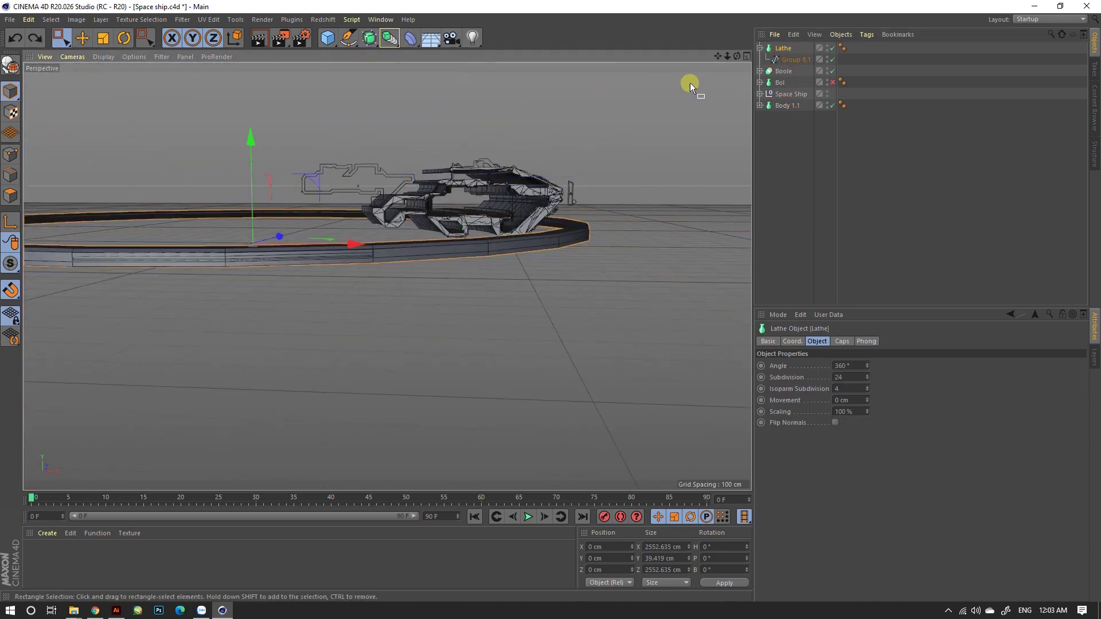
{"action": "left_click", "coordinate": [772, 53]}
{"action": "left_click_drag", "start_coordinate": [262, 235], "coordinate": [689, 239]}
{"action": "scroll", "coordinate": [585, 235], "scroll_direction": "up", "scroll_amount": 3}
{"action": "scroll", "coordinate": [583, 232], "scroll_direction": "up", "scroll_amount": 3}
{"action": "scroll", "coordinate": [561, 229], "scroll_direction": "up", "scroll_amount": 2}
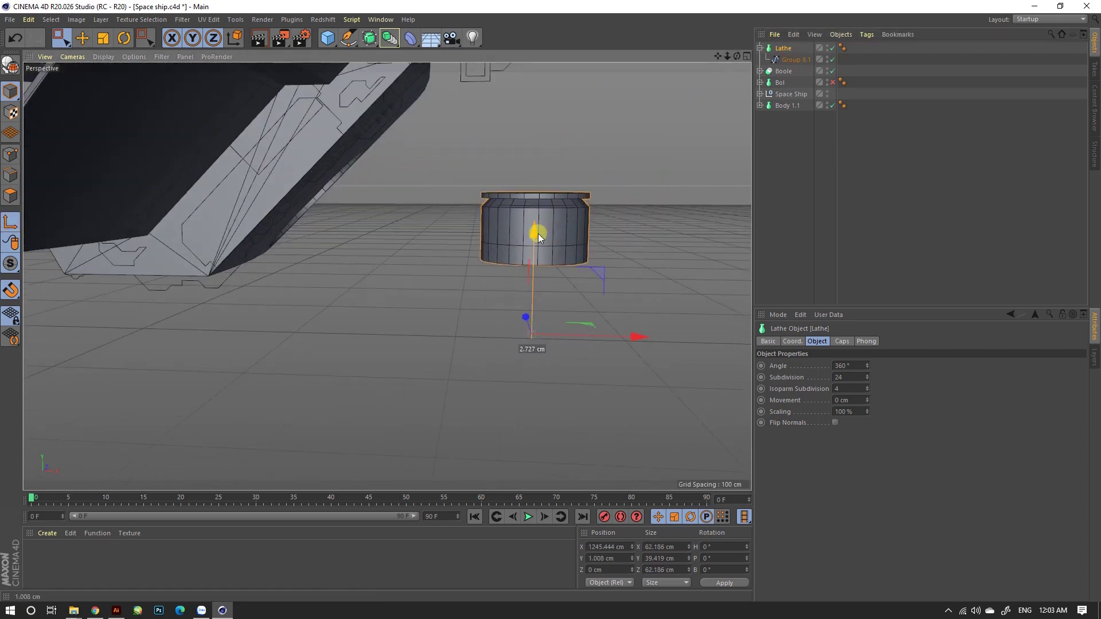
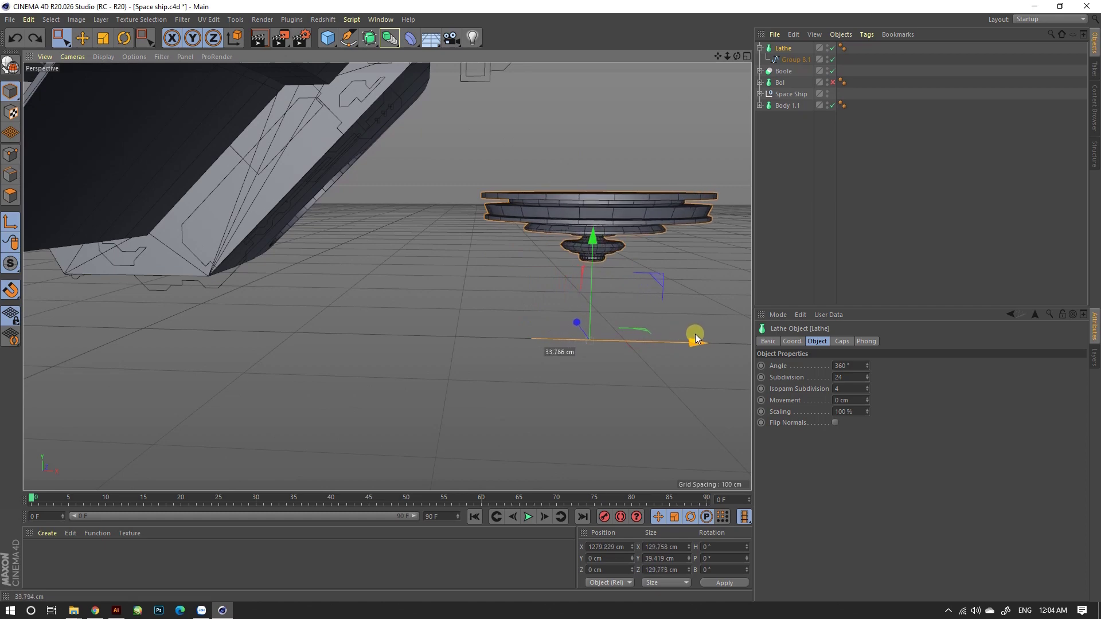
Widen the lathe disc to about 123 cm across and raise it slightly in the Front view.
{"action": "left_click_drag", "start_coordinate": [635, 340], "coordinate": [703, 333]}
{"action": "middle_click", "coordinate": [449, 217]}
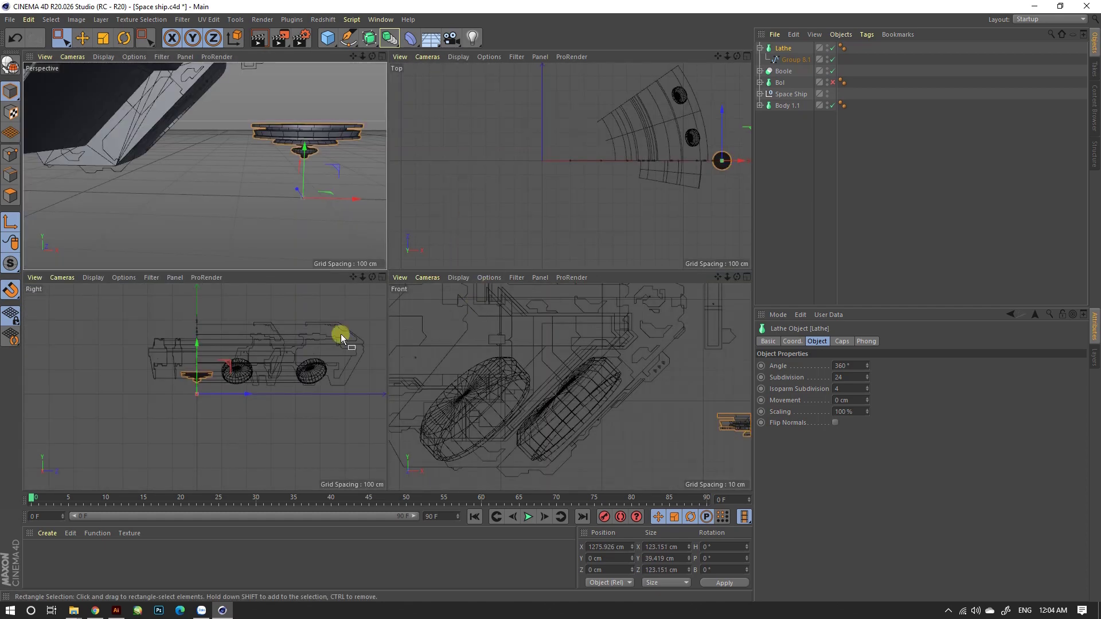
{"action": "middle_click", "coordinate": [548, 447]}
{"action": "scroll", "coordinate": [474, 391], "scroll_direction": "up", "scroll_amount": 3}
{"action": "left_click_drag", "start_coordinate": [523, 378], "coordinate": [523, 359]}
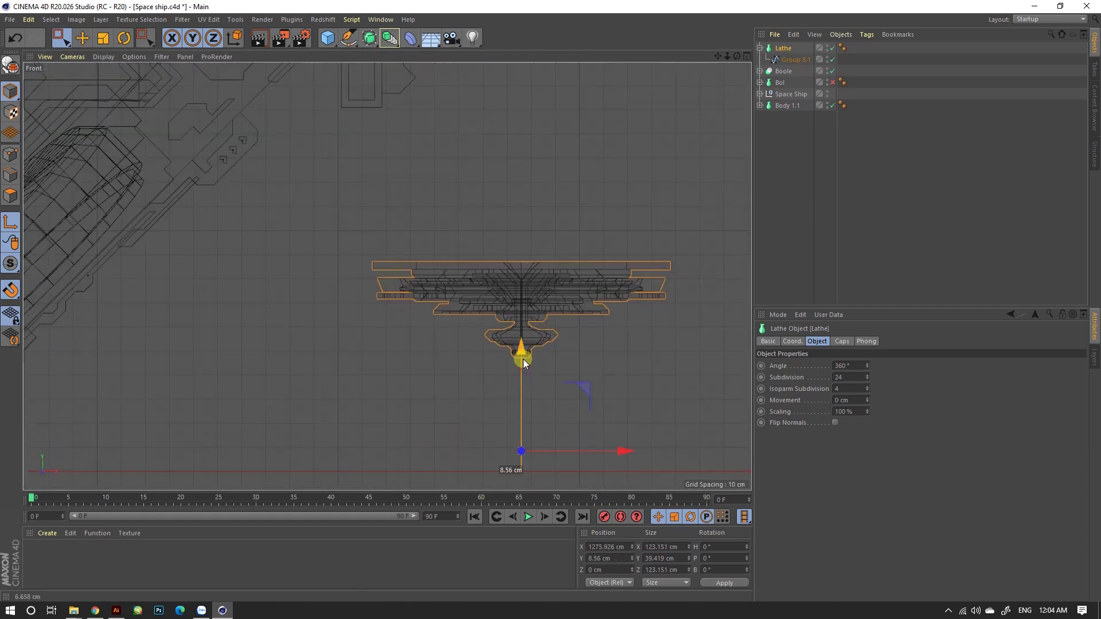
{"action": "scroll", "coordinate": [536, 270], "scroll_direction": "up", "scroll_amount": 3}
Move the lathe disc left along X and up beside the hull.
{"action": "mouse_move", "coordinate": [605, 319]}
{"action": "left_mouse_down"}
{"action": "mouse_move", "coordinate": [684, 325]}
{"action": "mouse_move", "coordinate": [209, 319]}
{"action": "left_mouse_up"}
{"action": "left_click_drag", "start_coordinate": [175, 255], "coordinate": [229, 206]}
{"action": "scroll", "coordinate": [565, 296], "scroll_direction": "down", "scroll_amount": 5}
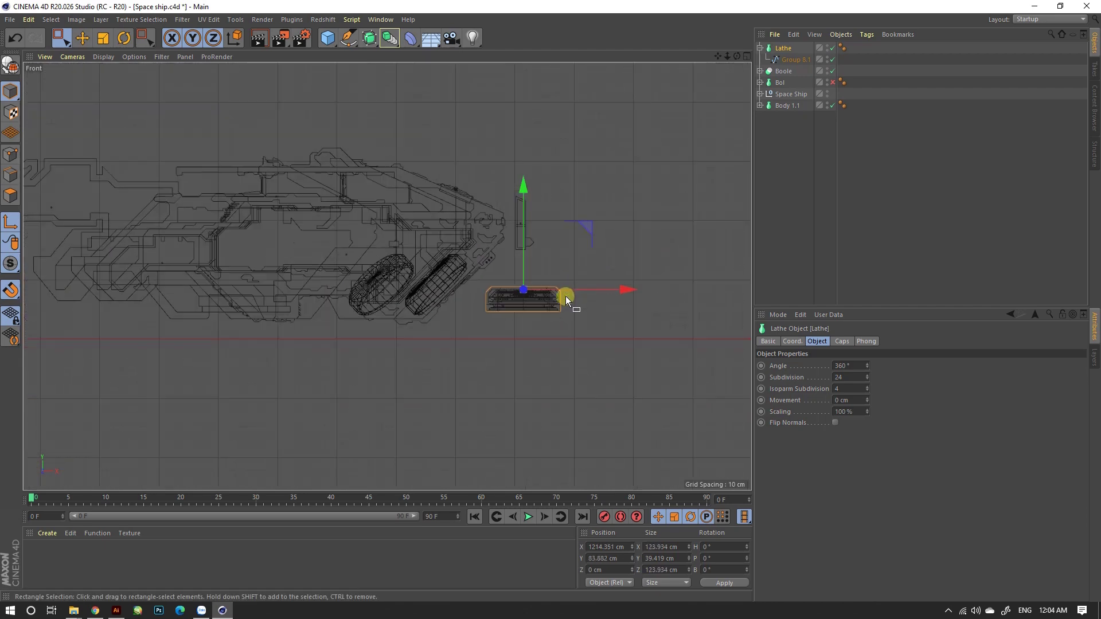
{"action": "middle_click", "coordinate": [528, 324]}
Orbit and zoom the Perspective view to inspect the disc's face.
{"action": "middle_click", "coordinate": [260, 214]}
{"action": "mouse_move", "coordinate": [507, 283]}
{"action": "left_mouse_down", "text": "alt"}
{"action": "mouse_move", "coordinate": [448, 184]}
{"action": "mouse_move", "coordinate": [495, 149]}
{"action": "mouse_move", "coordinate": [463, 313]}
{"action": "left_mouse_up", "text": "alt"}
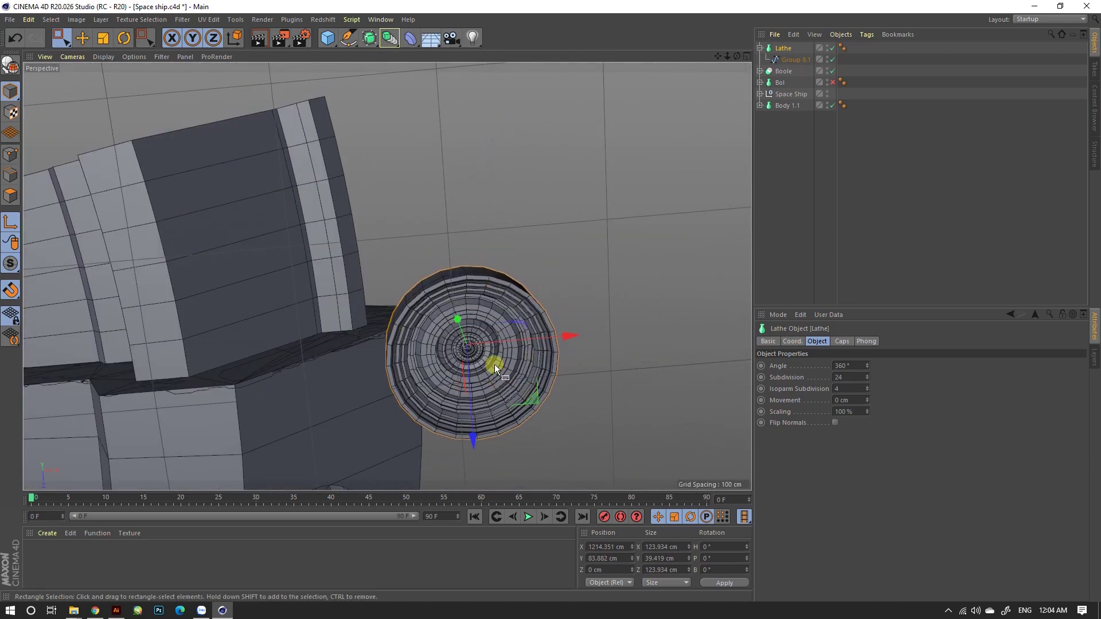
{"action": "right_click_drag", "start_coordinate": [494, 364], "coordinate": [452, 345], "text": "alt"}
{"action": "left_click_drag", "start_coordinate": [452, 345], "coordinate": [430, 407], "text": "alt"}
{"action": "mouse_move", "coordinate": [435, 387]}
{"action": "right_mouse_down", "text": "alt"}
{"action": "mouse_move", "coordinate": [437, 404]}
{"action": "mouse_move", "coordinate": [449, 265]}
{"action": "right_mouse_up", "text": "alt"}
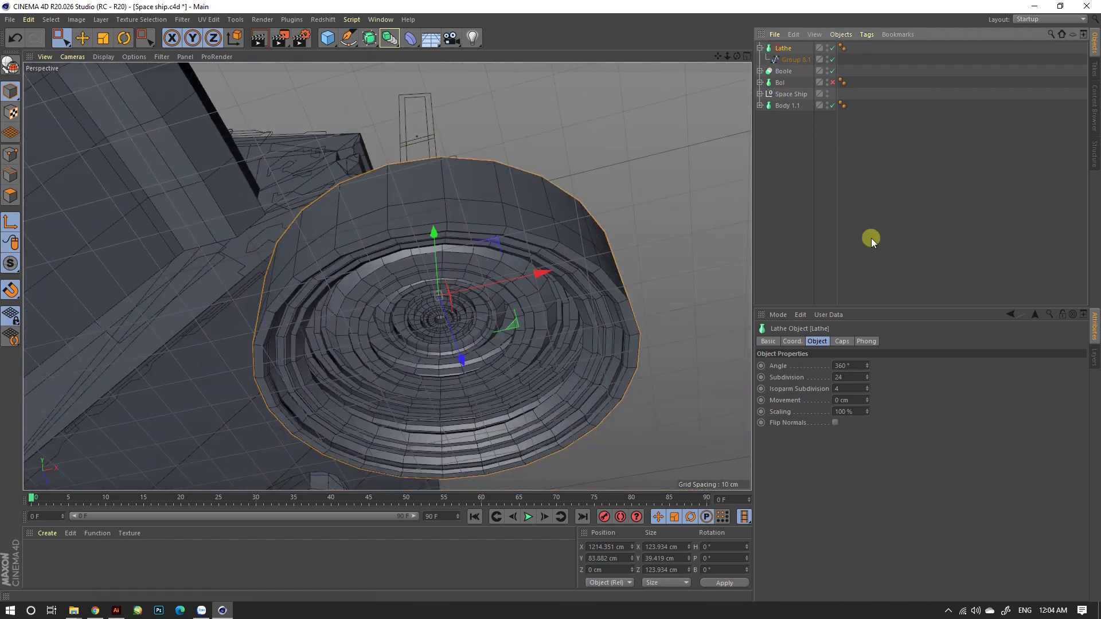
Set the lathe subdivision to 50 and render a preview of the view.
{"action": "double_click", "coordinate": [849, 377]}
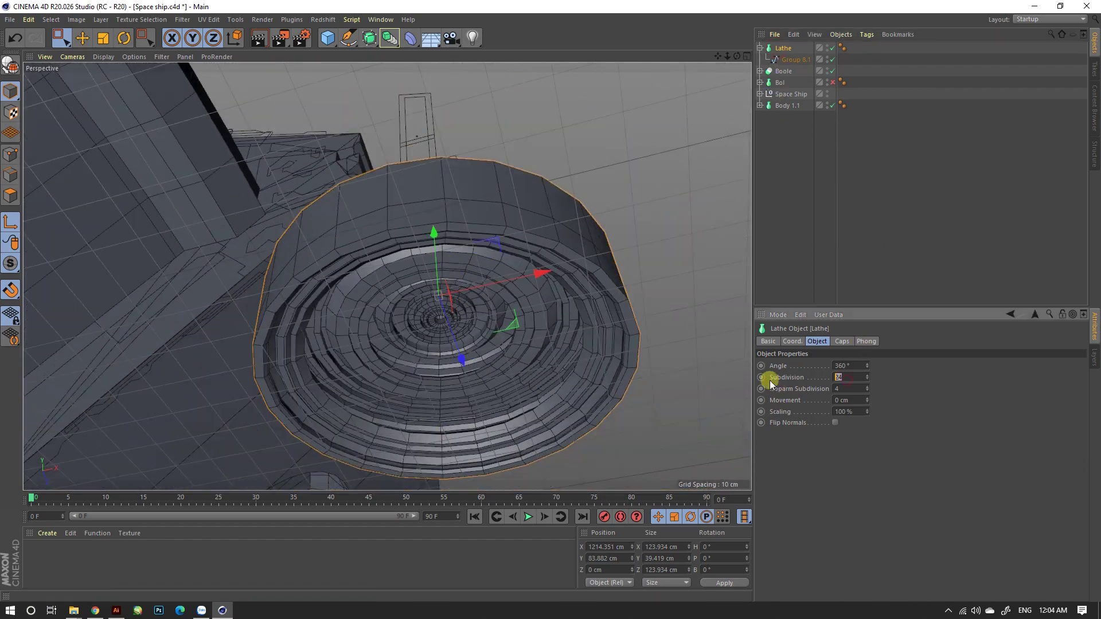
{"action": "type", "text": "50"}
{"action": "key", "text": "Return"}
{"action": "scroll", "coordinate": [522, 257], "scroll_direction": "down", "scroll_amount": 3}
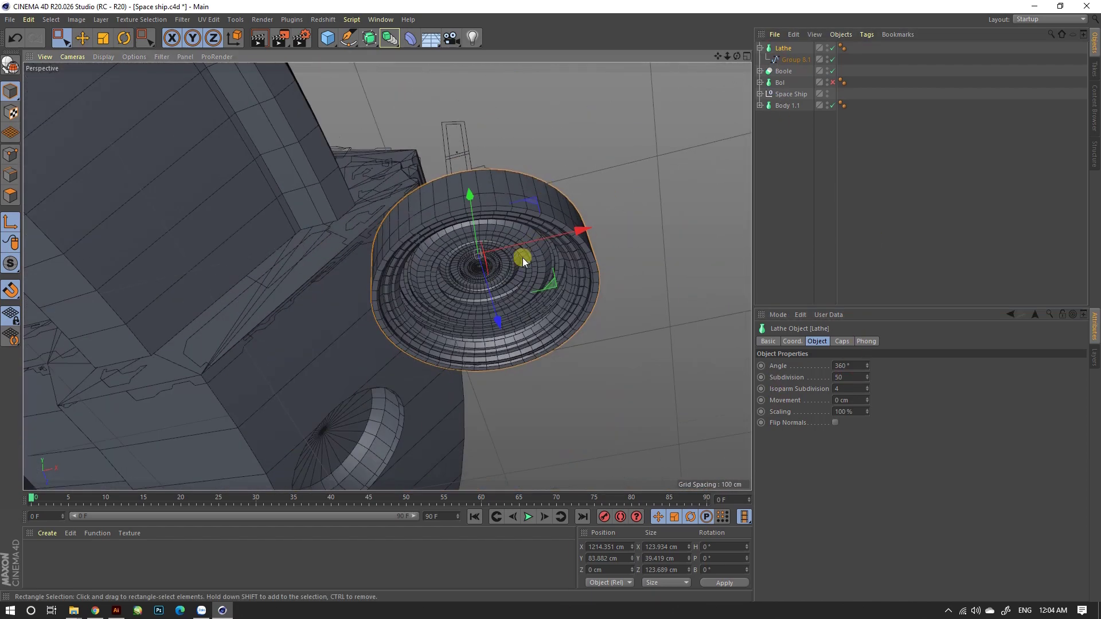
{"action": "left_click", "coordinate": [258, 39]}
Select the Group 8.1 profile spline and orbit out to view the whole ship.
{"action": "left_click", "coordinate": [766, 60]}
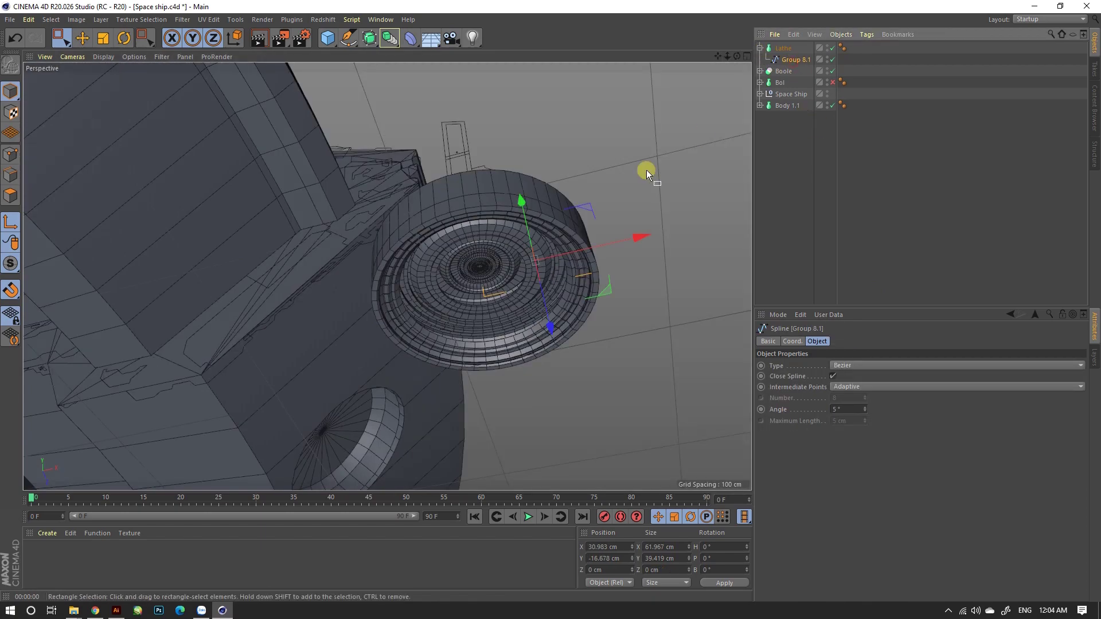
{"action": "mouse_move", "coordinate": [546, 232]}
{"action": "left_mouse_down", "text": "alt"}
{"action": "mouse_move", "coordinate": [472, 374]}
{"action": "mouse_move", "coordinate": [442, 277]}
{"action": "left_mouse_up", "text": "alt"}
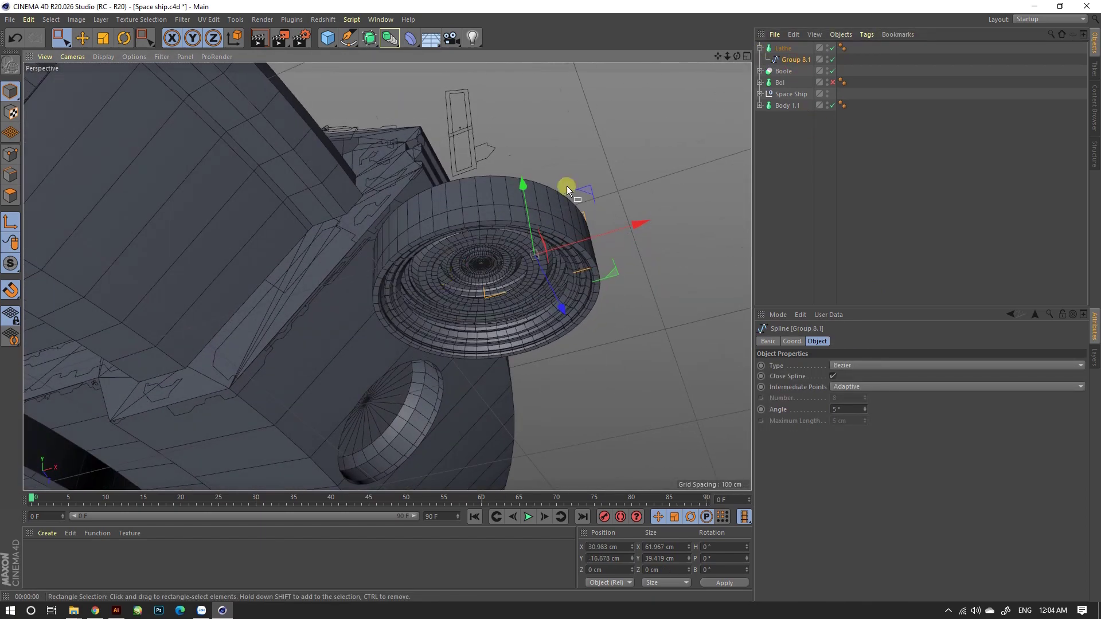
{"action": "left_click_drag", "start_coordinate": [565, 184], "coordinate": [544, 268], "text": "alt"}
{"action": "scroll", "coordinate": [544, 268], "scroll_direction": "up", "scroll_amount": 2}
{"action": "scroll", "coordinate": [542, 252], "scroll_direction": "up", "scroll_amount": 3}
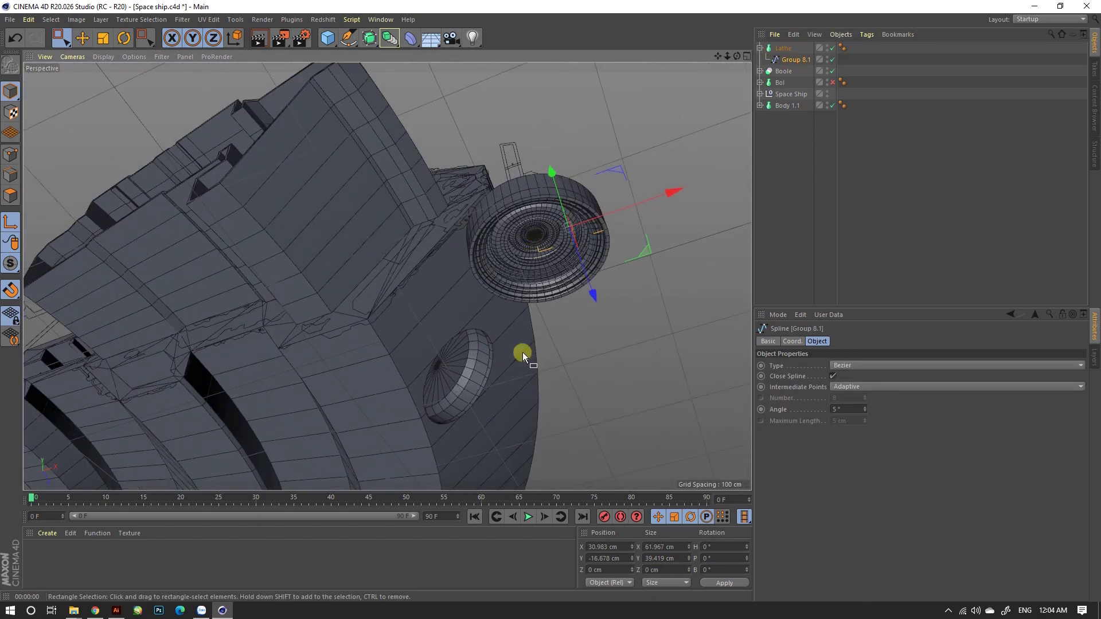
{"action": "left_click_drag", "start_coordinate": [522, 352], "coordinate": [536, 247], "text": "alt"}
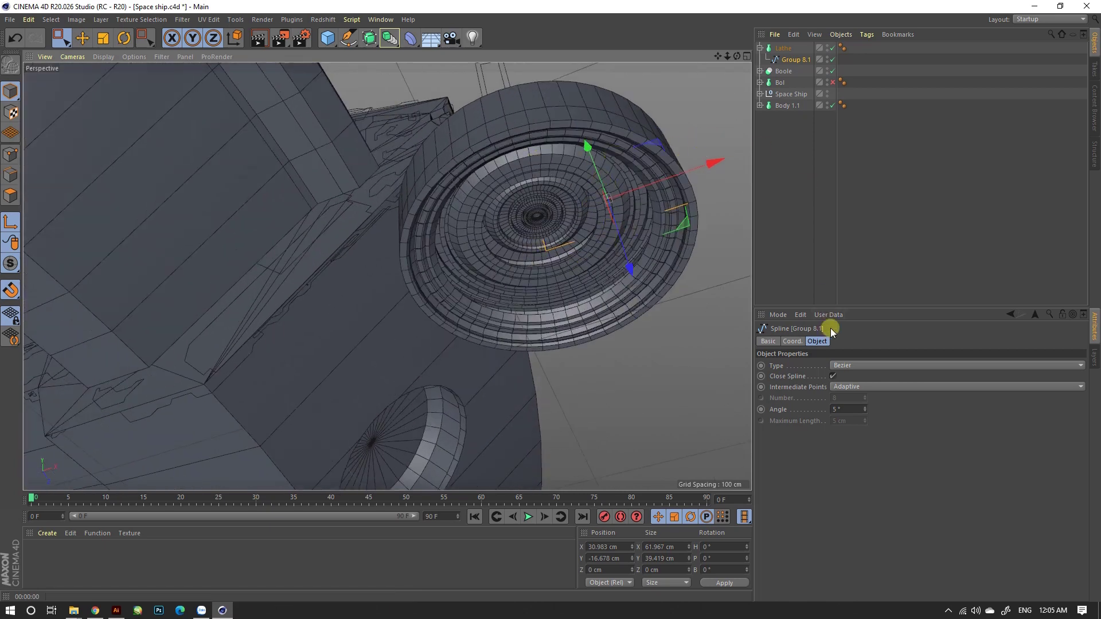
Select the Lathe object and orbit in close around the disc.
{"action": "left_click", "coordinate": [578, 194]}
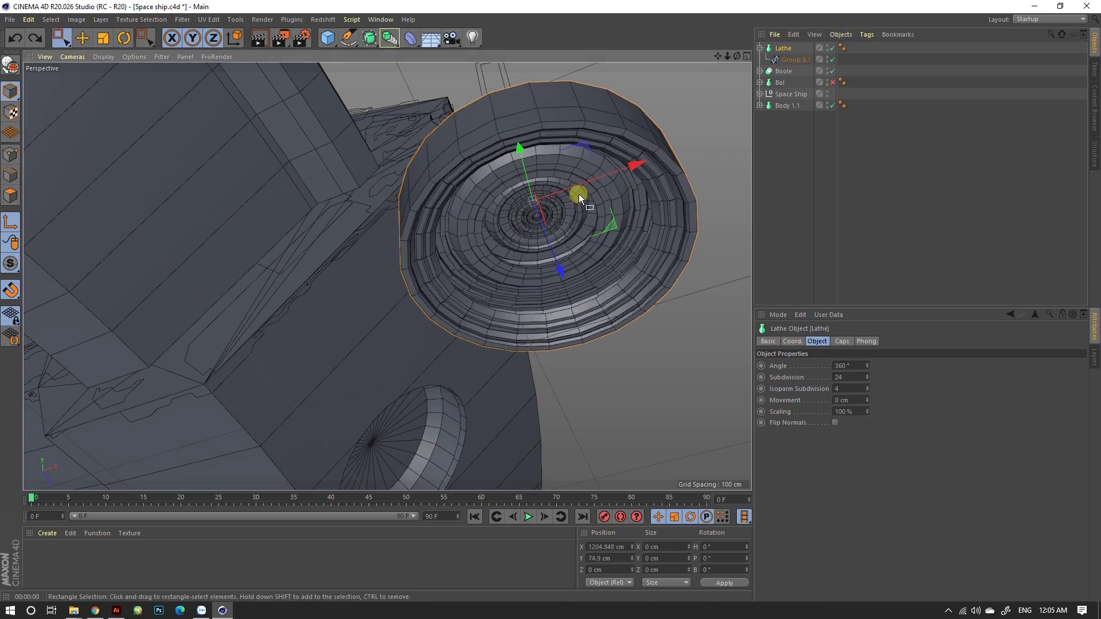
{"action": "left_click_drag", "start_coordinate": [579, 194], "coordinate": [682, 195], "text": "alt"}
{"action": "scroll", "coordinate": [566, 250], "scroll_direction": "down", "scroll_amount": 5}
{"action": "mouse_move", "coordinate": [527, 219]}
{"action": "left_mouse_down", "text": "alt"}
{"action": "mouse_move", "coordinate": [535, 343]}
{"action": "mouse_move", "coordinate": [524, 221]}
{"action": "mouse_move", "coordinate": [597, 239]}
{"action": "mouse_move", "coordinate": [518, 274]}
{"action": "mouse_move", "coordinate": [398, 159]}
{"action": "mouse_move", "coordinate": [484, 196]}
{"action": "mouse_move", "coordinate": [512, 290]}
{"action": "mouse_move", "coordinate": [484, 280]}
{"action": "left_mouse_up", "text": "alt"}
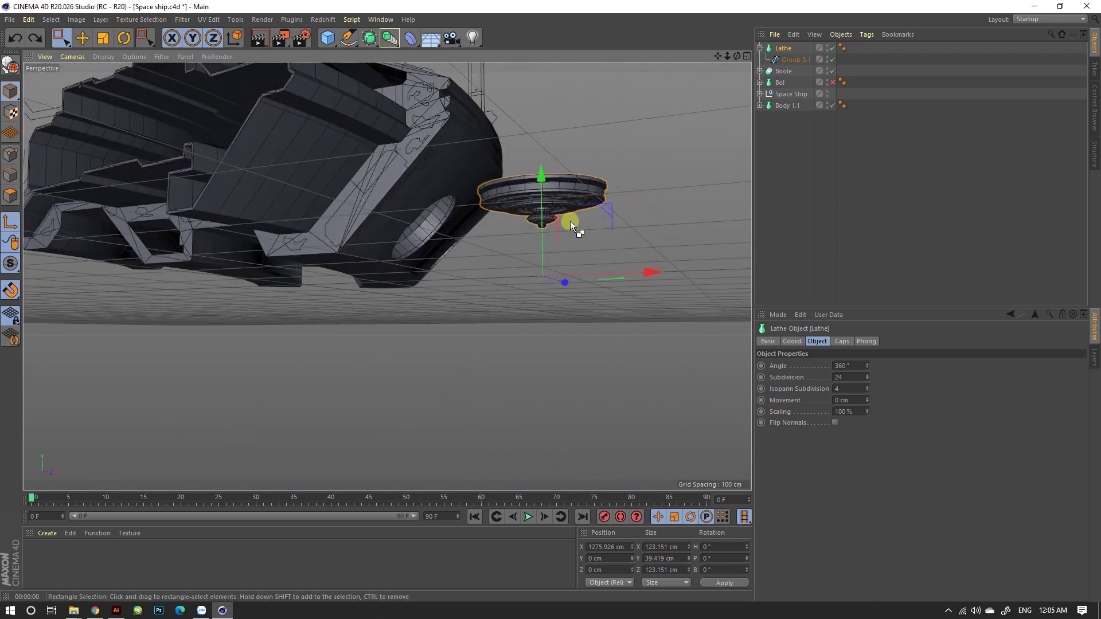
Undo the lathe setup and select the outline spline groups.
{"action": "key", "text": "ctrl+z"}
{"action": "key", "text": "ctrl+z"}
{"action": "key", "text": "ctrl+z"}
{"action": "key", "text": "ctrl+z"}
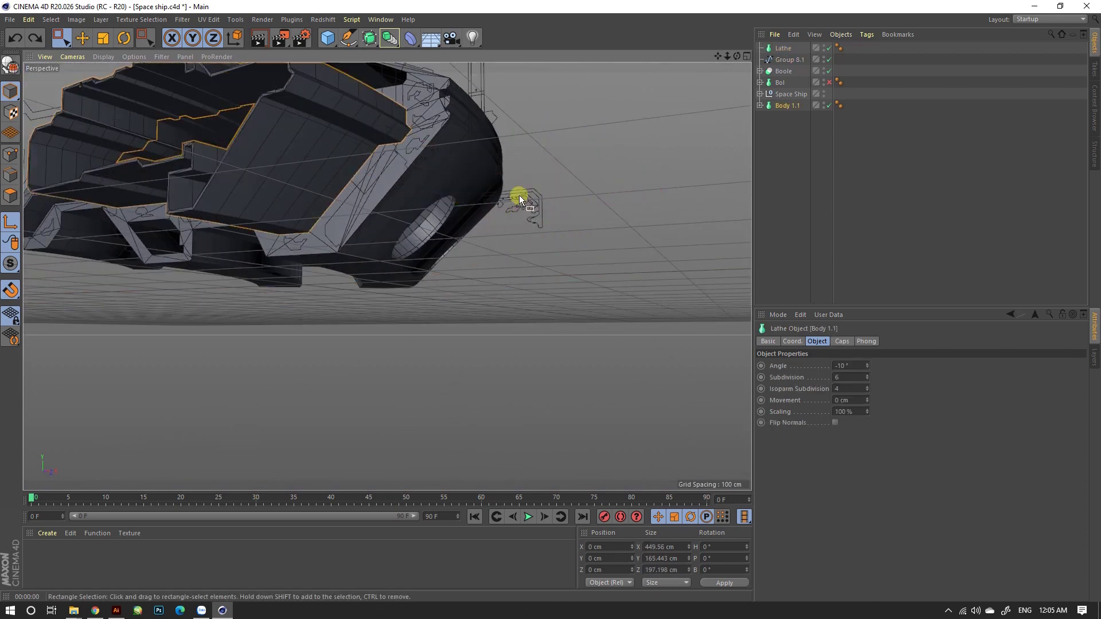
{"action": "mouse_move", "coordinate": [519, 197]}
{"action": "left_mouse_down", "text": "alt"}
{"action": "mouse_move", "coordinate": [530, 253]}
{"action": "mouse_move", "coordinate": [522, 194]}
{"action": "left_mouse_up", "text": "alt"}
{"action": "left_click", "coordinate": [788, 48]}
{"action": "key", "text": "ctrl+z"}
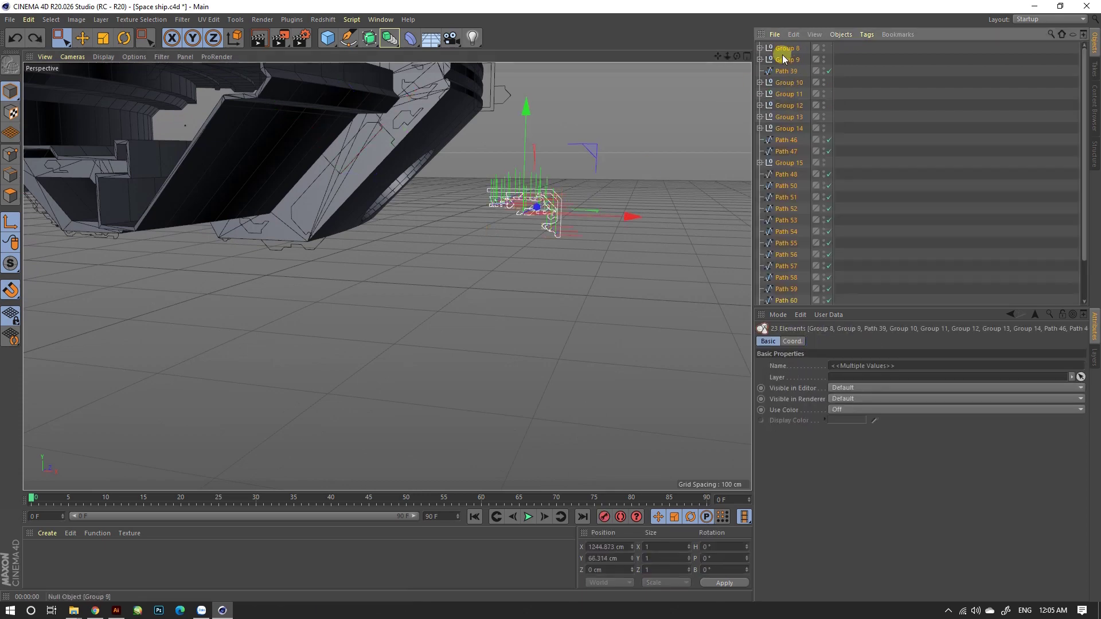
{"action": "scroll", "coordinate": [535, 195], "scroll_direction": "up", "scroll_amount": 3}
{"action": "scroll", "coordinate": [534, 194], "scroll_direction": "up", "scroll_amount": 3}
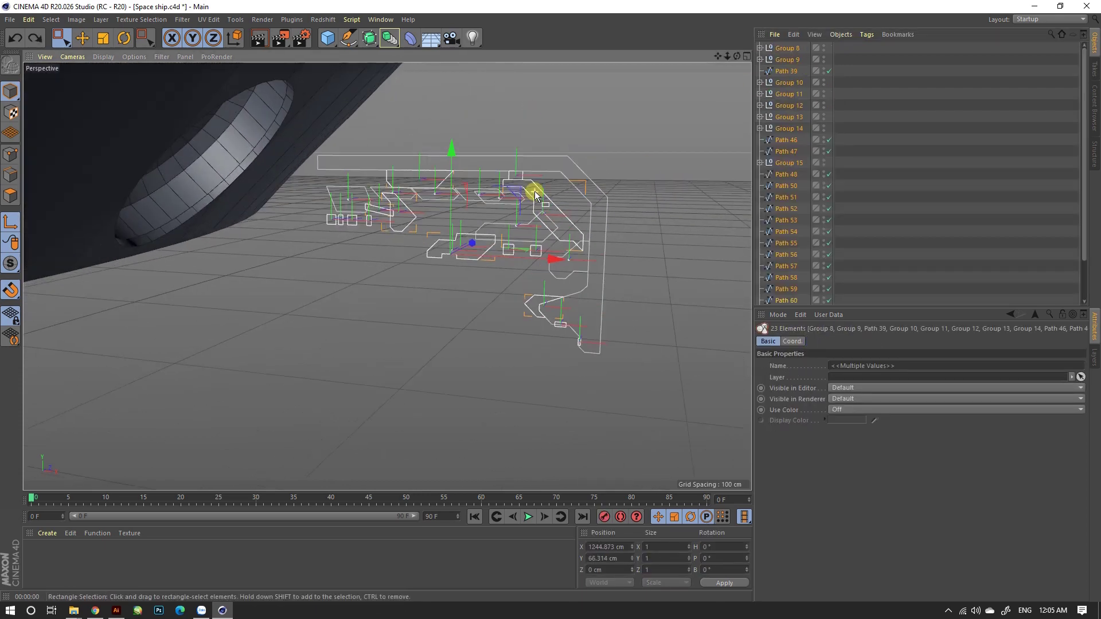
Group the selected splines under a new Null and connect Group 8 with its path.
{"action": "right_click", "coordinate": [785, 178]}
{"action": "left_click", "coordinate": [807, 442]}
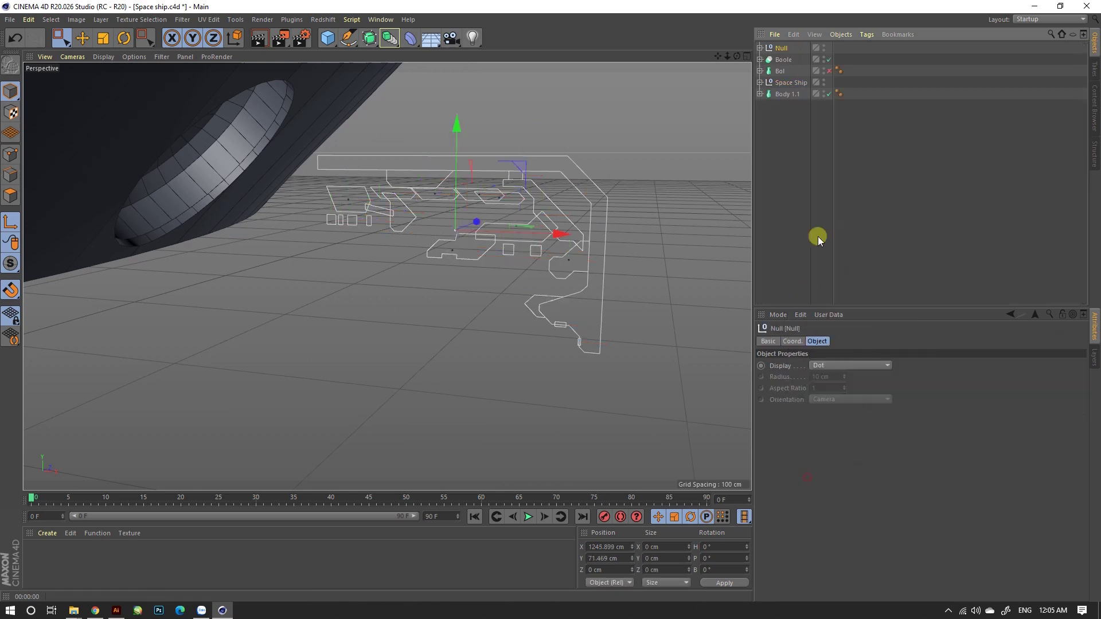
{"action": "left_click", "coordinate": [785, 61]}
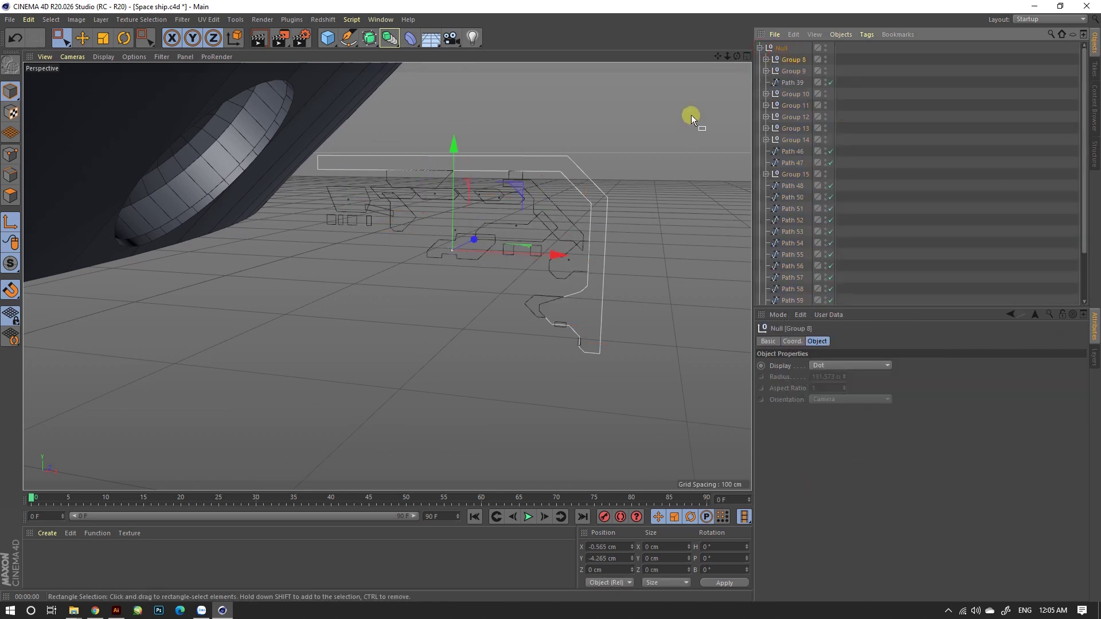
{"action": "left_click", "coordinate": [765, 60]}
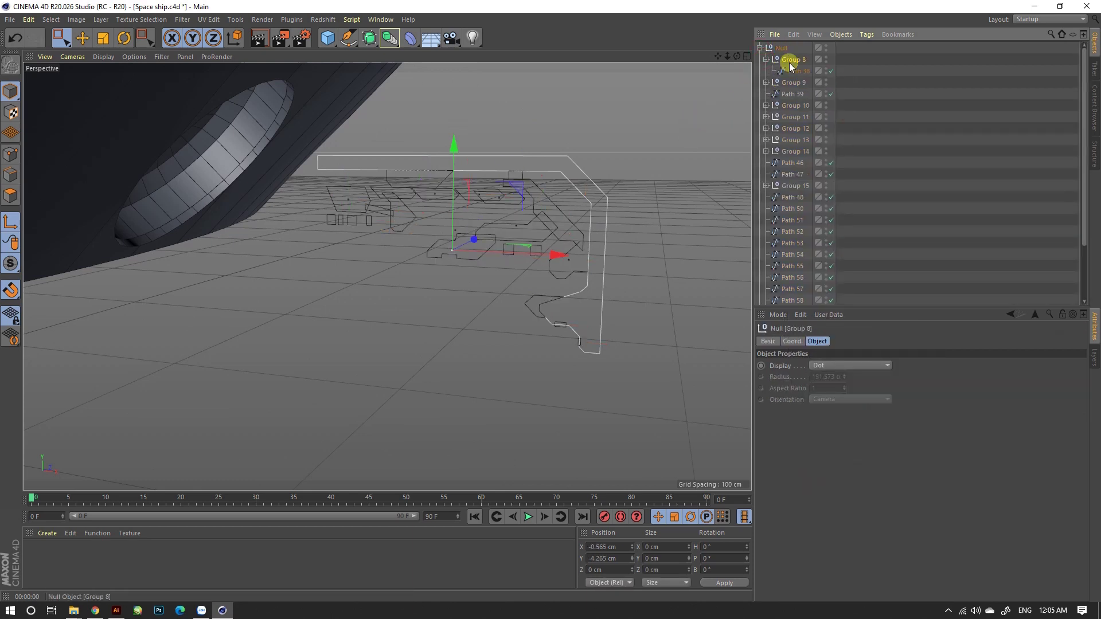
{"action": "left_click", "coordinate": [791, 67], "text": "ctrl"}
{"action": "right_click", "coordinate": [791, 67]}
{"action": "left_click", "coordinate": [844, 373]}
Merge Group 9 with Path 40, move Path 41 out of Group 10, and delete Group 10.
{"action": "left_click", "coordinate": [794, 70]}
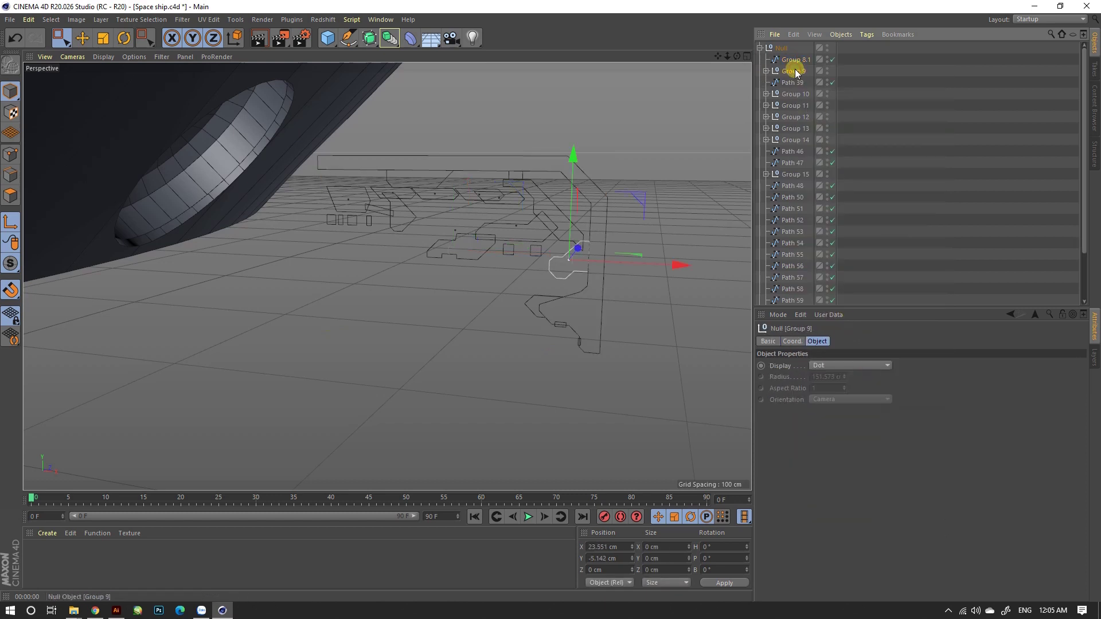
{"action": "right_click", "coordinate": [792, 84]}
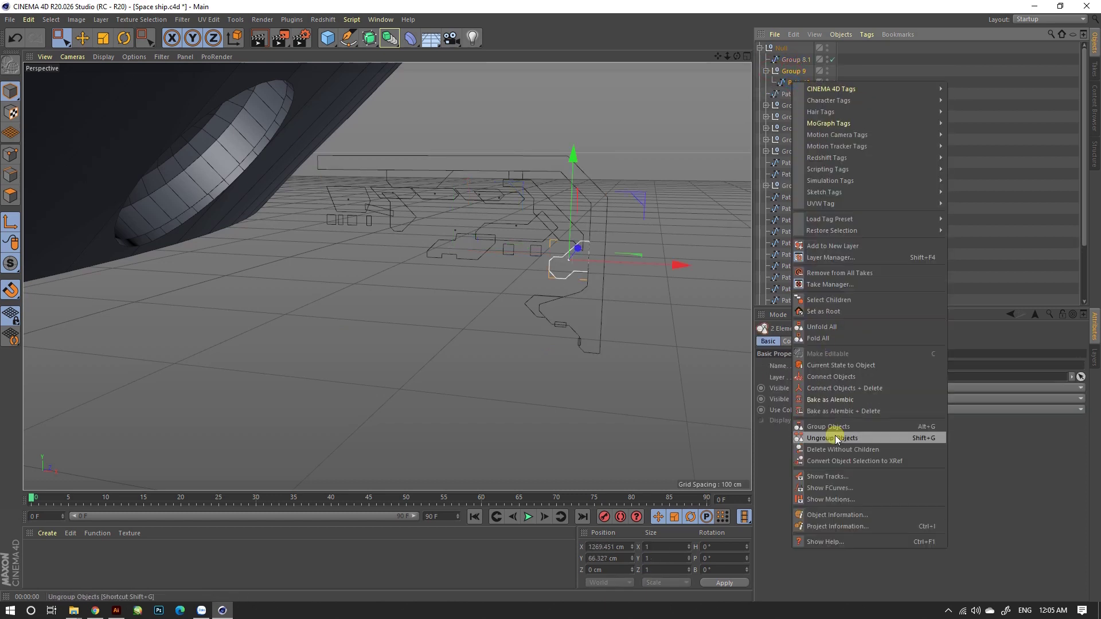
{"action": "left_click", "coordinate": [841, 391]}
{"action": "left_click", "coordinate": [793, 93]}
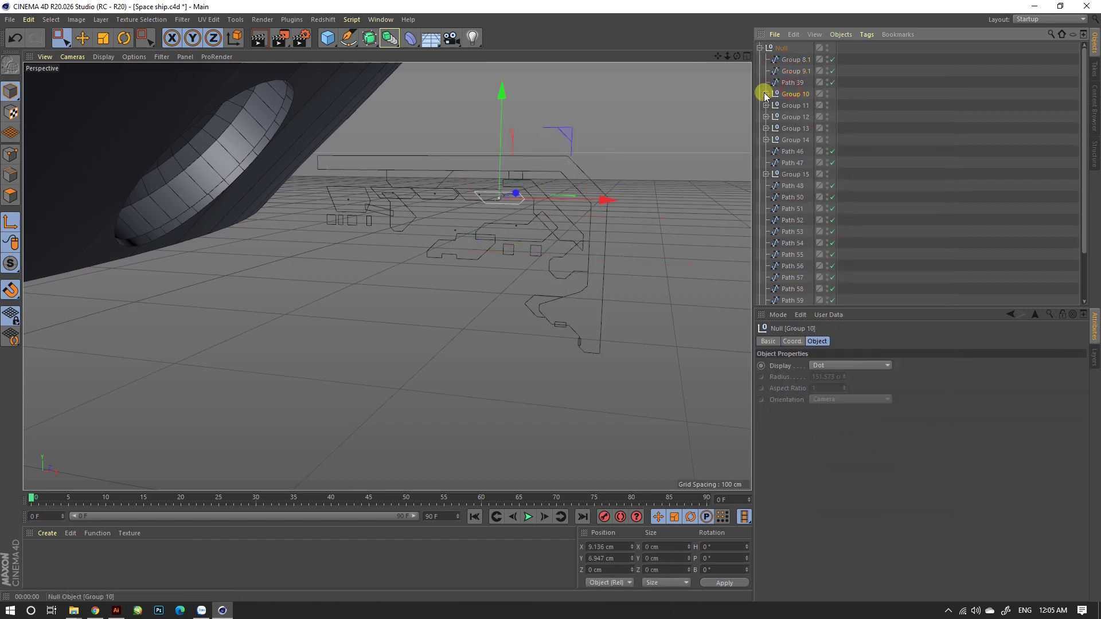
{"action": "left_click_drag", "start_coordinate": [792, 106], "coordinate": [789, 98]}
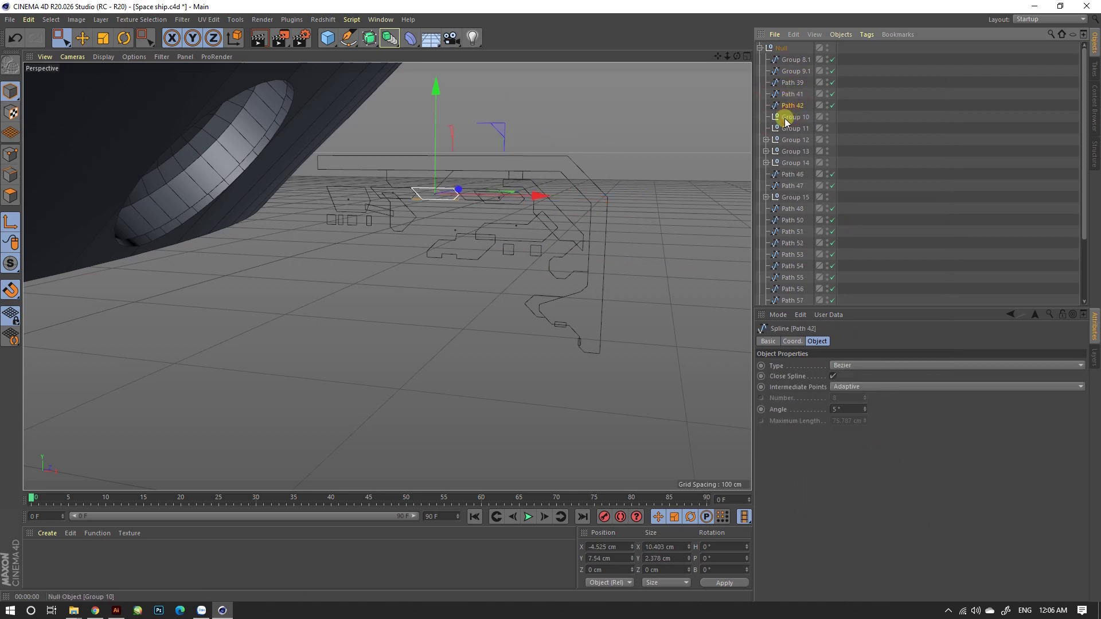
{"action": "left_click", "coordinate": [785, 119]}
{"action": "key", "text": "Delete"}
Ungroup Groups 12 through 15 so their paths sit loose under the Null.
{"action": "right_click", "coordinate": [792, 122]}
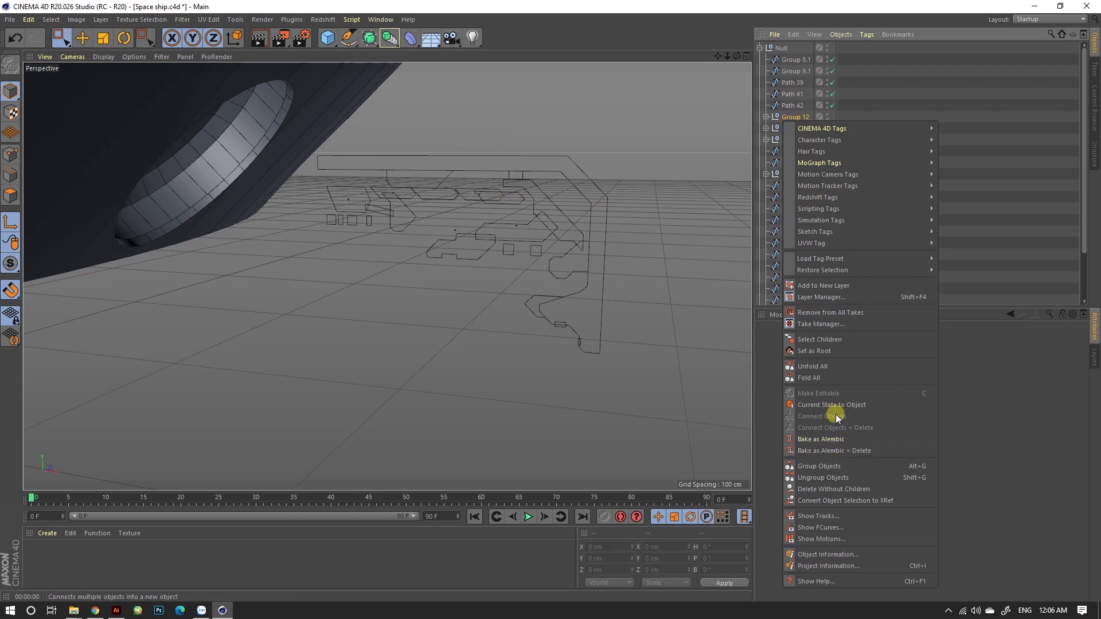
{"action": "left_click", "coordinate": [821, 478]}
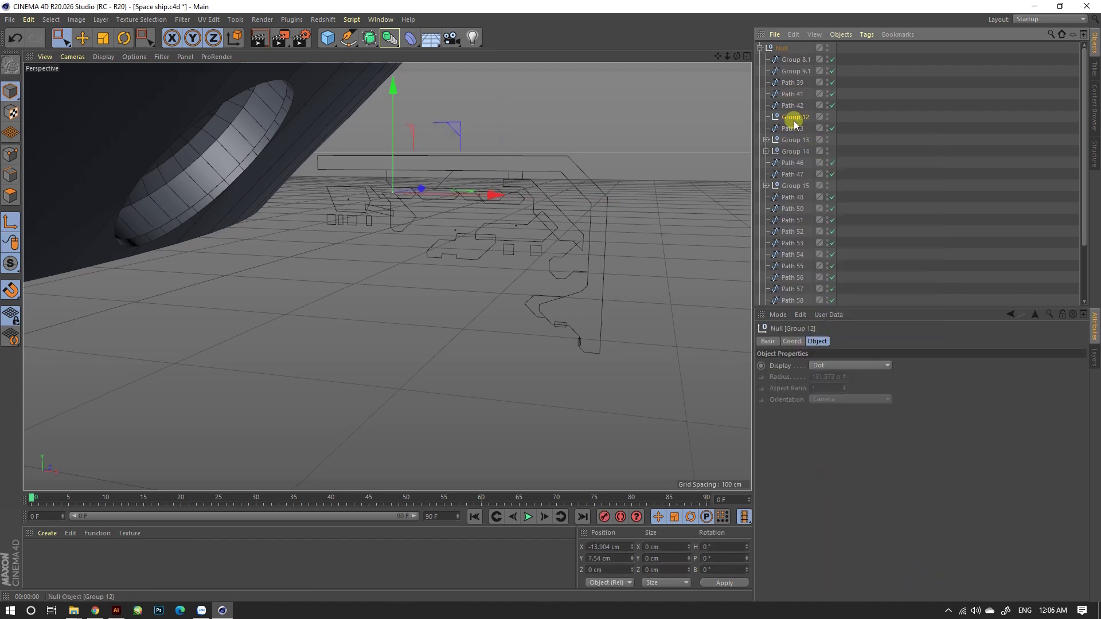
{"action": "key", "text": "Delete"}
{"action": "left_click", "coordinate": [814, 131]}
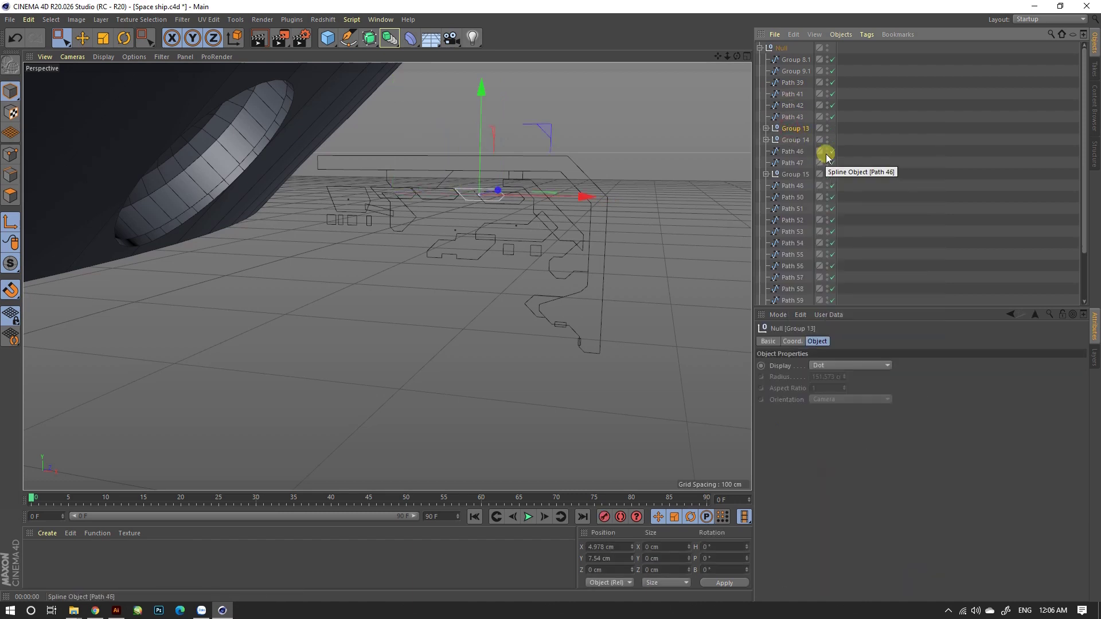
{"action": "key", "text": "Delete"}
{"action": "left_click", "coordinate": [812, 141]}
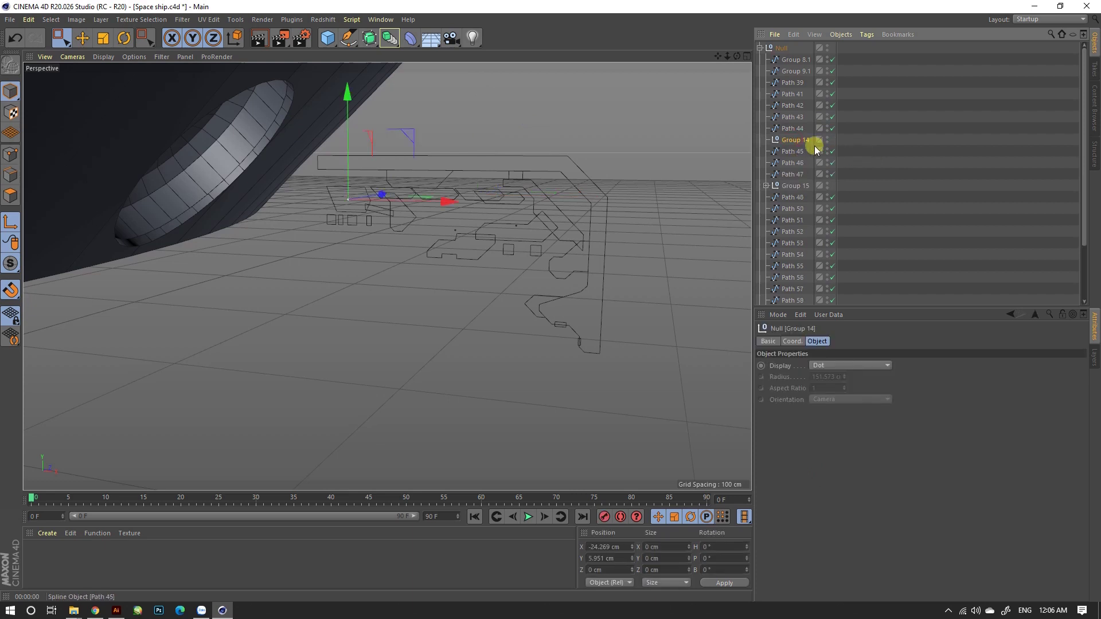
{"action": "key", "text": "shift+g"}
{"action": "left_click", "coordinate": [779, 173]}
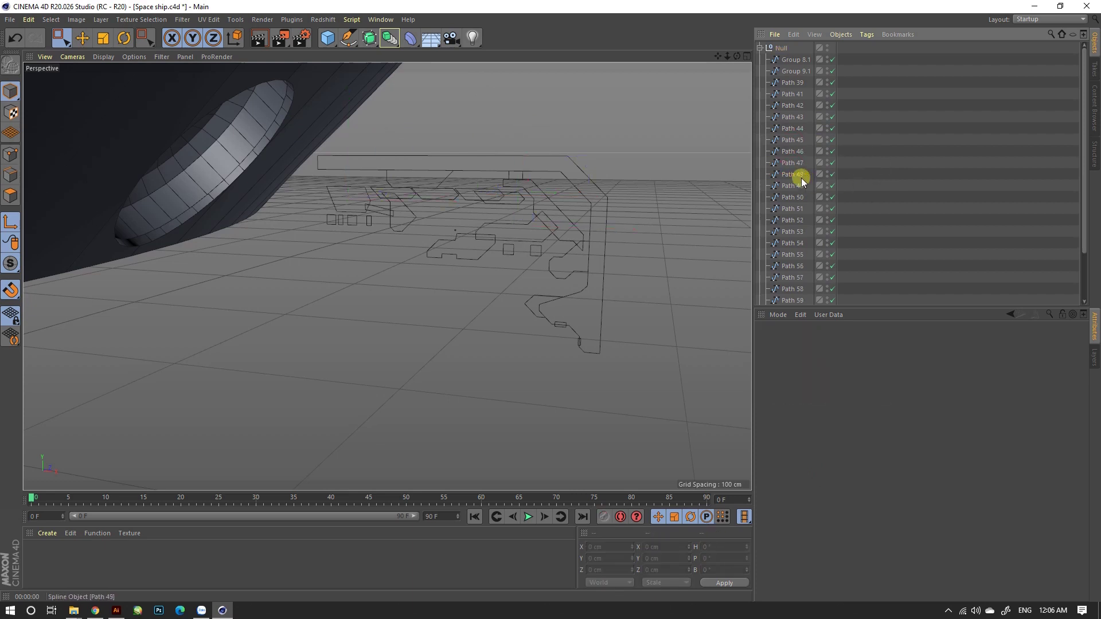
{"action": "key", "text": "shift+g"}
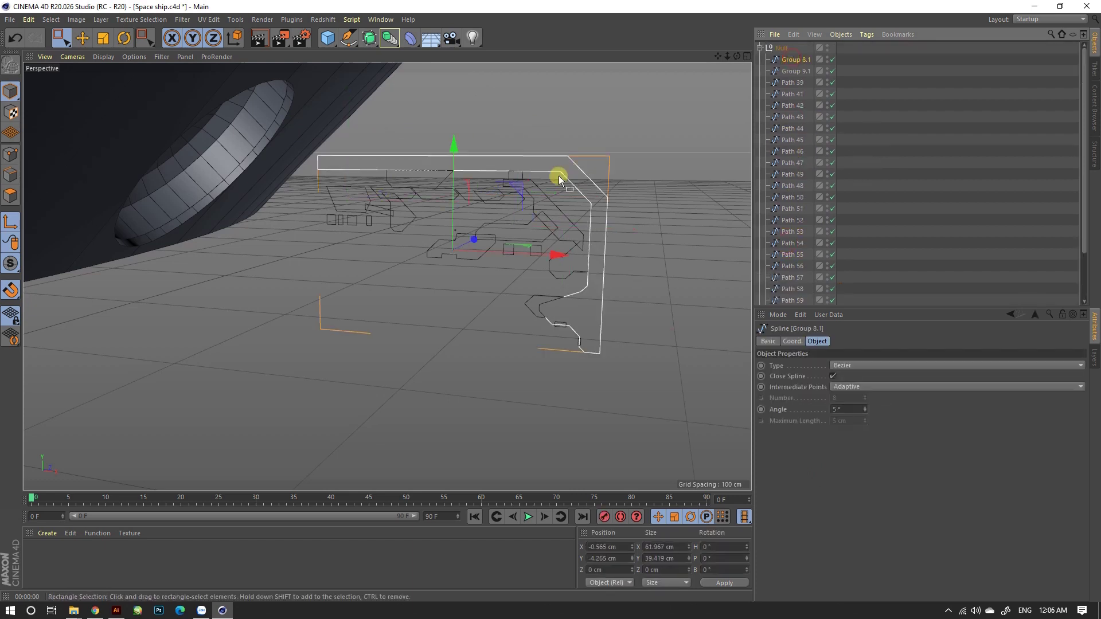
Add a Lathe containing Group 8.1 with 50 subdivisions.
{"action": "left_click", "coordinate": [386, 39]}
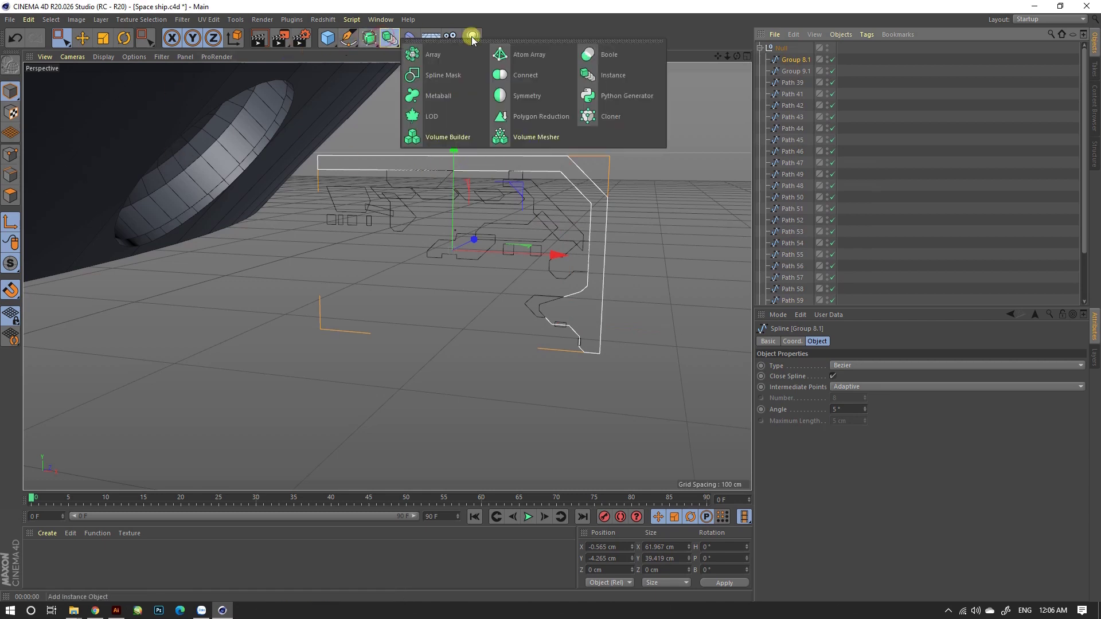
{"action": "left_click", "coordinate": [370, 39]}
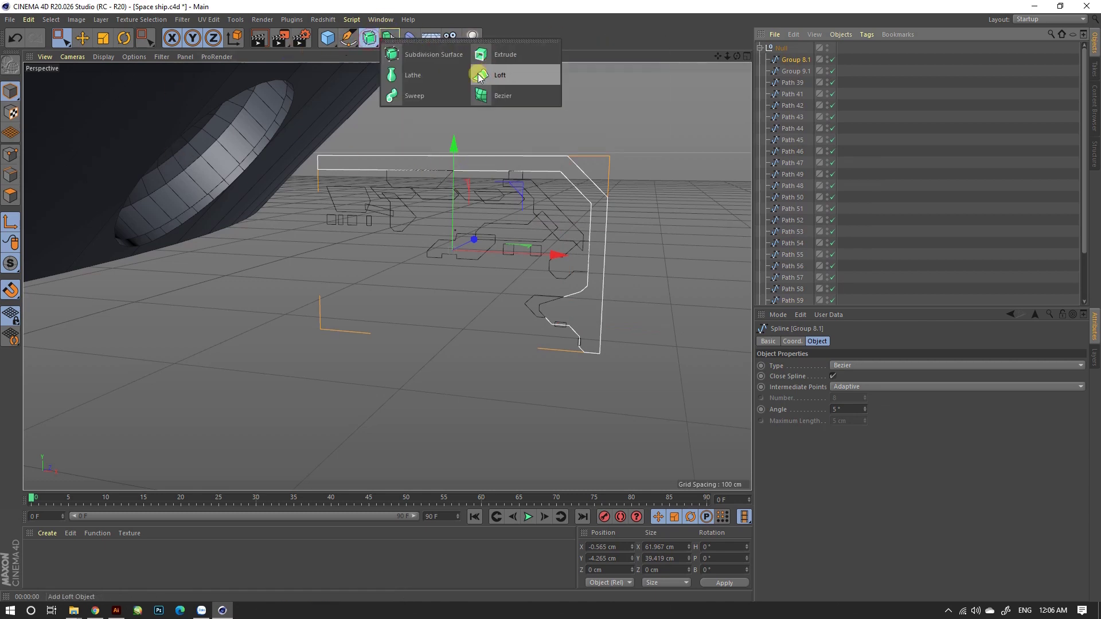
{"action": "left_click", "coordinate": [399, 78]}
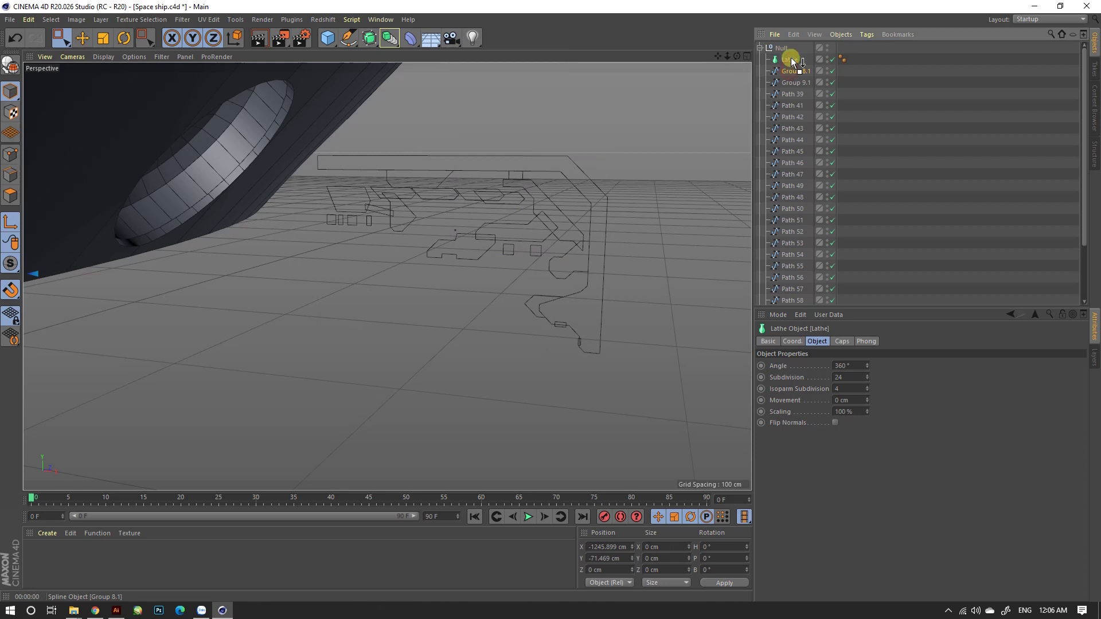
{"action": "left_click_drag", "start_coordinate": [795, 71], "coordinate": [793, 61]}
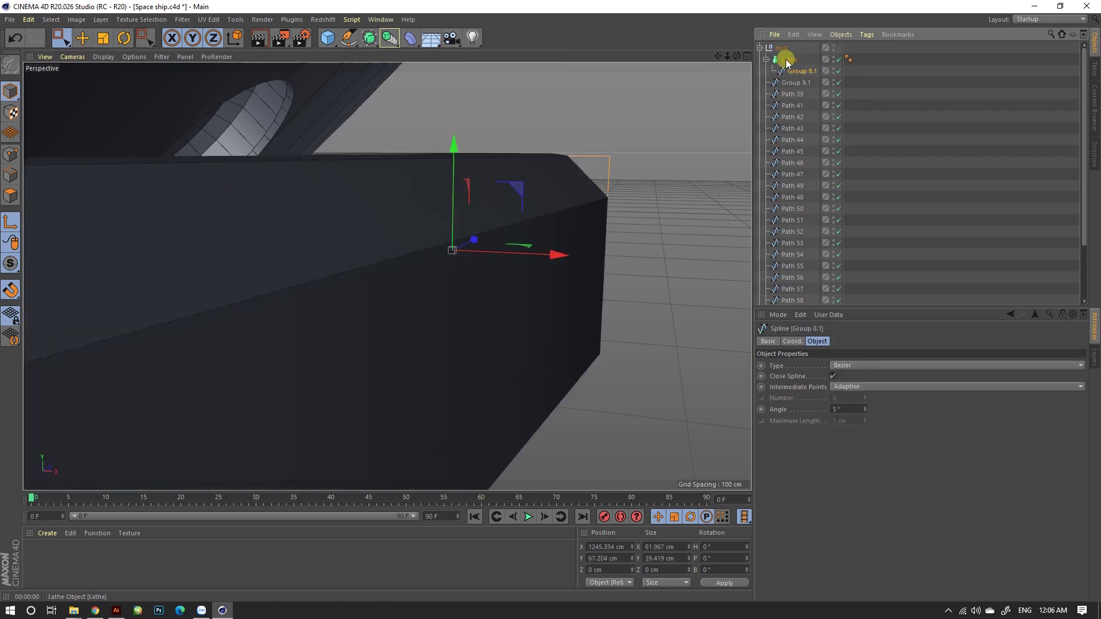
{"action": "left_click", "coordinate": [787, 59]}
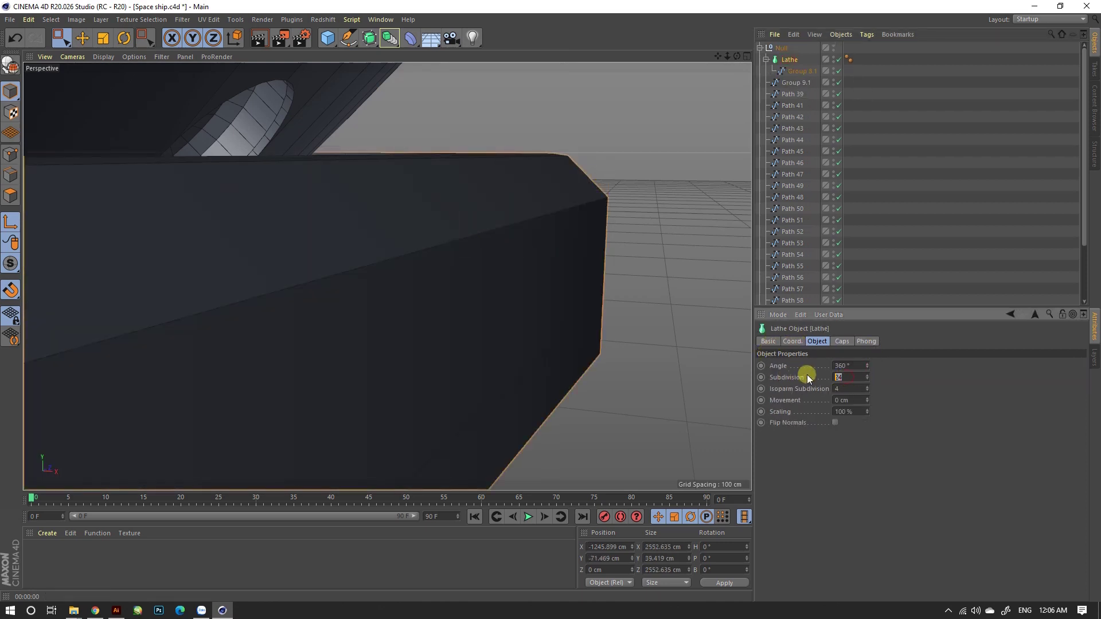
{"action": "type", "text": "50"}
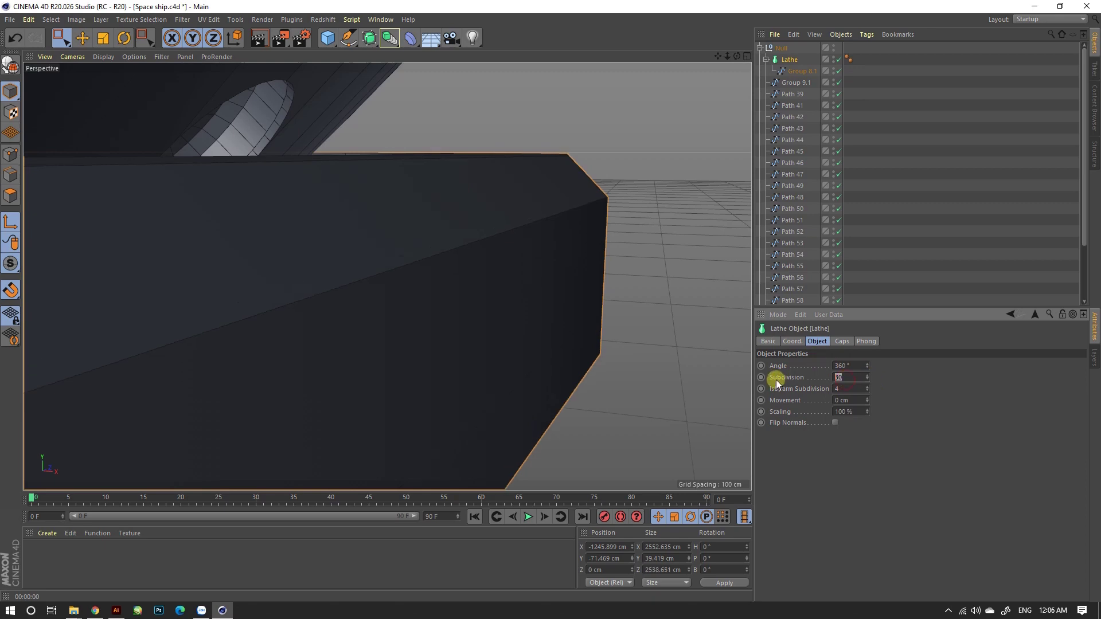
{"action": "key", "text": "Return"}
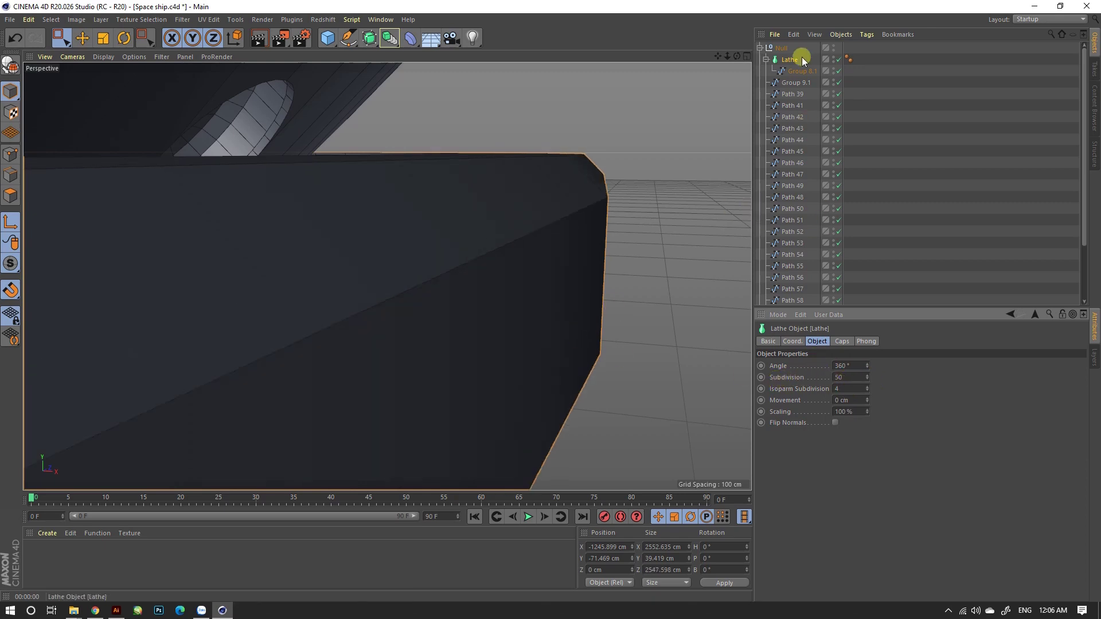
In the Front view, move the revolve axis to align with the profile's top edge.
{"action": "scroll", "coordinate": [624, 163], "scroll_direction": "down", "scroll_amount": 3}
{"action": "scroll", "coordinate": [619, 164], "scroll_direction": "down", "scroll_amount": 5}
{"action": "middle_click", "coordinate": [608, 169]}
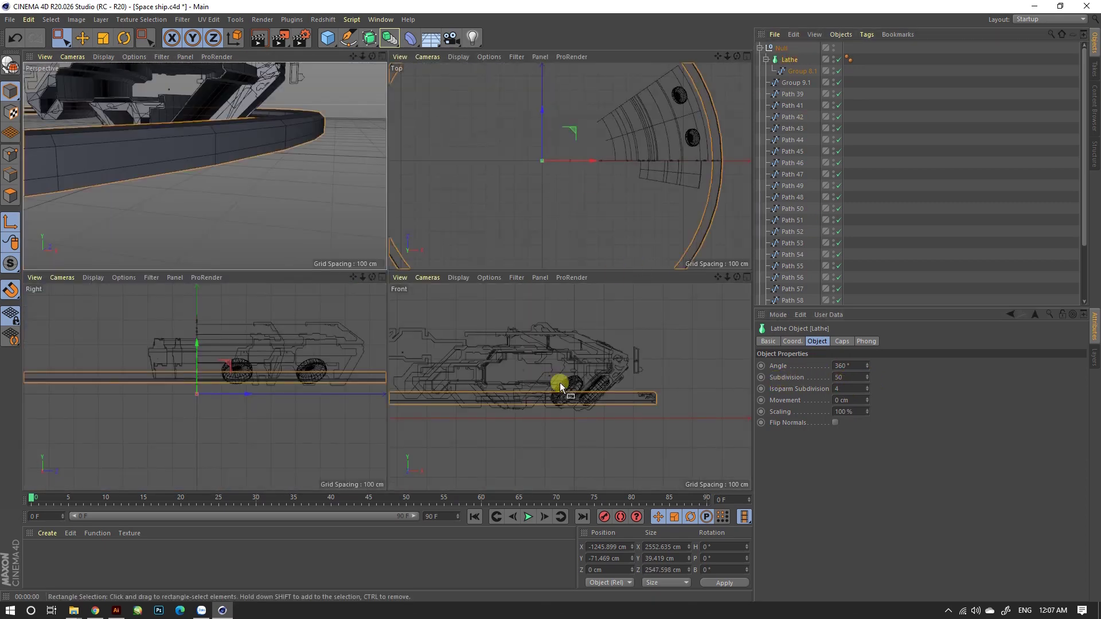
{"action": "middle_click", "coordinate": [569, 395]}
{"action": "scroll", "coordinate": [539, 333], "scroll_direction": "down", "scroll_amount": 4}
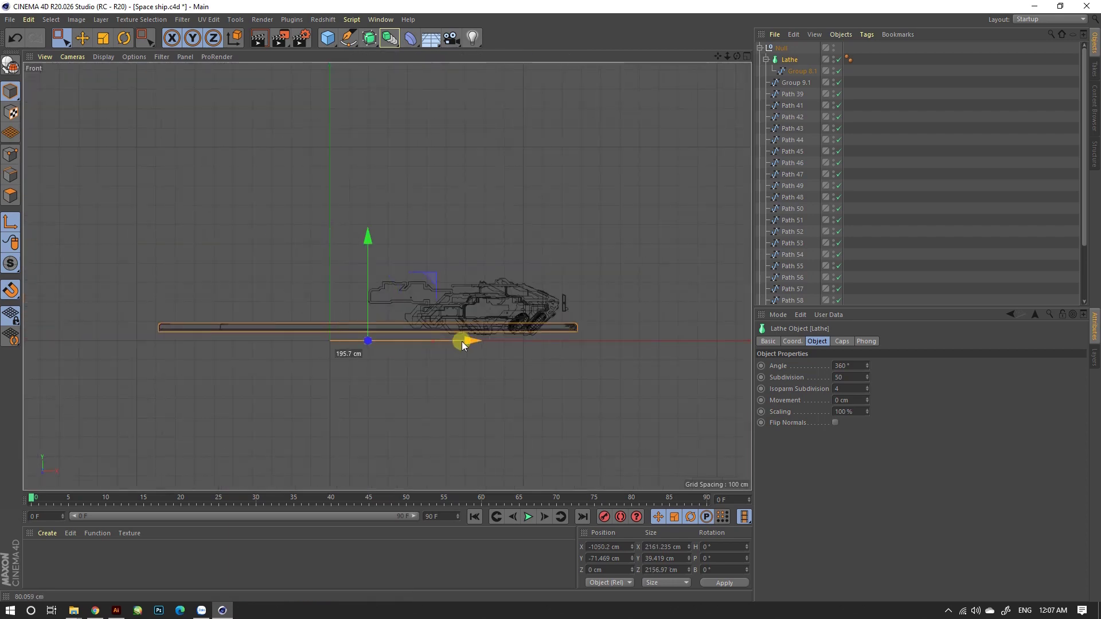
{"action": "scroll", "coordinate": [454, 319], "scroll_direction": "up", "scroll_amount": 5}
{"action": "scroll", "coordinate": [305, 346], "scroll_direction": "up", "scroll_amount": 3}
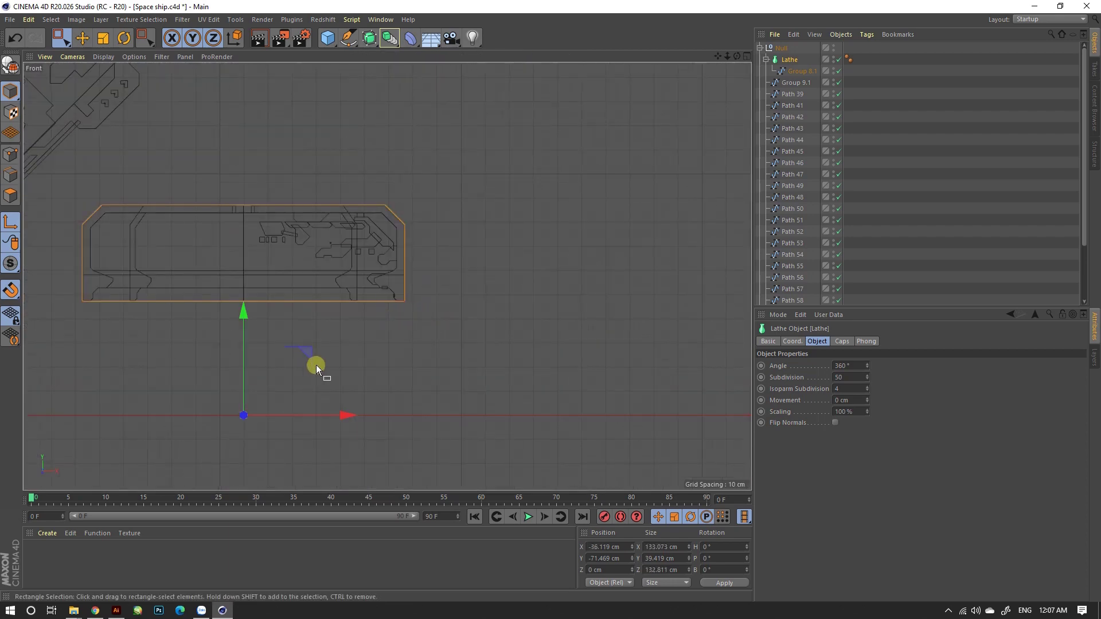
{"action": "left_click_drag", "start_coordinate": [315, 364], "coordinate": [320, 281]}
{"action": "left_click_drag", "start_coordinate": [312, 146], "coordinate": [317, 143]}
{"action": "scroll", "coordinate": [318, 143], "scroll_direction": "up", "scroll_amount": 3}
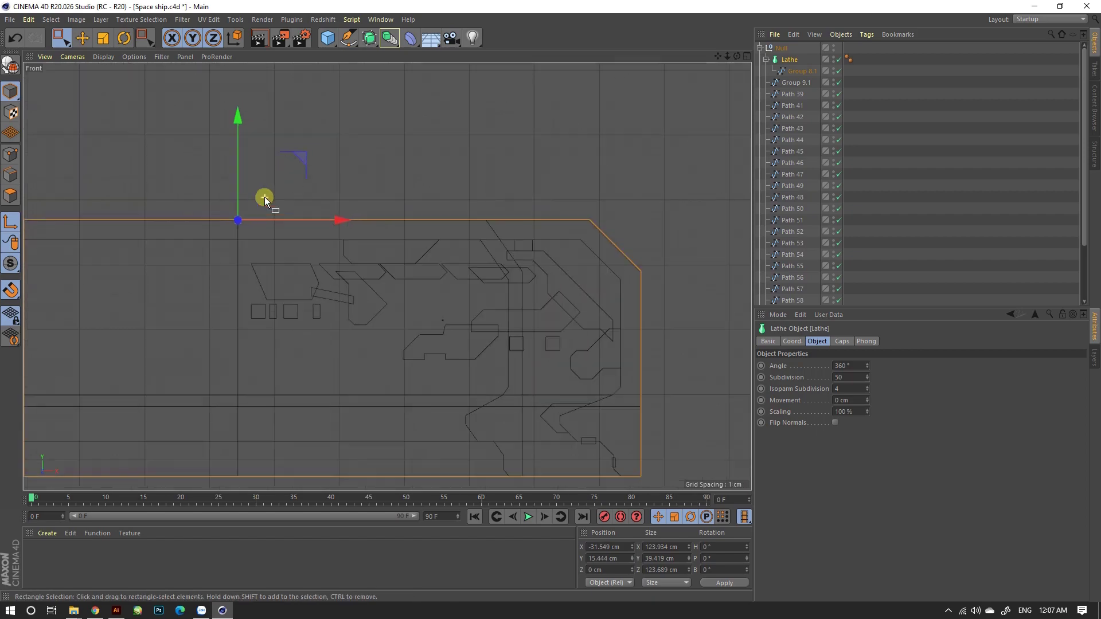
Inspect the lathe from above in the Perspective view and select its Angle field.
{"action": "middle_click", "coordinate": [264, 197]}
{"action": "middle_click", "coordinate": [344, 216]}
{"action": "scroll", "coordinate": [521, 225], "scroll_direction": "up", "scroll_amount": 5}
{"action": "mouse_move", "coordinate": [520, 226]}
{"action": "left_mouse_down", "text": "alt"}
{"action": "mouse_move", "coordinate": [517, 187]}
{"action": "mouse_move", "coordinate": [535, 259]}
{"action": "mouse_move", "coordinate": [549, 256]}
{"action": "left_mouse_up", "text": "alt"}
{"action": "scroll", "coordinate": [549, 255], "scroll_direction": "up", "scroll_amount": 2}
{"action": "scroll", "coordinate": [569, 227], "scroll_direction": "up", "scroll_amount": 2}
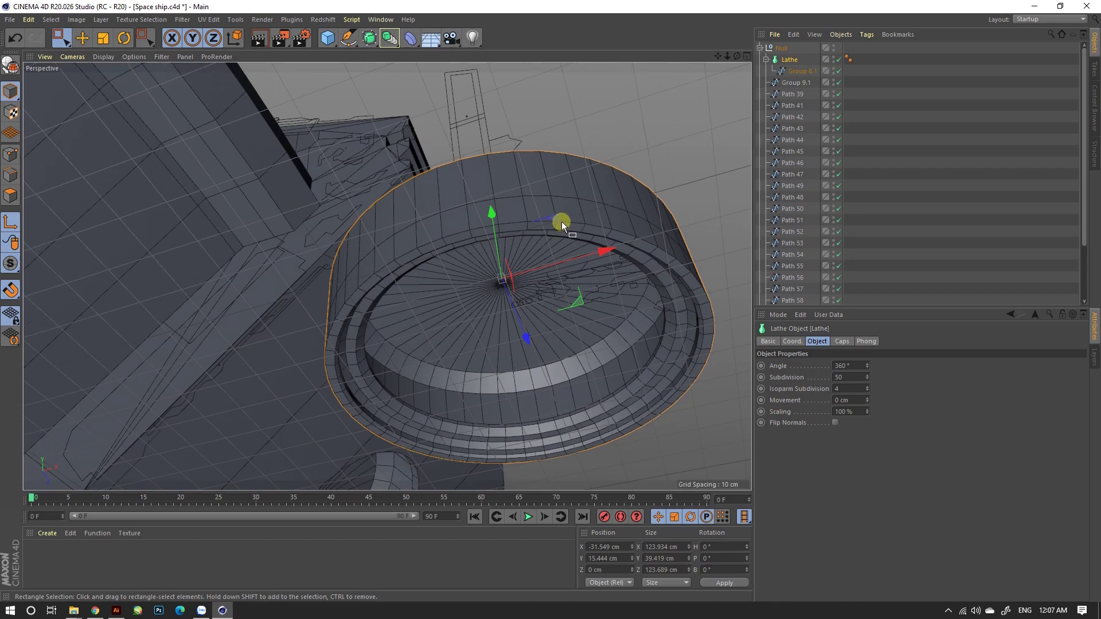
{"action": "scroll", "coordinate": [562, 221], "scroll_direction": "down", "scroll_amount": 3}
{"action": "left_click", "coordinate": [854, 365]}
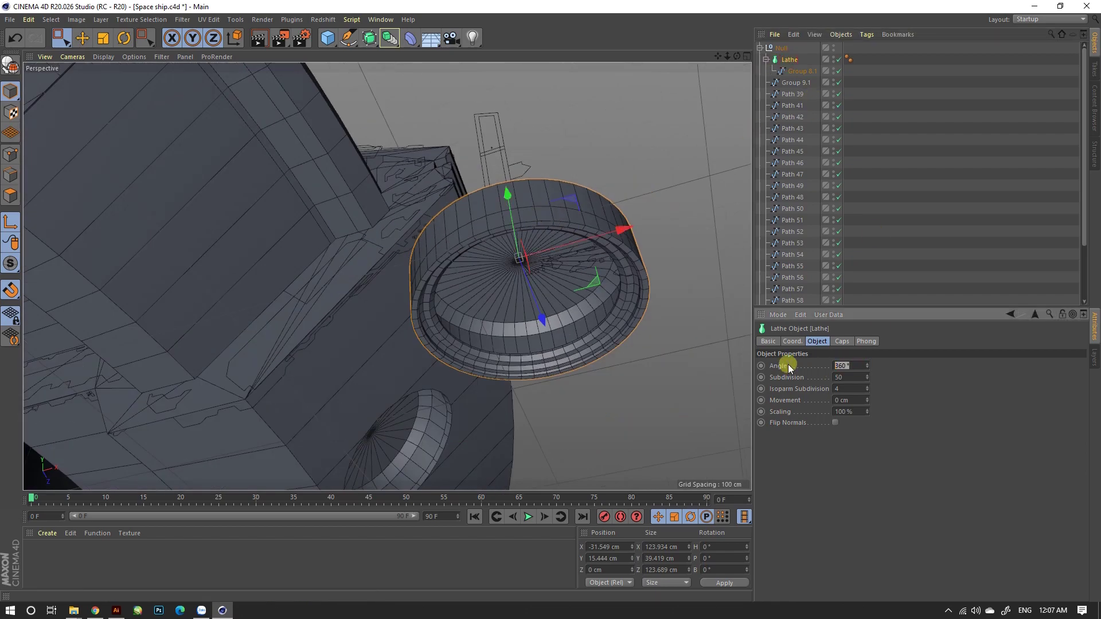
Set the lathe angle to 20° and its subdivision to 6.
{"action": "type", "text": "20"}
{"action": "key", "text": "Return"}
{"action": "scroll", "coordinate": [590, 257], "scroll_direction": "up", "scroll_amount": 2}
{"action": "mouse_move", "coordinate": [589, 257]}
{"action": "left_mouse_down", "text": "alt"}
{"action": "mouse_move", "coordinate": [588, 306]}
{"action": "mouse_move", "coordinate": [517, 413]}
{"action": "mouse_move", "coordinate": [576, 249]}
{"action": "left_mouse_up", "text": "alt"}
{"action": "double_click", "coordinate": [848, 377]}
{"action": "type", "text": "6"}
{"action": "key", "text": "Return"}
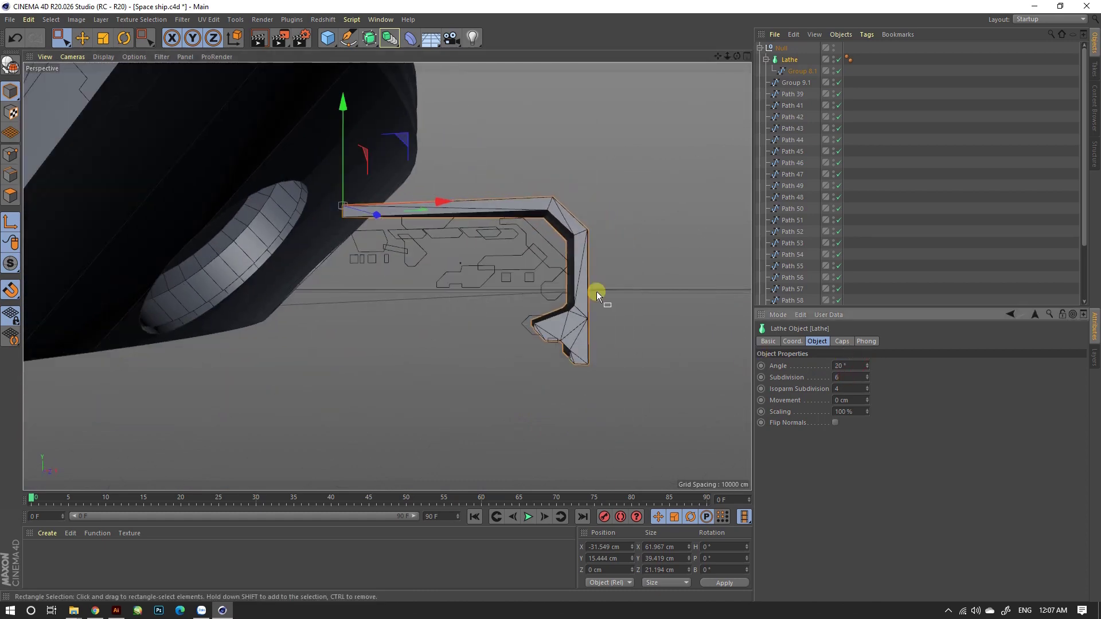
Copy the lathe for Group 9.1, remove the extra Group 8.1, and rotate it about -29°.
{"action": "mouse_move", "coordinate": [596, 296]}
{"action": "left_mouse_down", "text": "alt"}
{"action": "mouse_move", "coordinate": [536, 275]}
{"action": "mouse_move", "coordinate": [768, 54]}
{"action": "mouse_move", "coordinate": [801, 85]}
{"action": "left_mouse_up", "text": "alt"}
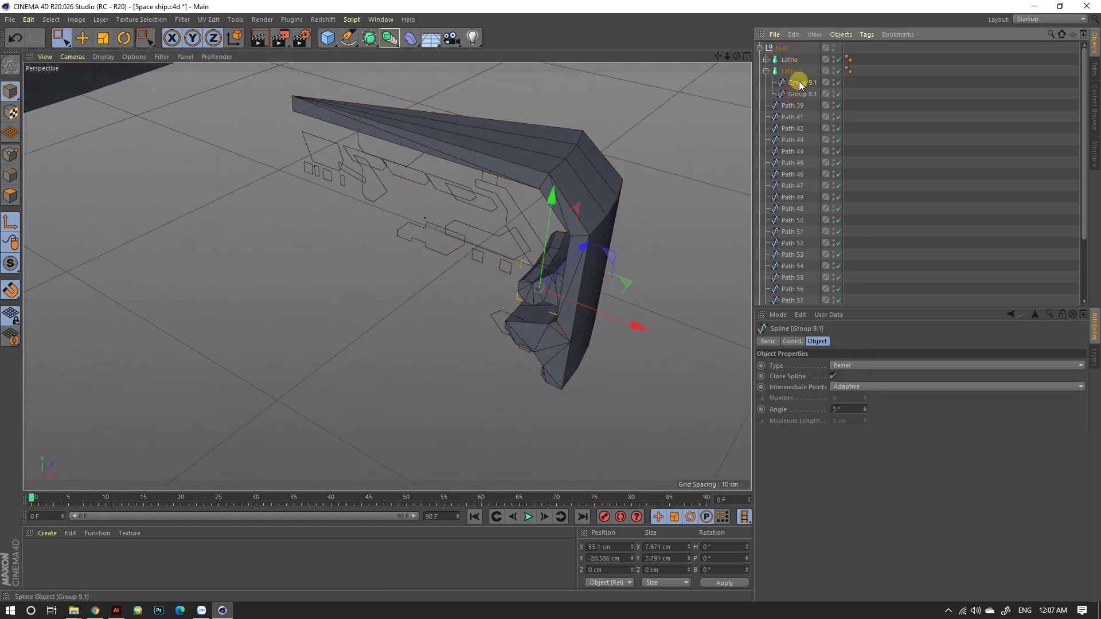
{"action": "left_click", "coordinate": [791, 71]}
{"action": "key", "text": "r"}
{"action": "left_click", "coordinate": [791, 71]}
{"action": "left_click_drag", "start_coordinate": [321, 116], "coordinate": [274, 123]}
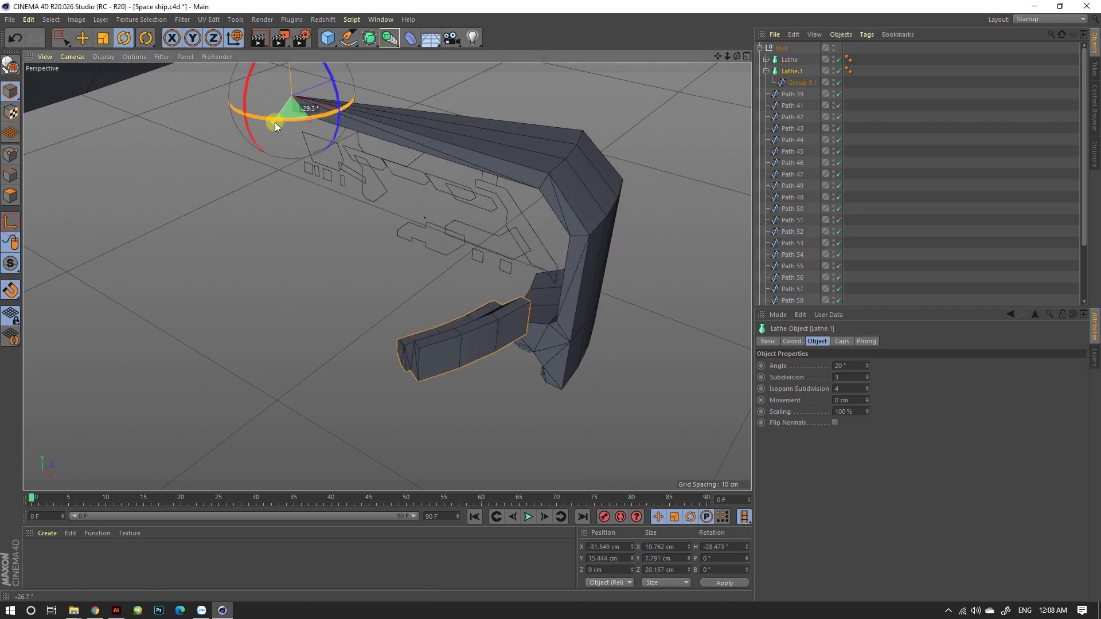
{"action": "scroll", "coordinate": [437, 201], "scroll_direction": "down", "scroll_amount": 3}
Create rotated lathe wedge copies for Paths 39, 41, 42 and 43.
{"action": "left_click", "coordinate": [786, 84]}
{"action": "left_click_drag", "start_coordinate": [786, 84], "coordinate": [794, 113], "text": "ctrl"}
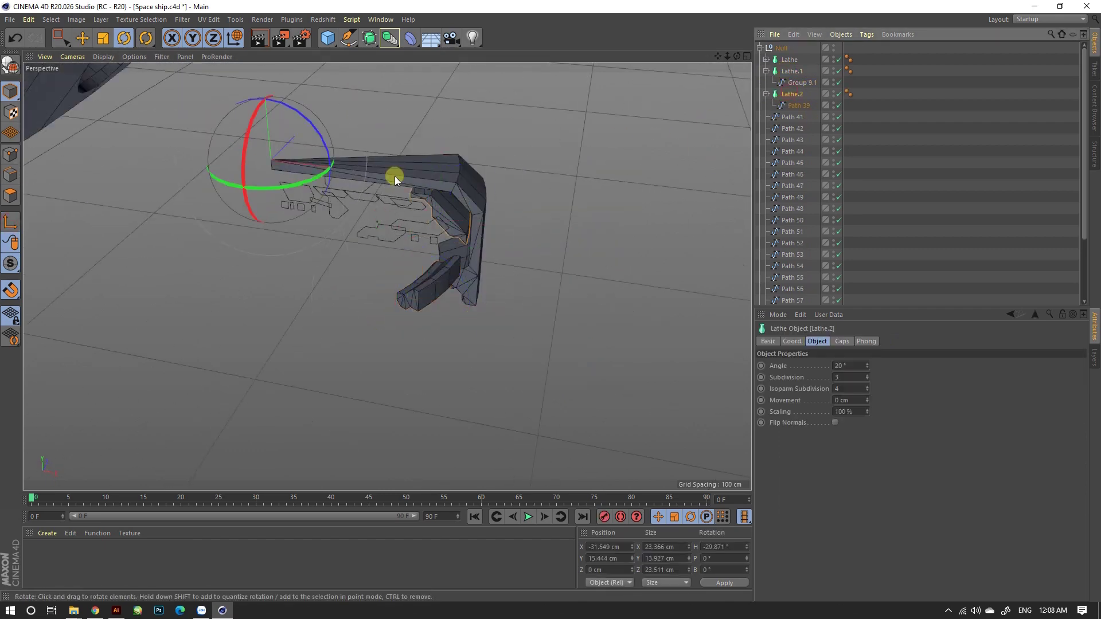
{"action": "left_click_drag", "start_coordinate": [394, 178], "coordinate": [424, 235], "text": "alt"}
{"action": "left_click_drag", "start_coordinate": [791, 94], "coordinate": [791, 129], "text": "ctrl"}
{"action": "left_click_drag", "start_coordinate": [394, 240], "coordinate": [414, 226], "text": "alt"}
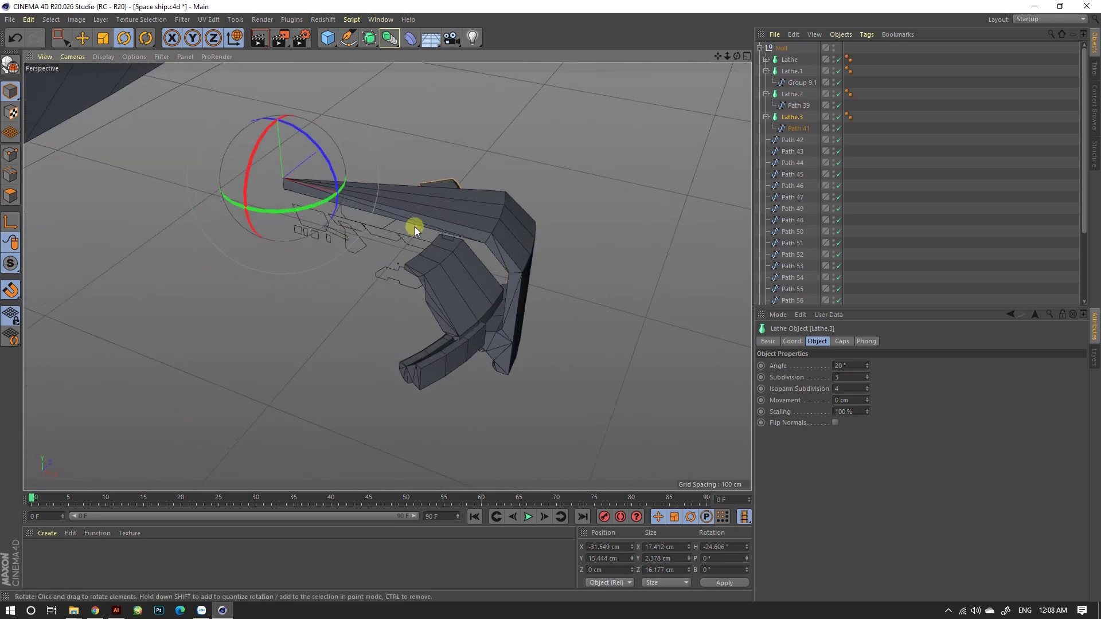
{"action": "left_click_drag", "start_coordinate": [791, 116], "coordinate": [791, 157], "text": "ctrl"}
{"action": "left_click_drag", "start_coordinate": [245, 189], "coordinate": [263, 213]}
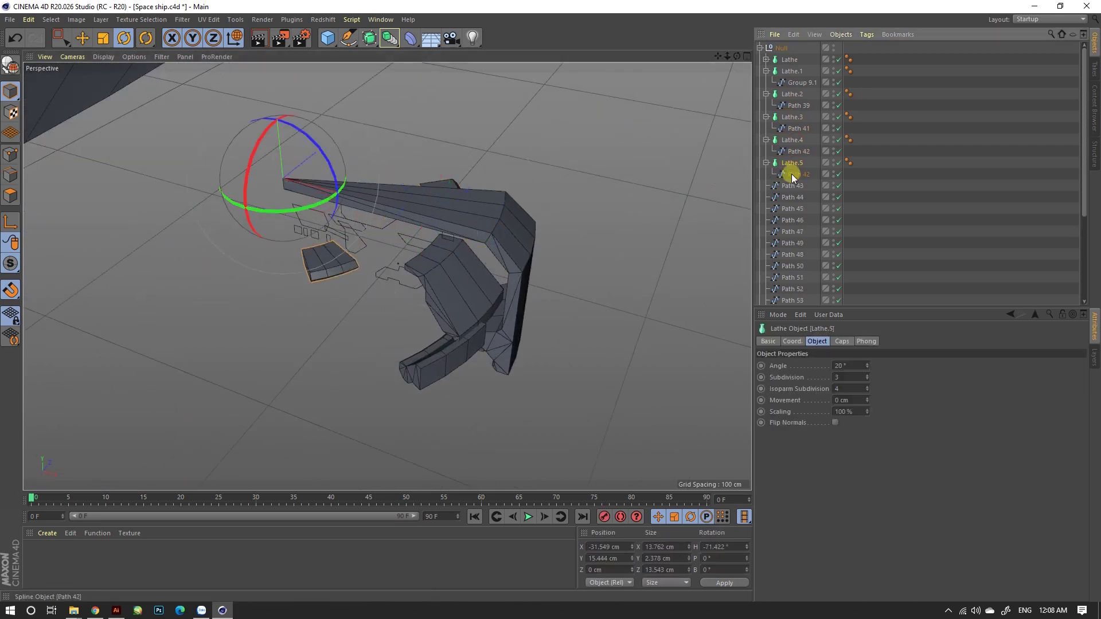
{"action": "key", "text": "Delete"}
{"action": "mouse_move", "coordinate": [792, 173]}
{"action": "left_mouse_down"}
{"action": "mouse_move", "coordinate": [791, 163]}
{"action": "mouse_move", "coordinate": [791, 174]}
{"action": "left_mouse_up"}
Duplicate lathes for Paths 44–46, rotating the wedges to about -134° and -110°.
{"action": "left_click_drag", "start_coordinate": [797, 196], "coordinate": [792, 184]}
{"action": "left_click_drag", "start_coordinate": [321, 189], "coordinate": [339, 207]}
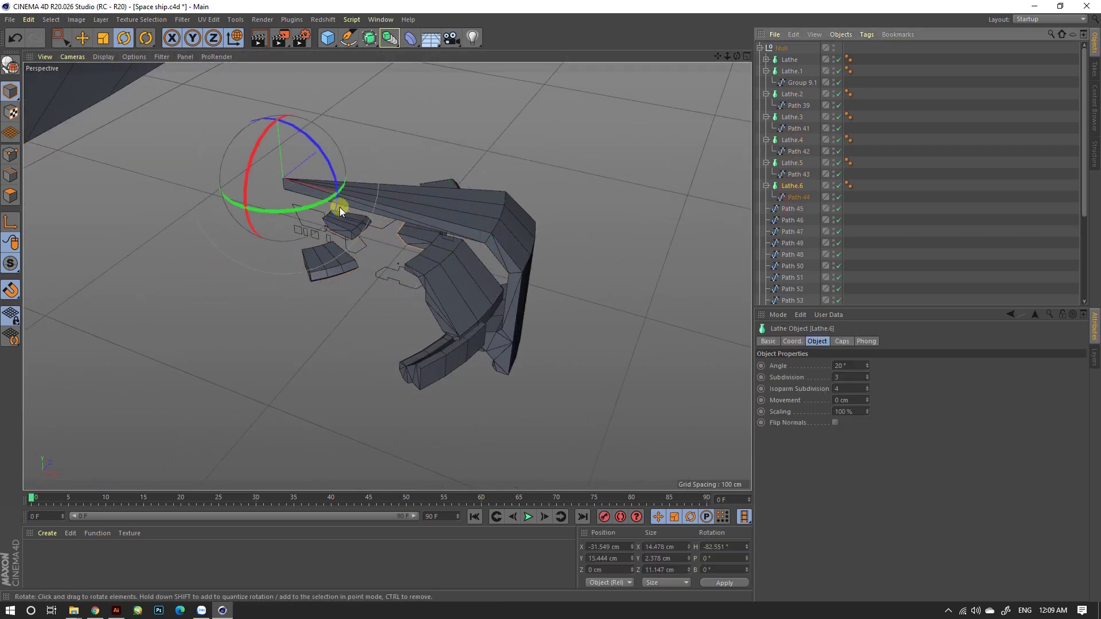
{"action": "mouse_move", "coordinate": [791, 185]}
{"action": "left_mouse_down", "text": "ctrl"}
{"action": "mouse_move", "coordinate": [781, 201]}
{"action": "mouse_move", "coordinate": [791, 208]}
{"action": "left_mouse_up", "text": "ctrl"}
{"action": "left_click_drag", "start_coordinate": [607, 204], "coordinate": [574, 217]}
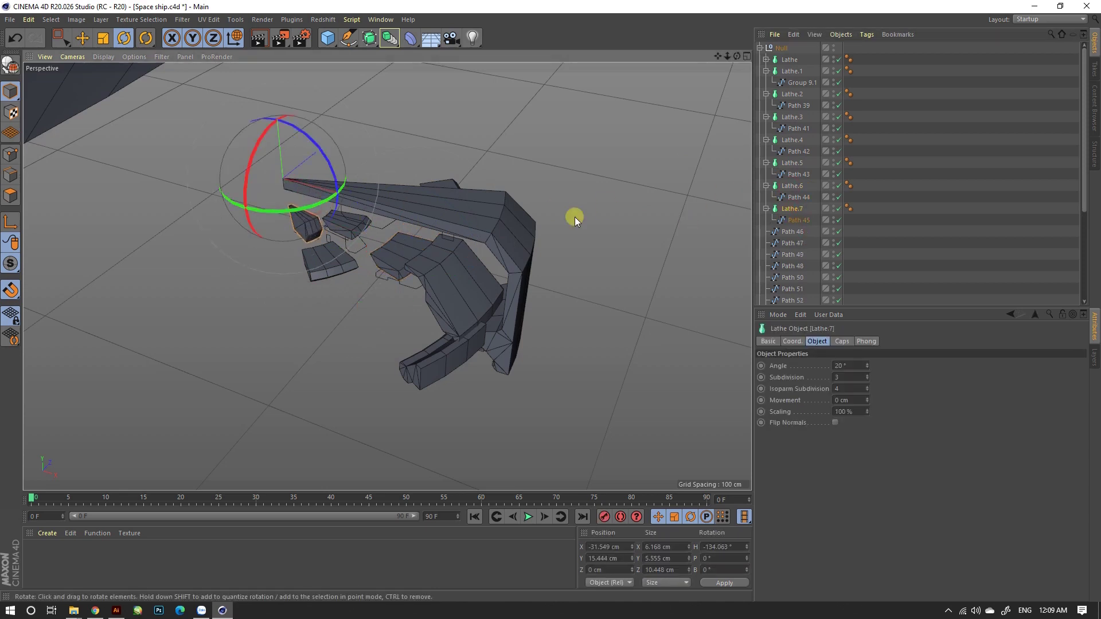
{"action": "left_click_drag", "start_coordinate": [791, 208], "coordinate": [791, 231], "text": "ctrl"}
{"action": "left_click_drag", "start_coordinate": [673, 253], "coordinate": [506, 218]}
{"action": "left_click_drag", "start_coordinate": [791, 231], "coordinate": [795, 262], "text": "ctrl"}
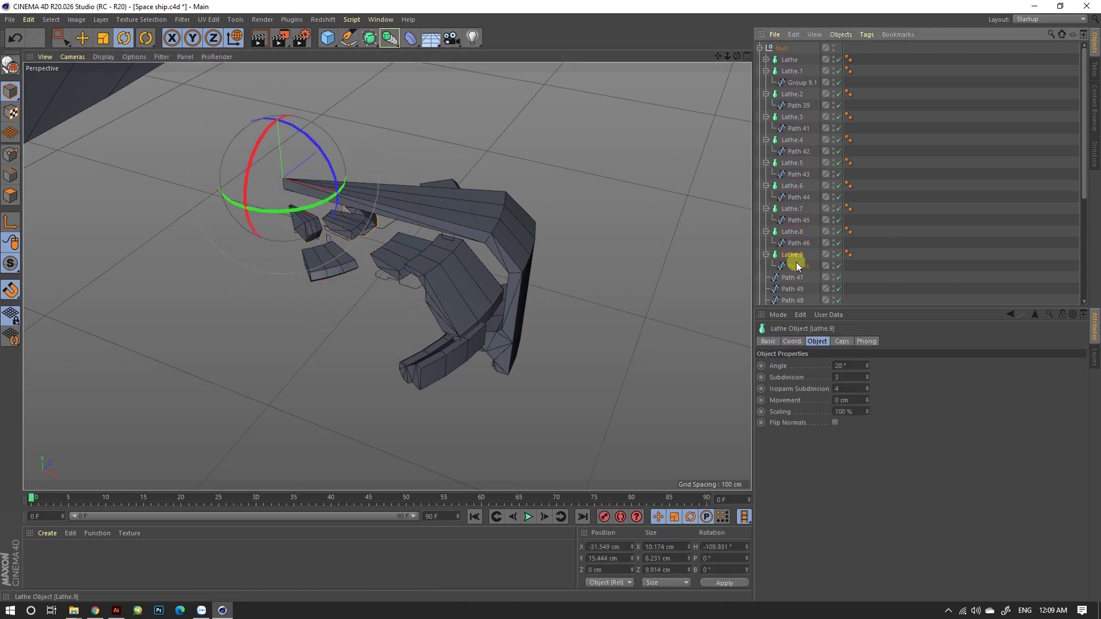
{"action": "key", "text": "Delete"}
Put Paths 47, 49 and 53 into Lathes 9–11, rotating Lathe.10 to about -165°.
{"action": "left_click", "coordinate": [274, 214]}
{"action": "left_click_drag", "start_coordinate": [774, 191], "coordinate": [791, 94]}
{"action": "left_click_drag", "start_coordinate": [792, 94], "coordinate": [793, 116], "text": "ctrl"}
{"action": "left_click_drag", "start_coordinate": [321, 190], "coordinate": [295, 208]}
{"action": "scroll", "coordinate": [573, 197], "scroll_direction": "up", "scroll_amount": 5}
{"action": "mouse_move", "coordinate": [573, 197]}
{"action": "left_mouse_down", "text": "alt"}
{"action": "mouse_move", "coordinate": [503, 188]}
{"action": "mouse_move", "coordinate": [367, 252]}
{"action": "left_mouse_up", "text": "alt"}
{"action": "mouse_move", "coordinate": [779, 111]}
{"action": "left_mouse_down", "text": "ctrl"}
{"action": "mouse_move", "coordinate": [791, 207]}
{"action": "mouse_move", "coordinate": [792, 139]}
{"action": "left_mouse_up", "text": "ctrl"}
Set Lathe.11's angle to 5, then make Lathe.12 (Path 48) and Lathe.13 (Path 50, 8° sweep).
{"action": "scroll", "coordinate": [301, 173], "scroll_direction": "up", "scroll_amount": 5}
{"action": "double_click", "coordinate": [850, 365]}
{"action": "type", "text": "5"}
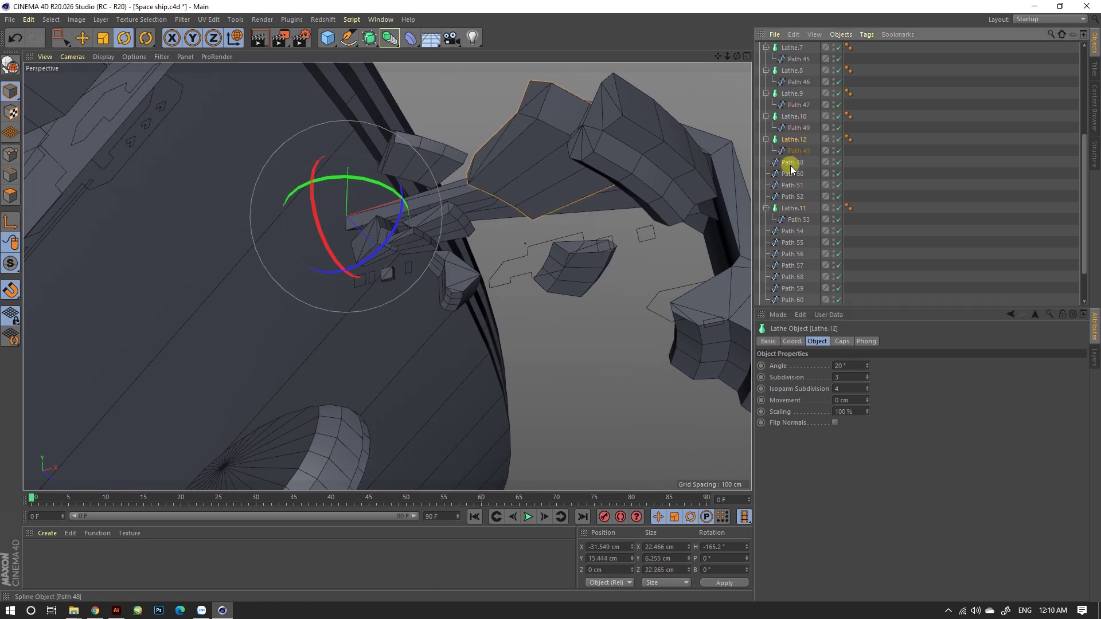
{"action": "left_click_drag", "start_coordinate": [356, 185], "coordinate": [709, 148]}
{"action": "left_click", "coordinate": [791, 162]}
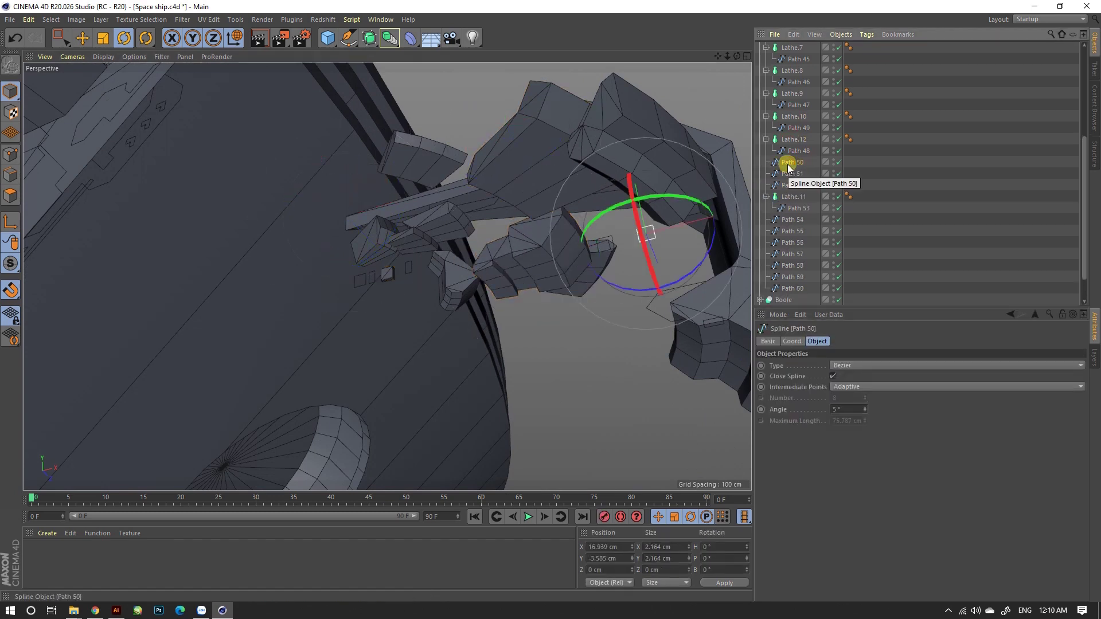
{"action": "left_click_drag", "start_coordinate": [793, 139], "coordinate": [791, 177], "text": "ctrl"}
{"action": "left_click_drag", "start_coordinate": [866, 365], "coordinate": [866, 370]}
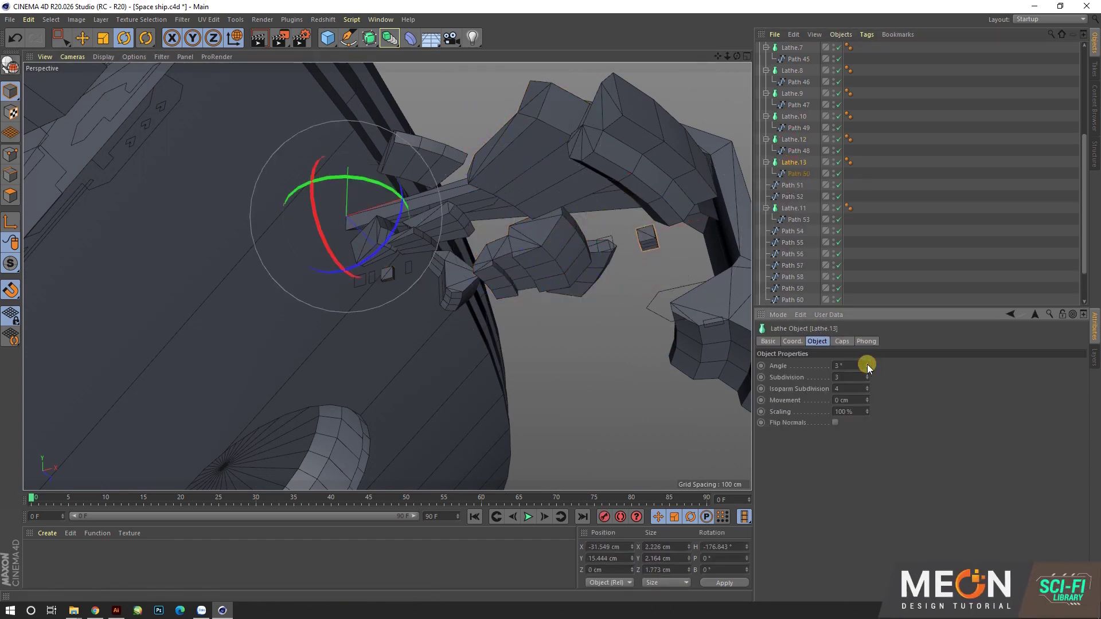
Make lathes for Paths 51 and 52, delete the extra Path 51, and rotate Lathe.15 about -13°.
{"action": "left_click_drag", "start_coordinate": [791, 166], "coordinate": [791, 185], "text": "ctrl"}
{"action": "left_click_drag", "start_coordinate": [866, 370], "coordinate": [867, 367]}
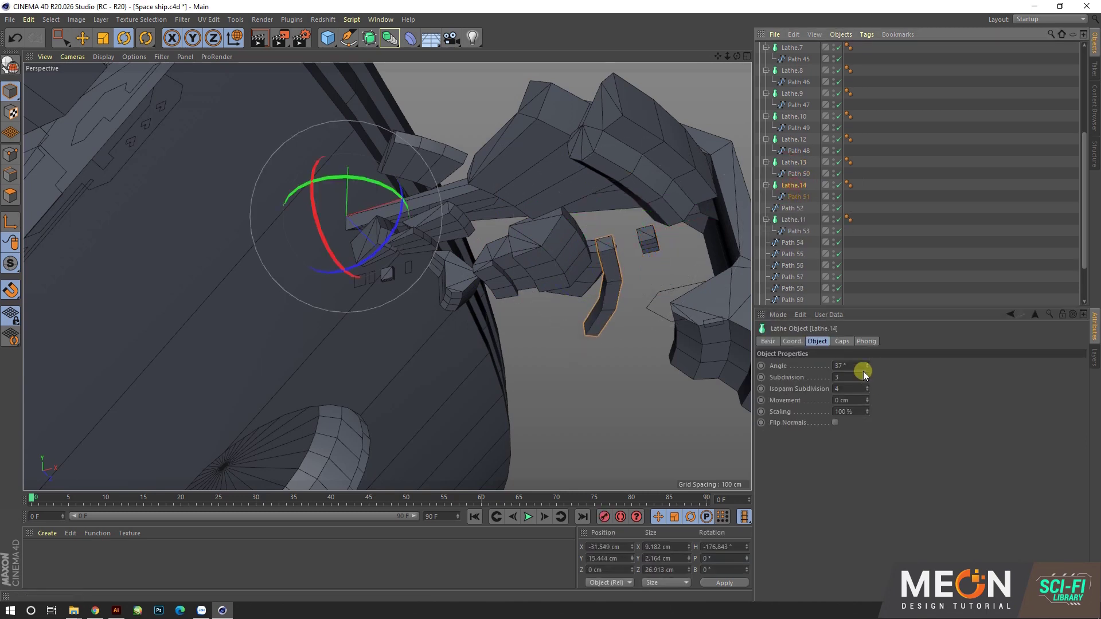
{"action": "left_click_drag", "start_coordinate": [793, 185], "coordinate": [792, 209], "text": "ctrl"}
{"action": "left_click", "coordinate": [794, 231]}
{"action": "key", "text": "Delete"}
{"action": "left_click", "coordinate": [793, 208]}
{"action": "left_click_drag", "start_coordinate": [386, 194], "coordinate": [376, 184]}
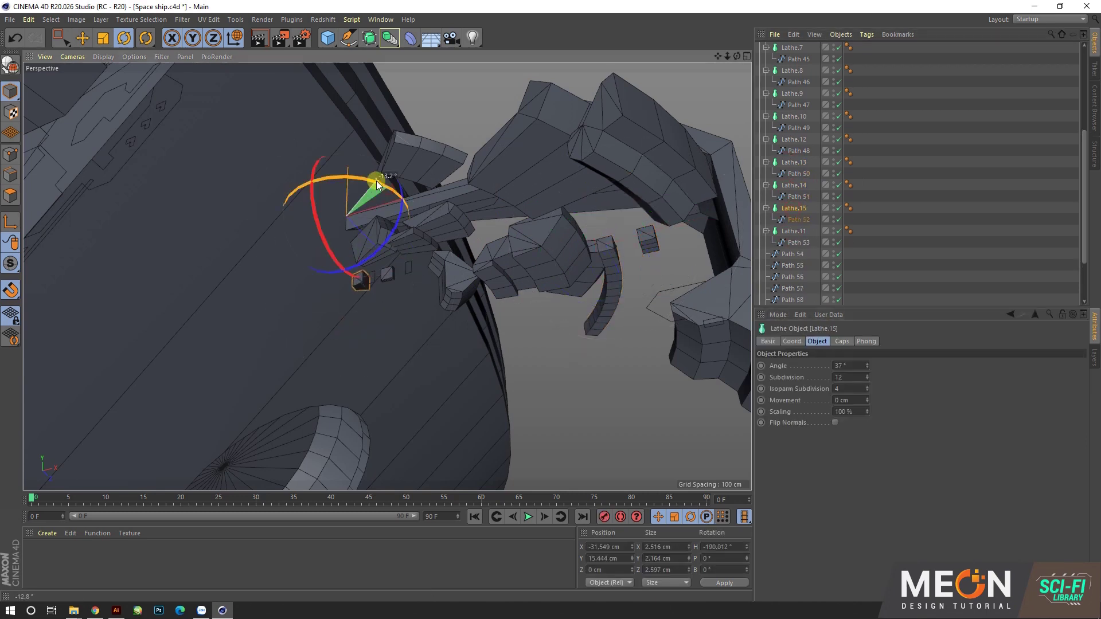
Duplicate Lathe.11 and place Path 54 inside the new lathe copy.
{"action": "mouse_move", "coordinate": [793, 231]}
{"action": "left_mouse_down", "text": "ctrl"}
{"action": "mouse_move", "coordinate": [781, 250]}
{"action": "mouse_move", "coordinate": [794, 254]}
{"action": "left_mouse_up", "text": "ctrl"}
{"action": "left_click", "coordinate": [789, 244]}
{"action": "left_click", "coordinate": [793, 254]}
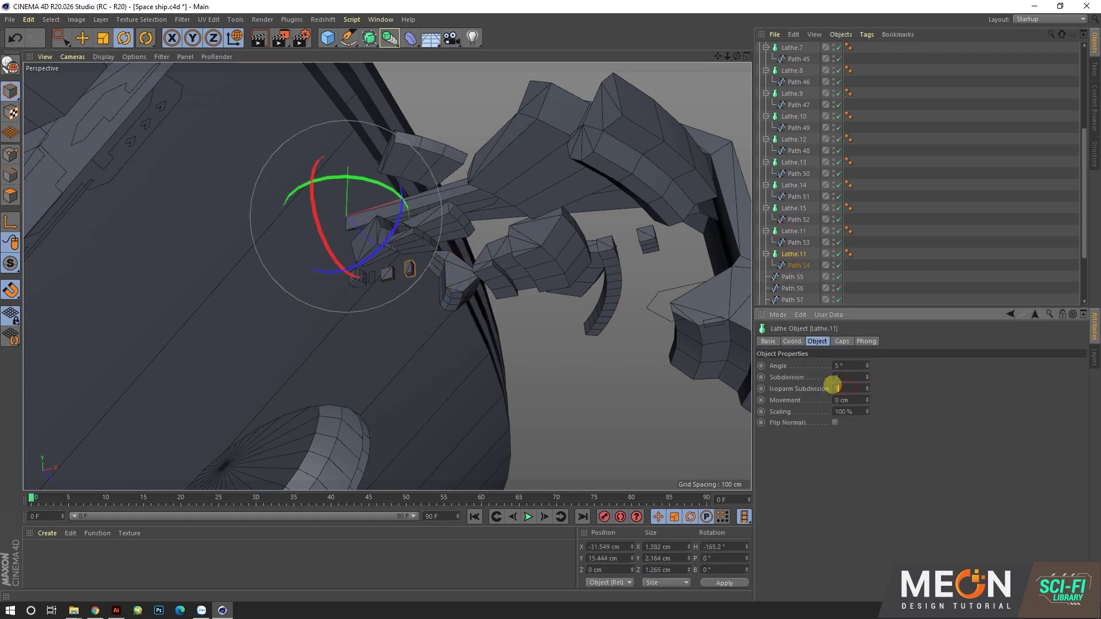
{"action": "left_click_drag", "start_coordinate": [516, 298], "coordinate": [559, 315], "text": "alt"}
{"action": "left_click", "coordinate": [791, 289]}
{"action": "left_click_drag", "start_coordinate": [573, 258], "coordinate": [603, 226], "text": "alt"}
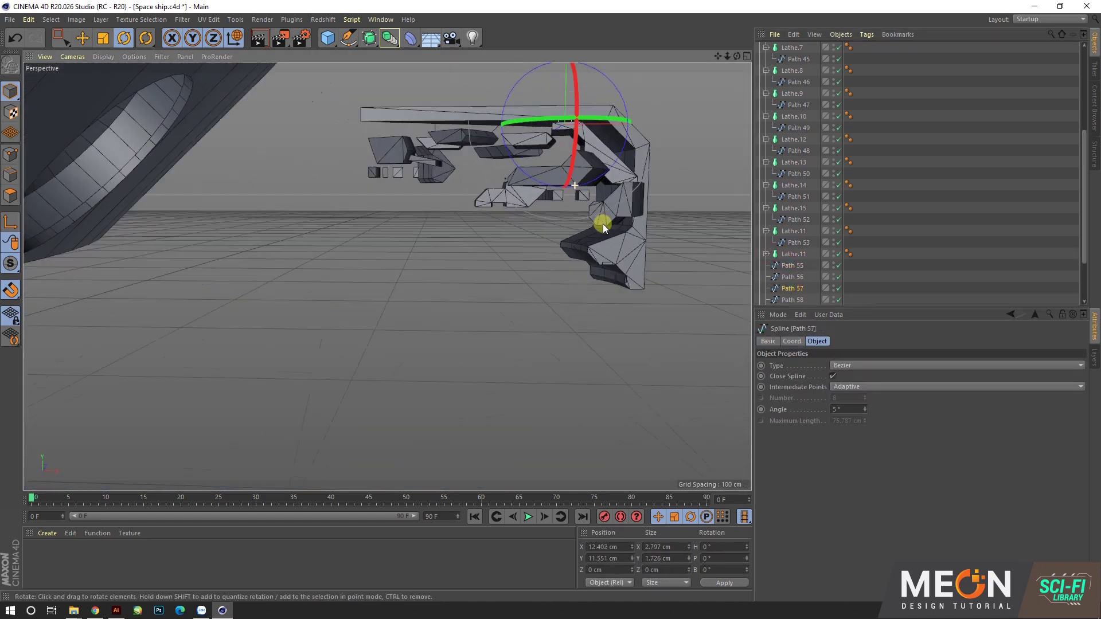
{"action": "scroll", "coordinate": [565, 143], "scroll_direction": "up", "scroll_amount": 5}
Put profile Path 56 into Lathe.16 and rotate it around its vertical axis.
{"action": "left_click", "coordinate": [781, 278]}
{"action": "scroll", "coordinate": [797, 217], "scroll_direction": "down", "scroll_amount": 2}
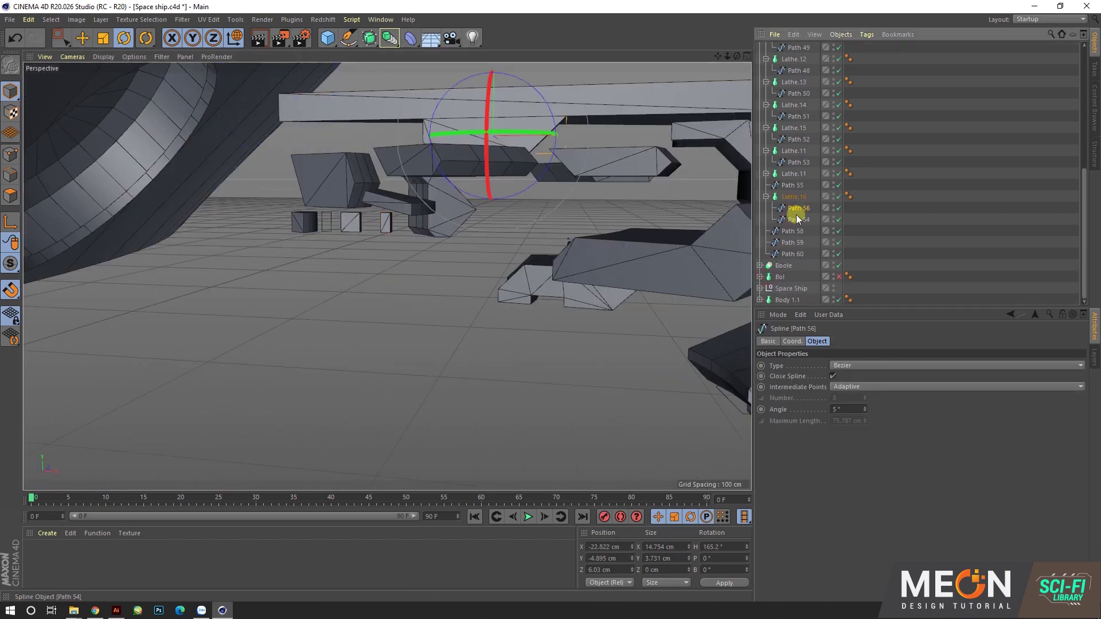
{"action": "left_click_drag", "start_coordinate": [796, 218], "coordinate": [793, 196]}
{"action": "left_click_drag", "start_coordinate": [711, 385], "coordinate": [444, 187], "text": "alt"}
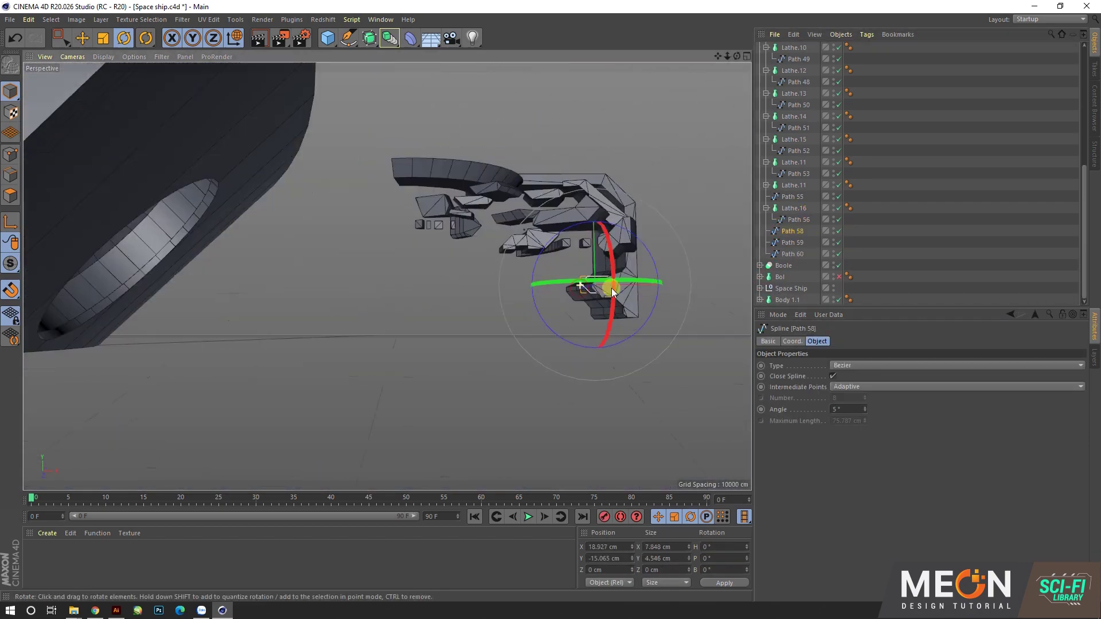
Create Lathe.17 around another path and collapse the expanded lathe groups.
{"action": "left_click_drag", "start_coordinate": [794, 208], "coordinate": [788, 256], "text": "ctrl"}
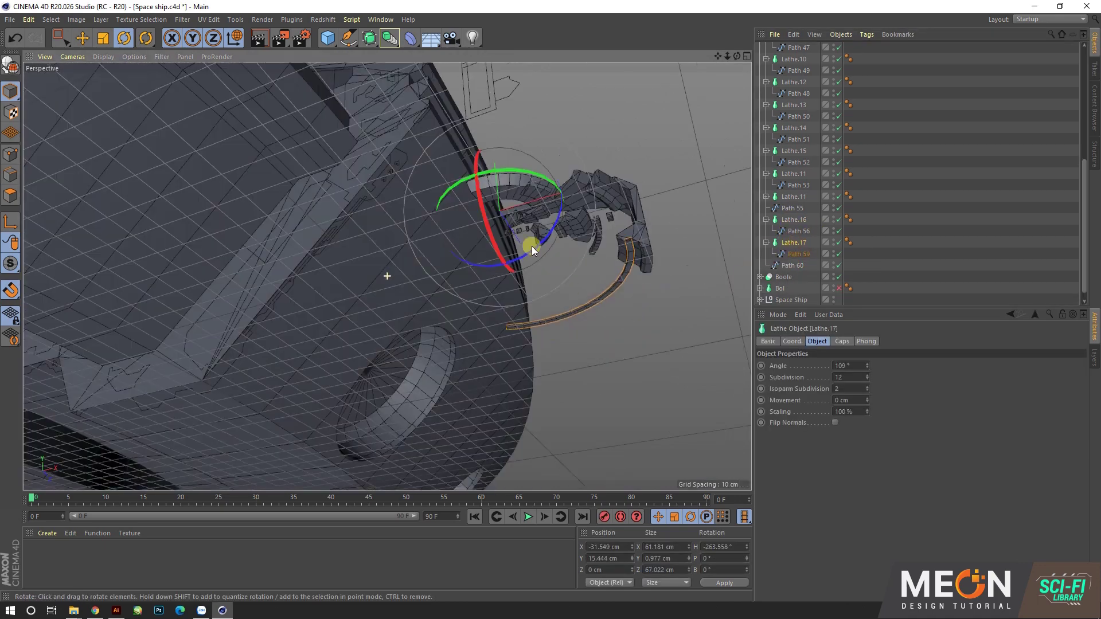
{"action": "left_click_drag", "start_coordinate": [385, 273], "coordinate": [652, 302], "text": "alt"}
{"action": "left_click", "coordinate": [766, 219]}
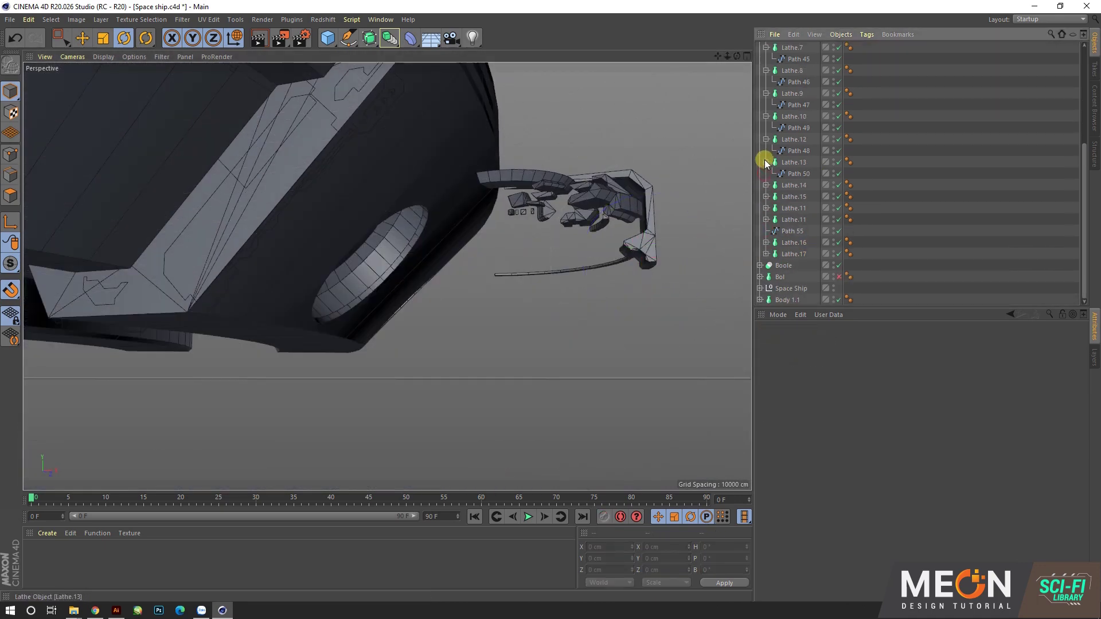
{"action": "left_click", "coordinate": [766, 150]}
Give the first Lathe a 199° sweep angle and 30 subdivisions.
{"action": "left_click", "coordinate": [766, 81]}
{"action": "left_click", "coordinate": [789, 59]}
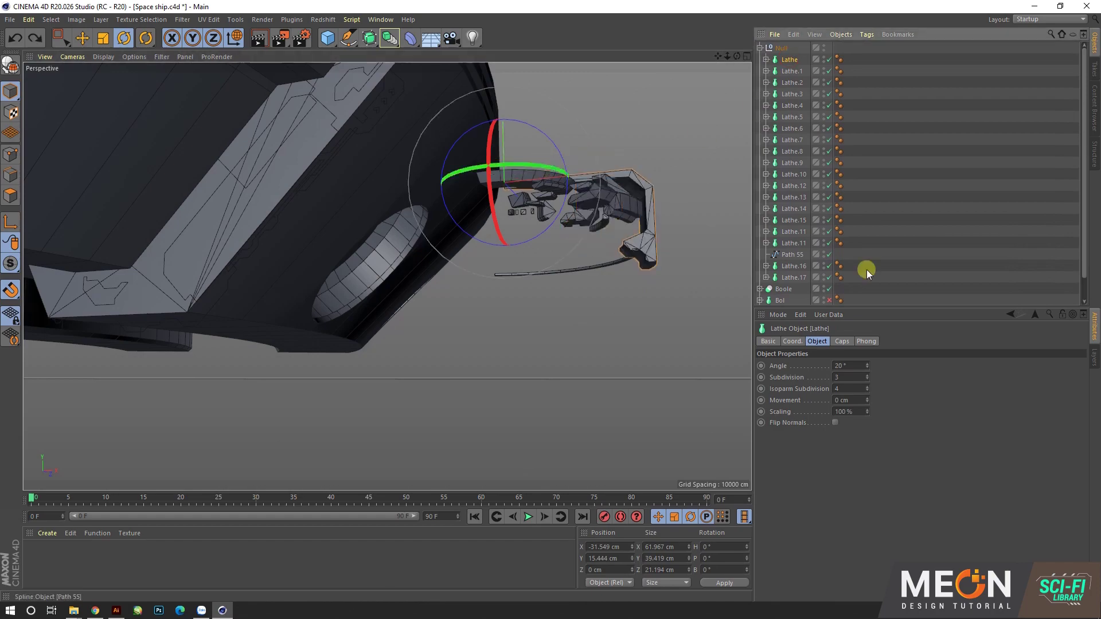
{"action": "left_click_drag", "start_coordinate": [867, 365], "coordinate": [752, 392]}
{"action": "double_click", "coordinate": [847, 376]}
{"action": "type", "text": "30"}
{"action": "key", "text": "Return"}
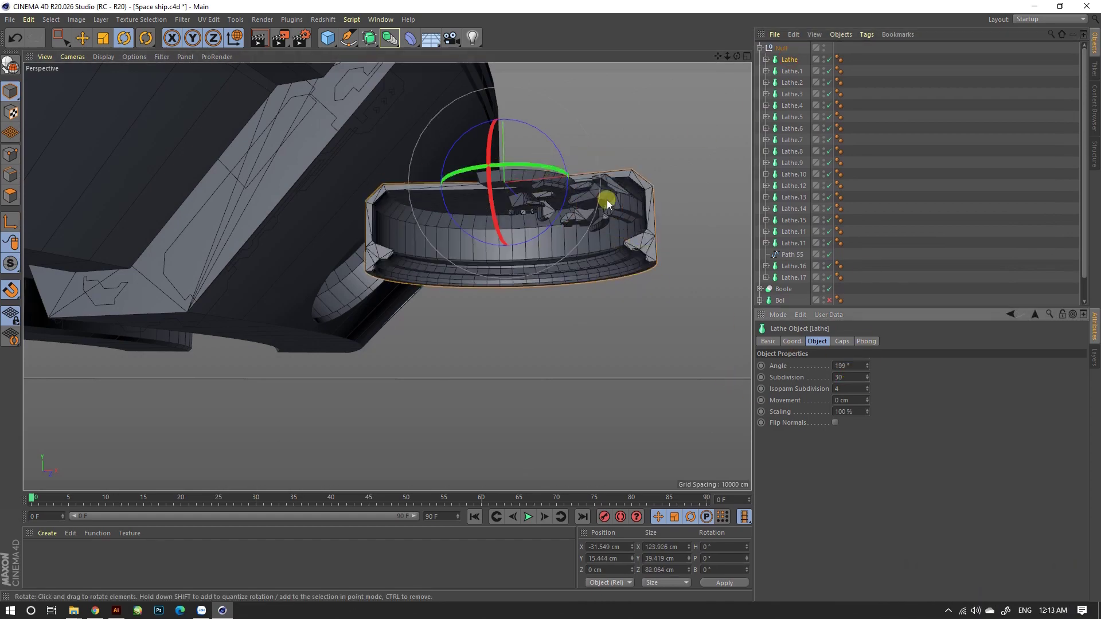
Rotate copies of the Lathe around the ring, placing the new Lathe.19.
{"action": "mouse_move", "coordinate": [599, 282]}
{"action": "left_mouse_down", "text": "alt"}
{"action": "mouse_move", "coordinate": [580, 210]}
{"action": "mouse_move", "coordinate": [614, 216]}
{"action": "left_mouse_up", "text": "alt"}
{"action": "key", "text": "0"}
{"action": "key", "text": "r"}
{"action": "left_click_drag", "start_coordinate": [536, 179], "coordinate": [514, 190]}
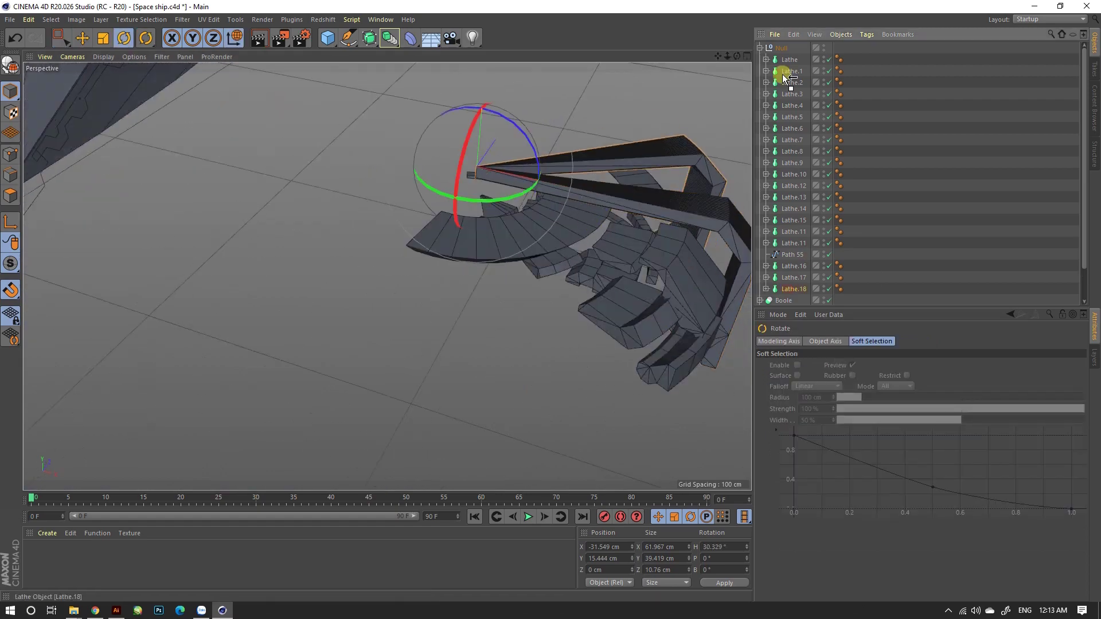
{"action": "left_click", "coordinate": [766, 70]}
{"action": "left_click", "coordinate": [772, 95]}
{"action": "left_click", "coordinate": [765, 70]}
{"action": "left_click", "coordinate": [789, 71]}
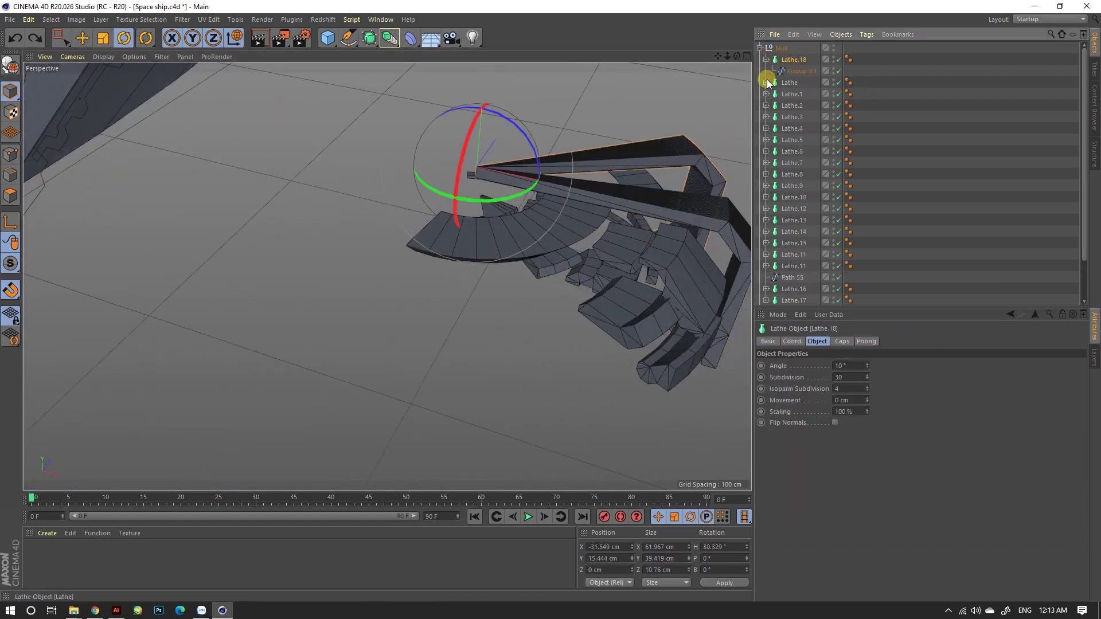
{"action": "left_click_drag", "start_coordinate": [600, 241], "coordinate": [565, 67], "text": "alt"}
{"action": "left_click_drag", "start_coordinate": [487, 209], "coordinate": [532, 189], "text": "ctrl"}
Set the original Lathe's sweep to -75° and edit Lathe.18's subdivisions, then undo four times.
{"action": "left_click", "coordinate": [789, 81]}
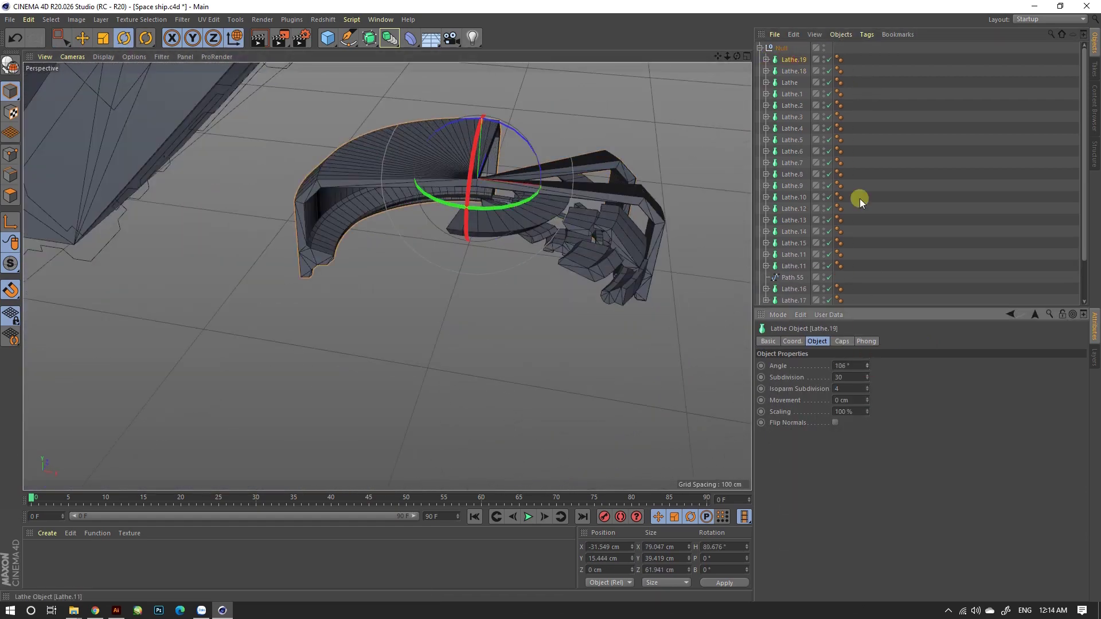
{"action": "left_click_drag", "start_coordinate": [866, 366], "coordinate": [867, 368]}
{"action": "mouse_move", "coordinate": [601, 286]}
{"action": "left_mouse_down", "text": "alt"}
{"action": "mouse_move", "coordinate": [525, 238]}
{"action": "mouse_move", "coordinate": [588, 250]}
{"action": "mouse_move", "coordinate": [527, 385]}
{"action": "mouse_move", "coordinate": [602, 287]}
{"action": "left_mouse_up", "text": "alt"}
{"action": "left_click", "coordinate": [793, 59]}
{"action": "left_click", "coordinate": [707, 251]}
{"action": "double_click", "coordinate": [846, 377]}
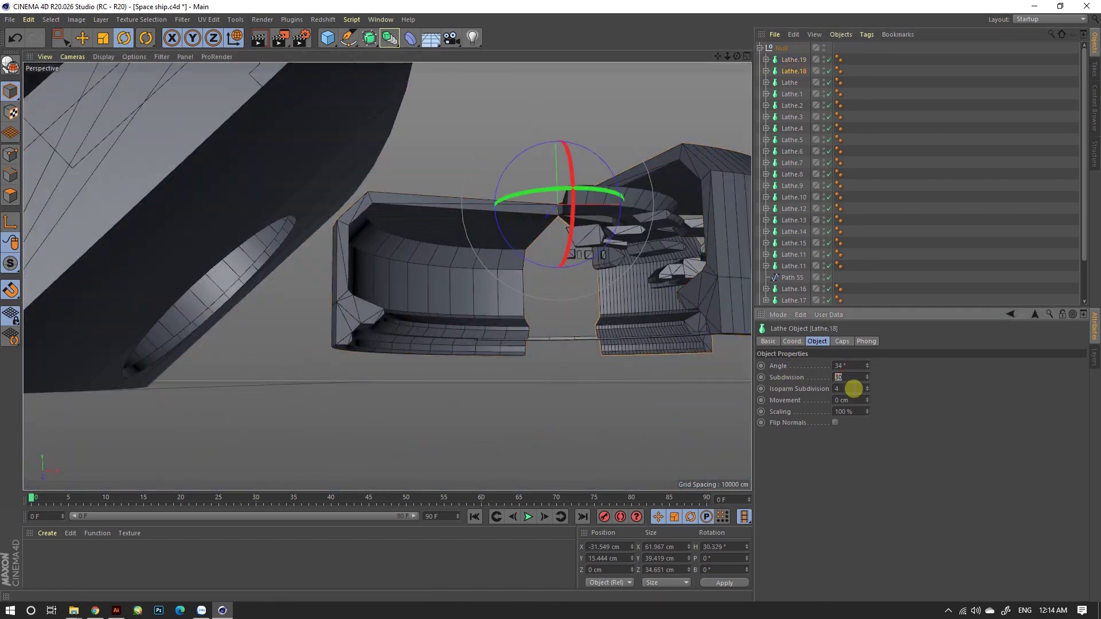
{"action": "key", "text": "ctrl+z"}
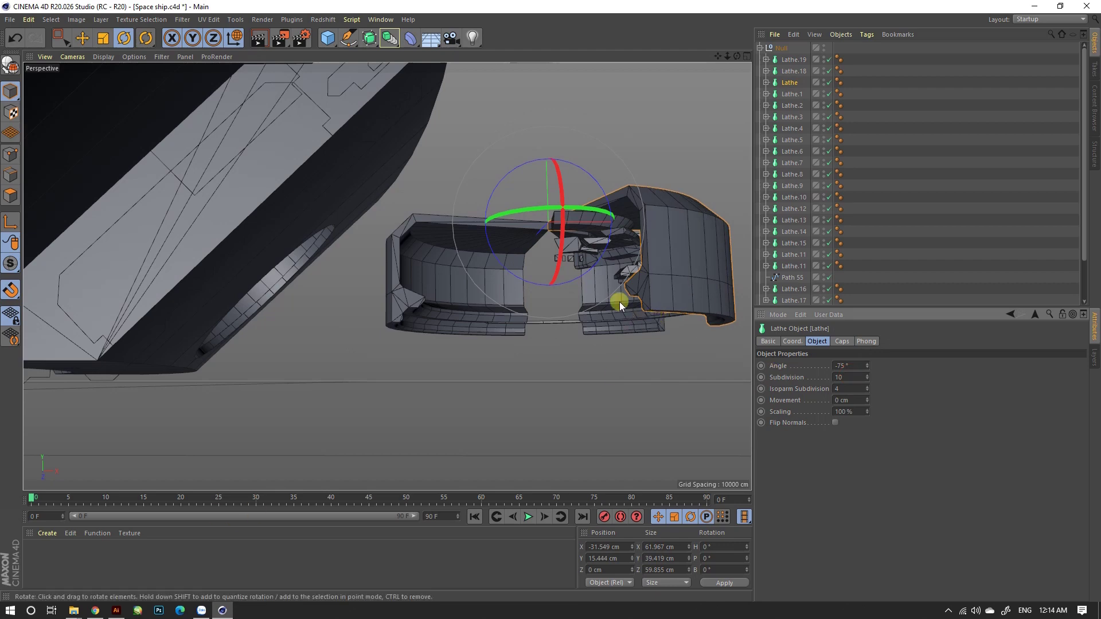
{"action": "key", "text": "ctrl+z"}
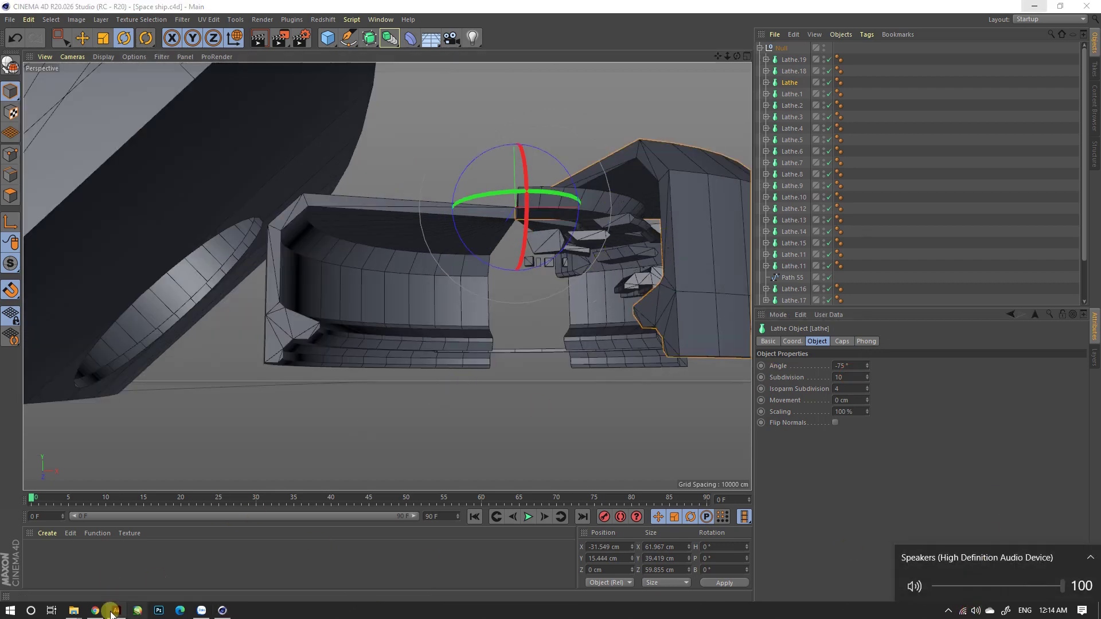
{"action": "key", "text": "ctrl+z"}
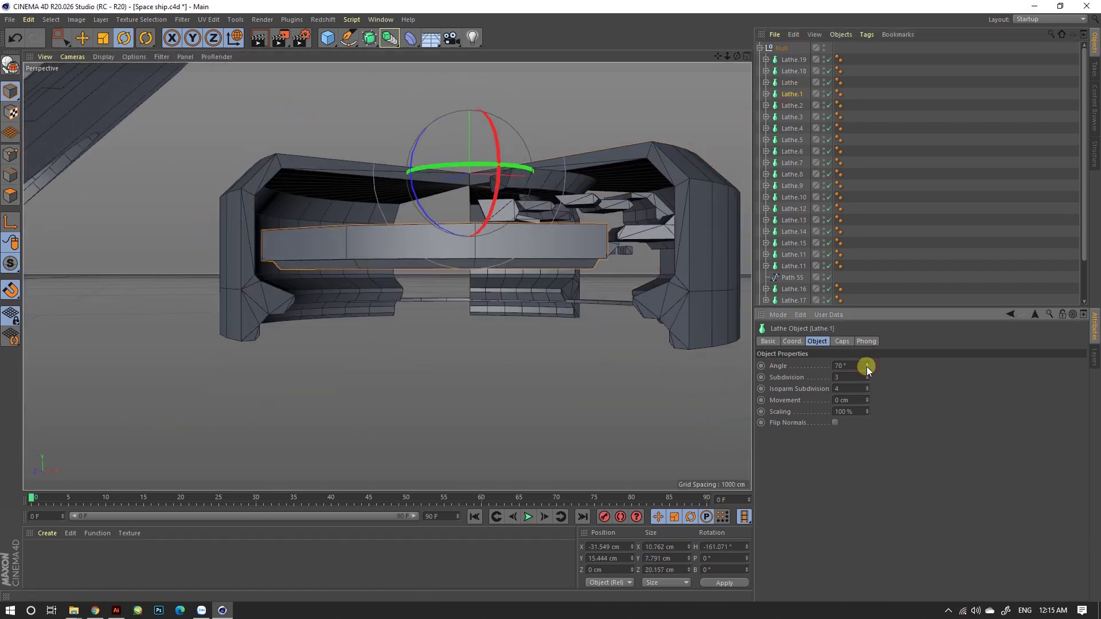
{"action": "key", "text": "ctrl+z"}
Rotate a copy of Lathe.2 into Lathe.21, then undo the last rotation.
{"action": "left_click_drag", "start_coordinate": [457, 295], "coordinate": [419, 214]}
{"action": "left_click", "coordinate": [816, 211]}
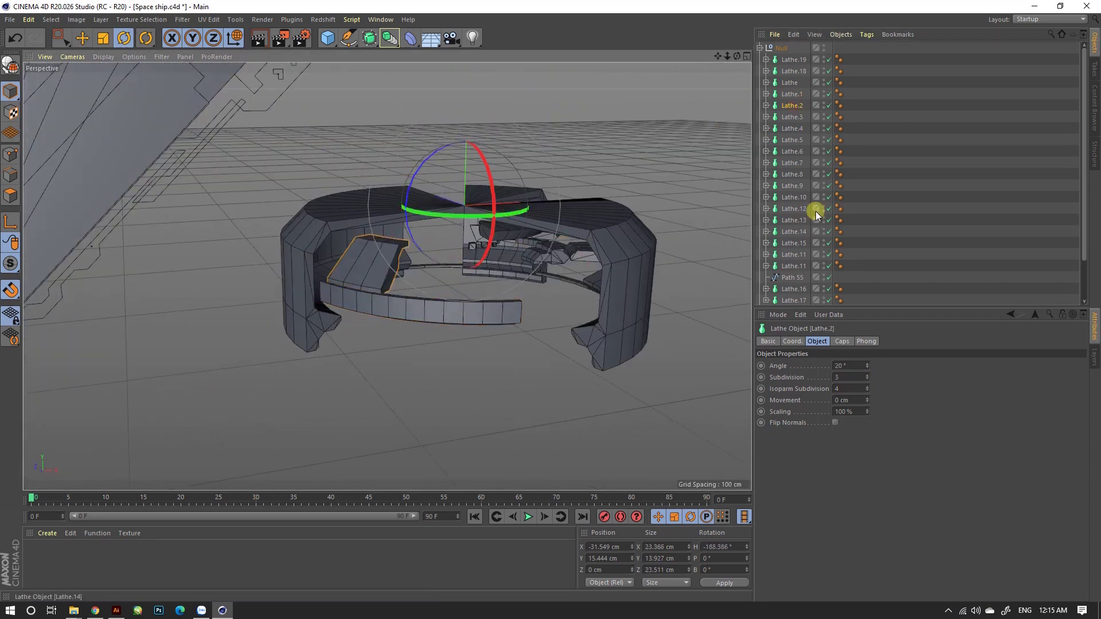
{"action": "left_click_drag", "start_coordinate": [490, 219], "coordinate": [484, 210]}
{"action": "scroll", "coordinate": [790, 218], "scroll_direction": "down", "scroll_amount": 4}
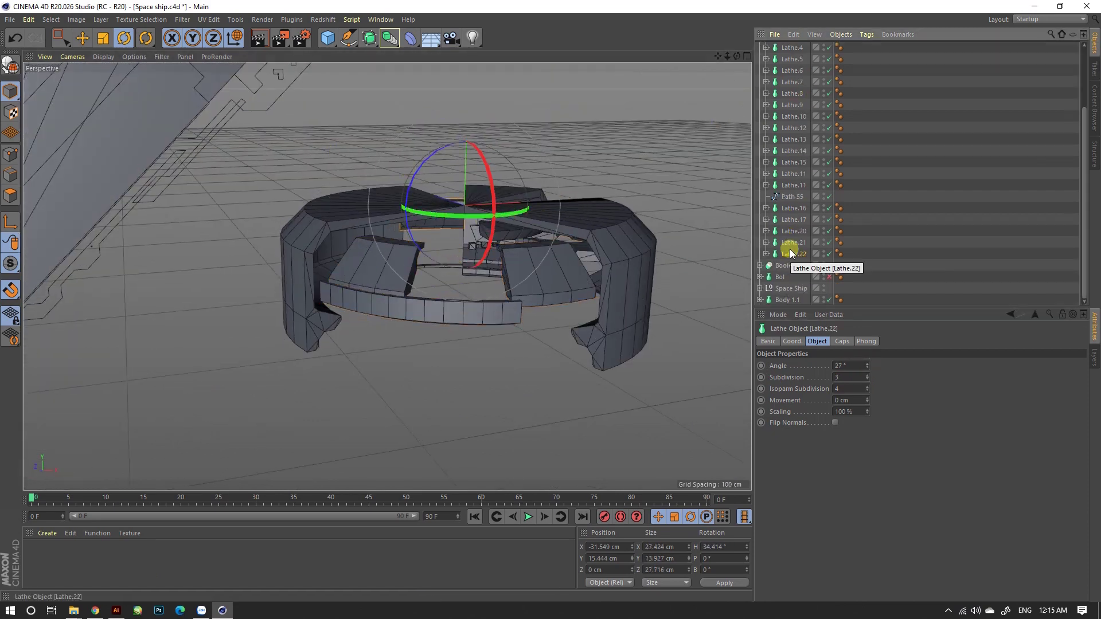
{"action": "key", "text": "ctrl+z"}
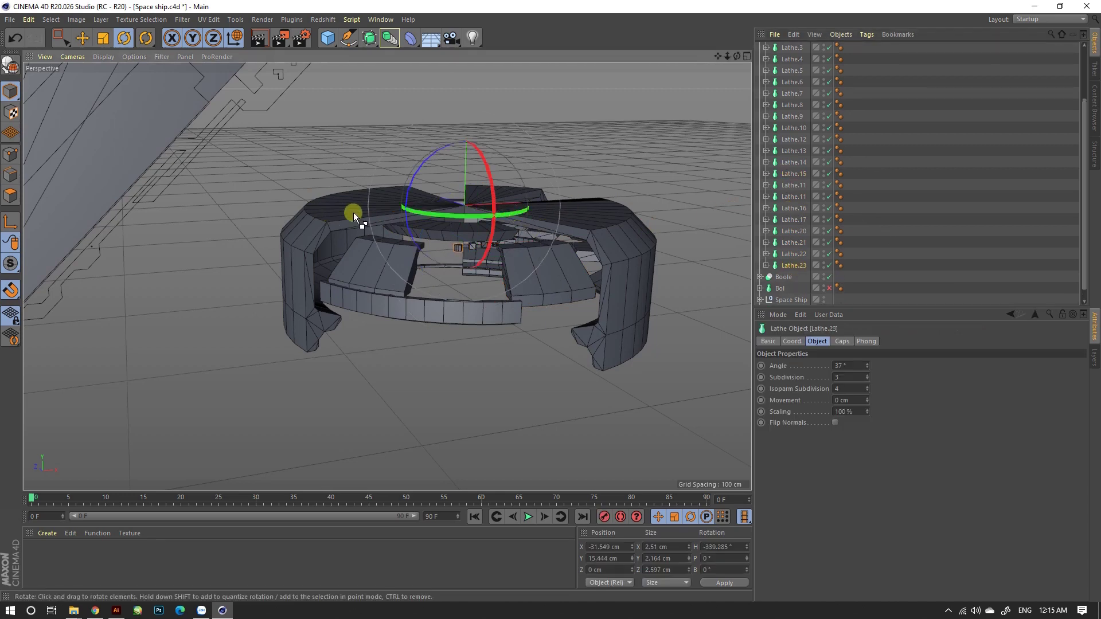
Group the last lathe copies under a new Null and expand it.
{"action": "left_click", "coordinate": [792, 256], "text": "ctrl"}
{"action": "right_click", "coordinate": [793, 243]}
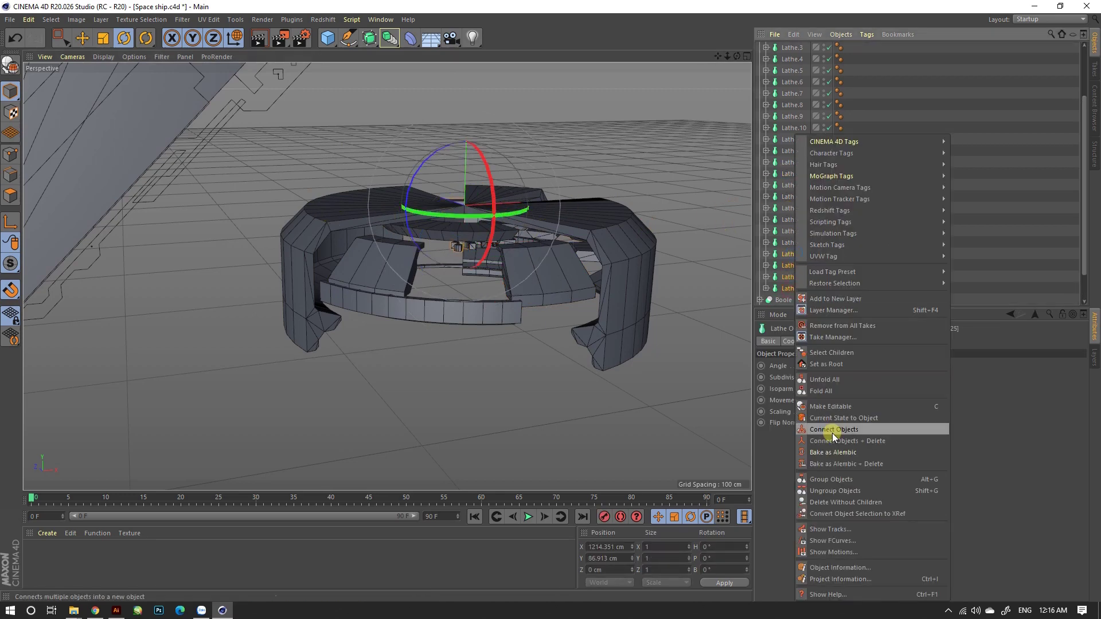
{"action": "left_click", "coordinate": [835, 433]}
{"action": "scroll", "coordinate": [490, 243], "scroll_direction": "up", "scroll_amount": 5}
{"action": "scroll", "coordinate": [468, 188], "scroll_direction": "up", "scroll_amount": 3}
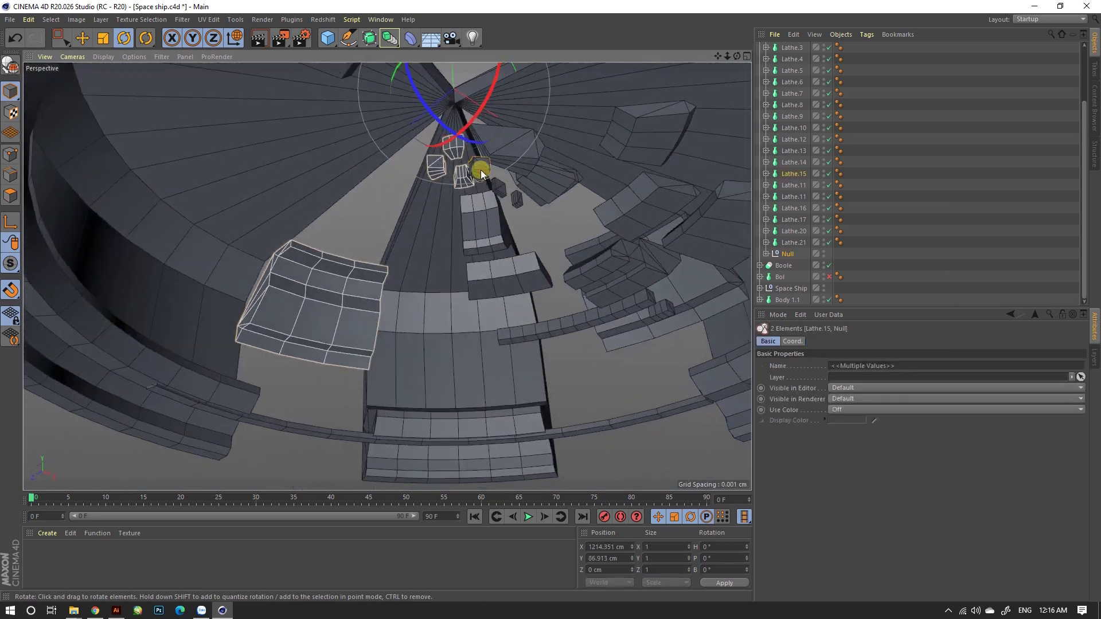
{"action": "left_click", "coordinate": [787, 256]}
{"action": "key", "text": "Down"}
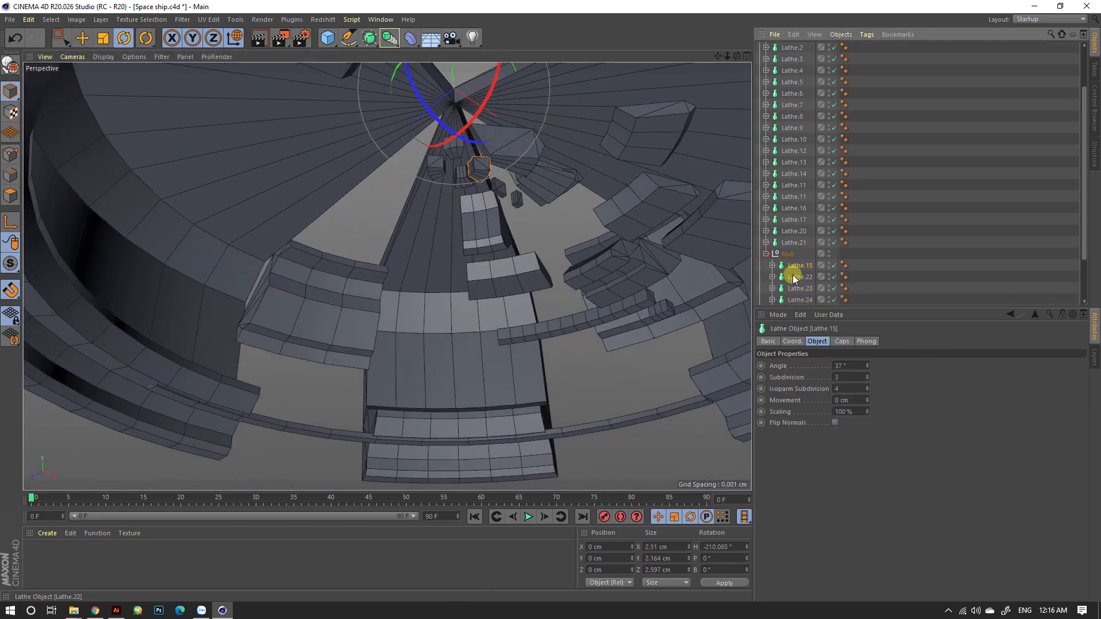
{"action": "scroll", "coordinate": [476, 134], "scroll_direction": "down", "scroll_amount": 5}
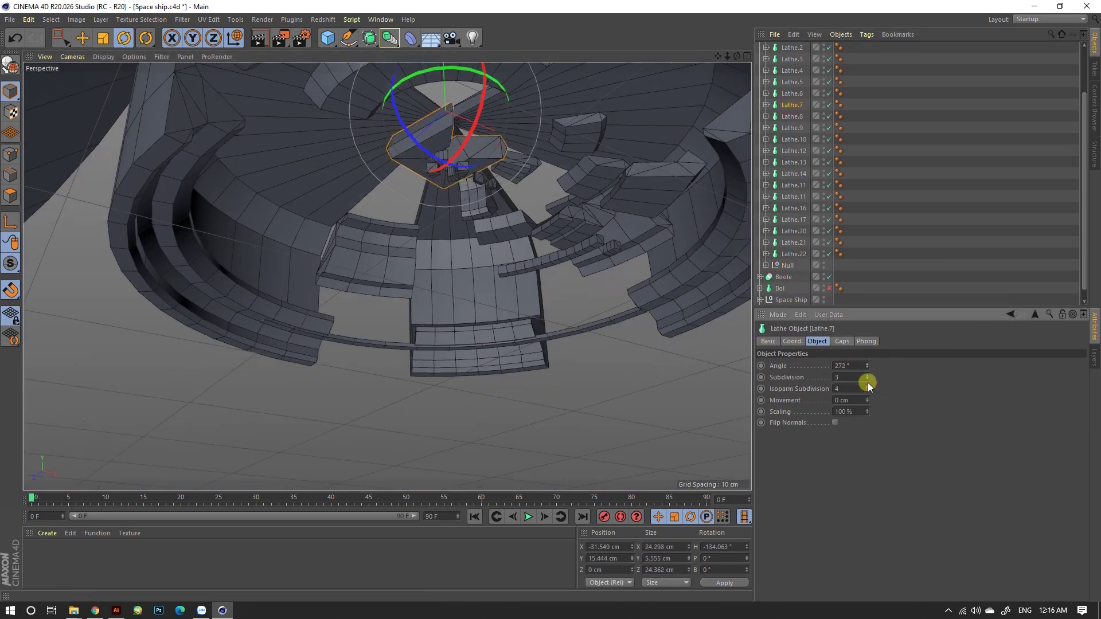
Widen one lathe's sweep, raise Lathe.15's subdivisions to 8, and rotate a piece around the ring.
{"action": "left_click", "coordinate": [624, 150]}
{"action": "left_click_drag", "start_coordinate": [867, 367], "coordinate": [865, 377]}
{"action": "left_click", "coordinate": [594, 185]}
{"action": "left_click", "coordinate": [865, 375]}
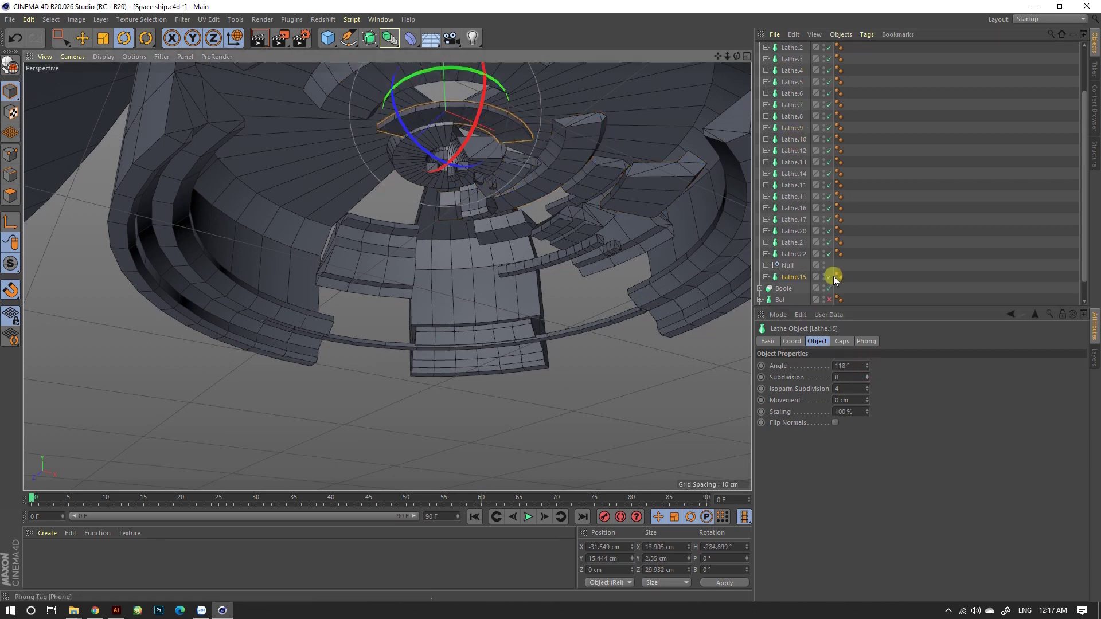
{"action": "left_click_drag", "start_coordinate": [450, 67], "coordinate": [253, 140]}
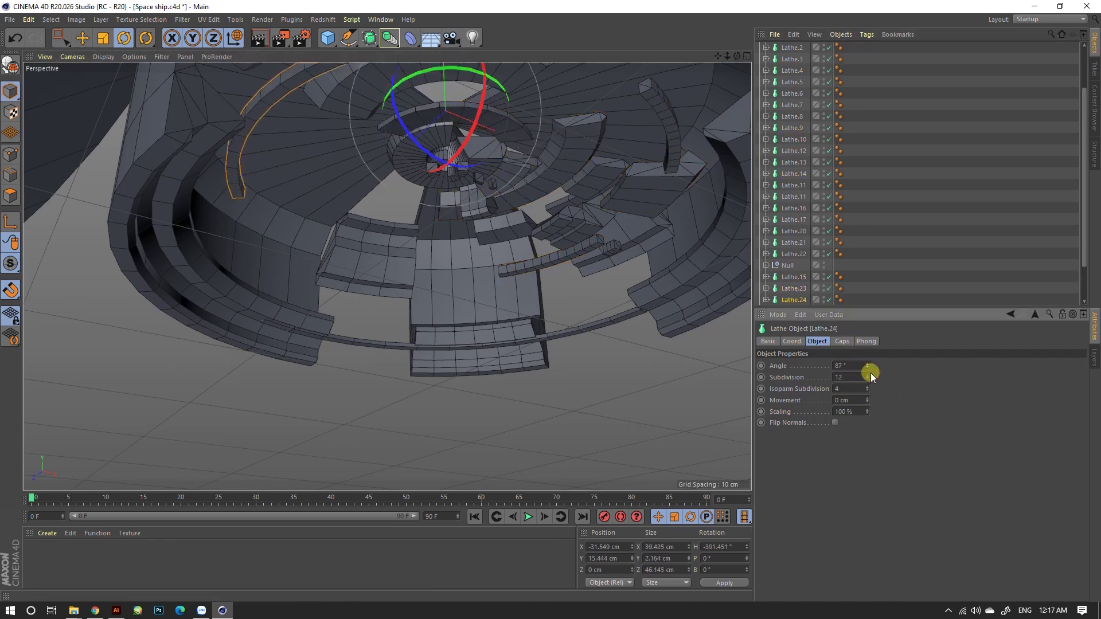
Rotate another lathe piece around the ring and widen its sweep to 63°.
{"action": "left_click", "coordinate": [544, 210]}
{"action": "left_click", "coordinate": [439, 133]}
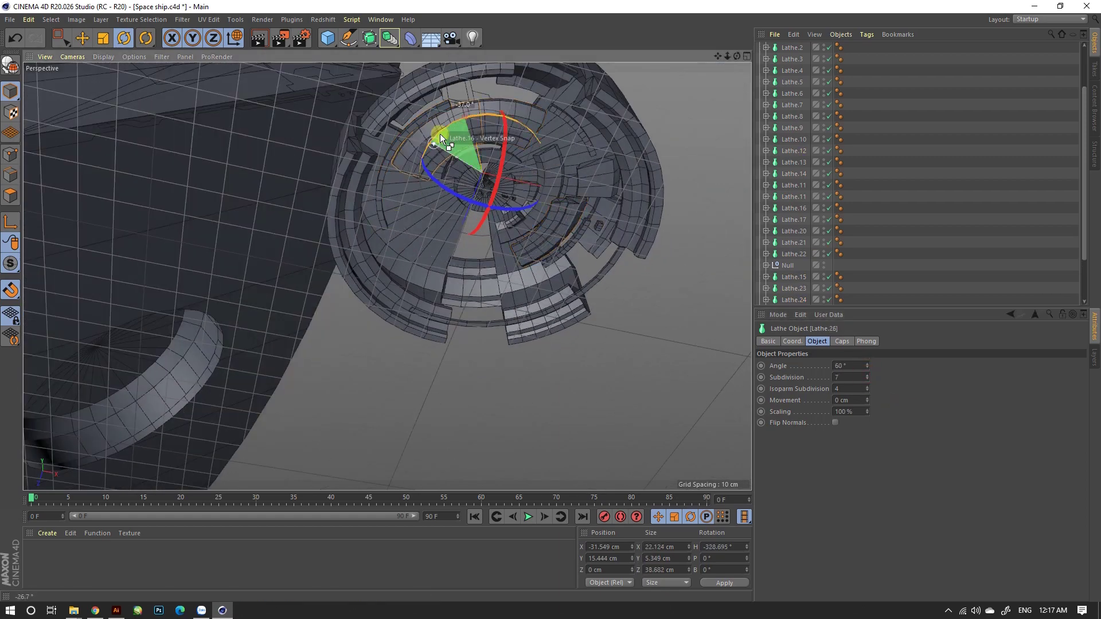
{"action": "left_click_drag", "start_coordinate": [439, 133], "coordinate": [590, 197], "text": "alt"}
{"action": "left_click_drag", "start_coordinate": [559, 99], "coordinate": [578, 172]}
{"action": "left_click_drag", "start_coordinate": [867, 367], "coordinate": [868, 361]}
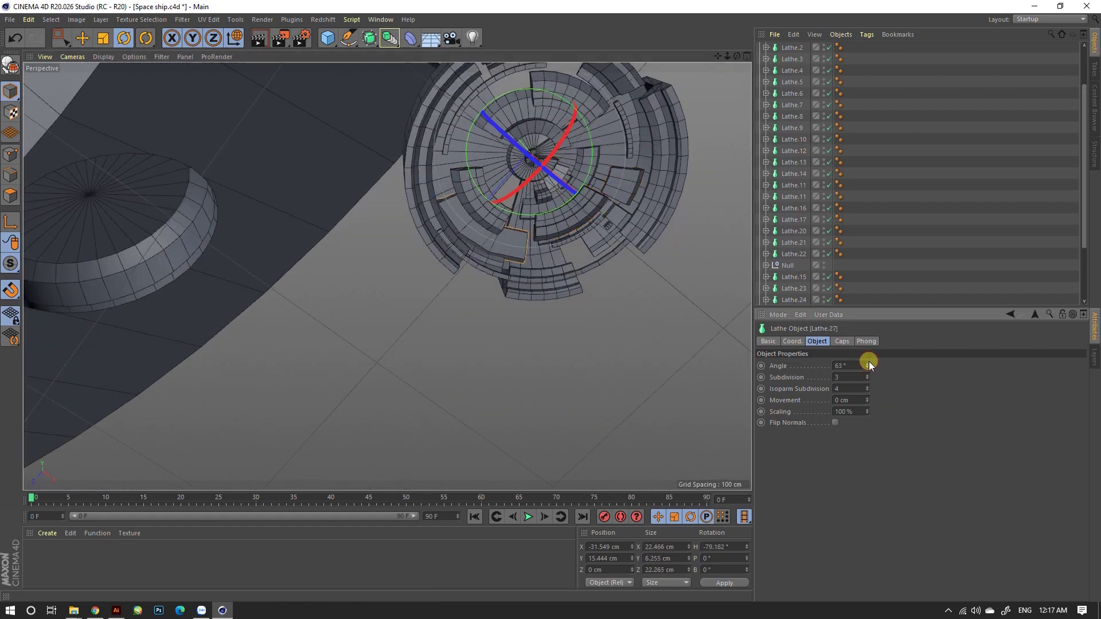
{"action": "left_click_drag", "start_coordinate": [651, 186], "coordinate": [590, 164], "text": "alt"}
{"action": "left_click", "coordinate": [590, 164]}
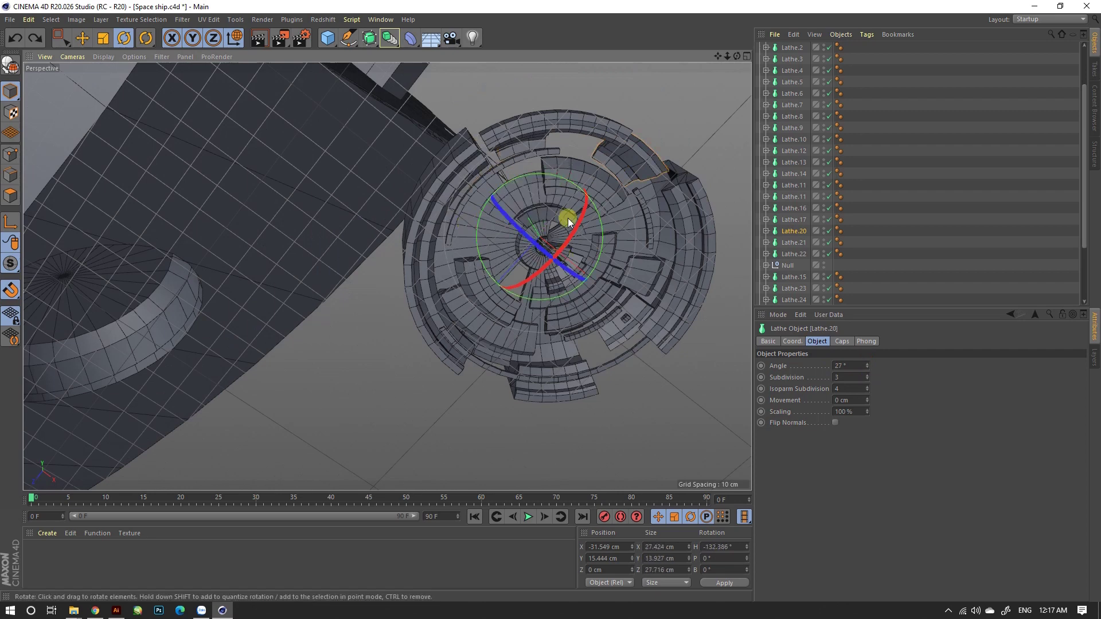
Rotate Lathe.10 with a 29° sweep, rotate Lathe.5, and adjust Lathe.30's sweep angle.
{"action": "left_click", "coordinate": [602, 251]}
{"action": "left_click_drag", "start_coordinate": [636, 256], "coordinate": [637, 258]}
{"action": "left_click_drag", "start_coordinate": [867, 364], "coordinate": [867, 366]}
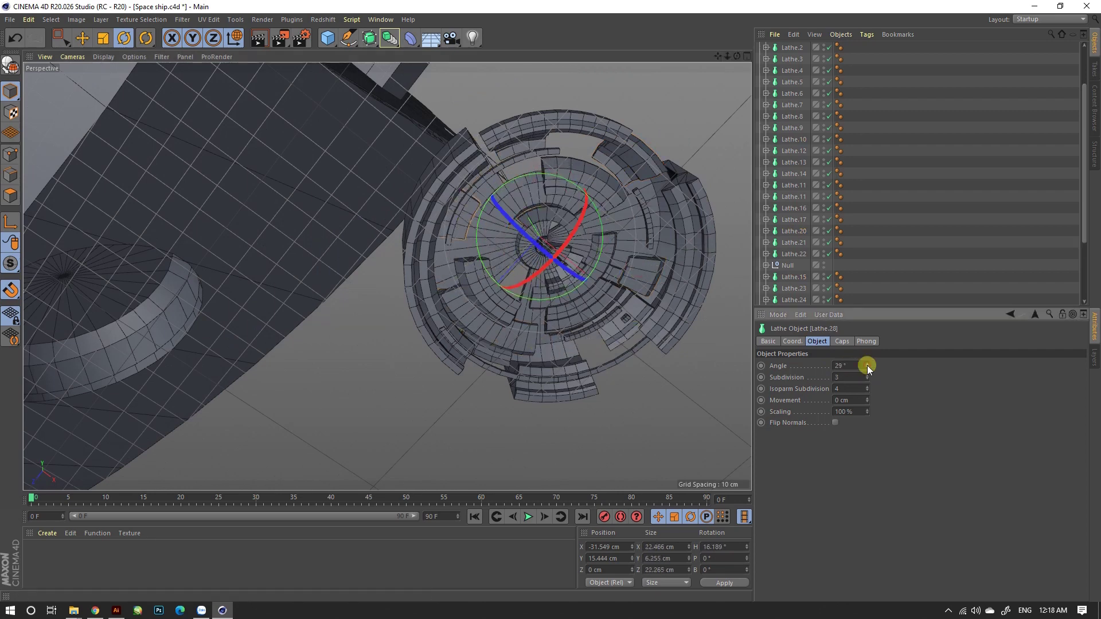
{"action": "scroll", "coordinate": [535, 295], "scroll_direction": "up", "scroll_amount": 3}
{"action": "mouse_move", "coordinate": [565, 126]}
{"action": "left_mouse_down"}
{"action": "mouse_move", "coordinate": [639, 214]}
{"action": "mouse_move", "coordinate": [607, 249]}
{"action": "mouse_move", "coordinate": [580, 132]}
{"action": "left_mouse_up"}
{"action": "left_click", "coordinate": [579, 132]}
{"action": "left_click_drag", "start_coordinate": [867, 363], "coordinate": [867, 376]}
{"action": "mouse_move", "coordinate": [541, 228]}
{"action": "left_mouse_down", "text": "alt"}
{"action": "mouse_move", "coordinate": [528, 215]}
{"action": "mouse_move", "coordinate": [534, 355]}
{"action": "mouse_move", "coordinate": [491, 219]}
{"action": "mouse_move", "coordinate": [527, 377]}
{"action": "mouse_move", "coordinate": [493, 228]}
{"action": "left_mouse_up", "text": "alt"}
Collapse the Null group and rename it Hole 1.
{"action": "scroll", "coordinate": [789, 146], "scroll_direction": "up", "scroll_amount": 5}
{"action": "left_click", "coordinate": [760, 48]}
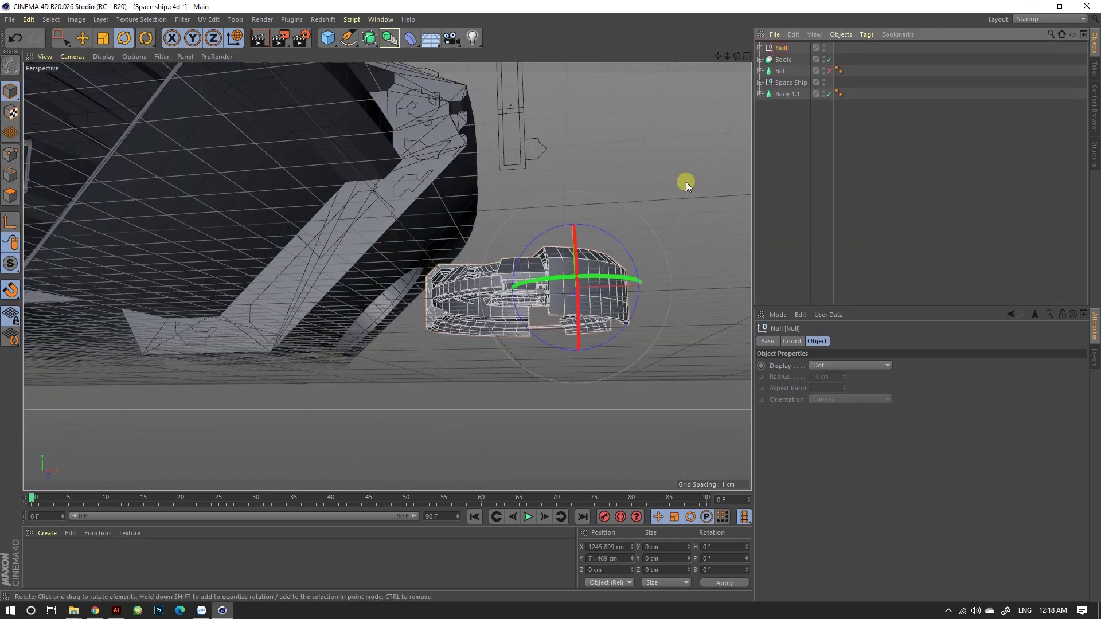
{"action": "double_click", "coordinate": [782, 48]}
{"action": "type", "text": "Hole"}
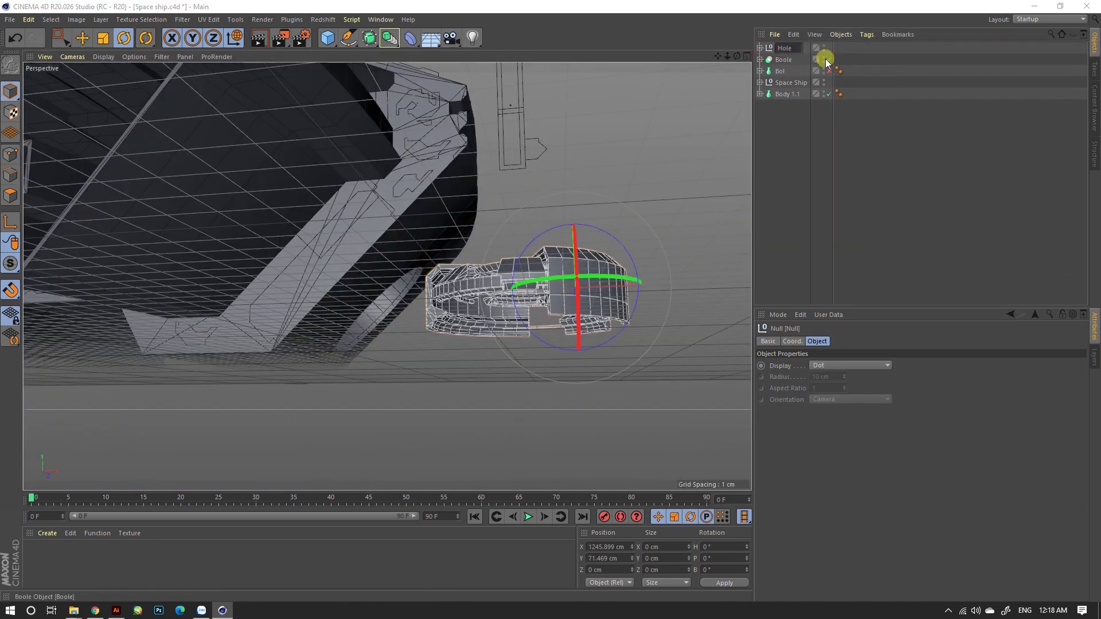
{"action": "type", "text": "1"}
{"action": "key", "text": "Return"}
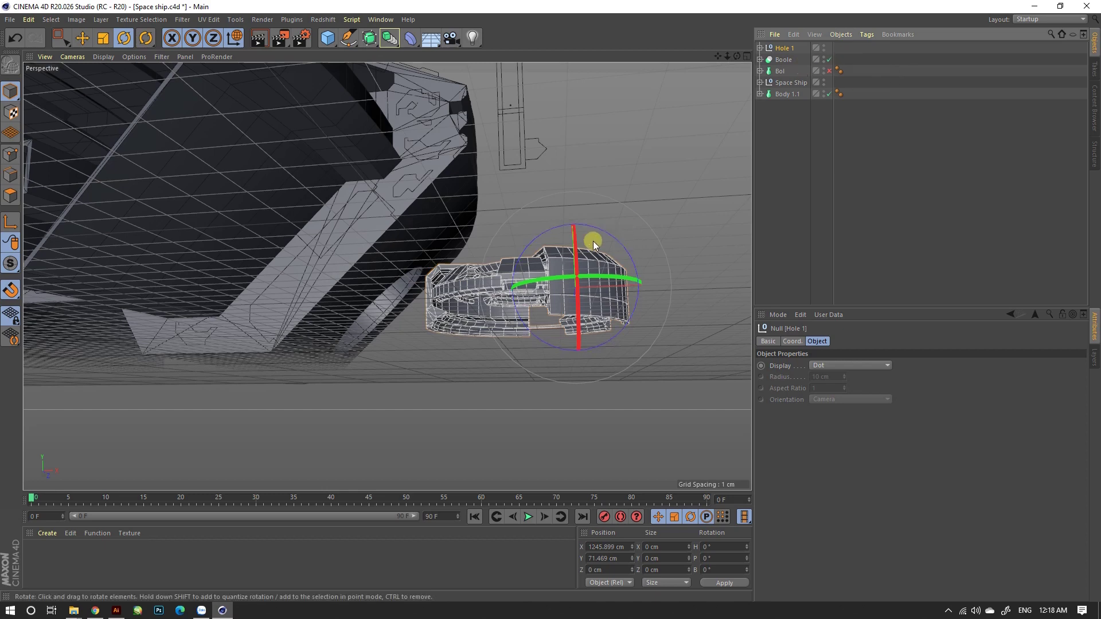
Move the Hole 1 engine assembly toward the hull.
{"action": "left_click_drag", "start_coordinate": [592, 239], "coordinate": [560, 312], "text": "alt"}
{"action": "scroll", "coordinate": [523, 235], "scroll_direction": "up", "scroll_amount": 4}
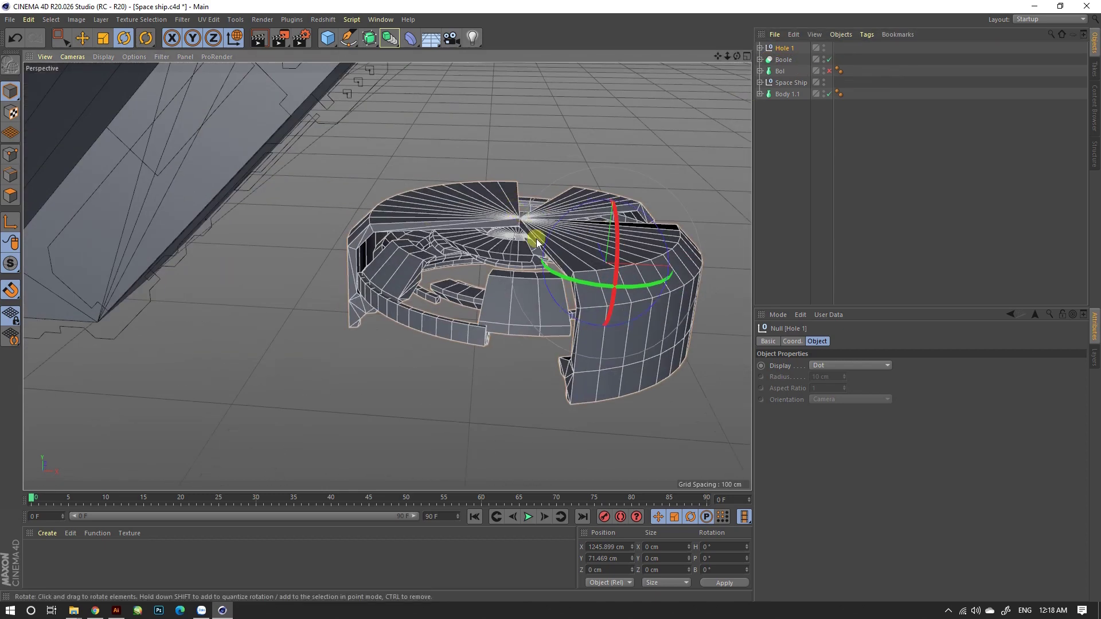
{"action": "key", "text": "e"}
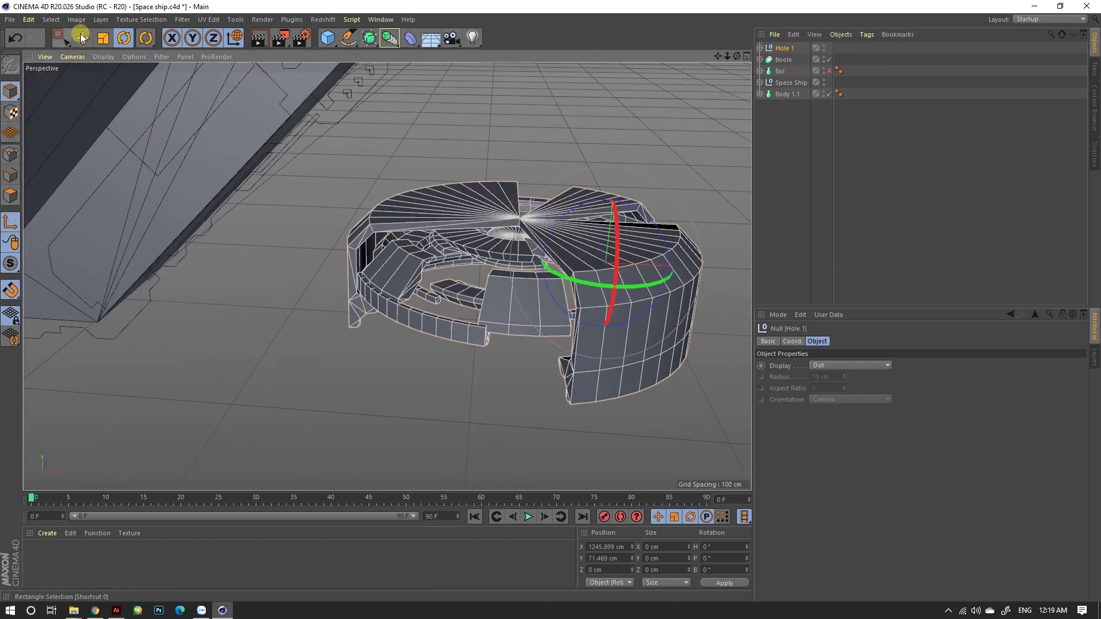
{"action": "mouse_move", "coordinate": [659, 243]}
{"action": "left_mouse_down"}
{"action": "mouse_move", "coordinate": [638, 180]}
{"action": "mouse_move", "coordinate": [584, 154]}
{"action": "mouse_move", "coordinate": [466, 301]}
{"action": "mouse_move", "coordinate": [522, 258]}
{"action": "mouse_move", "coordinate": [93, 212]}
{"action": "left_mouse_up"}
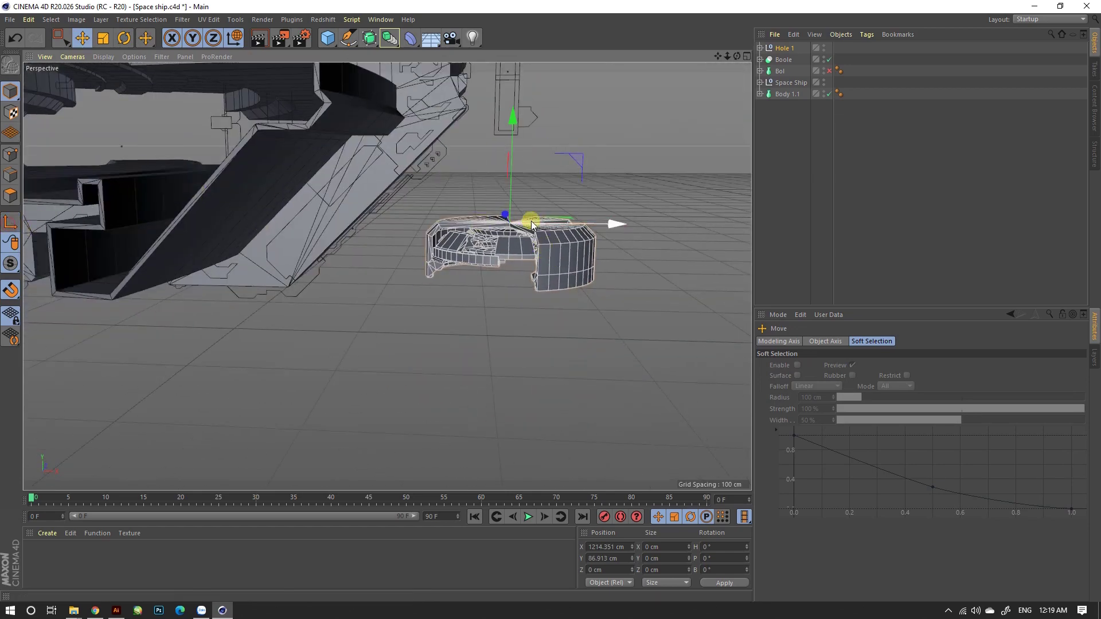
Tilt the Hole 1 assembly to -45° in the Front view.
{"action": "key", "text": "r"}
{"action": "middle_click", "coordinate": [408, 342]}
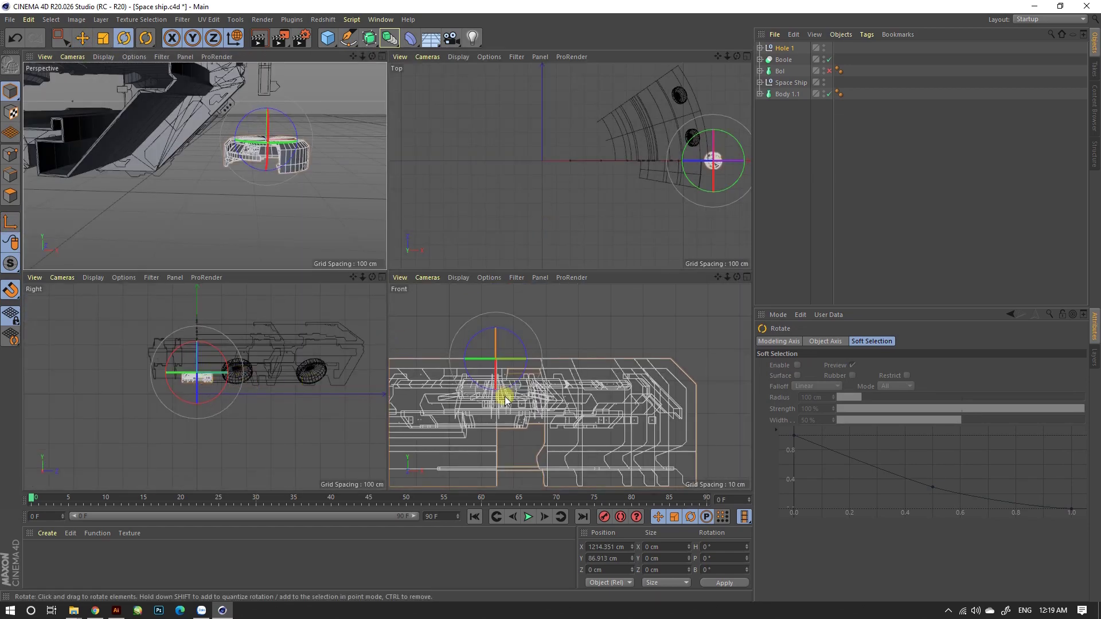
{"action": "middle_click", "coordinate": [569, 332]}
{"action": "scroll", "coordinate": [625, 287], "scroll_direction": "up", "scroll_amount": 5}
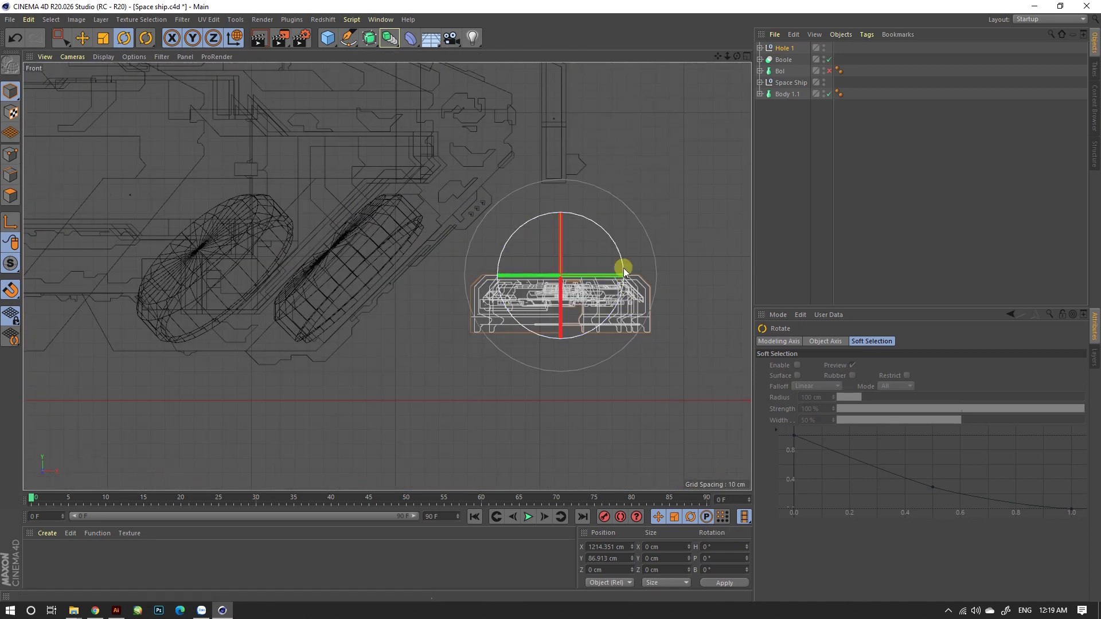
{"action": "left_click_drag", "start_coordinate": [624, 267], "coordinate": [593, 226]}
{"action": "type", "text": "-45"}
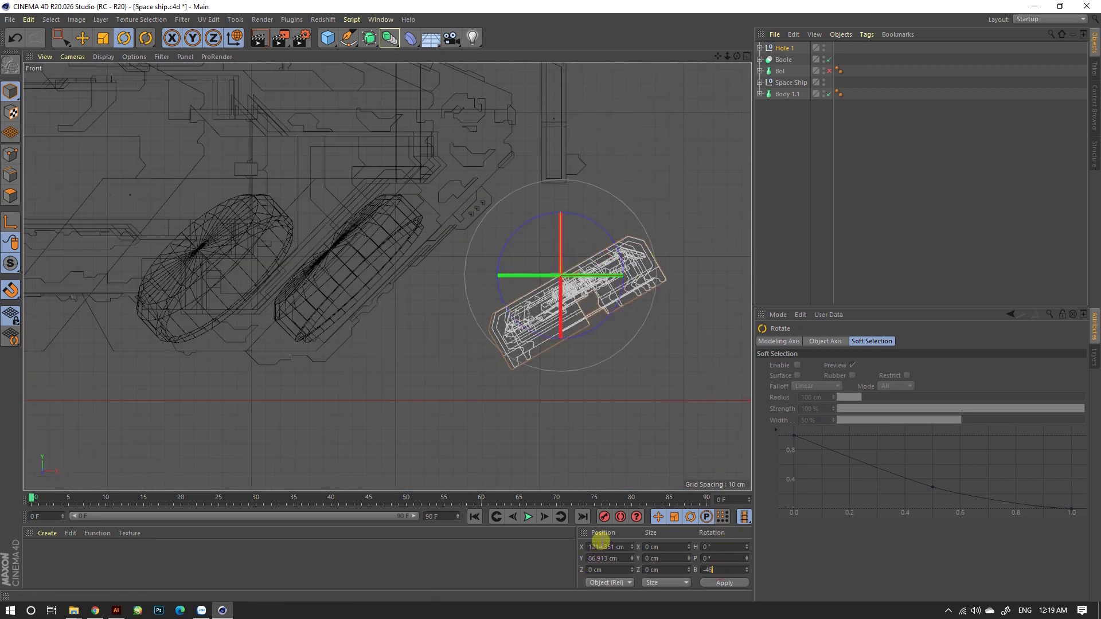
{"action": "key", "text": "Return"}
Slide the tilted assembly against the hull's side, then check it in perspective.
{"action": "key", "text": "e"}
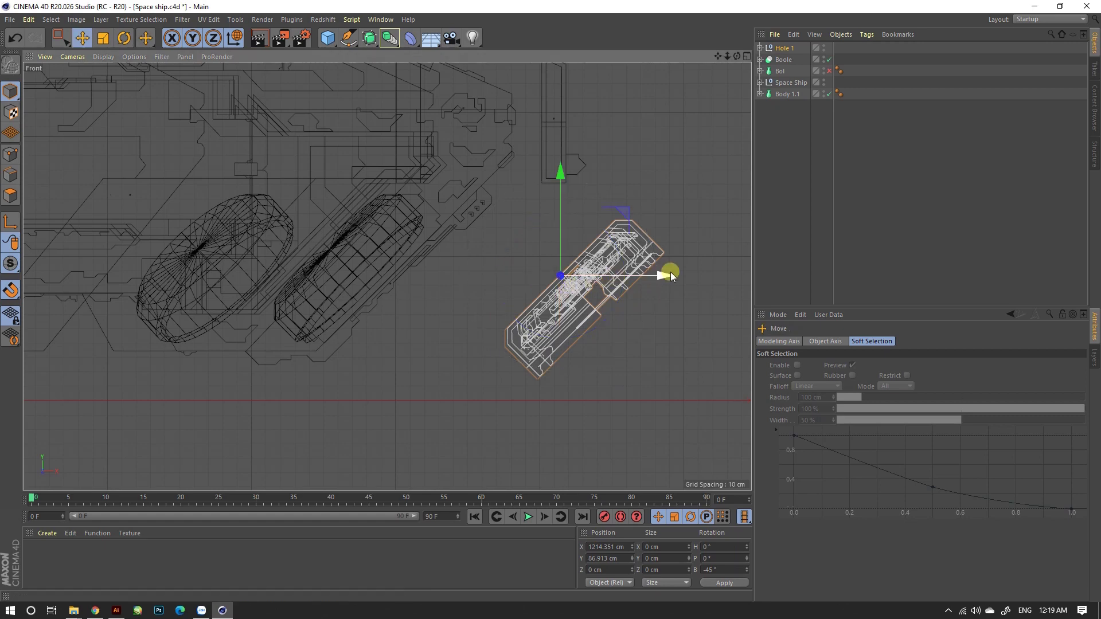
{"action": "mouse_move", "coordinate": [670, 272]}
{"action": "left_mouse_down"}
{"action": "mouse_move", "coordinate": [537, 266]}
{"action": "mouse_move", "coordinate": [455, 246]}
{"action": "left_mouse_up"}
{"action": "scroll", "coordinate": [455, 245], "scroll_direction": "up", "scroll_amount": 3}
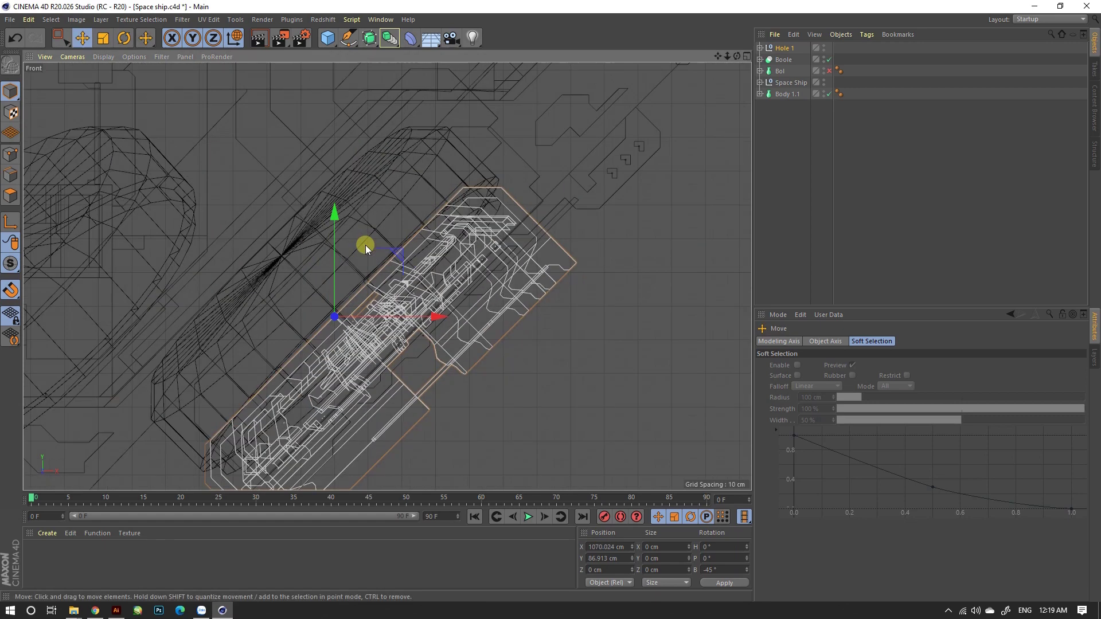
{"action": "scroll", "coordinate": [366, 245], "scroll_direction": "up", "scroll_amount": 2}
{"action": "mouse_move", "coordinate": [360, 219]}
{"action": "left_mouse_down"}
{"action": "mouse_move", "coordinate": [607, 194]}
{"action": "mouse_move", "coordinate": [580, 139]}
{"action": "left_mouse_up"}
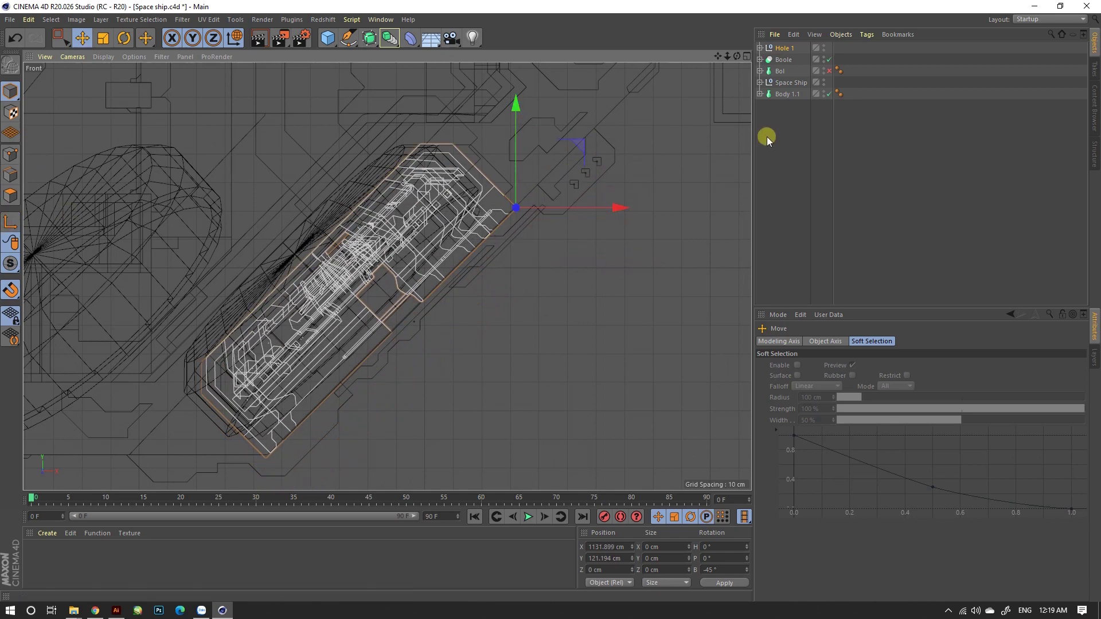
{"action": "key", "text": "F1"}
{"action": "mouse_move", "coordinate": [238, 194]}
{"action": "left_mouse_down", "text": "alt"}
{"action": "mouse_move", "coordinate": [539, 293]}
{"action": "mouse_move", "coordinate": [231, 266]}
{"action": "left_mouse_up", "text": "alt"}
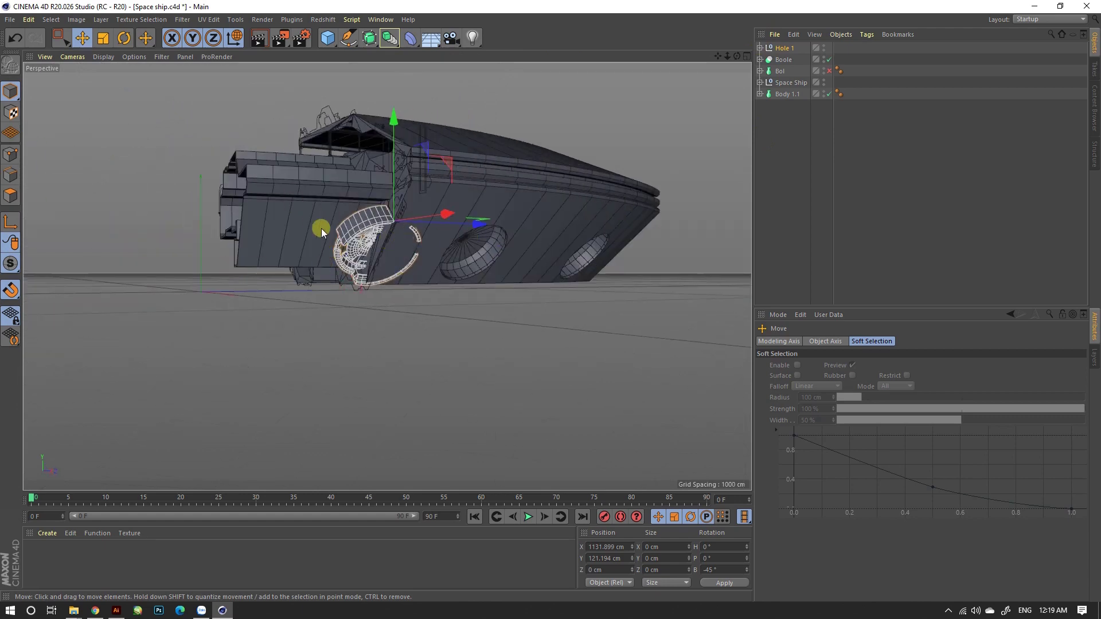
{"action": "mouse_move", "coordinate": [321, 228]}
{"action": "left_mouse_down", "text": "alt"}
{"action": "mouse_move", "coordinate": [682, 298]}
{"action": "mouse_move", "coordinate": [625, 231]}
{"action": "mouse_move", "coordinate": [219, 234]}
{"action": "left_mouse_up", "text": "alt"}
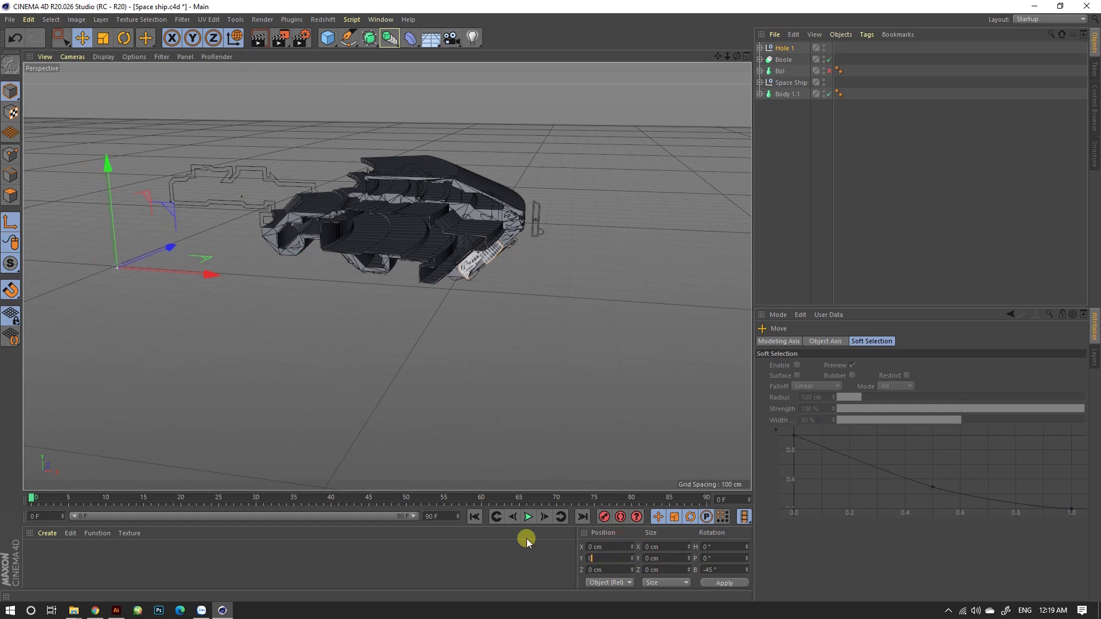
Swing Hole 1's heading around the origin toward the side hole in the Top view.
{"action": "key", "text": "r"}
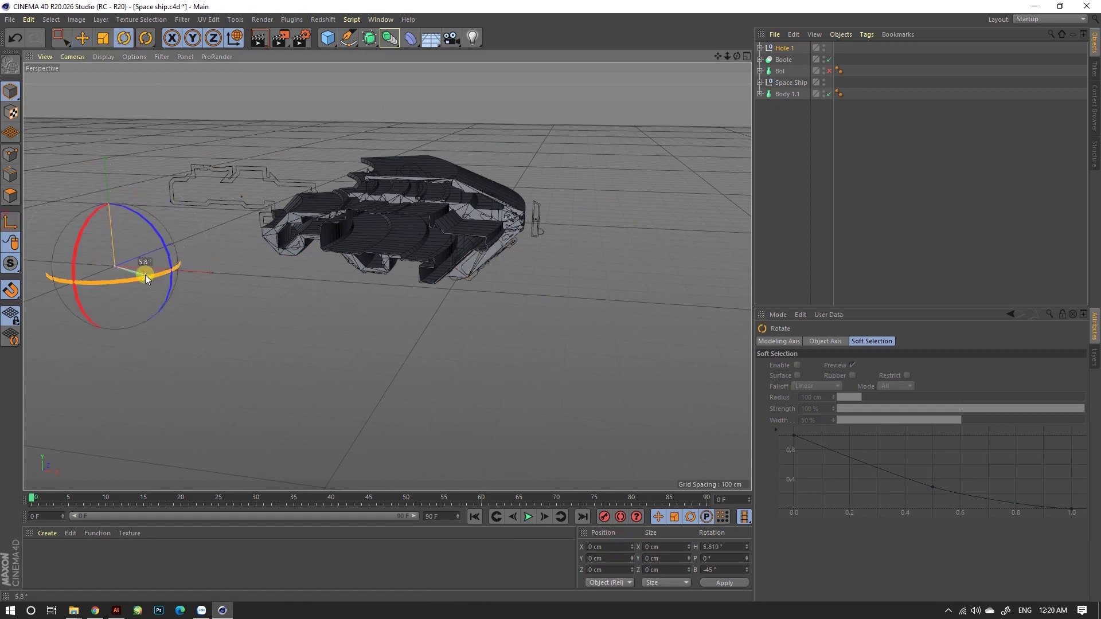
{"action": "left_click_drag", "start_coordinate": [146, 274], "coordinate": [405, 246]}
{"action": "middle_click", "coordinate": [405, 245]}
{"action": "middle_click", "coordinate": [572, 194]}
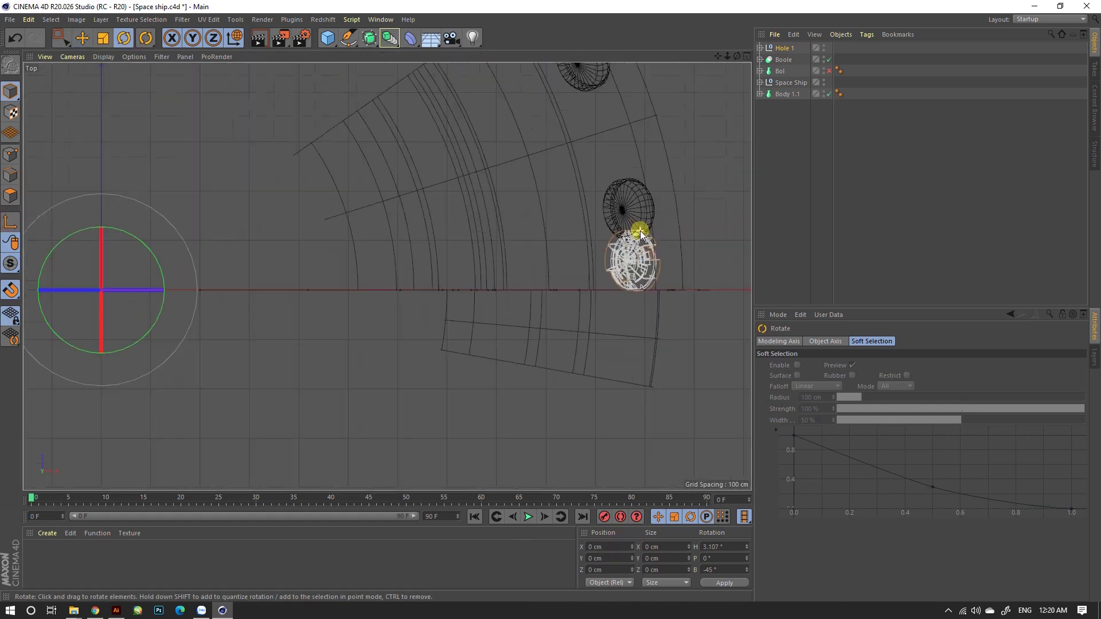
{"action": "left_click_drag", "start_coordinate": [166, 280], "coordinate": [164, 271]}
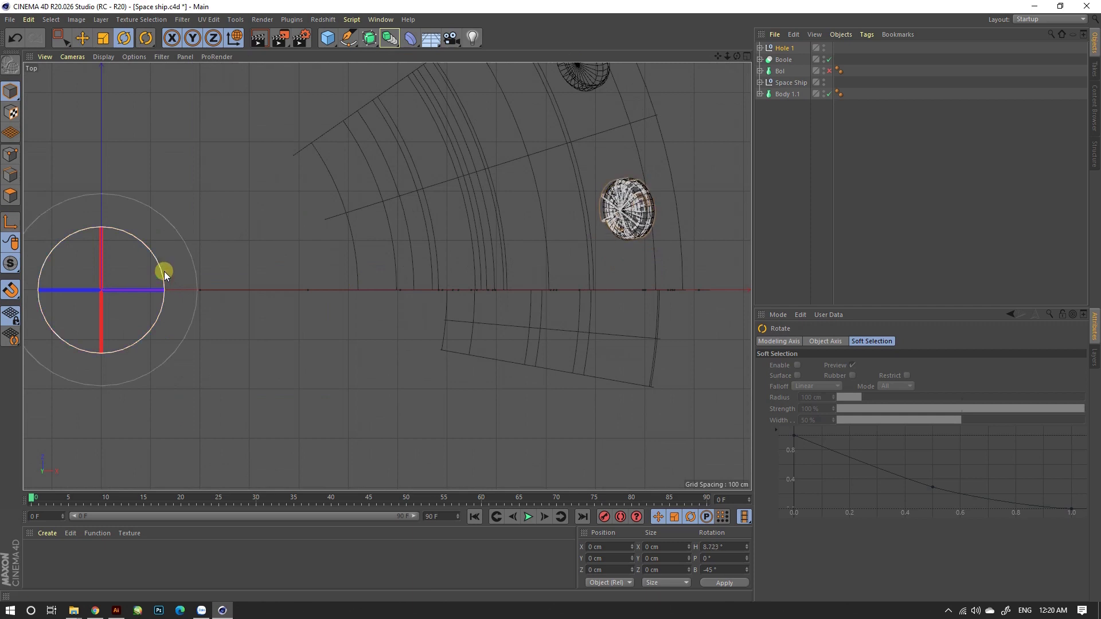
Check the Boole group's Body 1 and Bol.1 rotations, then reselect Hole 1 and confirm its heading.
{"action": "left_click", "coordinate": [784, 58]}
{"action": "left_click", "coordinate": [787, 71]}
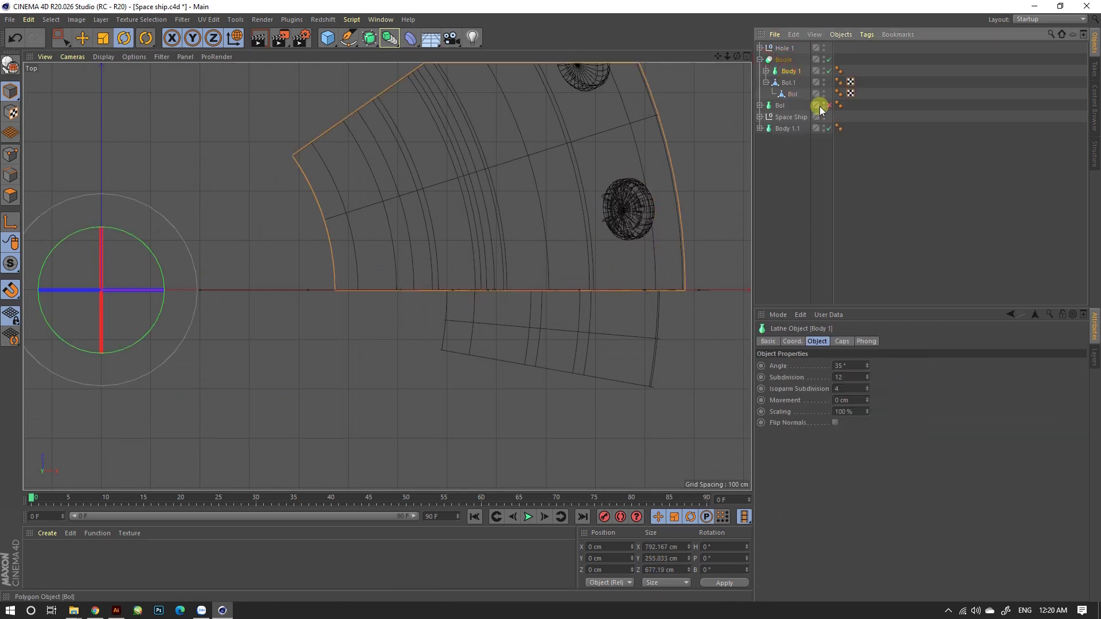
{"action": "left_click", "coordinate": [787, 84]}
{"action": "left_click", "coordinate": [725, 547]}
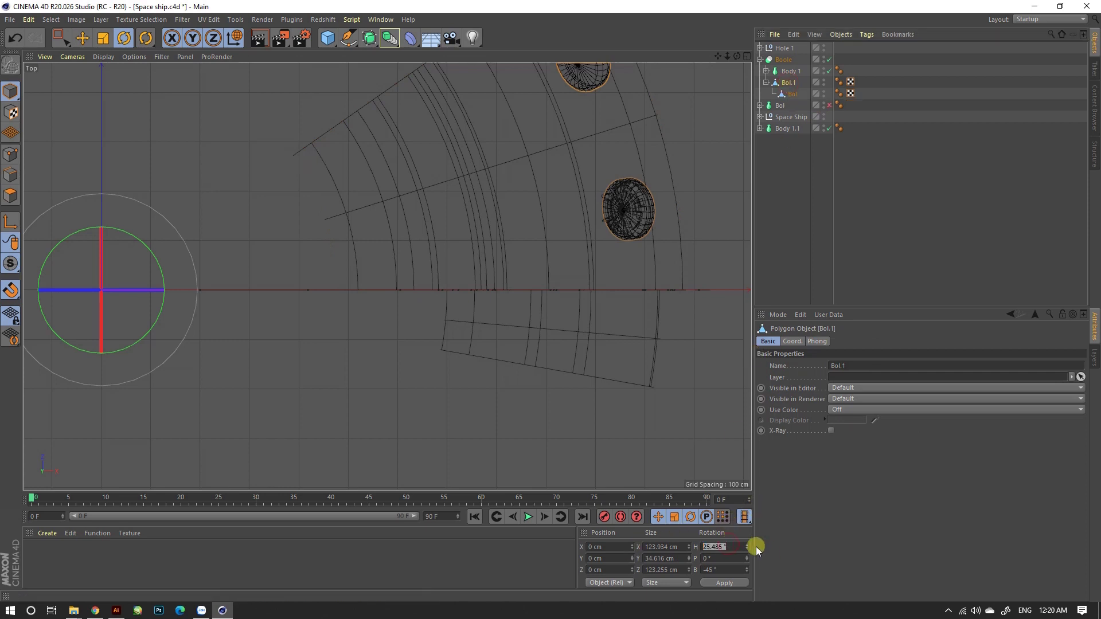
{"action": "left_click", "coordinate": [784, 49]}
{"action": "key", "text": "Return"}
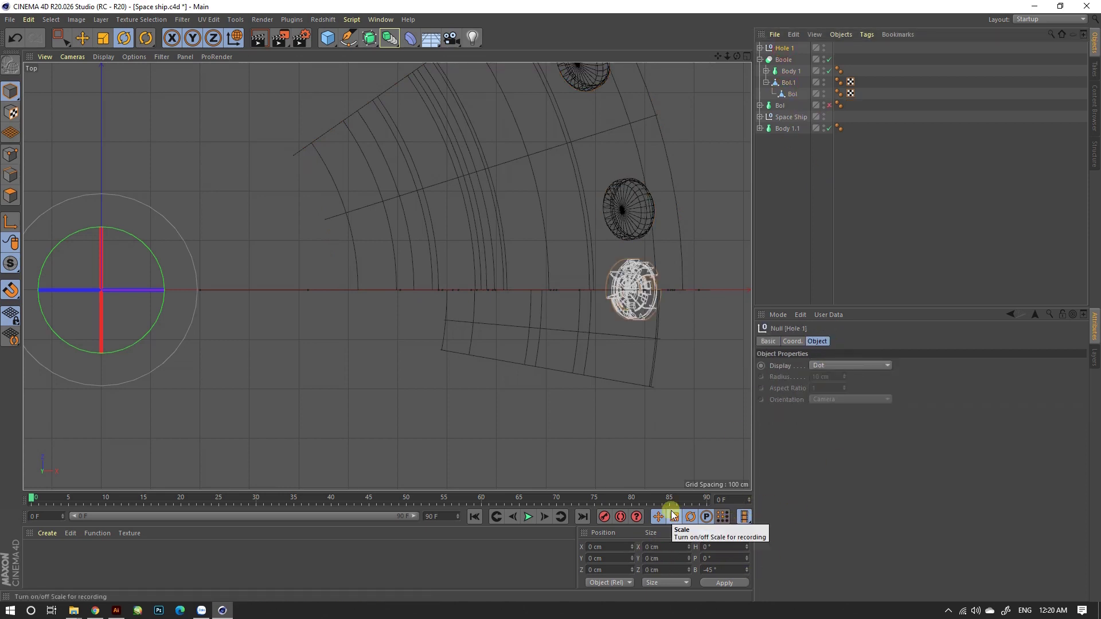
{"action": "middle_click", "coordinate": [655, 328]}
{"action": "key", "text": "F1"}
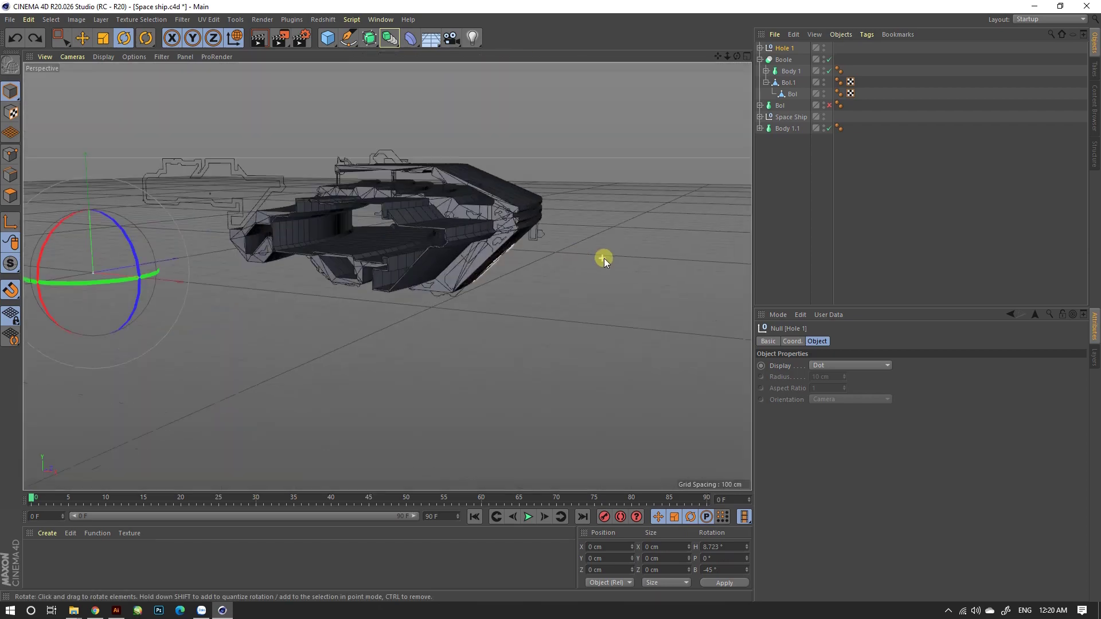
{"action": "left_click_drag", "start_coordinate": [604, 258], "coordinate": [480, 225]}
{"action": "scroll", "coordinate": [480, 225], "scroll_direction": "up", "scroll_amount": 3}
{"action": "left_click", "coordinate": [583, 374]}
{"action": "scroll", "coordinate": [553, 295], "scroll_direction": "up", "scroll_amount": 3}
{"action": "scroll", "coordinate": [529, 216], "scroll_direction": "up", "scroll_amount": 3}
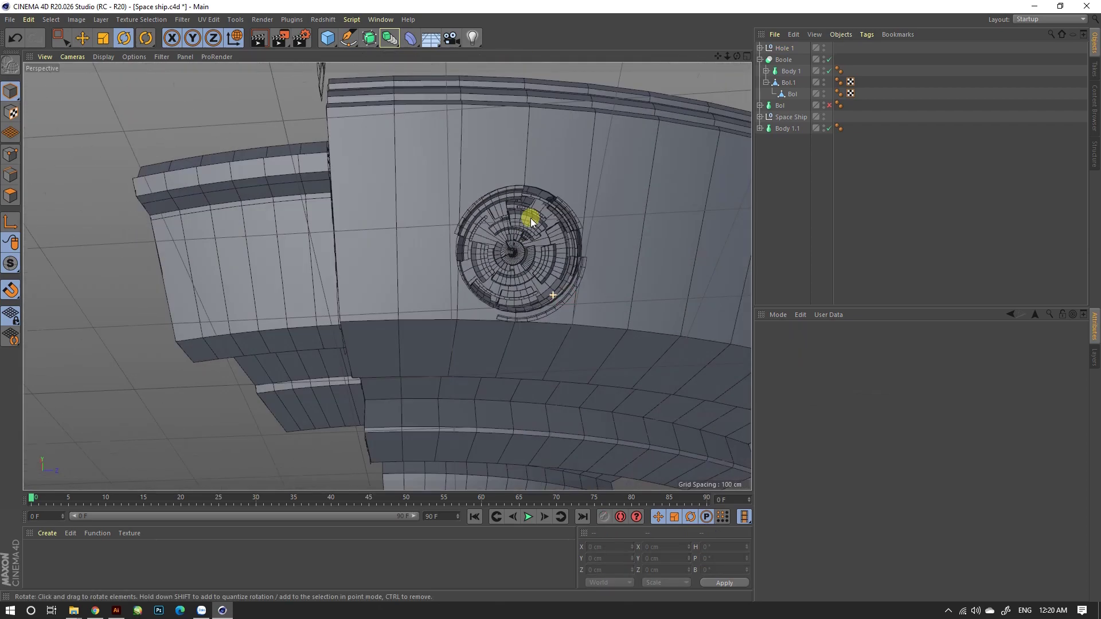
{"action": "scroll", "coordinate": [575, 267], "scroll_direction": "up", "scroll_amount": 2}
{"action": "mouse_move", "coordinate": [574, 267]}
{"action": "left_mouse_down", "text": "alt"}
{"action": "mouse_move", "coordinate": [585, 290]}
{"action": "mouse_move", "coordinate": [579, 215]}
{"action": "left_mouse_up", "text": "alt"}
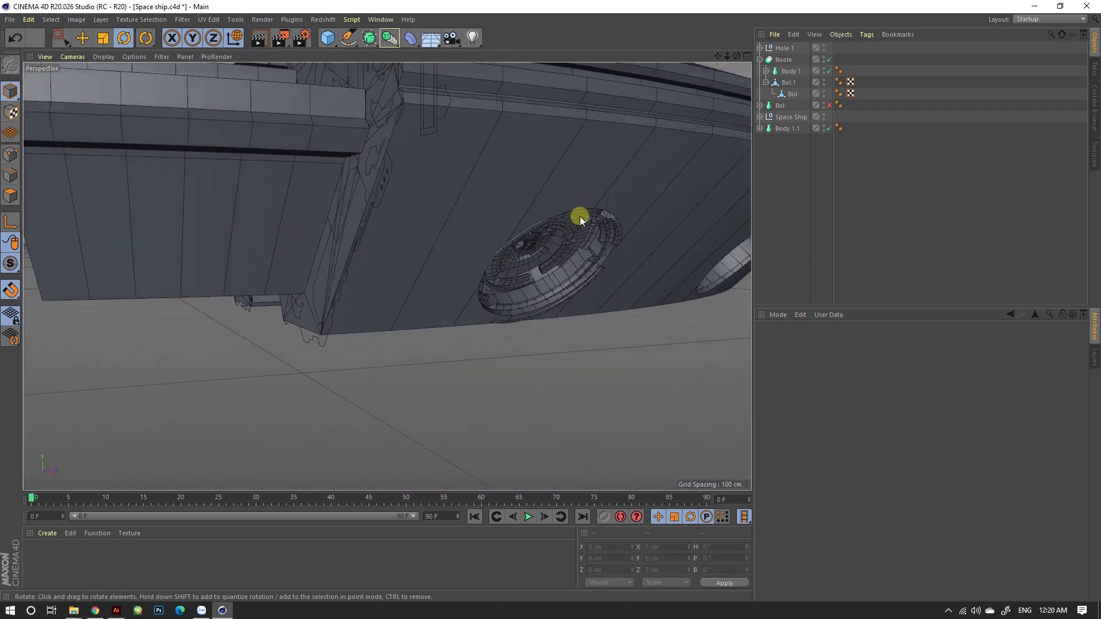
{"action": "left_click", "coordinate": [784, 48]}
{"action": "left_click_drag", "start_coordinate": [216, 288], "coordinate": [212, 283]}
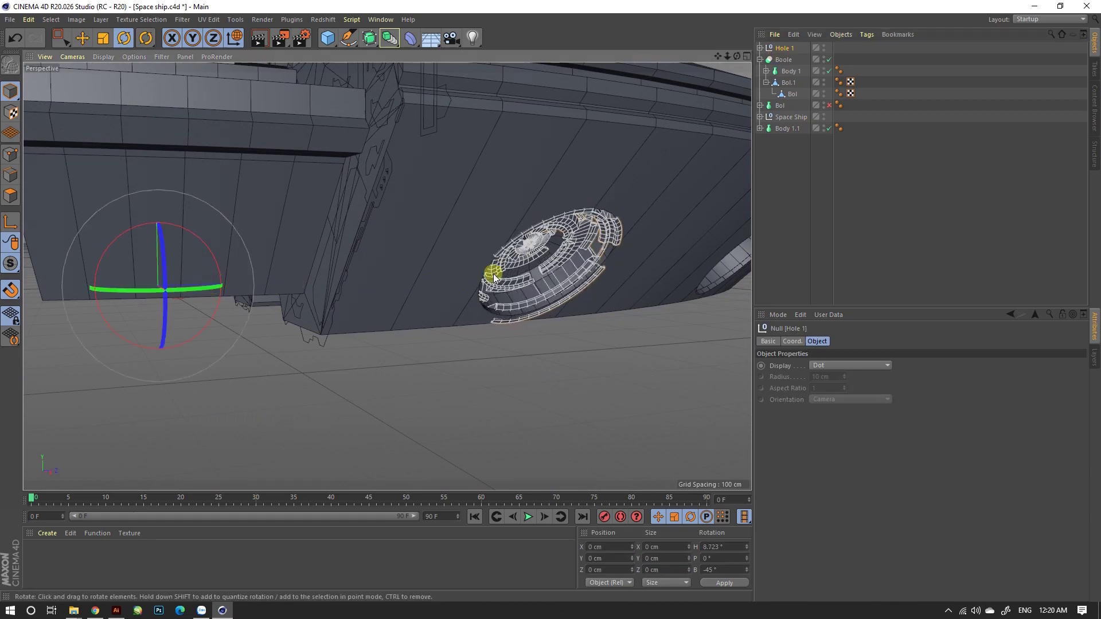
{"action": "mouse_move", "coordinate": [492, 273]}
{"action": "left_mouse_down", "text": "alt"}
{"action": "mouse_move", "coordinate": [416, 197]}
{"action": "mouse_move", "coordinate": [422, 183]}
{"action": "mouse_move", "coordinate": [483, 233]}
{"action": "mouse_move", "coordinate": [332, 246]}
{"action": "mouse_move", "coordinate": [431, 275]}
{"action": "mouse_move", "coordinate": [590, 238]}
{"action": "mouse_move", "coordinate": [531, 155]}
{"action": "mouse_move", "coordinate": [555, 256]}
{"action": "mouse_move", "coordinate": [575, 262]}
{"action": "mouse_move", "coordinate": [562, 241]}
{"action": "mouse_move", "coordinate": [564, 167]}
{"action": "mouse_move", "coordinate": [566, 184]}
{"action": "left_mouse_up", "text": "alt"}
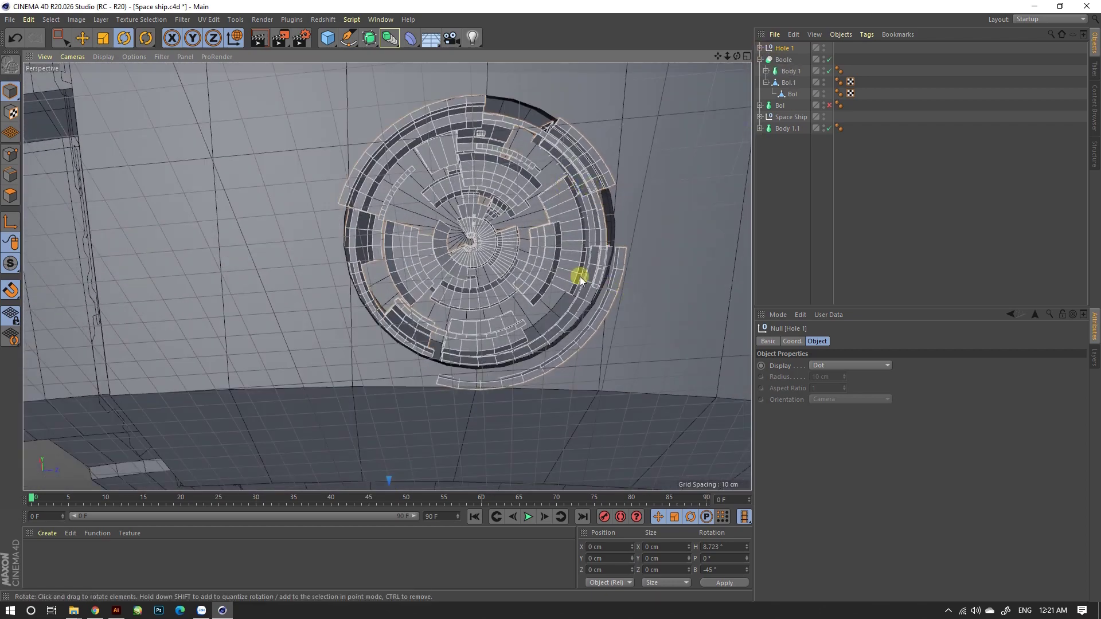
{"action": "mouse_move", "coordinate": [512, 228]}
{"action": "left_mouse_down", "text": "alt"}
{"action": "mouse_move", "coordinate": [511, 337]}
{"action": "mouse_move", "coordinate": [570, 192]}
{"action": "mouse_move", "coordinate": [579, 248]}
{"action": "mouse_move", "coordinate": [527, 288]}
{"action": "left_mouse_up", "text": "alt"}
{"action": "left_click", "coordinate": [580, 247]}
{"action": "scroll", "coordinate": [501, 253], "scroll_direction": "up", "scroll_amount": 5}
{"action": "left_click", "coordinate": [501, 248]}
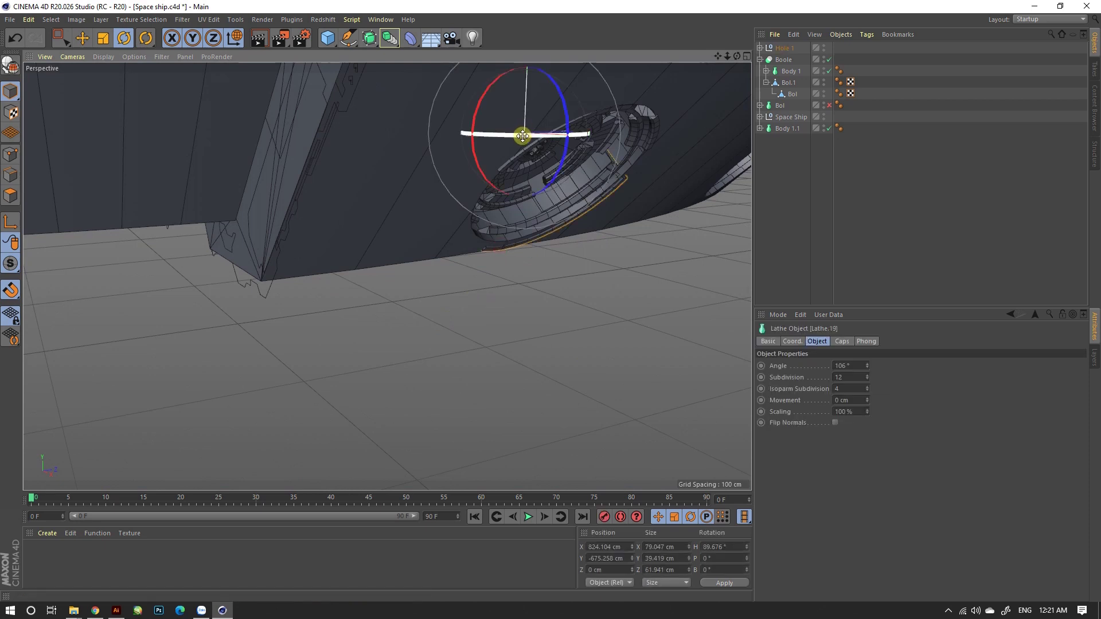
{"action": "scroll", "coordinate": [573, 187], "scroll_direction": "down", "scroll_amount": 3}
{"action": "left_click", "coordinate": [783, 48]}
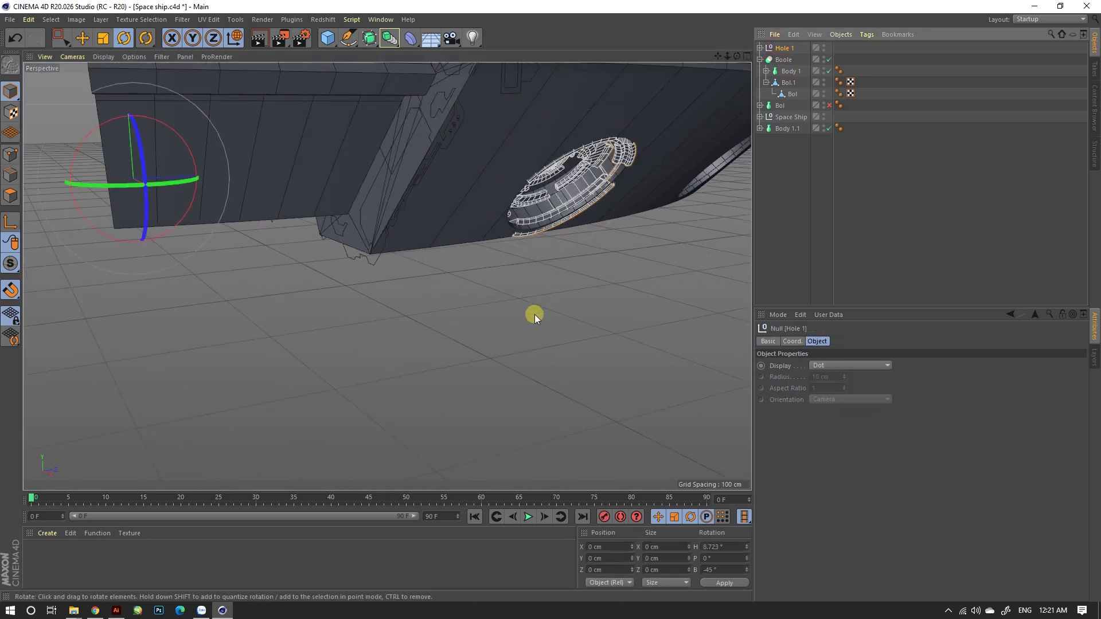
{"action": "key", "text": "t"}
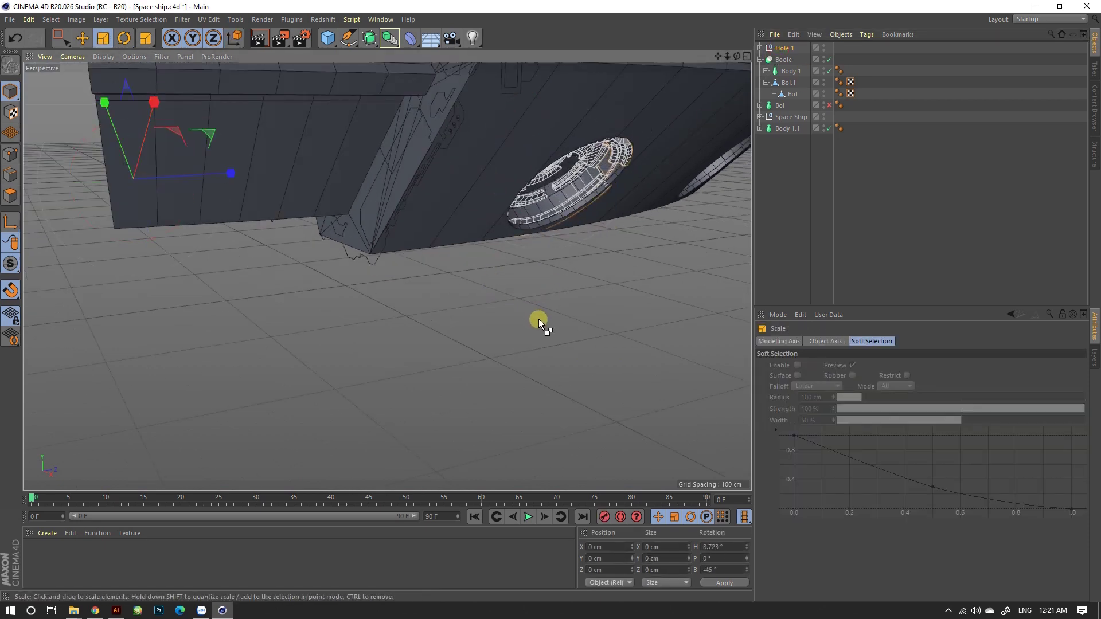
{"action": "key", "text": "ctrl+z"}
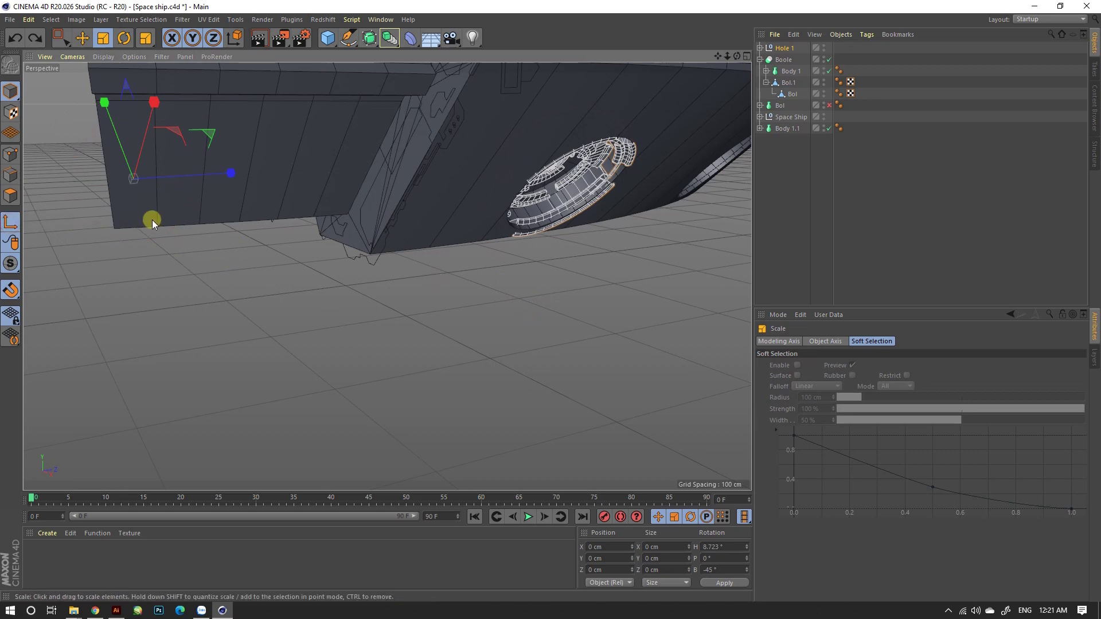
{"action": "mouse_move", "coordinate": [152, 220]}
{"action": "left_mouse_down", "text": "alt"}
{"action": "mouse_move", "coordinate": [472, 278]}
{"action": "mouse_move", "coordinate": [560, 273]}
{"action": "mouse_move", "coordinate": [551, 275]}
{"action": "left_mouse_up", "text": "alt"}
Select the Hole 1 assembly with the Move tool and orbit around the ship.
{"action": "key", "text": "e"}
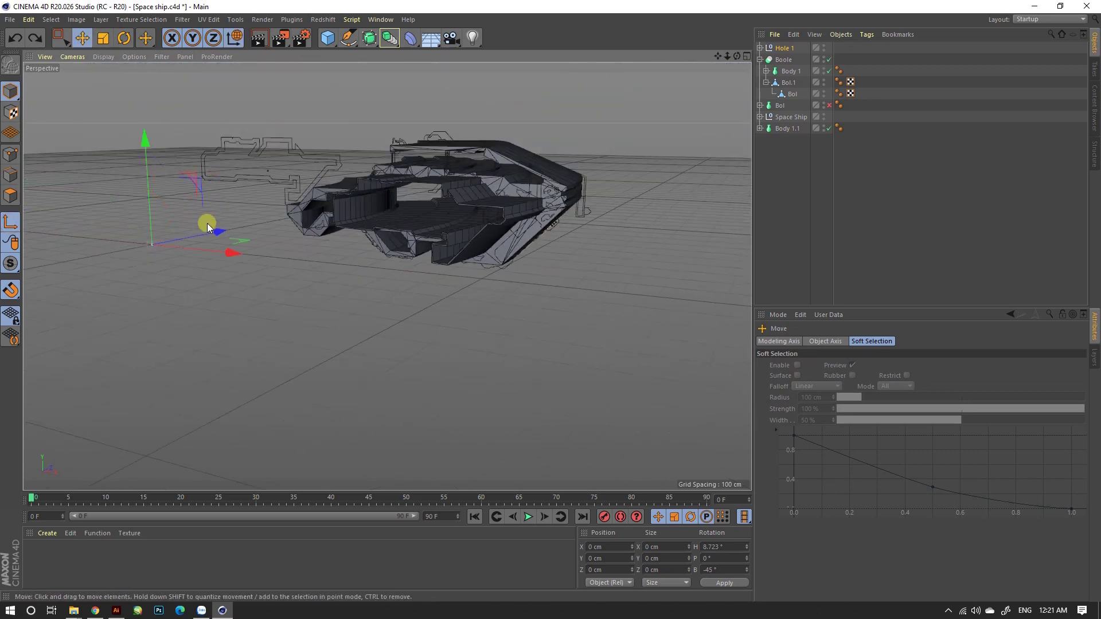
{"action": "left_click", "coordinate": [215, 226]}
{"action": "left_click", "coordinate": [782, 47]}
{"action": "left_click_drag", "start_coordinate": [175, 247], "coordinate": [308, 70], "text": "alt"}
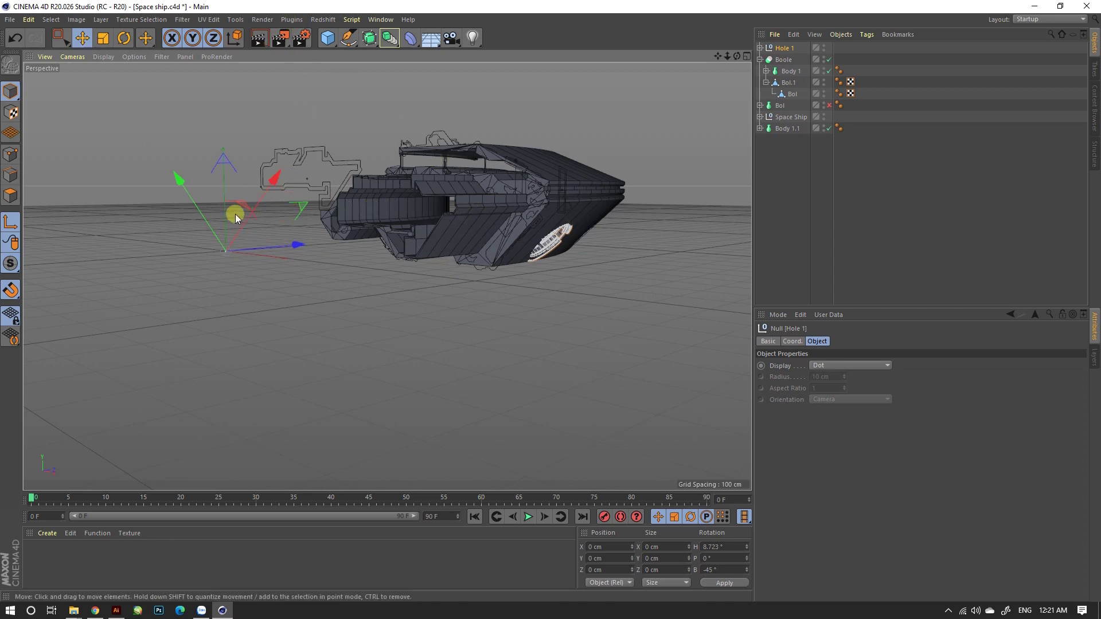
Enable axis editing and snap Hole 1's axis onto a hull vertex.
{"action": "left_click", "coordinate": [11, 221]}
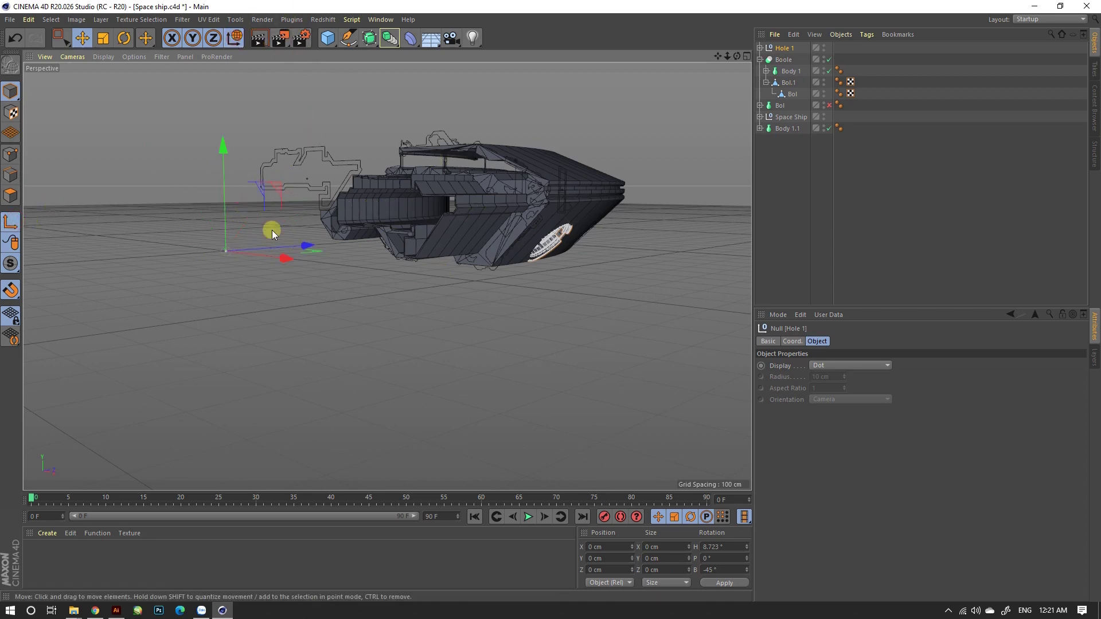
{"action": "mouse_move", "coordinate": [277, 186]}
{"action": "left_mouse_down"}
{"action": "mouse_move", "coordinate": [603, 160]}
{"action": "mouse_move", "coordinate": [580, 178]}
{"action": "left_mouse_up"}
{"action": "scroll", "coordinate": [581, 179], "scroll_direction": "up", "scroll_amount": 3}
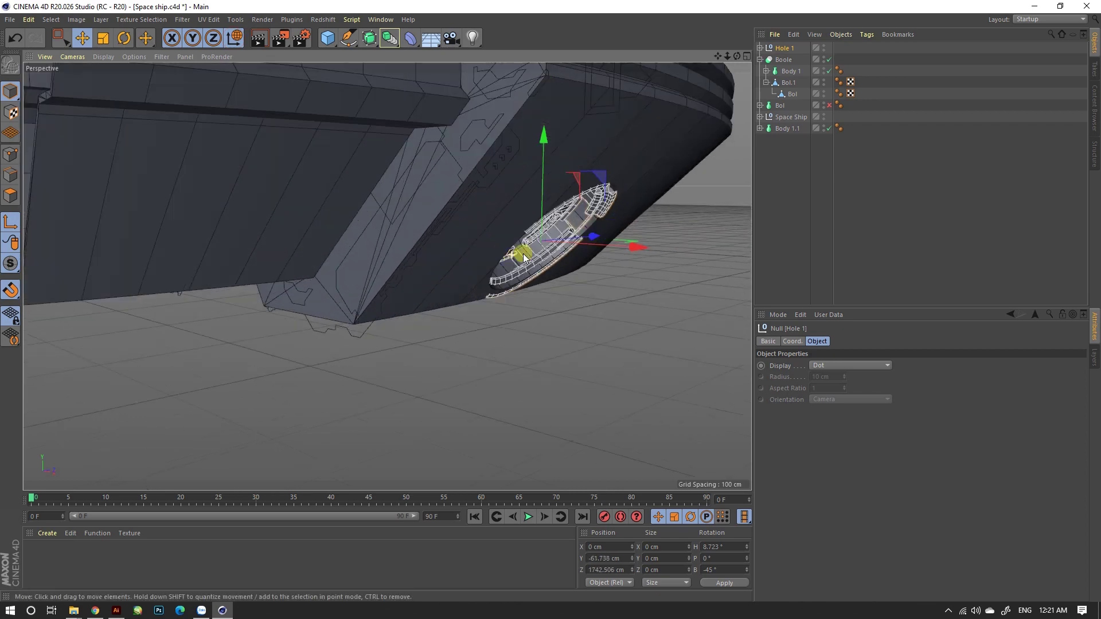
{"action": "scroll", "coordinate": [497, 225], "scroll_direction": "up", "scroll_amount": 3}
{"action": "scroll", "coordinate": [499, 226], "scroll_direction": "up", "scroll_amount": 1}
{"action": "scroll", "coordinate": [545, 228], "scroll_direction": "down", "scroll_amount": 2}
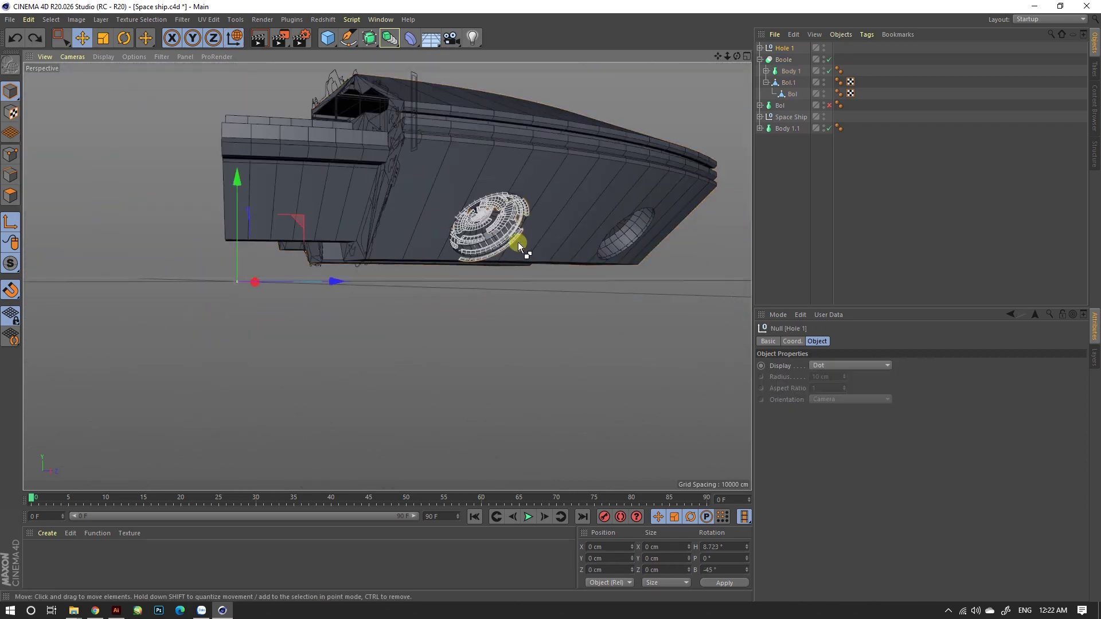
{"action": "scroll", "coordinate": [516, 247], "scroll_direction": "down", "scroll_amount": 2}
{"action": "left_click", "coordinate": [509, 244]}
{"action": "left_click", "coordinate": [548, 259]}
Undo three times, reverting Hole 1's axis move and rotation changes.
{"action": "key", "text": "ctrl+z"}
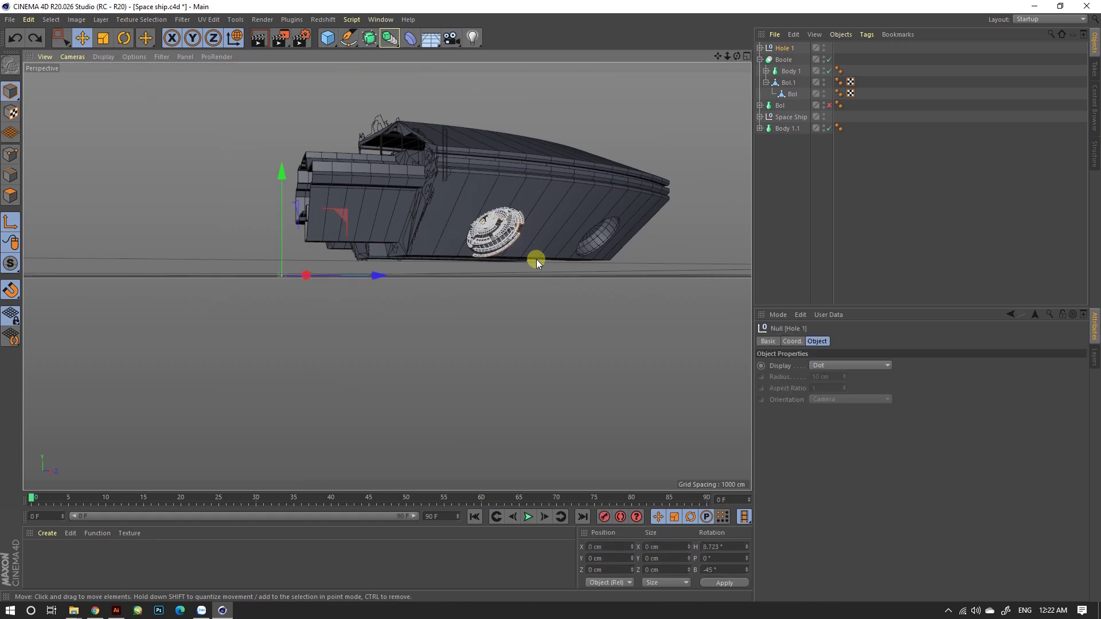
{"action": "key", "text": "ctrl+z"}
{"action": "key", "text": "ctrl+z"}
{"action": "key", "text": "ctrl+z"}
{"action": "key", "text": "ctrl+z"}
{"action": "key", "text": "ctrl+z"}
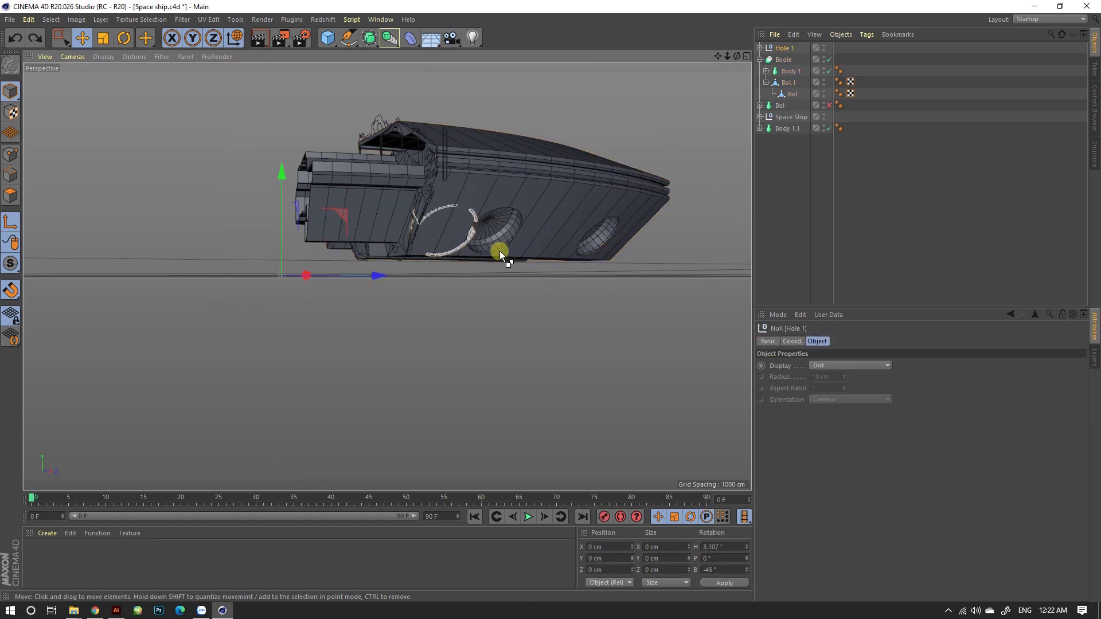
{"action": "key", "text": "ctrl+z"}
{"action": "left_click_drag", "start_coordinate": [456, 232], "coordinate": [463, 266], "text": "alt"}
In the maximized Front view, move Hole 1 so it snaps onto a hull vertex.
{"action": "middle_click", "coordinate": [458, 202]}
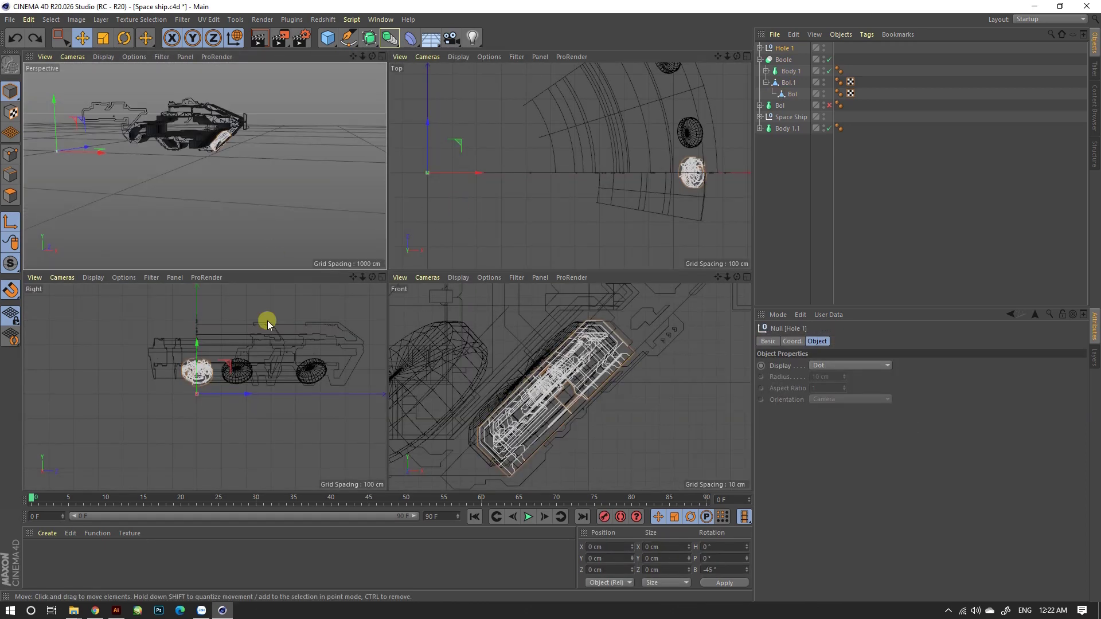
{"action": "middle_click", "coordinate": [622, 371]}
{"action": "scroll", "coordinate": [622, 371], "scroll_direction": "up", "scroll_amount": 2}
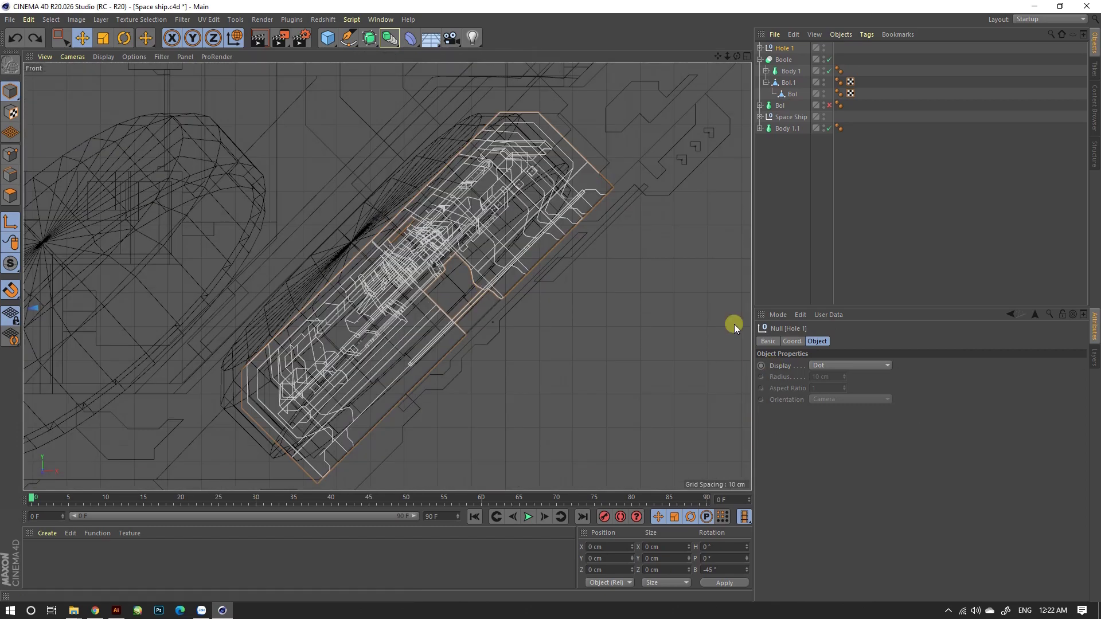
{"action": "scroll", "coordinate": [536, 148], "scroll_direction": "down", "scroll_amount": 2}
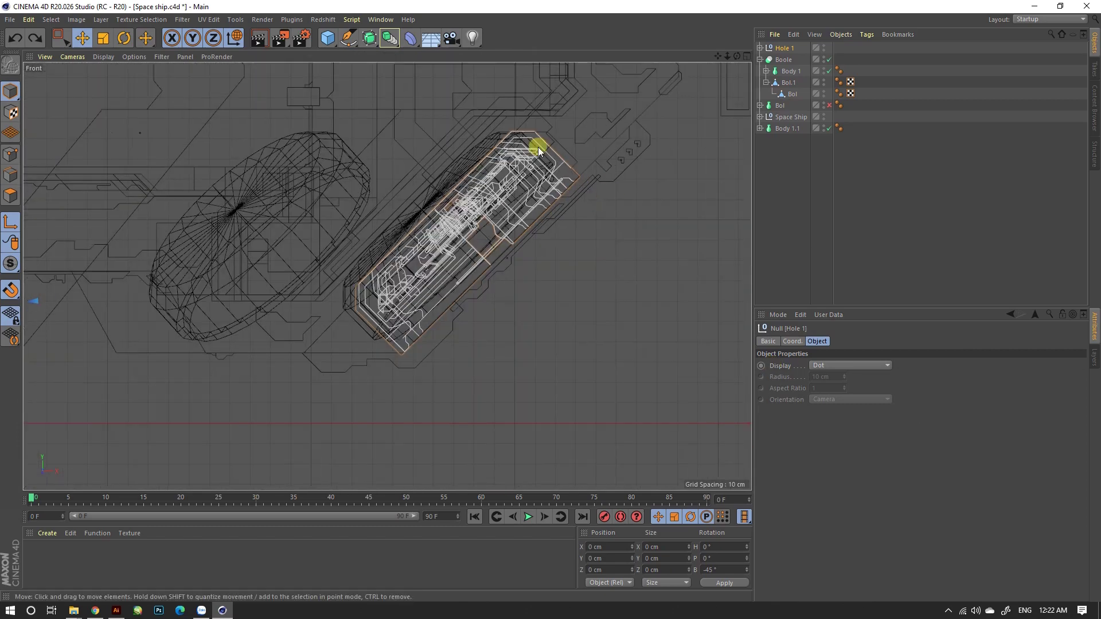
{"action": "left_click", "coordinate": [82, 38]}
{"action": "scroll", "coordinate": [520, 216], "scroll_direction": "down", "scroll_amount": 3}
{"action": "scroll", "coordinate": [521, 217], "scroll_direction": "down", "scroll_amount": 3}
{"action": "left_click_drag", "start_coordinate": [104, 190], "coordinate": [572, 140]}
{"action": "scroll", "coordinate": [572, 140], "scroll_direction": "up", "scroll_amount": 5}
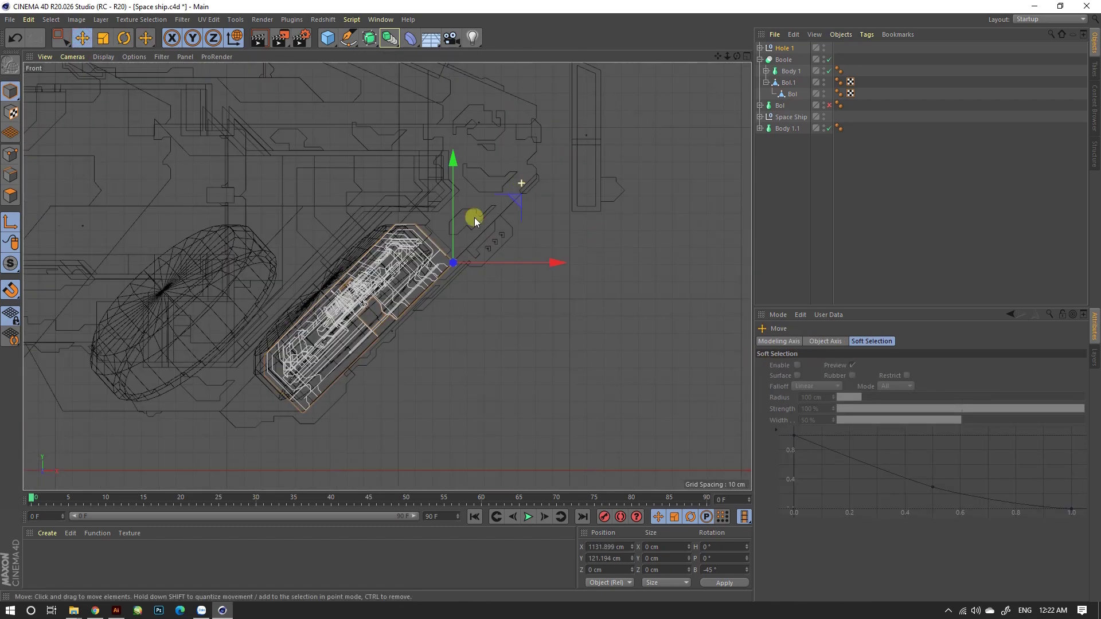
{"action": "left_click_drag", "start_coordinate": [570, 194], "coordinate": [582, 146]}
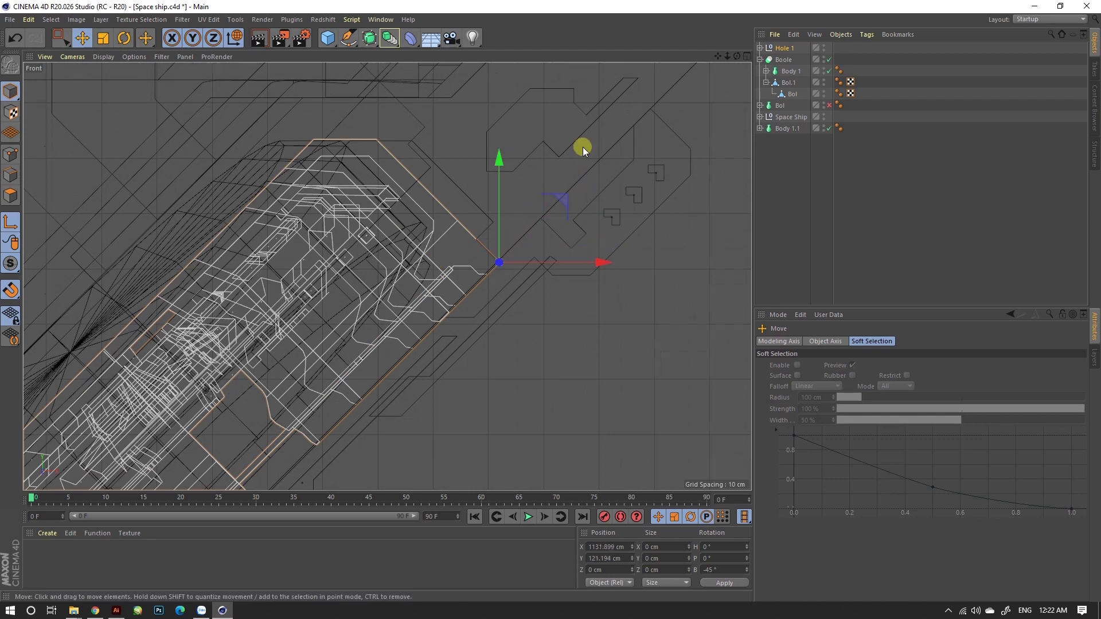
{"action": "scroll", "coordinate": [582, 147], "scroll_direction": "down", "scroll_amount": 3}
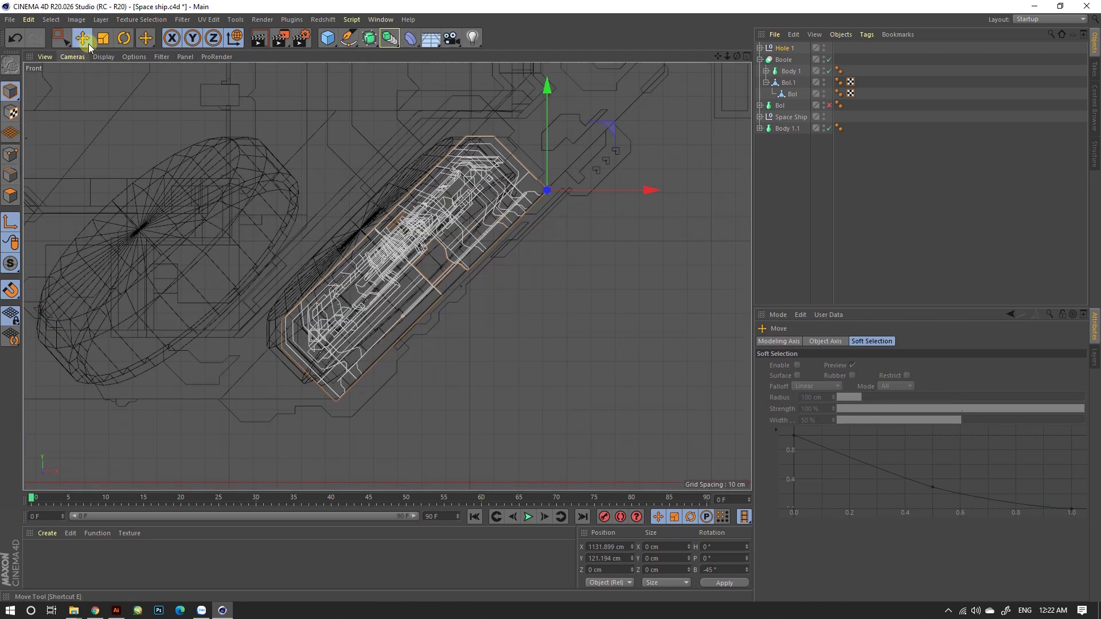
Scale the Hole 1 engine ring down to about 92%.
{"action": "key", "text": "t"}
{"action": "left_click_drag", "start_coordinate": [569, 178], "coordinate": [591, 282]}
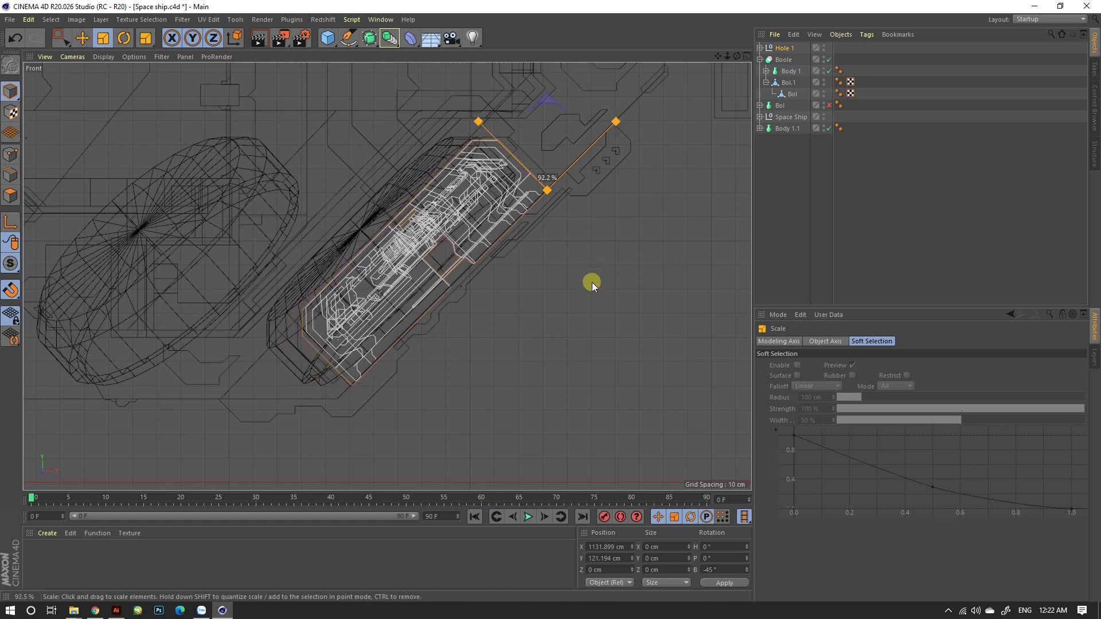
{"action": "left_click_drag", "start_coordinate": [592, 282], "coordinate": [591, 281]}
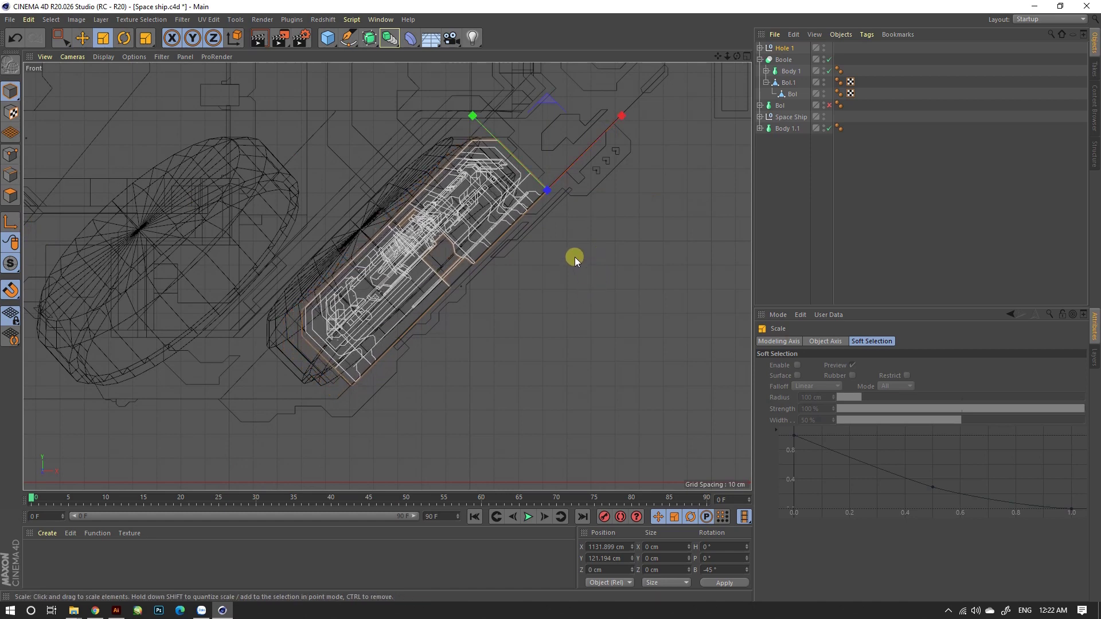
{"action": "scroll", "coordinate": [590, 177], "scroll_direction": "down", "scroll_amount": 5}
{"action": "scroll", "coordinate": [507, 263], "scroll_direction": "down", "scroll_amount": 3}
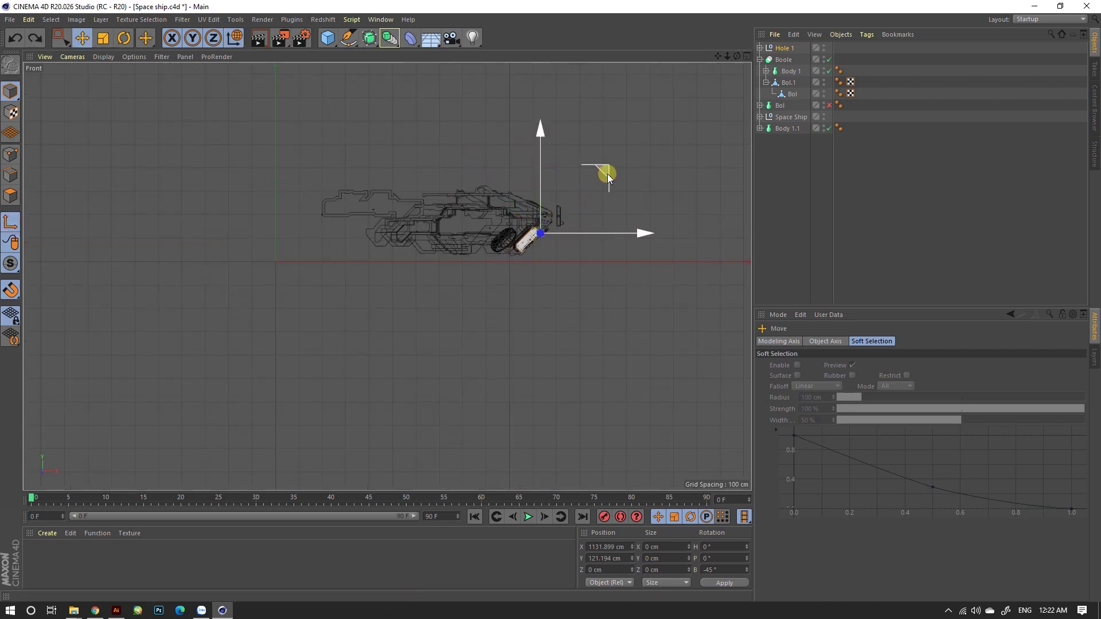
Move Hole 1 back to the origin with Position X 0 cm and Y 0 cm.
{"action": "left_click_drag", "start_coordinate": [607, 174], "coordinate": [343, 200]}
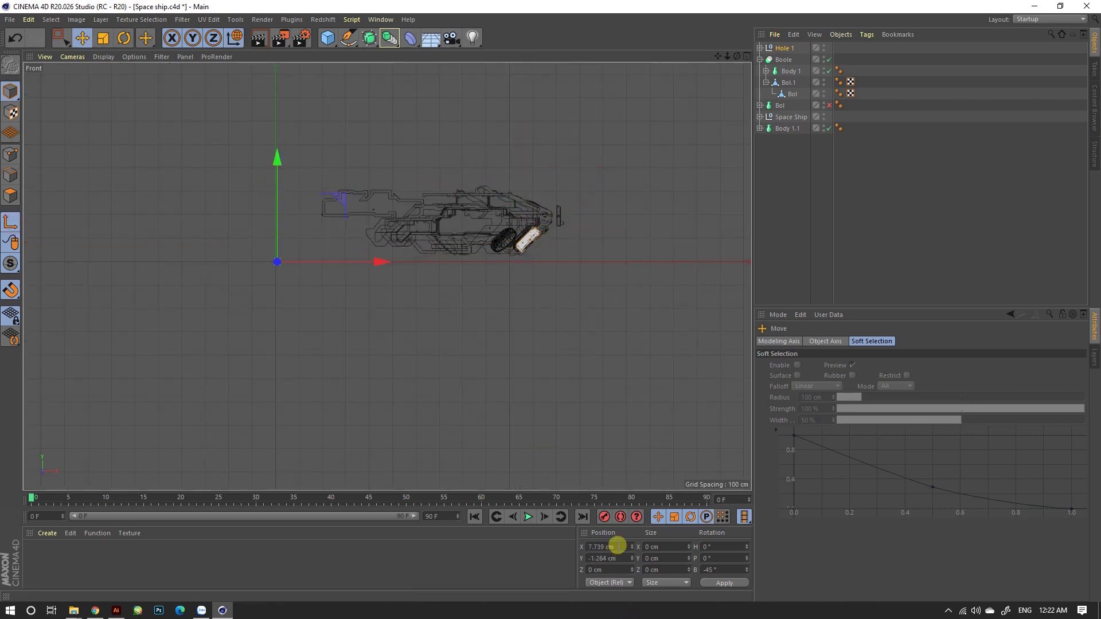
{"action": "type", "text": "0"}
{"action": "key", "text": "Tab"}
{"action": "type", "text": "0"}
{"action": "key", "text": "Return"}
Orbit the perspective view onto the hull and nudge Hole 1's heading with the Rotate tool.
{"action": "middle_click", "coordinate": [228, 198]}
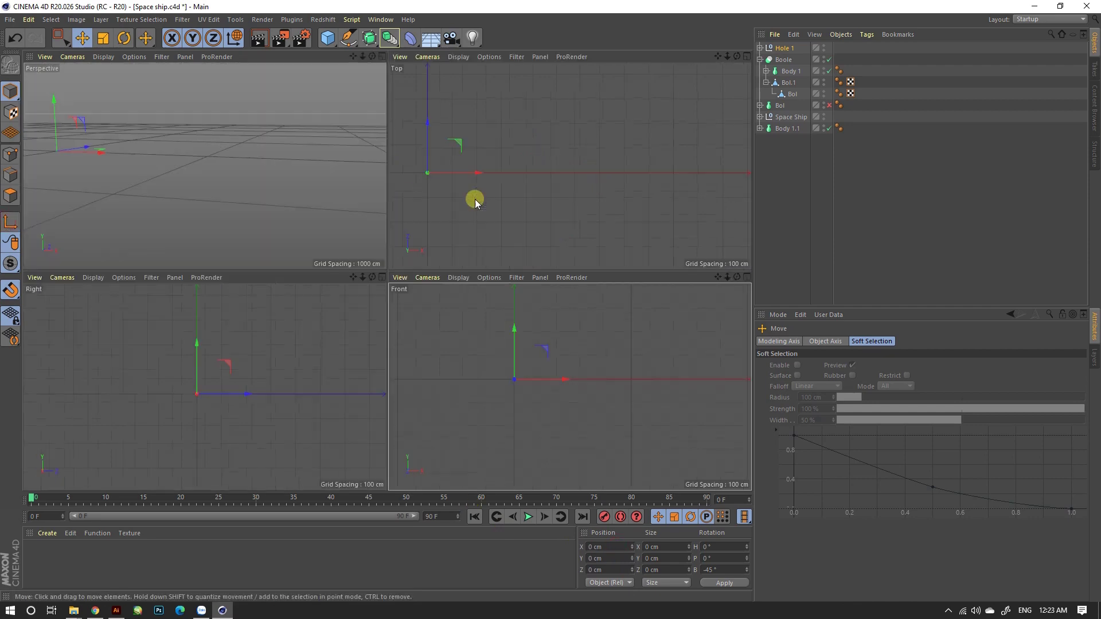
{"action": "middle_click", "coordinate": [258, 159]}
{"action": "mouse_move", "coordinate": [258, 160]}
{"action": "left_mouse_down", "text": "alt"}
{"action": "mouse_move", "coordinate": [305, 222]}
{"action": "mouse_move", "coordinate": [410, 246]}
{"action": "mouse_move", "coordinate": [398, 251]}
{"action": "mouse_move", "coordinate": [397, 197]}
{"action": "mouse_move", "coordinate": [622, 168]}
{"action": "left_mouse_up", "text": "alt"}
{"action": "key", "text": "r"}
{"action": "scroll", "coordinate": [425, 238], "scroll_direction": "up", "scroll_amount": 3}
{"action": "scroll", "coordinate": [401, 241], "scroll_direction": "up", "scroll_amount": 3}
{"action": "scroll", "coordinate": [598, 138], "scroll_direction": "up", "scroll_amount": 3}
{"action": "scroll", "coordinate": [599, 137], "scroll_direction": "down", "scroll_amount": 3}
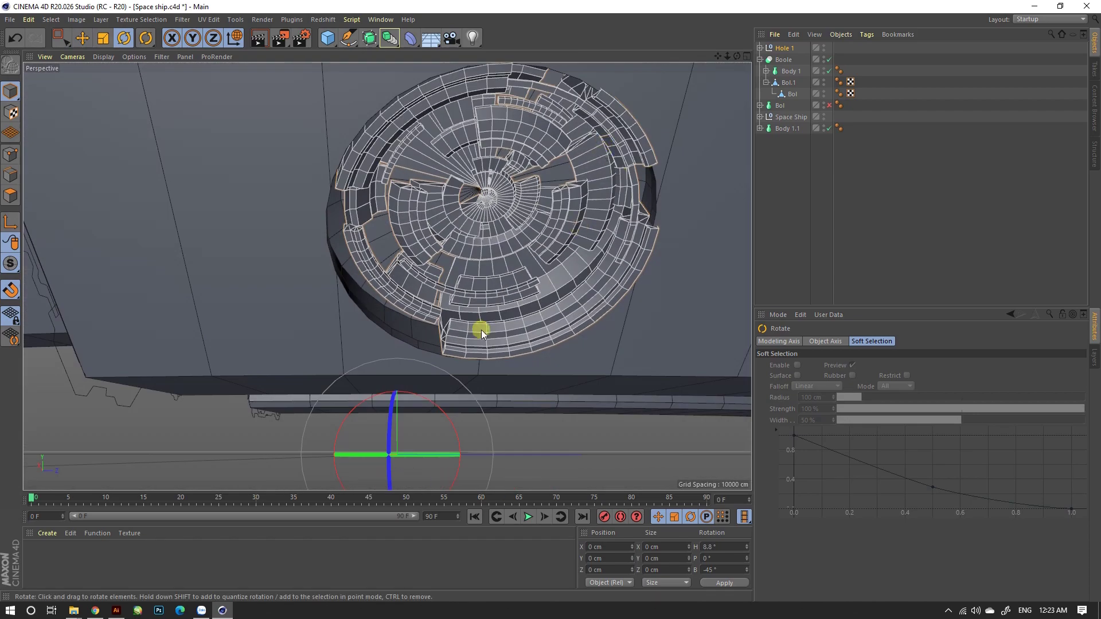
{"action": "left_click_drag", "start_coordinate": [430, 453], "coordinate": [431, 452]}
Set Hole 1's H rotation to 8.7°.
{"action": "type", "text": "8"}
{"action": "key", "text": "Return"}
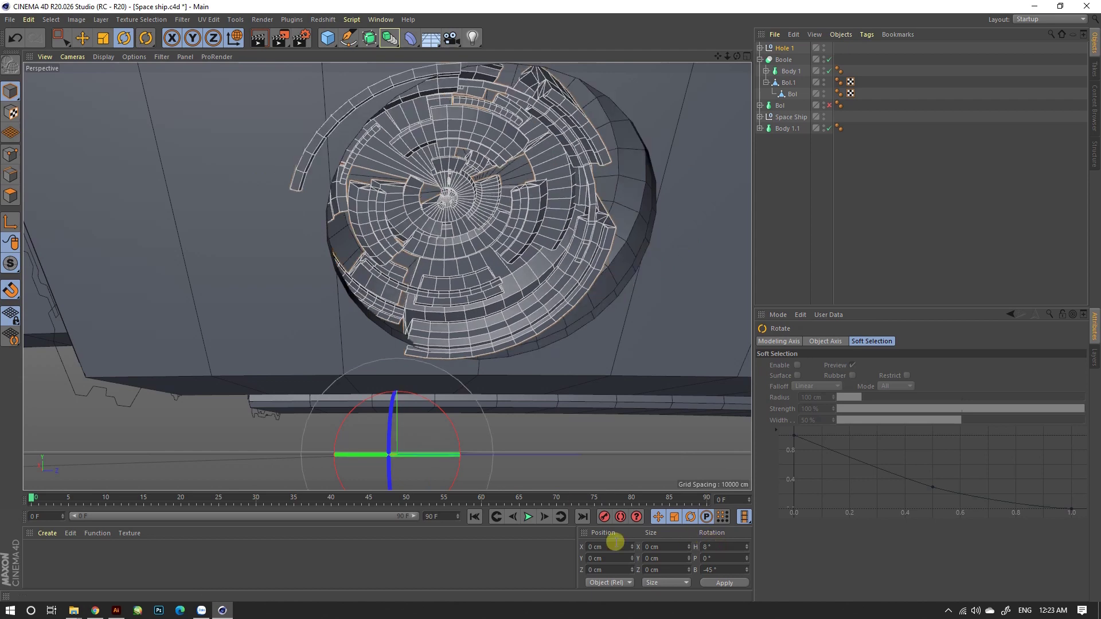
{"action": "type", "text": ".5"}
{"action": "key", "text": "Return"}
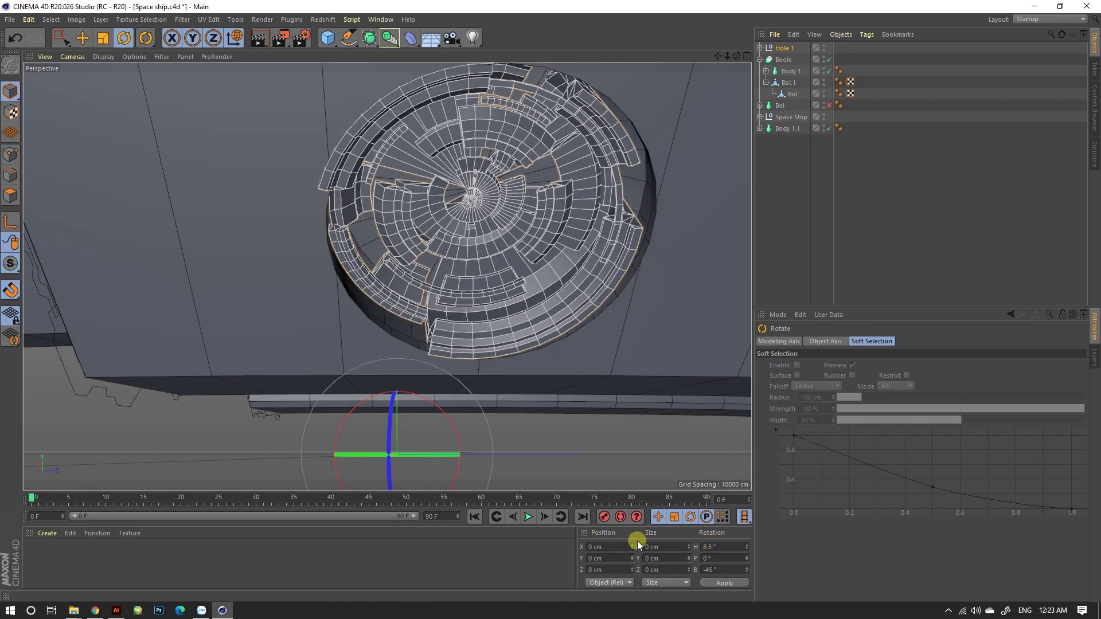
{"action": "type", "text": "3.6"}
{"action": "key", "text": "Return"}
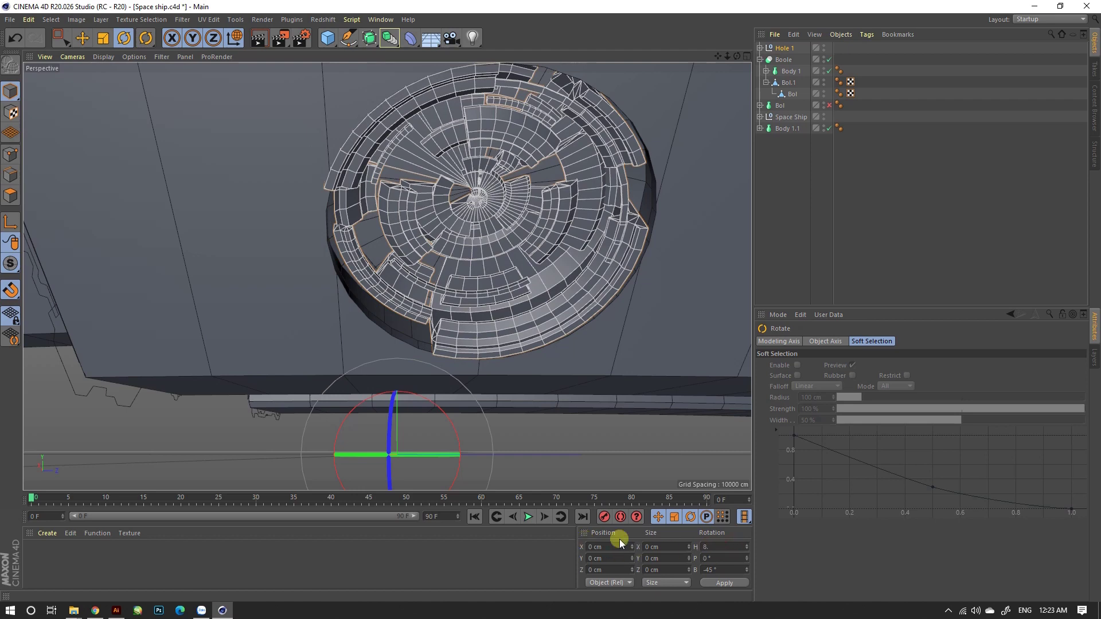
{"action": "type", "text": "7"}
{"action": "key", "text": "Return"}
Duplicate the ring as Hole 1.1 into the second side hole with heading 25.5°.
{"action": "scroll", "coordinate": [303, 295], "scroll_direction": "down", "scroll_amount": 5}
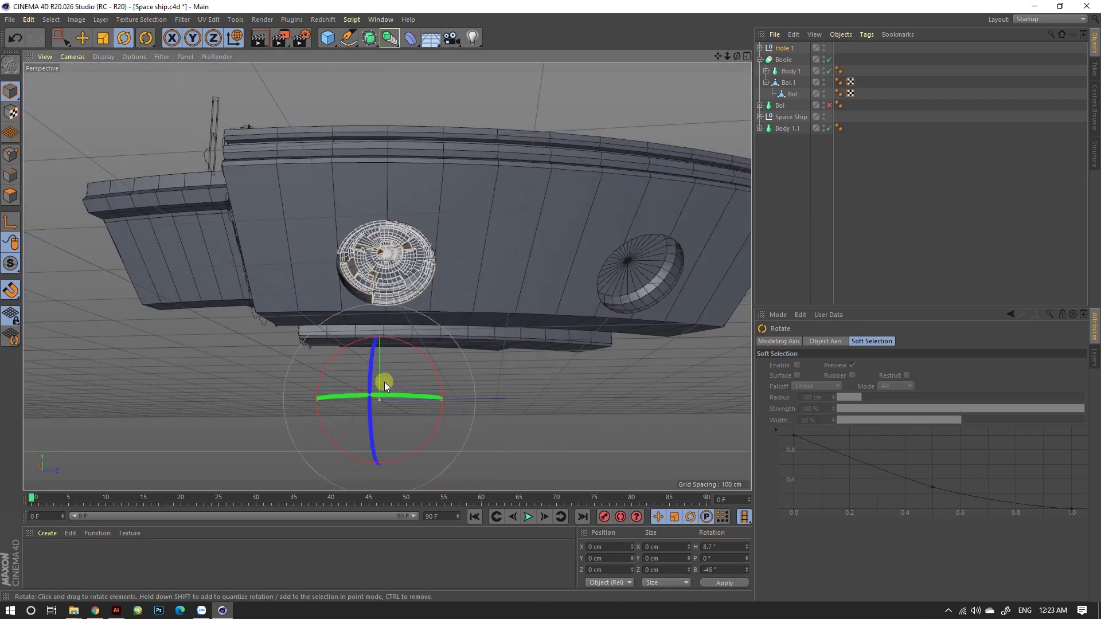
{"action": "left_click_drag", "start_coordinate": [381, 380], "coordinate": [371, 397]}
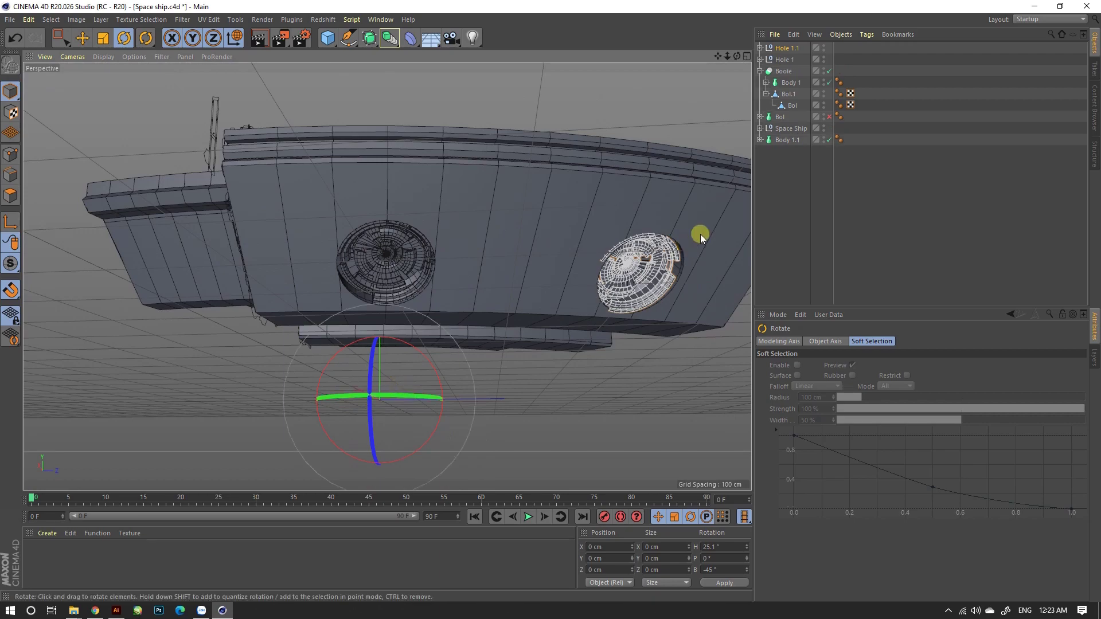
{"action": "scroll", "coordinate": [672, 263], "scroll_direction": "up", "scroll_amount": 5}
{"action": "type", "text": "25.3"}
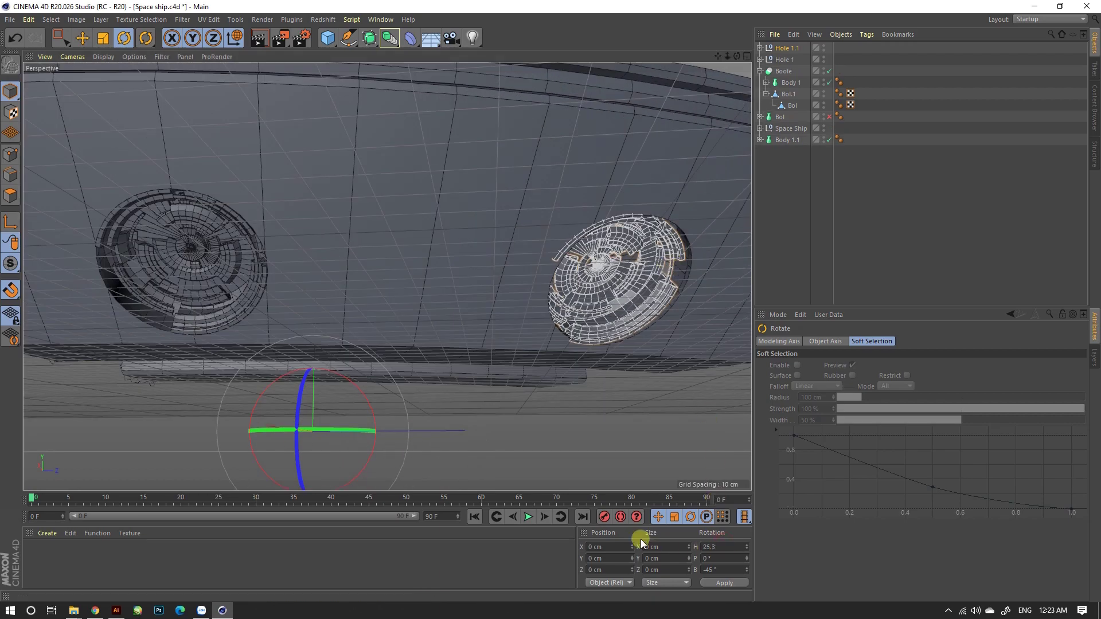
{"action": "key", "text": "Return"}
{"action": "left_click_drag", "start_coordinate": [637, 423], "coordinate": [566, 365], "text": "alt"}
{"action": "left_click", "coordinate": [690, 548]}
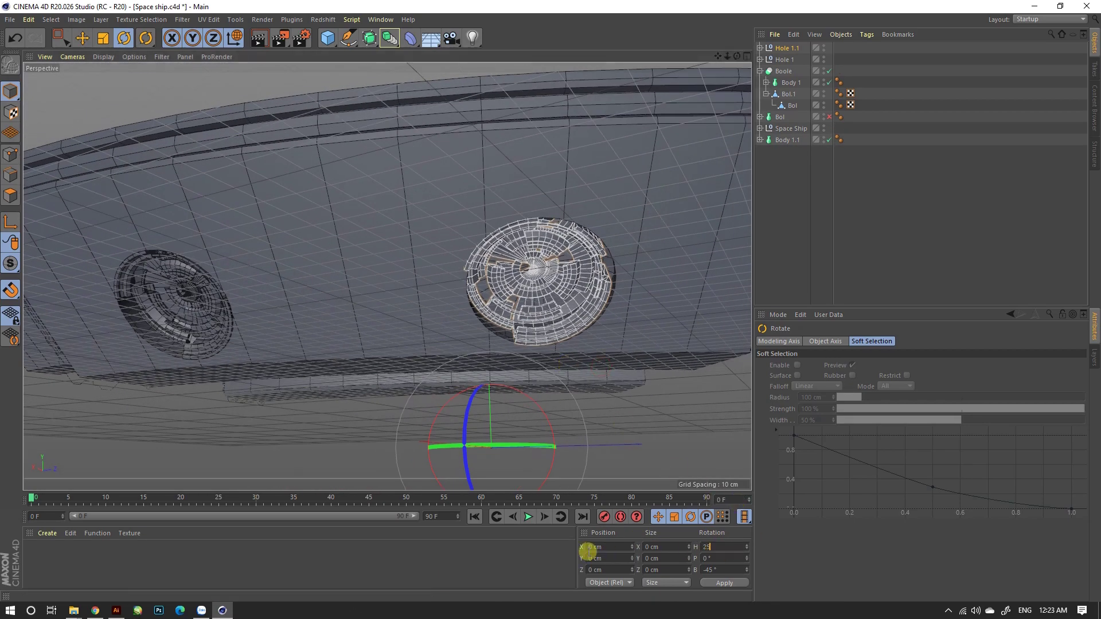
{"action": "type", "text": ".4"}
{"action": "key", "text": "Return"}
{"action": "scroll", "coordinate": [542, 252], "scroll_direction": "up", "scroll_amount": 3}
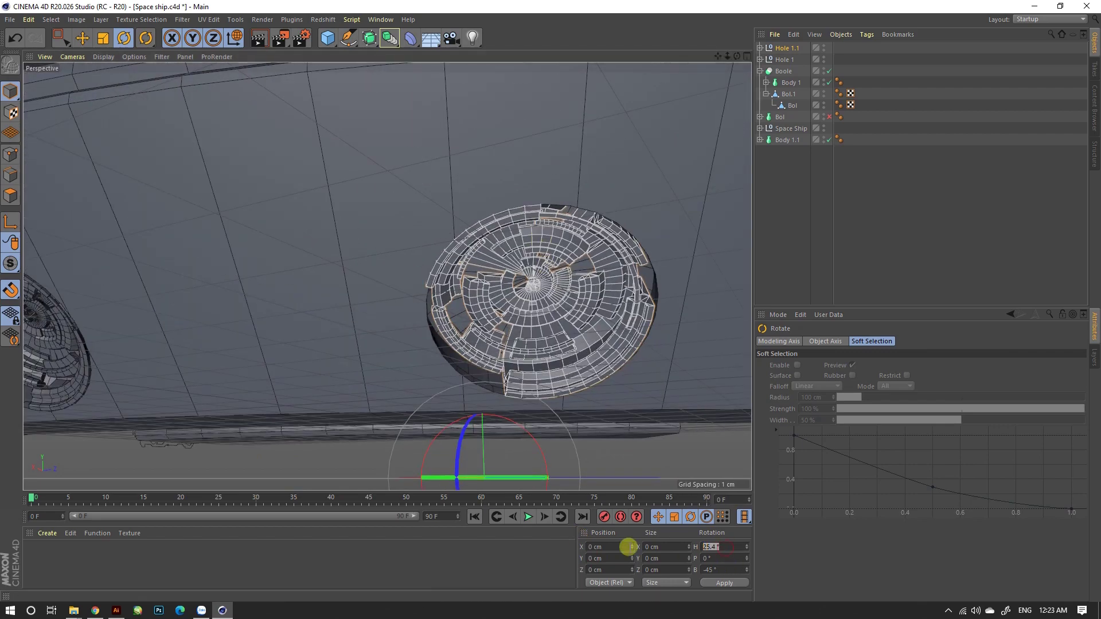
{"action": "key", "text": "Return"}
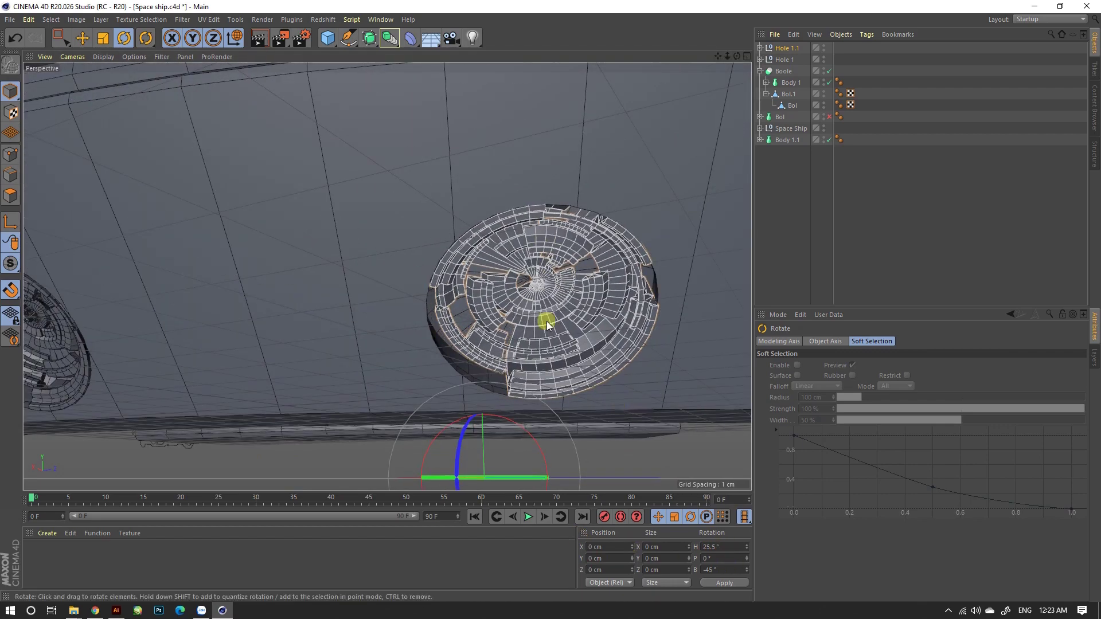
Return to the single perspective view and orbit out to see the whole hull.
{"action": "middle_click", "coordinate": [550, 315]}
{"action": "middle_click", "coordinate": [382, 181]}
{"action": "scroll", "coordinate": [424, 202], "scroll_direction": "down", "scroll_amount": 10}
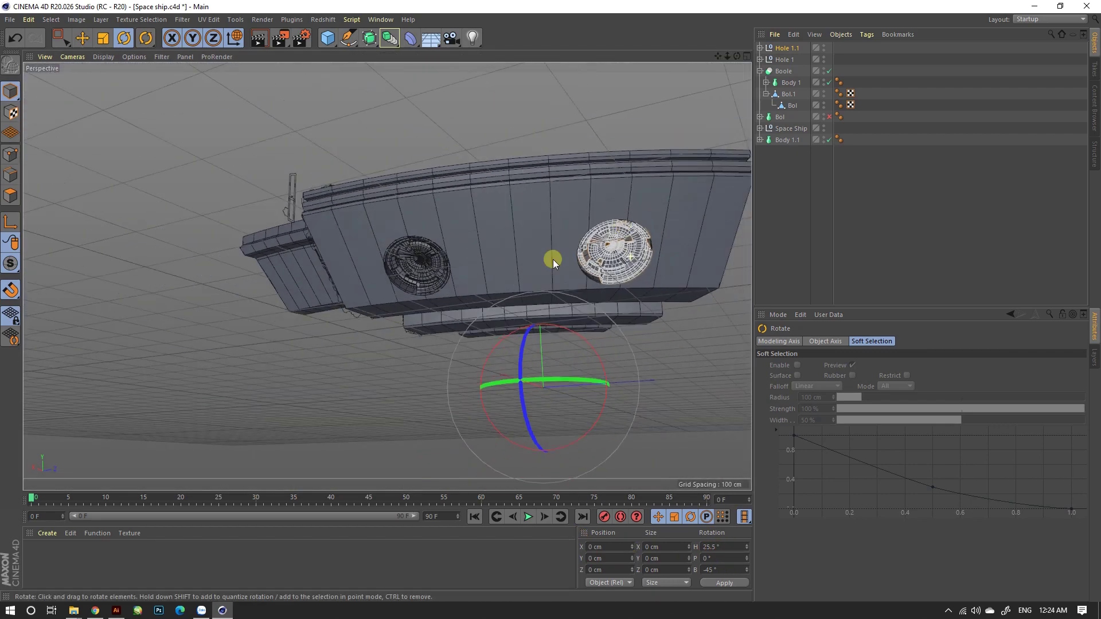
{"action": "mouse_move", "coordinate": [553, 259]}
{"action": "left_mouse_down", "text": "alt"}
{"action": "mouse_move", "coordinate": [576, 298]}
{"action": "mouse_move", "coordinate": [429, 240]}
{"action": "left_mouse_up", "text": "alt"}
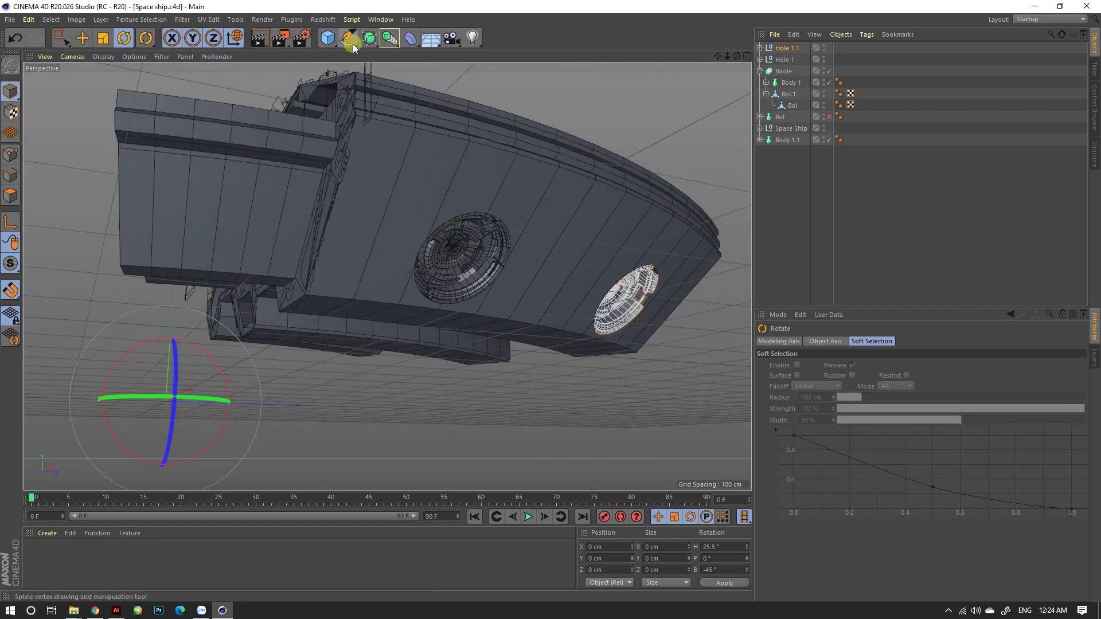
Add a light and set its type to Parallel Spot.
{"action": "left_click_drag", "start_coordinate": [472, 38], "coordinate": [503, 44]}
{"action": "left_click", "coordinate": [522, 60]}
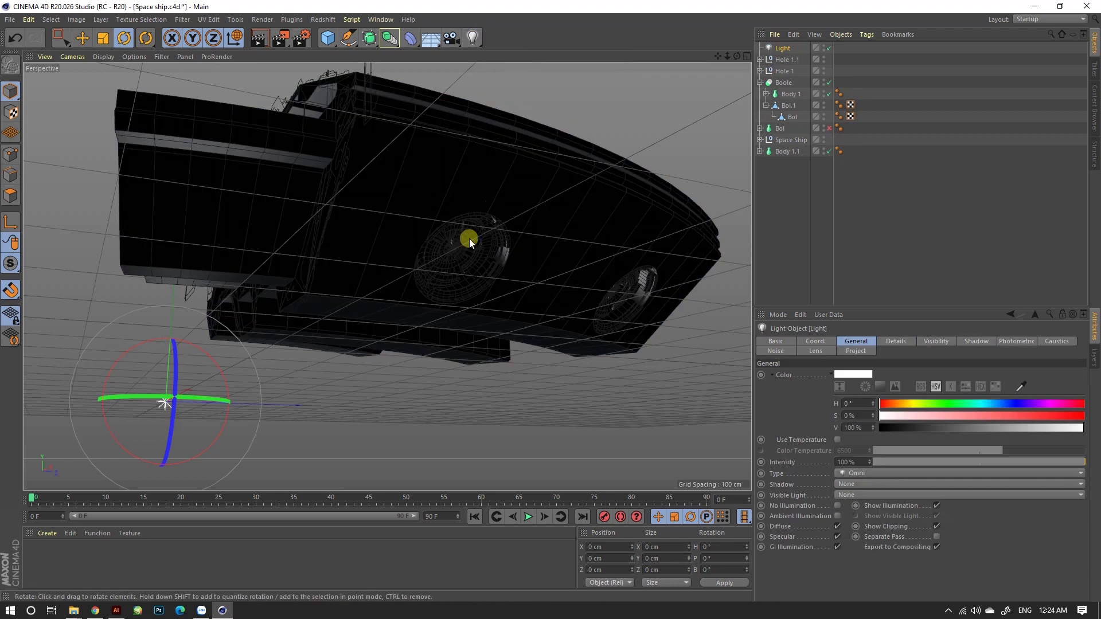
{"action": "left_click", "coordinate": [854, 473]}
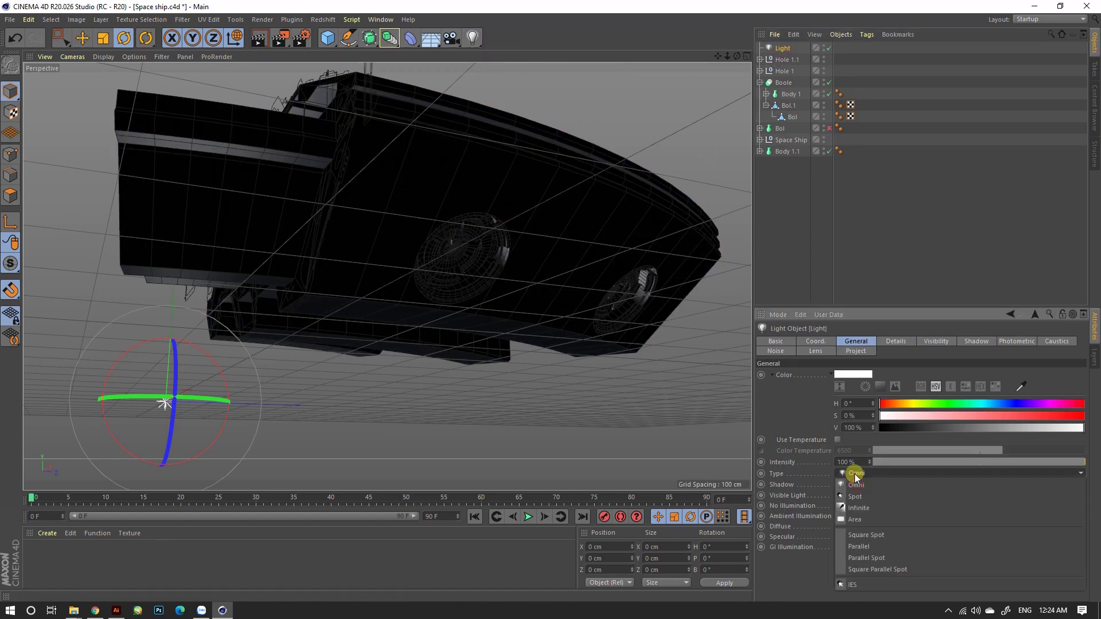
{"action": "left_click", "coordinate": [867, 558]}
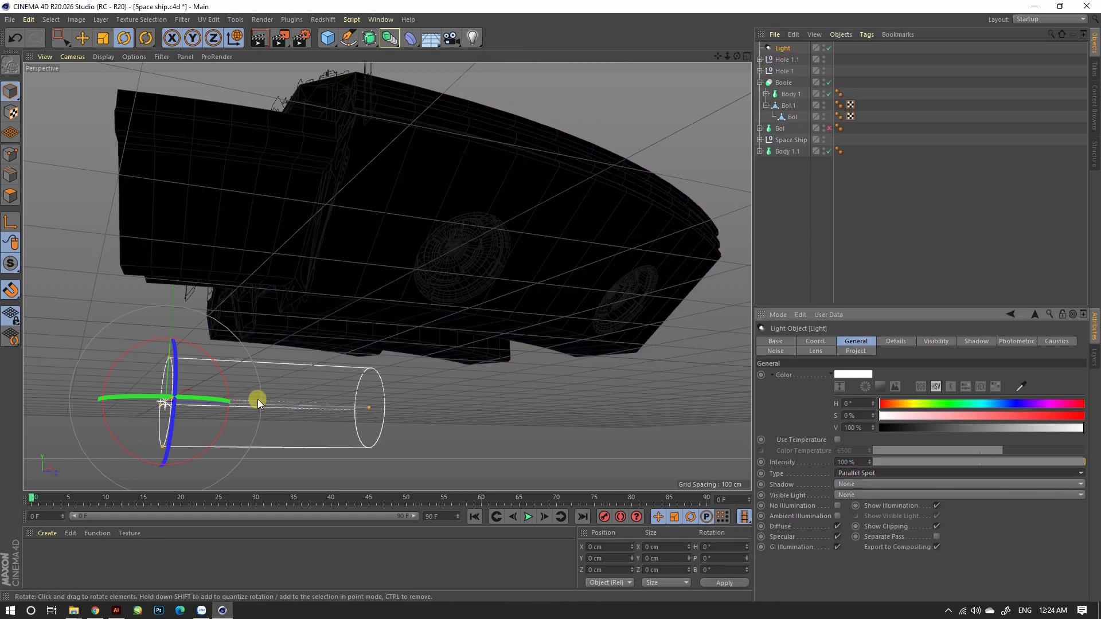
Rotate the light to H -90° and P -45° and frame the scene.
{"action": "mouse_move", "coordinate": [257, 399]}
{"action": "left_mouse_down", "text": "alt"}
{"action": "mouse_move", "coordinate": [325, 340]}
{"action": "mouse_move", "coordinate": [381, 349]}
{"action": "left_mouse_up", "text": "alt"}
{"action": "mouse_move", "coordinate": [78, 374]}
{"action": "left_mouse_down"}
{"action": "mouse_move", "coordinate": [132, 367]}
{"action": "mouse_move", "coordinate": [127, 375]}
{"action": "left_mouse_up"}
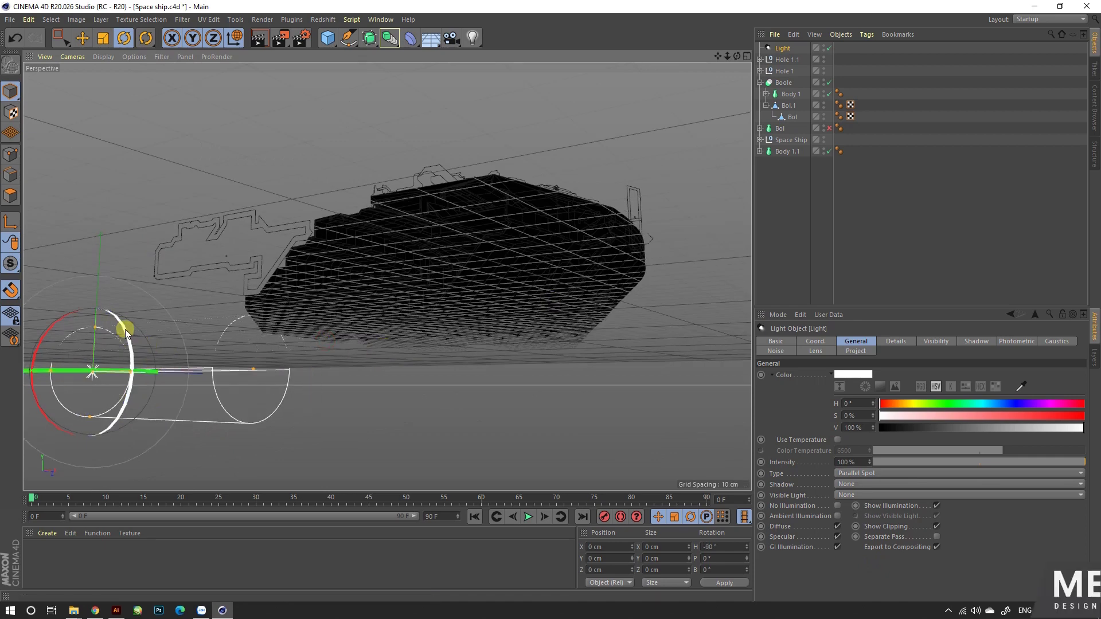
{"action": "left_click", "coordinate": [560, 566]}
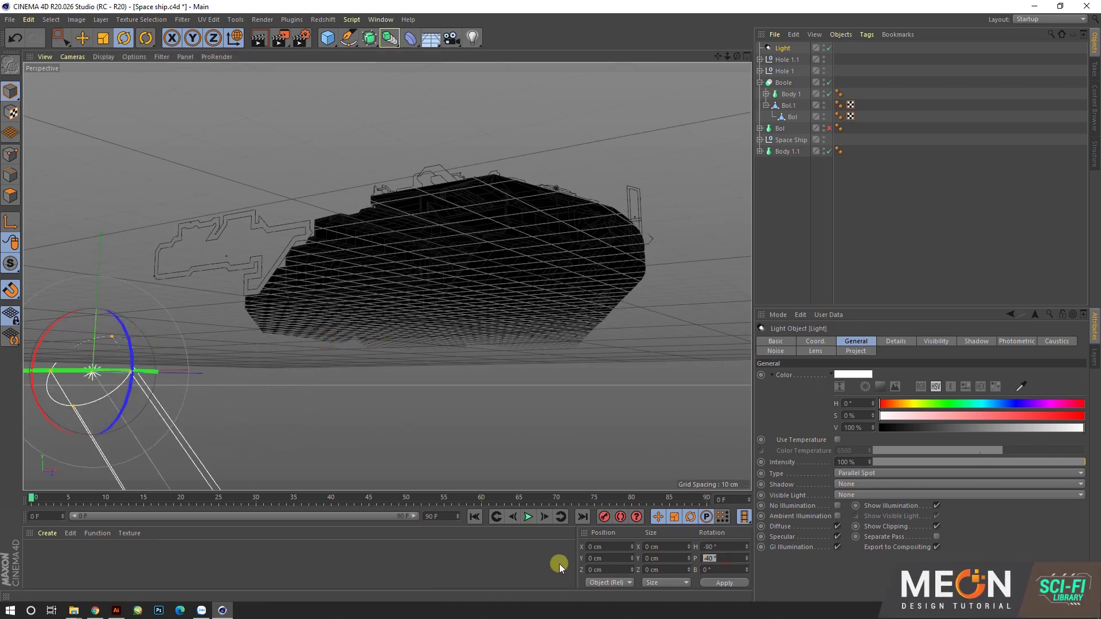
{"action": "key", "text": "ctrl+shift+z"}
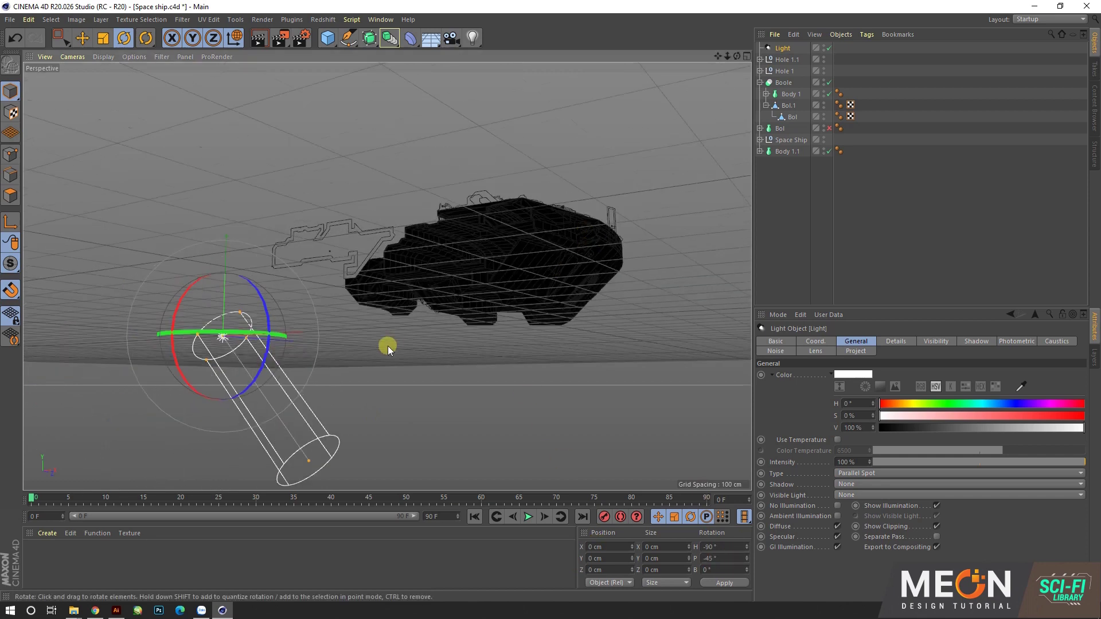
{"action": "key", "text": "ctrl+shift+z"}
In the Front view, move the light into the ship's side hole, shrinking its beam.
{"action": "key", "text": "e"}
{"action": "middle_click", "coordinate": [317, 279]}
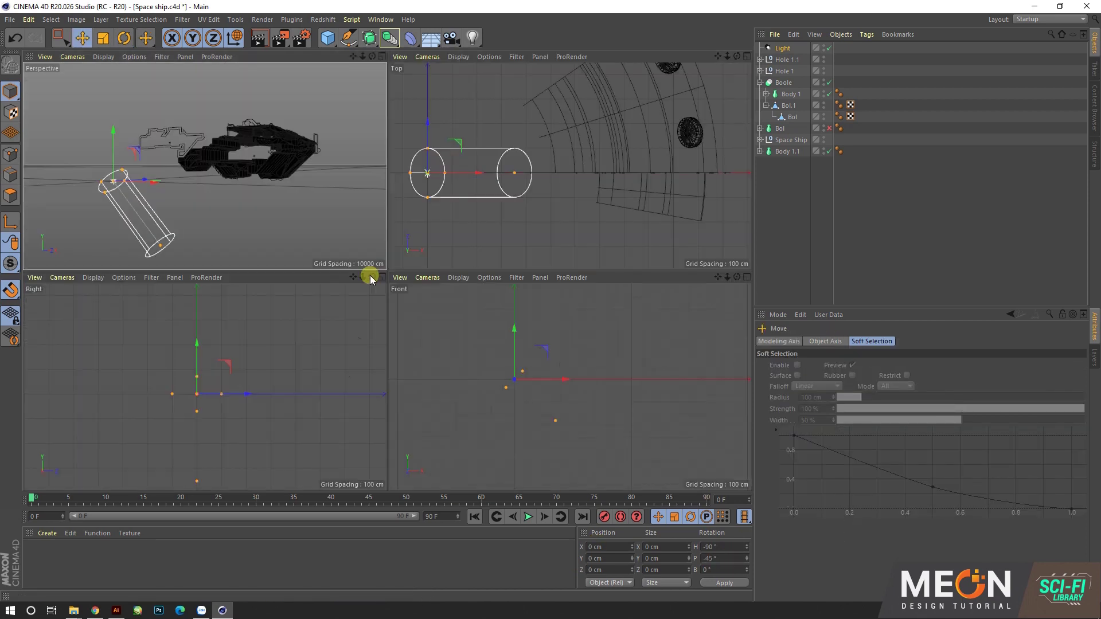
{"action": "middle_click", "coordinate": [330, 371]}
{"action": "left_click_drag", "start_coordinate": [347, 247], "coordinate": [602, 175]}
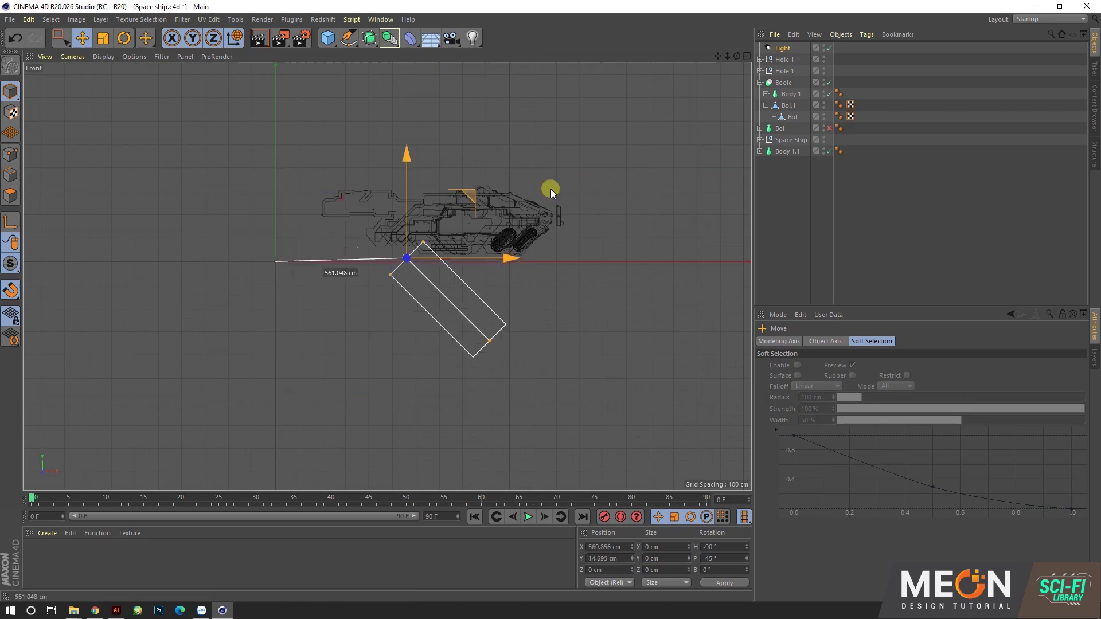
{"action": "scroll", "coordinate": [545, 232], "scroll_direction": "up", "scroll_amount": 5}
{"action": "mouse_move", "coordinate": [491, 222]}
{"action": "left_mouse_down"}
{"action": "mouse_move", "coordinate": [425, 221]}
{"action": "mouse_move", "coordinate": [520, 196]}
{"action": "left_mouse_up"}
{"action": "key", "text": "ctrl+z"}
{"action": "key", "text": "t"}
{"action": "left_click_drag", "start_coordinate": [539, 239], "coordinate": [430, 287]}
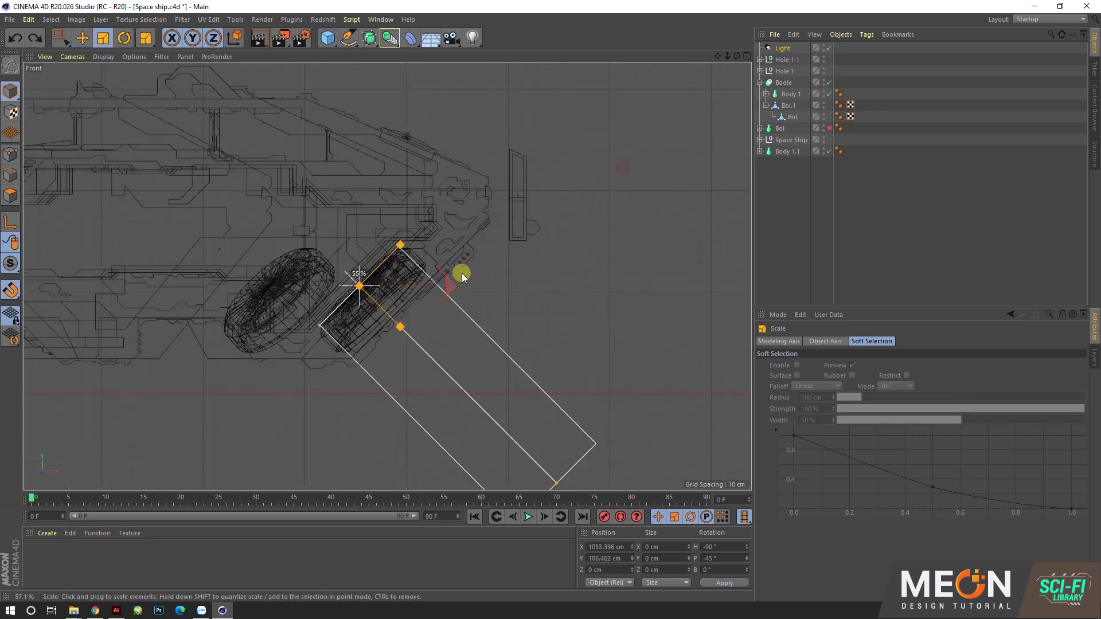
{"action": "scroll", "coordinate": [420, 301], "scroll_direction": "up", "scroll_amount": 3}
{"action": "key", "text": "e"}
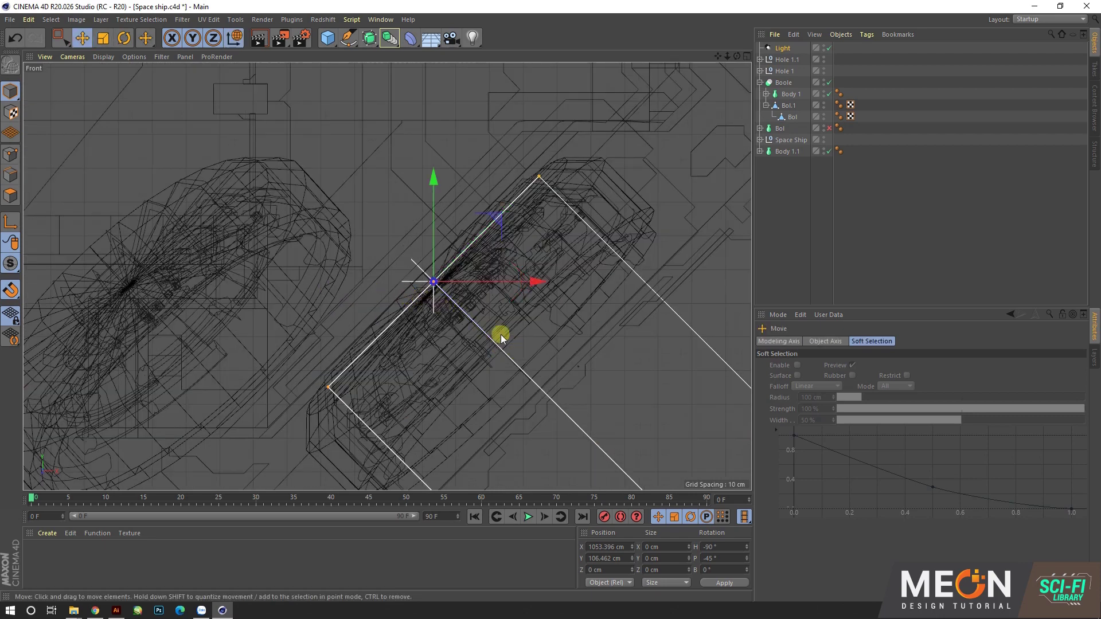
{"action": "left_click_drag", "start_coordinate": [491, 216], "coordinate": [504, 226]}
Slide the light along its own axis deeper into the side hole.
{"action": "middle_click", "coordinate": [493, 265]}
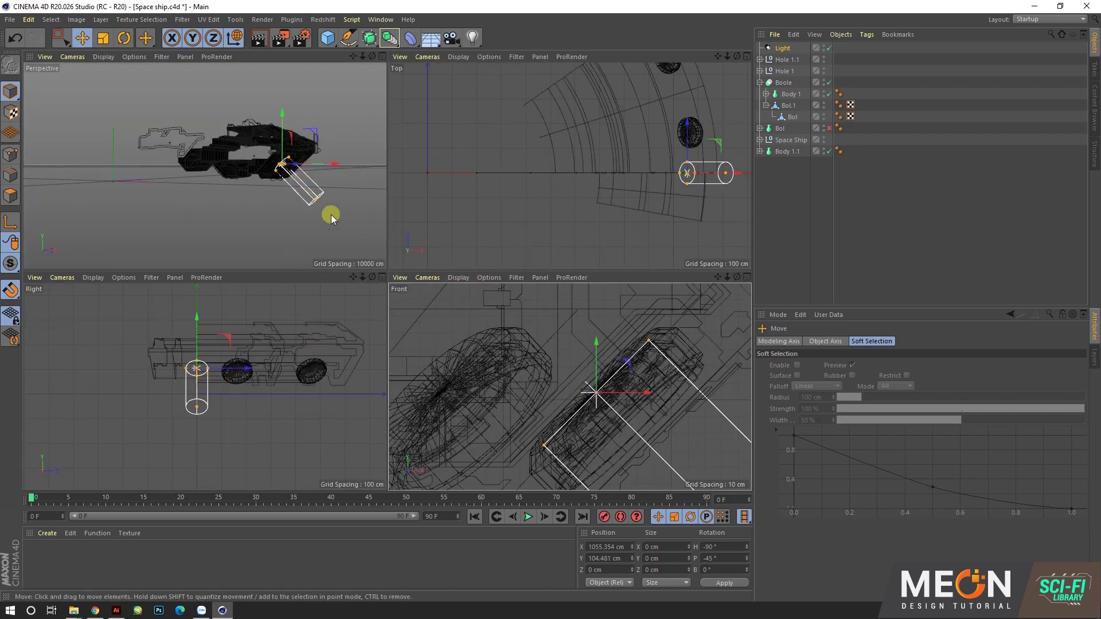
{"action": "key", "text": "l"}
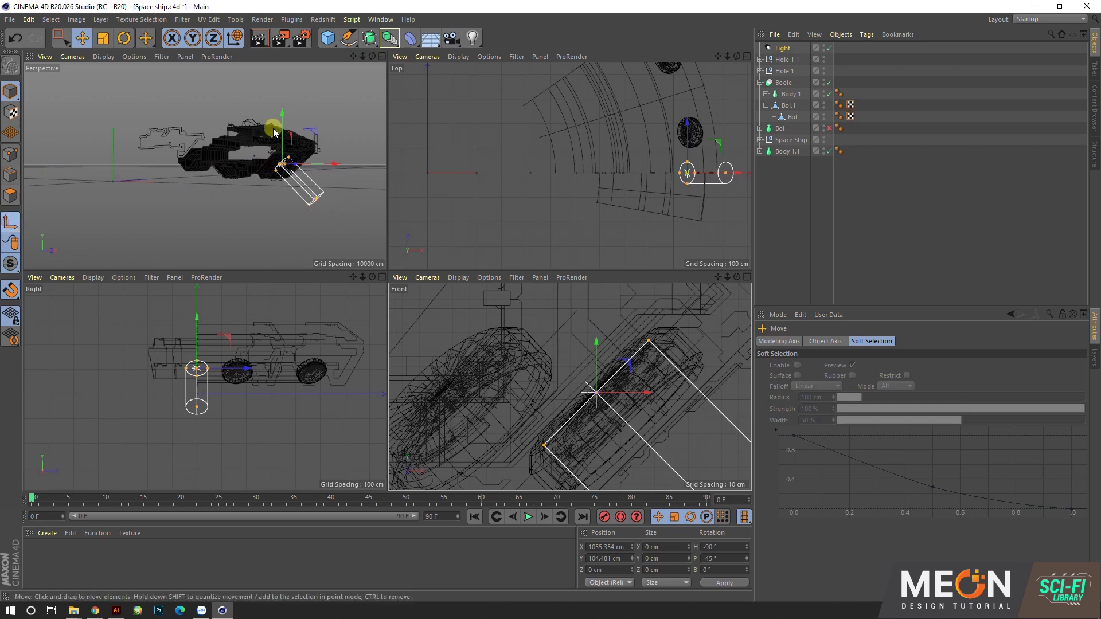
{"action": "key", "text": "ctrl+z"}
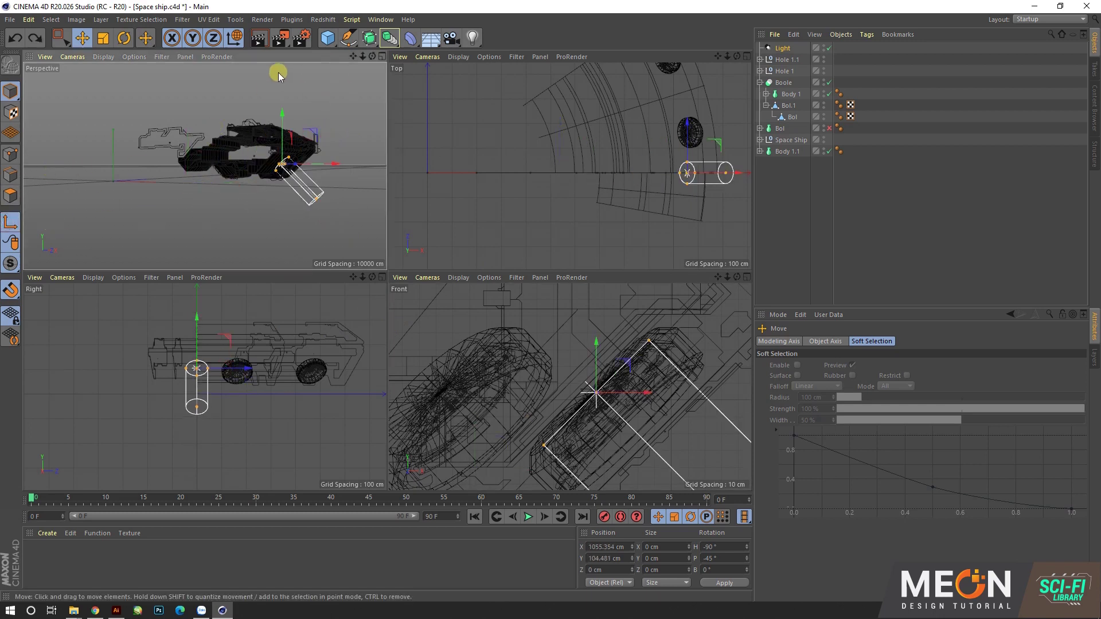
{"action": "key", "text": "w"}
{"action": "left_click_drag", "start_coordinate": [256, 191], "coordinate": [289, 215]}
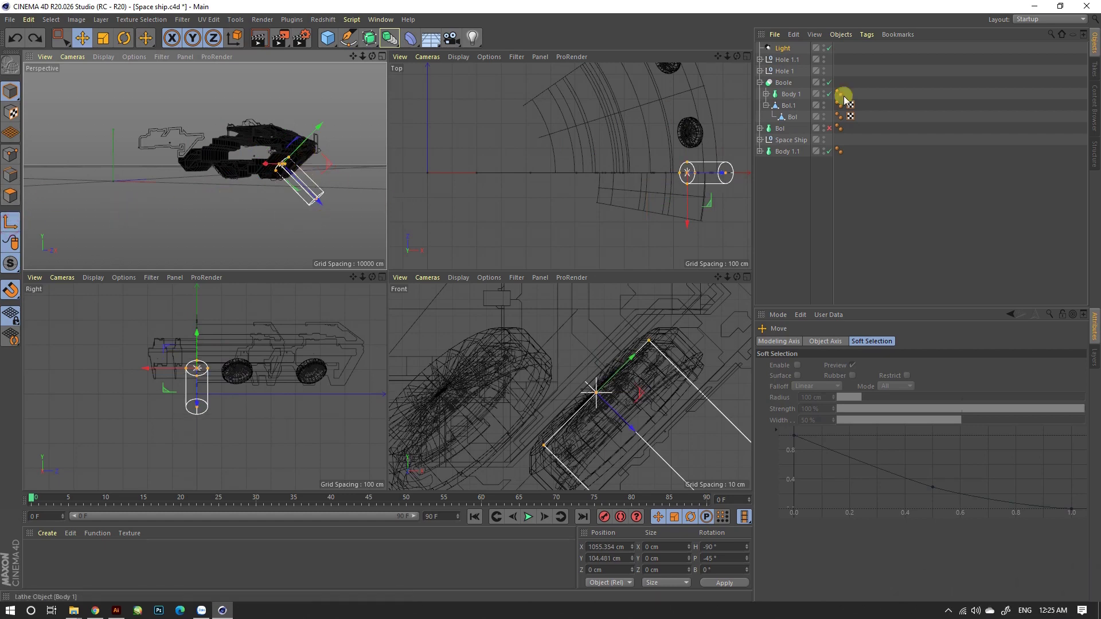
{"action": "left_click", "coordinate": [782, 48]}
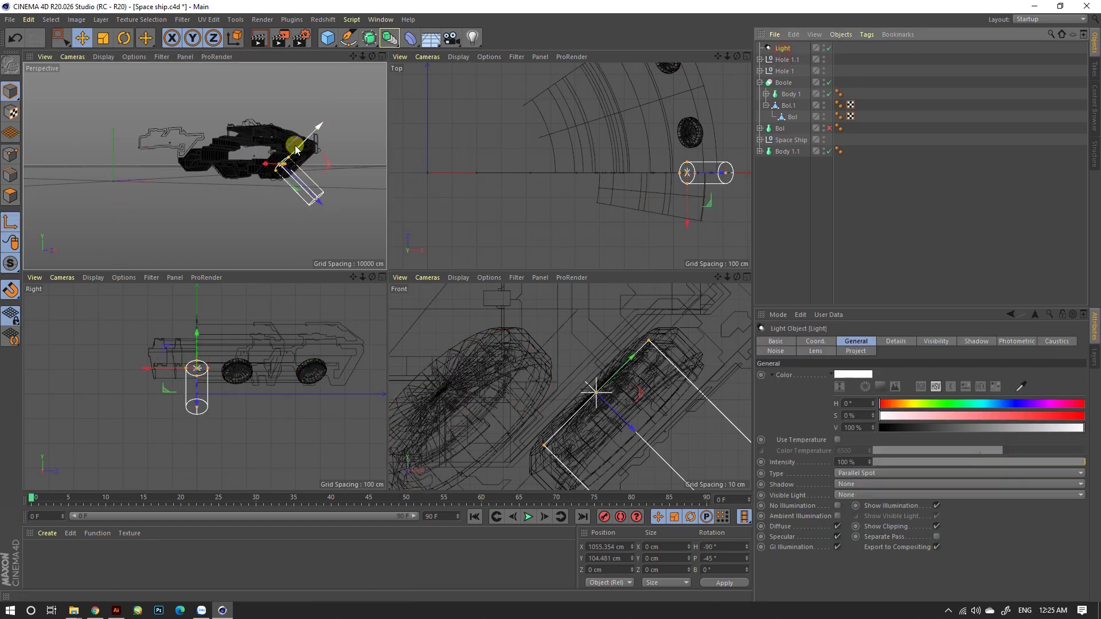
{"action": "left_click", "coordinate": [236, 39]}
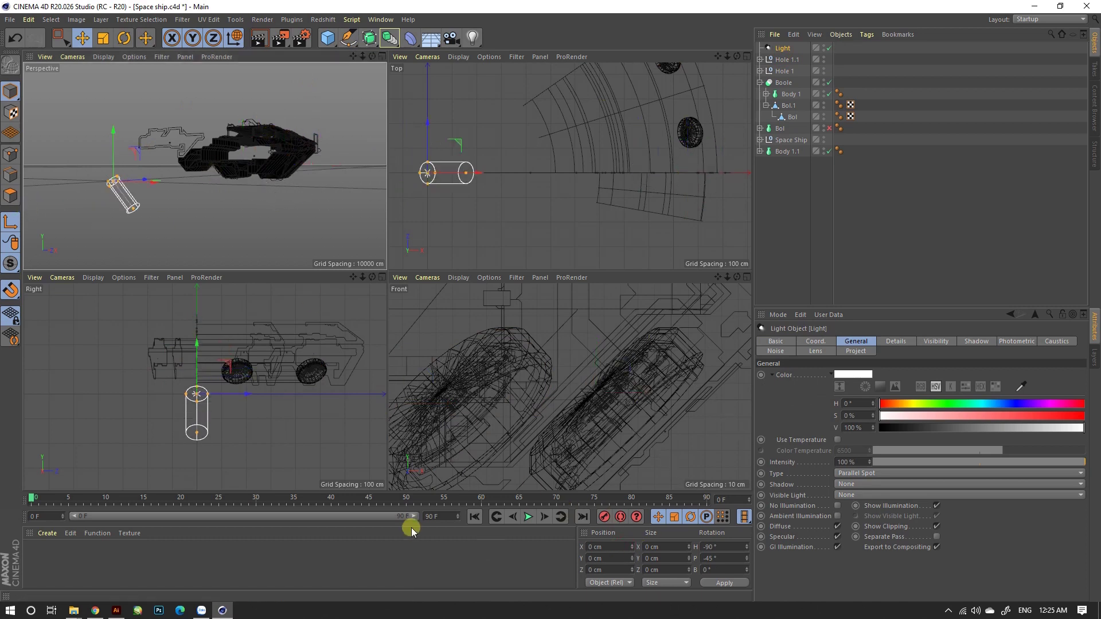
Group the light under a new null object.
{"action": "key", "text": "ctrl+z"}
{"action": "left_click", "coordinate": [298, 195]}
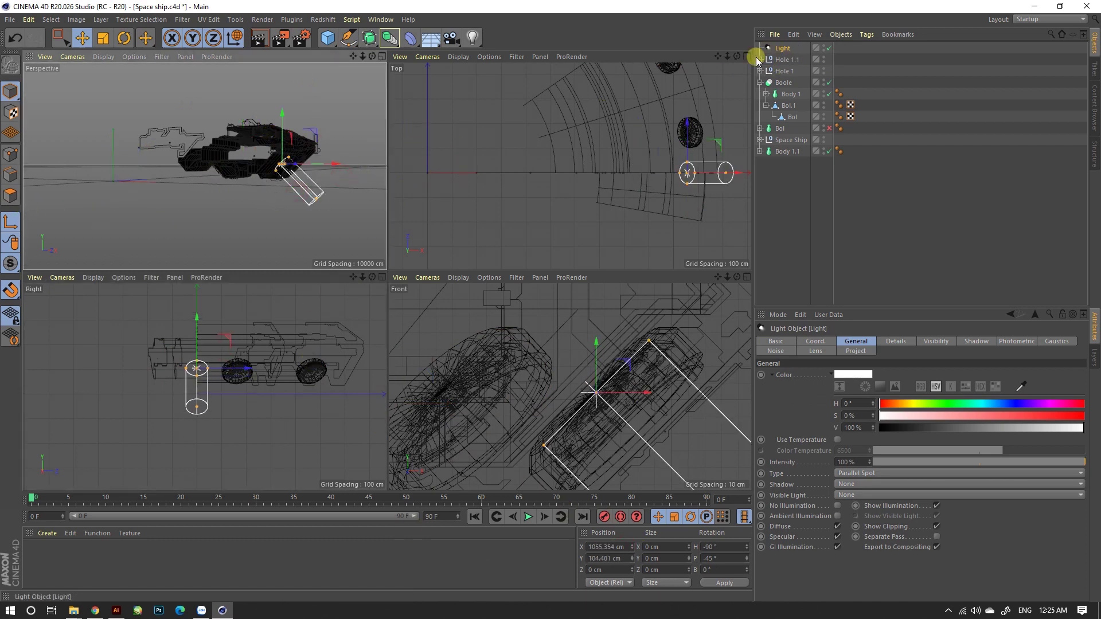
{"action": "left_click", "coordinate": [389, 38]}
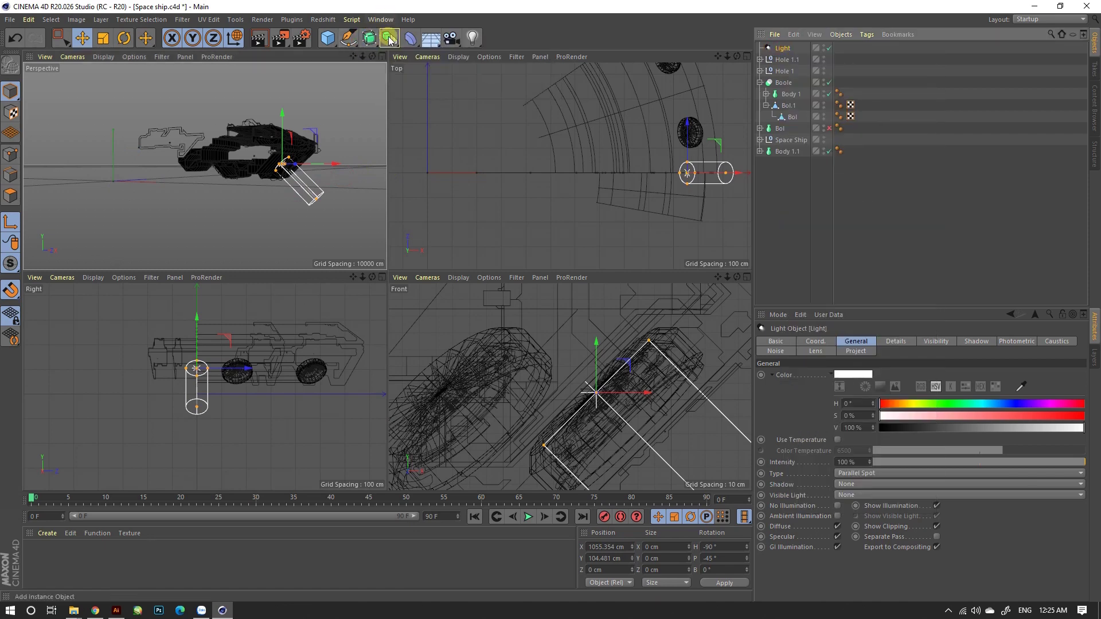
{"action": "left_click", "coordinate": [389, 38]}
{"action": "left_click", "coordinate": [344, 54]}
{"action": "left_click_drag", "start_coordinate": [785, 60], "coordinate": [782, 50]}
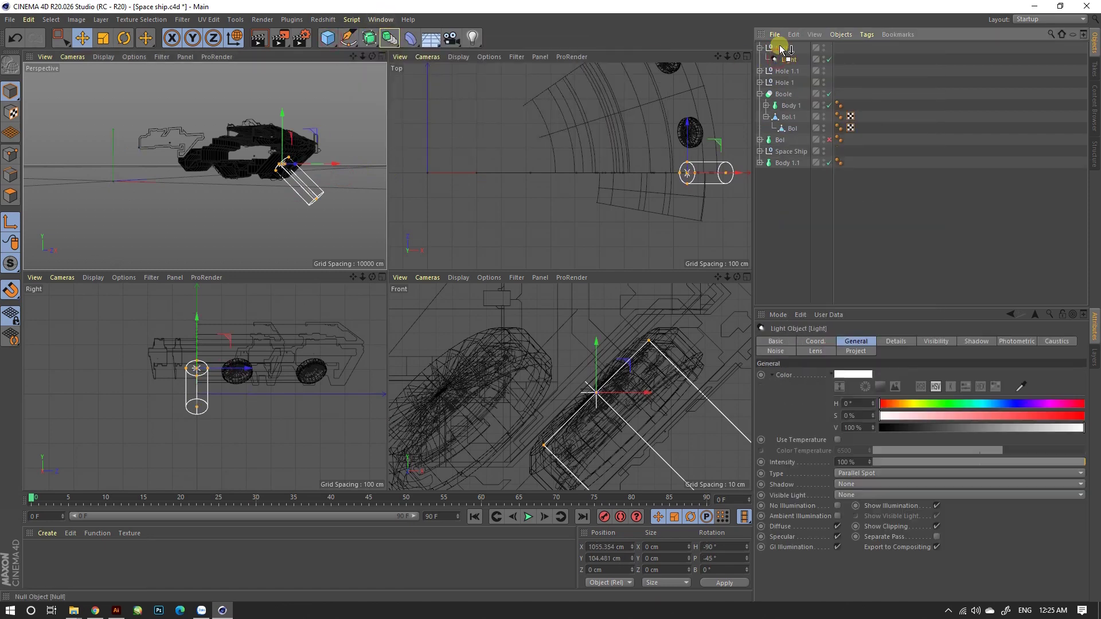
{"action": "left_click", "coordinate": [780, 49]}
Place the Light inside the Hole 1 engine group in the Object Manager.
{"action": "middle_click", "coordinate": [325, 195]}
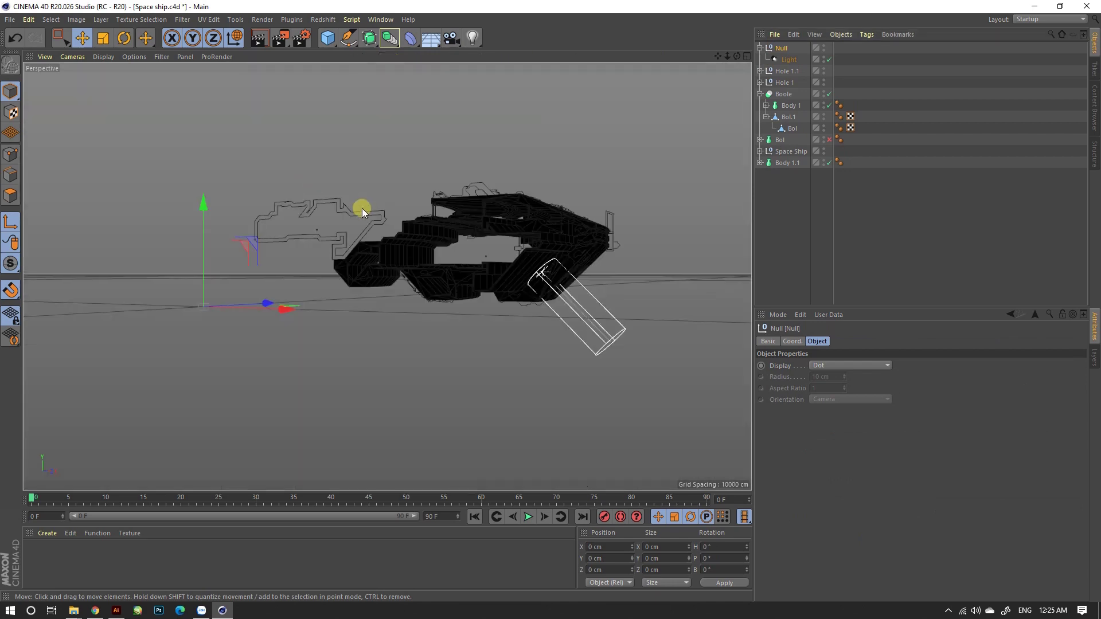
{"action": "scroll", "coordinate": [474, 286], "scroll_direction": "up", "scroll_amount": 5}
{"action": "key", "text": "r"}
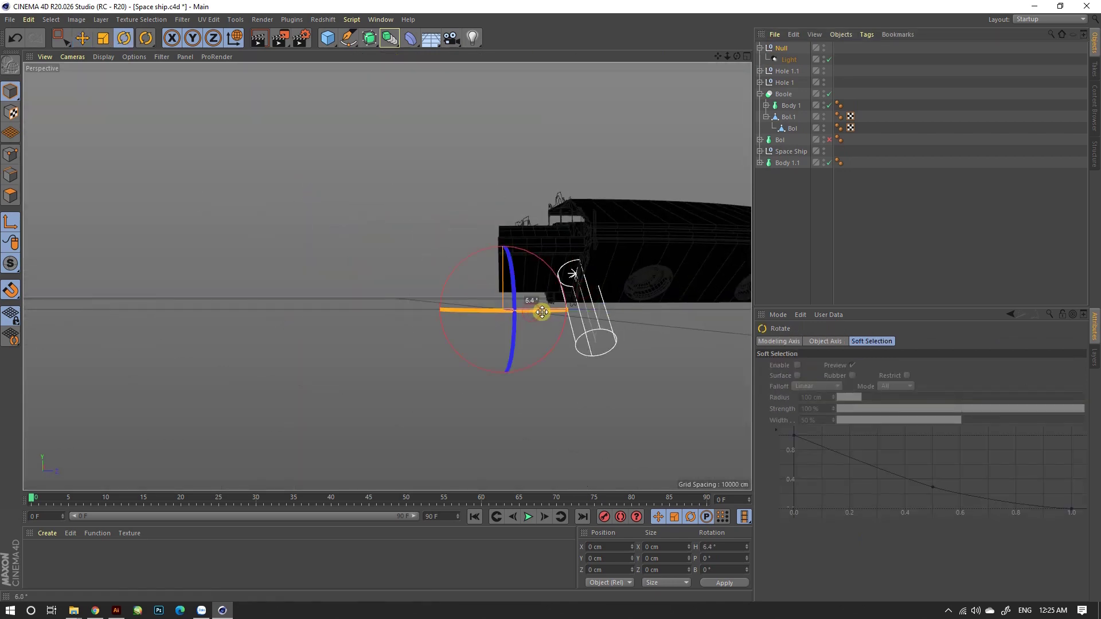
{"action": "left_click", "coordinate": [786, 60]}
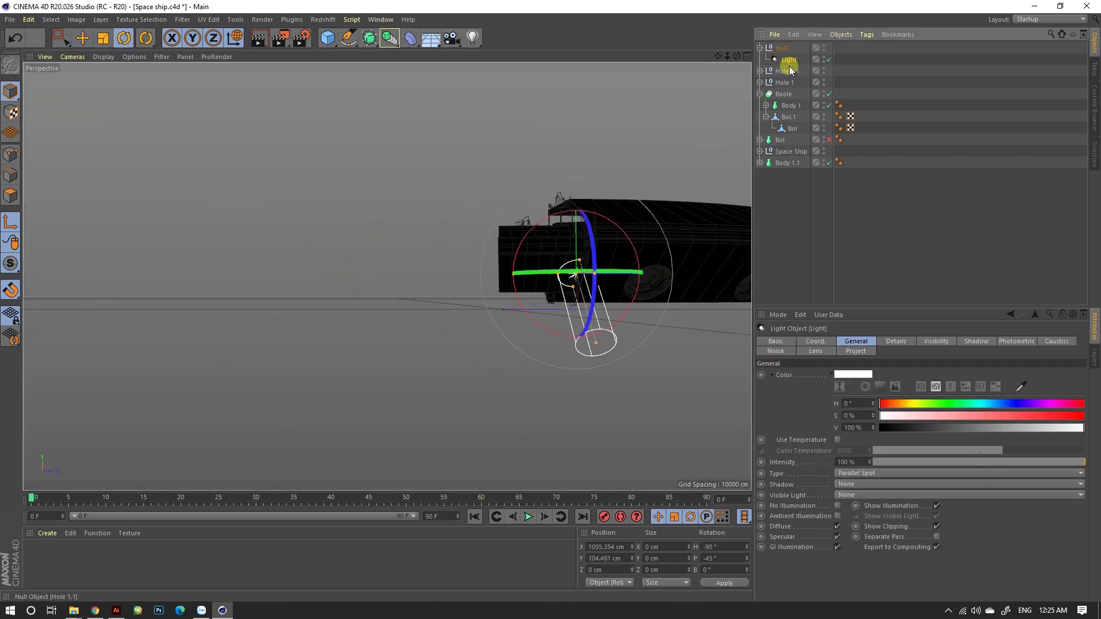
{"action": "left_click", "coordinate": [759, 82]}
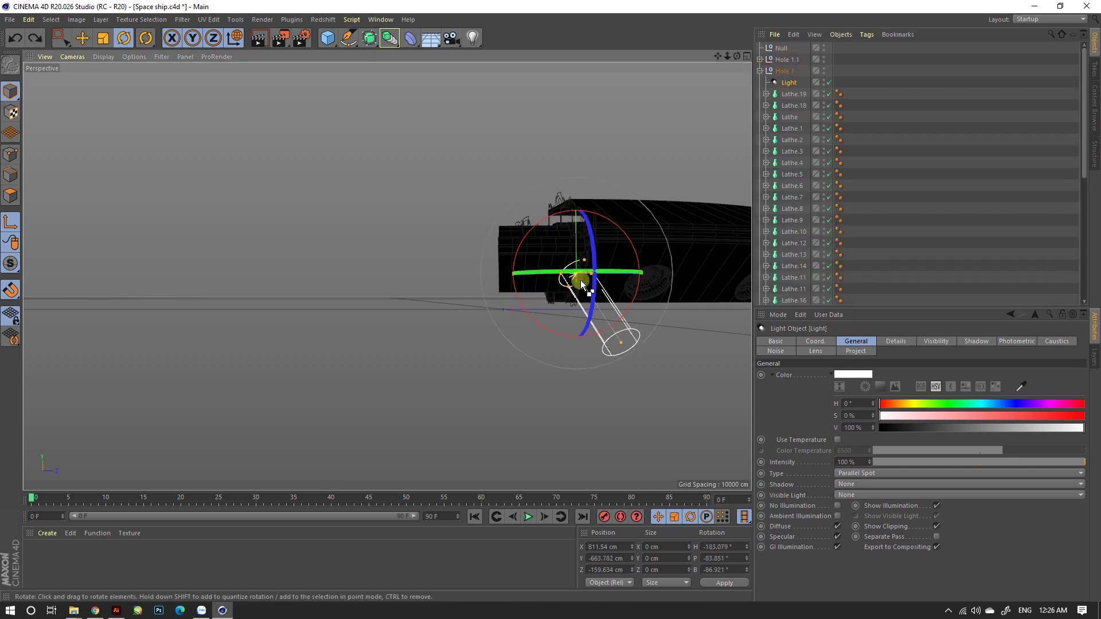
{"action": "left_click", "coordinate": [782, 72]}
Snap the light onto a lathe vertex at X 829.004 cm.
{"action": "mouse_move", "coordinate": [583, 278]}
{"action": "left_mouse_down", "text": "alt"}
{"action": "mouse_move", "coordinate": [555, 275]}
{"action": "mouse_move", "coordinate": [584, 290]}
{"action": "left_mouse_up", "text": "alt"}
{"action": "scroll", "coordinate": [655, 260], "scroll_direction": "up", "scroll_amount": 3}
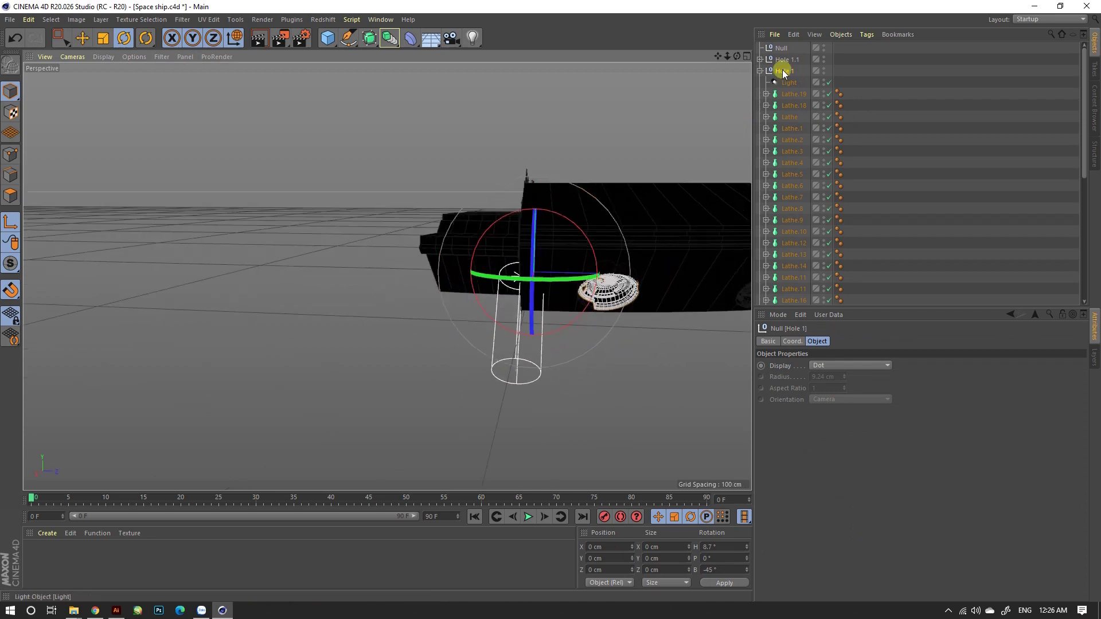
{"action": "left_click", "coordinate": [610, 290]}
{"action": "key", "text": "e"}
{"action": "mouse_move", "coordinate": [608, 288]}
{"action": "left_mouse_down"}
{"action": "mouse_move", "coordinate": [712, 278]}
{"action": "mouse_move", "coordinate": [625, 305]}
{"action": "mouse_move", "coordinate": [675, 259]}
{"action": "mouse_move", "coordinate": [608, 265]}
{"action": "mouse_move", "coordinate": [549, 194]}
{"action": "mouse_move", "coordinate": [609, 256]}
{"action": "mouse_move", "coordinate": [682, 258]}
{"action": "left_mouse_up"}
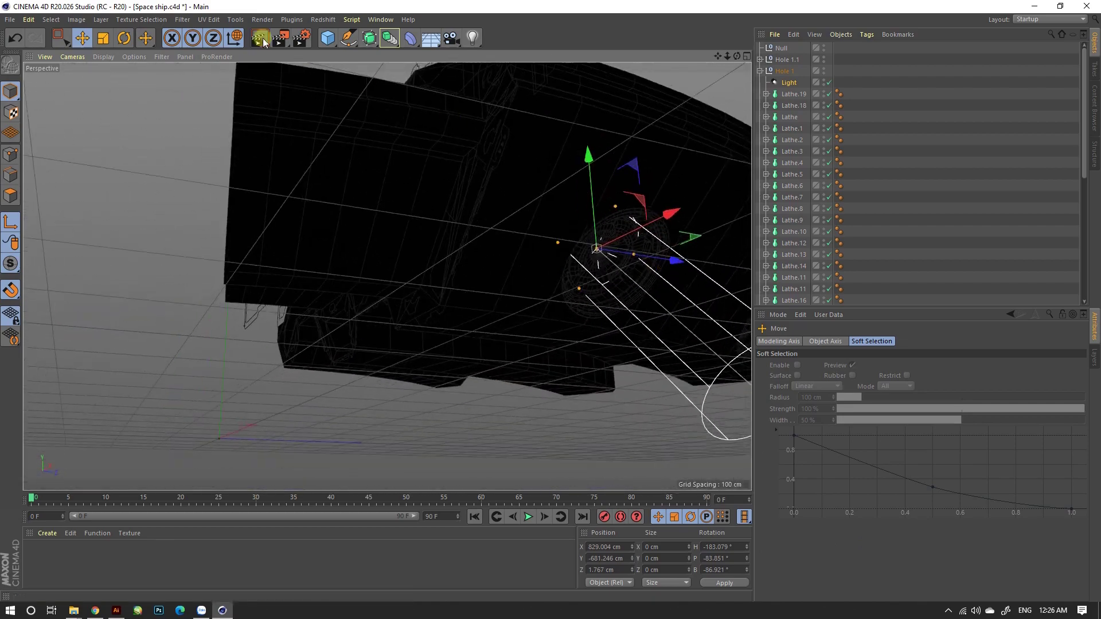
Using the light's own axes, snap it onto the engine centre.
{"action": "left_click", "coordinate": [235, 38]}
{"action": "mouse_move", "coordinate": [662, 305]}
{"action": "left_mouse_down"}
{"action": "mouse_move", "coordinate": [539, 235]}
{"action": "mouse_move", "coordinate": [487, 188]}
{"action": "left_mouse_up"}
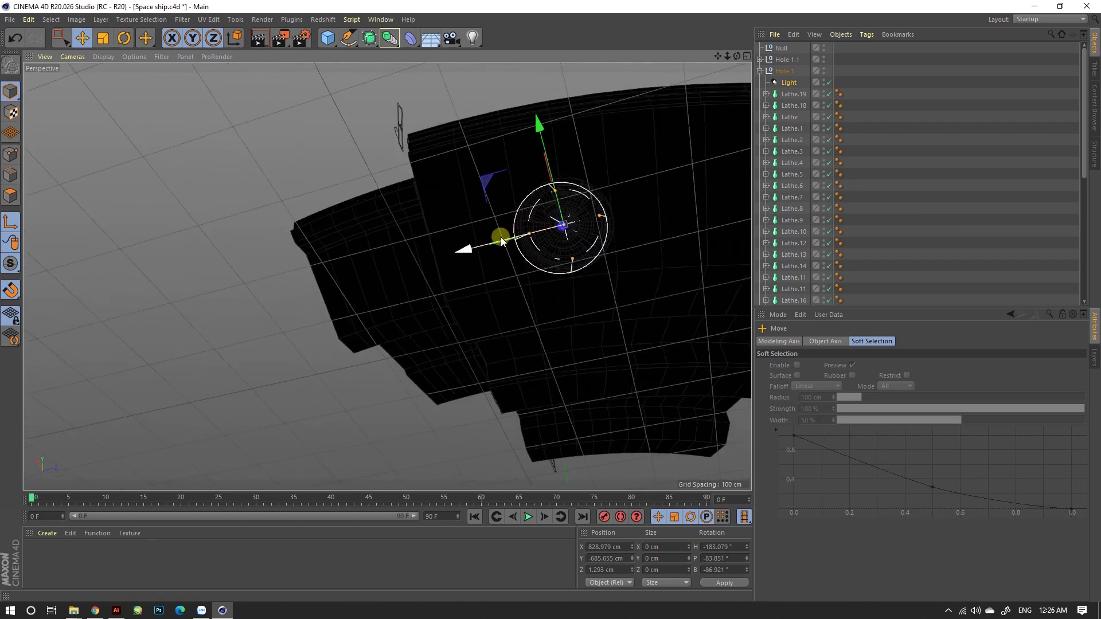
{"action": "scroll", "coordinate": [602, 287], "scroll_direction": "up", "scroll_amount": 3}
{"action": "scroll", "coordinate": [571, 286], "scroll_direction": "down", "scroll_amount": 3}
{"action": "mouse_move", "coordinate": [571, 285]}
{"action": "left_mouse_down", "text": "alt"}
{"action": "mouse_move", "coordinate": [638, 342]}
{"action": "mouse_move", "coordinate": [659, 322]}
{"action": "mouse_move", "coordinate": [433, 77]}
{"action": "mouse_move", "coordinate": [421, 130]}
{"action": "mouse_move", "coordinate": [621, 274]}
{"action": "mouse_move", "coordinate": [664, 326]}
{"action": "left_mouse_up", "text": "alt"}
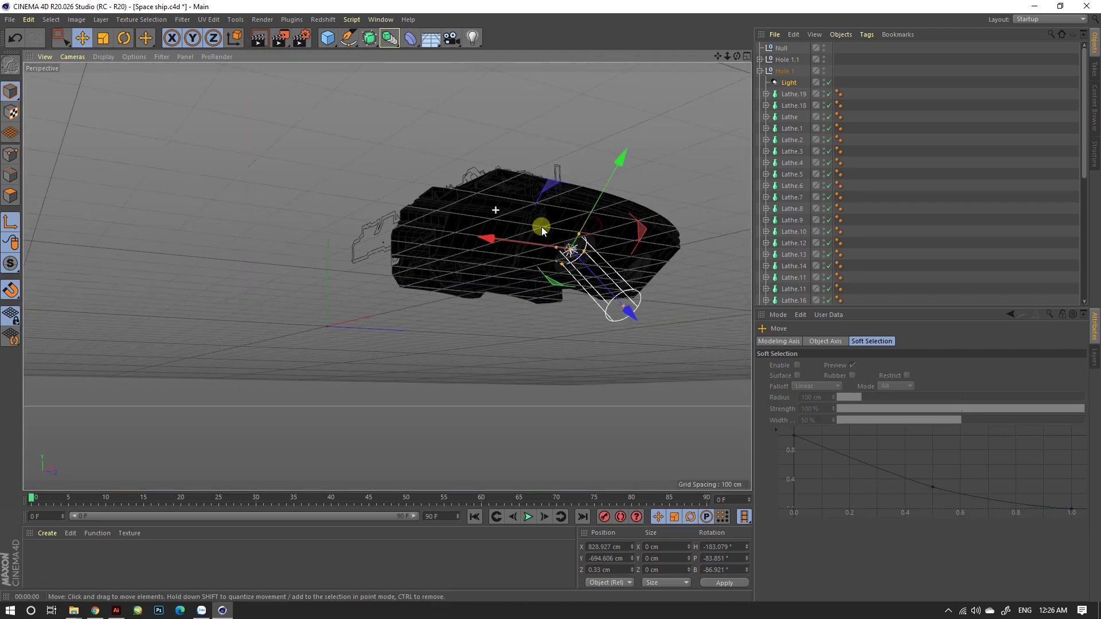
{"action": "scroll", "coordinate": [541, 228], "scroll_direction": "up", "scroll_amount": 2}
Set Shadow Maps (Soft) and Volumetric visible light, test-render, and re-snap to the engine centre.
{"action": "left_click", "coordinate": [788, 82]}
{"action": "left_click", "coordinate": [858, 487]}
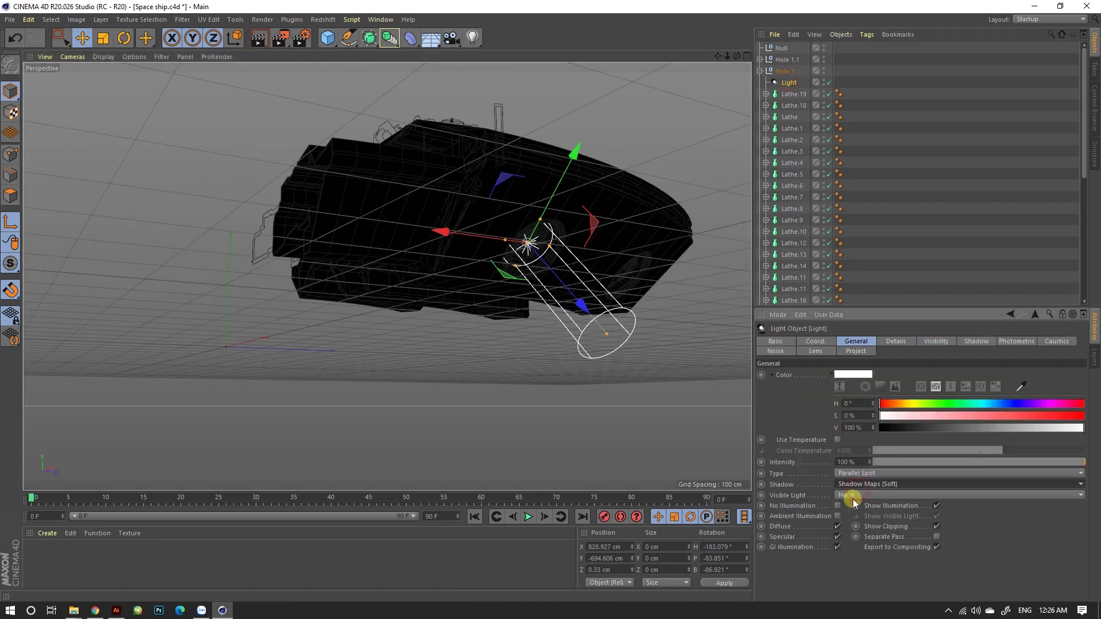
{"action": "left_click", "coordinate": [852, 510]}
{"action": "left_click", "coordinate": [854, 530]}
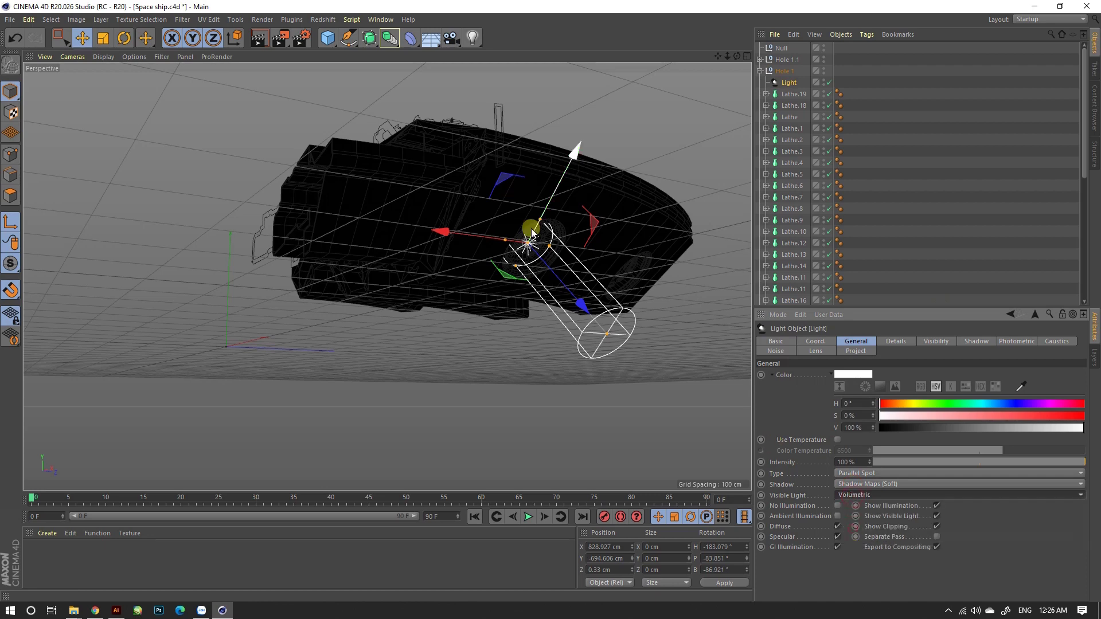
{"action": "key", "text": "ctrl+r"}
{"action": "left_click_drag", "start_coordinate": [571, 258], "coordinate": [513, 282]}
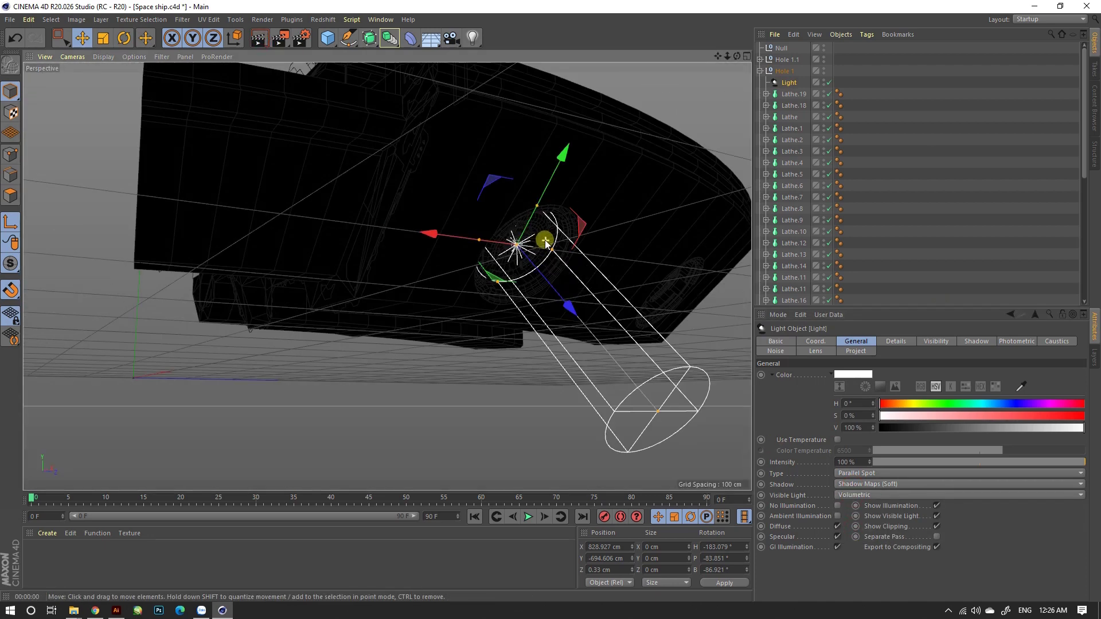
Scale the light up to about 126.5% and snap it onto the engine's centre vertex.
{"action": "key", "text": "ctrl+r"}
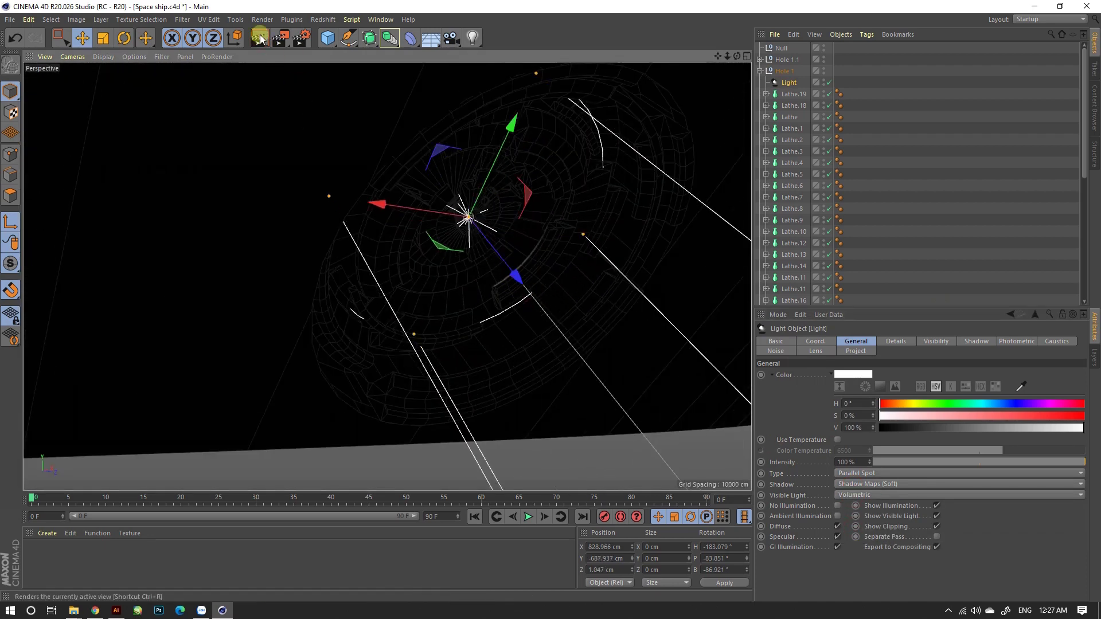
{"action": "left_click_drag", "start_coordinate": [308, 59], "coordinate": [338, 153], "text": "alt"}
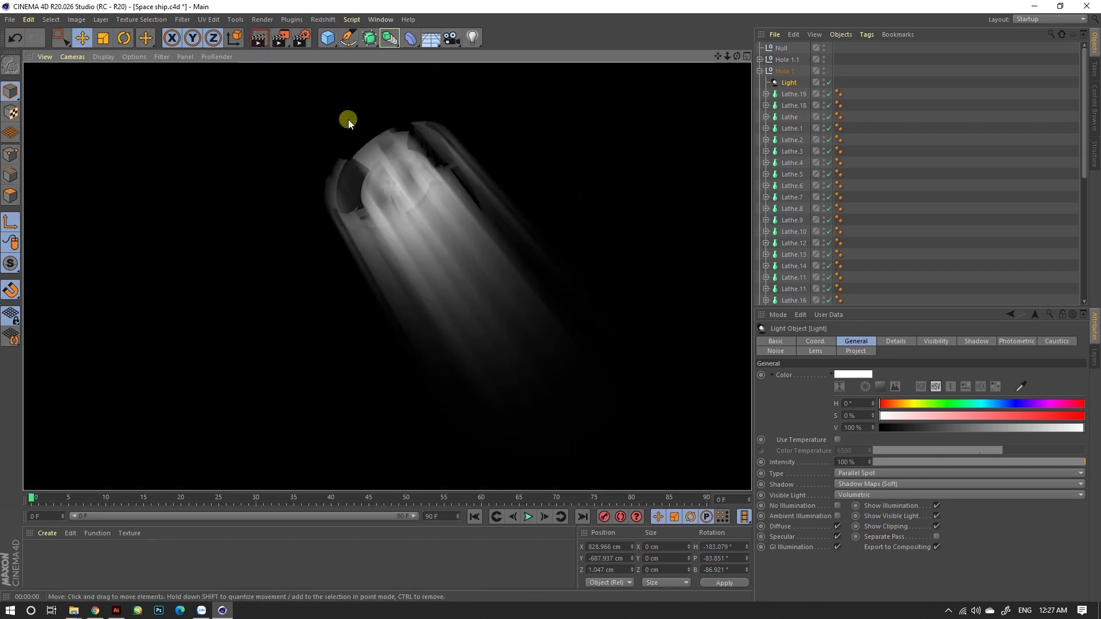
{"action": "left_click", "coordinate": [406, 197]}
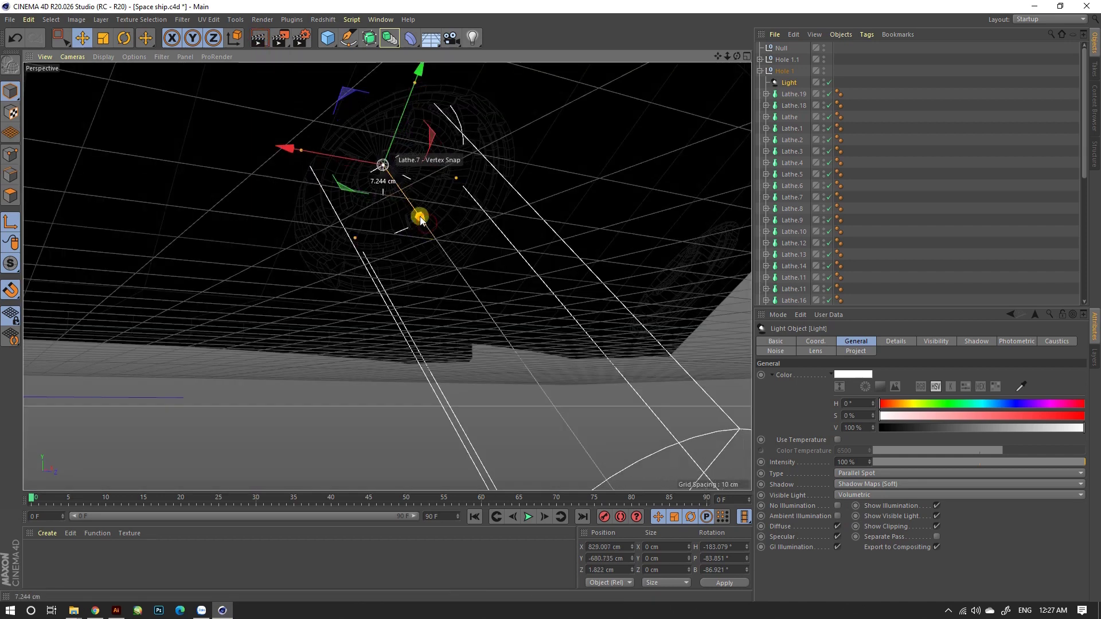
{"action": "key", "text": "t"}
{"action": "left_click_drag", "start_coordinate": [265, 246], "coordinate": [412, 243]}
{"action": "key", "text": "ctrl+r"}
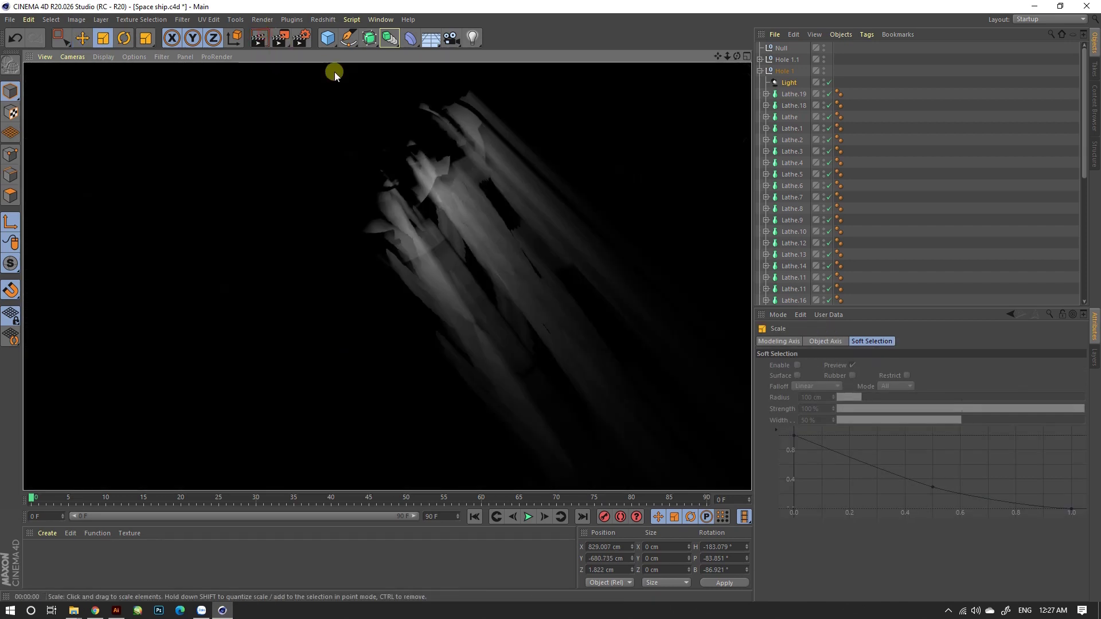
{"action": "left_click", "coordinate": [410, 177]}
{"action": "left_click_drag", "start_coordinate": [421, 224], "coordinate": [425, 225]}
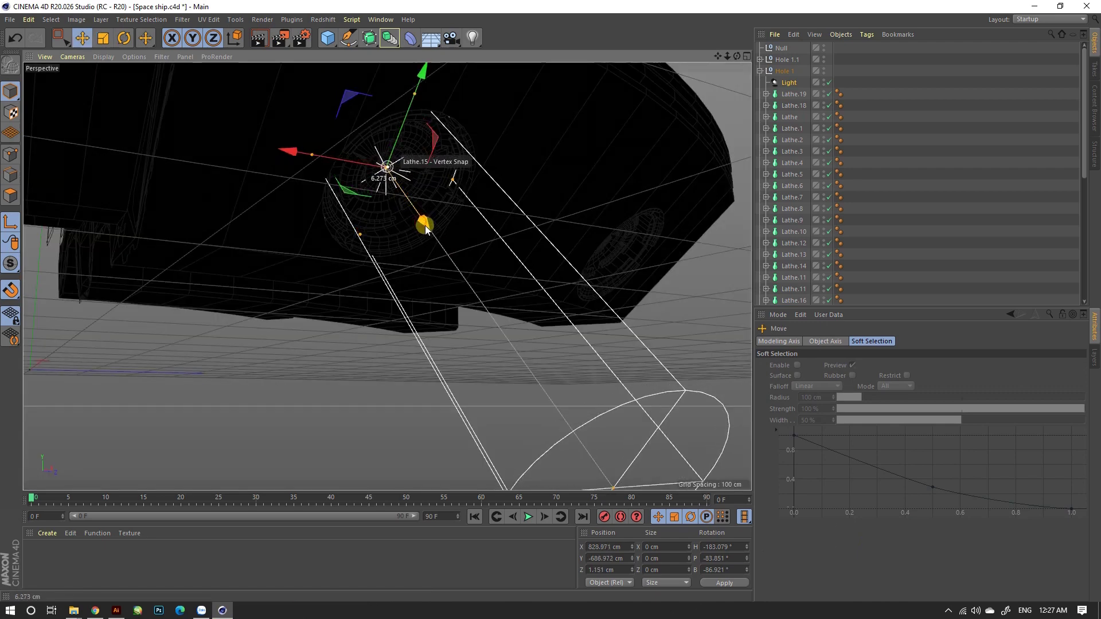
Preview-render the volumetric beam from several angles, tilting the cone to pitch -83.051°.
{"action": "mouse_move", "coordinate": [395, 167]}
{"action": "left_mouse_down", "text": "alt"}
{"action": "mouse_move", "coordinate": [545, 187]}
{"action": "mouse_move", "coordinate": [590, 242]}
{"action": "mouse_move", "coordinate": [552, 221]}
{"action": "mouse_move", "coordinate": [528, 233]}
{"action": "left_mouse_up", "text": "alt"}
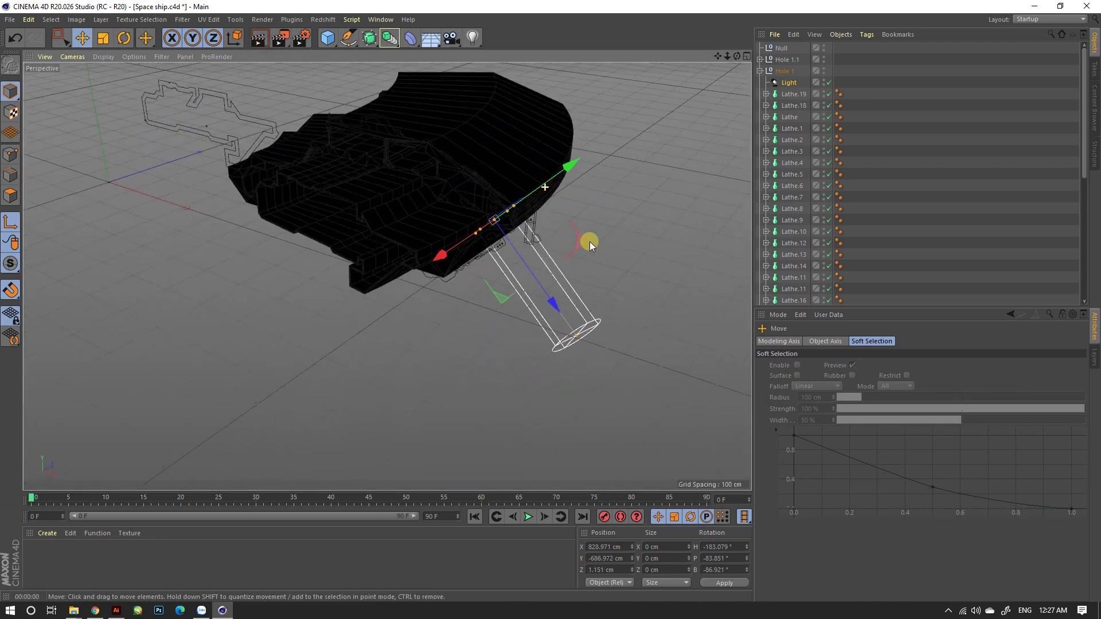
{"action": "key", "text": "ctrl+r"}
{"action": "scroll", "coordinate": [530, 252], "scroll_direction": "up", "scroll_amount": 3}
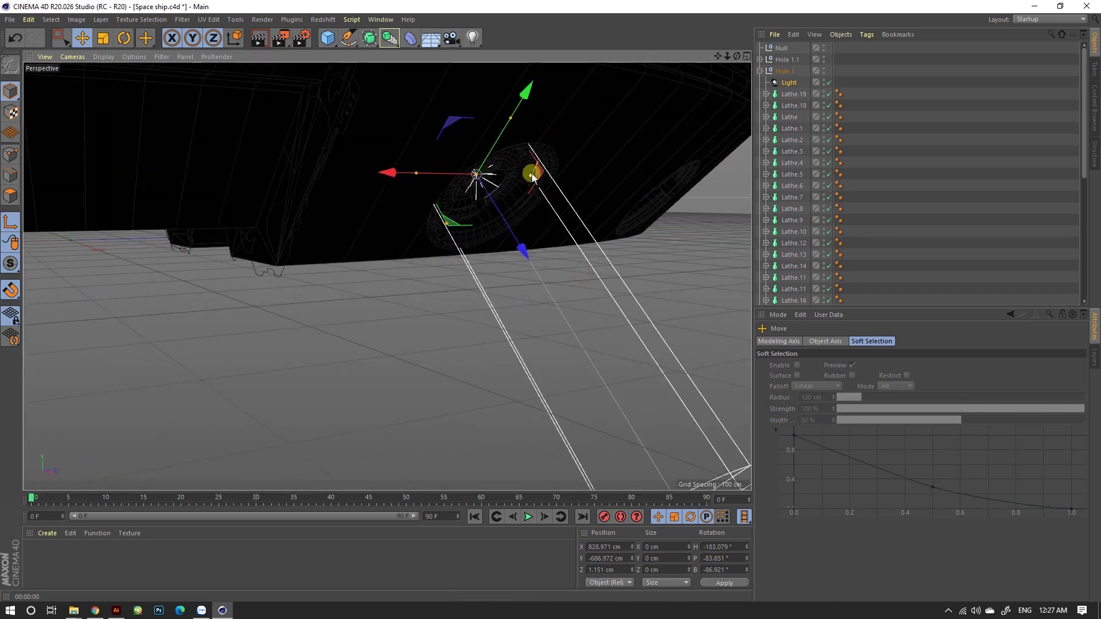
{"action": "key", "text": "ctrl+r"}
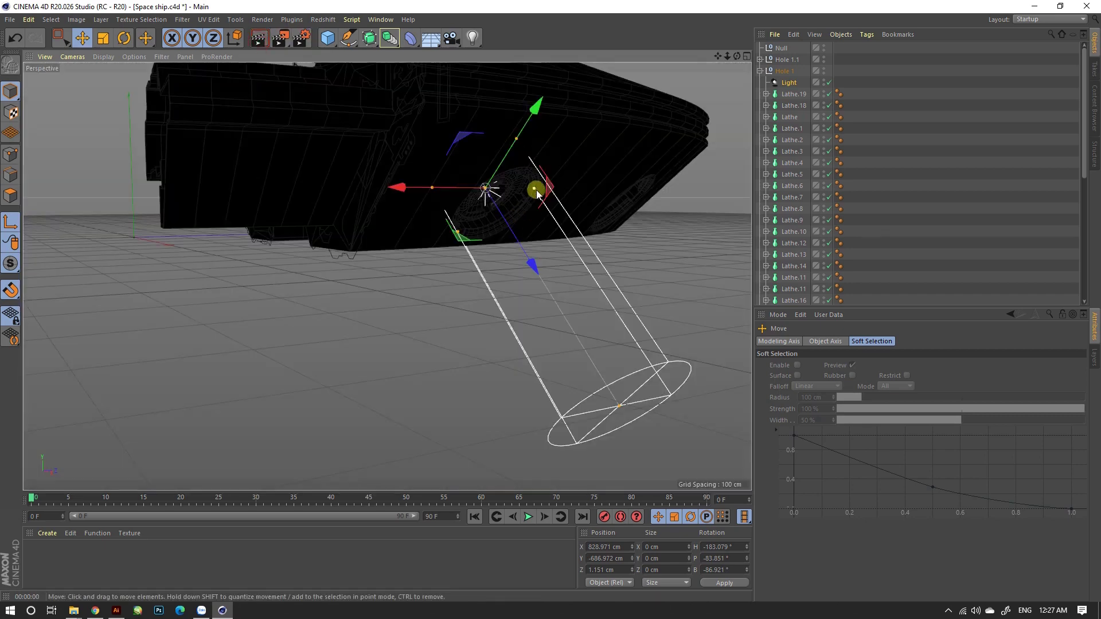
{"action": "mouse_move", "coordinate": [535, 189]}
{"action": "left_mouse_down"}
{"action": "mouse_move", "coordinate": [513, 210]}
{"action": "mouse_move", "coordinate": [428, 152]}
{"action": "mouse_move", "coordinate": [460, 152]}
{"action": "left_mouse_up"}
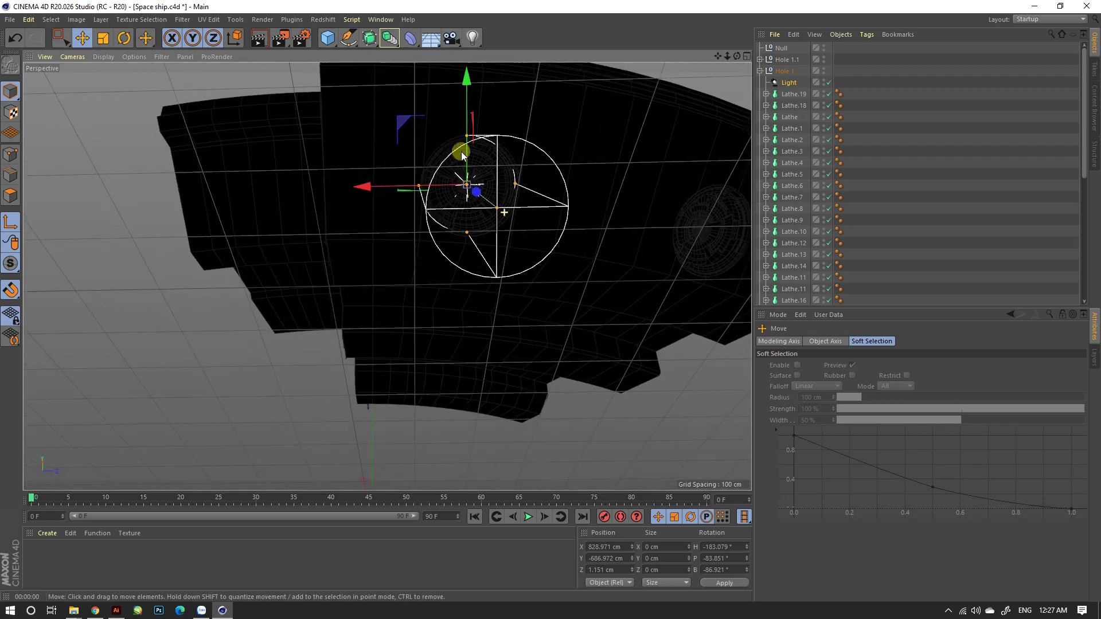
{"action": "mouse_move", "coordinate": [509, 187]}
{"action": "left_mouse_down", "text": "alt"}
{"action": "mouse_move", "coordinate": [477, 228]}
{"action": "mouse_move", "coordinate": [565, 288]}
{"action": "mouse_move", "coordinate": [535, 253]}
{"action": "left_mouse_up", "text": "alt"}
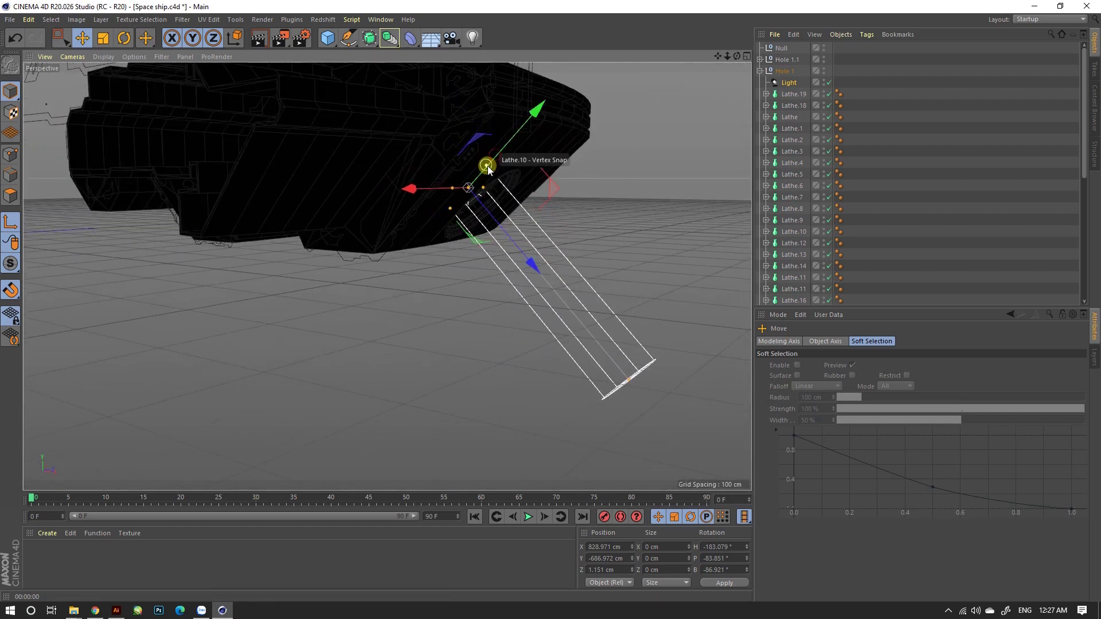
{"action": "mouse_move", "coordinate": [498, 204]}
{"action": "left_mouse_down", "text": "alt"}
{"action": "mouse_move", "coordinate": [474, 197]}
{"action": "mouse_move", "coordinate": [476, 183]}
{"action": "mouse_move", "coordinate": [494, 263]}
{"action": "mouse_move", "coordinate": [297, 64]}
{"action": "left_mouse_up", "text": "alt"}
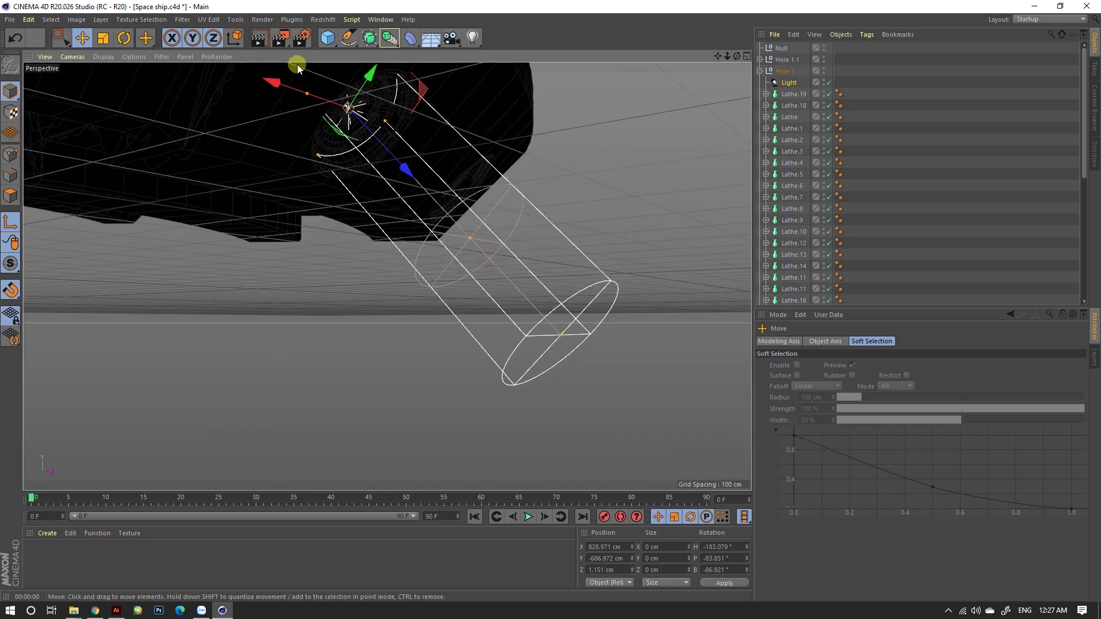
{"action": "left_click", "coordinate": [276, 52]}
{"action": "mouse_move", "coordinate": [479, 207]}
{"action": "left_mouse_down", "text": "alt"}
{"action": "mouse_move", "coordinate": [533, 236]}
{"action": "mouse_move", "coordinate": [504, 261]}
{"action": "left_mouse_up", "text": "alt"}
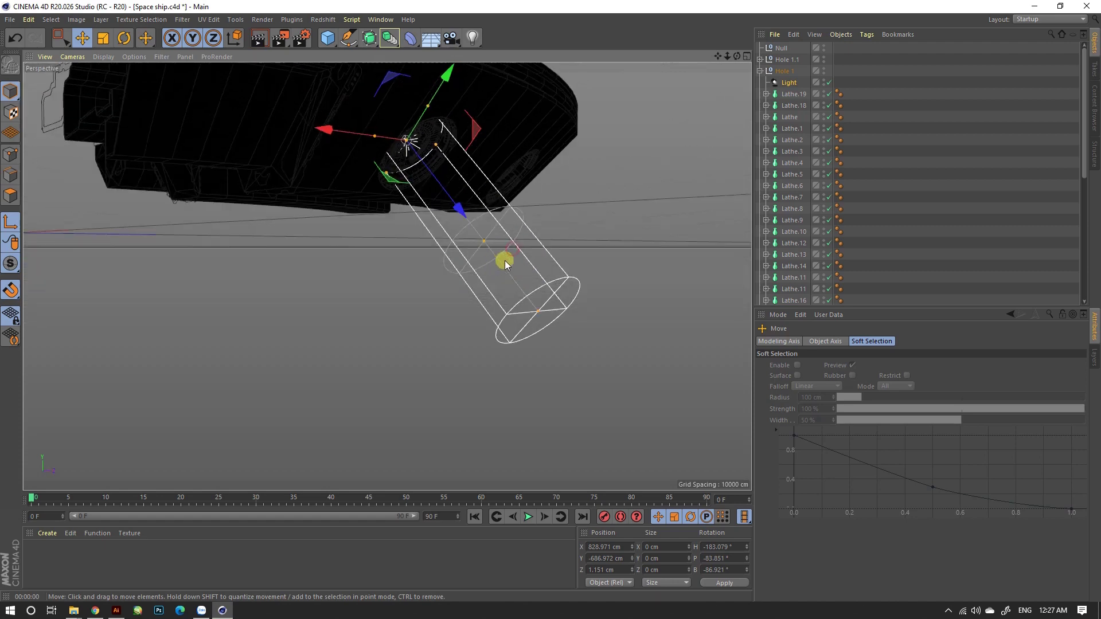
{"action": "left_click", "coordinate": [259, 38]}
{"action": "mouse_move", "coordinate": [394, 101]}
{"action": "left_mouse_down", "text": "alt"}
{"action": "mouse_move", "coordinate": [393, 135]}
{"action": "mouse_move", "coordinate": [459, 170]}
{"action": "left_mouse_up", "text": "alt"}
Set the engine light colour to blue (H 199°, S 100%) and preview the beam render.
{"action": "left_click", "coordinate": [259, 37]}
{"action": "left_click", "coordinate": [789, 82]}
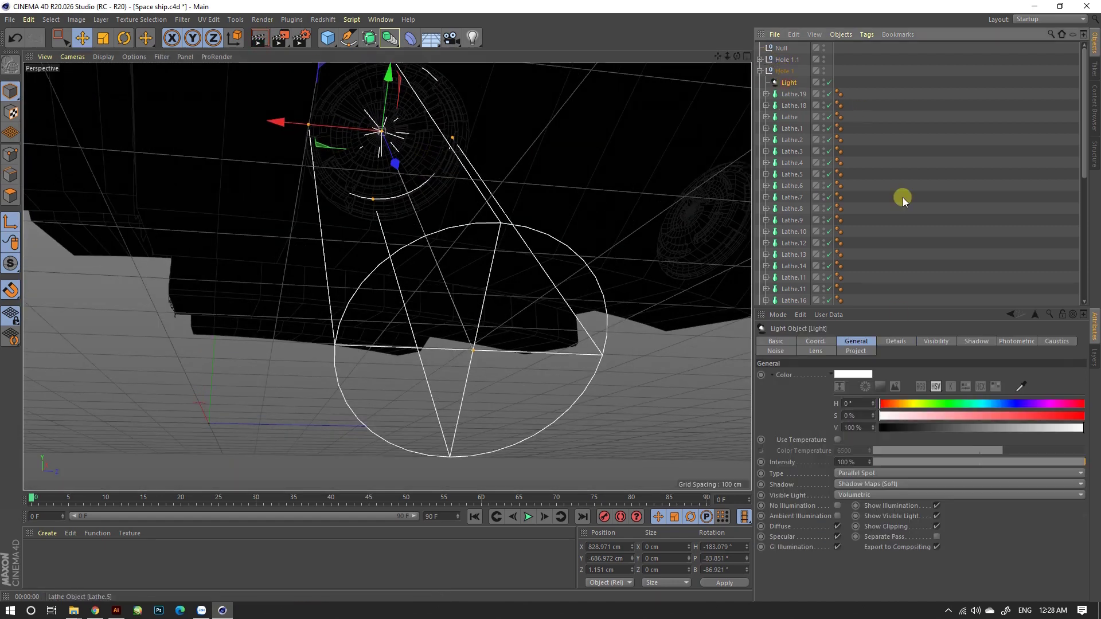
{"action": "left_click_drag", "start_coordinate": [974, 416], "coordinate": [1082, 415]}
{"action": "left_click", "coordinate": [261, 37]}
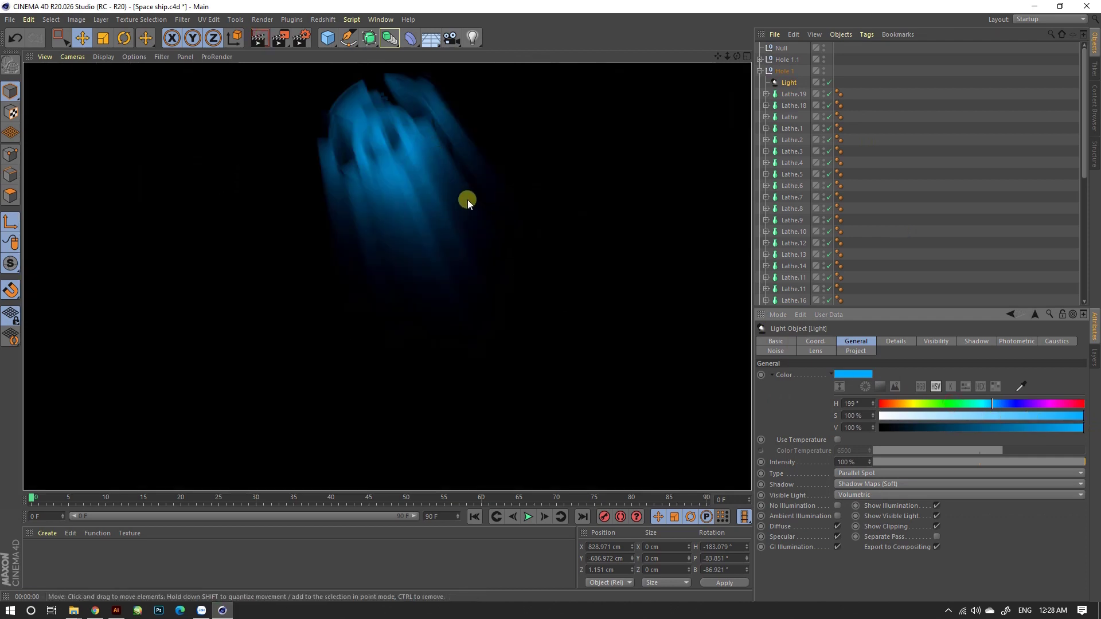
{"action": "left_click", "coordinate": [370, 181]}
Delete the Hole 1.1 copy from the Object Manager.
{"action": "left_click", "coordinate": [761, 70]}
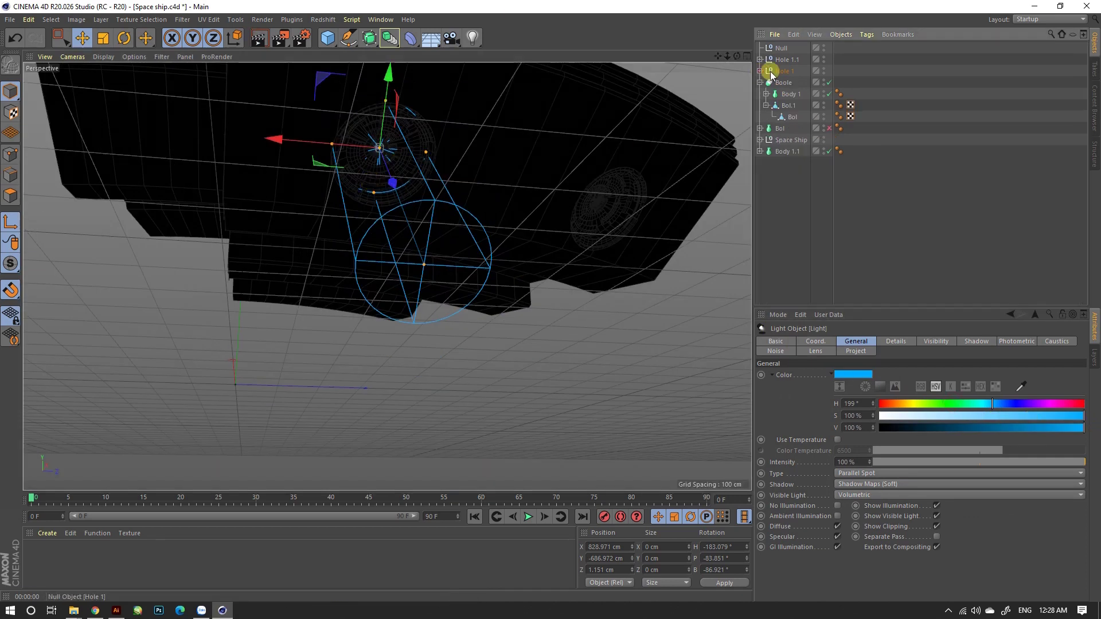
{"action": "mouse_move", "coordinate": [449, 265]}
{"action": "left_mouse_down", "text": "alt"}
{"action": "mouse_move", "coordinate": [402, 279]}
{"action": "mouse_move", "coordinate": [400, 300]}
{"action": "mouse_move", "coordinate": [379, 214]}
{"action": "left_mouse_up", "text": "alt"}
{"action": "left_click", "coordinate": [786, 59]}
{"action": "key", "text": "Delete"}
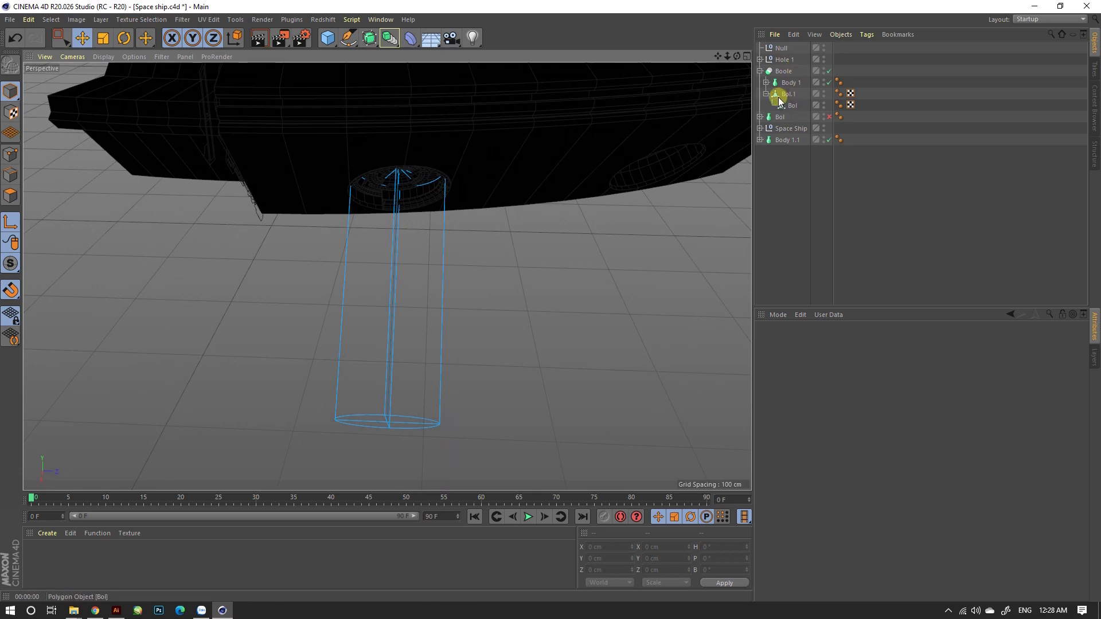
Tilt the Hole 1 light slightly and render a preview of the beam.
{"action": "left_click", "coordinate": [760, 59]}
{"action": "key", "text": "r"}
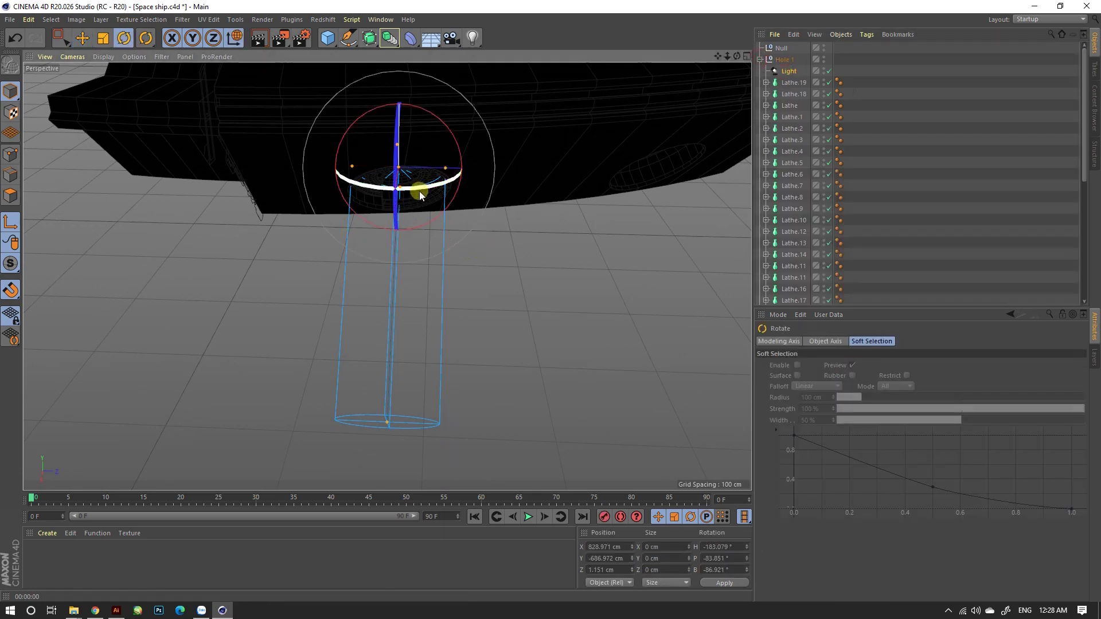
{"action": "mouse_move", "coordinate": [420, 188]}
{"action": "left_mouse_down"}
{"action": "mouse_move", "coordinate": [418, 212]}
{"action": "mouse_move", "coordinate": [428, 92]}
{"action": "mouse_move", "coordinate": [421, 109]}
{"action": "left_mouse_up"}
{"action": "key", "text": "ctrl+r"}
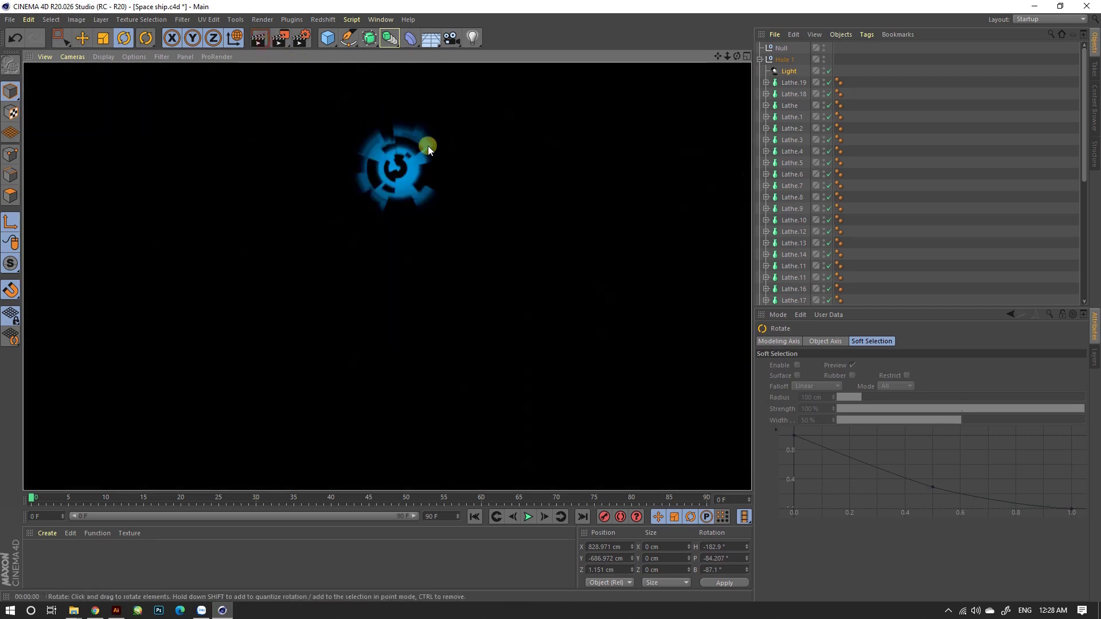
{"action": "mouse_move", "coordinate": [439, 170]}
{"action": "left_mouse_down", "text": "alt"}
{"action": "mouse_move", "coordinate": [399, 179]}
{"action": "mouse_move", "coordinate": [397, 169]}
{"action": "mouse_move", "coordinate": [462, 229]}
{"action": "mouse_move", "coordinate": [326, 119]}
{"action": "left_mouse_up", "text": "alt"}
{"action": "key", "text": "ctrl+r"}
Rotate the light to H -182.9°, P -84.207°, B -87.1° so the beam angles diagonally, then re-render.
{"action": "left_click", "coordinate": [259, 42]}
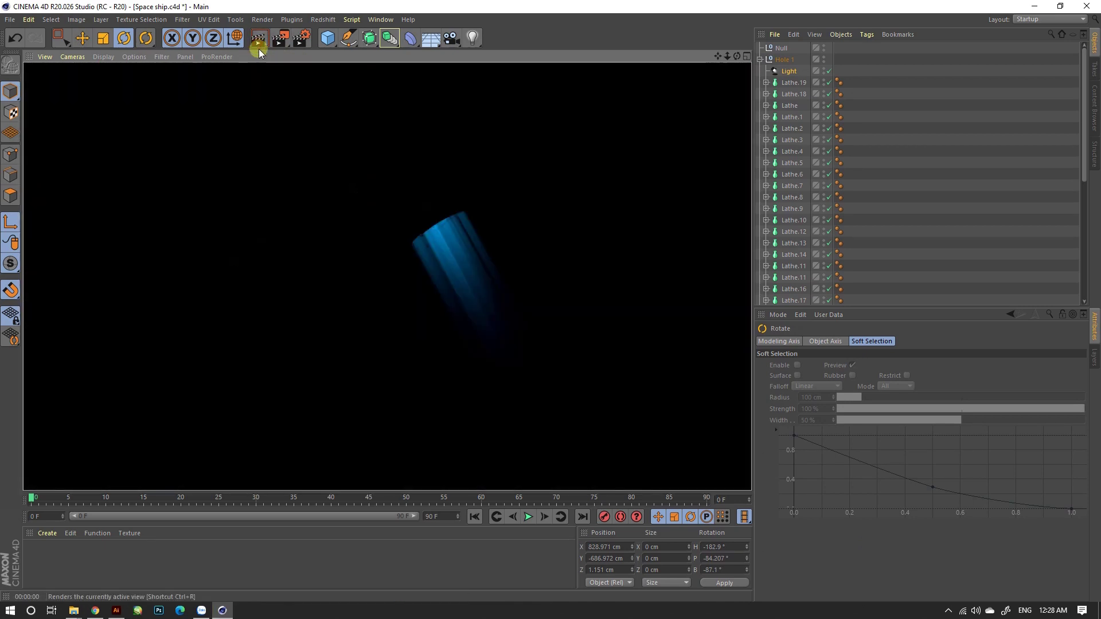
{"action": "mouse_move", "coordinate": [457, 282]}
{"action": "left_mouse_down", "text": "alt"}
{"action": "mouse_move", "coordinate": [494, 298]}
{"action": "mouse_move", "coordinate": [483, 305]}
{"action": "left_mouse_up", "text": "alt"}
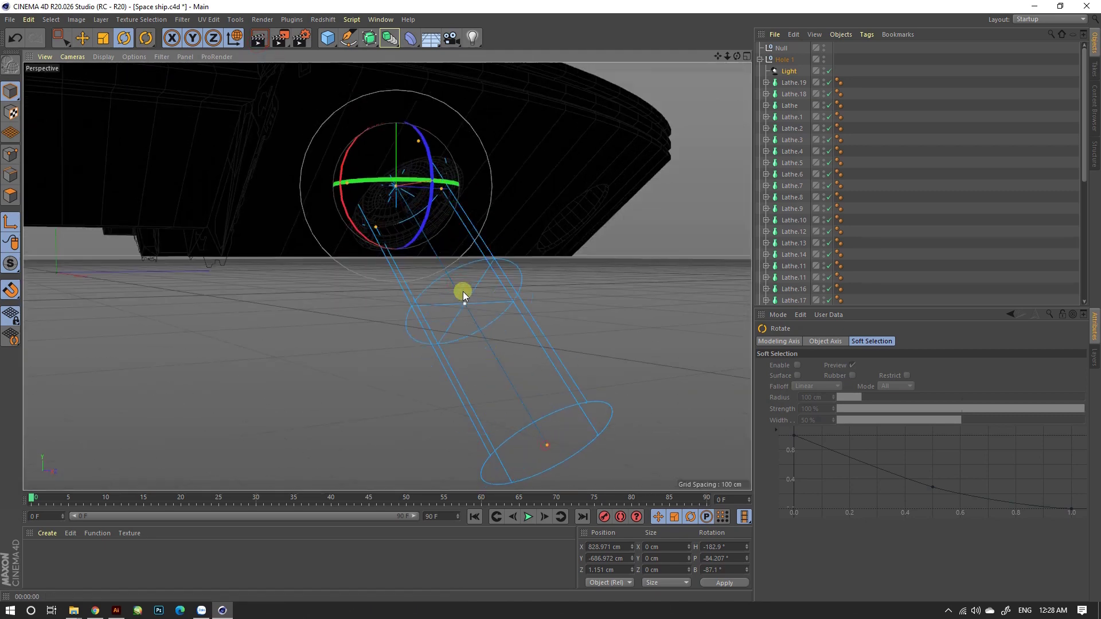
{"action": "left_click_drag", "start_coordinate": [554, 458], "coordinate": [472, 295]}
{"action": "left_click", "coordinate": [260, 40]}
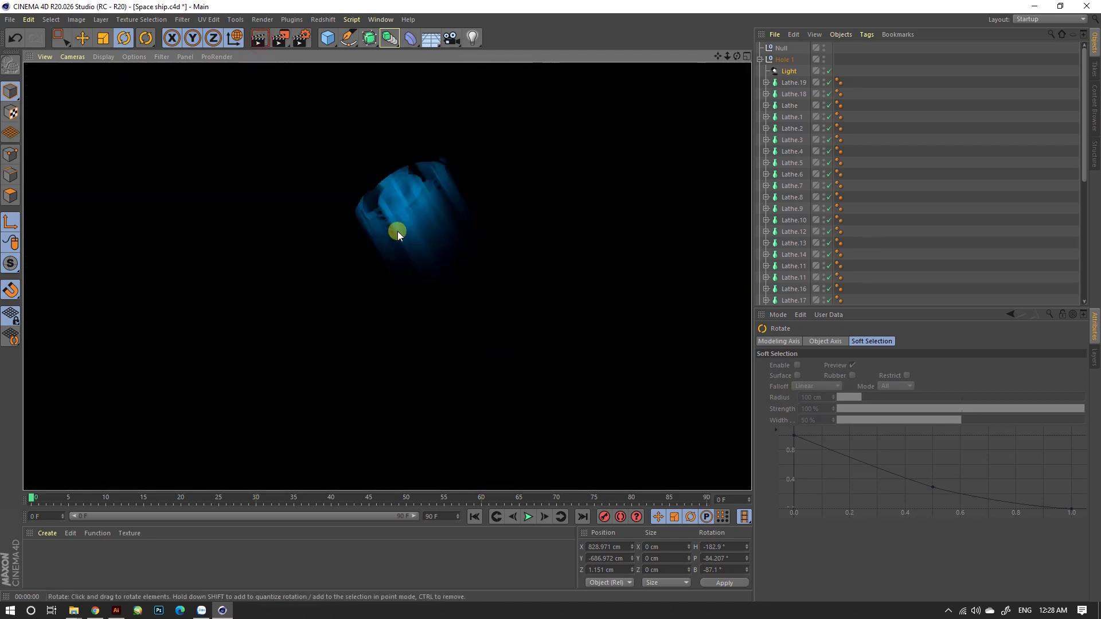
{"action": "left_click_drag", "start_coordinate": [397, 232], "coordinate": [503, 295], "text": "alt"}
{"action": "key", "text": "ctrl+r"}
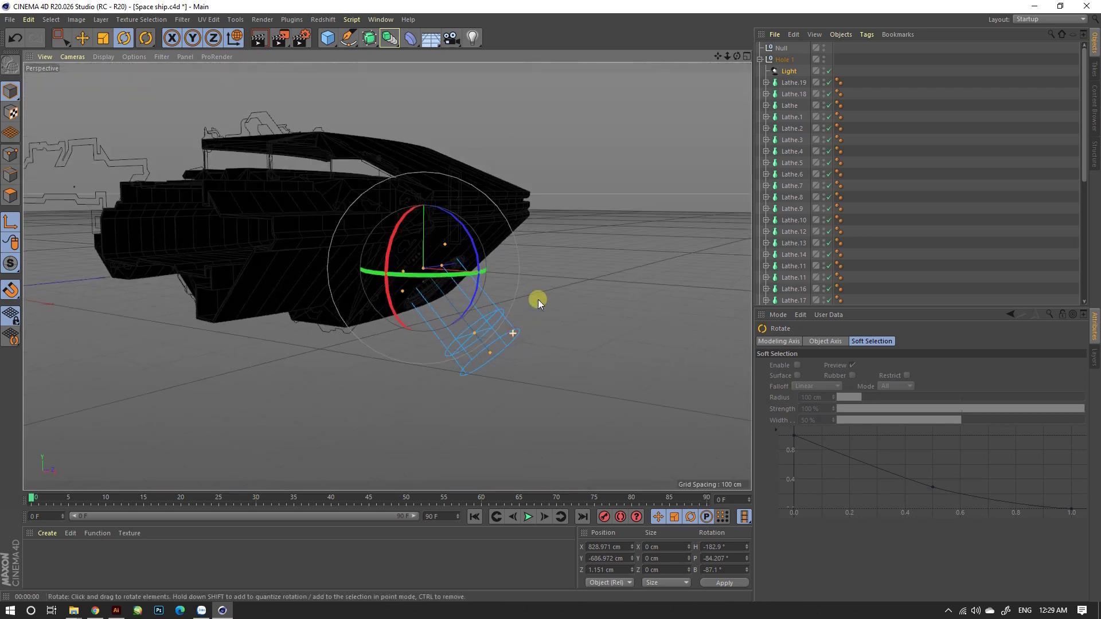
Select the Hole 1 group and try rotating it around the hull.
{"action": "left_click", "coordinate": [760, 59]}
{"action": "left_click", "coordinate": [784, 59]}
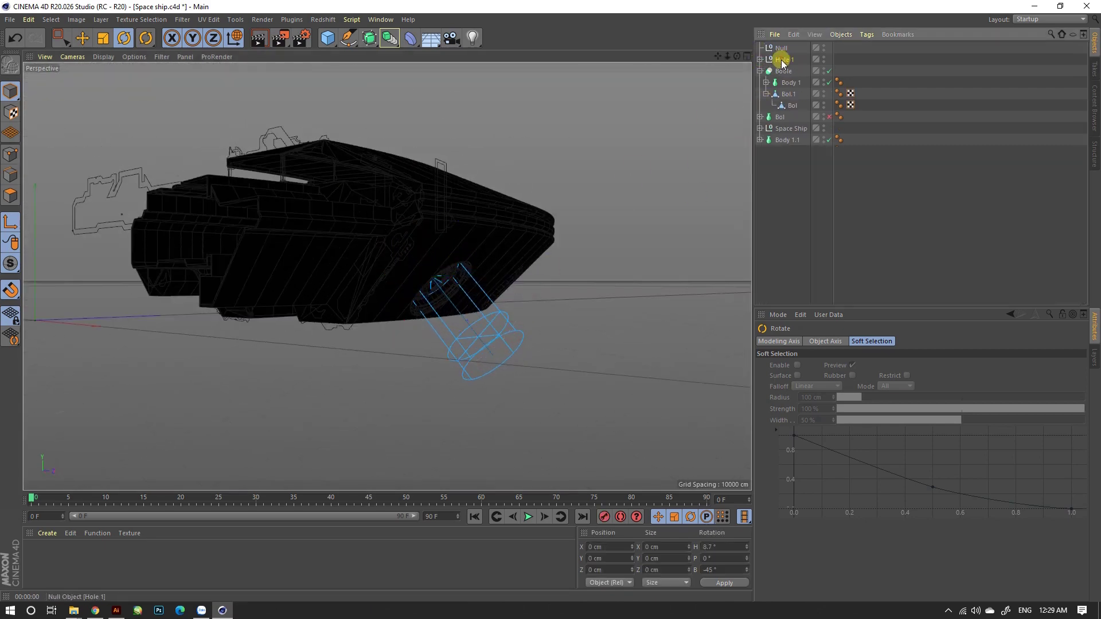
{"action": "left_click_drag", "start_coordinate": [454, 253], "coordinate": [410, 281], "text": "alt"}
{"action": "left_click_drag", "start_coordinate": [310, 285], "coordinate": [288, 288]}
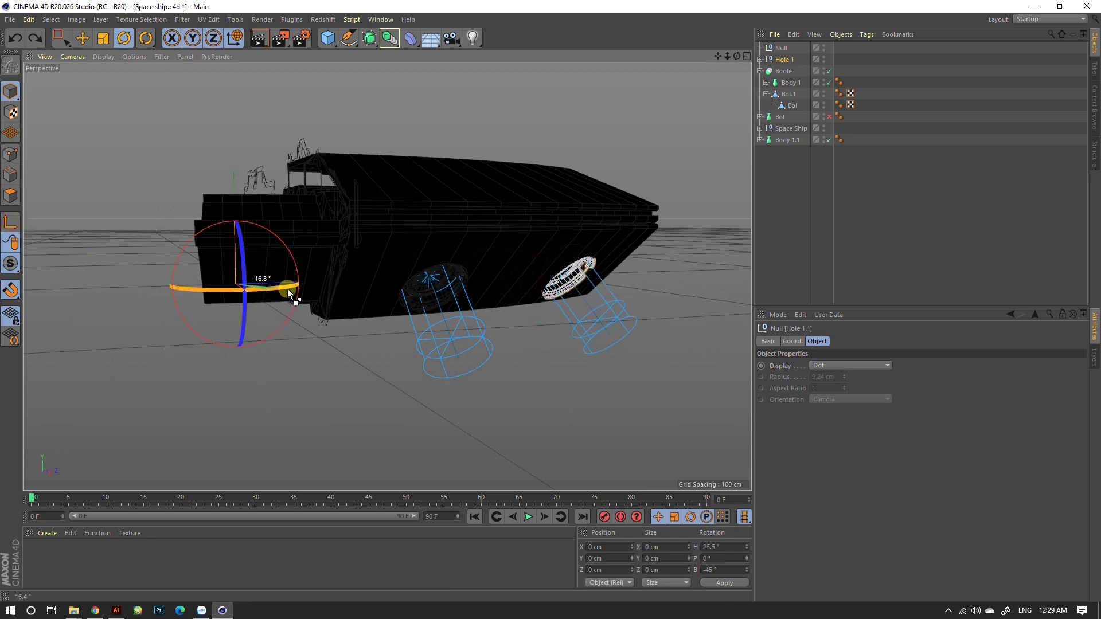
{"action": "left_click", "coordinate": [724, 546]}
{"action": "mouse_move", "coordinate": [597, 344]}
{"action": "left_mouse_down", "text": "alt"}
{"action": "mouse_move", "coordinate": [482, 229]}
{"action": "mouse_move", "coordinate": [429, 287]}
{"action": "mouse_move", "coordinate": [453, 346]}
{"action": "mouse_move", "coordinate": [549, 341]}
{"action": "mouse_move", "coordinate": [551, 214]}
{"action": "mouse_move", "coordinate": [401, 276]}
{"action": "left_mouse_up", "text": "alt"}
{"action": "scroll", "coordinate": [426, 242], "scroll_direction": "up", "scroll_amount": 3}
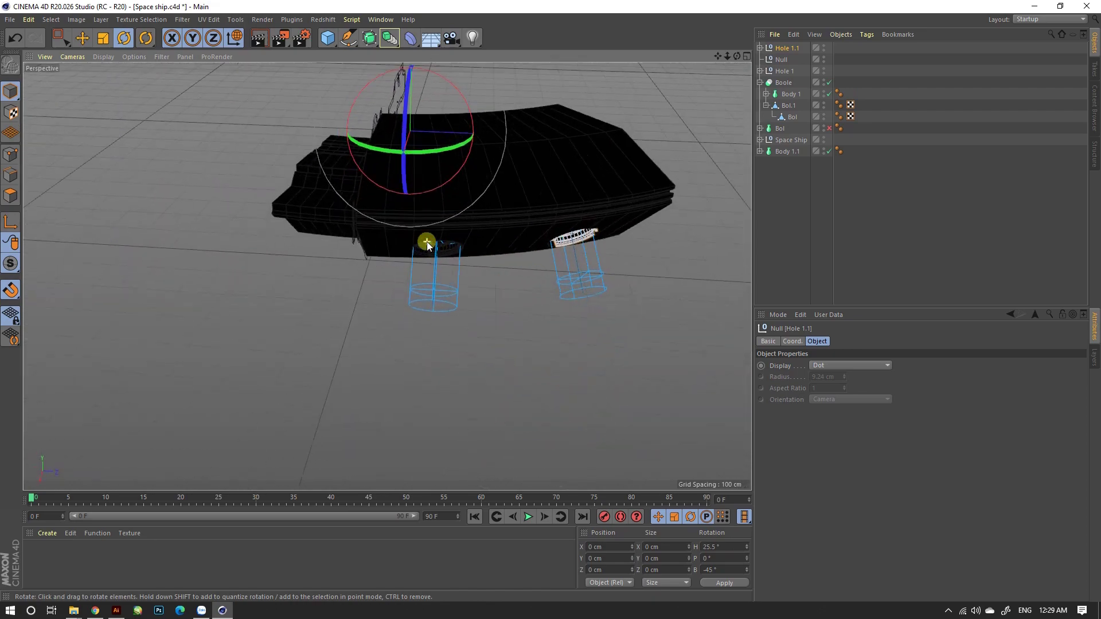
{"action": "scroll", "coordinate": [432, 254], "scroll_direction": "up", "scroll_amount": 3}
{"action": "scroll", "coordinate": [432, 254], "scroll_direction": "up", "scroll_amount": 1}
Rotate the Hole 1 light about 15° in a maximised, framed top view.
{"action": "left_click", "coordinate": [759, 71]}
{"action": "left_click", "coordinate": [788, 82]}
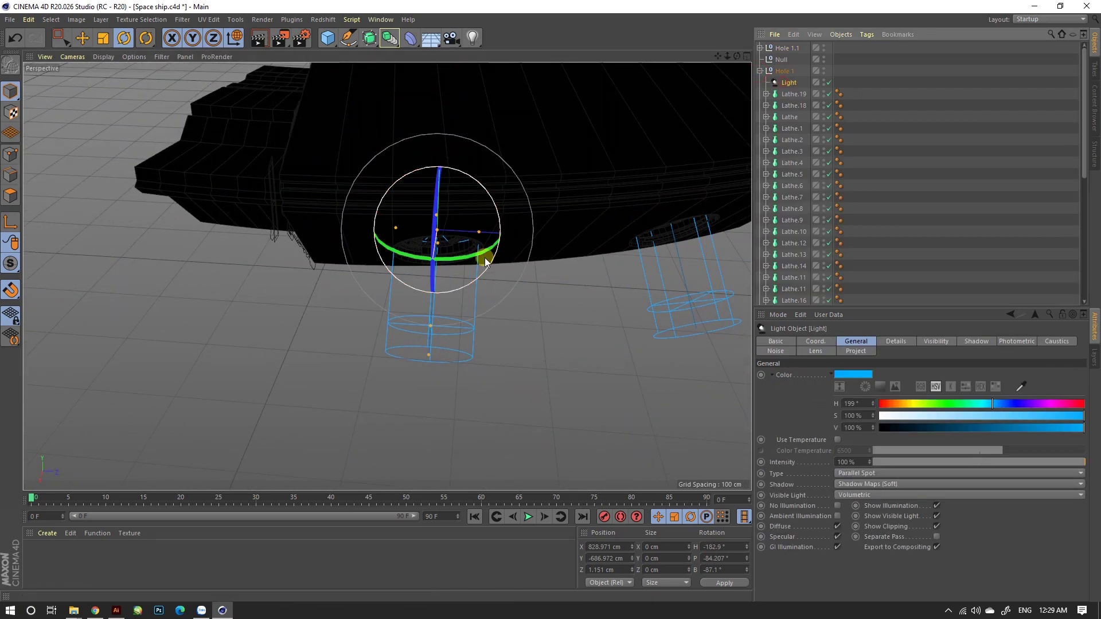
{"action": "middle_click", "coordinate": [484, 257]}
{"action": "middle_click", "coordinate": [662, 183]}
{"action": "key", "text": "o"}
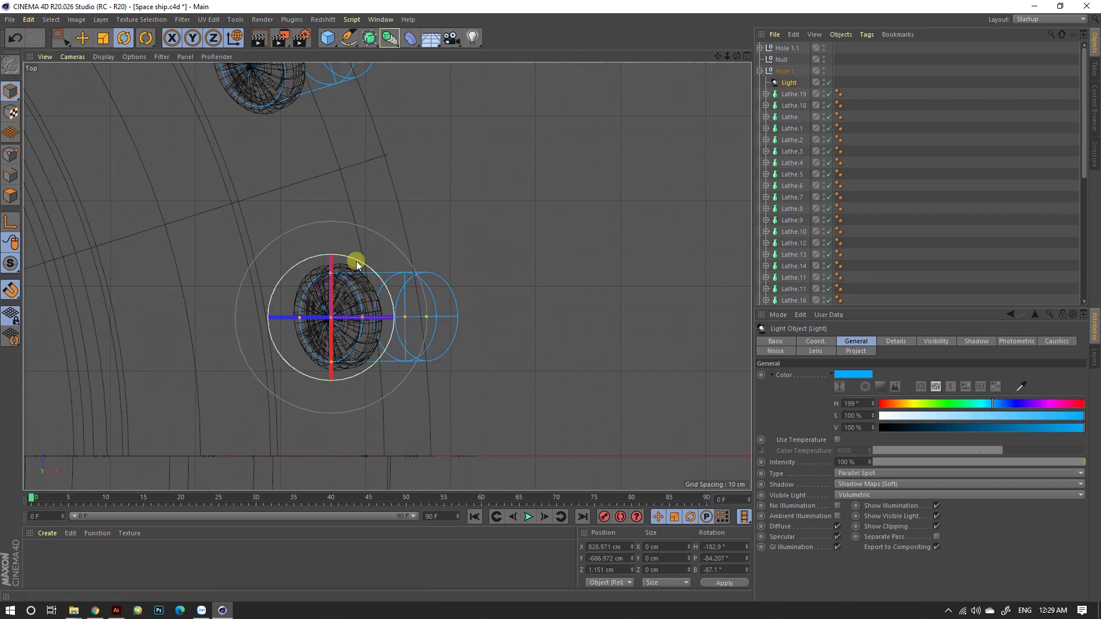
{"action": "left_click_drag", "start_coordinate": [333, 254], "coordinate": [342, 251]}
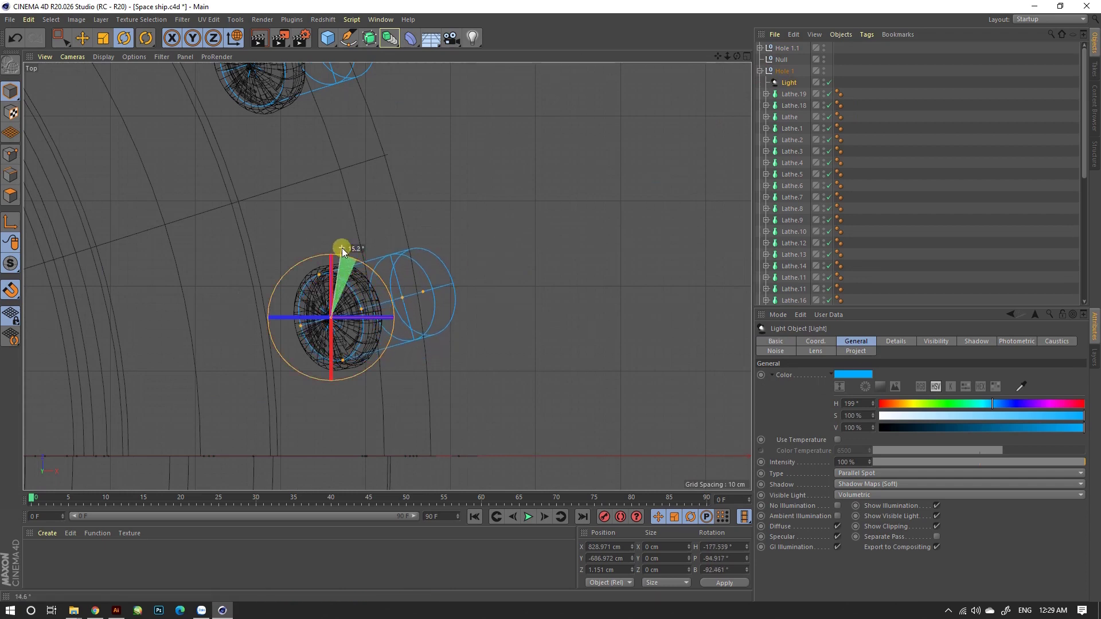
{"action": "scroll", "coordinate": [521, 259], "scroll_direction": "down", "scroll_amount": 5}
{"action": "left_click", "coordinate": [760, 71]}
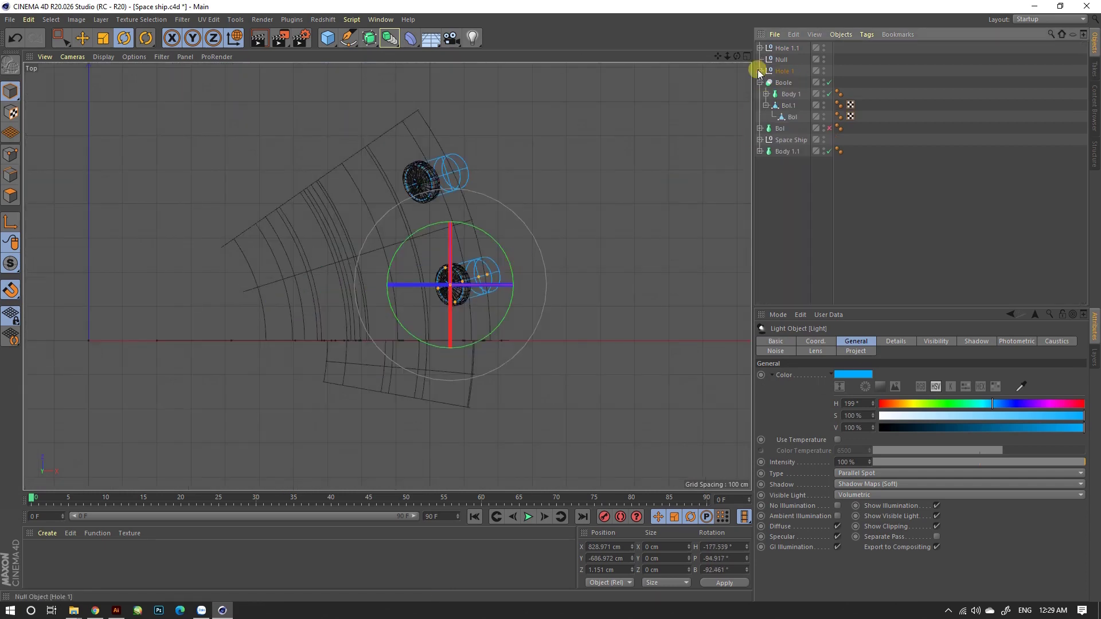
{"action": "left_click", "coordinate": [670, 165]}
Duplicate Hole 1 as Hole 1.1 and set its heading rotation to 25.5°.
{"action": "left_click_drag", "start_coordinate": [783, 61], "coordinate": [783, 46], "text": "ctrl"}
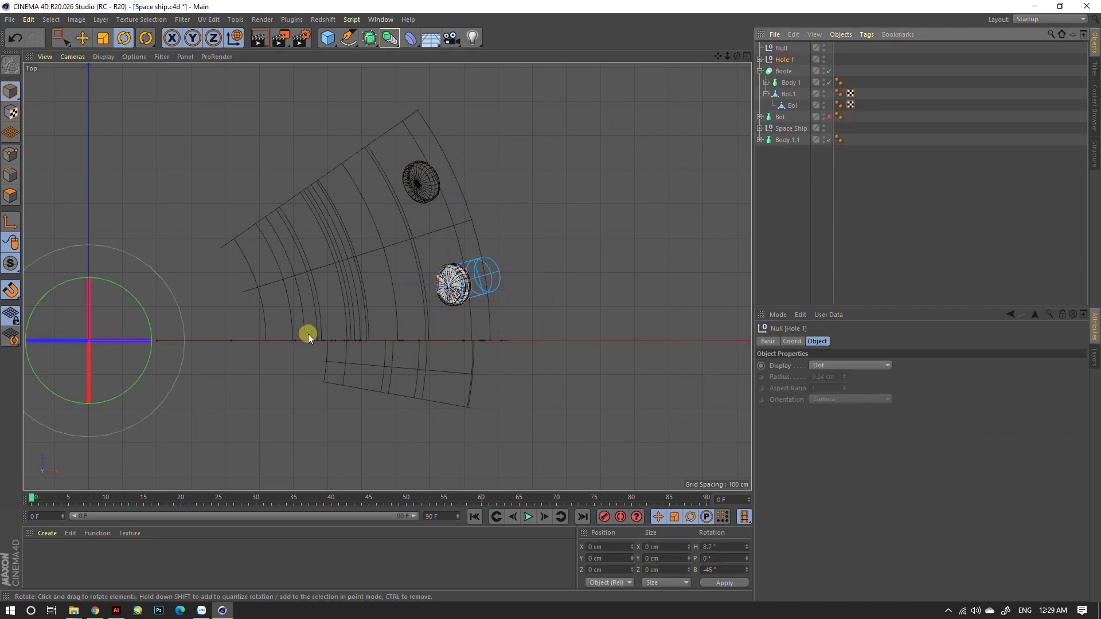
{"action": "left_click_drag", "start_coordinate": [147, 312], "coordinate": [142, 303]}
{"action": "left_click", "coordinate": [723, 547]}
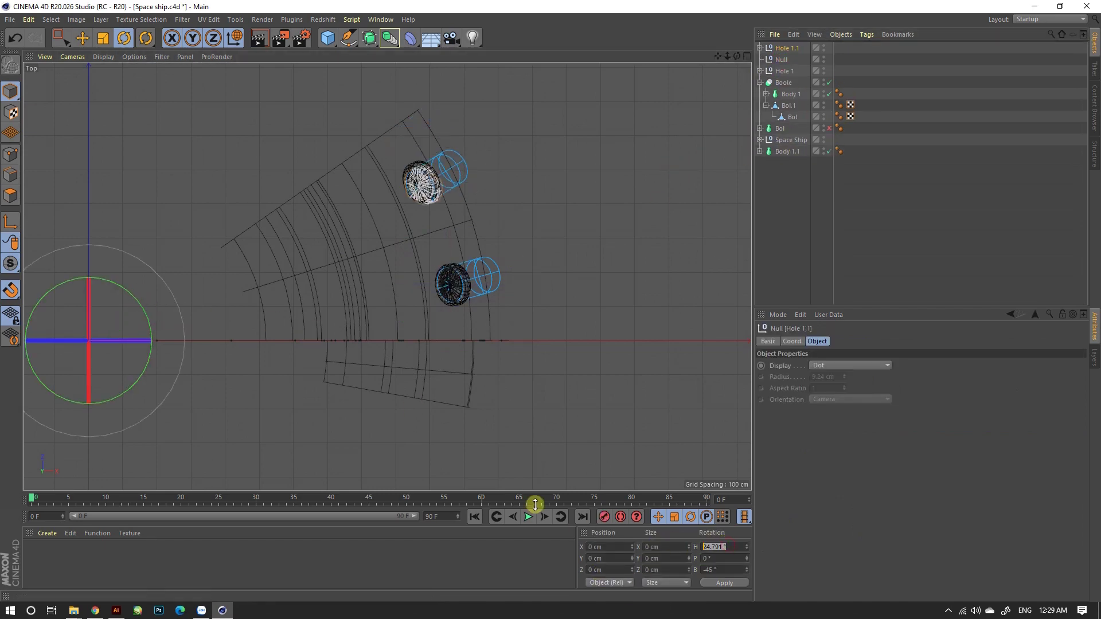
{"action": "type", "text": ".5"}
{"action": "key", "text": "Return"}
{"action": "key", "text": "F1"}
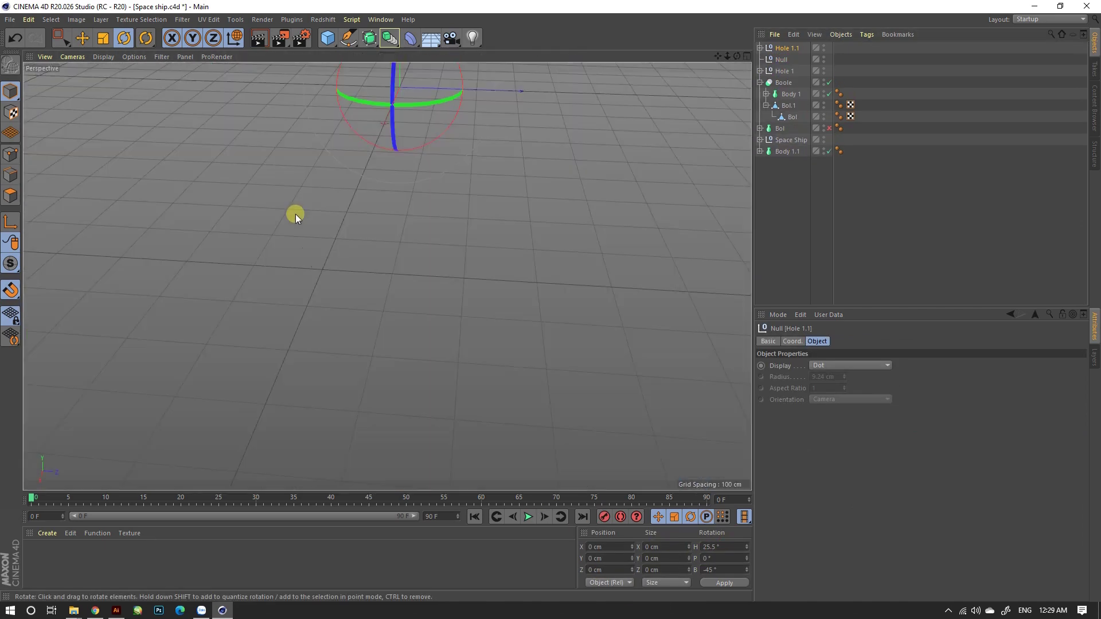
Render the viewport to preview both blue engine beams, checking the Light inside Hole 1.
{"action": "mouse_move", "coordinate": [474, 325]}
{"action": "left_mouse_down", "text": "alt"}
{"action": "mouse_move", "coordinate": [434, 348]}
{"action": "mouse_move", "coordinate": [476, 290]}
{"action": "mouse_move", "coordinate": [431, 295]}
{"action": "mouse_move", "coordinate": [460, 322]}
{"action": "mouse_move", "coordinate": [479, 386]}
{"action": "mouse_move", "coordinate": [467, 376]}
{"action": "mouse_move", "coordinate": [467, 390]}
{"action": "mouse_move", "coordinate": [561, 235]}
{"action": "left_mouse_up", "text": "alt"}
{"action": "left_click", "coordinate": [263, 38]}
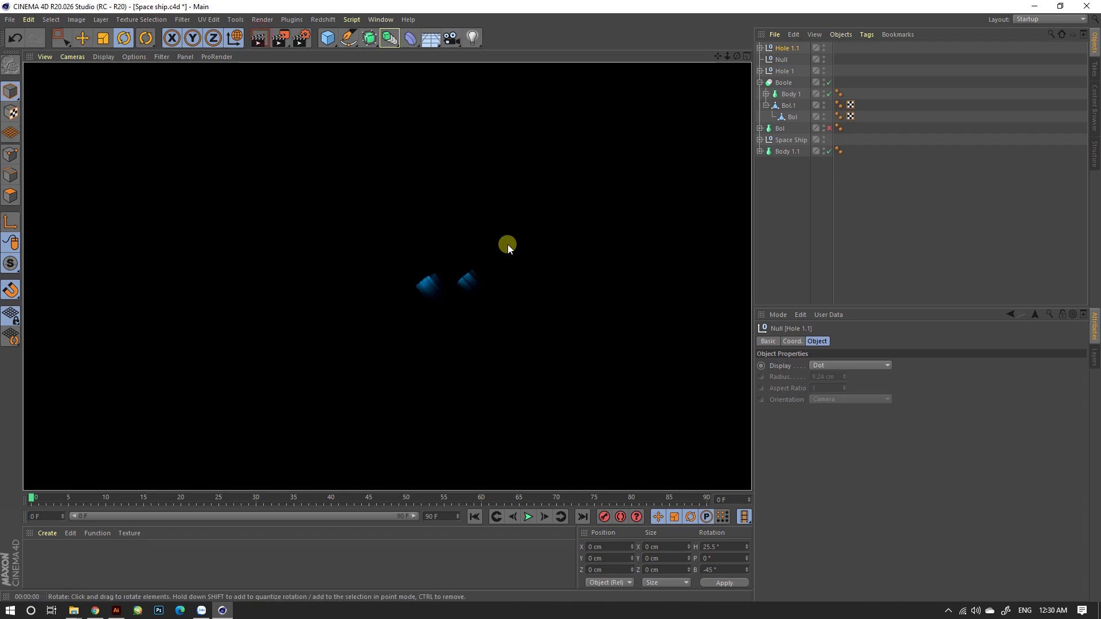
{"action": "left_click", "coordinate": [760, 70]}
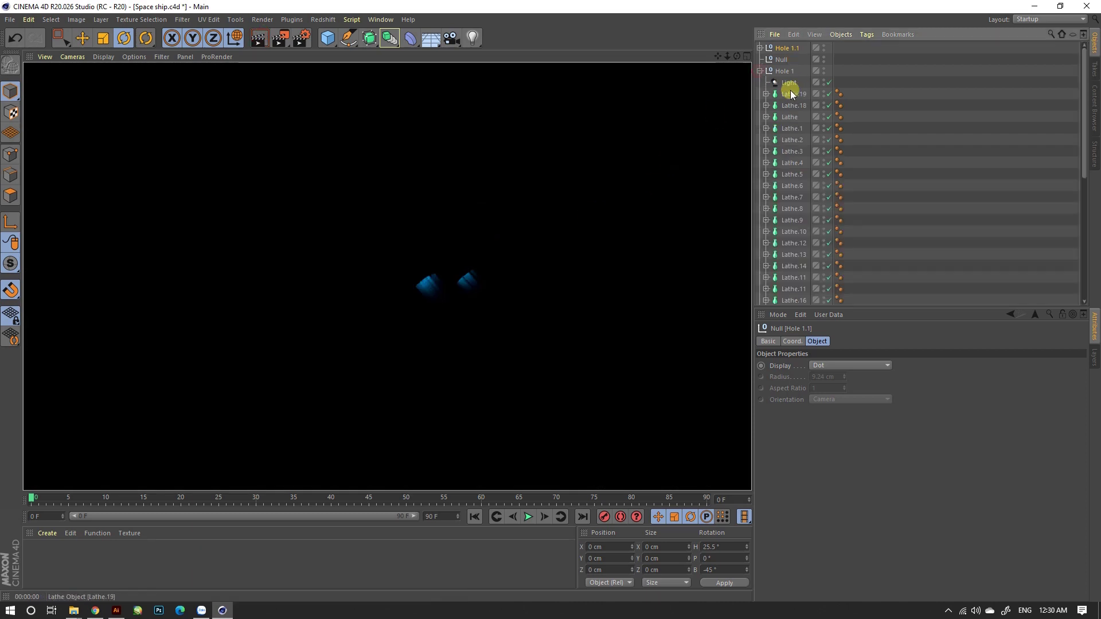
{"action": "left_click", "coordinate": [788, 82]}
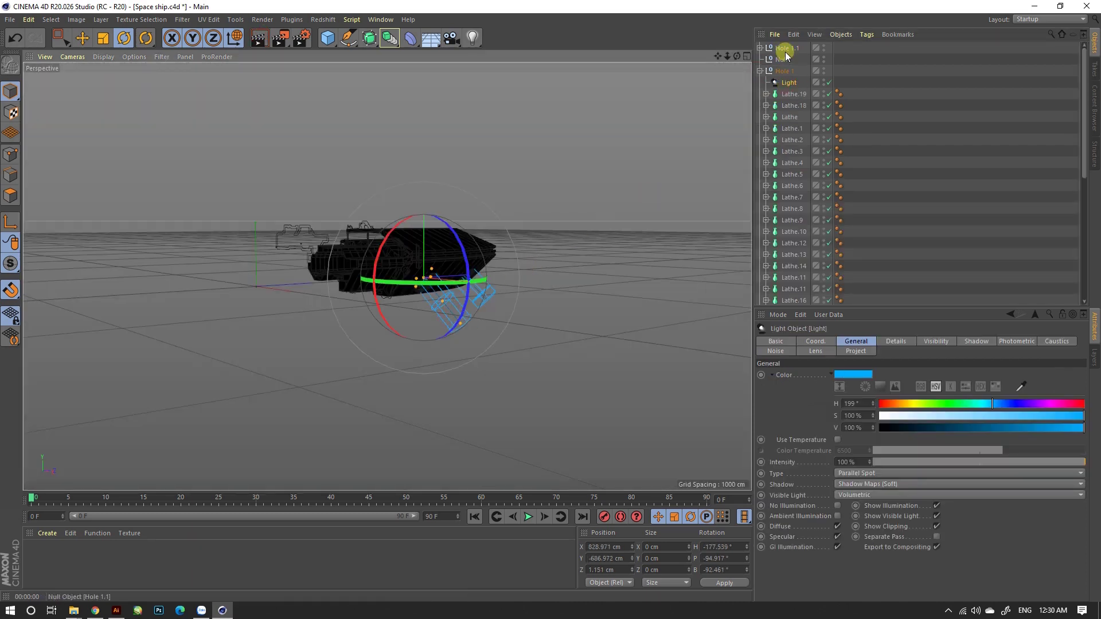
{"action": "scroll", "coordinate": [785, 54], "scroll_direction": "down", "scroll_amount": 2}
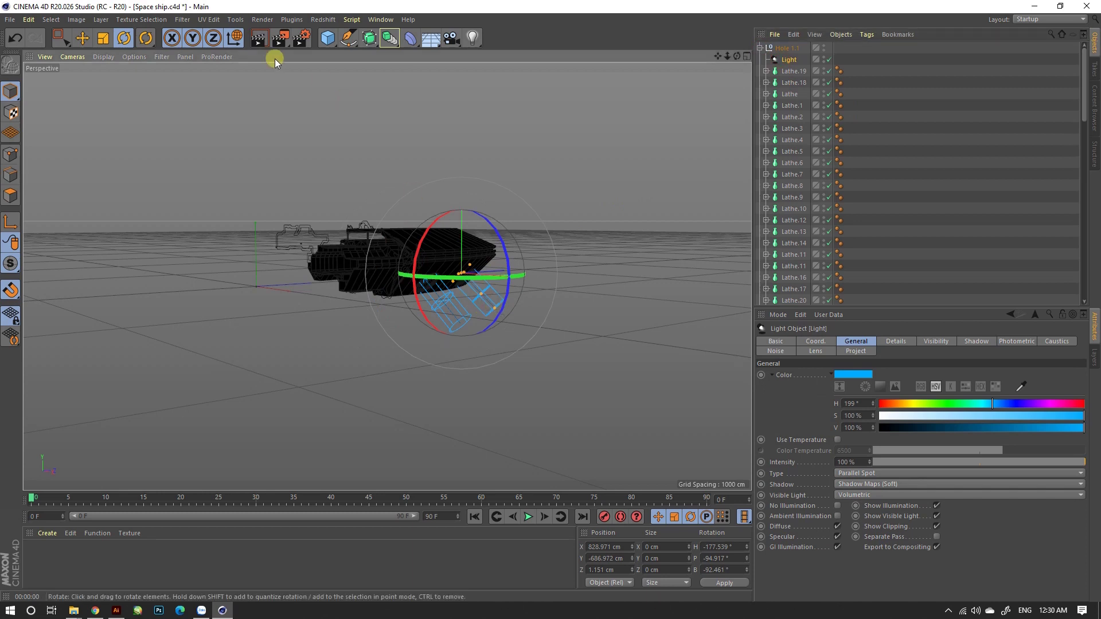
{"action": "left_click", "coordinate": [259, 38]}
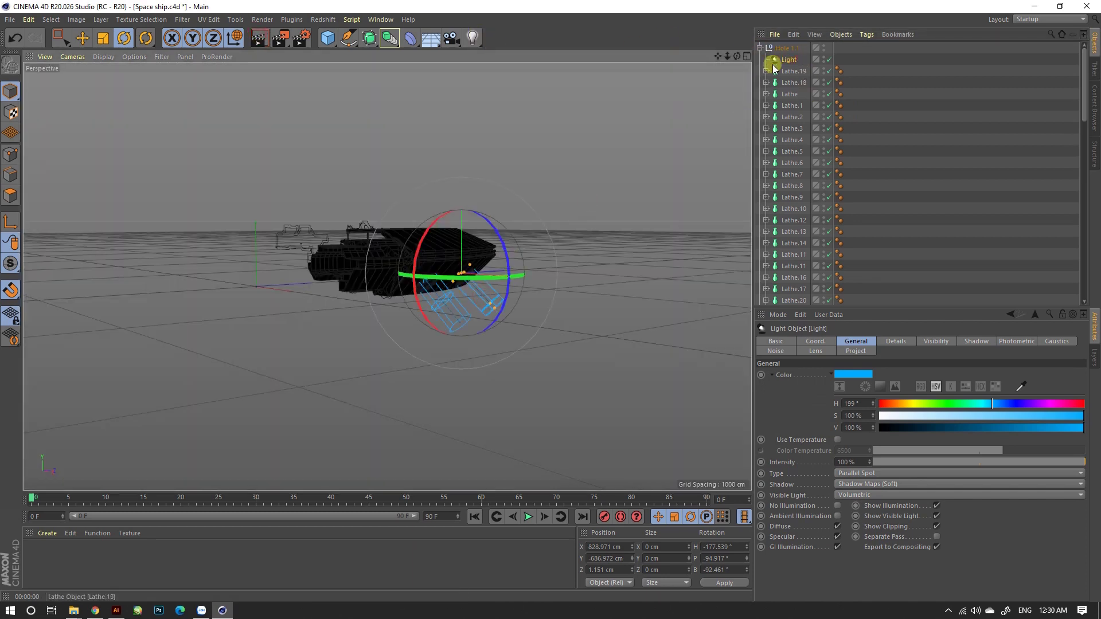
{"action": "scroll", "coordinate": [779, 64], "scroll_direction": "up", "scroll_amount": 2}
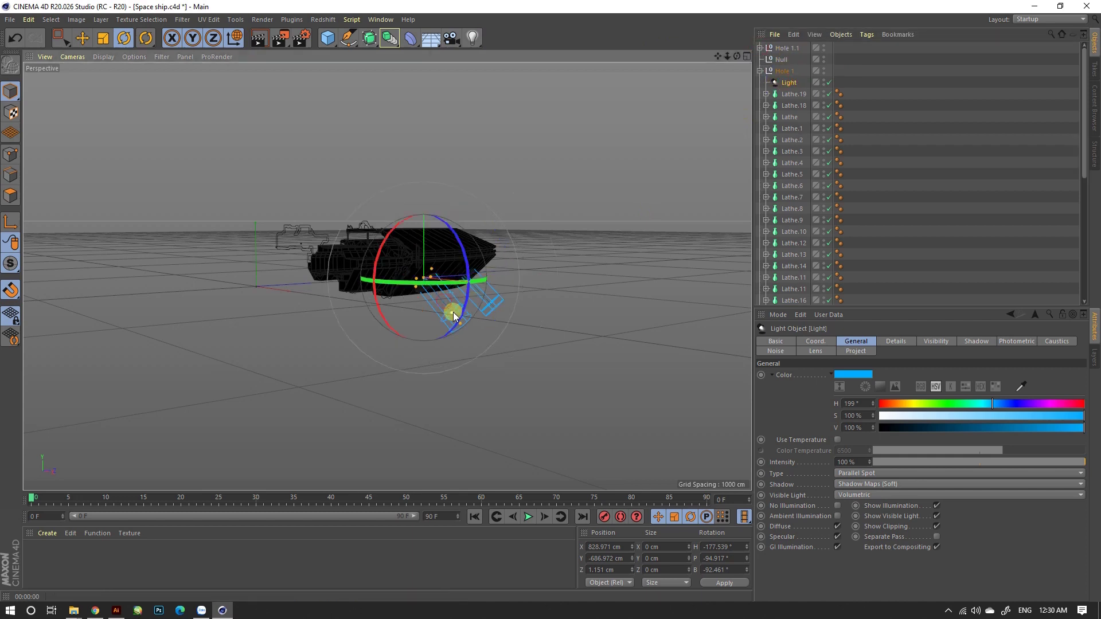
{"action": "key", "text": "ctrl+r"}
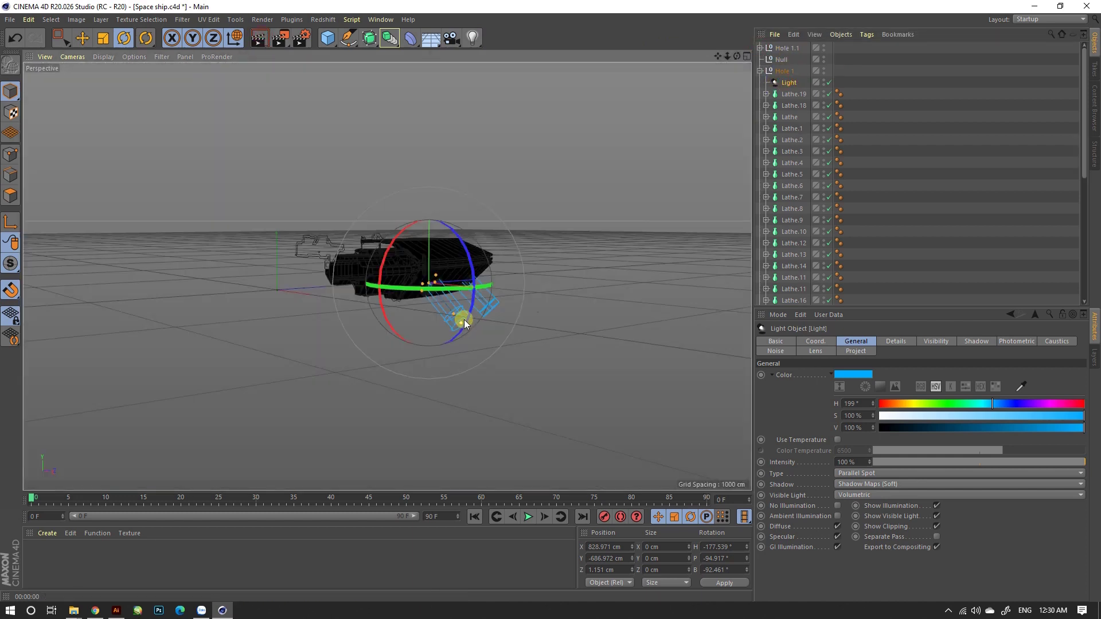
{"action": "left_click", "coordinate": [760, 71]}
{"action": "left_click", "coordinate": [786, 49]}
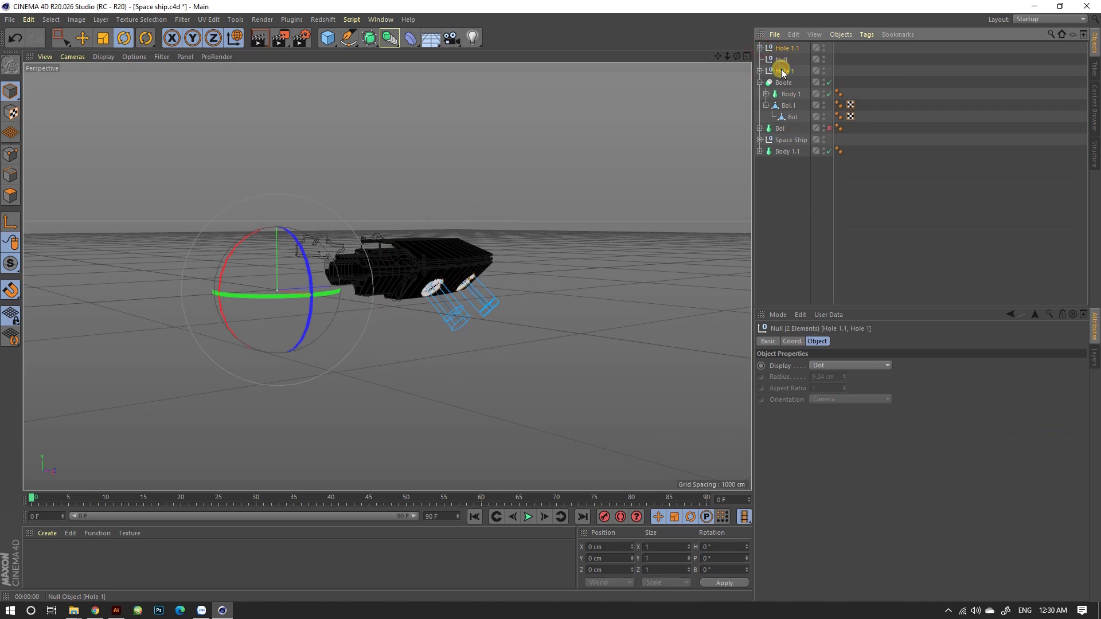
Group Hole 1 and Hole 1.1 under a new null named Hole.
{"action": "right_click", "coordinate": [782, 72]}
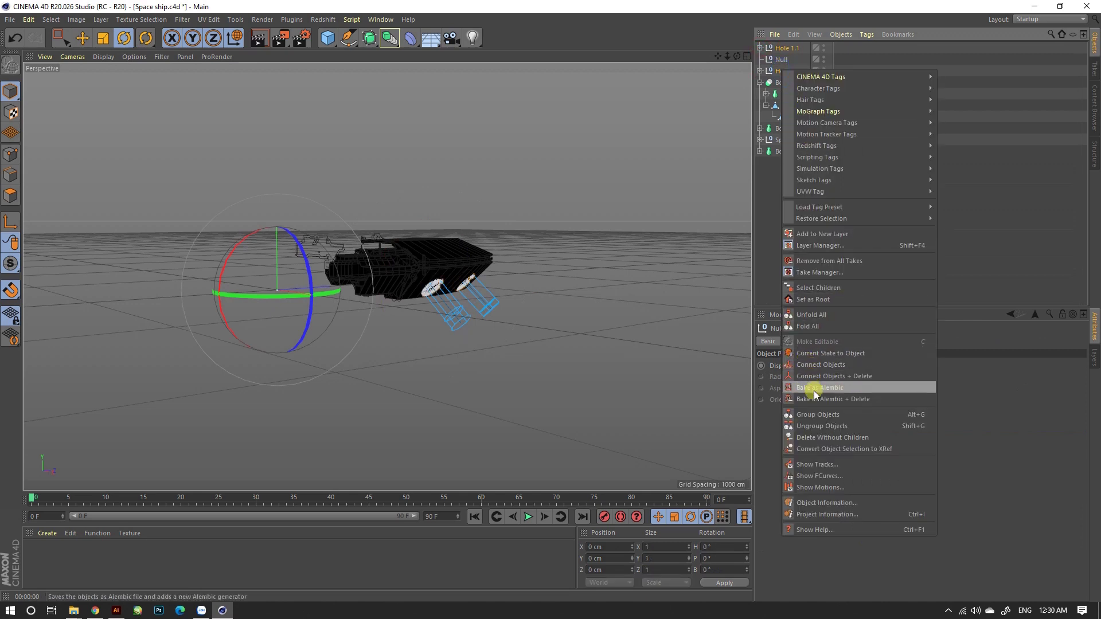
{"action": "key", "text": "Escape"}
{"action": "double_click", "coordinate": [785, 49]}
{"action": "type", "text": "Hole"}
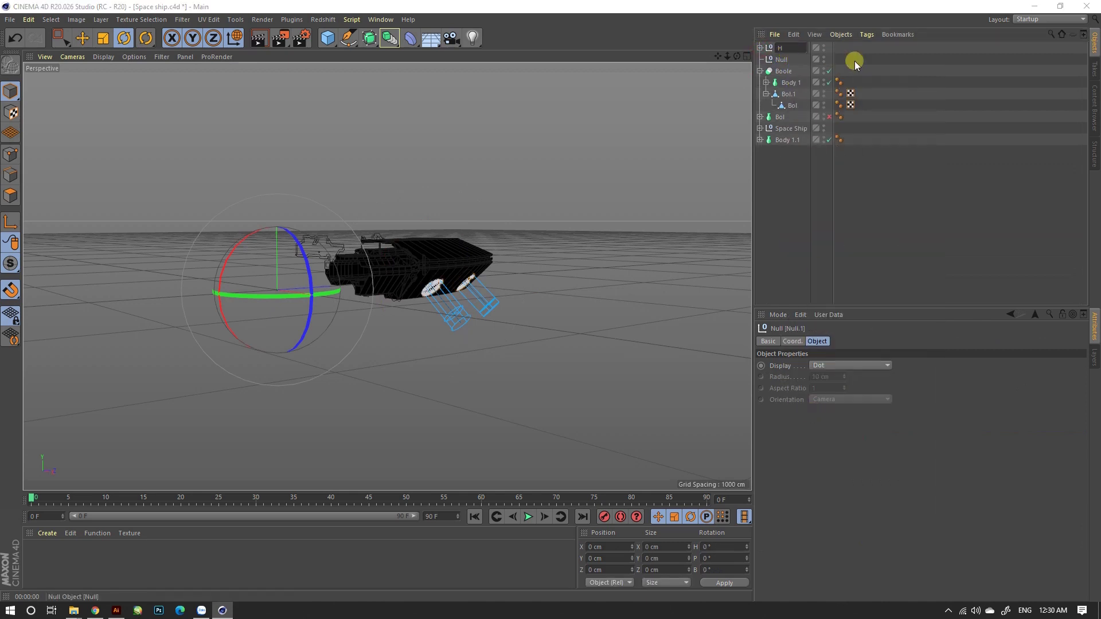
{"action": "key", "text": "Return"}
Hide the Hole group in the viewport.
{"action": "left_click", "coordinate": [760, 71]}
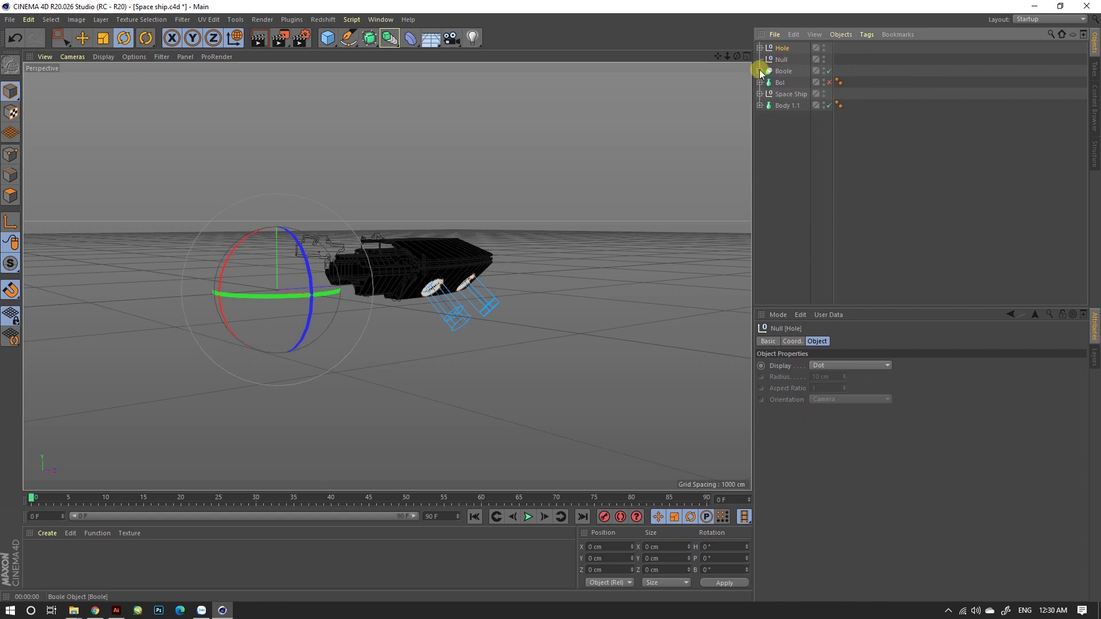
{"action": "left_click", "coordinate": [786, 106]}
{"action": "scroll", "coordinate": [491, 246], "scroll_direction": "up", "scroll_amount": 5}
{"action": "left_click_drag", "start_coordinate": [491, 247], "coordinate": [370, 327], "text": "alt"}
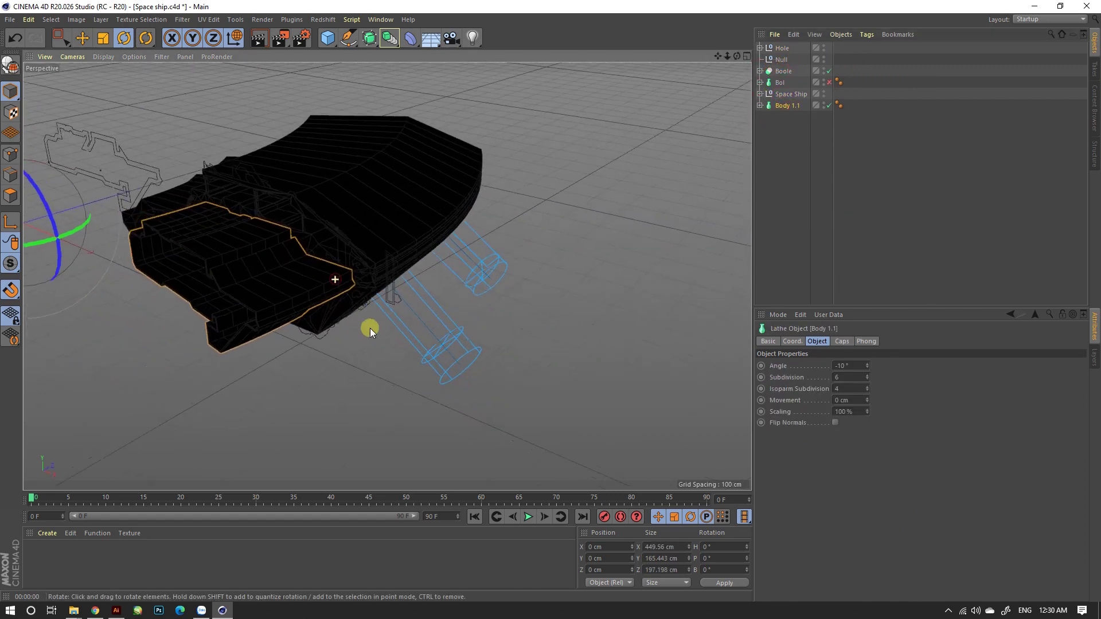
{"action": "left_click", "coordinate": [823, 49]}
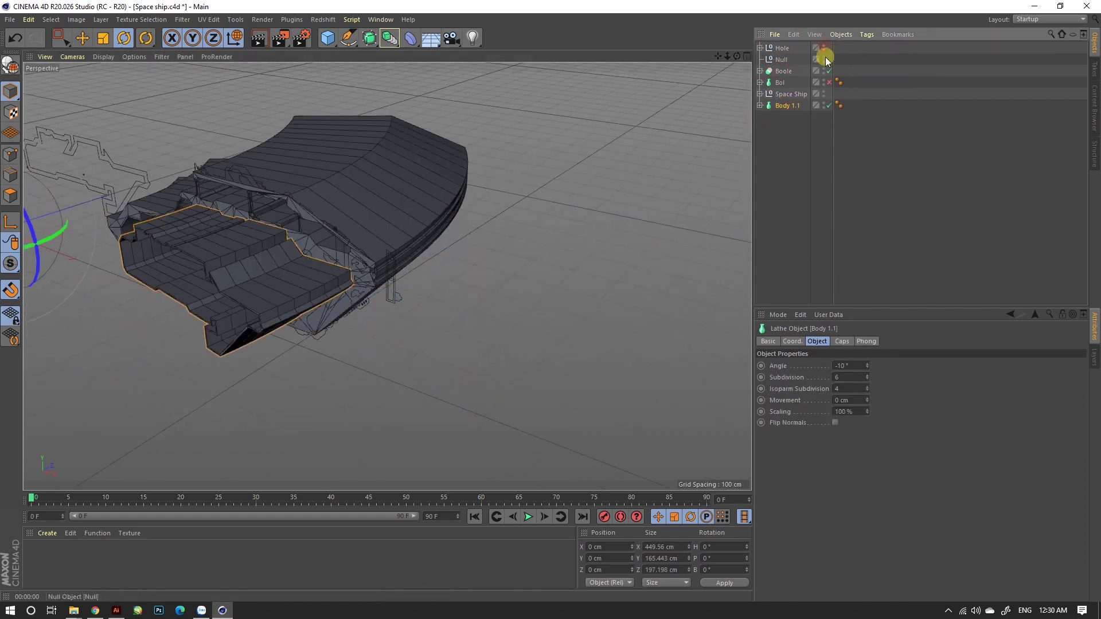
{"action": "scroll", "coordinate": [356, 270], "scroll_direction": "up", "scroll_amount": 2}
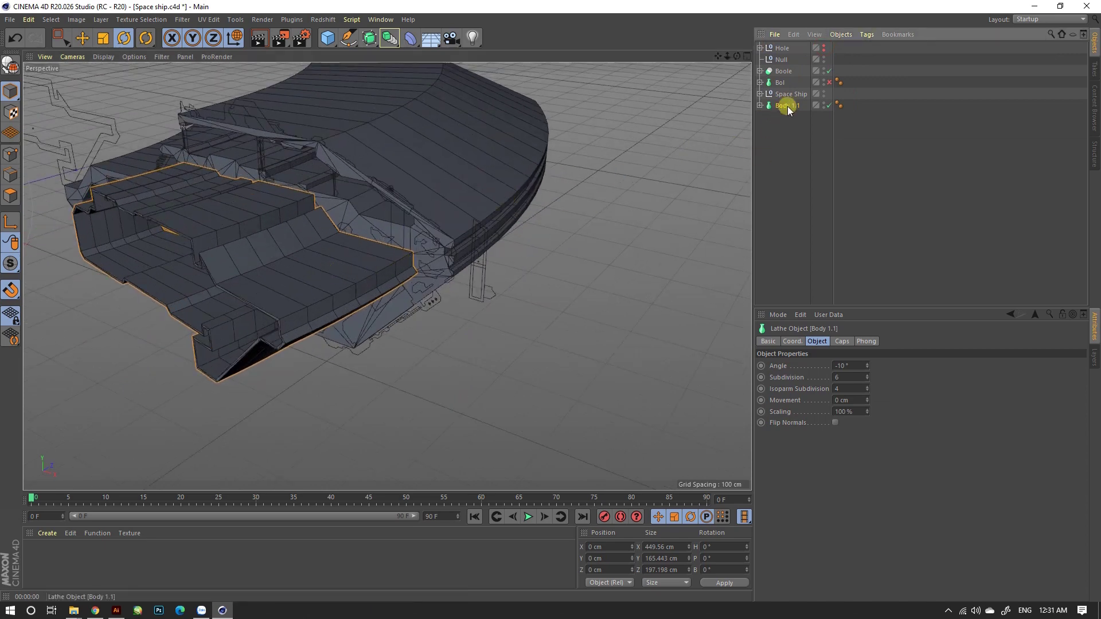
Rename the Boole object to Body 1.
{"action": "left_click_drag", "start_coordinate": [630, 115], "coordinate": [478, 152], "text": "alt"}
{"action": "left_click", "coordinate": [478, 152]}
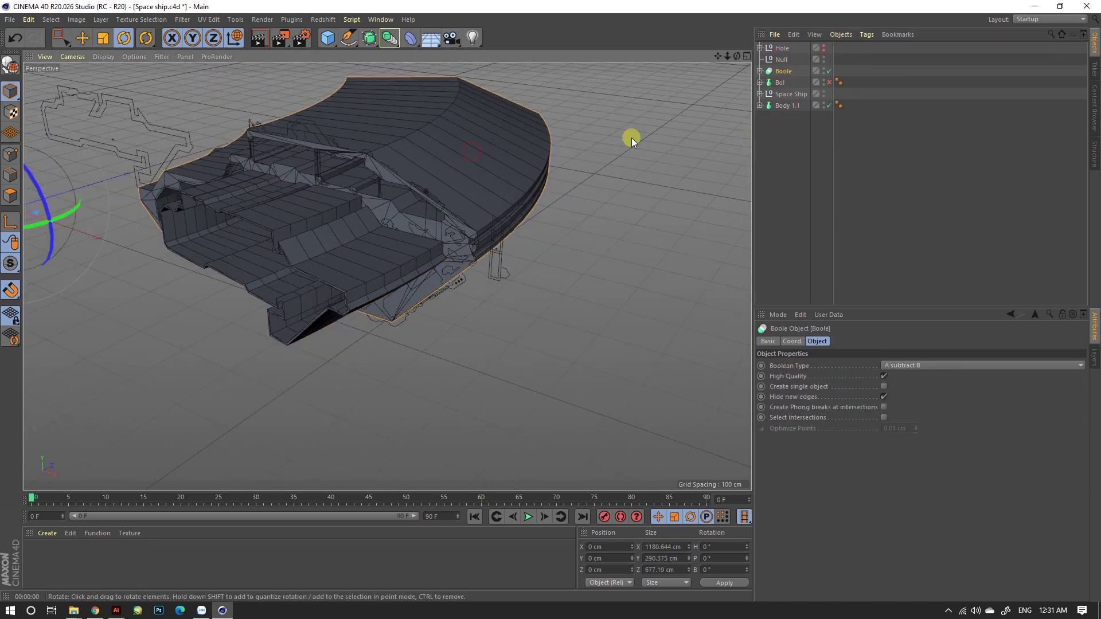
{"action": "double_click", "coordinate": [784, 72]}
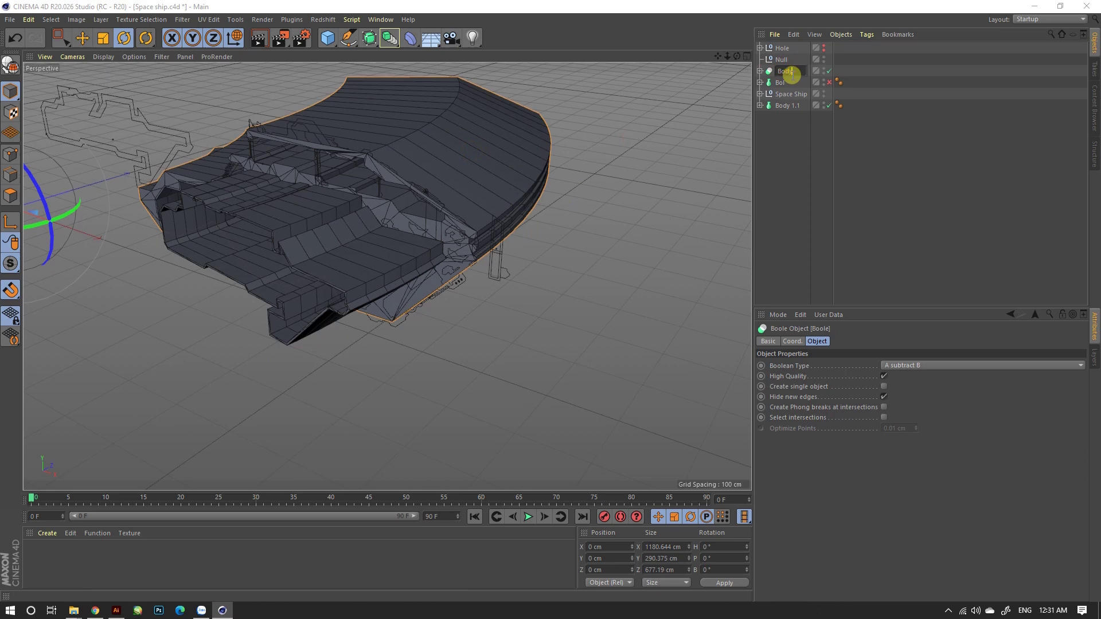
{"action": "type", "text": "y 1"}
{"action": "key", "text": "Return"}
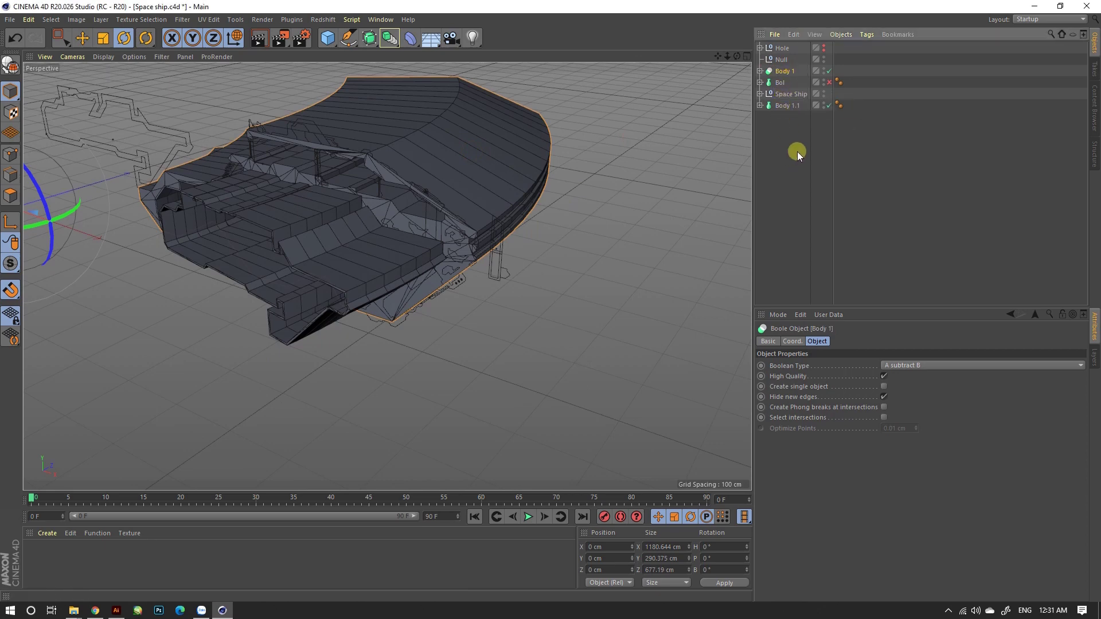
Rename the Body 1.1 lathe to Connect.
{"action": "left_click", "coordinate": [759, 71]}
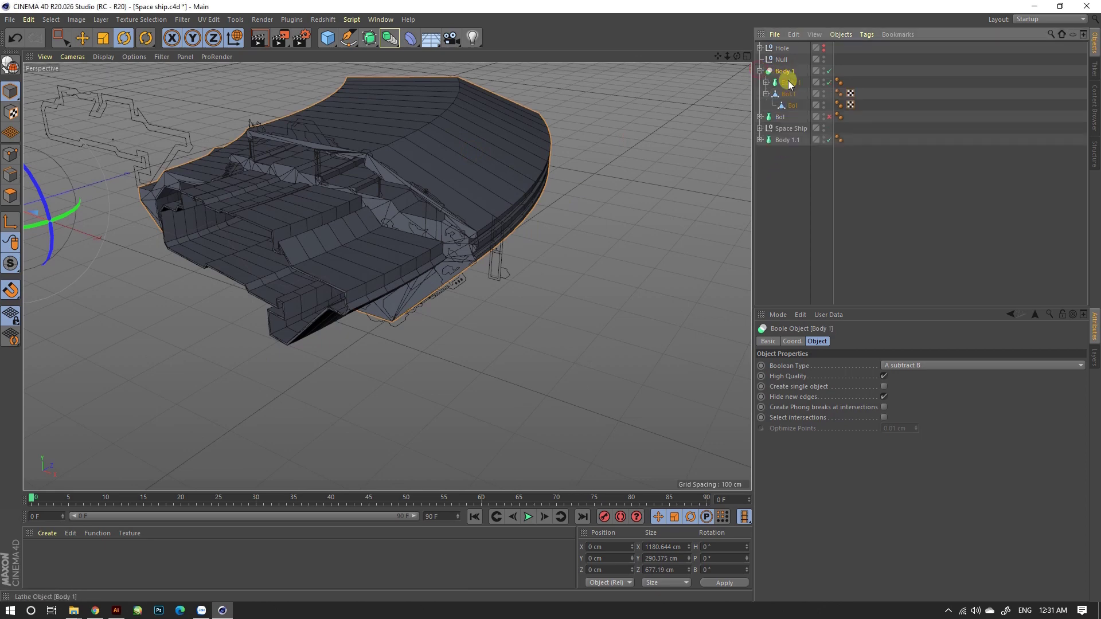
{"action": "left_click", "coordinate": [768, 95]}
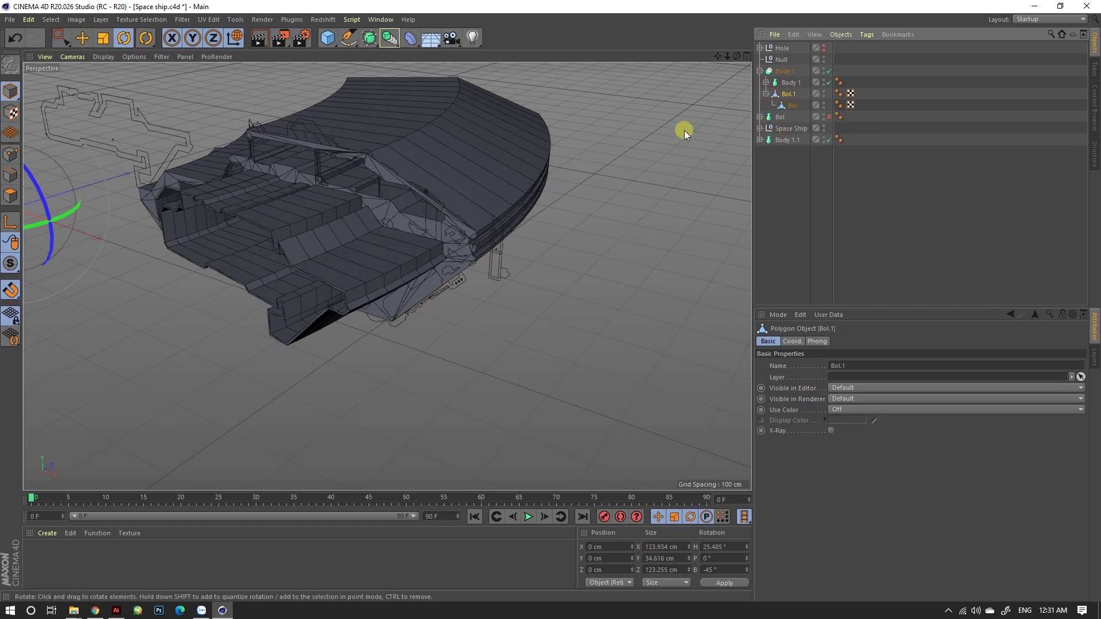
{"action": "double_click", "coordinate": [790, 140]}
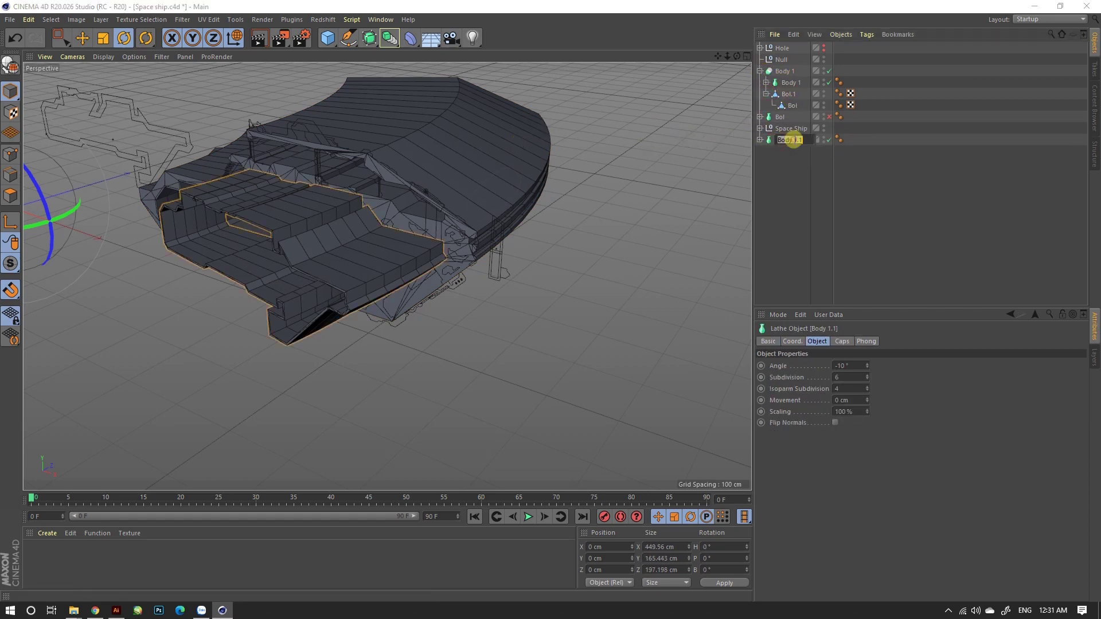
{"action": "type", "text": "Connect"}
{"action": "key", "text": "Return"}
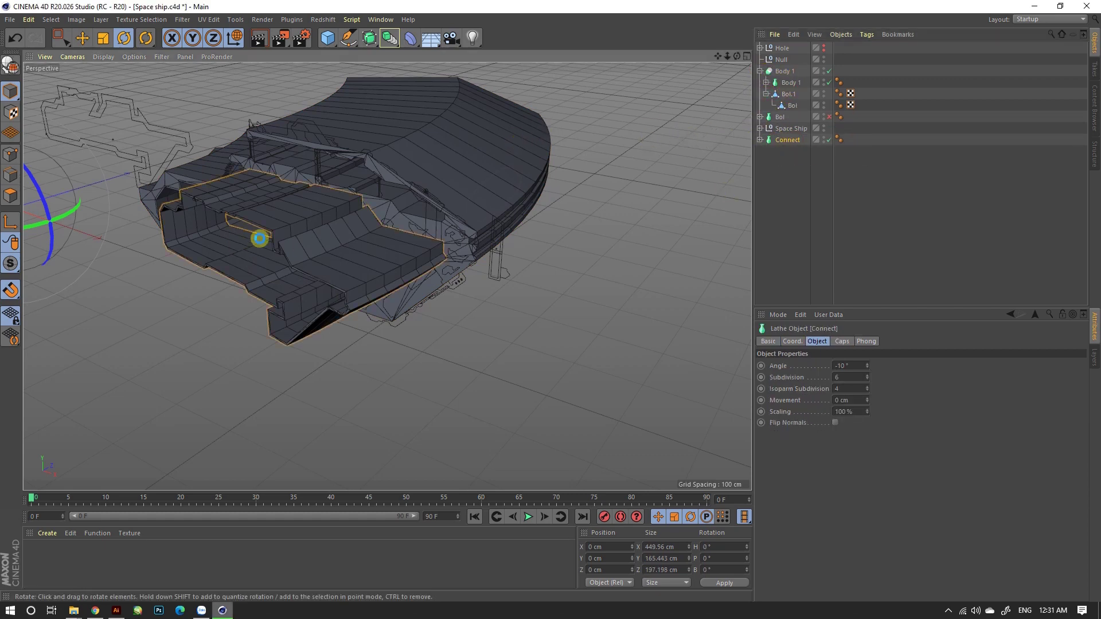
Move Path 163 out of the Space Ship group.
{"action": "scroll", "coordinate": [308, 220], "scroll_direction": "up", "scroll_amount": 2}
{"action": "scroll", "coordinate": [335, 314], "scroll_direction": "up", "scroll_amount": 2}
{"action": "left_click_drag", "start_coordinate": [335, 314], "coordinate": [470, 130], "text": "alt"}
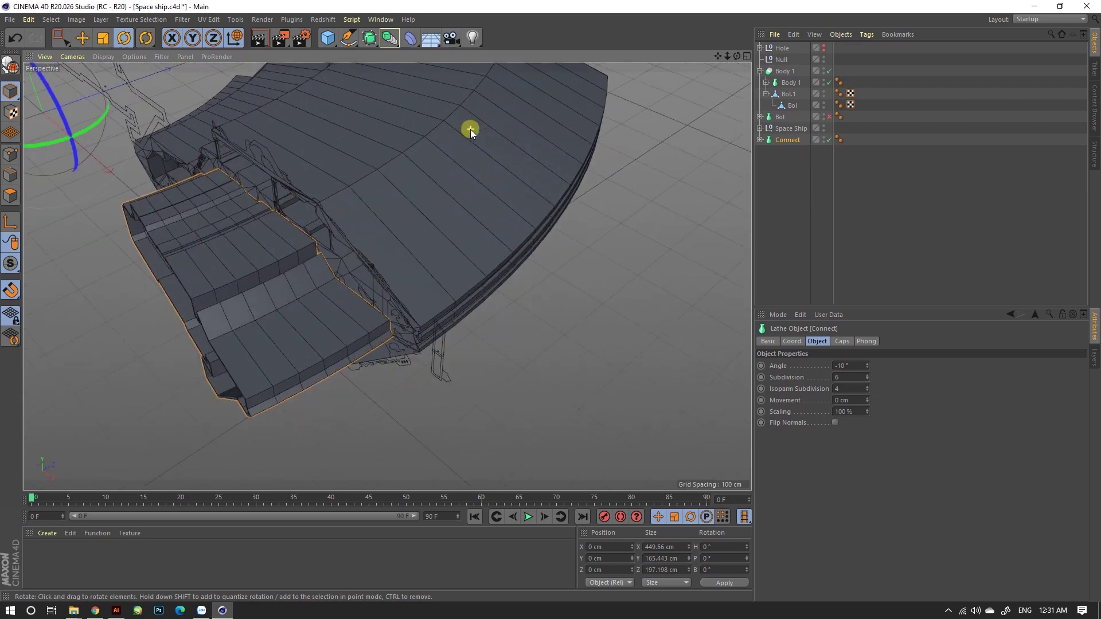
{"action": "mouse_move", "coordinate": [205, 114]}
{"action": "left_mouse_down", "text": "alt"}
{"action": "mouse_move", "coordinate": [397, 184]}
{"action": "mouse_move", "coordinate": [418, 203]}
{"action": "mouse_move", "coordinate": [355, 270]}
{"action": "left_mouse_up", "text": "alt"}
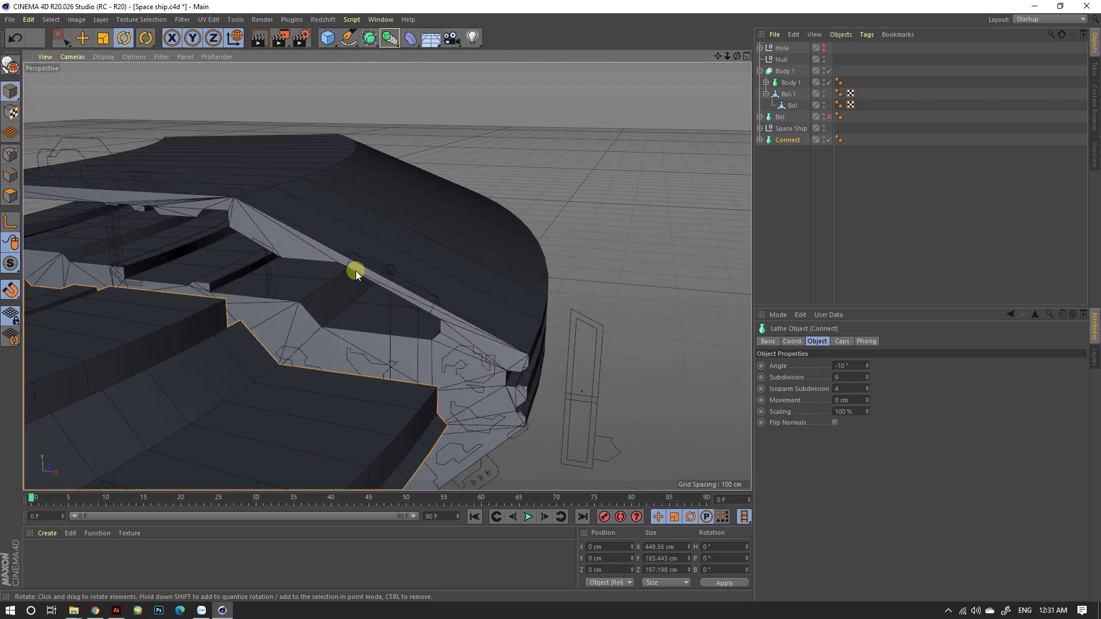
{"action": "left_click", "coordinate": [356, 277]}
{"action": "key", "text": "shift+g"}
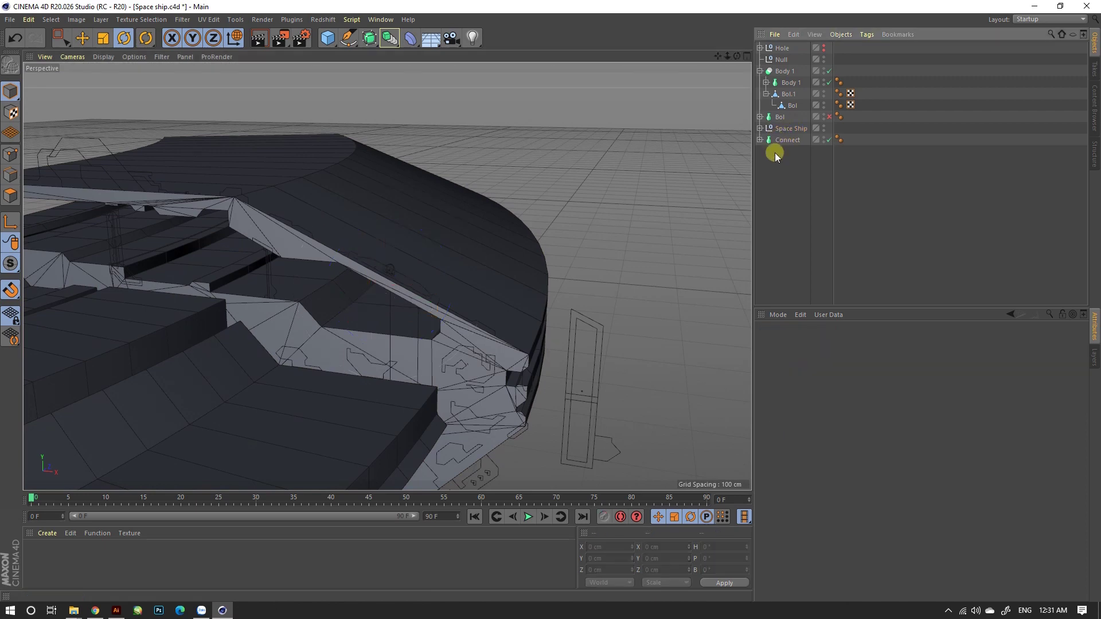
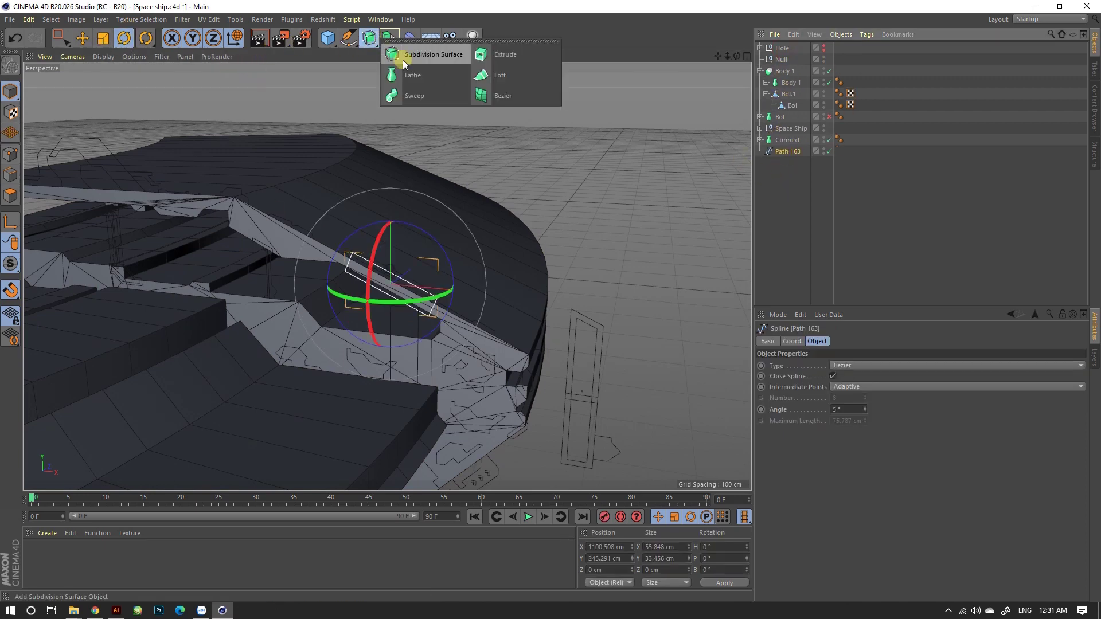
Add a Lathe with Path 163 as its child, set to a 10° angle and 6 subdivisions.
{"action": "left_click_drag", "start_coordinate": [376, 45], "coordinate": [453, 79]}
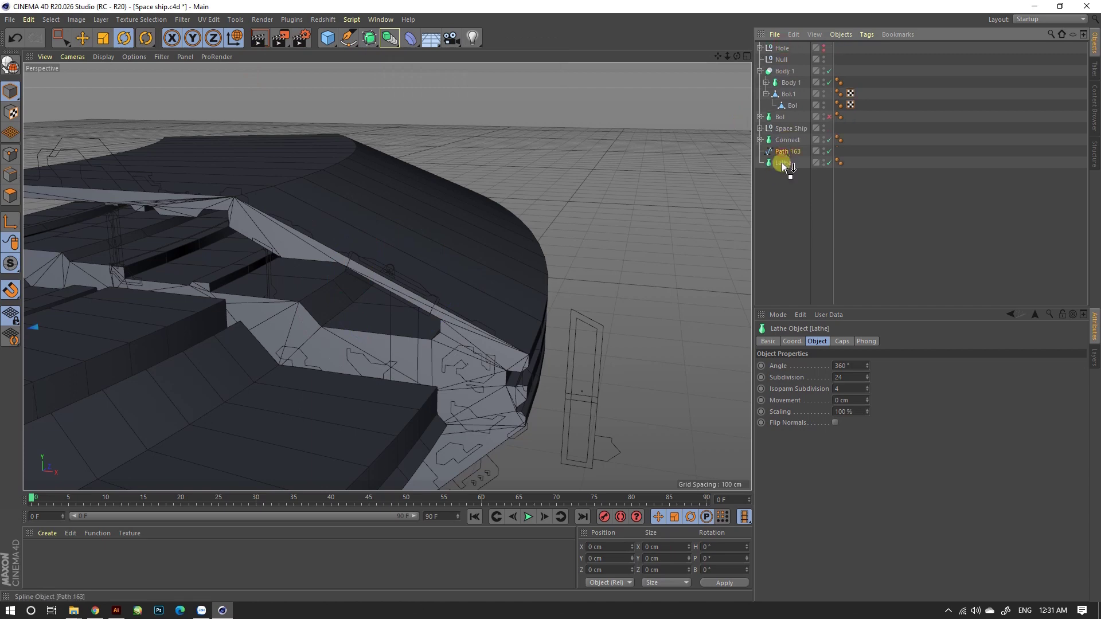
{"action": "left_click_drag", "start_coordinate": [783, 165], "coordinate": [783, 165]}
{"action": "left_click", "coordinate": [770, 374]}
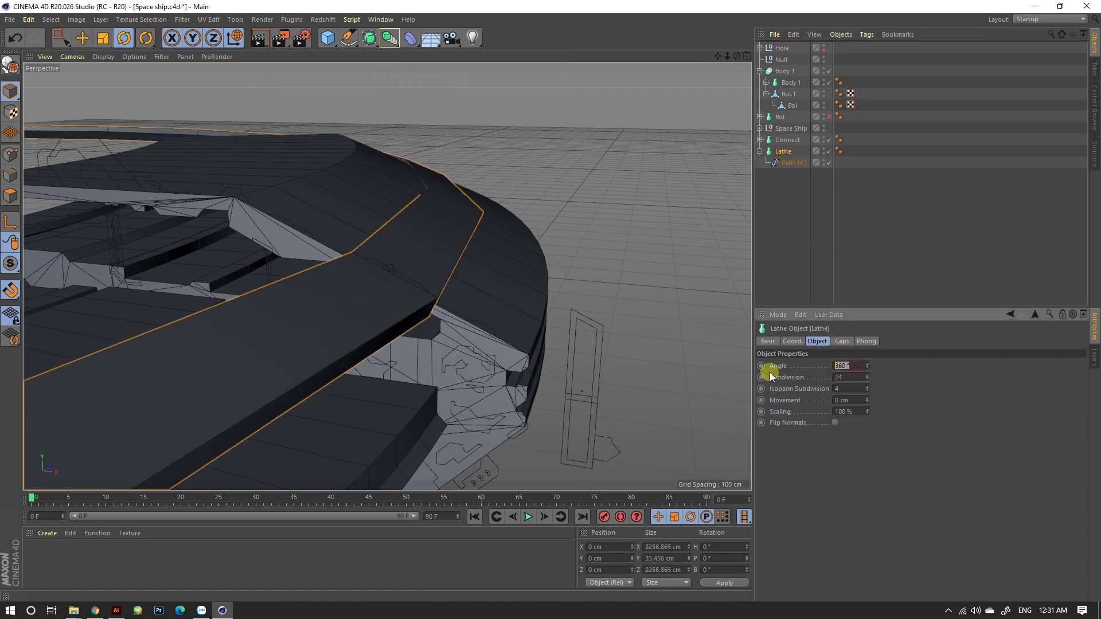
{"action": "type", "text": "10"}
{"action": "key", "text": "Tab"}
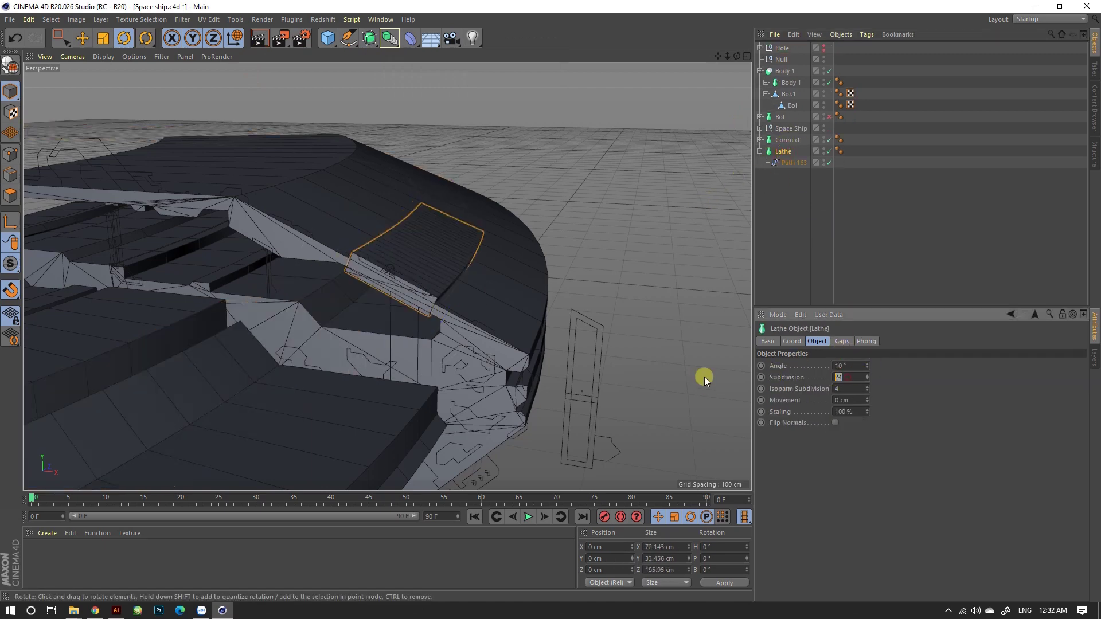
{"action": "type", "text": "6"}
{"action": "key", "text": "Return"}
{"action": "scroll", "coordinate": [707, 374], "scroll_direction": "down", "scroll_amount": 3}
Narrow the lathe angle to 7° and rotate the window patch into place on the deck.
{"action": "left_click_drag", "start_coordinate": [534, 255], "coordinate": [404, 295], "text": "alt"}
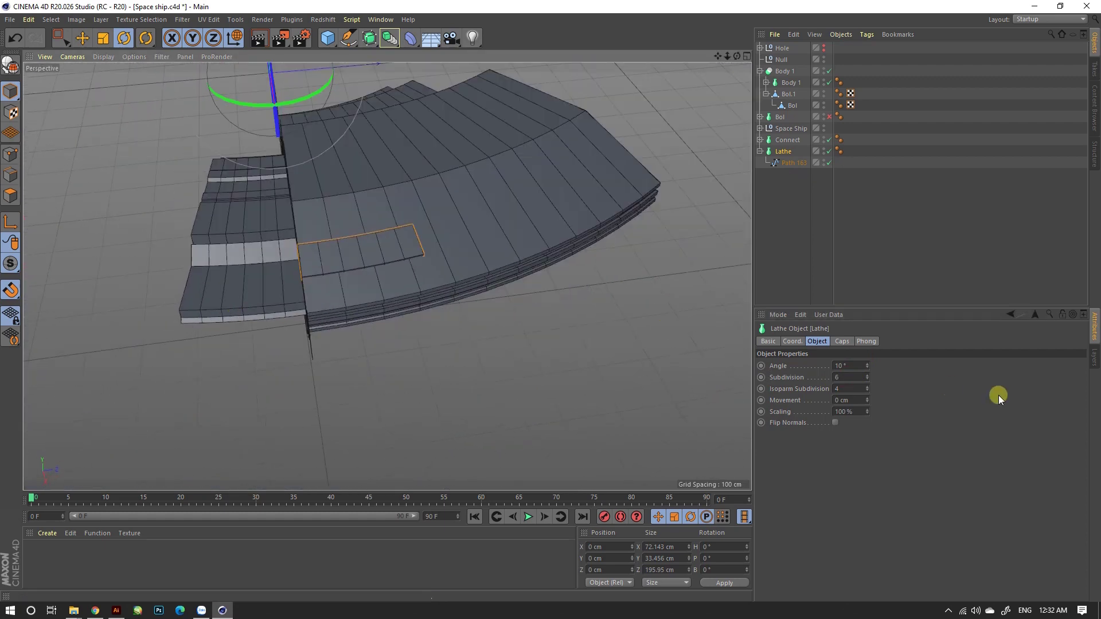
{"action": "left_click", "coordinate": [763, 379]}
{"action": "type", "text": "5"}
{"action": "key", "text": "Return"}
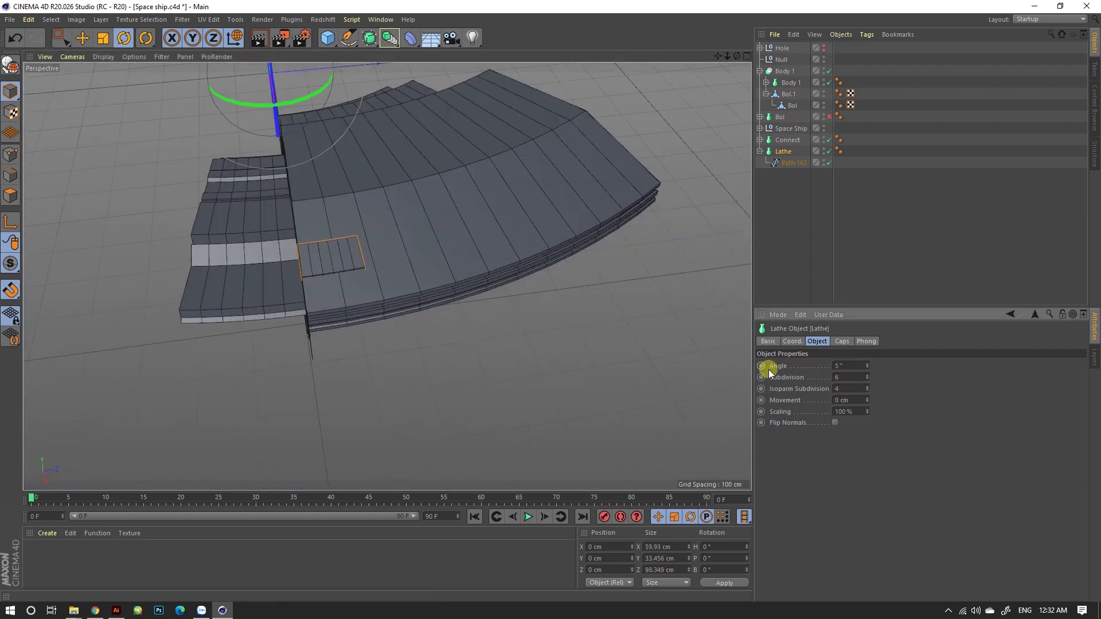
{"action": "type", "text": "7"}
{"action": "key", "text": "Return"}
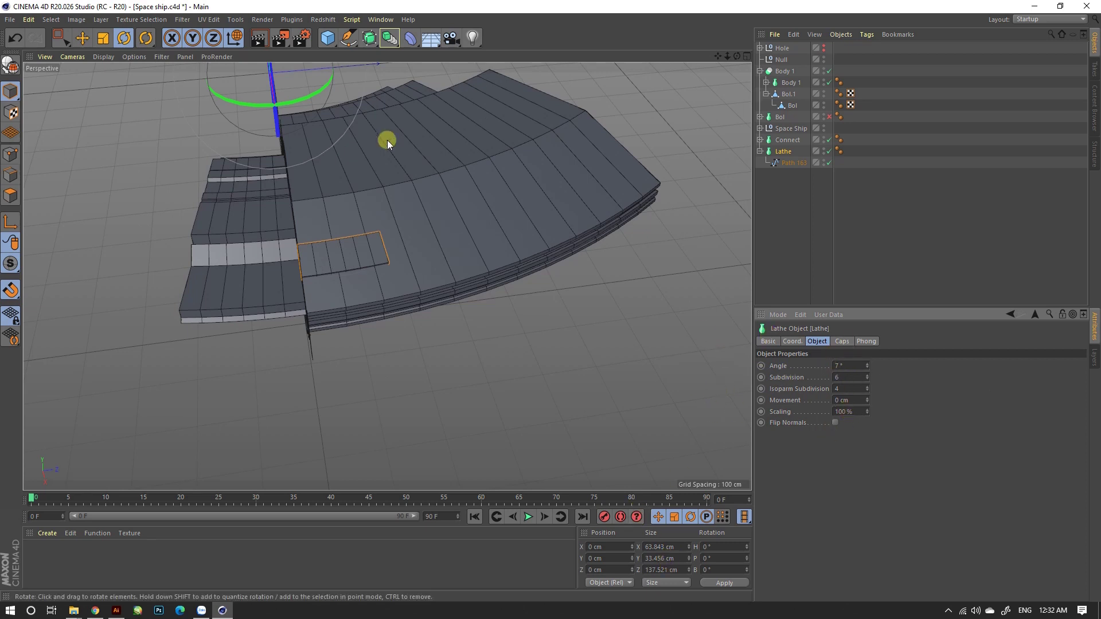
{"action": "left_click_drag", "start_coordinate": [314, 94], "coordinate": [267, 102]}
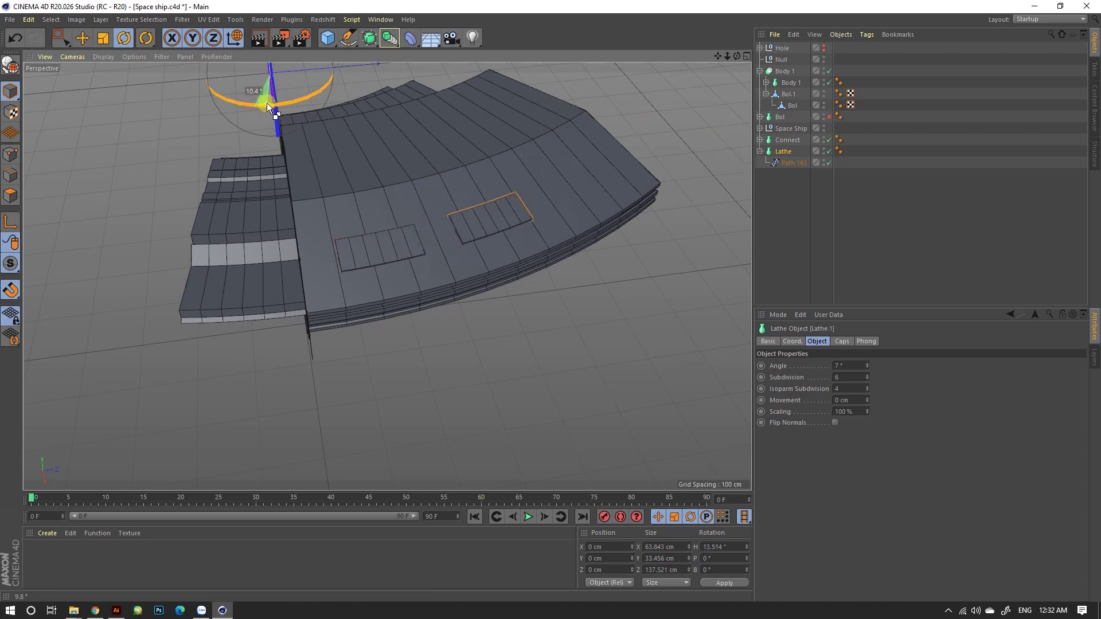
Make a rotated copy of the window patch further along the deck.
{"action": "left_click_drag", "start_coordinate": [375, 261], "coordinate": [602, 244], "text": "alt"}
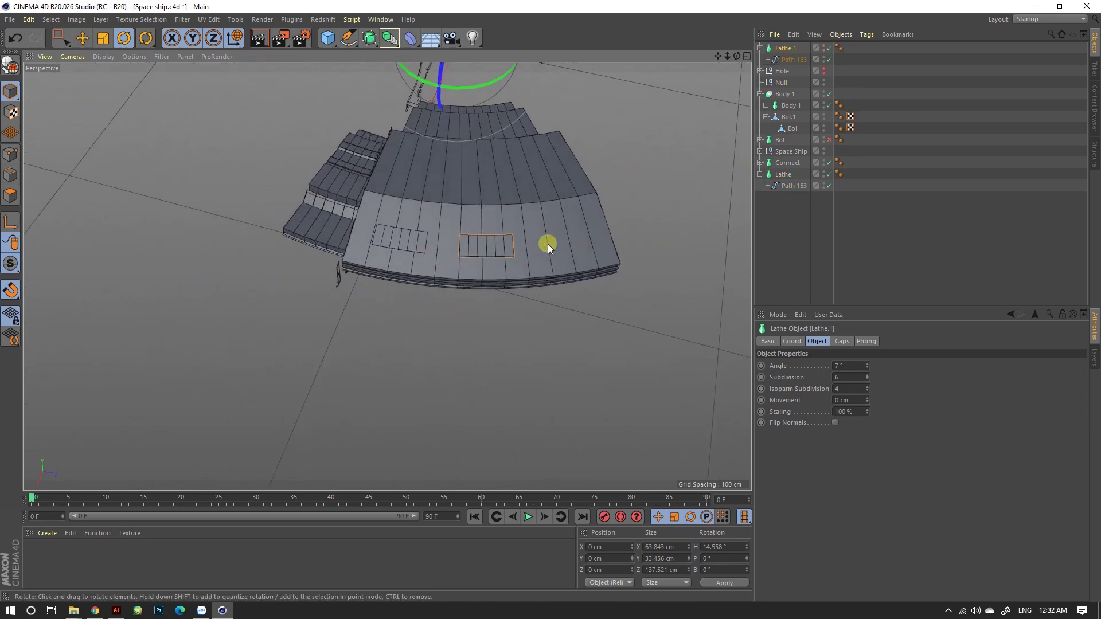
{"action": "left_click_drag", "start_coordinate": [427, 79], "coordinate": [435, 81], "text": "ctrl"}
{"action": "mouse_move", "coordinate": [435, 81]}
{"action": "left_mouse_down", "text": "alt"}
{"action": "mouse_move", "coordinate": [582, 225]}
{"action": "mouse_move", "coordinate": [484, 199]}
{"action": "mouse_move", "coordinate": [606, 205]}
{"action": "mouse_move", "coordinate": [508, 281]}
{"action": "mouse_move", "coordinate": [519, 252]}
{"action": "left_mouse_up", "text": "alt"}
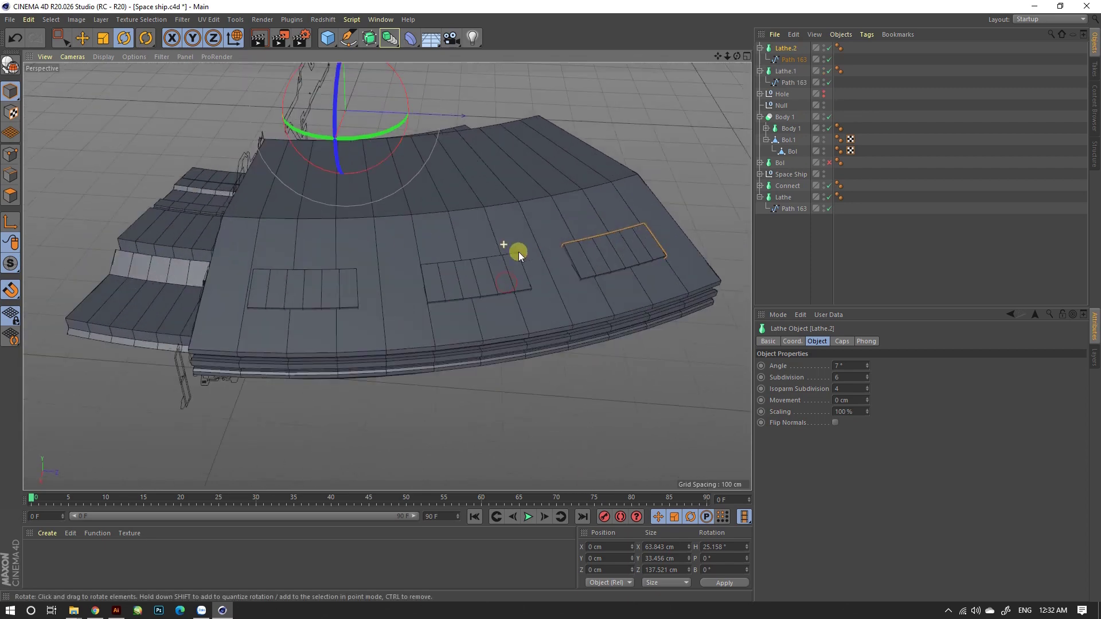
Set the original lathe patch's heading rotation to 2.8°.
{"action": "left_click", "coordinate": [783, 197]}
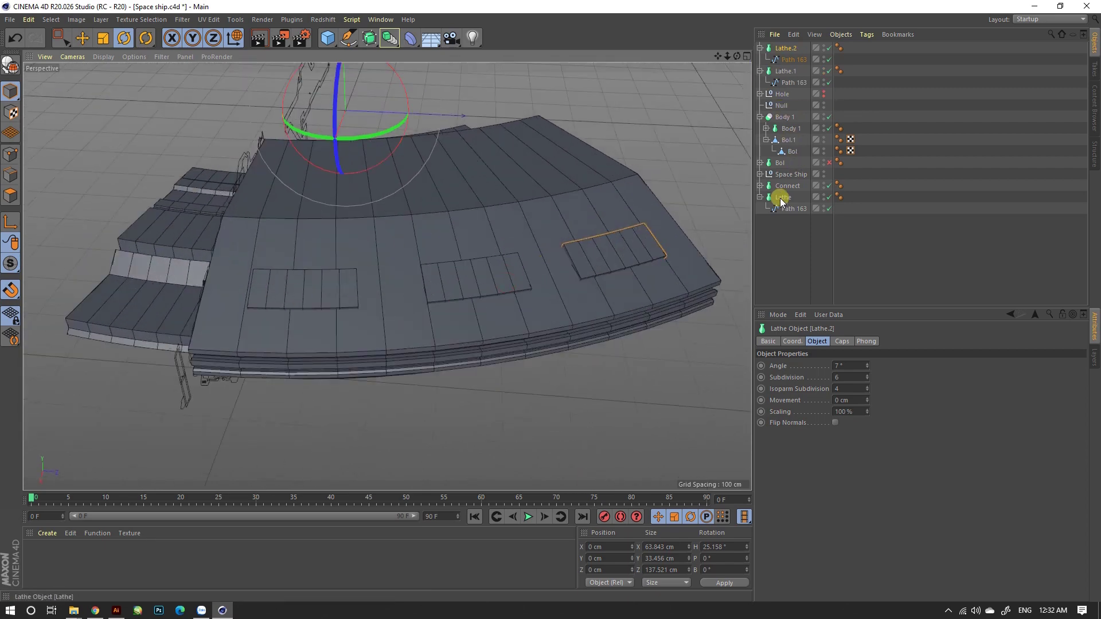
{"action": "left_click_drag", "start_coordinate": [383, 137], "coordinate": [421, 142], "text": "ctrl"}
{"action": "left_click_drag", "start_coordinate": [347, 140], "coordinate": [345, 140]}
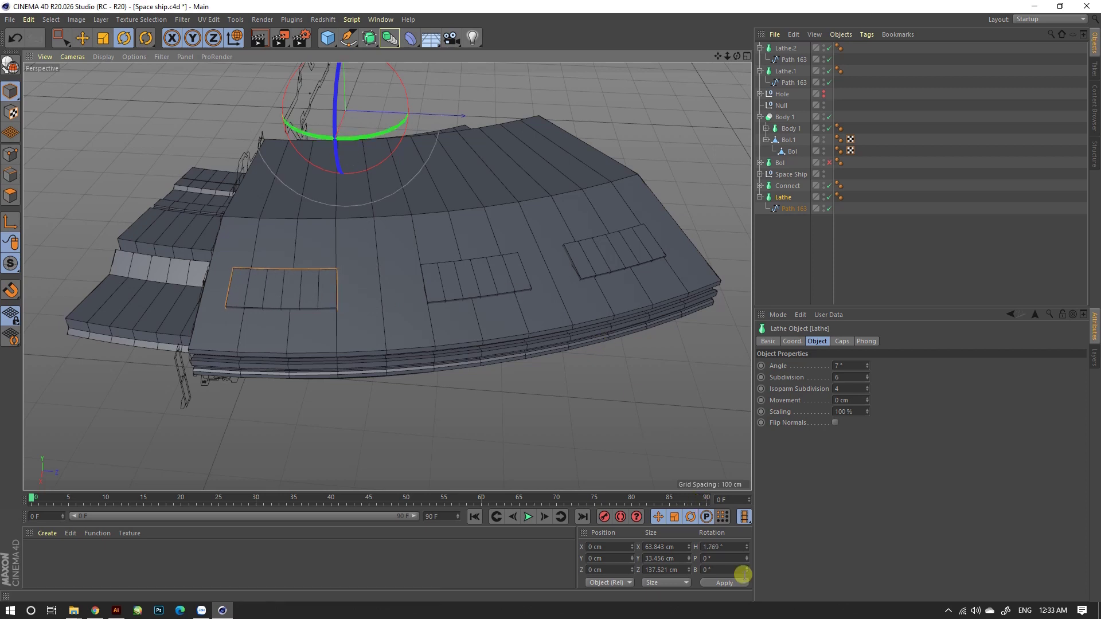
{"action": "left_click", "coordinate": [724, 546]}
{"action": "type", "text": "2"}
{"action": "key", "text": "Return"}
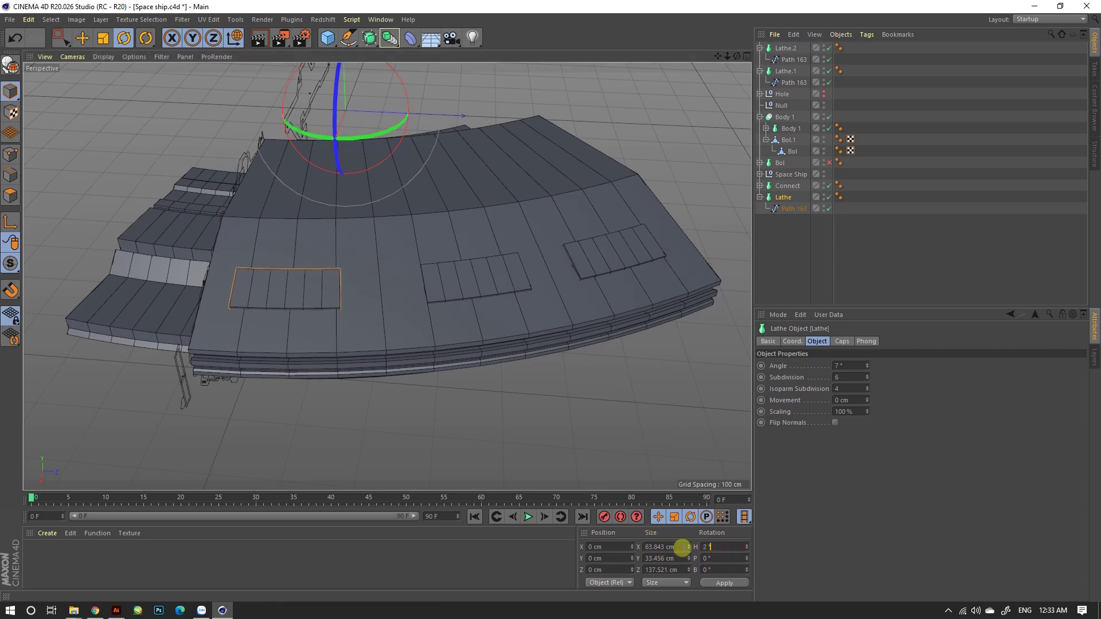
{"action": "type", "text": "3"}
{"action": "key", "text": "Return"}
{"action": "left_click", "coordinate": [727, 548]}
{"action": "type", "text": "2.8"}
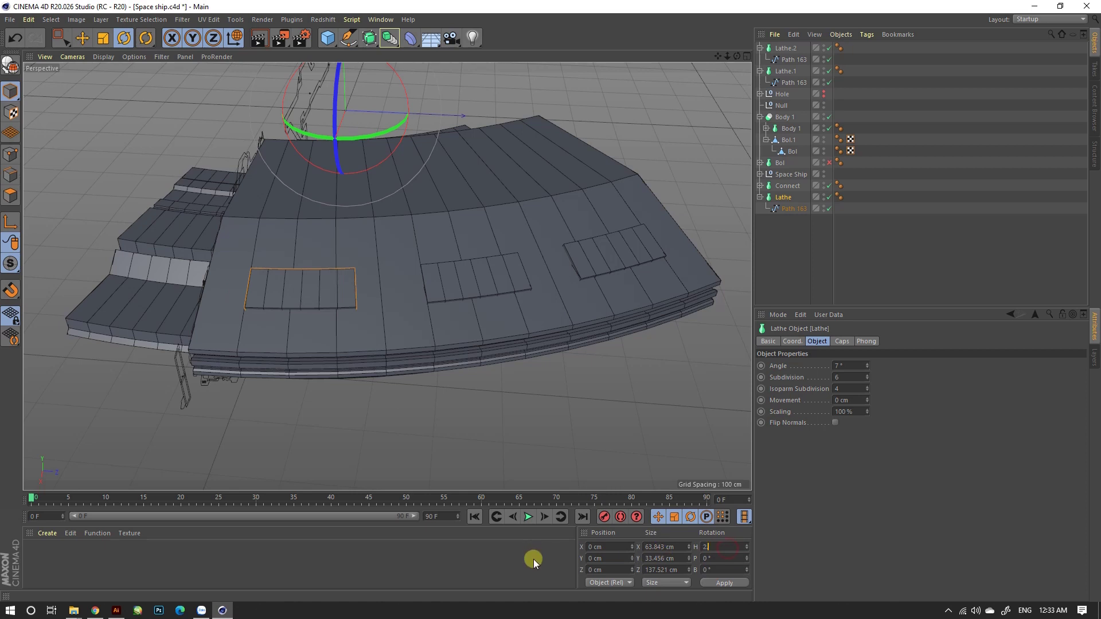
{"action": "key", "text": "Return"}
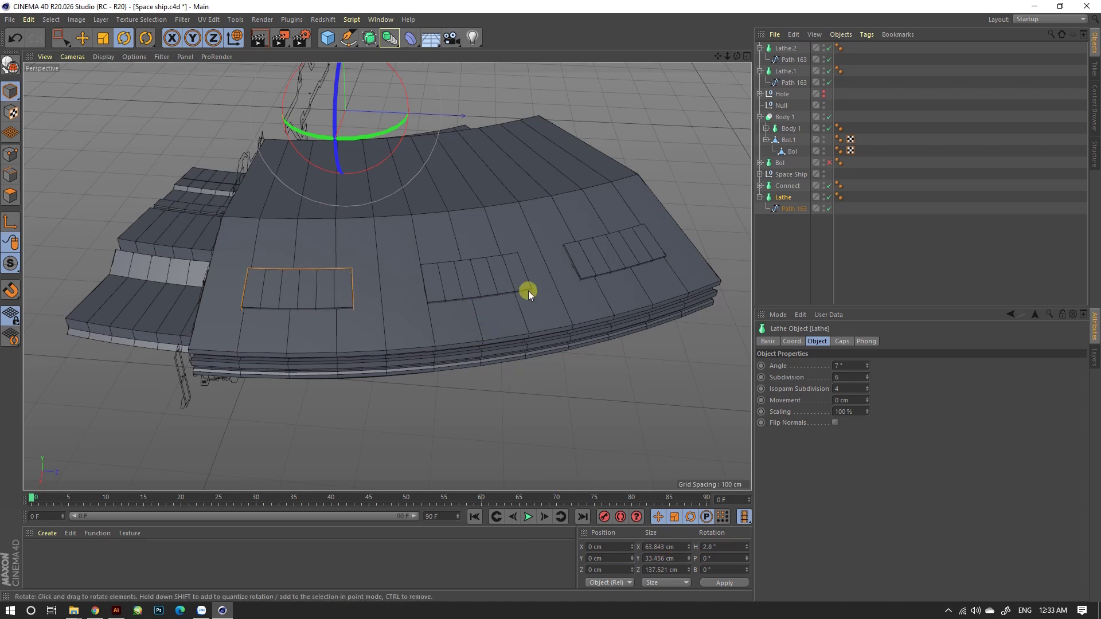
Set the middle window patch's heading rotation to 14°.
{"action": "left_click", "coordinate": [504, 275]}
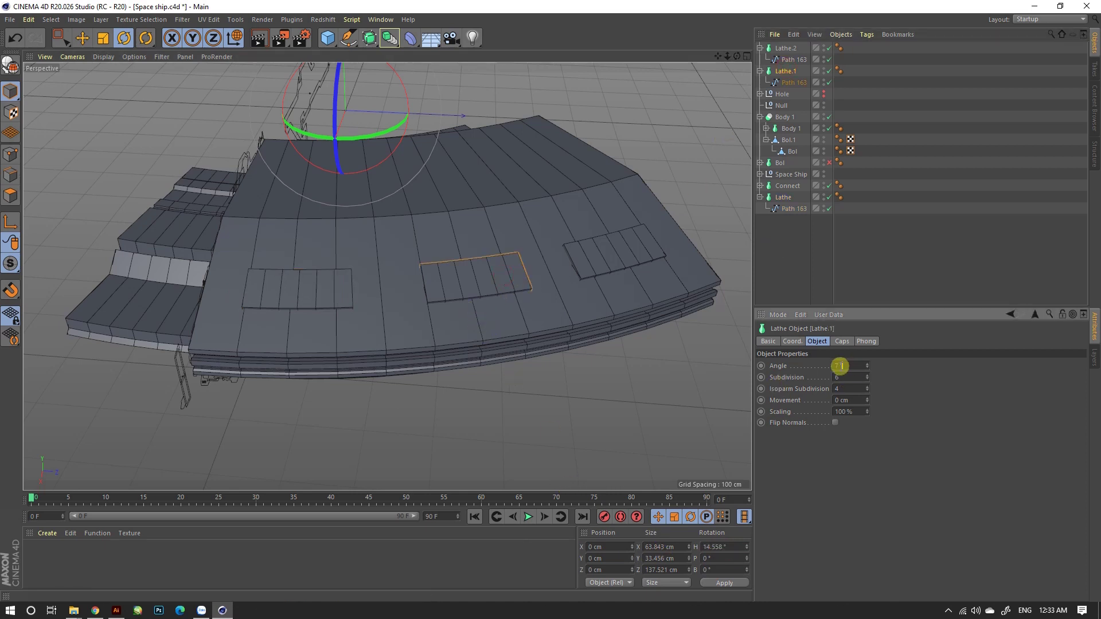
{"action": "left_click", "coordinate": [714, 546]}
{"action": "type", "text": "15"}
{"action": "key", "text": "Return"}
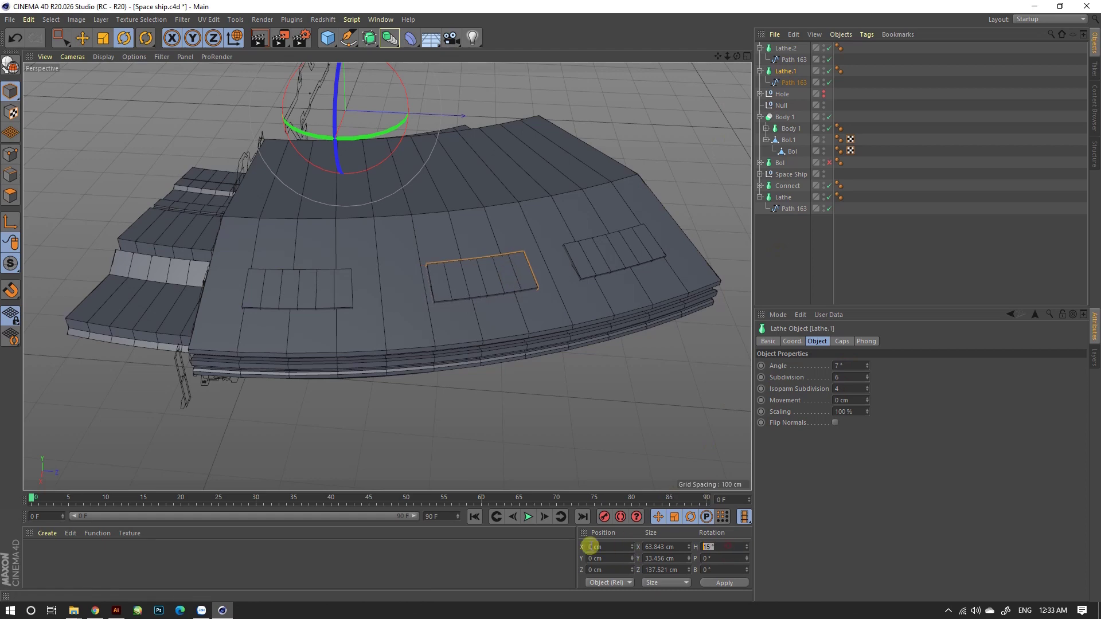
{"action": "type", "text": "14"}
{"action": "key", "text": "Return"}
Move Lathe.2 and Lathe.1 directly below Lathe in the Object Manager.
{"action": "mouse_move", "coordinate": [480, 399]}
{"action": "left_mouse_down", "text": "alt"}
{"action": "mouse_move", "coordinate": [424, 294]}
{"action": "mouse_move", "coordinate": [363, 372]}
{"action": "mouse_move", "coordinate": [494, 289]}
{"action": "mouse_move", "coordinate": [664, 210]}
{"action": "left_mouse_up", "text": "alt"}
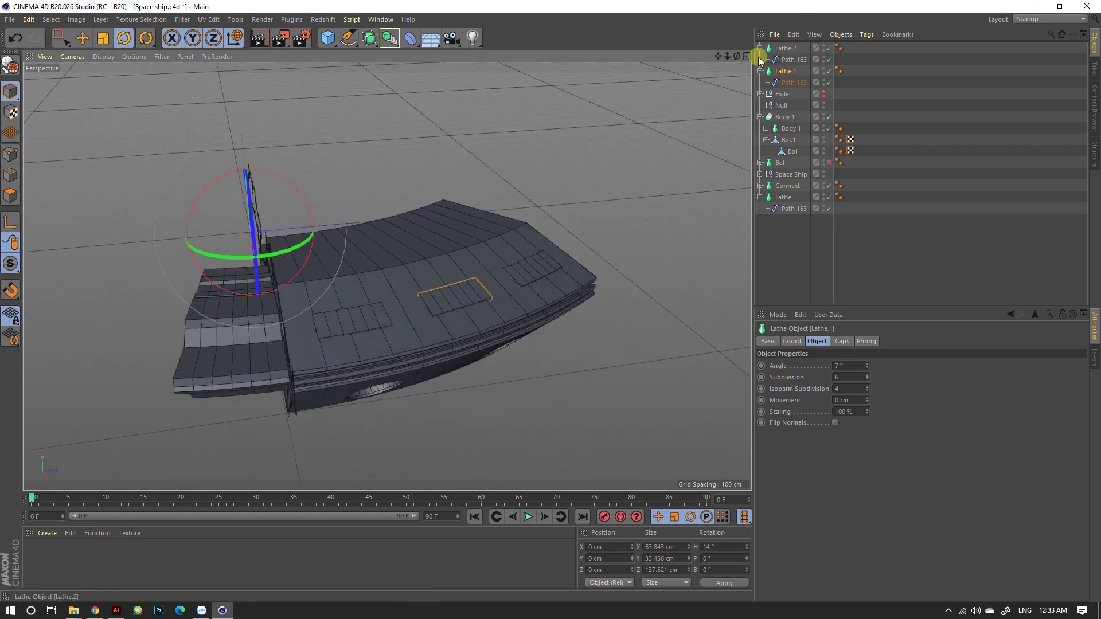
{"action": "left_click", "coordinate": [775, 48]}
{"action": "left_click", "coordinate": [779, 59], "text": "shift"}
{"action": "left_click_drag", "start_coordinate": [768, 49], "coordinate": [774, 179]}
Merge the three lathes into Lathe.3 with Connect Objects + Delete.
{"action": "left_click", "coordinate": [780, 152]}
{"action": "left_click", "coordinate": [785, 173], "text": "shift"}
{"action": "right_click", "coordinate": [783, 175]}
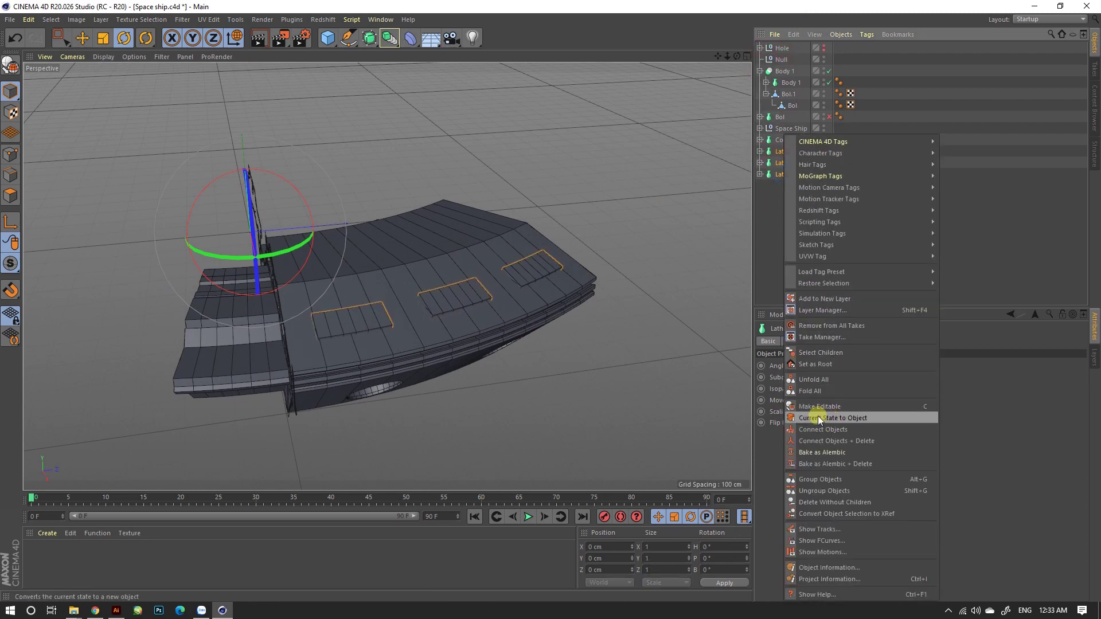
{"action": "left_click", "coordinate": [818, 440]}
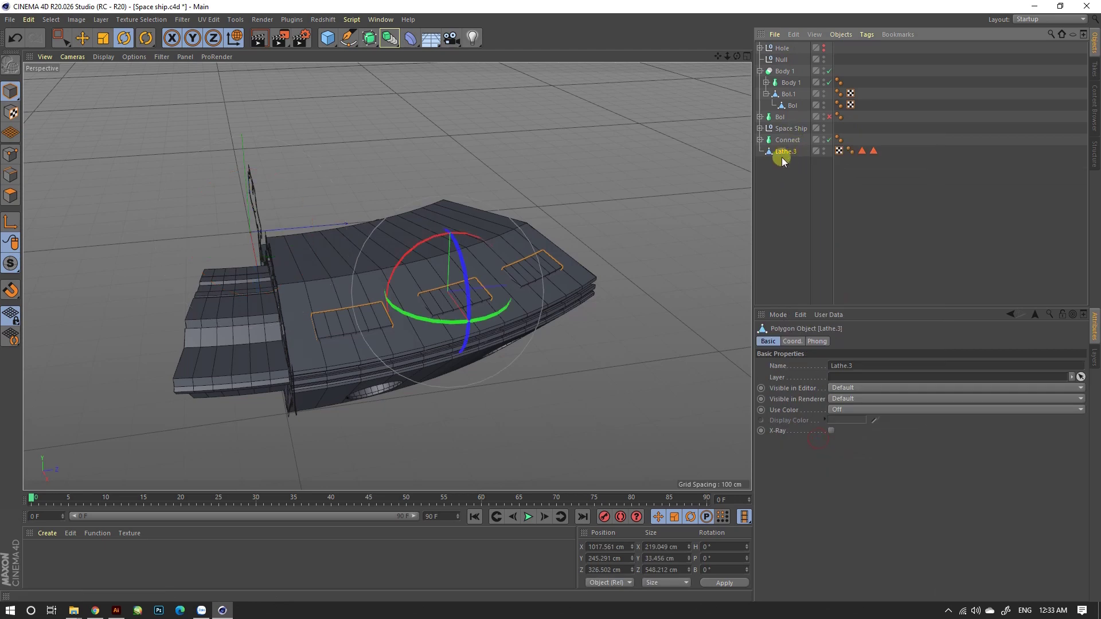
Nest Lathe.3 under the Bol boolean to cut the deck openings.
{"action": "mouse_move", "coordinate": [462, 274]}
{"action": "left_mouse_down", "text": "alt"}
{"action": "mouse_move", "coordinate": [418, 291]}
{"action": "mouse_move", "coordinate": [484, 236]}
{"action": "mouse_move", "coordinate": [446, 263]}
{"action": "left_mouse_up", "text": "alt"}
{"action": "mouse_move", "coordinate": [785, 151]}
{"action": "left_mouse_down"}
{"action": "mouse_move", "coordinate": [804, 121]}
{"action": "mouse_move", "coordinate": [786, 105]}
{"action": "left_mouse_up"}
{"action": "mouse_move", "coordinate": [344, 321]}
{"action": "left_mouse_down", "text": "alt"}
{"action": "mouse_move", "coordinate": [212, 372]}
{"action": "mouse_move", "coordinate": [168, 305]}
{"action": "mouse_move", "coordinate": [493, 286]}
{"action": "mouse_move", "coordinate": [399, 336]}
{"action": "mouse_move", "coordinate": [307, 291]}
{"action": "mouse_move", "coordinate": [531, 400]}
{"action": "mouse_move", "coordinate": [489, 407]}
{"action": "mouse_move", "coordinate": [486, 425]}
{"action": "mouse_move", "coordinate": [415, 288]}
{"action": "left_mouse_up", "text": "alt"}
{"action": "left_click", "coordinate": [494, 286]}
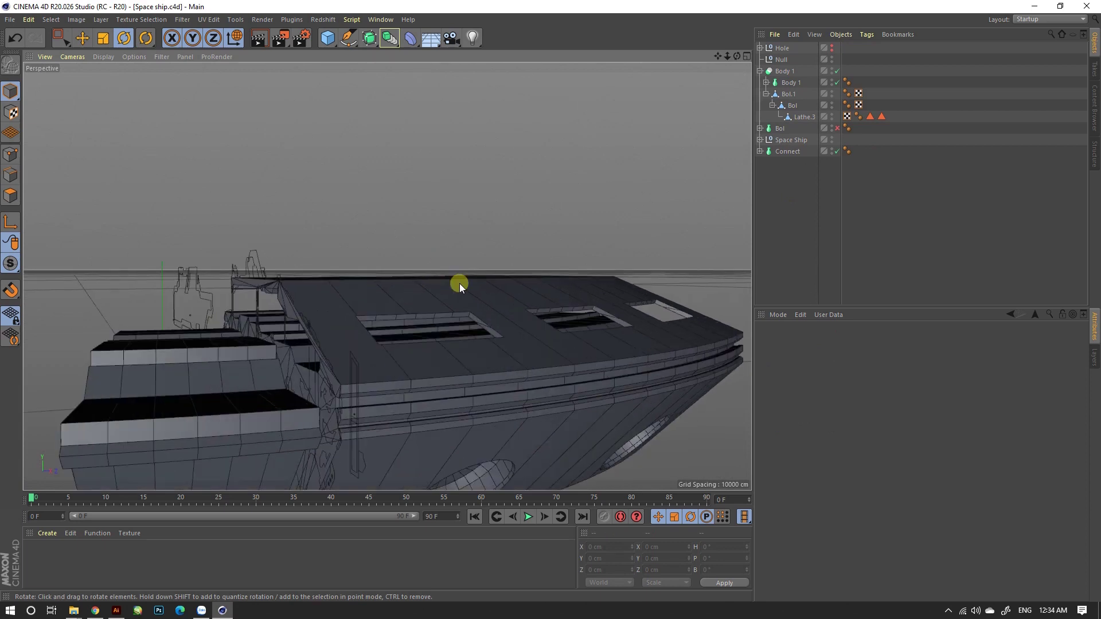
{"action": "left_click", "coordinate": [796, 116]}
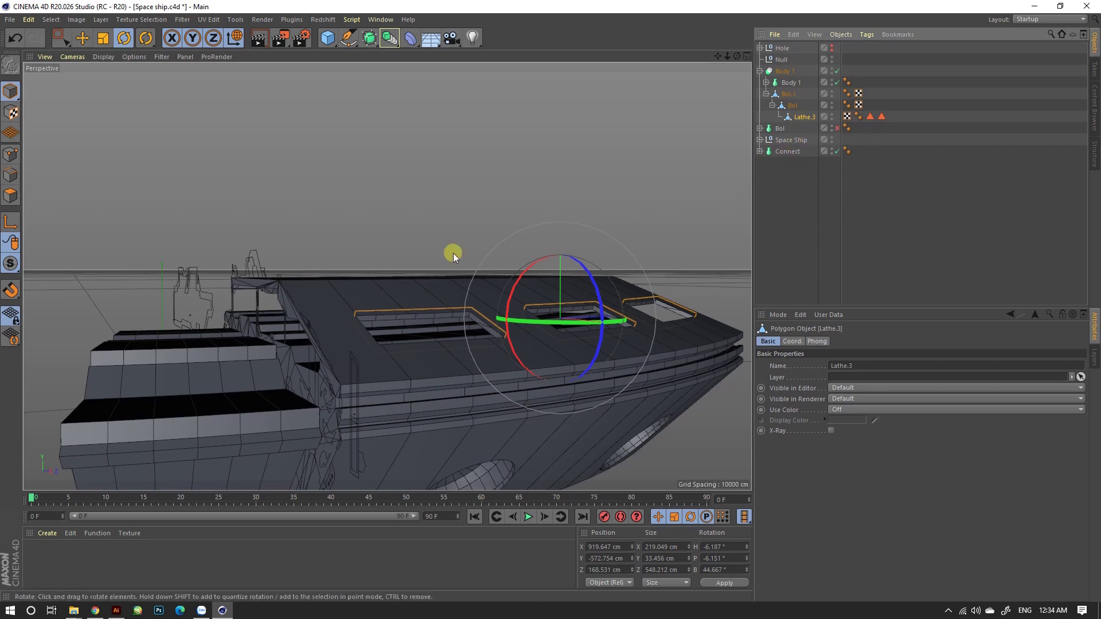
Delete the stray top-level copy of Lathe.3 while viewing the deck.
{"action": "mouse_move", "coordinate": [453, 253]}
{"action": "left_mouse_down", "text": "alt"}
{"action": "mouse_move", "coordinate": [403, 304]}
{"action": "mouse_move", "coordinate": [715, 226]}
{"action": "left_mouse_up", "text": "alt"}
{"action": "left_click_drag", "start_coordinate": [804, 116], "coordinate": [790, 213]}
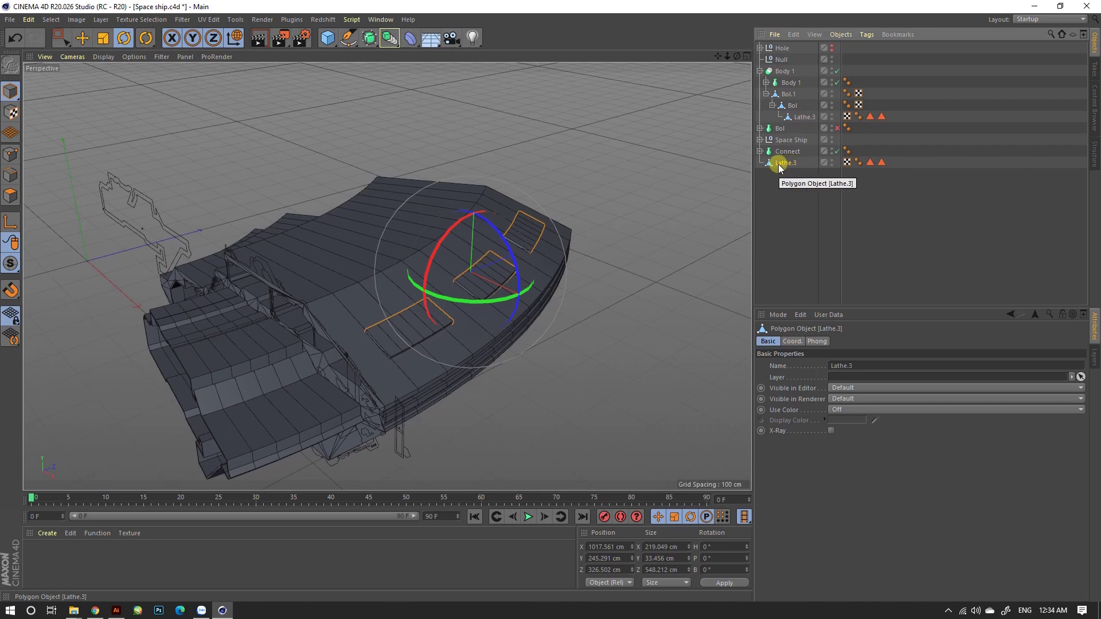
{"action": "mouse_move", "coordinate": [281, 369]}
{"action": "left_mouse_down", "text": "alt"}
{"action": "mouse_move", "coordinate": [446, 333]}
{"action": "mouse_move", "coordinate": [756, 149]}
{"action": "left_mouse_up", "text": "alt"}
{"action": "left_click_drag", "start_coordinate": [435, 200], "coordinate": [517, 268], "text": "alt"}
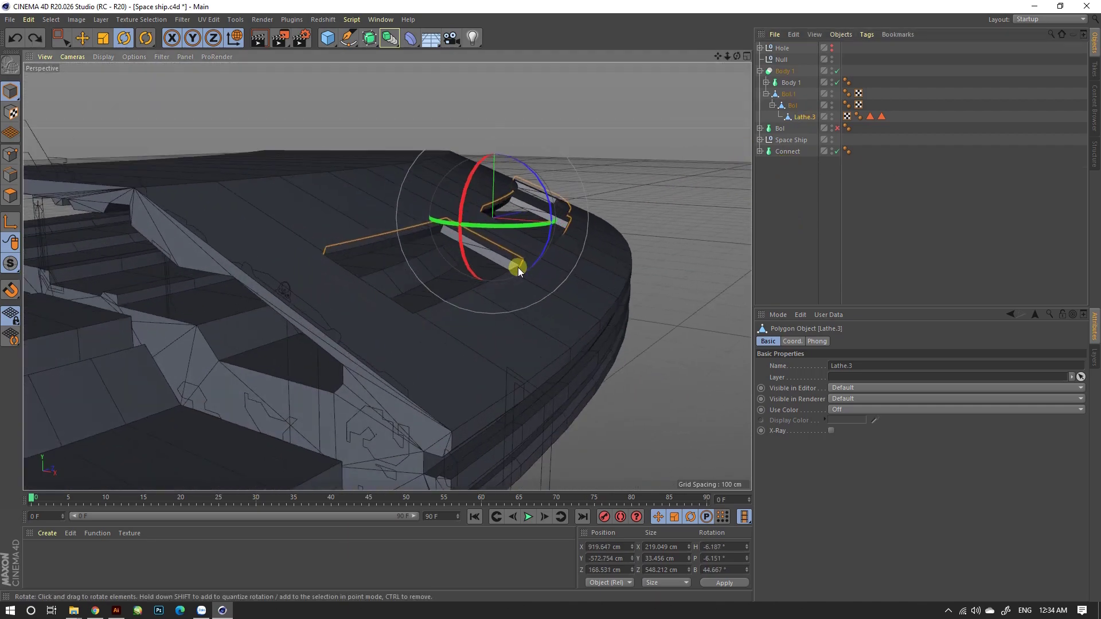
{"action": "key", "text": "Delete"}
{"action": "mouse_move", "coordinate": [534, 202]}
{"action": "left_mouse_down", "text": "alt"}
{"action": "mouse_move", "coordinate": [431, 237]}
{"action": "mouse_move", "coordinate": [233, 242]}
{"action": "mouse_move", "coordinate": [141, 283]}
{"action": "mouse_move", "coordinate": [404, 266]}
{"action": "mouse_move", "coordinate": [419, 179]}
{"action": "mouse_move", "coordinate": [351, 180]}
{"action": "mouse_move", "coordinate": [534, 218]}
{"action": "left_mouse_up", "text": "alt"}
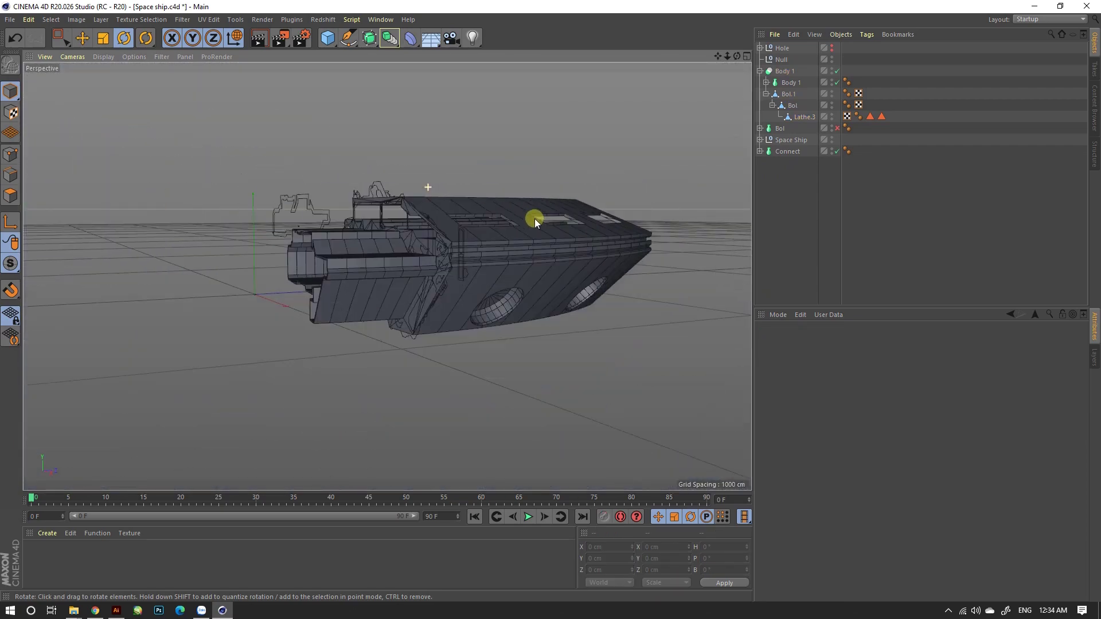
Render-preview the hull, inspect the openings from several angles, and select Body 1.
{"action": "left_click", "coordinate": [256, 39]}
{"action": "mouse_move", "coordinate": [507, 273]}
{"action": "left_mouse_down", "text": "alt"}
{"action": "mouse_move", "coordinate": [411, 221]}
{"action": "mouse_move", "coordinate": [521, 287]}
{"action": "mouse_move", "coordinate": [484, 257]}
{"action": "mouse_move", "coordinate": [455, 313]}
{"action": "mouse_move", "coordinate": [478, 329]}
{"action": "mouse_move", "coordinate": [523, 250]}
{"action": "mouse_move", "coordinate": [521, 221]}
{"action": "mouse_move", "coordinate": [275, 295]}
{"action": "mouse_move", "coordinate": [329, 332]}
{"action": "mouse_move", "coordinate": [301, 175]}
{"action": "left_mouse_up", "text": "alt"}
{"action": "left_click", "coordinate": [296, 224]}
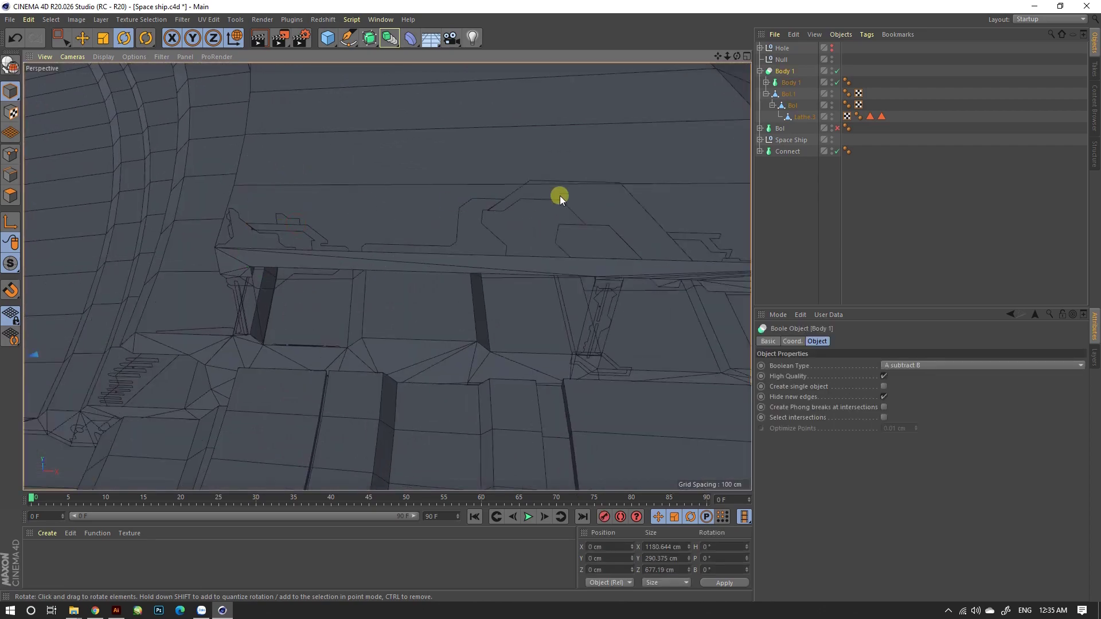
{"action": "left_click_drag", "start_coordinate": [431, 223], "coordinate": [692, 152], "text": "alt"}
{"action": "left_click", "coordinate": [691, 153]}
{"action": "left_click_drag", "start_coordinate": [634, 273], "coordinate": [521, 213], "text": "alt"}
{"action": "left_click", "coordinate": [510, 197]}
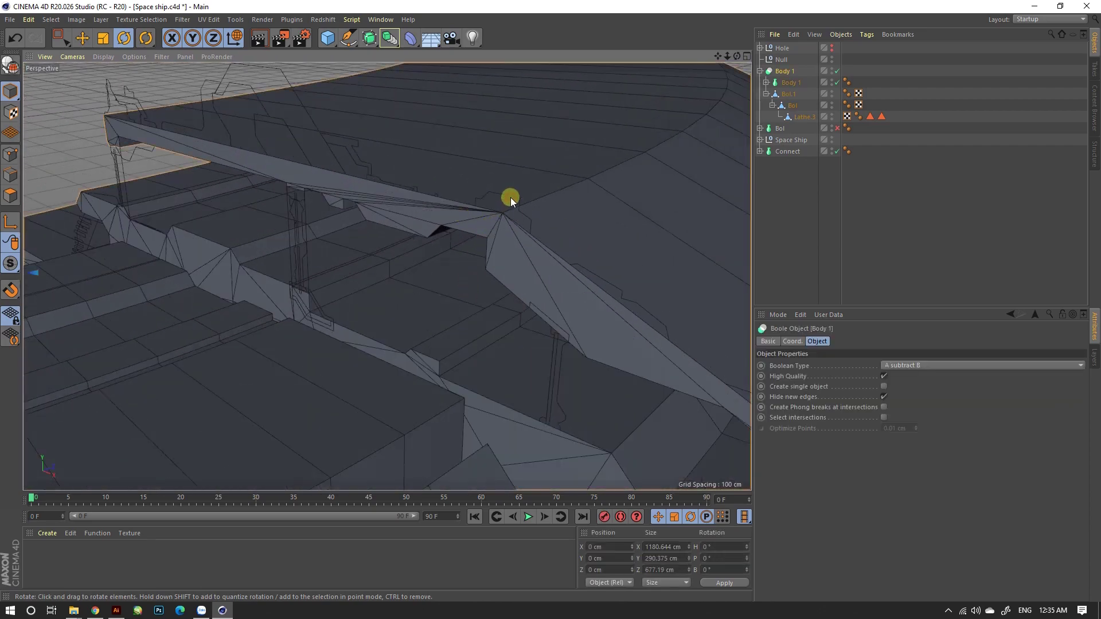
{"action": "left_click", "coordinate": [509, 193]}
Fold the Body 1 hierarchy, frame the hull, and reselect the Body 1 boolean.
{"action": "left_click", "coordinate": [759, 71]}
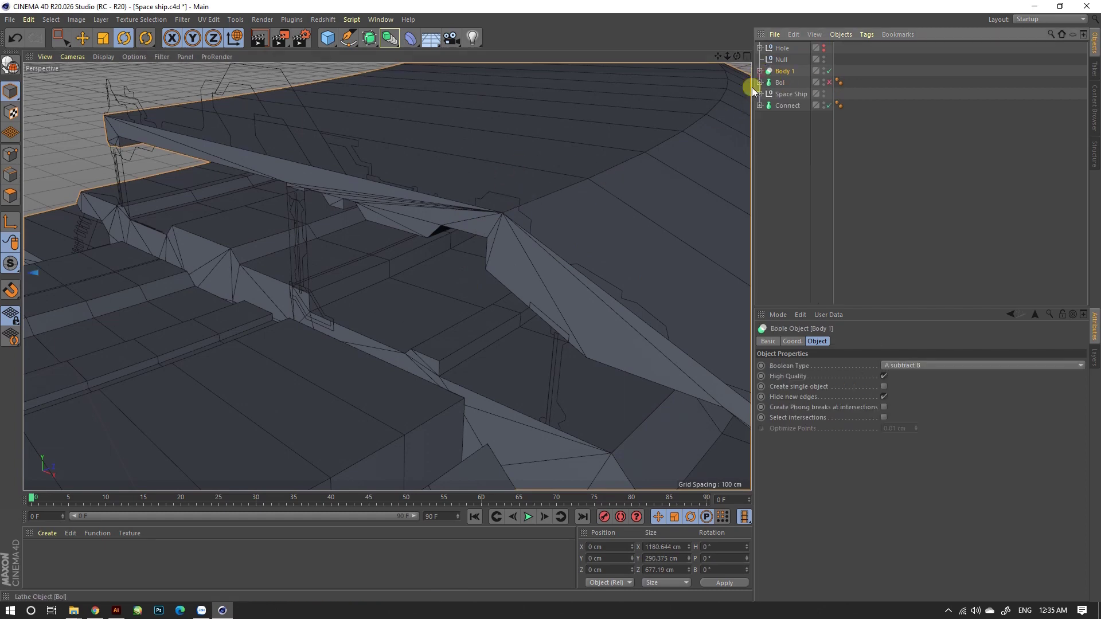
{"action": "key", "text": "o"}
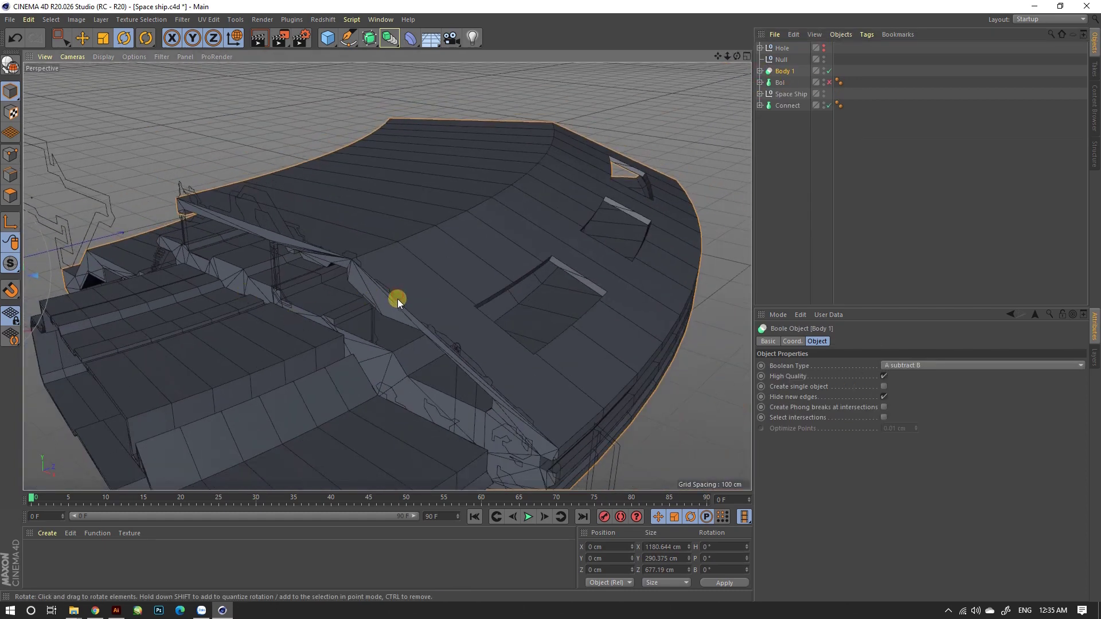
{"action": "left_click", "coordinate": [789, 95]}
{"action": "left_click", "coordinate": [394, 293]}
{"action": "left_click_drag", "start_coordinate": [394, 294], "coordinate": [339, 239], "text": "alt"}
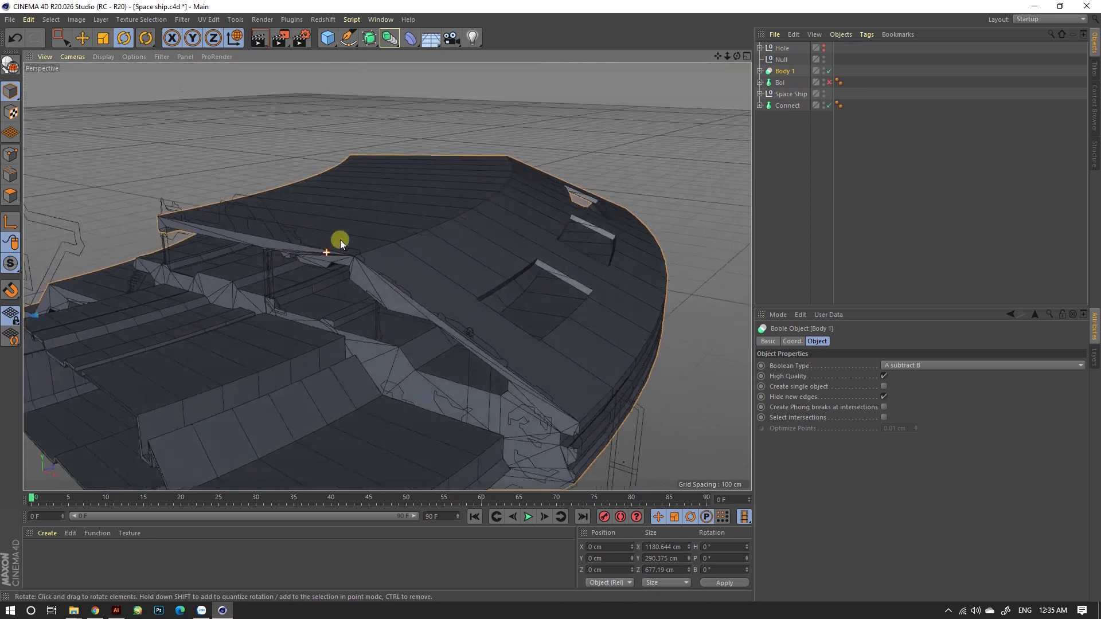
{"action": "key", "text": "e"}
{"action": "left_click", "coordinate": [415, 289]}
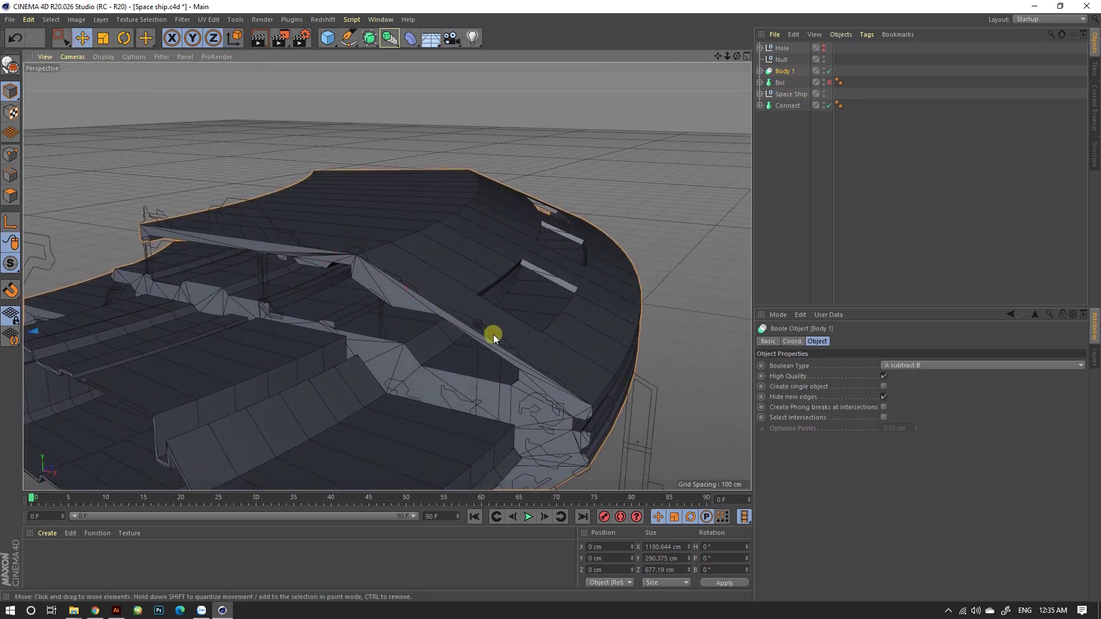
{"action": "scroll", "coordinate": [494, 335], "scroll_direction": "up", "scroll_amount": 3}
{"action": "scroll", "coordinate": [510, 346], "scroll_direction": "up", "scroll_amount": 3}
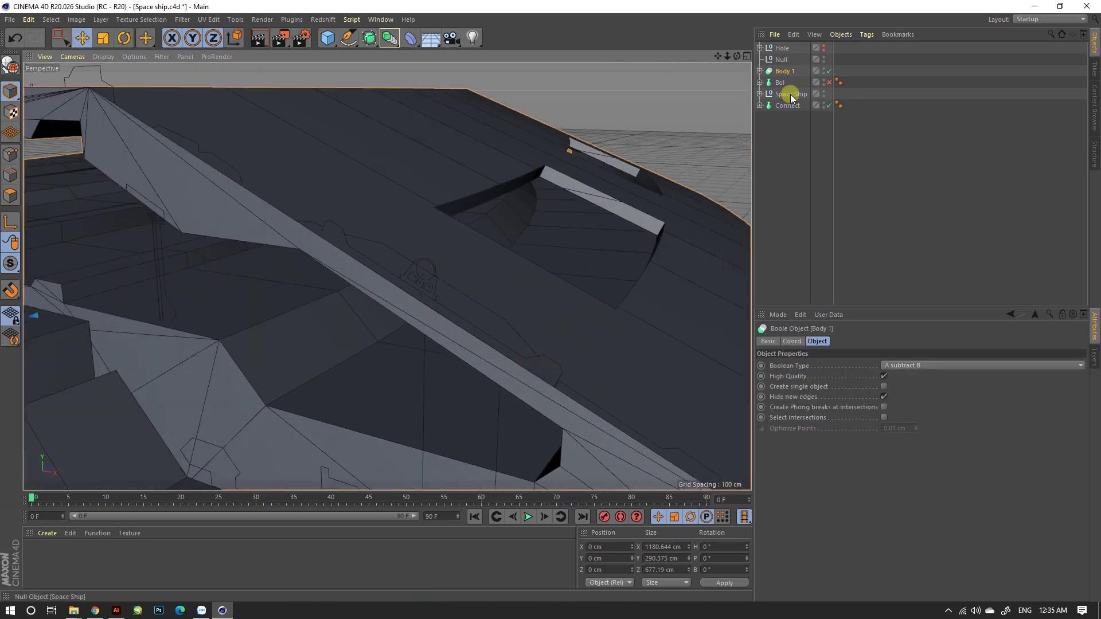
Toggle the Body 1 boolean off and back on to inspect its parts.
{"action": "left_click", "coordinate": [829, 70]}
{"action": "scroll", "coordinate": [435, 240], "scroll_direction": "down", "scroll_amount": 4}
{"action": "scroll", "coordinate": [435, 240], "scroll_direction": "down", "scroll_amount": 2}
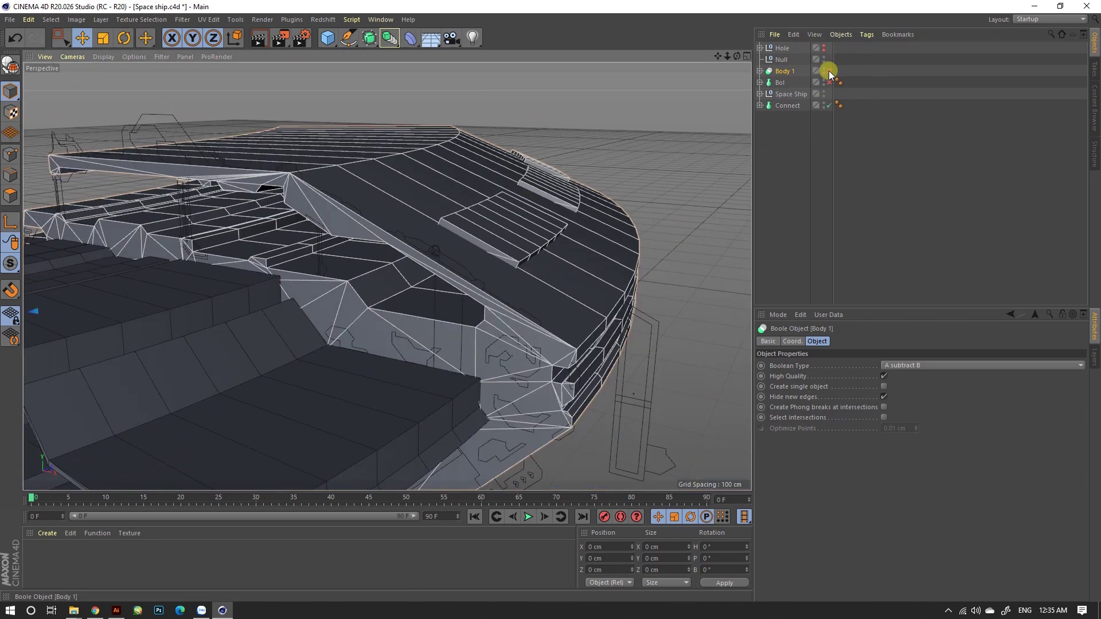
{"action": "left_click", "coordinate": [828, 70]}
{"action": "left_click", "coordinate": [790, 81]}
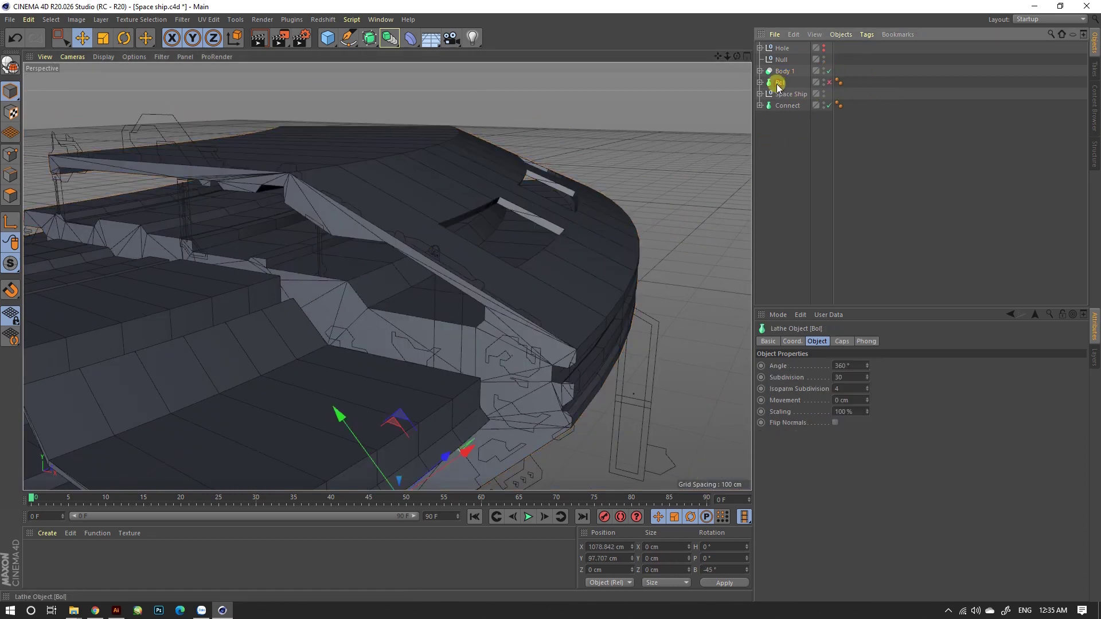
{"action": "left_click", "coordinate": [481, 287]}
Expand the Space Ship group and select the Path 29 rail profile at the top level.
{"action": "left_click", "coordinate": [759, 93]}
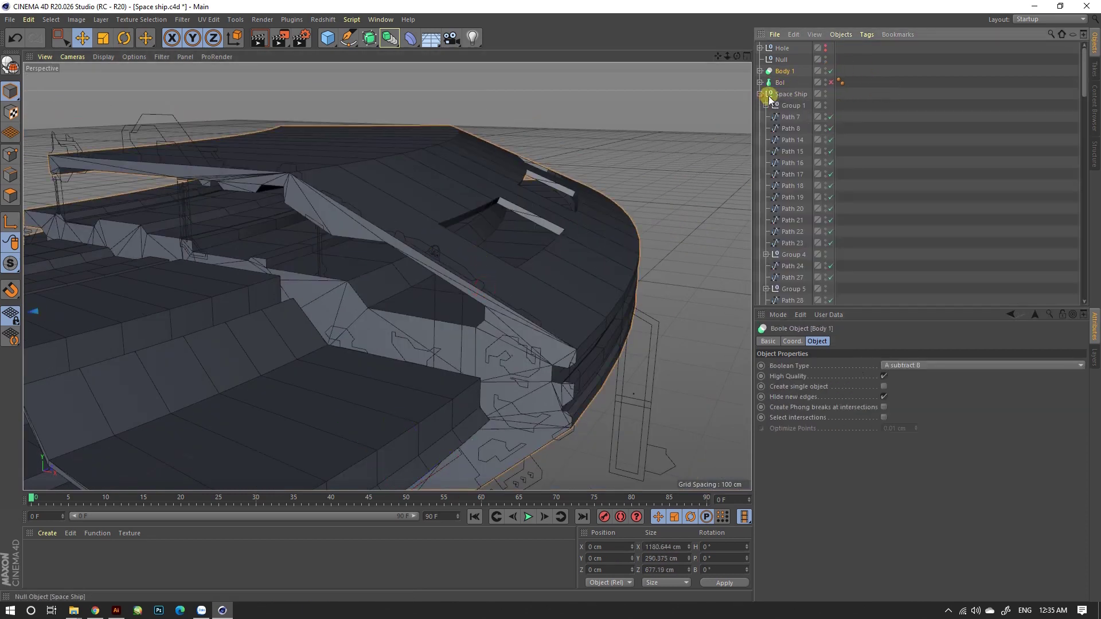
{"action": "left_click", "coordinate": [791, 104]}
{"action": "left_click", "coordinate": [469, 274]}
{"action": "scroll", "coordinate": [470, 274], "scroll_direction": "up", "scroll_amount": 3}
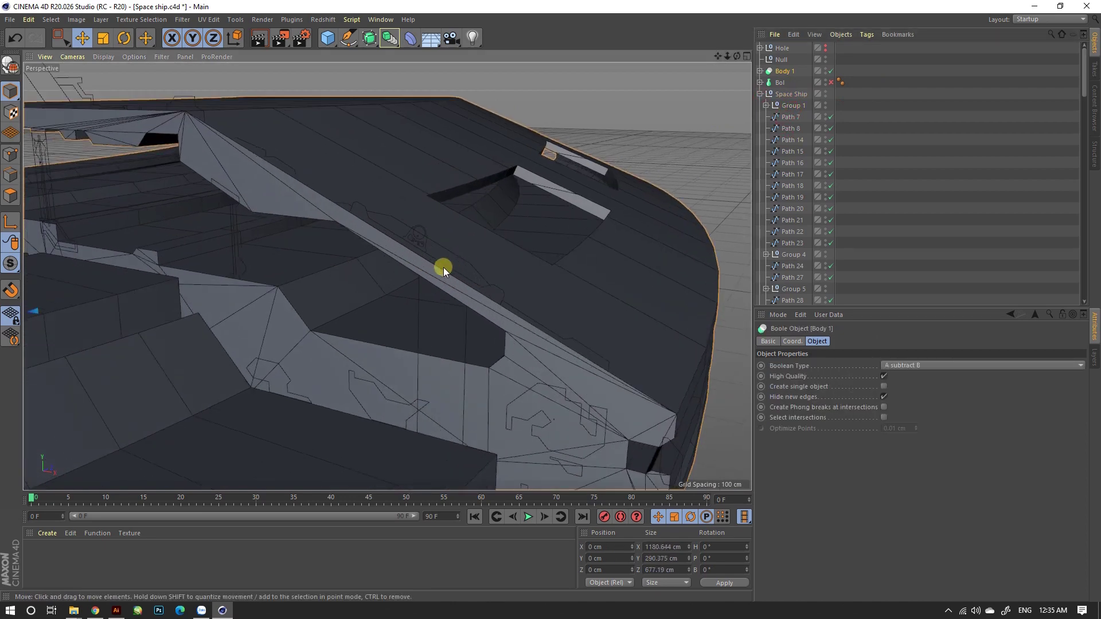
{"action": "left_click_drag", "start_coordinate": [443, 267], "coordinate": [463, 256], "text": "alt"}
{"action": "left_click", "coordinate": [500, 275]}
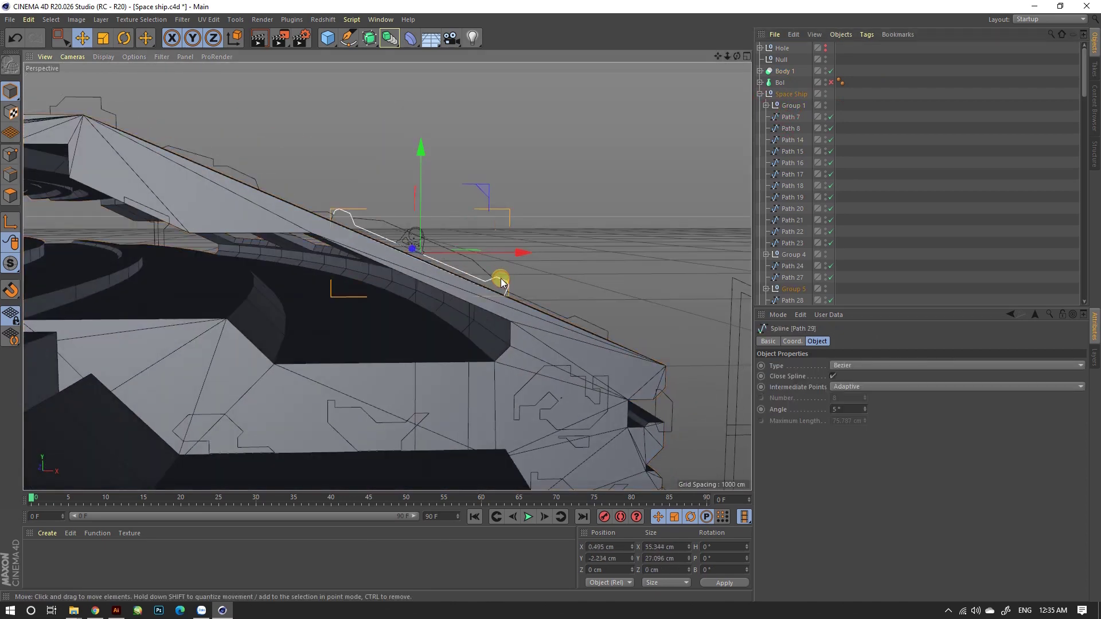
{"action": "left_click", "coordinate": [781, 271]}
{"action": "left_click", "coordinate": [781, 74]}
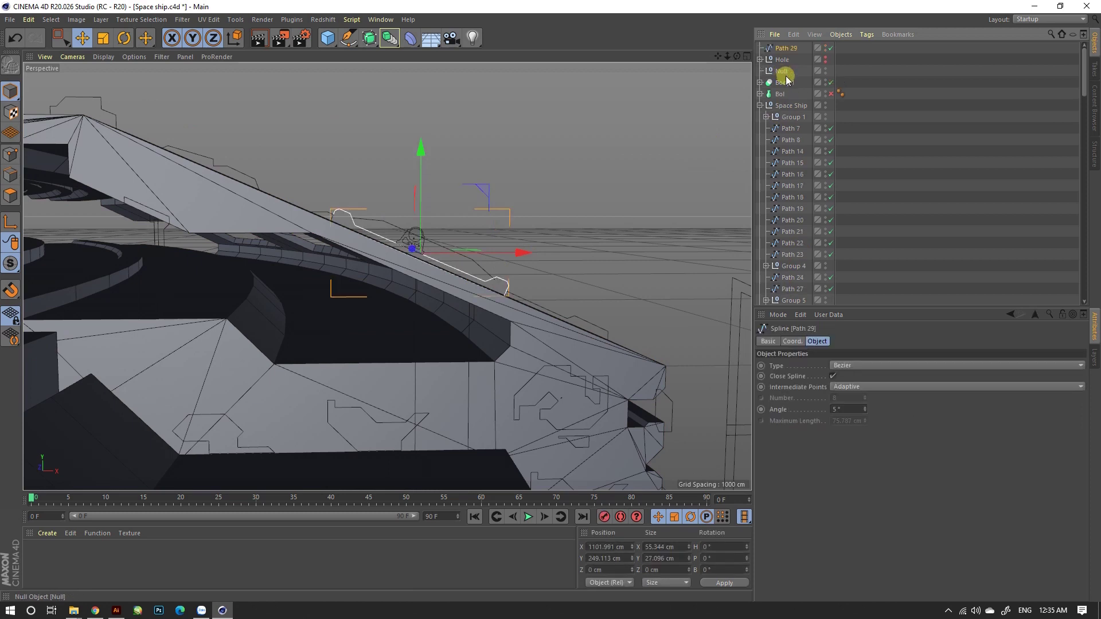
Lathe Path 29 with a 0.2° angle and 1 subdivision to form a thin rail.
{"action": "left_click", "coordinate": [371, 43]}
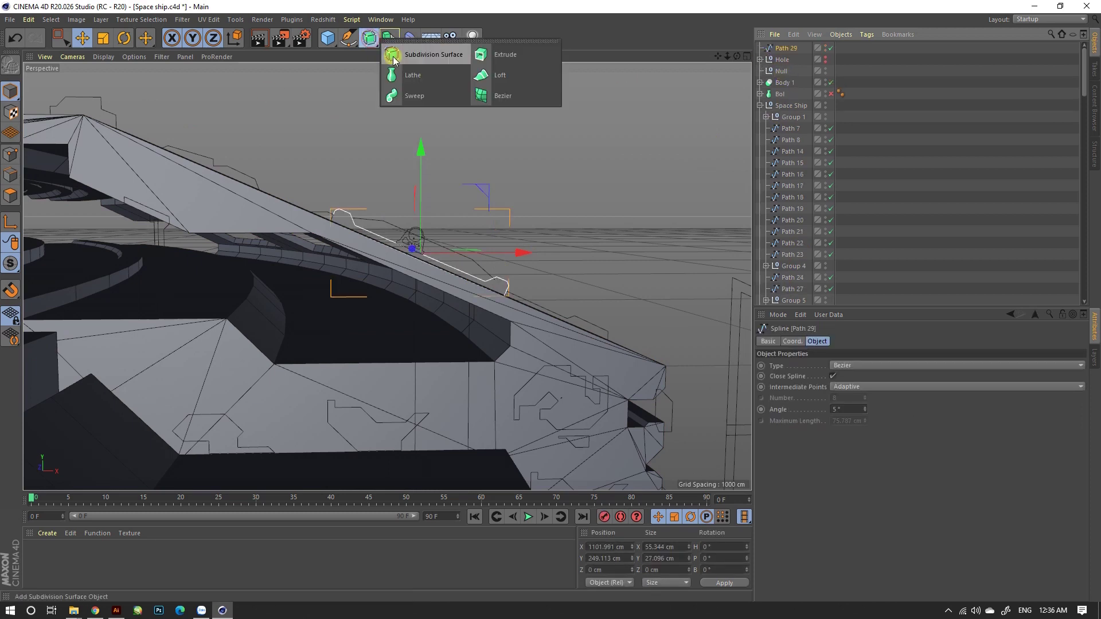
{"action": "left_click", "coordinate": [393, 99]}
{"action": "left_click_drag", "start_coordinate": [786, 59], "coordinate": [785, 47]}
{"action": "left_click", "coordinate": [783, 48]}
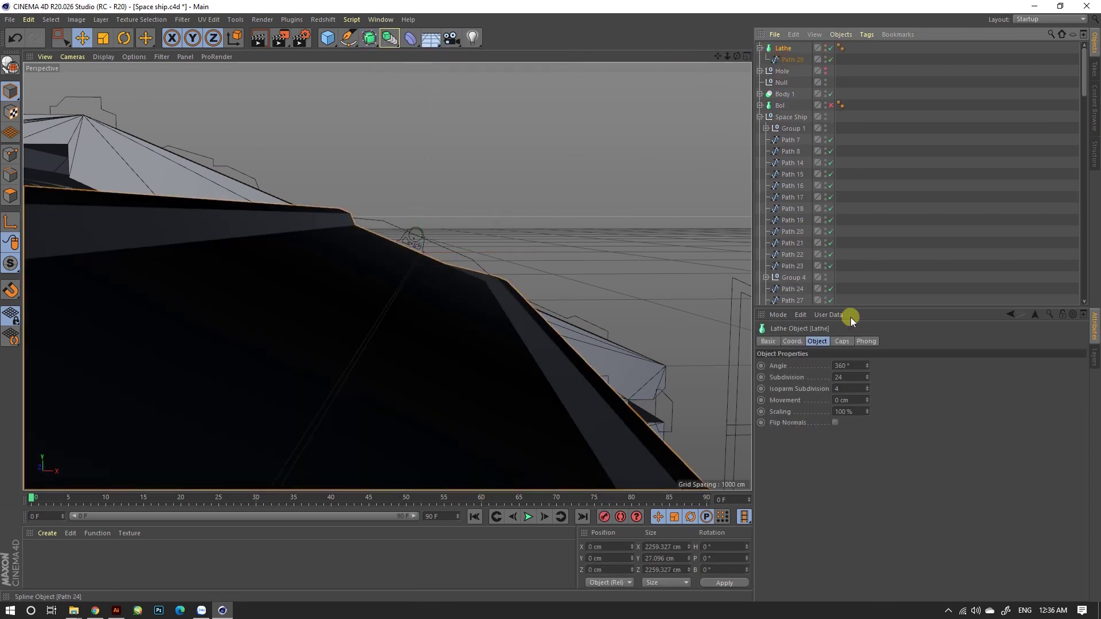
{"action": "left_click", "coordinate": [848, 365]}
{"action": "type", "text": "0.5"}
{"action": "key", "text": "Return"}
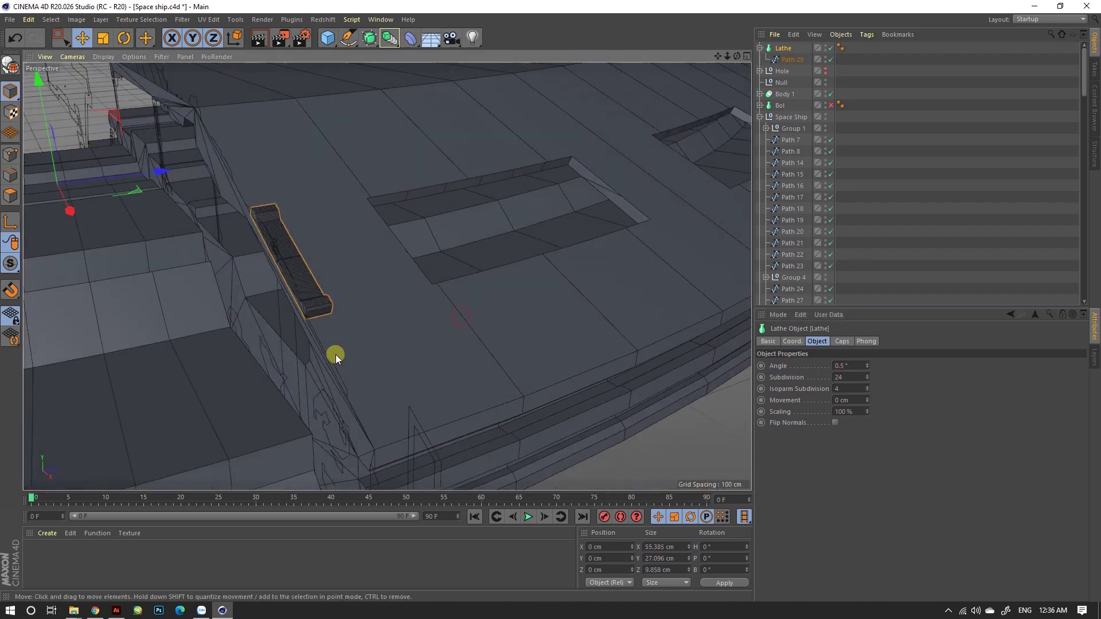
{"action": "left_click", "coordinate": [848, 377]}
{"action": "type", "text": "1"}
{"action": "key", "text": "Return"}
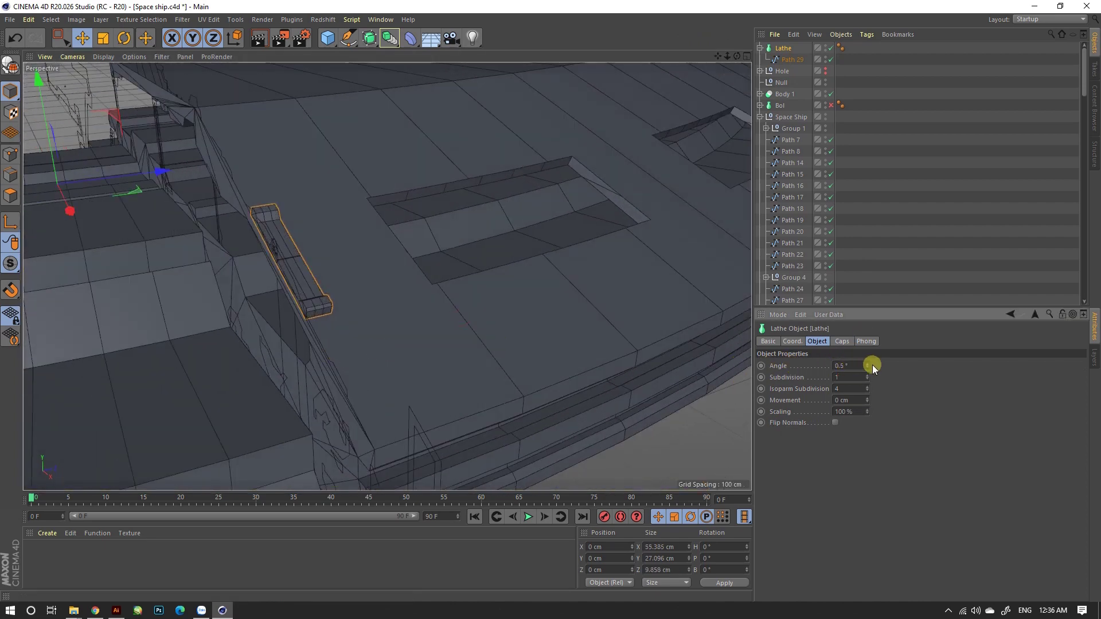
{"action": "type", "text": "0.2"}
{"action": "key", "text": "Return"}
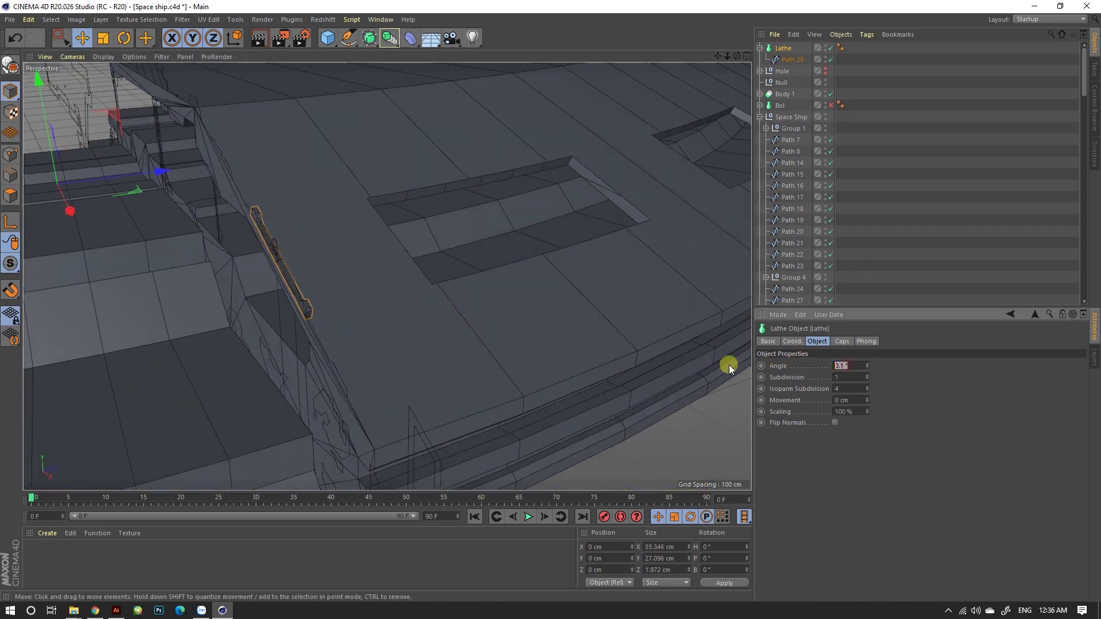
Rotate the rail to a 2.5° heading to align it with the deck slot.
{"action": "left_click_drag", "start_coordinate": [515, 331], "coordinate": [497, 269], "text": "alt"}
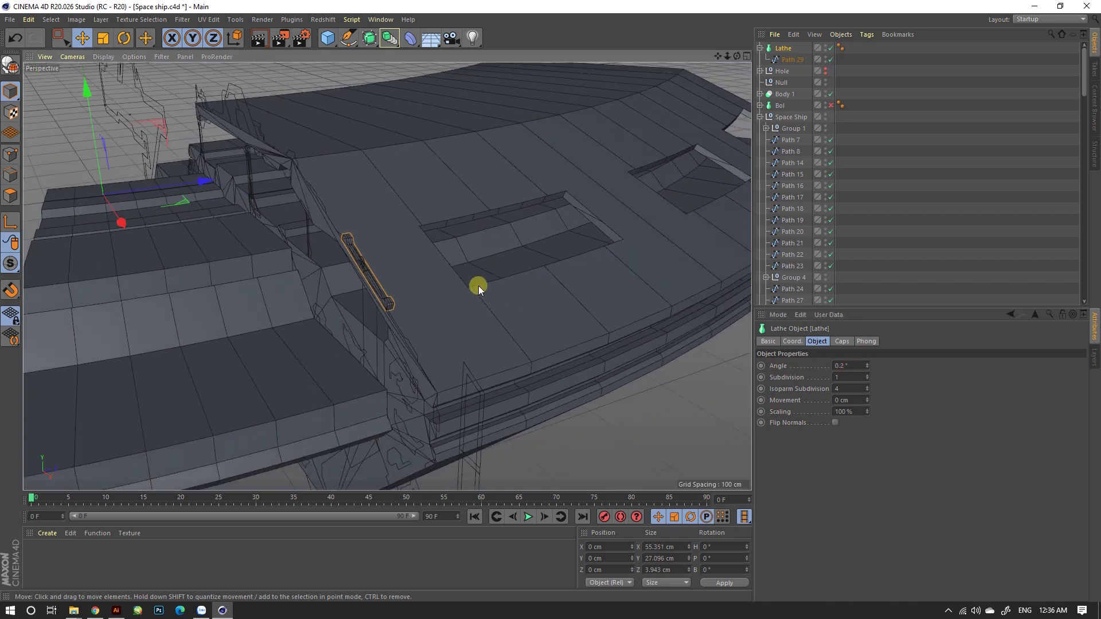
{"action": "left_click_drag", "start_coordinate": [744, 545], "coordinate": [455, 205]}
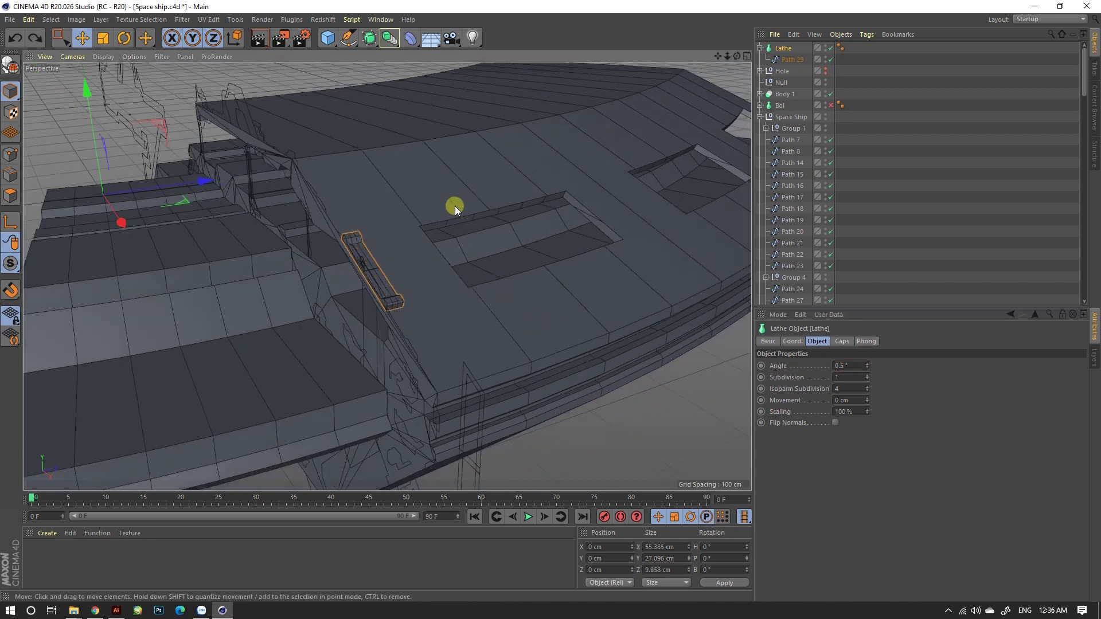
{"action": "key", "text": "r"}
{"action": "left_click", "coordinate": [746, 542]}
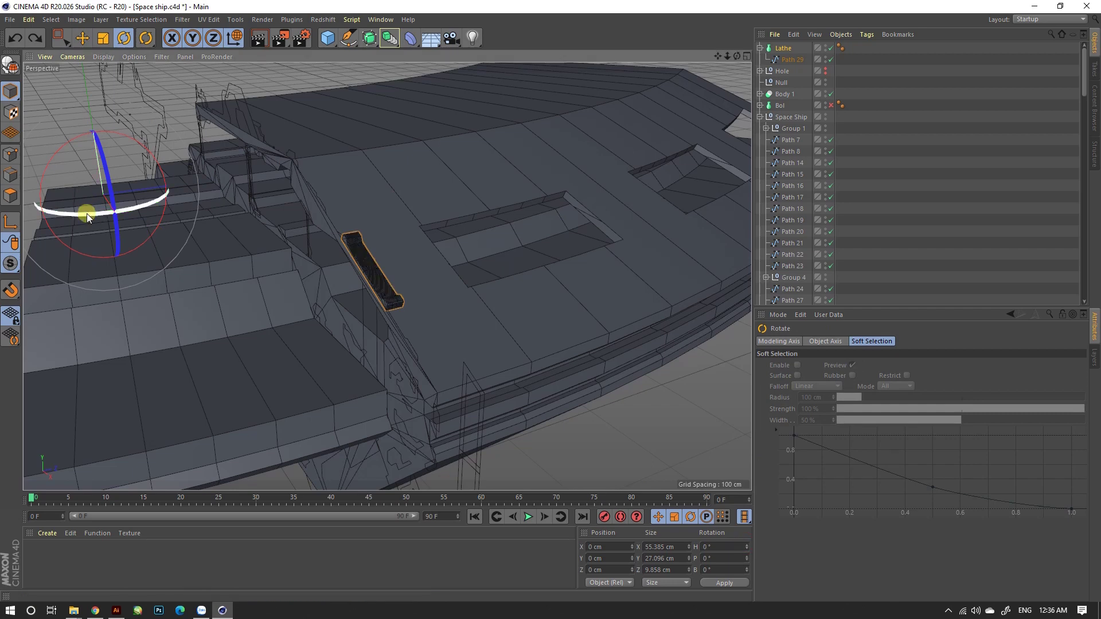
{"action": "left_click", "coordinate": [14, 38]}
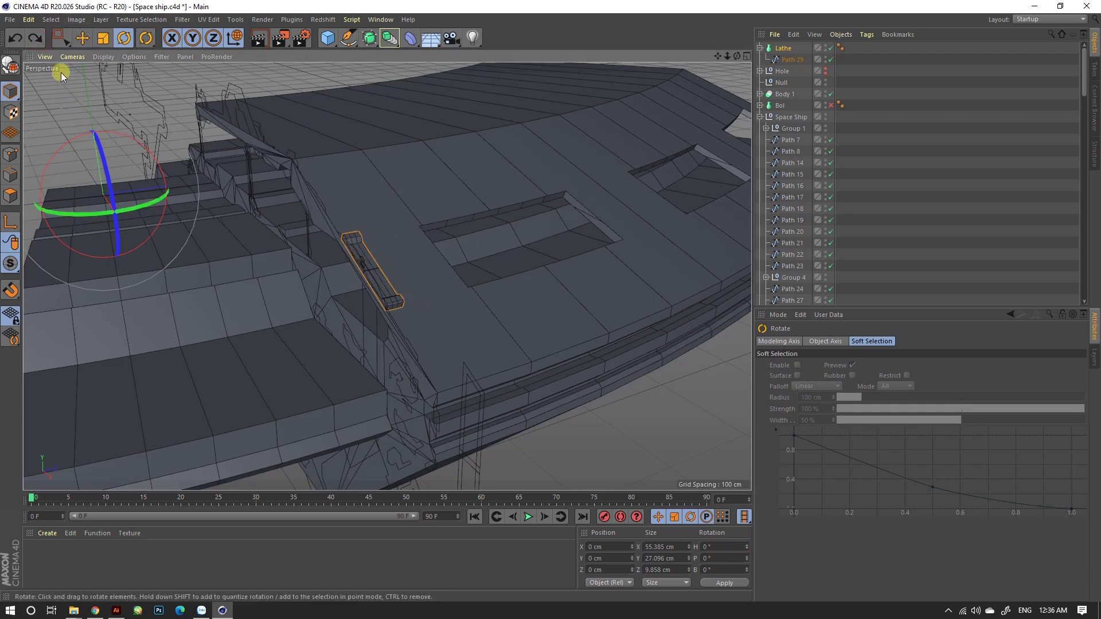
{"action": "left_click_drag", "start_coordinate": [165, 198], "coordinate": [153, 209]}
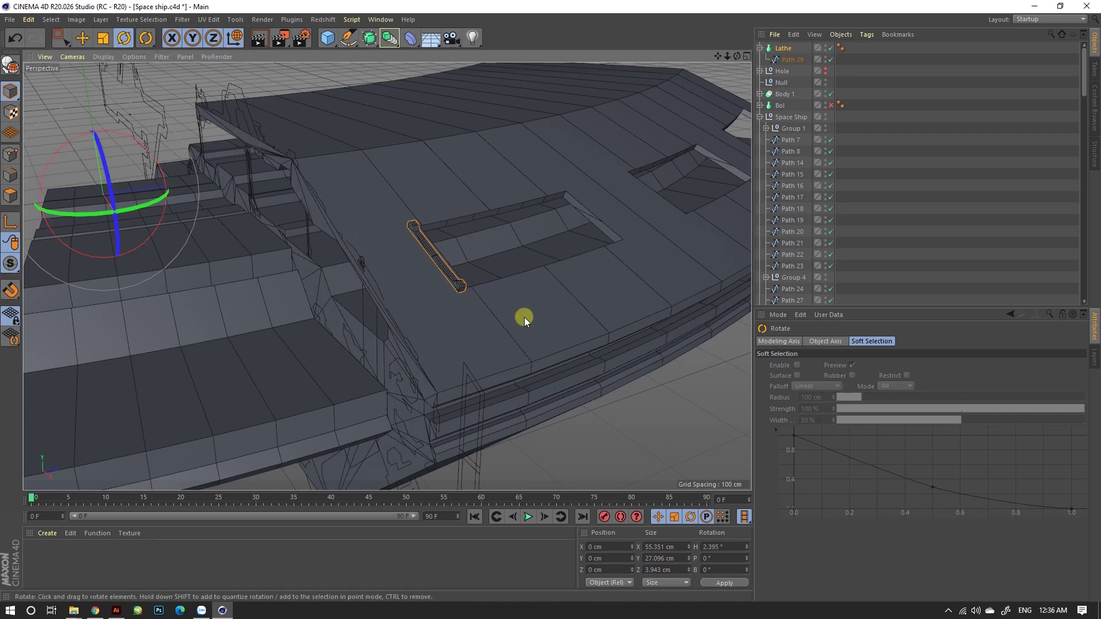
{"action": "key", "text": "ctrl+z"}
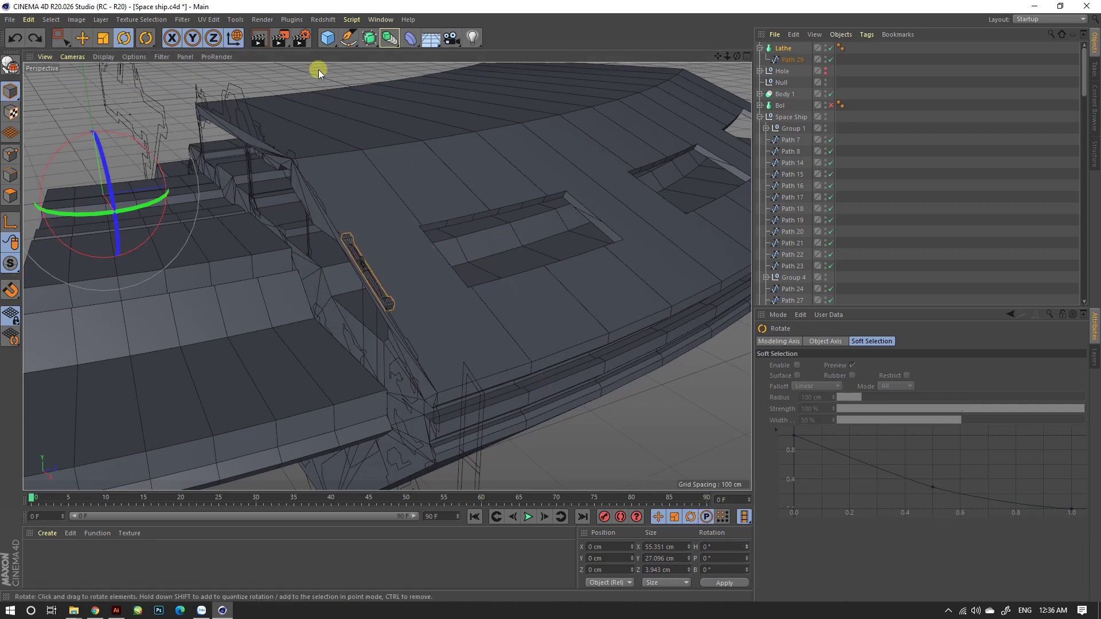
{"action": "left_click_drag", "start_coordinate": [95, 214], "coordinate": [99, 214]}
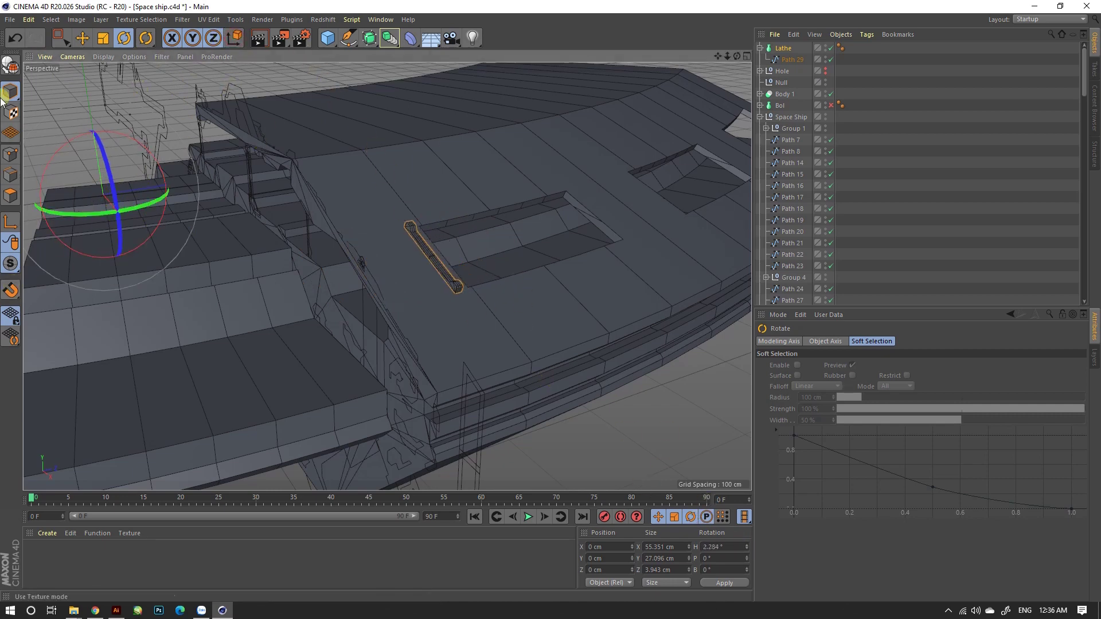
{"action": "double_click", "coordinate": [705, 547]}
{"action": "type", "text": "2.5"}
{"action": "key", "text": "Return"}
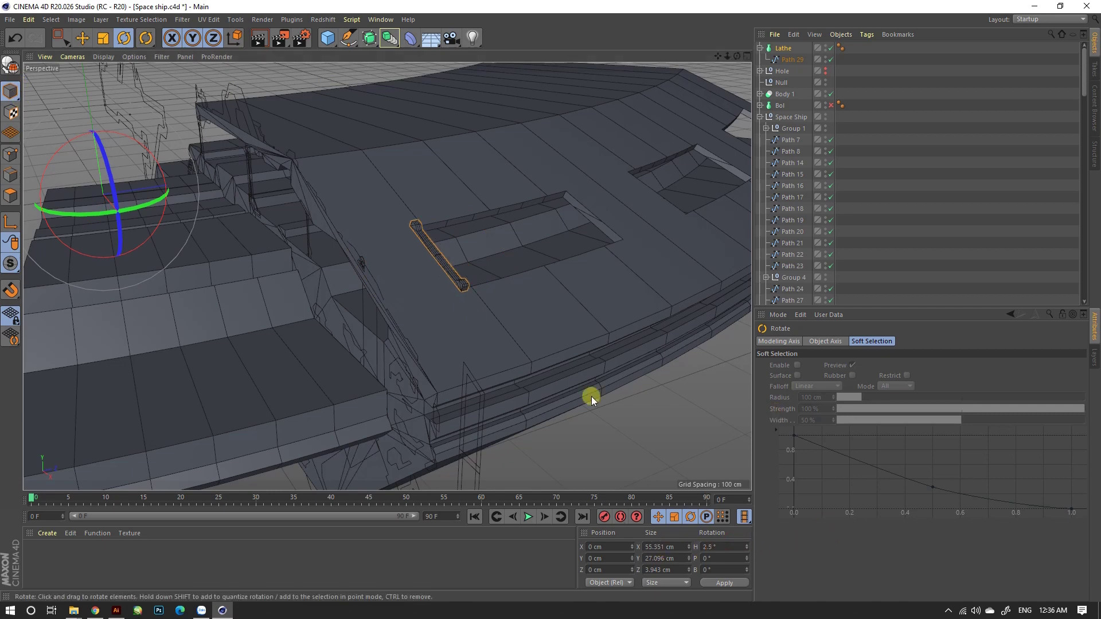
Make a rotated copy of the rail at a 9.9° heading at the slot's far end.
{"action": "mouse_move", "coordinate": [590, 397]}
{"action": "left_mouse_down", "text": "alt"}
{"action": "mouse_move", "coordinate": [356, 242]}
{"action": "mouse_move", "coordinate": [465, 217]}
{"action": "left_mouse_up", "text": "alt"}
{"action": "scroll", "coordinate": [408, 230], "scroll_direction": "up", "scroll_amount": 3}
{"action": "scroll", "coordinate": [370, 232], "scroll_direction": "down", "scroll_amount": 2}
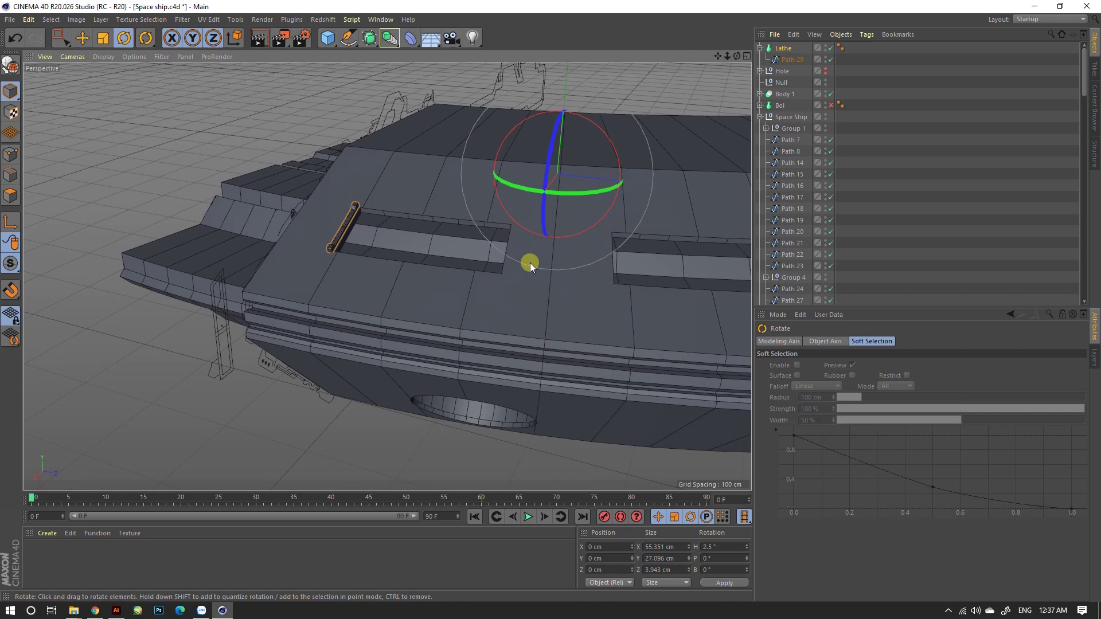
{"action": "left_click_drag", "start_coordinate": [573, 216], "coordinate": [406, 239], "text": "alt"}
{"action": "left_click_drag", "start_coordinate": [493, 202], "coordinate": [501, 202]}
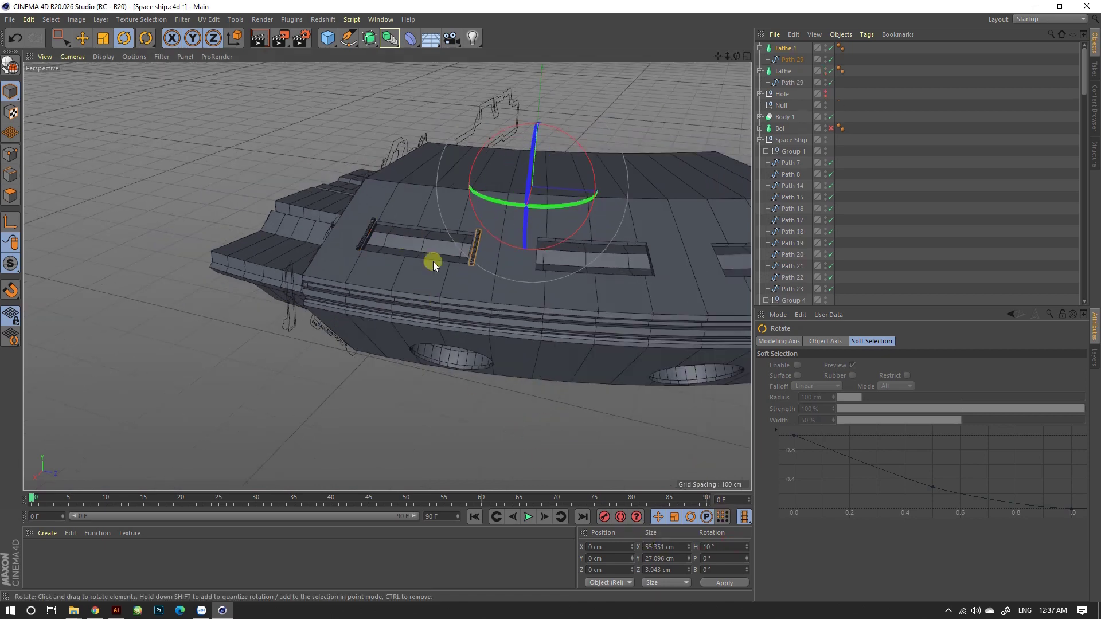
{"action": "scroll", "coordinate": [432, 262], "scroll_direction": "up", "scroll_amount": 3}
{"action": "scroll", "coordinate": [430, 233], "scroll_direction": "up", "scroll_amount": 2}
{"action": "left_click", "coordinate": [723, 548]}
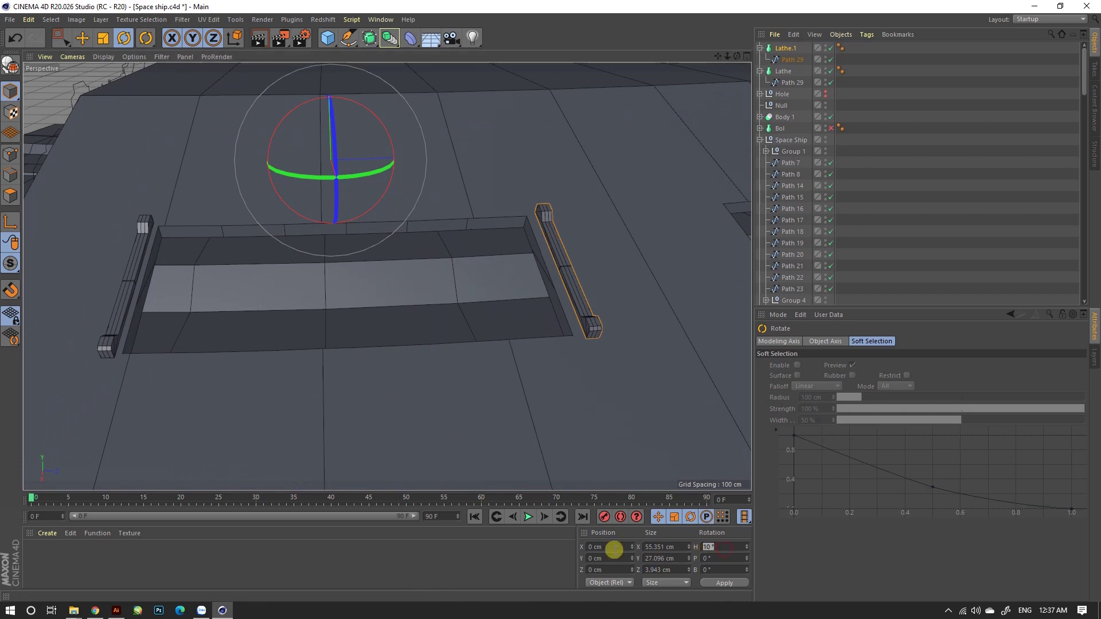
{"action": "type", "text": "9."}
{"action": "key", "text": "Return"}
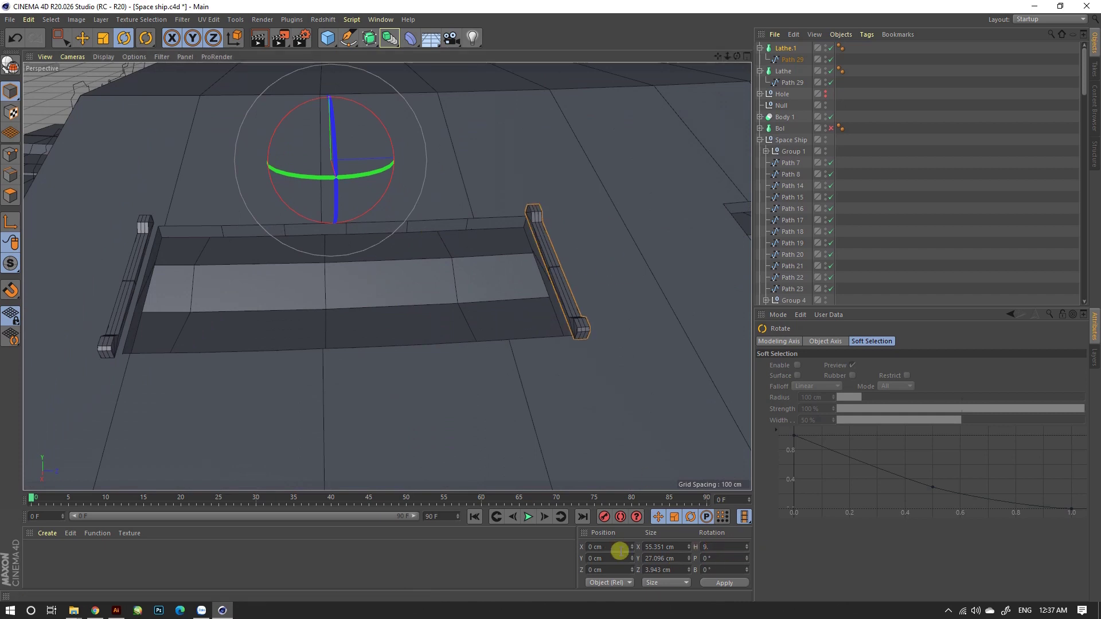
{"action": "type", "text": "9"}
{"action": "key", "text": "Return"}
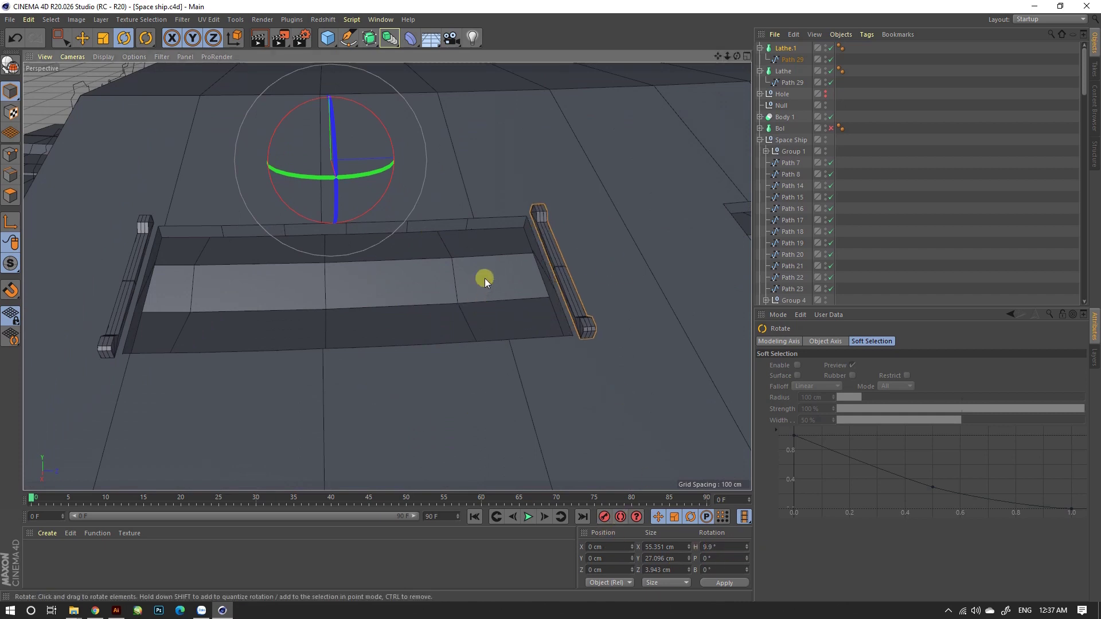
Select both Lathe rails in the object list.
{"action": "scroll", "coordinate": [484, 277], "scroll_direction": "down", "scroll_amount": 3}
{"action": "scroll", "coordinate": [484, 274], "scroll_direction": "down", "scroll_amount": 1}
{"action": "scroll", "coordinate": [493, 252], "scroll_direction": "down", "scroll_amount": 4}
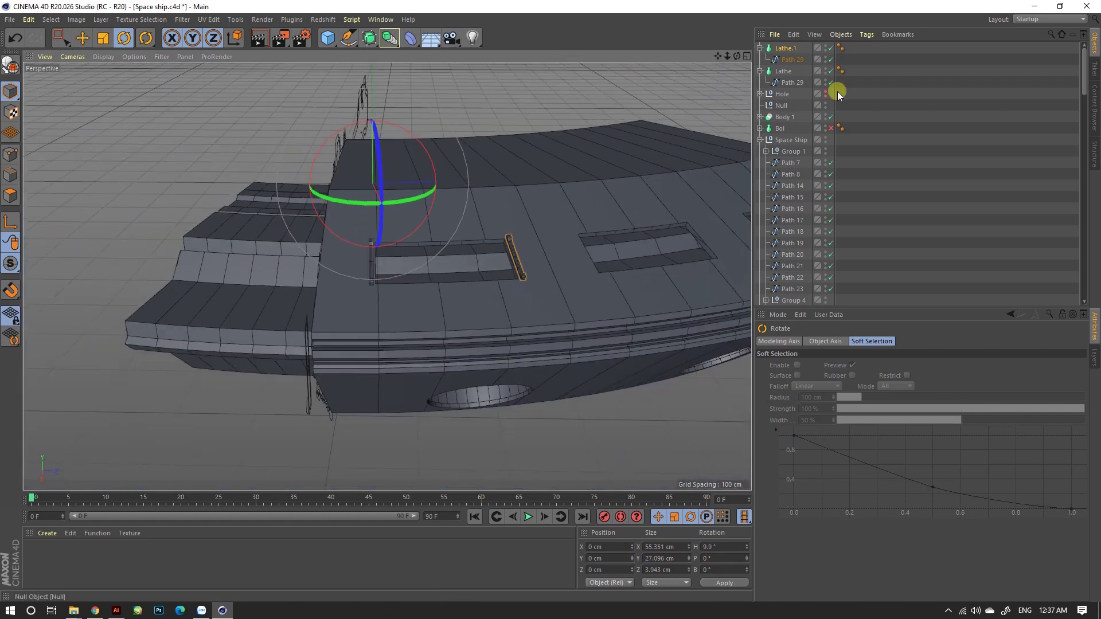
{"action": "left_click", "coordinate": [759, 48]}
{"action": "left_click", "coordinate": [783, 59], "text": "ctrl"}
Group the first rail pair under a Null and set its heading to about 11°.
{"action": "right_click", "coordinate": [782, 58]}
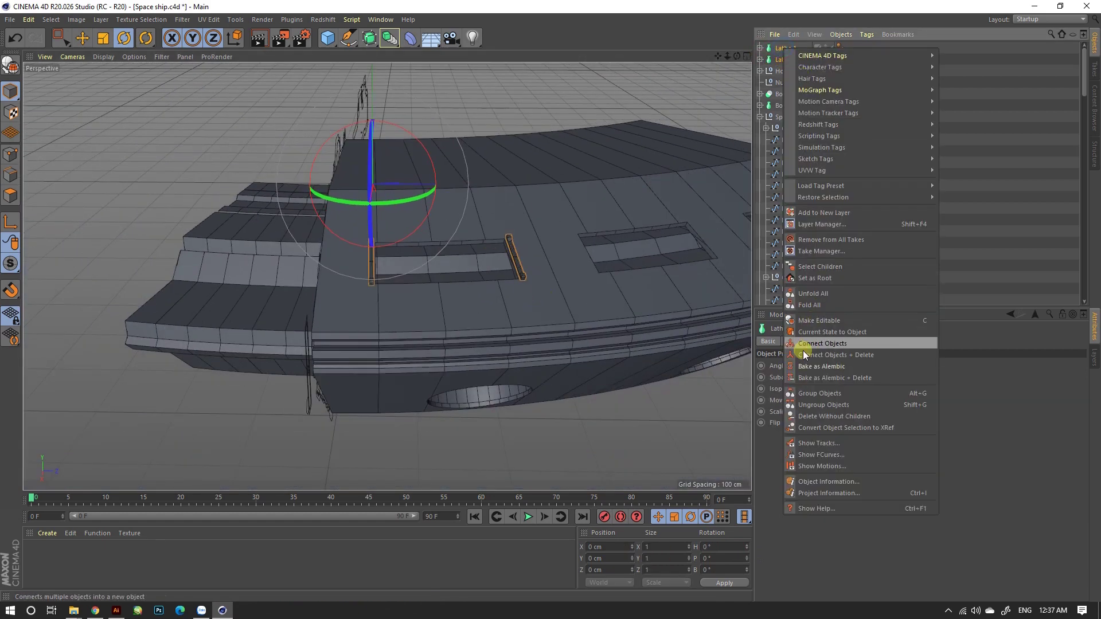
{"action": "left_click", "coordinate": [809, 393]}
{"action": "left_click_drag", "start_coordinate": [374, 202], "coordinate": [363, 203]}
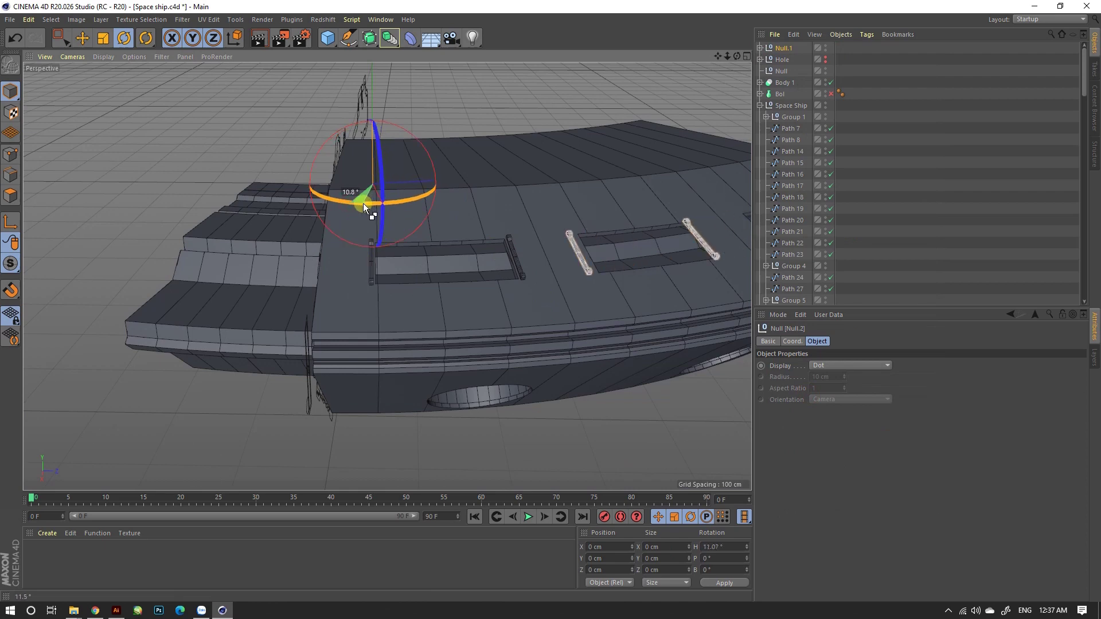
{"action": "scroll", "coordinate": [363, 204], "scroll_direction": "down", "scroll_amount": 2}
{"action": "scroll", "coordinate": [467, 235], "scroll_direction": "up", "scroll_amount": 3}
{"action": "scroll", "coordinate": [498, 249], "scroll_direction": "up", "scroll_amount": 4}
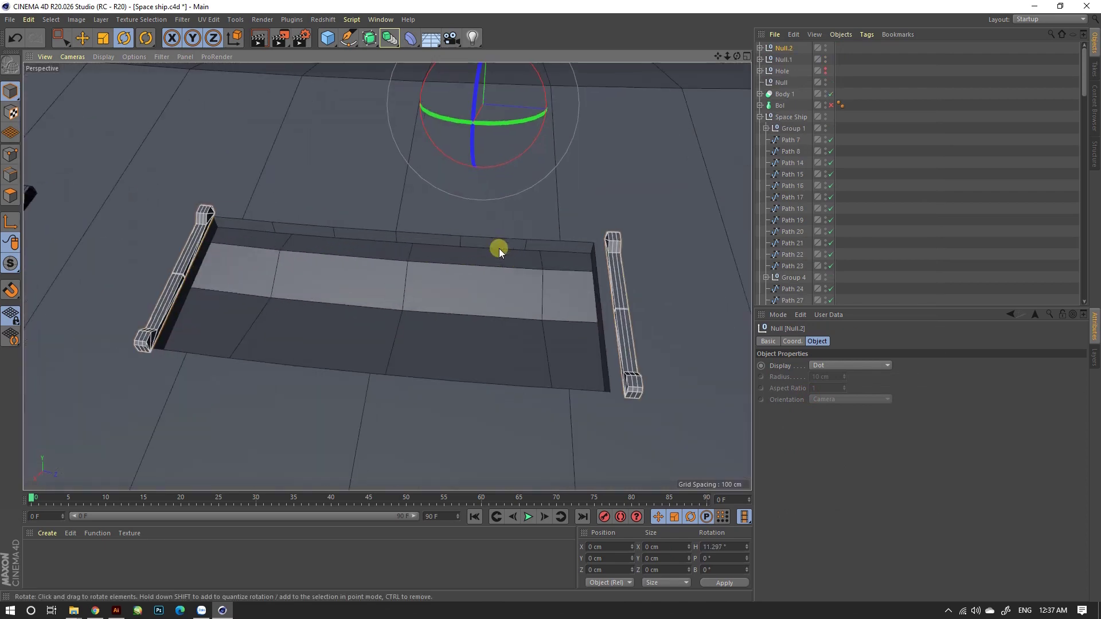
{"action": "double_click", "coordinate": [717, 547]}
{"action": "type", "text": "11"}
{"action": "key", "text": "Return"}
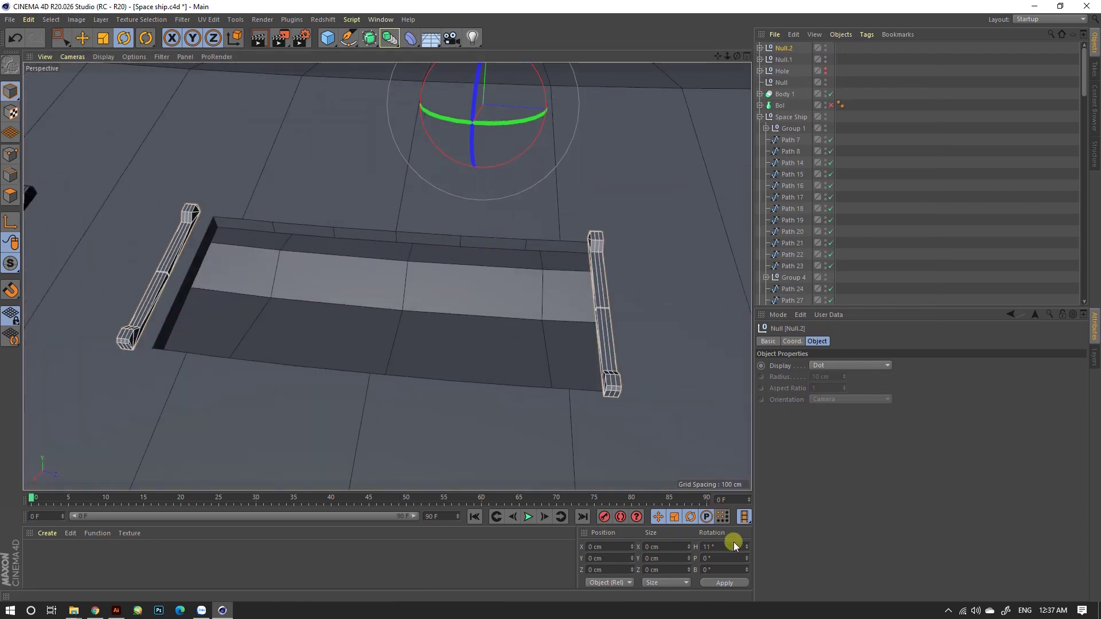
{"action": "double_click", "coordinate": [734, 544]}
{"action": "type", "text": "1"}
{"action": "key", "text": "Return"}
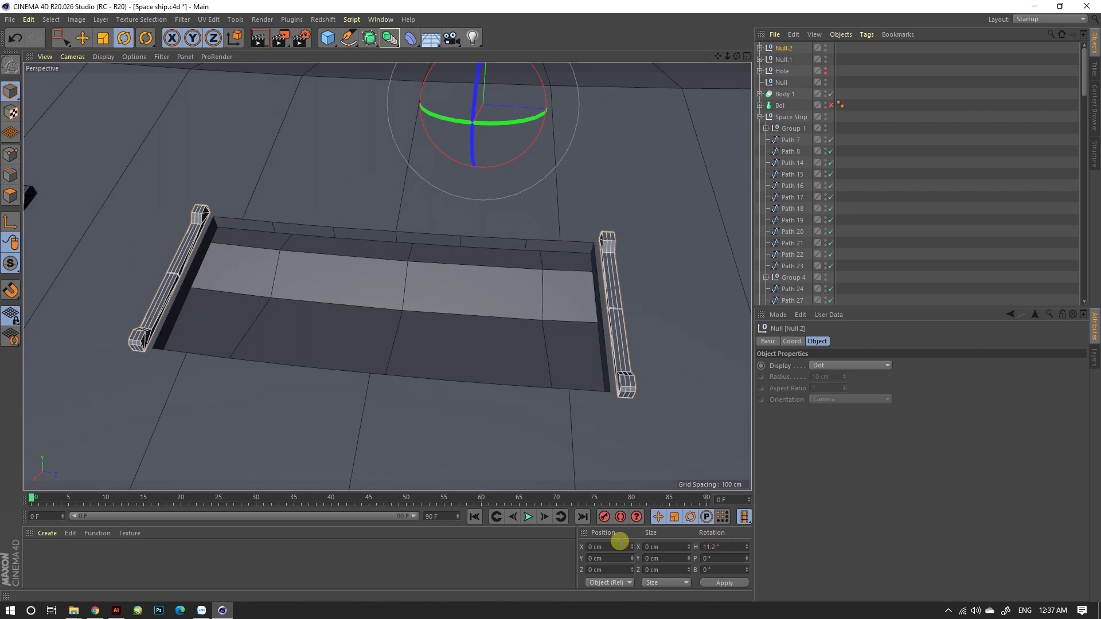
Rotate the next rail pair to an 11.2° heading toward its deck slot.
{"action": "mouse_move", "coordinate": [404, 161]}
{"action": "left_mouse_down"}
{"action": "mouse_move", "coordinate": [432, 156]}
{"action": "mouse_move", "coordinate": [422, 165]}
{"action": "left_mouse_up"}
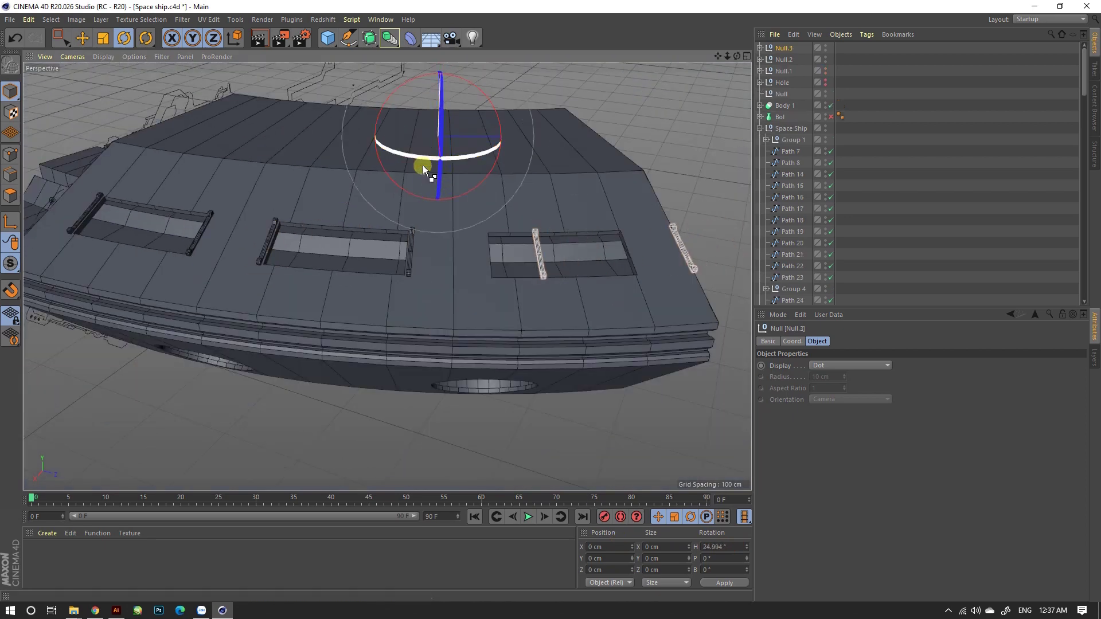
{"action": "type", "text": "11.2"}
{"action": "key", "text": "Return"}
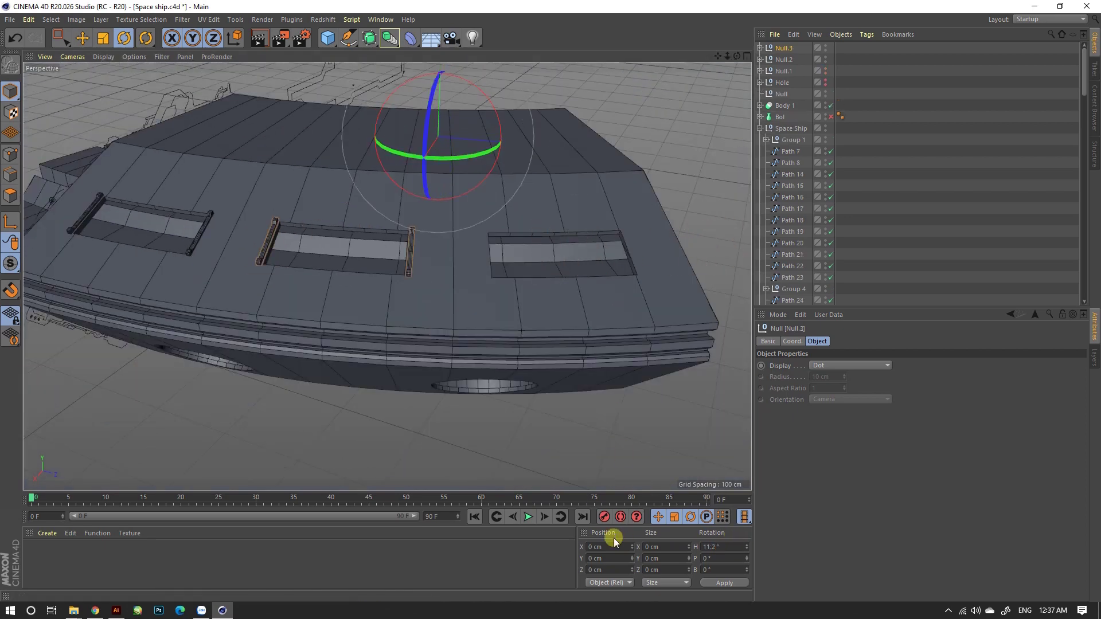
{"action": "key", "text": "ctrl+z"}
{"action": "type", "text": "22"}
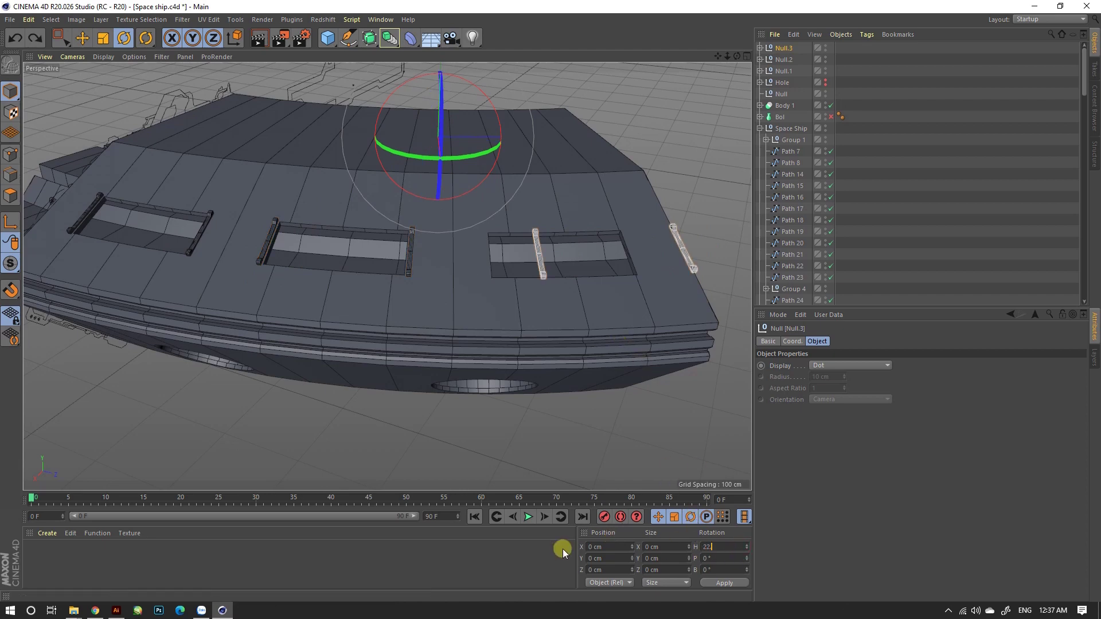
{"action": "key", "text": "ctrl+y"}
{"action": "left_click", "coordinate": [464, 412]}
{"action": "scroll", "coordinate": [485, 242], "scroll_direction": "up", "scroll_amount": 5}
{"action": "scroll", "coordinate": [538, 257], "scroll_direction": "down", "scroll_amount": 3}
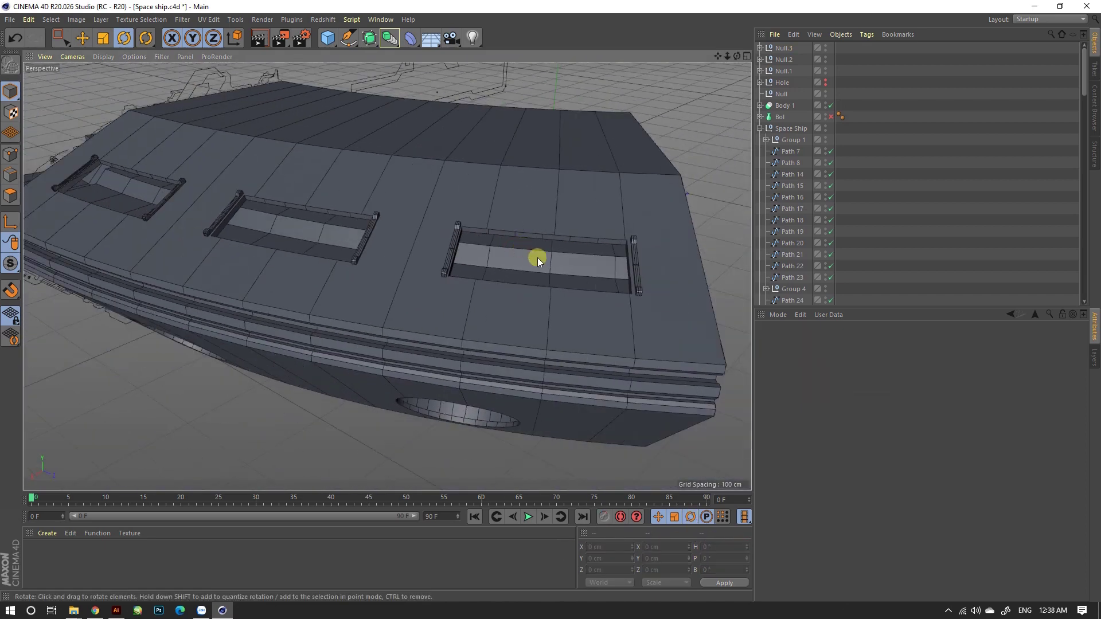
{"action": "scroll", "coordinate": [547, 298], "scroll_direction": "up", "scroll_amount": 3}
{"action": "scroll", "coordinate": [547, 298], "scroll_direction": "down", "scroll_amount": 6}
Fine-tune the third rail group's heading to 22.2° and select the rail groups.
{"action": "left_click", "coordinate": [783, 48]}
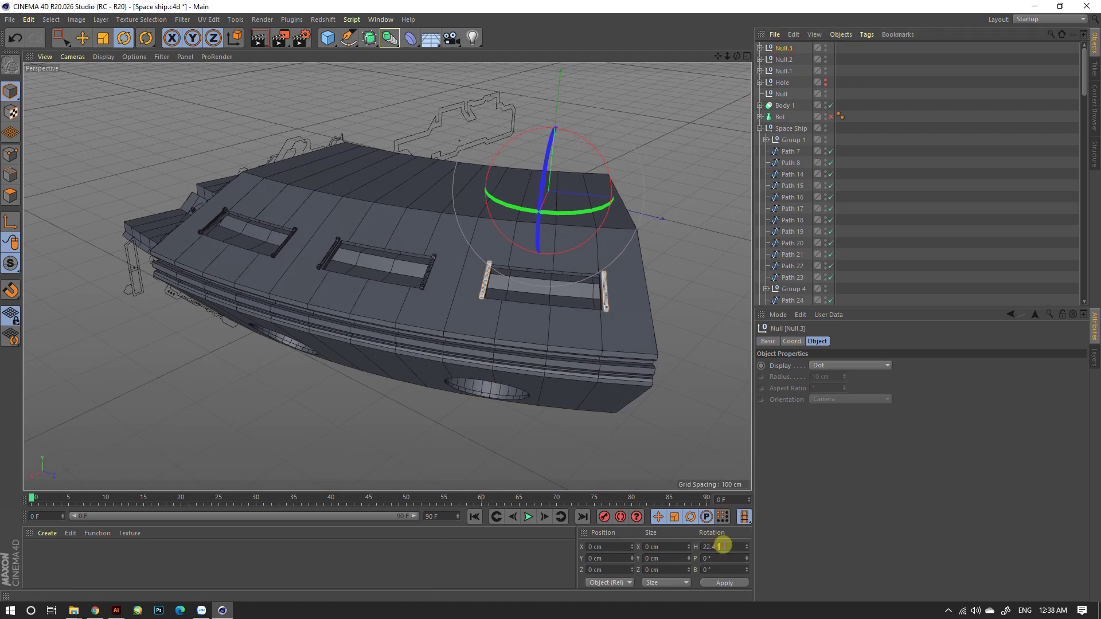
{"action": "mouse_move", "coordinate": [746, 546]}
{"action": "left_mouse_down"}
{"action": "mouse_move", "coordinate": [565, 545]}
{"action": "mouse_move", "coordinate": [620, 538]}
{"action": "left_mouse_up"}
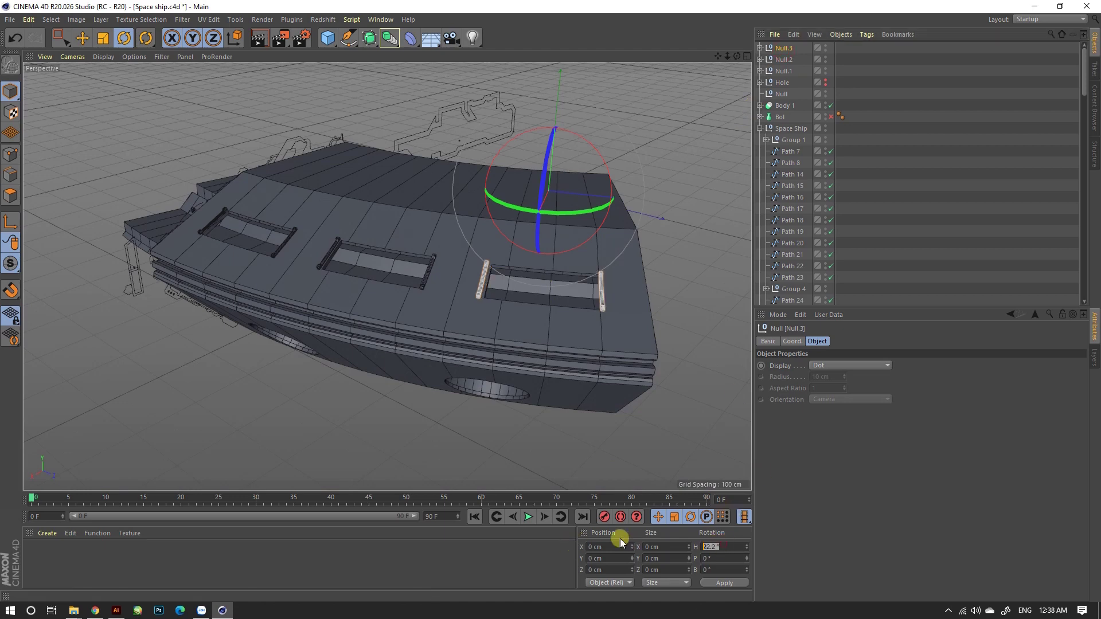
{"action": "left_click", "coordinate": [782, 71]}
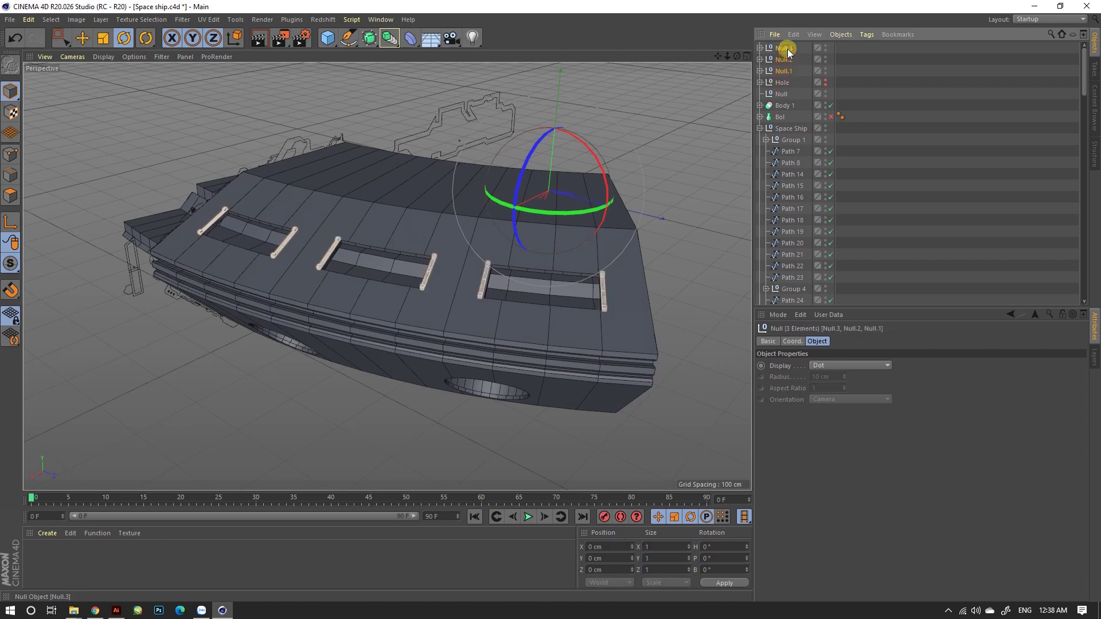
Group the three rail Nulls into one group named VMH.
{"action": "right_click", "coordinate": [787, 49]}
{"action": "left_click", "coordinate": [801, 400]}
{"action": "double_click", "coordinate": [785, 48]}
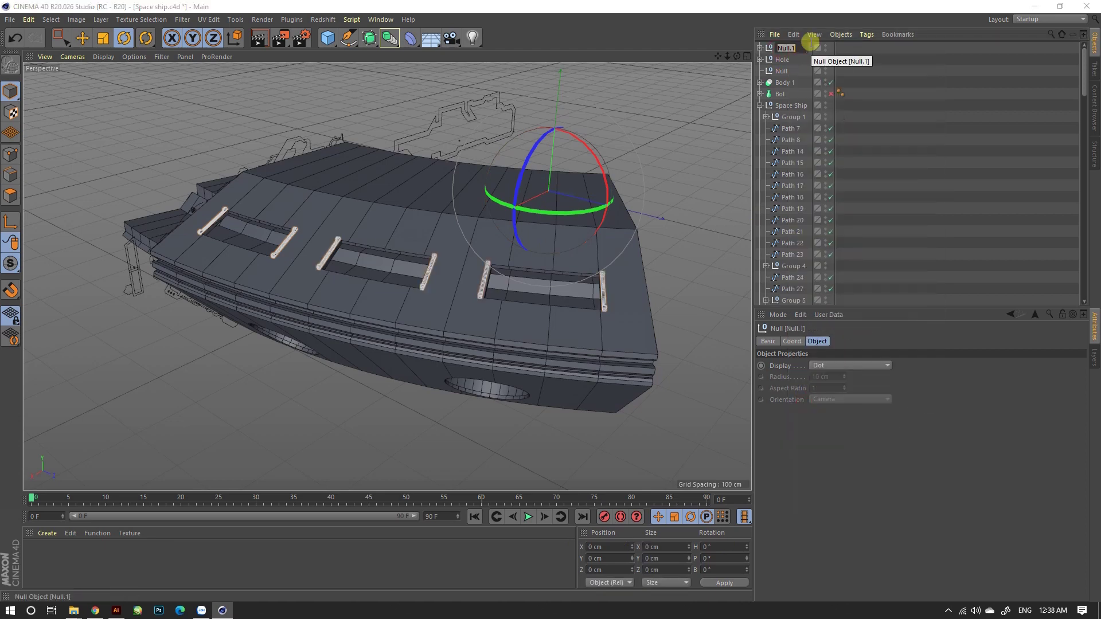
{"action": "type", "text": "VMH"}
{"action": "key", "text": "Return"}
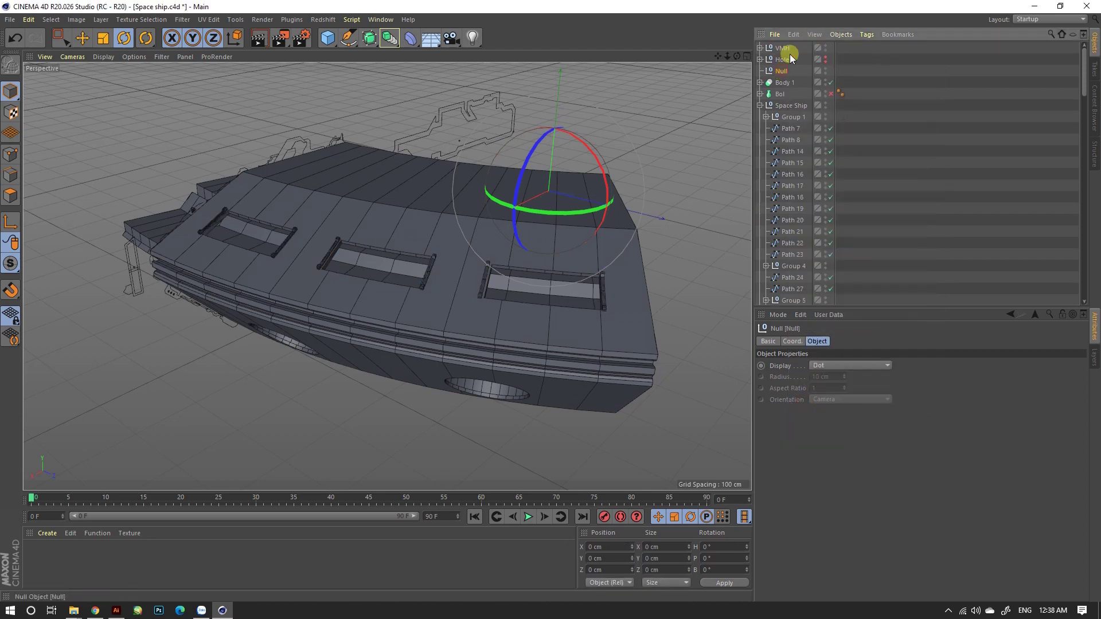
Inspect the Body 1 hierarchy, show the Hole cylinders and enable the Bol boolean.
{"action": "left_click", "coordinate": [782, 60]}
{"action": "mouse_move", "coordinate": [401, 258]}
{"action": "left_mouse_down", "text": "alt"}
{"action": "mouse_move", "coordinate": [479, 261]}
{"action": "mouse_move", "coordinate": [580, 239]}
{"action": "left_mouse_up", "text": "alt"}
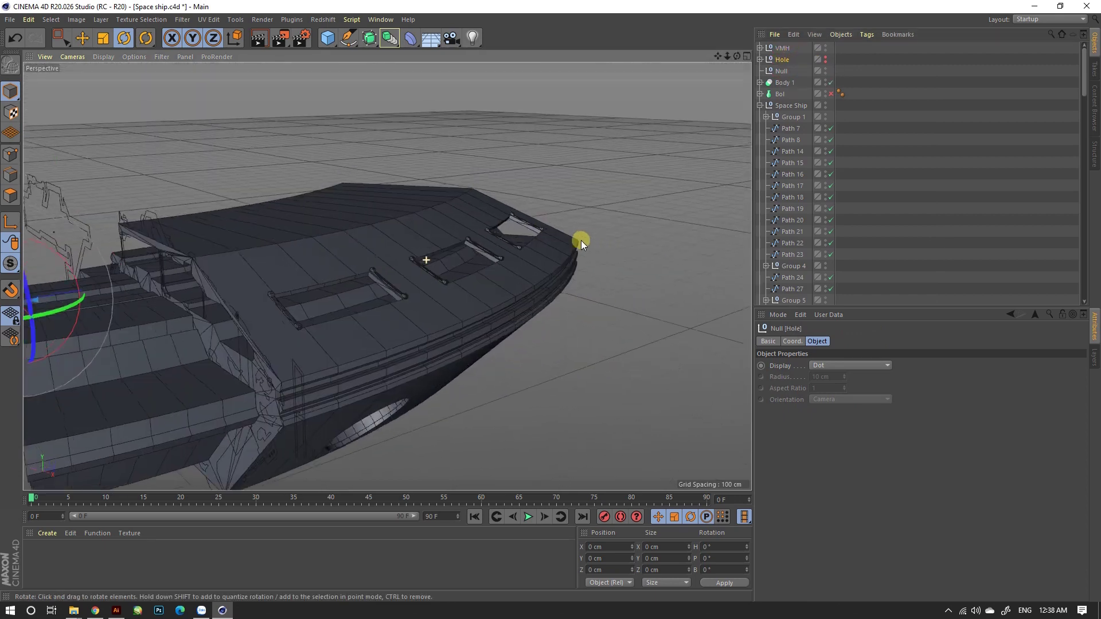
{"action": "left_click", "coordinate": [759, 105]}
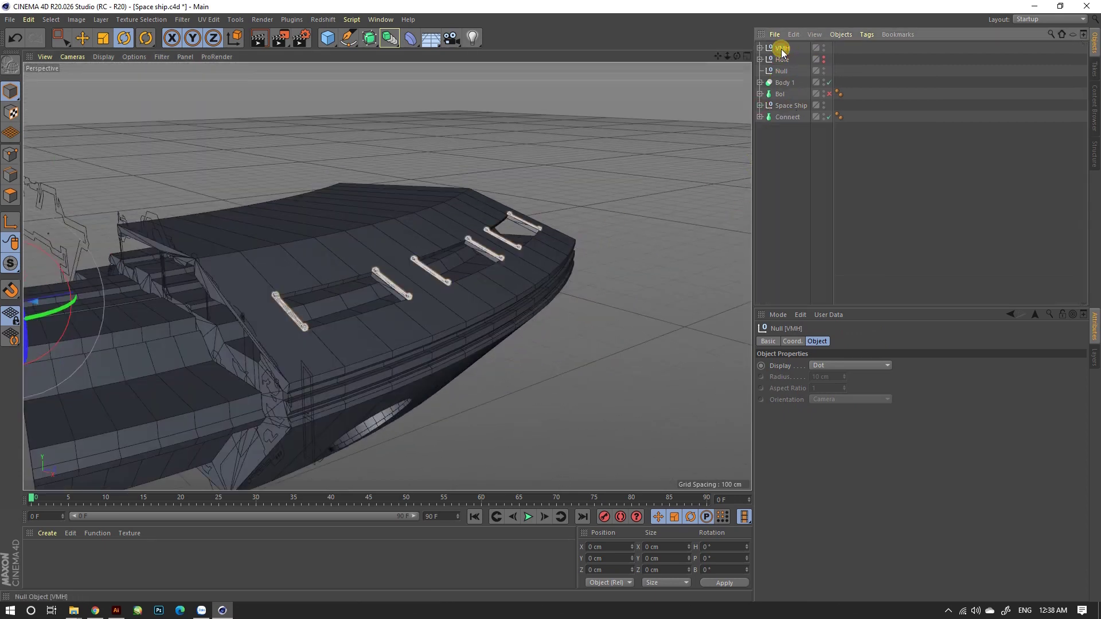
{"action": "left_click", "coordinate": [358, 278]}
{"action": "left_click", "coordinate": [781, 60]}
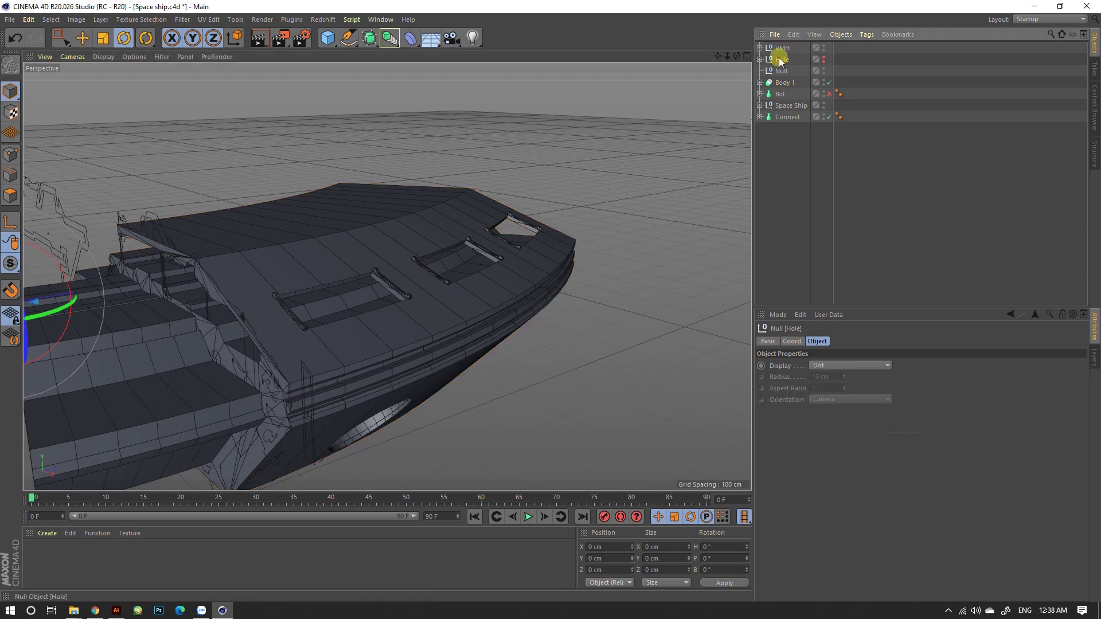
{"action": "left_click", "coordinate": [783, 82]}
{"action": "left_click", "coordinate": [760, 82]}
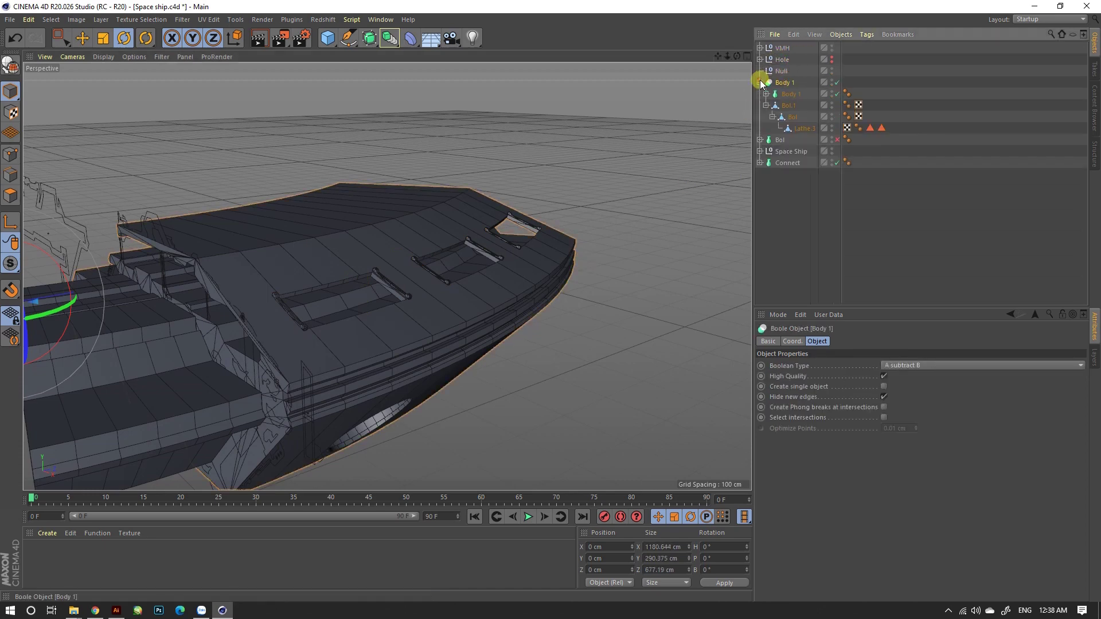
{"action": "left_click", "coordinate": [764, 106]}
{"action": "left_click", "coordinate": [761, 83]}
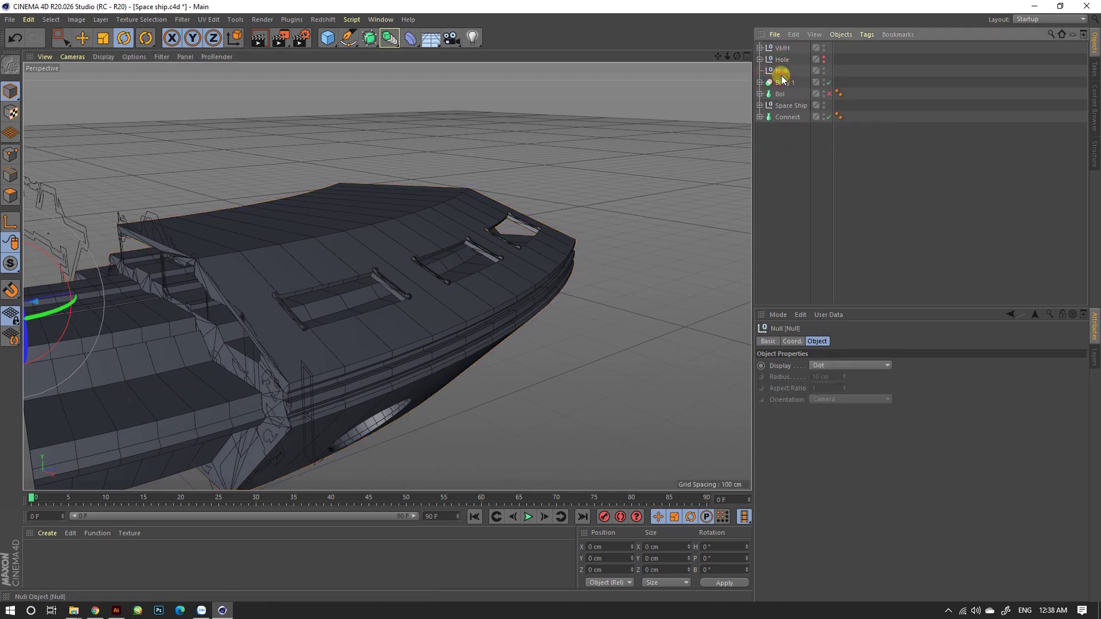
{"action": "left_click", "coordinate": [823, 59]}
{"action": "left_click", "coordinate": [829, 92]}
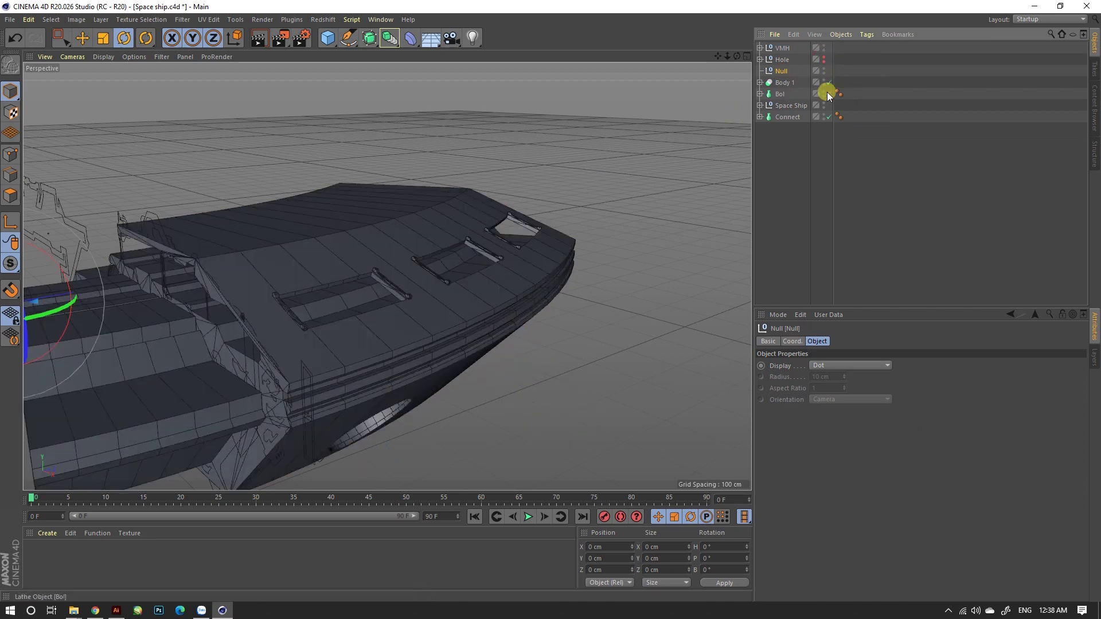
Remove the leftover empty Null.
{"action": "scroll", "coordinate": [425, 218], "scroll_direction": "down", "scroll_amount": 3}
{"action": "left_click_drag", "start_coordinate": [174, 295], "coordinate": [194, 290]}
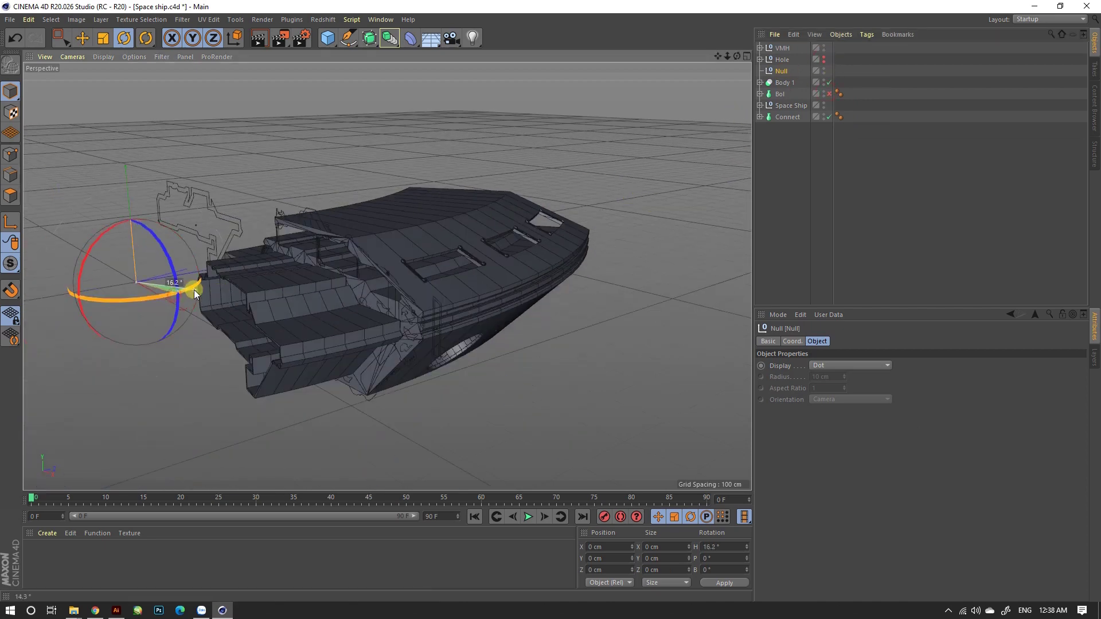
{"action": "key", "text": "ctrl+z"}
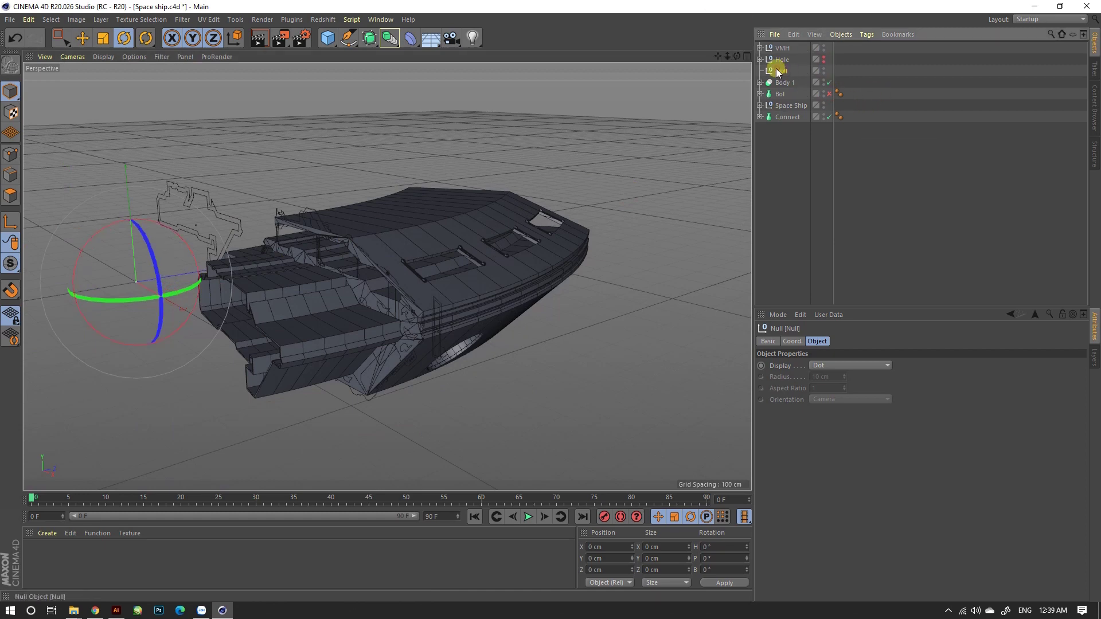
{"action": "key", "text": "ctrl+z"}
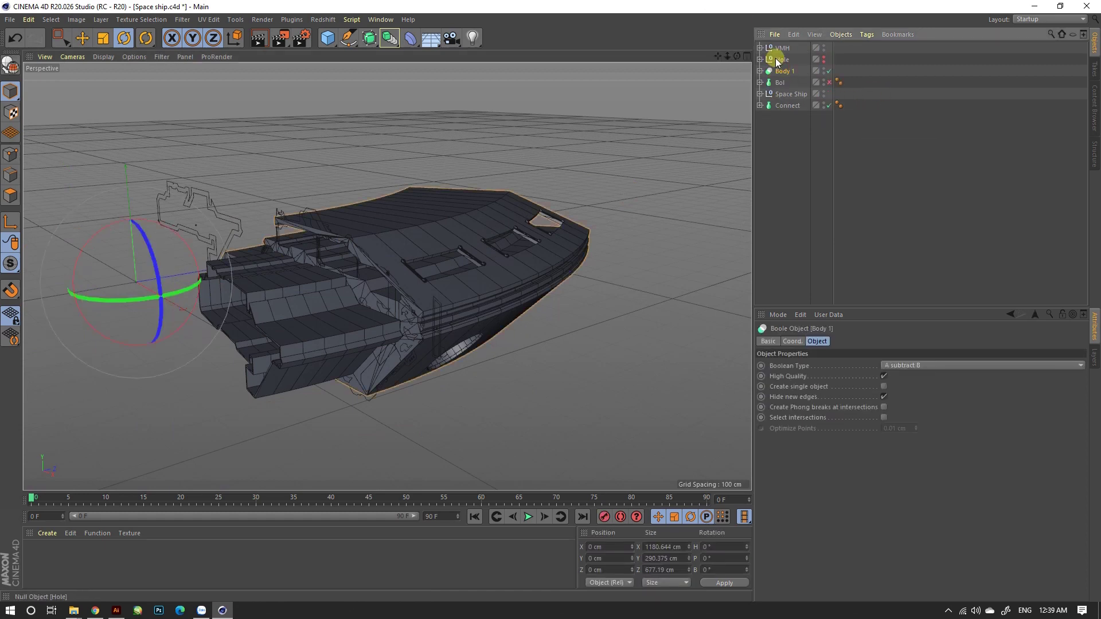
Group VMH with Body 1 into a new group named Body 1.
{"action": "left_click", "coordinate": [783, 48], "text": "ctrl"}
{"action": "right_click", "coordinate": [782, 48]}
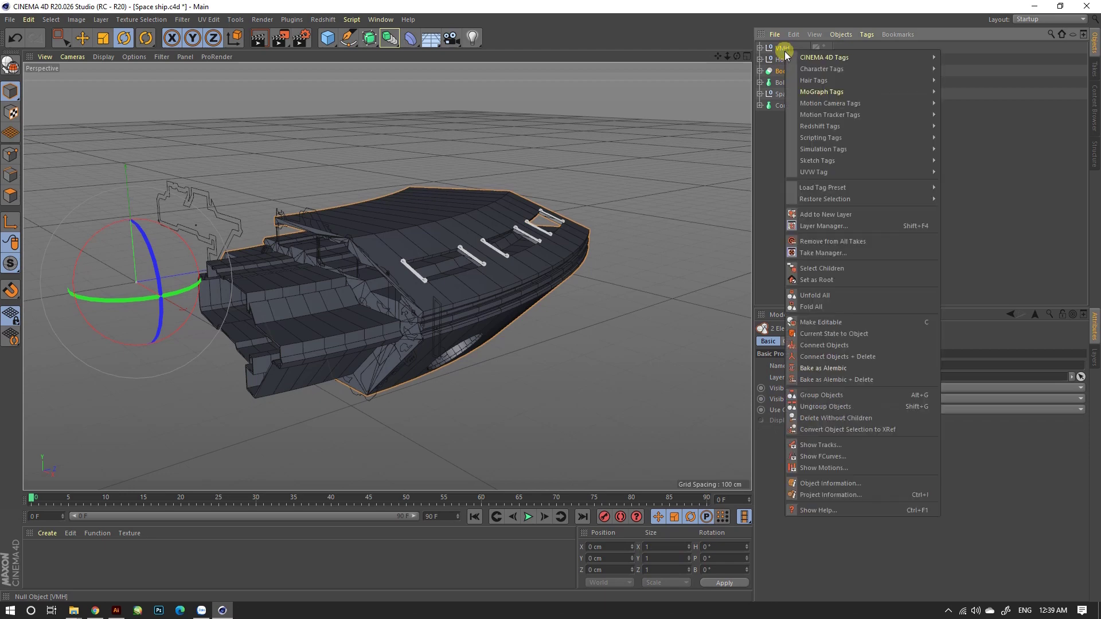
{"action": "left_click", "coordinate": [821, 396]}
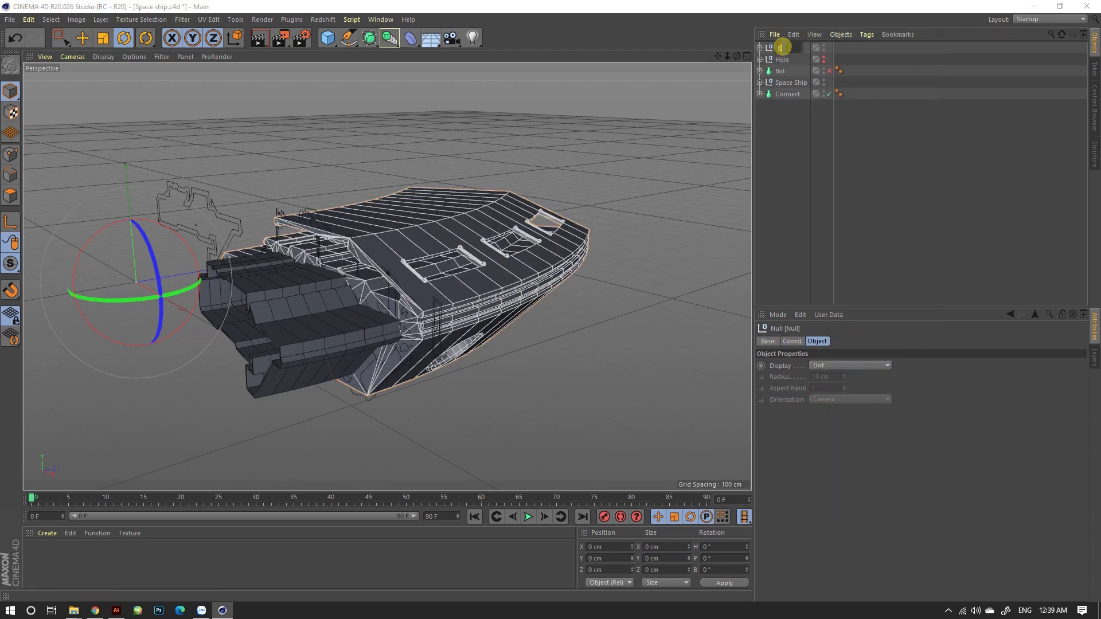
{"action": "left_click", "coordinate": [793, 48]}
{"action": "type", "text": "Body 1"}
{"action": "key", "text": "Return"}
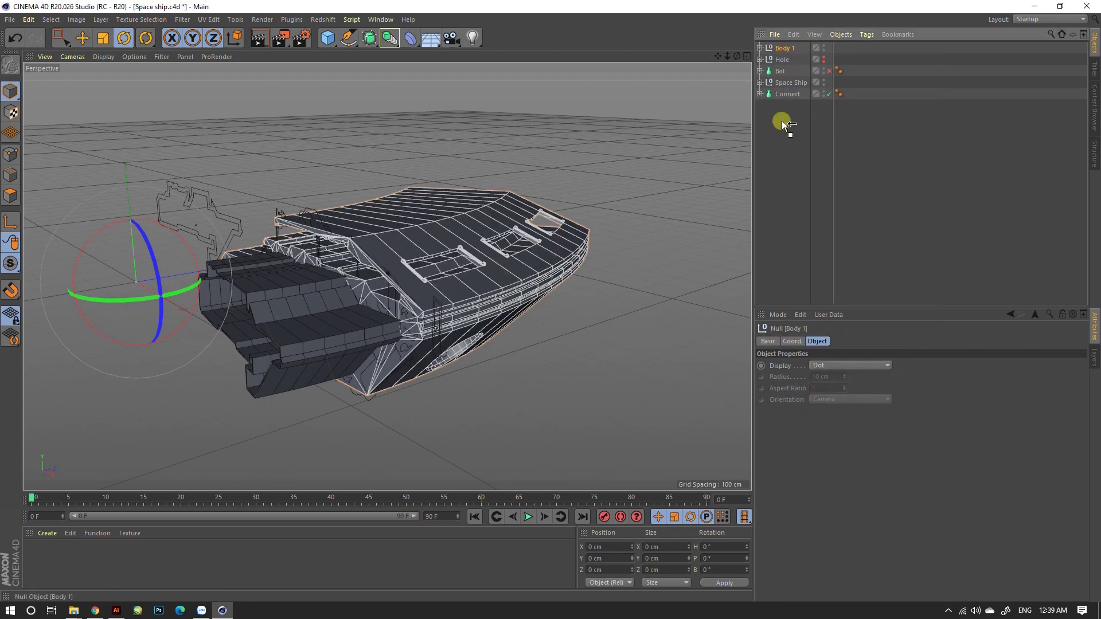
{"action": "mouse_move", "coordinate": [470, 229]}
{"action": "left_mouse_down", "text": "alt"}
{"action": "mouse_move", "coordinate": [437, 256]}
{"action": "mouse_move", "coordinate": [491, 298]}
{"action": "mouse_move", "coordinate": [575, 213]}
{"action": "mouse_move", "coordinate": [541, 208]}
{"action": "mouse_move", "coordinate": [534, 221]}
{"action": "left_mouse_up", "text": "alt"}
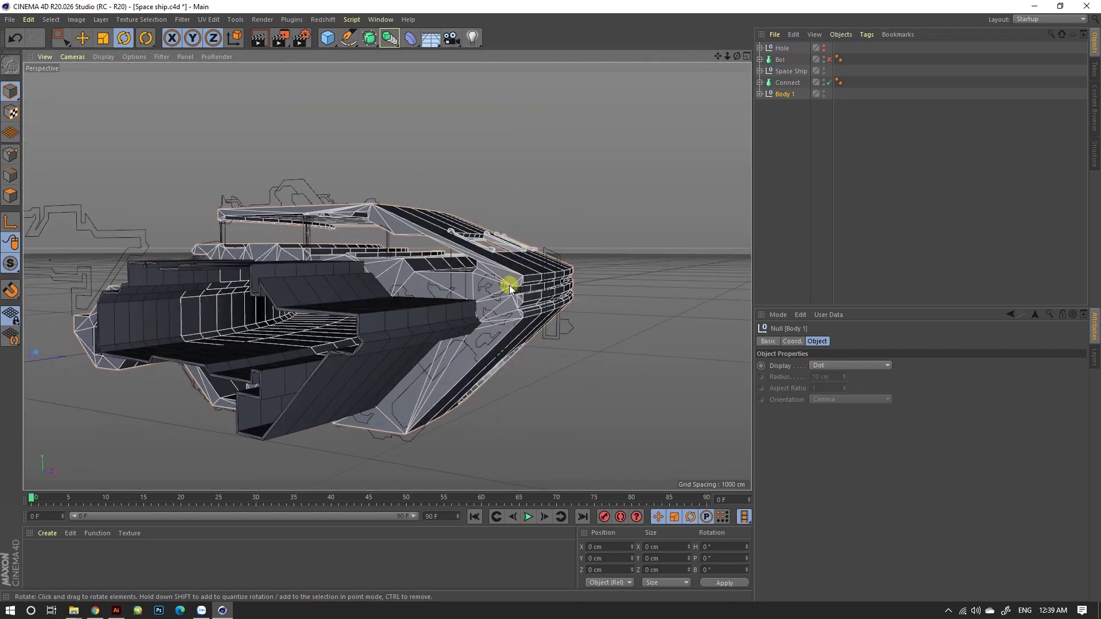
{"action": "mouse_move", "coordinate": [506, 293]}
{"action": "left_mouse_down", "text": "alt"}
{"action": "mouse_move", "coordinate": [540, 294]}
{"action": "mouse_move", "coordinate": [491, 298]}
{"action": "mouse_move", "coordinate": [592, 327]}
{"action": "mouse_move", "coordinate": [424, 290]}
{"action": "mouse_move", "coordinate": [494, 256]}
{"action": "mouse_move", "coordinate": [408, 327]}
{"action": "mouse_move", "coordinate": [420, 299]}
{"action": "mouse_move", "coordinate": [387, 278]}
{"action": "mouse_move", "coordinate": [347, 281]}
{"action": "mouse_move", "coordinate": [394, 345]}
{"action": "mouse_move", "coordinate": [415, 242]}
{"action": "mouse_move", "coordinate": [223, 202]}
{"action": "mouse_move", "coordinate": [369, 228]}
{"action": "mouse_move", "coordinate": [391, 301]}
{"action": "mouse_move", "coordinate": [272, 313]}
{"action": "mouse_move", "coordinate": [342, 272]}
{"action": "left_mouse_up", "text": "alt"}
{"action": "left_click", "coordinate": [273, 313]}
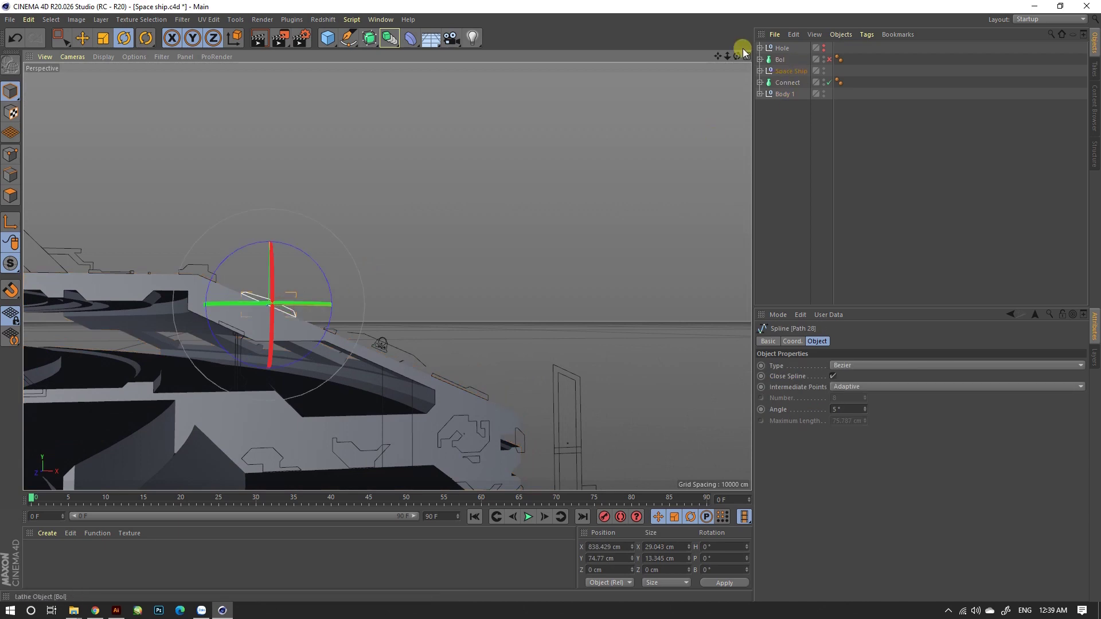
Create a Lathe generator with Path 28 as its profile.
{"action": "left_click", "coordinate": [389, 40]}
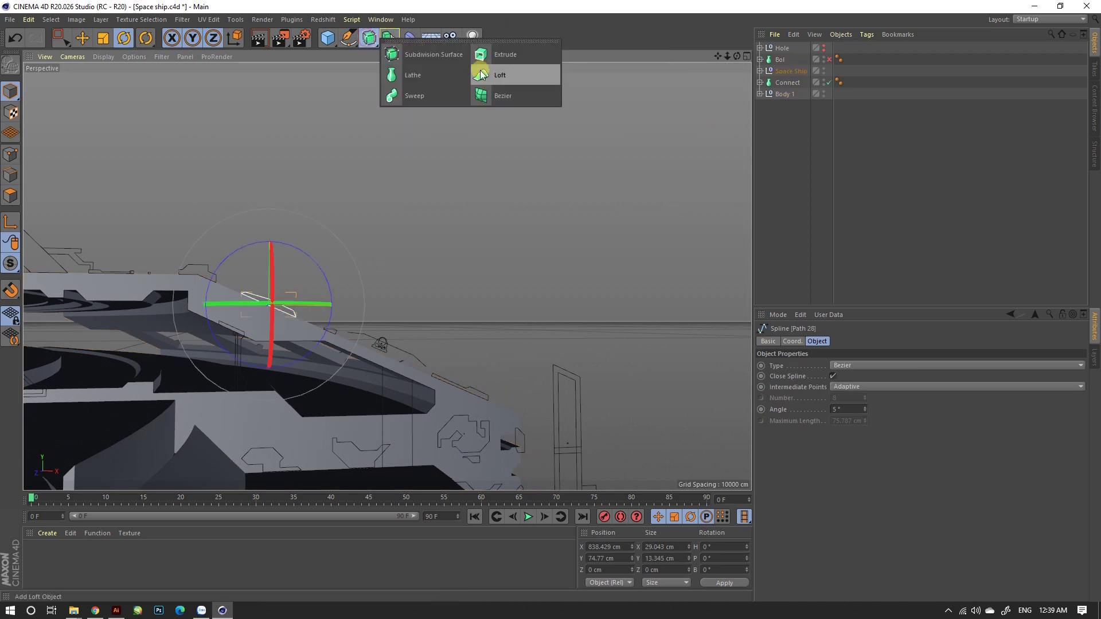
{"action": "left_click", "coordinate": [427, 89]}
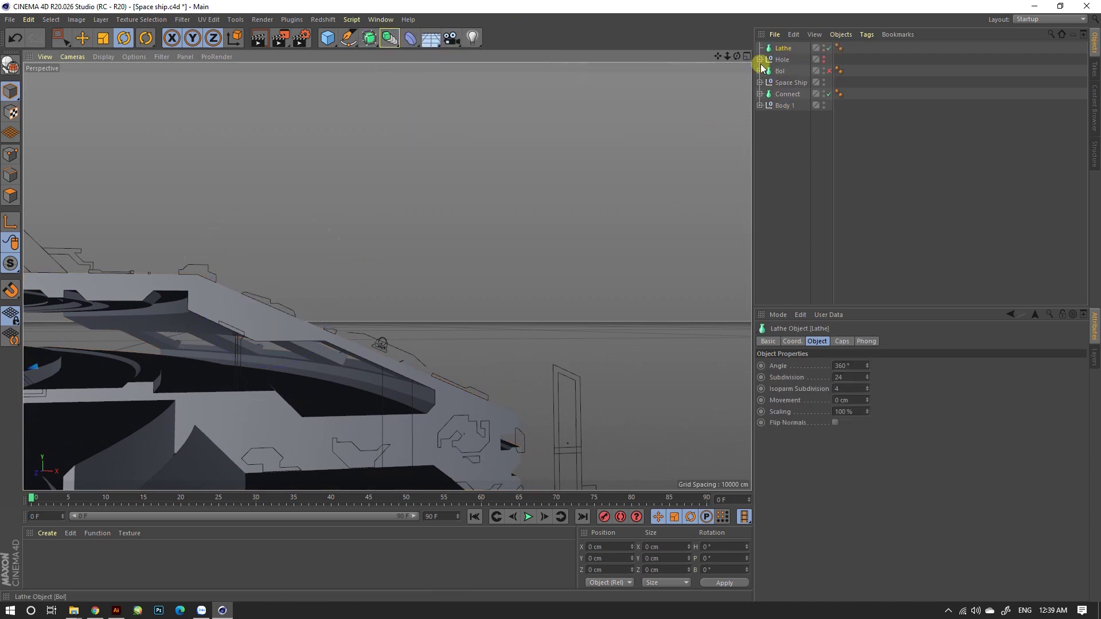
{"action": "left_click", "coordinate": [284, 304]}
{"action": "left_click_drag", "start_coordinate": [774, 132], "coordinate": [782, 53]}
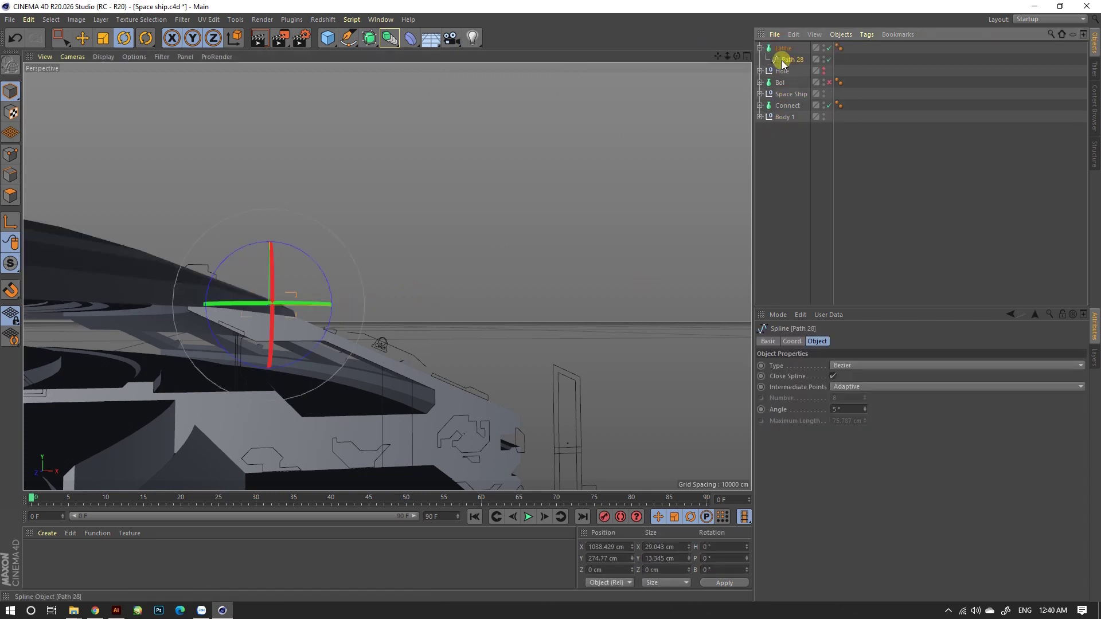
{"action": "left_click", "coordinate": [783, 49]}
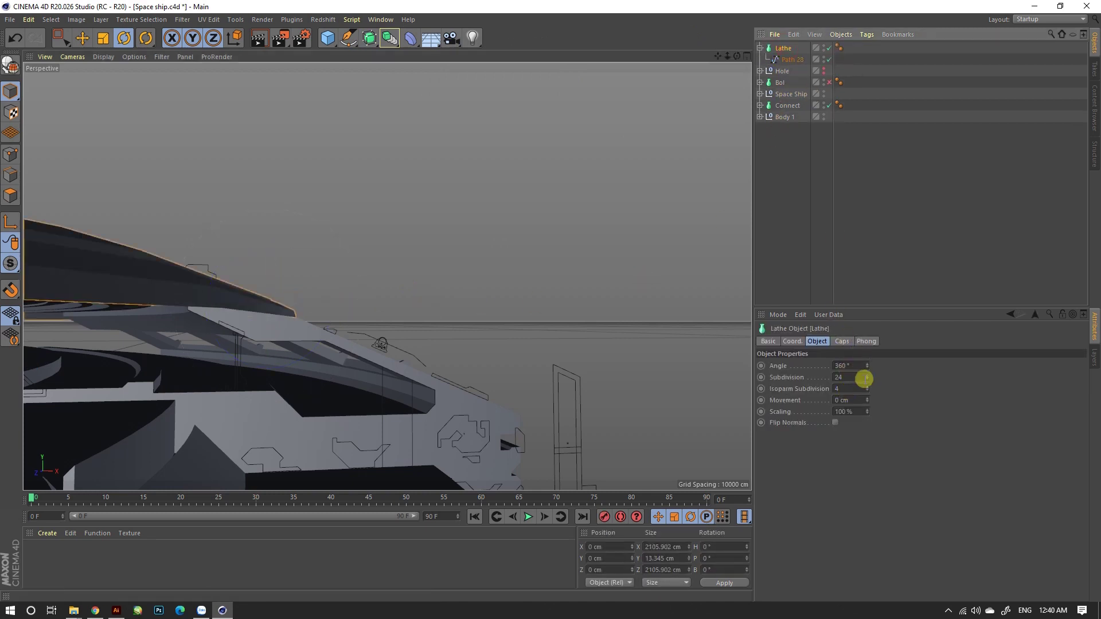
Try out different sweep angles and subdivision counts on the Path 28 lathe.
{"action": "left_click_drag", "start_coordinate": [867, 366], "coordinate": [867, 378]}
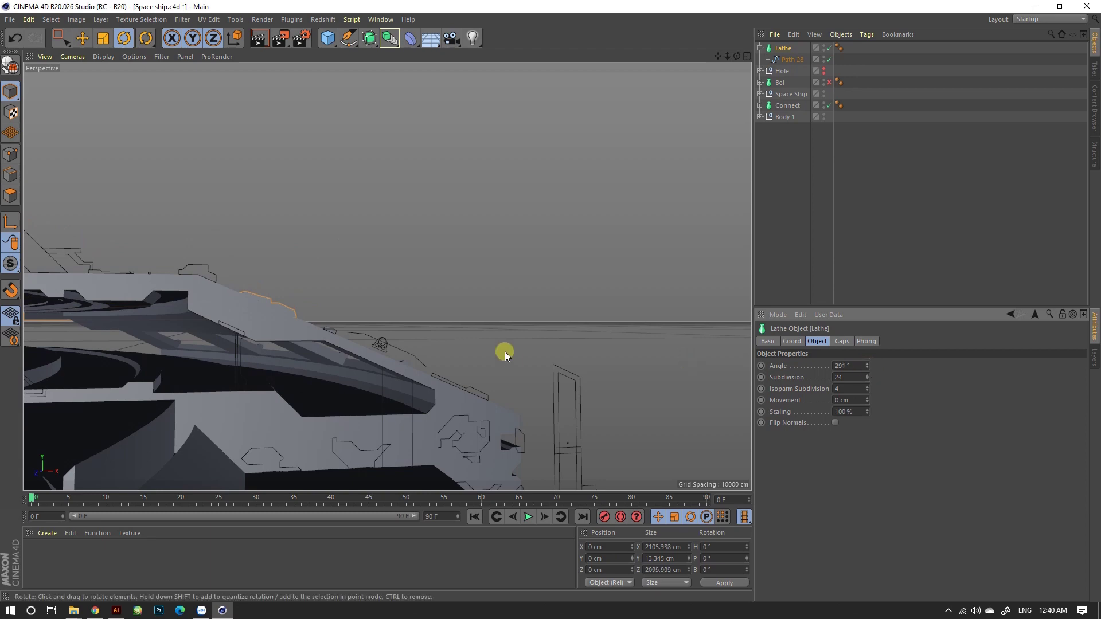
{"action": "left_click_drag", "start_coordinate": [505, 352], "coordinate": [435, 383], "text": "alt"}
{"action": "left_click", "coordinate": [839, 377]}
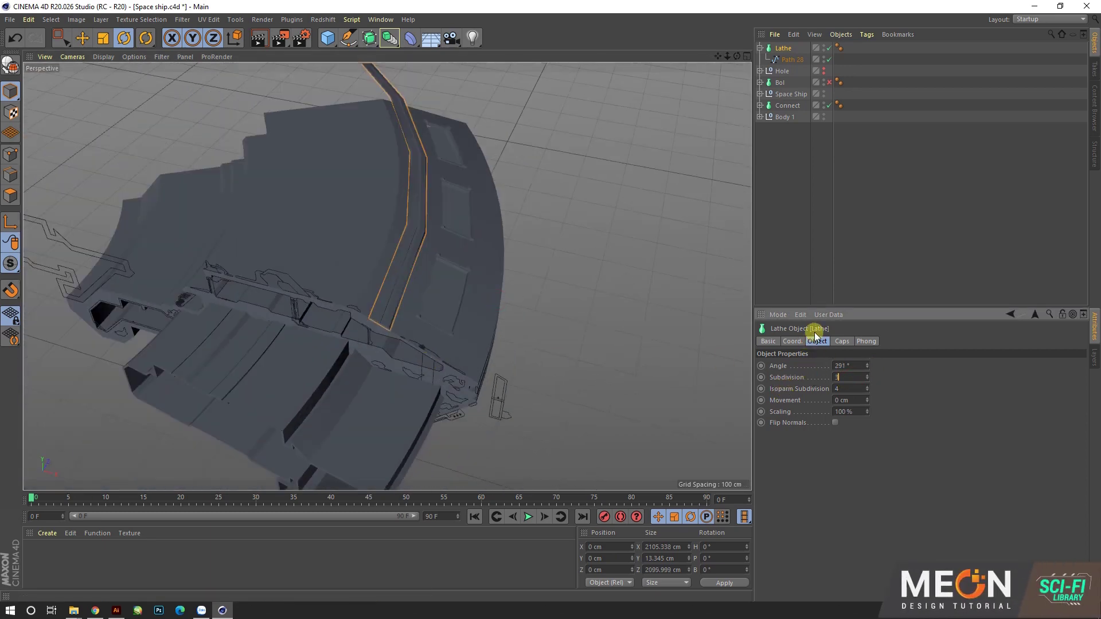
{"action": "type", "text": "0"}
{"action": "key", "text": "Return"}
{"action": "type", "text": "2"}
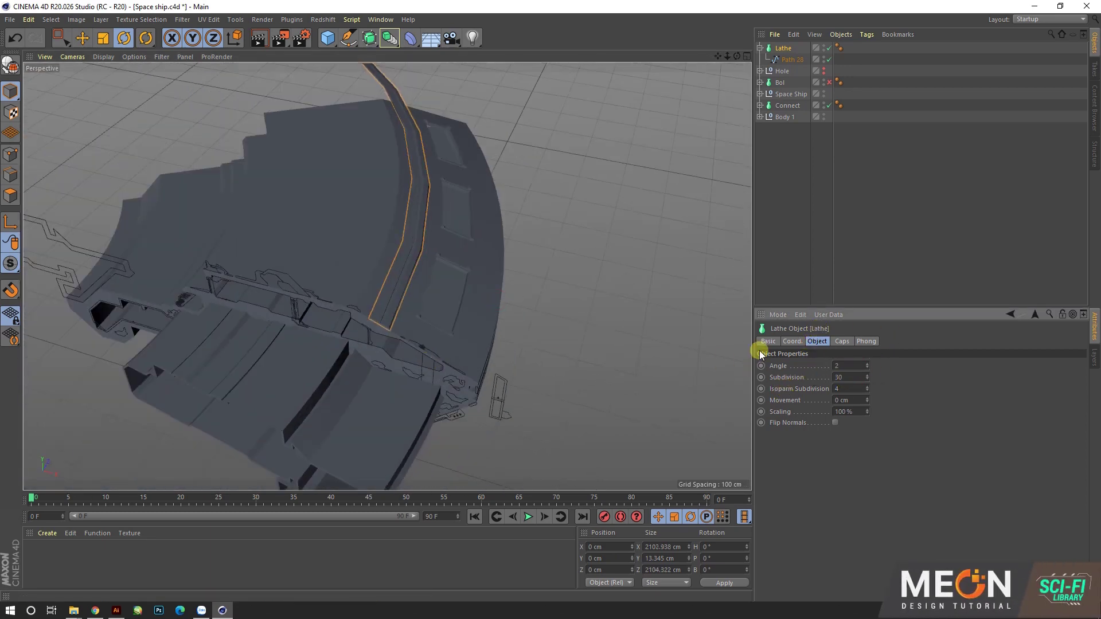
{"action": "type", "text": "5"}
{"action": "key", "text": "Return"}
{"action": "left_click_drag", "start_coordinate": [378, 243], "coordinate": [398, 231], "text": "alt"}
{"action": "key", "text": "m"}
{"action": "key", "text": "b"}
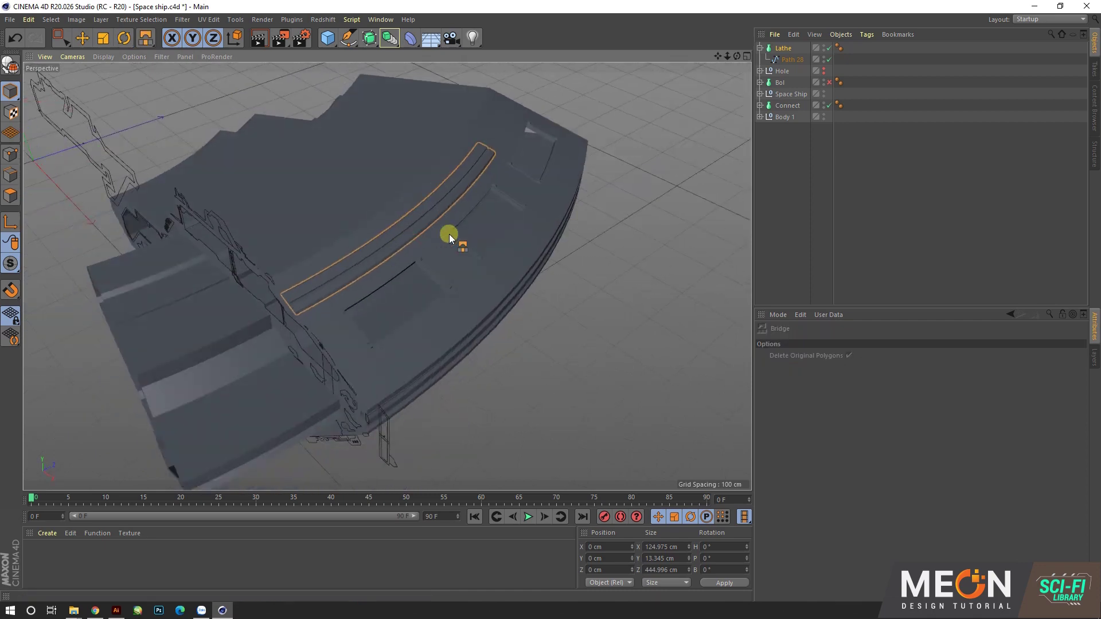
{"action": "key", "text": "e"}
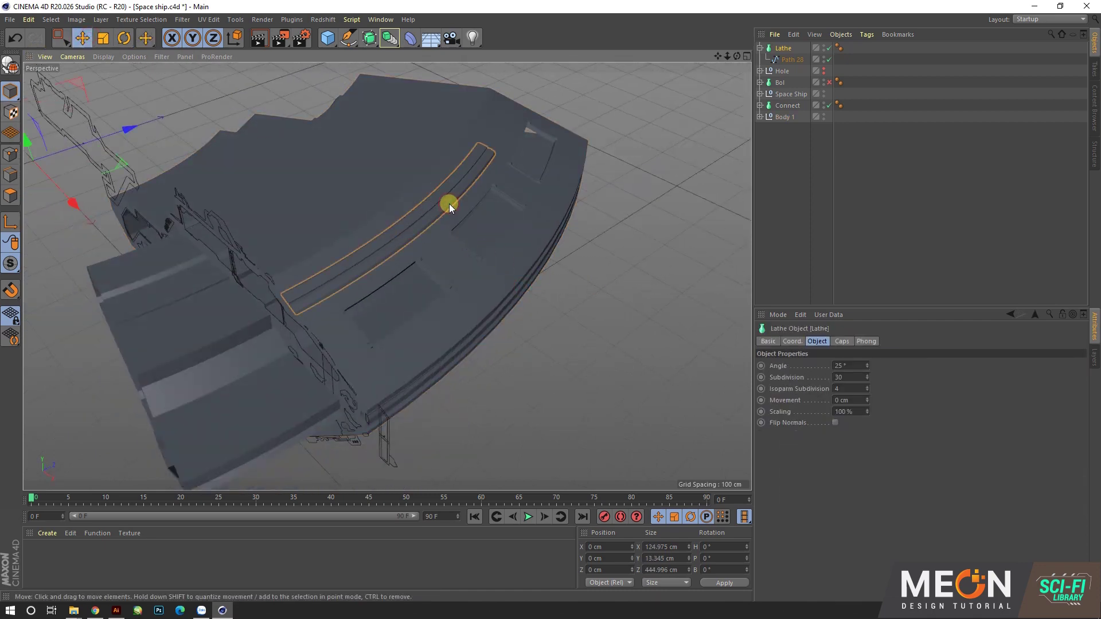
{"action": "mouse_move", "coordinate": [449, 204]}
{"action": "left_mouse_down", "text": "alt"}
{"action": "mouse_move", "coordinate": [405, 327]}
{"action": "mouse_move", "coordinate": [514, 279]}
{"action": "mouse_move", "coordinate": [228, 272]}
{"action": "mouse_move", "coordinate": [80, 287]}
{"action": "mouse_move", "coordinate": [248, 325]}
{"action": "mouse_move", "coordinate": [308, 265]}
{"action": "left_mouse_up", "text": "alt"}
{"action": "left_click", "coordinate": [513, 279]}
Set the rail lathe to a 35° angle with 12 subdivisions.
{"action": "left_click", "coordinate": [782, 52]}
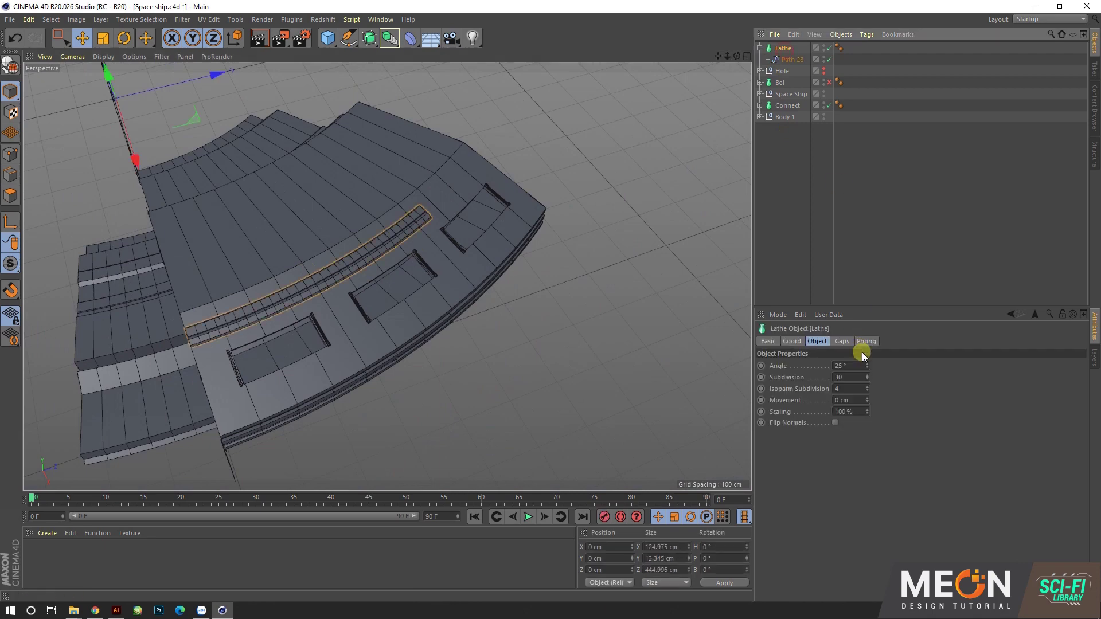
{"action": "left_click_drag", "start_coordinate": [867, 366], "coordinate": [755, 368]}
{"action": "scroll", "coordinate": [418, 258], "scroll_direction": "down", "scroll_amount": 5}
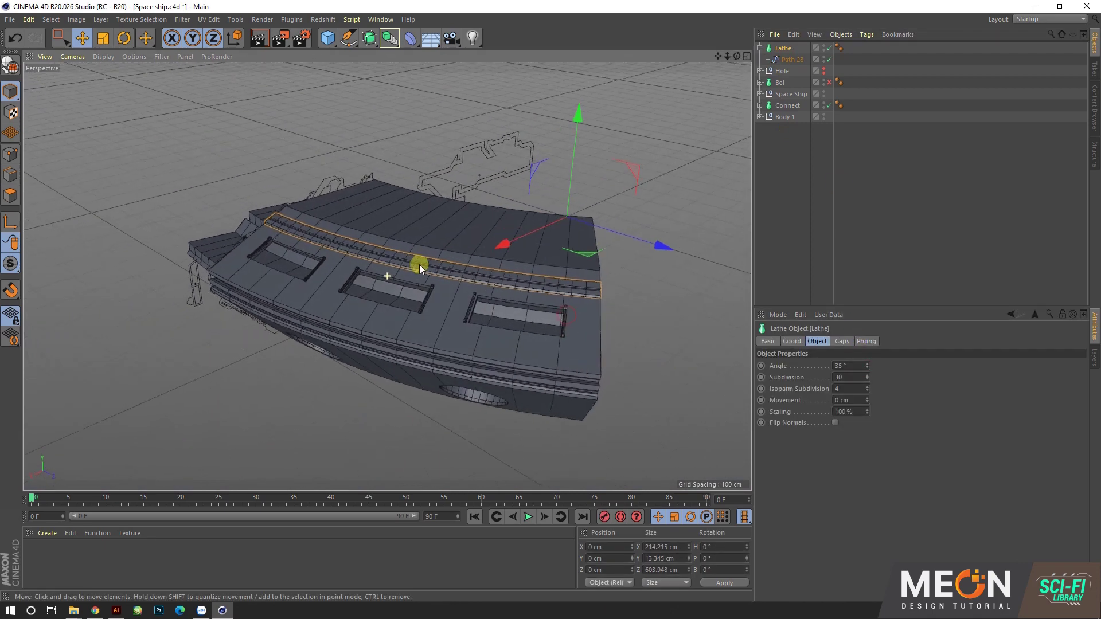
{"action": "mouse_move", "coordinate": [418, 258]}
{"action": "left_mouse_down", "text": "alt"}
{"action": "mouse_move", "coordinate": [735, 339]}
{"action": "mouse_move", "coordinate": [378, 291]}
{"action": "left_mouse_up", "text": "alt"}
{"action": "scroll", "coordinate": [378, 290], "scroll_direction": "up", "scroll_amount": 5}
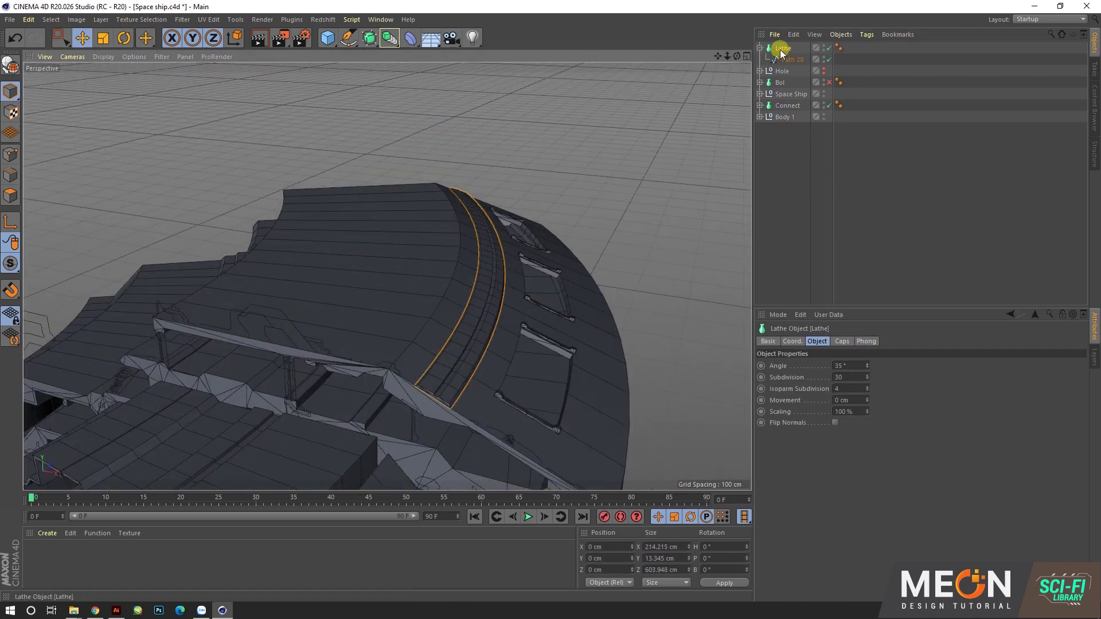
{"action": "left_click_drag", "start_coordinate": [867, 377], "coordinate": [768, 373]}
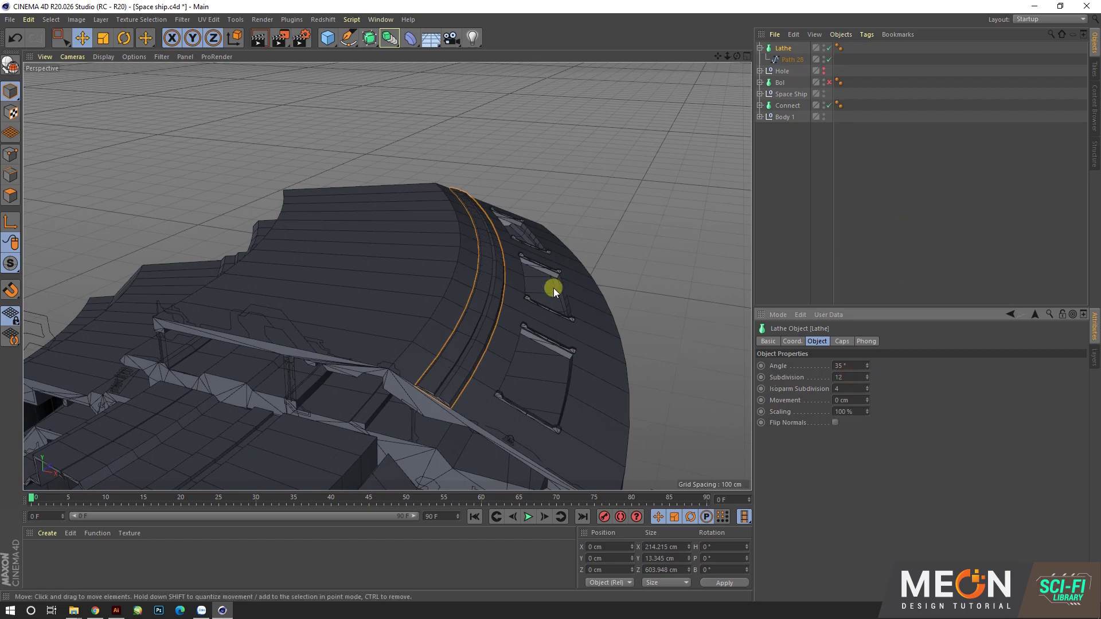
{"action": "mouse_move", "coordinate": [553, 288]}
{"action": "left_mouse_down", "text": "alt"}
{"action": "mouse_move", "coordinate": [453, 328]}
{"action": "mouse_move", "coordinate": [639, 328]}
{"action": "left_mouse_up", "text": "alt"}
Duplicate the rail lathe and use Path 157 as the copy's profile.
{"action": "left_click_drag", "start_coordinate": [782, 49], "coordinate": [780, 67], "text": "ctrl"}
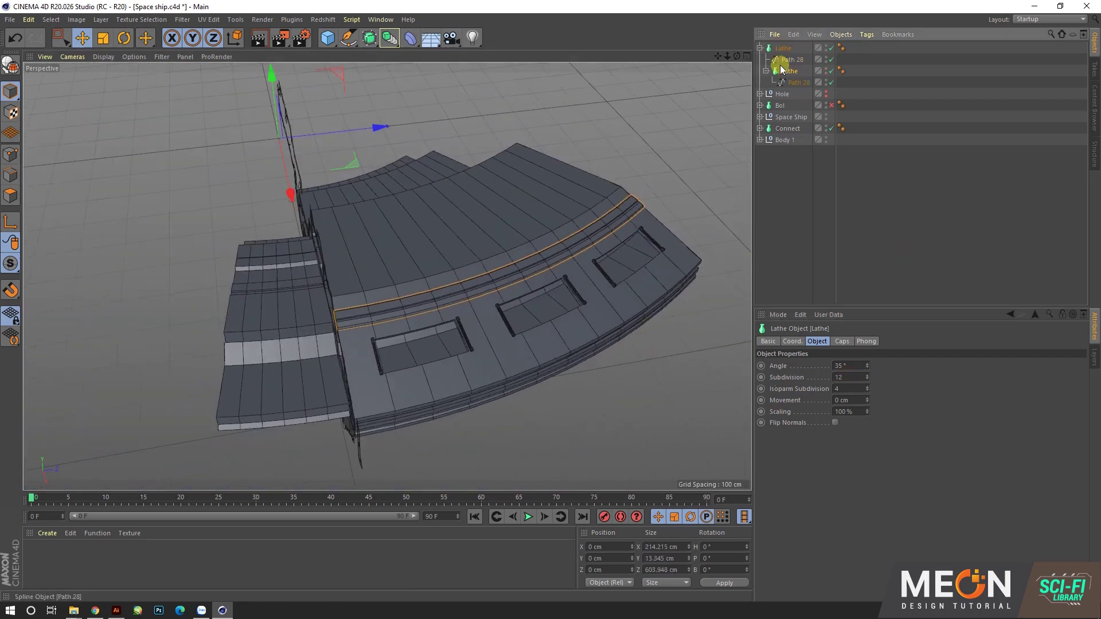
{"action": "left_click_drag", "start_coordinate": [683, 172], "coordinate": [373, 264], "text": "alt"}
{"action": "scroll", "coordinate": [372, 265], "scroll_direction": "up", "scroll_amount": 3}
{"action": "left_click", "coordinate": [392, 267]}
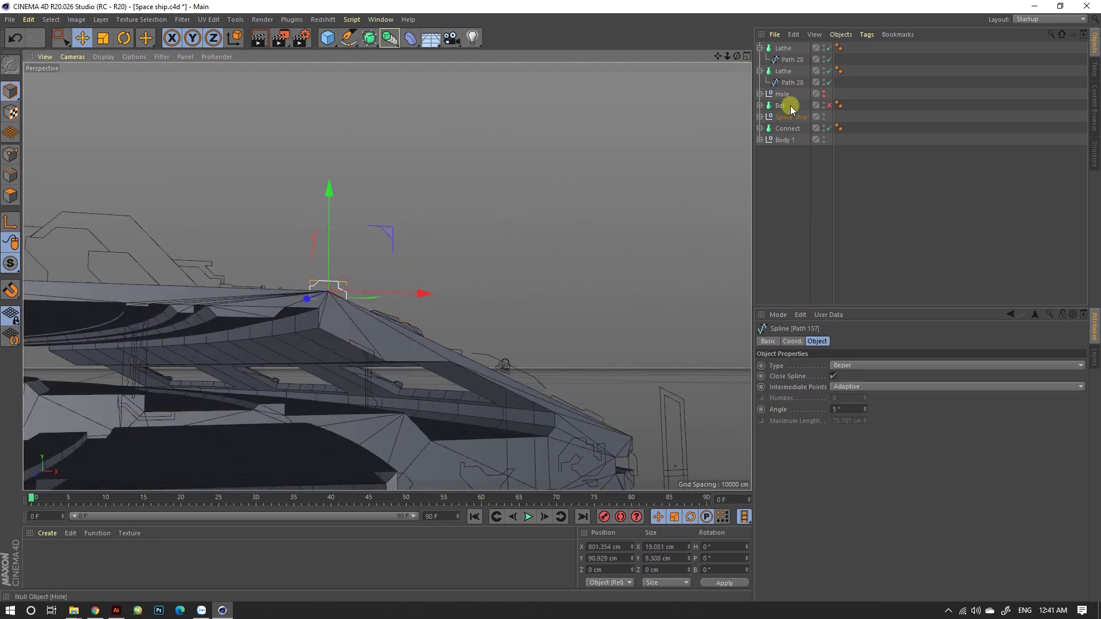
{"action": "left_click_drag", "start_coordinate": [790, 108], "coordinate": [789, 83]}
{"action": "left_click", "coordinate": [474, 305]}
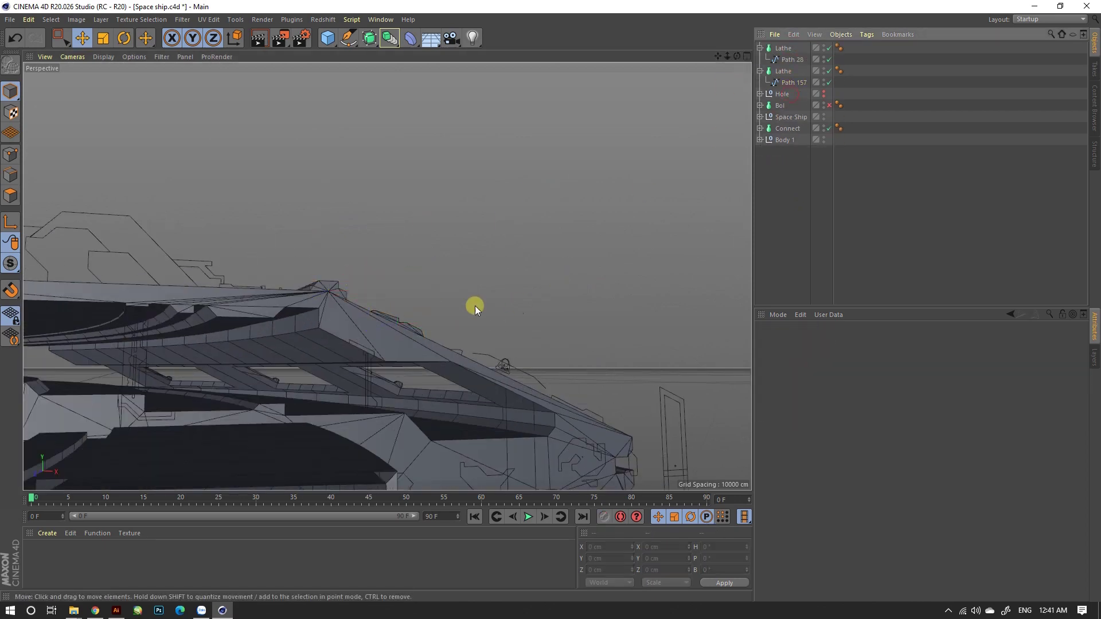
Make another lathe copy and put Path 25 into Lathe.1 as its profile.
{"action": "scroll", "coordinate": [387, 363], "scroll_direction": "up", "scroll_amount": 5}
{"action": "scroll", "coordinate": [388, 362], "scroll_direction": "up", "scroll_amount": 3}
{"action": "scroll", "coordinate": [348, 297], "scroll_direction": "up", "scroll_amount": 2}
{"action": "left_click", "coordinate": [760, 71]}
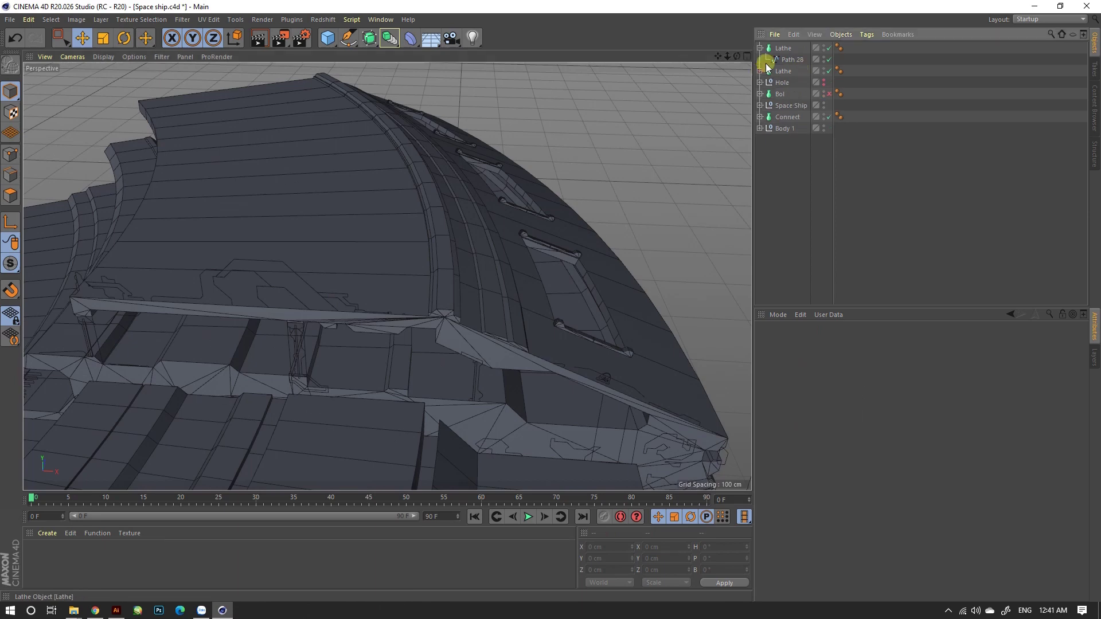
{"action": "left_click", "coordinate": [759, 48]}
{"action": "left_click_drag", "start_coordinate": [780, 67], "coordinate": [803, 97], "text": "ctrl"}
{"action": "left_click", "coordinate": [759, 71]}
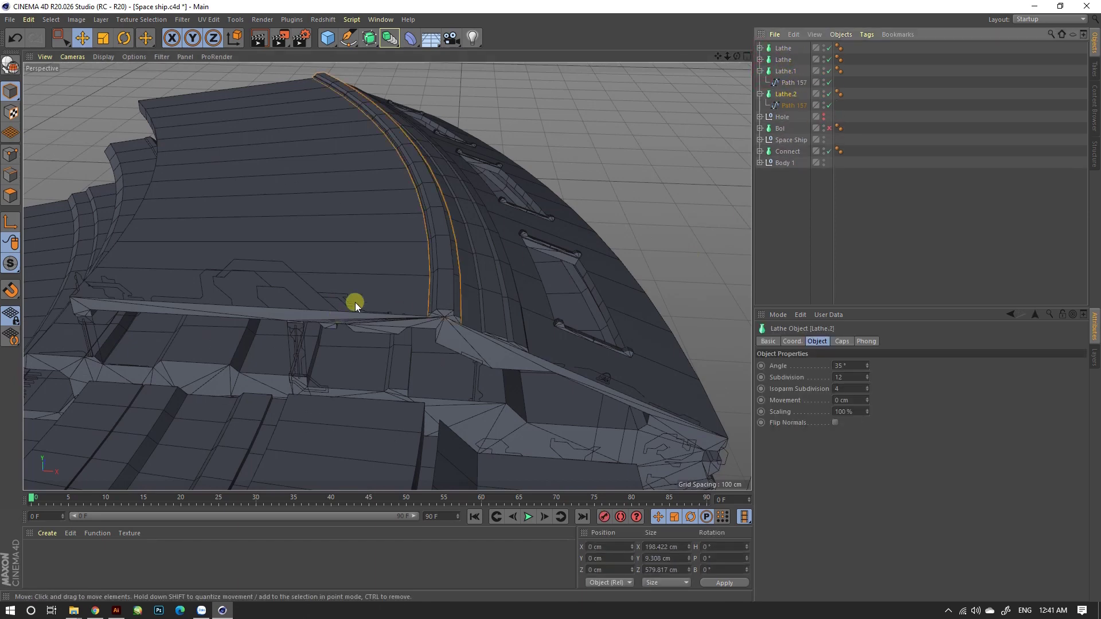
{"action": "mouse_move", "coordinate": [356, 301]}
{"action": "left_mouse_down", "text": "alt"}
{"action": "mouse_move", "coordinate": [463, 253]}
{"action": "mouse_move", "coordinate": [408, 272]}
{"action": "mouse_move", "coordinate": [461, 276]}
{"action": "left_mouse_up", "text": "alt"}
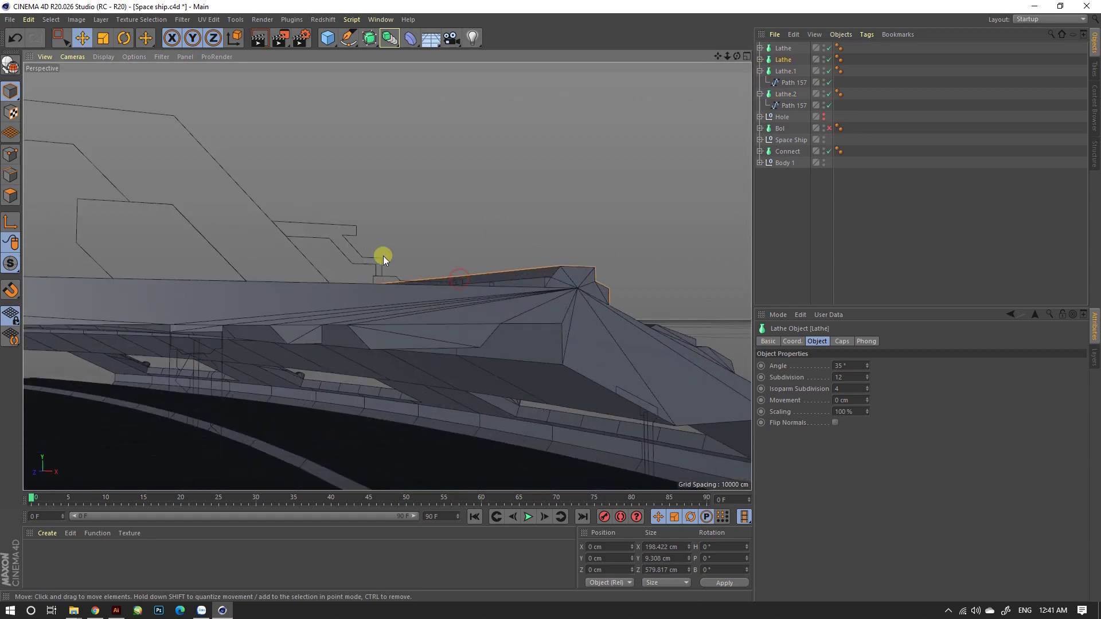
{"action": "scroll", "coordinate": [402, 287], "scroll_direction": "up", "scroll_amount": 3}
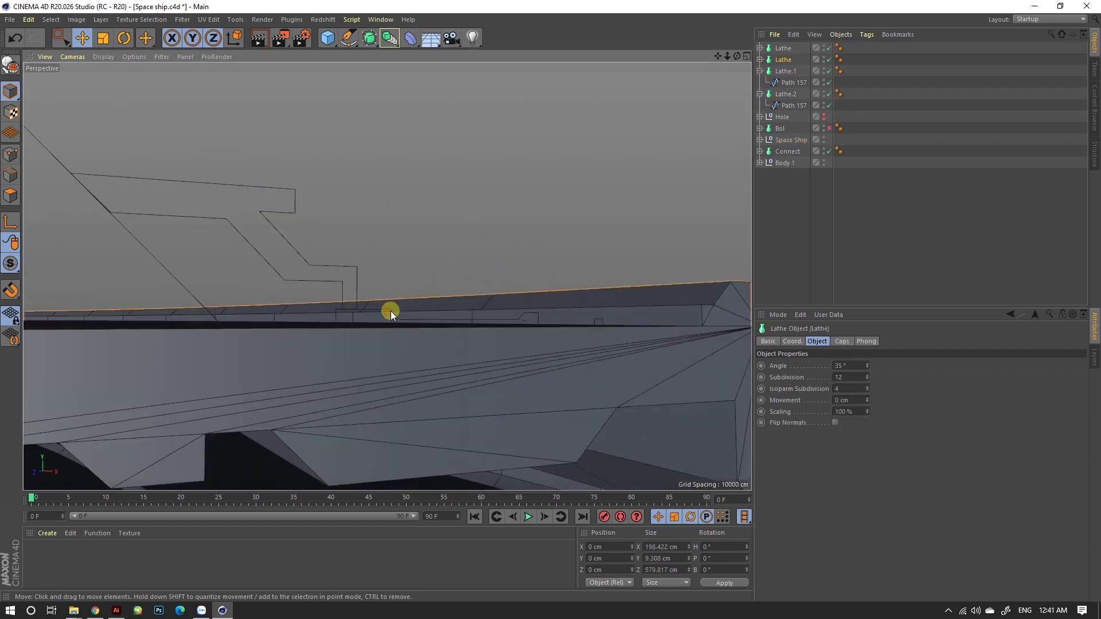
{"action": "left_click_drag", "start_coordinate": [390, 311], "coordinate": [401, 314], "text": "alt"}
{"action": "left_click", "coordinate": [401, 291]}
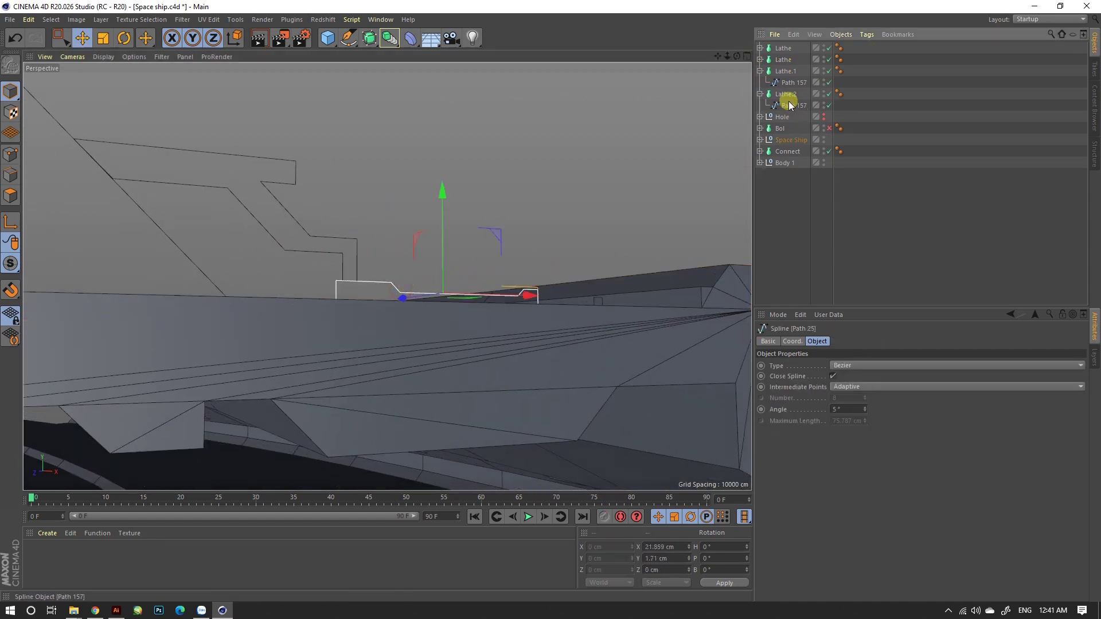
{"action": "left_click_drag", "start_coordinate": [781, 43], "coordinate": [785, 83]}
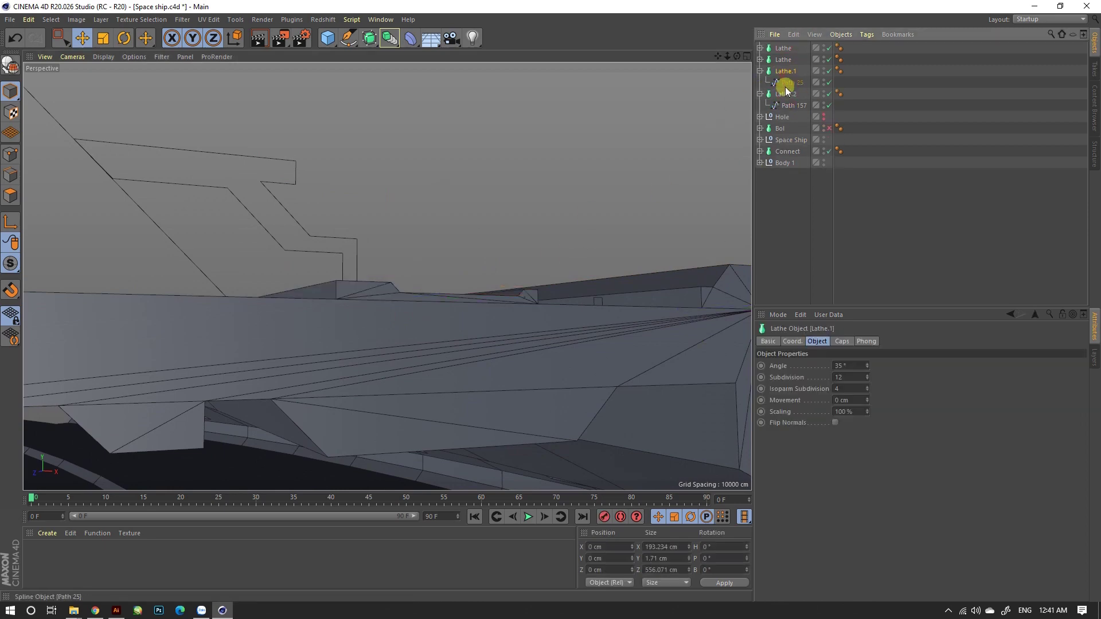
Give Lathe.1 a 5° sweep angle and 6 subdivisions.
{"action": "double_click", "coordinate": [847, 365]}
{"action": "type", "text": "5"}
{"action": "key", "text": "Return"}
{"action": "key", "text": "o"}
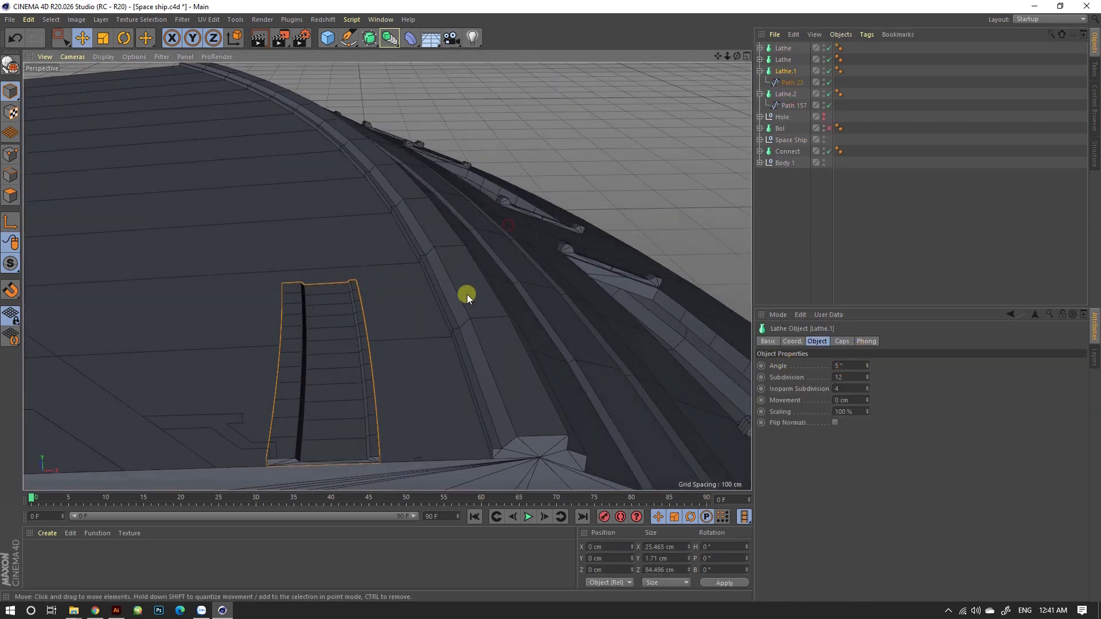
{"action": "scroll", "coordinate": [466, 294], "scroll_direction": "down", "scroll_amount": 5}
{"action": "left_click_drag", "start_coordinate": [401, 345], "coordinate": [372, 349], "text": "alt"}
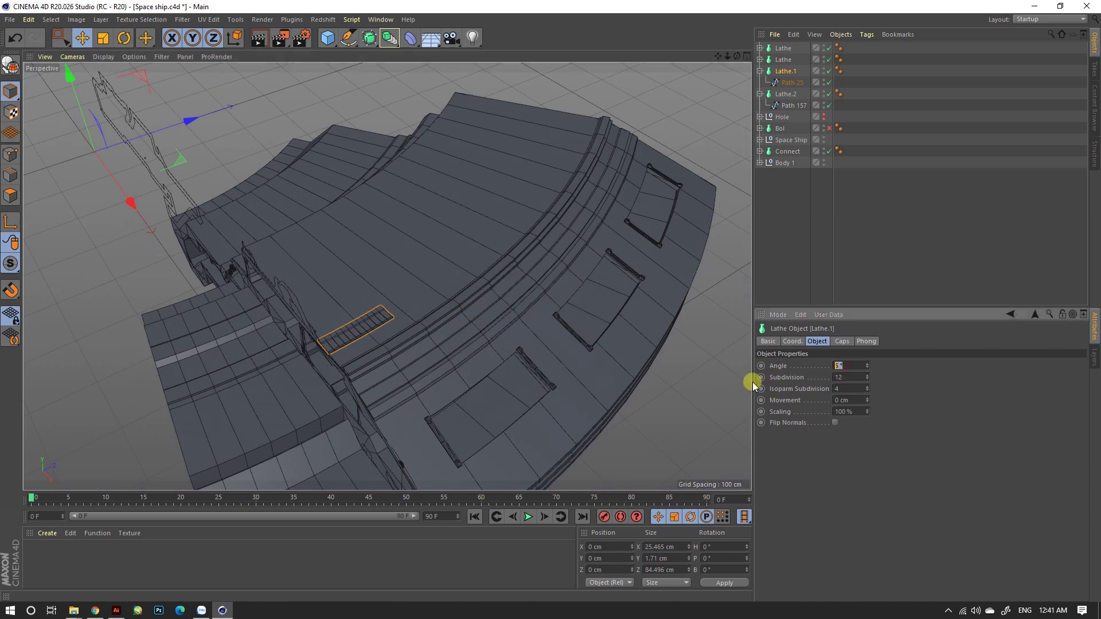
{"action": "key", "text": "Tab"}
{"action": "type", "text": "6"}
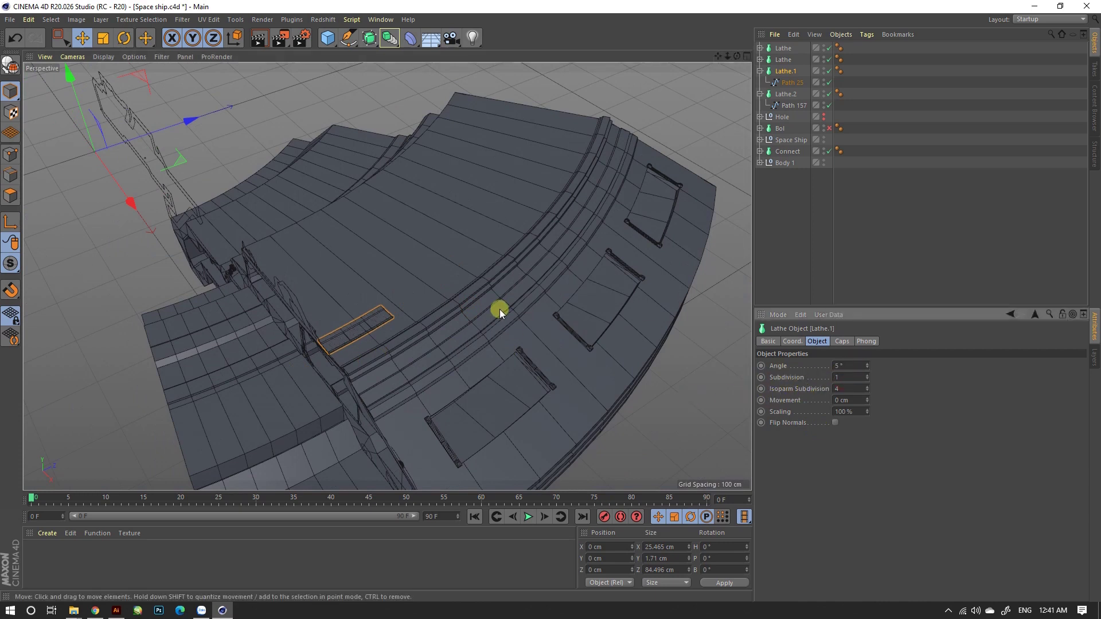
{"action": "left_click", "coordinate": [759, 70]}
Rotate the small block around the deck and paste two copies of it.
{"action": "left_click_drag", "start_coordinate": [420, 239], "coordinate": [329, 308], "text": "alt"}
{"action": "key", "text": "r"}
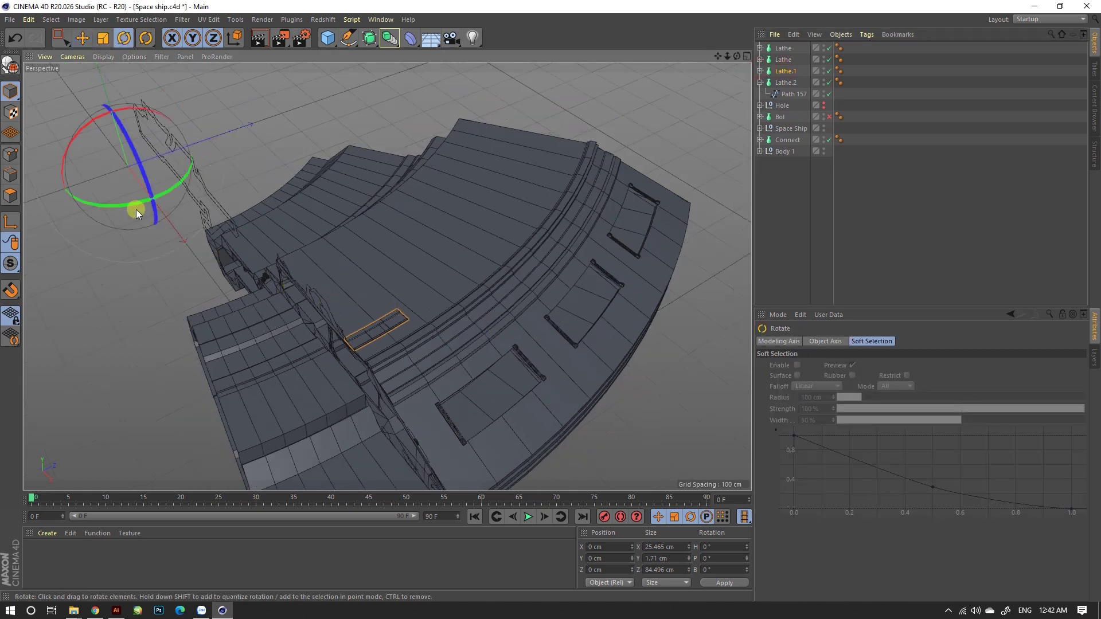
{"action": "mouse_move", "coordinate": [136, 208]}
{"action": "left_mouse_down"}
{"action": "mouse_move", "coordinate": [141, 198]}
{"action": "mouse_move", "coordinate": [123, 202]}
{"action": "left_mouse_up"}
{"action": "key", "text": "ctrl+c"}
{"action": "key", "text": "ctrl+v"}
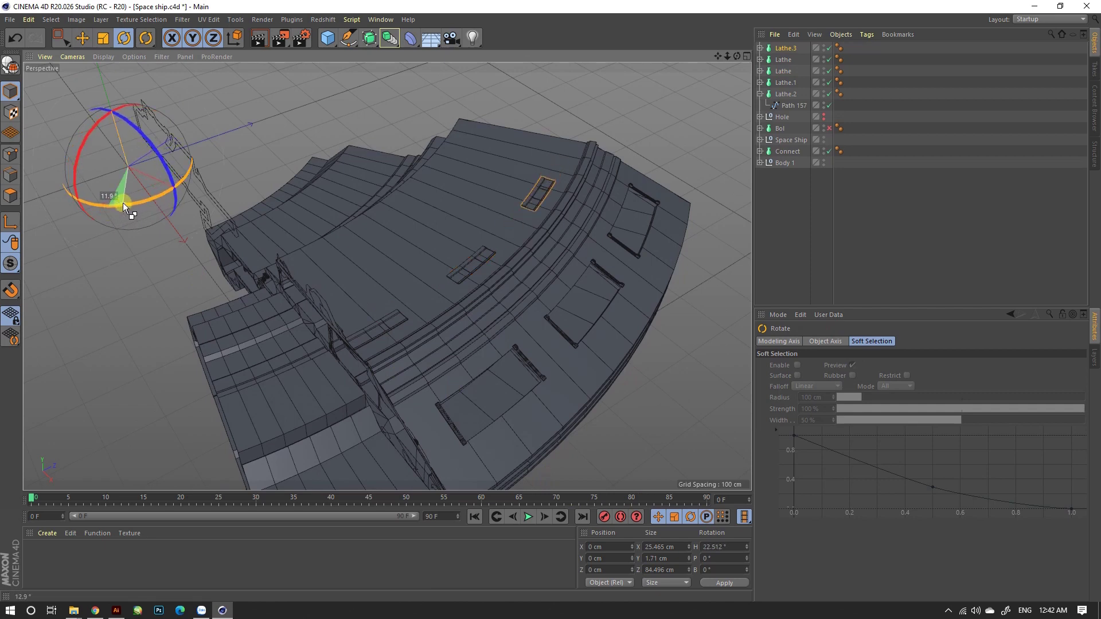
{"action": "key", "text": "ctrl+c"}
{"action": "key", "text": "ctrl+v"}
Group Lathe.1, Lathe.3 and Lathe.4 under a Null.
{"action": "left_click", "coordinate": [790, 60]}
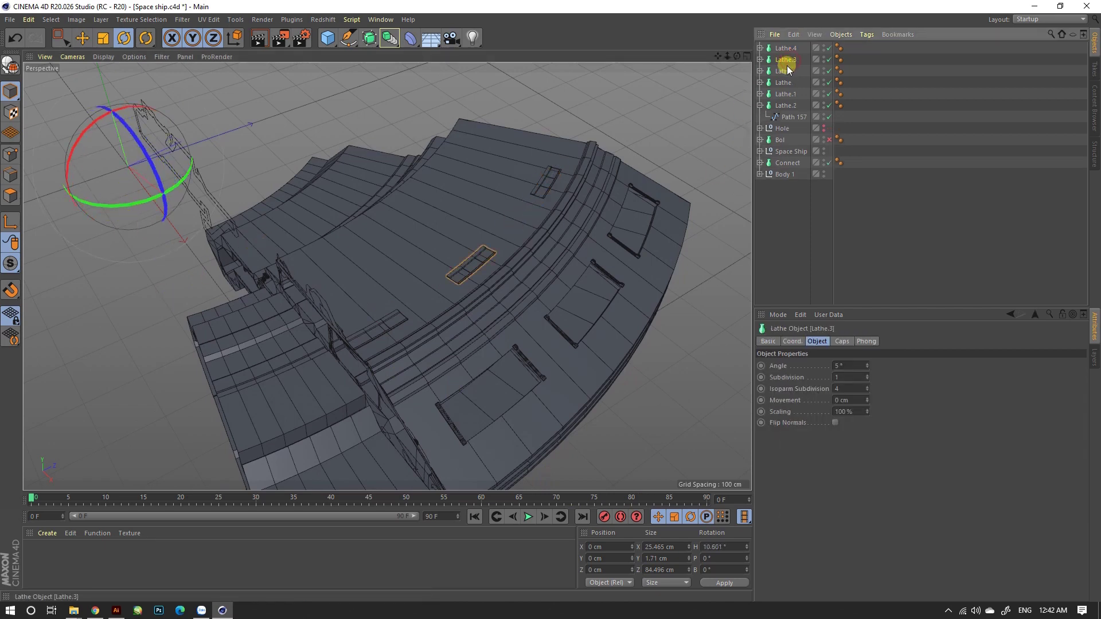
{"action": "left_click", "coordinate": [785, 49], "text": "ctrl"}
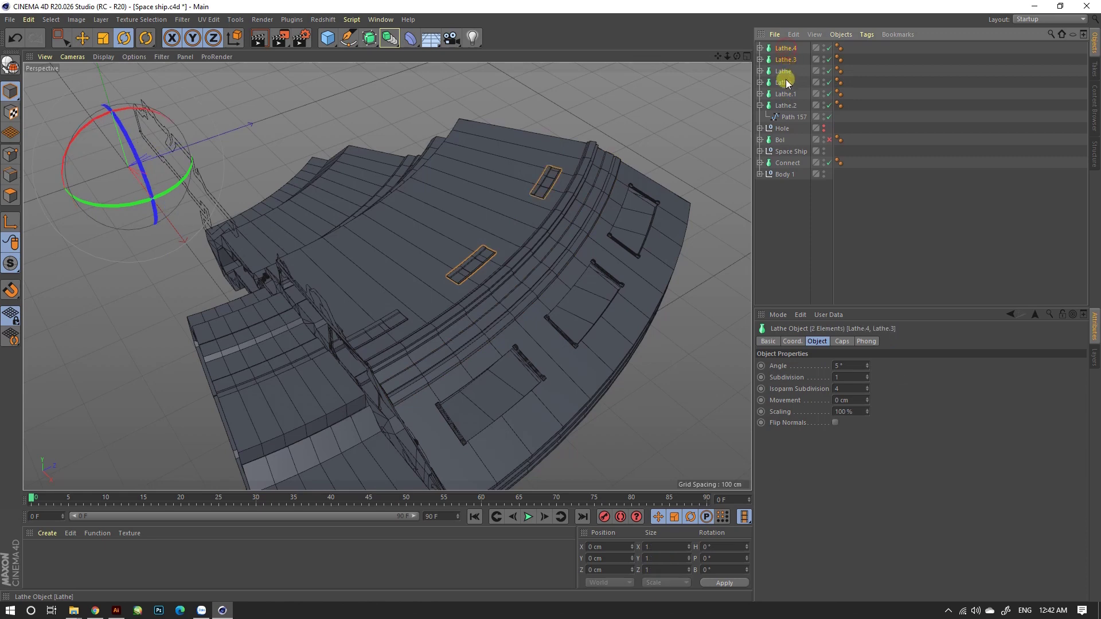
{"action": "right_click", "coordinate": [782, 94]}
{"action": "left_click", "coordinate": [825, 428]}
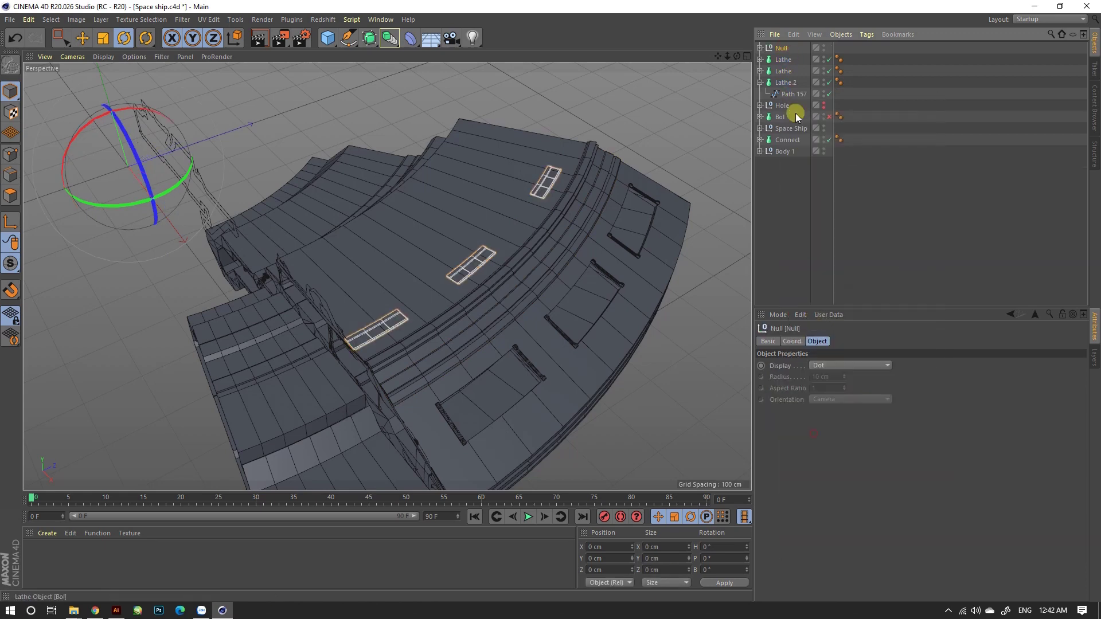
{"action": "left_click", "coordinate": [761, 48]}
{"action": "left_click", "coordinate": [789, 83]}
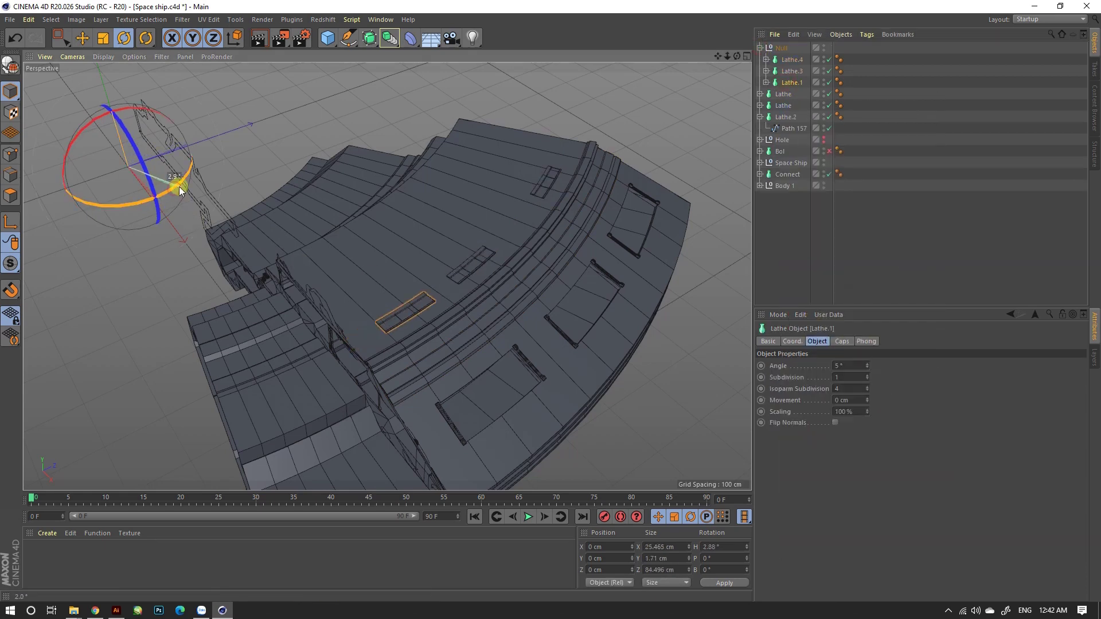
Set headings of 5° on Lathe.1 and 15° on Lathe.3, then edit Lathe.4's heading.
{"action": "left_click", "coordinate": [722, 546]}
{"action": "type", "text": "5"}
{"action": "key", "text": "Return"}
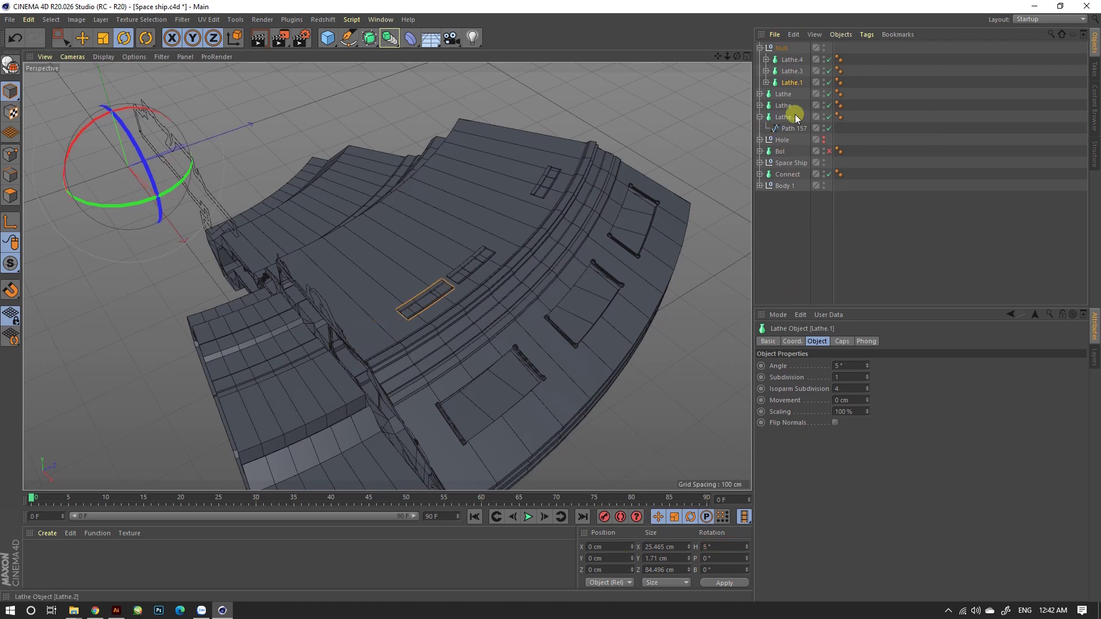
{"action": "left_click", "coordinate": [791, 71]}
{"action": "left_click", "coordinate": [723, 547]}
{"action": "type", "text": "15"}
{"action": "key", "text": "Return"}
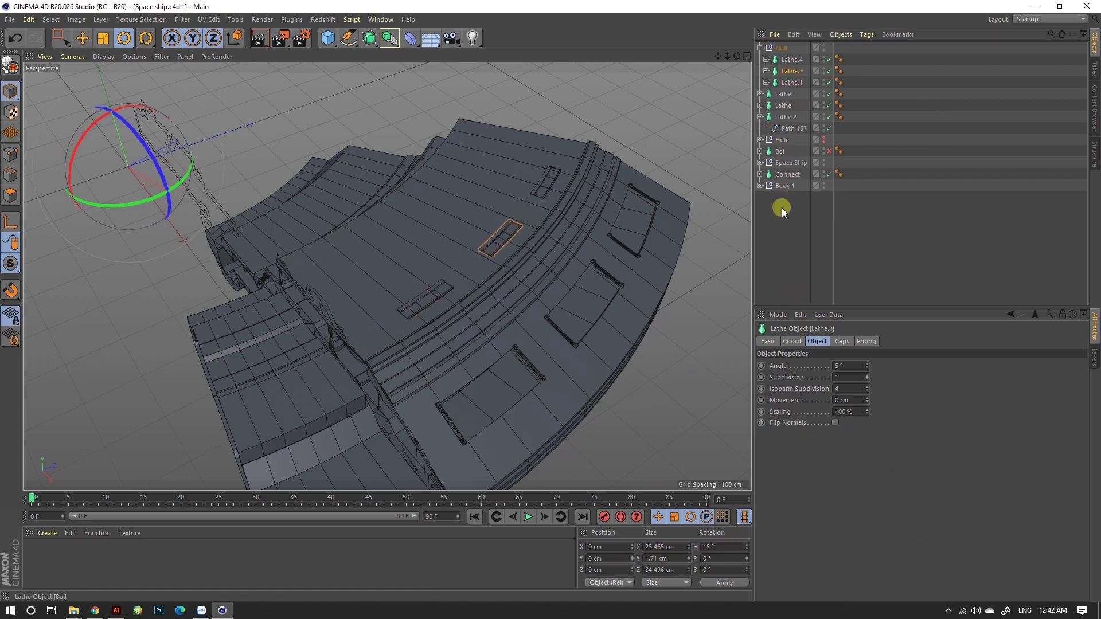
{"action": "left_click", "coordinate": [790, 60]}
{"action": "left_click", "coordinate": [716, 546]}
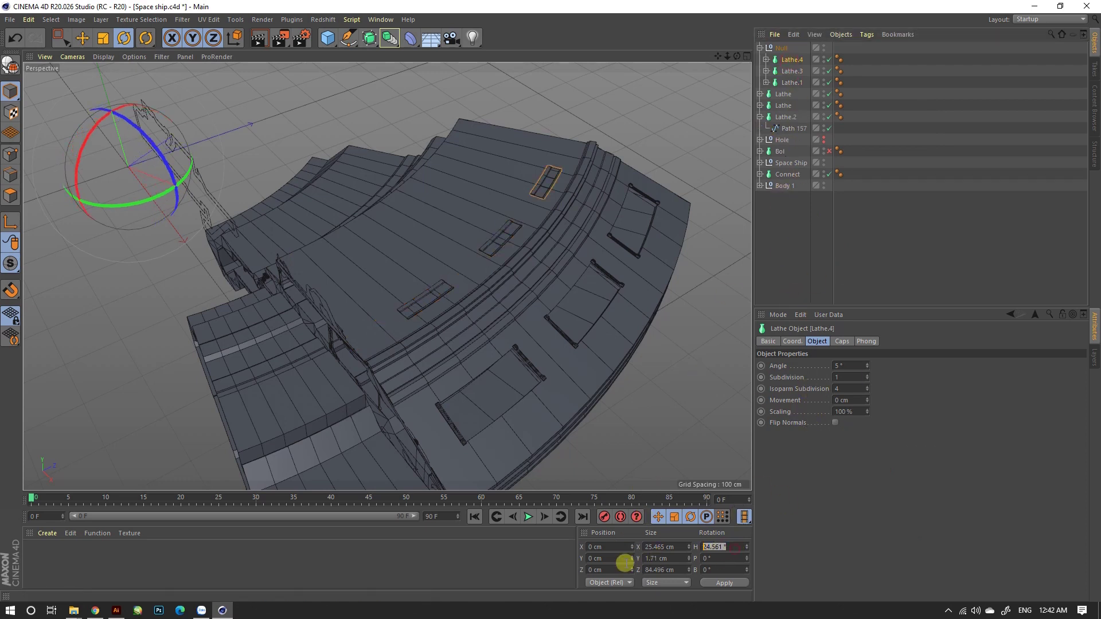
{"action": "mouse_move", "coordinate": [486, 387]}
{"action": "left_mouse_down", "text": "alt"}
{"action": "mouse_move", "coordinate": [402, 254]}
{"action": "mouse_move", "coordinate": [393, 305]}
{"action": "mouse_move", "coordinate": [567, 421]}
{"action": "mouse_move", "coordinate": [620, 264]}
{"action": "left_mouse_up", "text": "alt"}
{"action": "scroll", "coordinate": [432, 361], "scroll_direction": "up", "scroll_amount": 3}
{"action": "scroll", "coordinate": [433, 361], "scroll_direction": "up", "scroll_amount": 3}
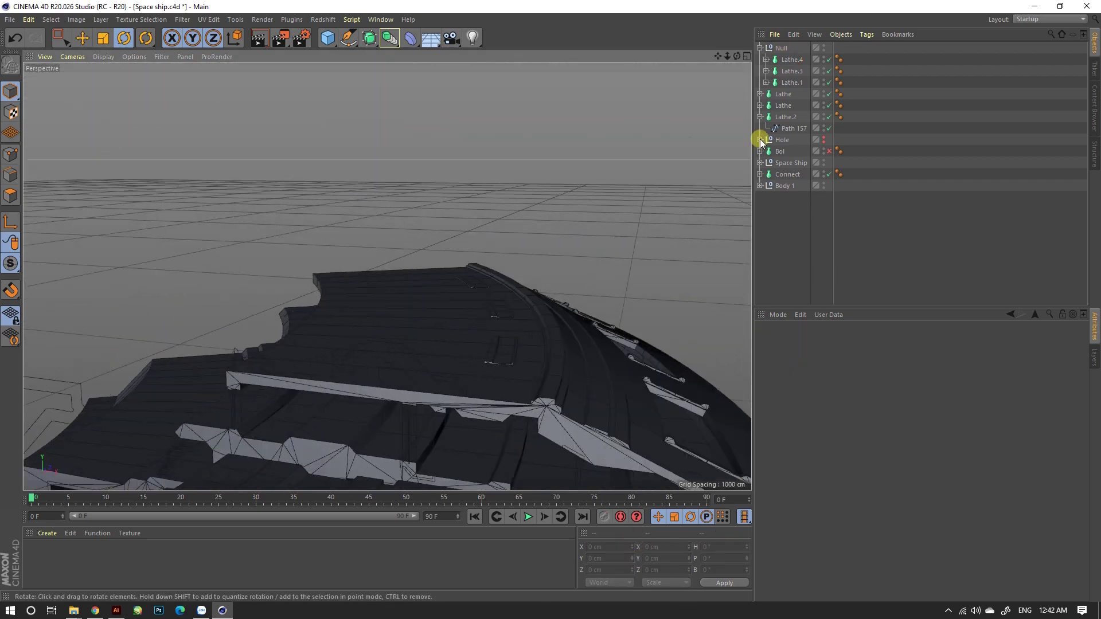
Duplicate the lathe, copy Path 24 and Path 156, and make Path 156 Lathe.2's profile.
{"action": "left_click", "coordinate": [761, 59]}
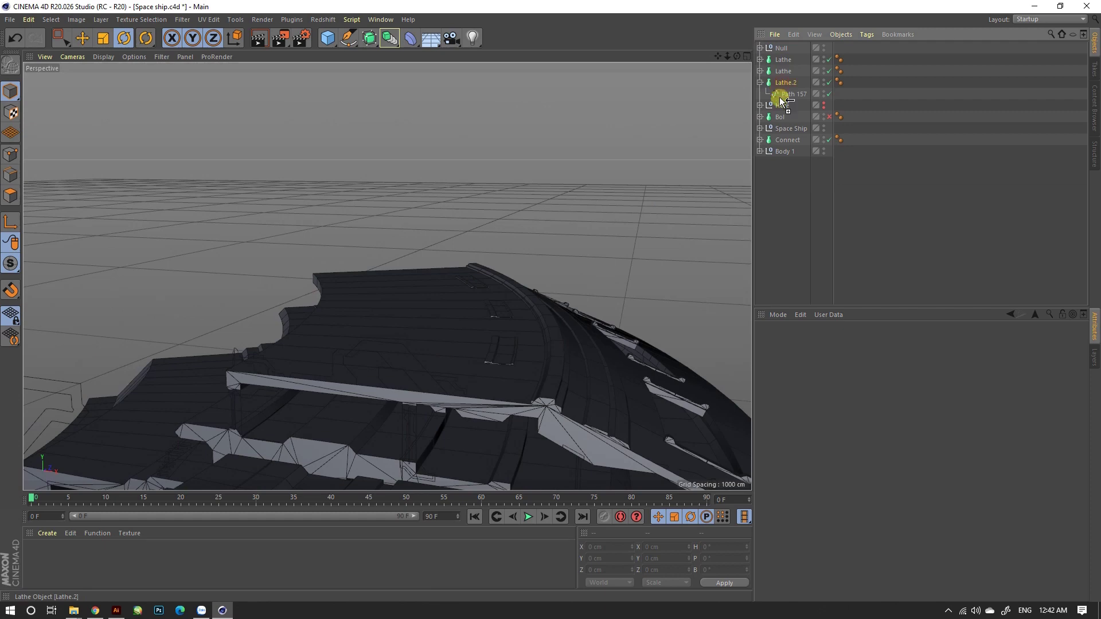
{"action": "left_click_drag", "start_coordinate": [780, 99], "coordinate": [783, 101], "text": "ctrl"}
{"action": "left_click_drag", "start_coordinate": [409, 373], "coordinate": [527, 308], "text": "alt"}
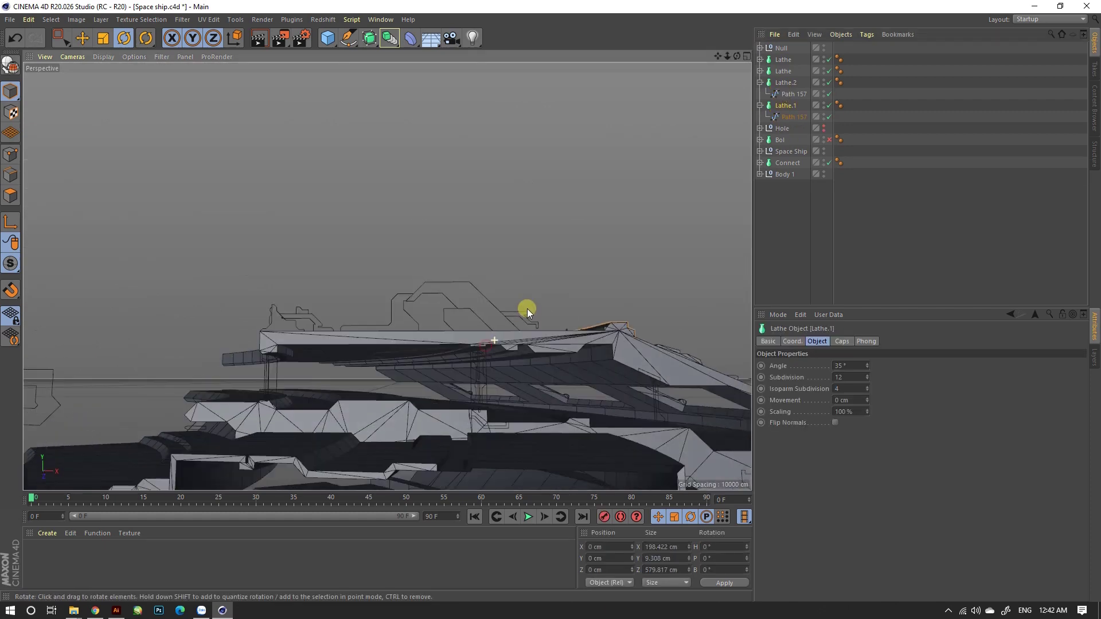
{"action": "left_click", "coordinate": [490, 300]}
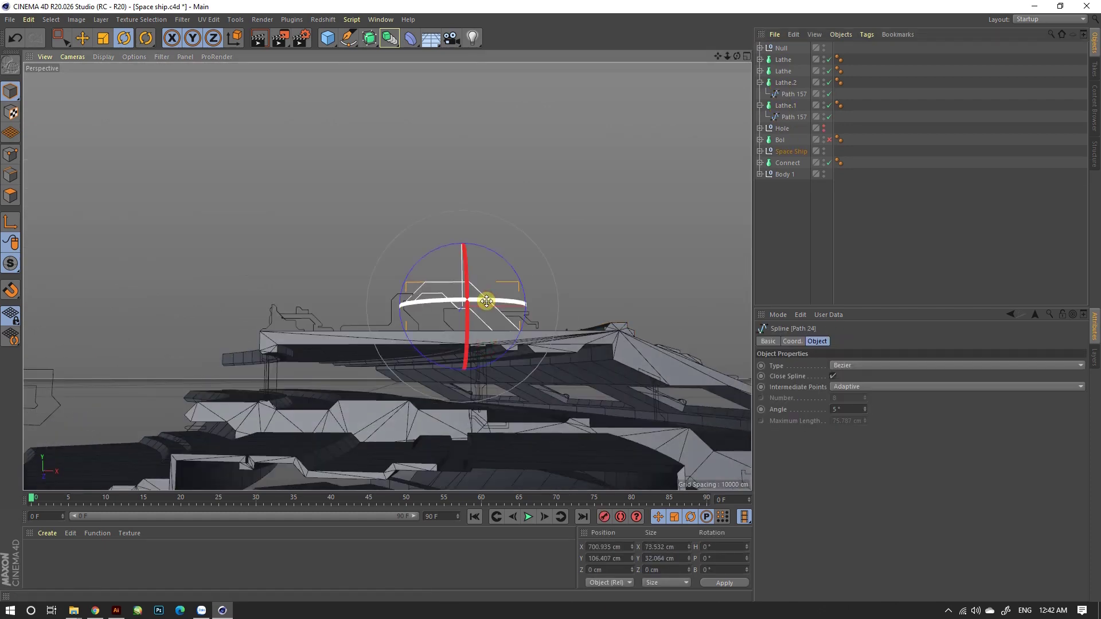
{"action": "left_click", "coordinate": [415, 320], "text": "shift"}
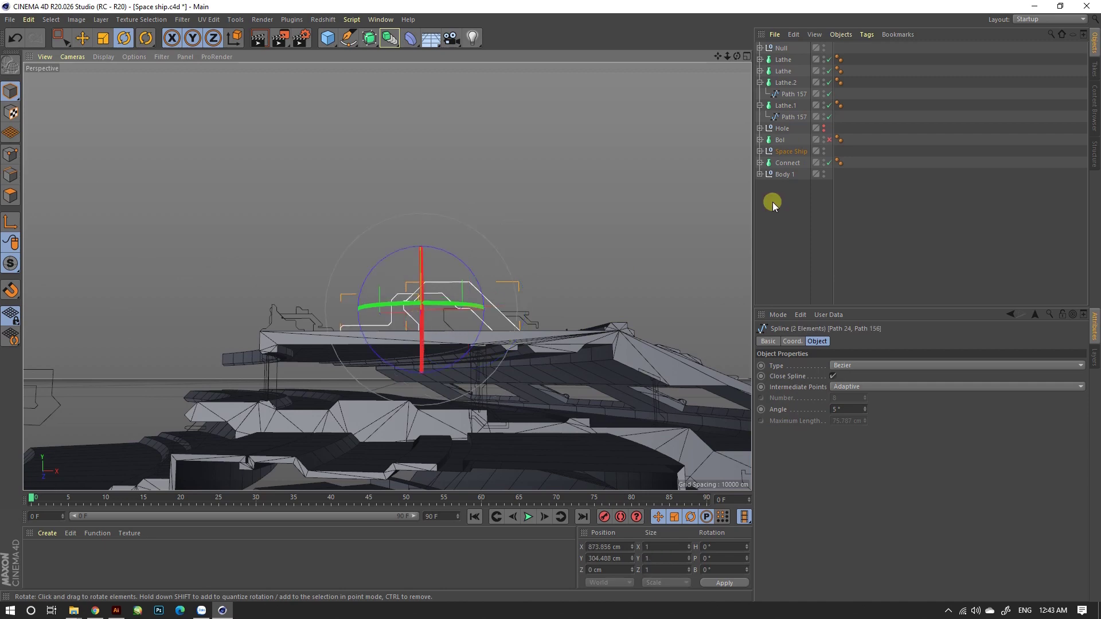
{"action": "key", "text": "ctrl+c"}
{"action": "key", "text": "ctrl+v"}
{"action": "left_click", "coordinate": [785, 60]}
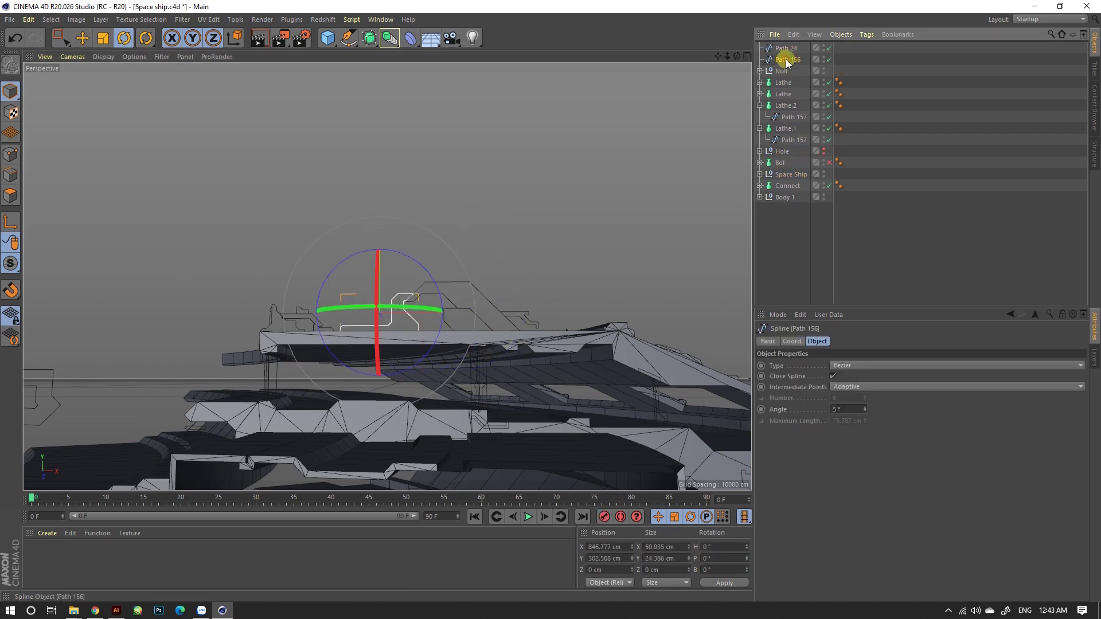
{"action": "left_click_drag", "start_coordinate": [785, 114], "coordinate": [784, 106]}
Make Path 24 the profile of Lathe.1 and delete the old Path 157 profile.
{"action": "mouse_move", "coordinate": [466, 293]}
{"action": "left_mouse_down", "text": "alt"}
{"action": "mouse_move", "coordinate": [446, 365]}
{"action": "mouse_move", "coordinate": [467, 312]}
{"action": "left_mouse_up", "text": "alt"}
{"action": "scroll", "coordinate": [467, 312], "scroll_direction": "up", "scroll_amount": 4}
{"action": "scroll", "coordinate": [453, 327], "scroll_direction": "up", "scroll_amount": 2}
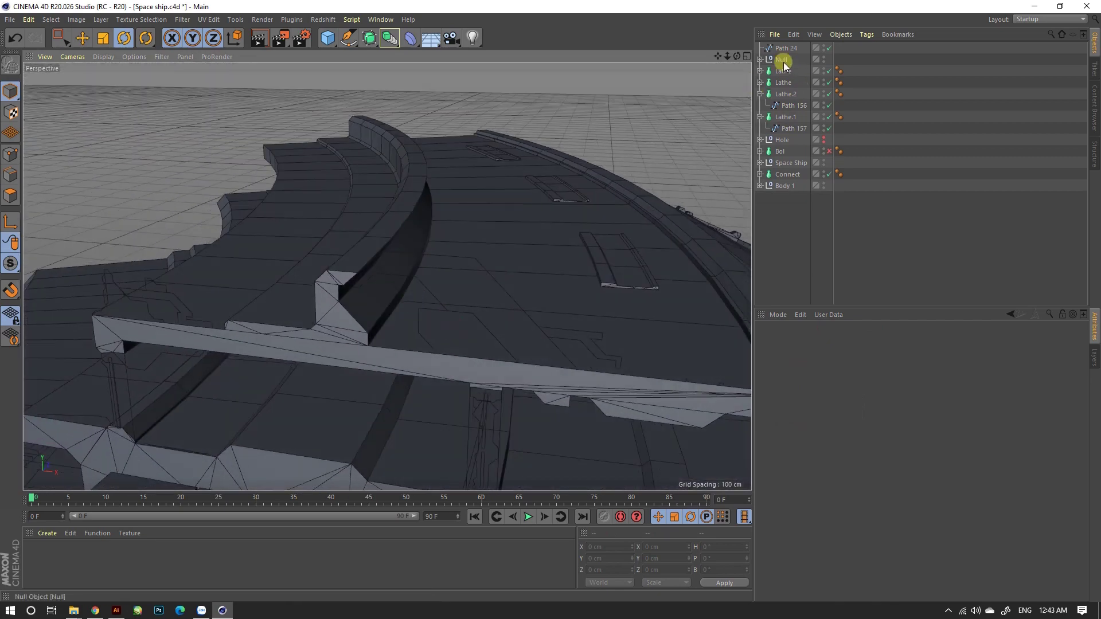
{"action": "left_click_drag", "start_coordinate": [781, 48], "coordinate": [784, 118]}
{"action": "key", "text": "Delete"}
Set Lathe.1 to a 3° sweep angle with a subdivision of 1.
{"action": "mouse_move", "coordinate": [459, 321]}
{"action": "left_mouse_down", "text": "alt"}
{"action": "mouse_move", "coordinate": [511, 295]}
{"action": "mouse_move", "coordinate": [514, 252]}
{"action": "mouse_move", "coordinate": [487, 325]}
{"action": "left_mouse_up", "text": "alt"}
{"action": "left_click", "coordinate": [784, 105]}
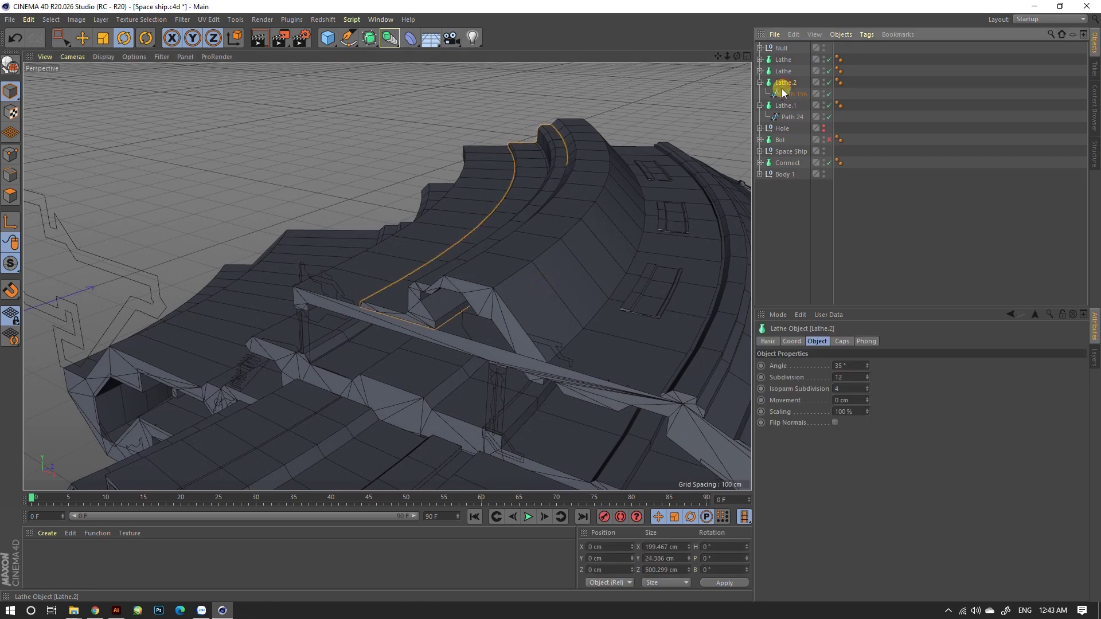
{"action": "left_click", "coordinate": [760, 82]}
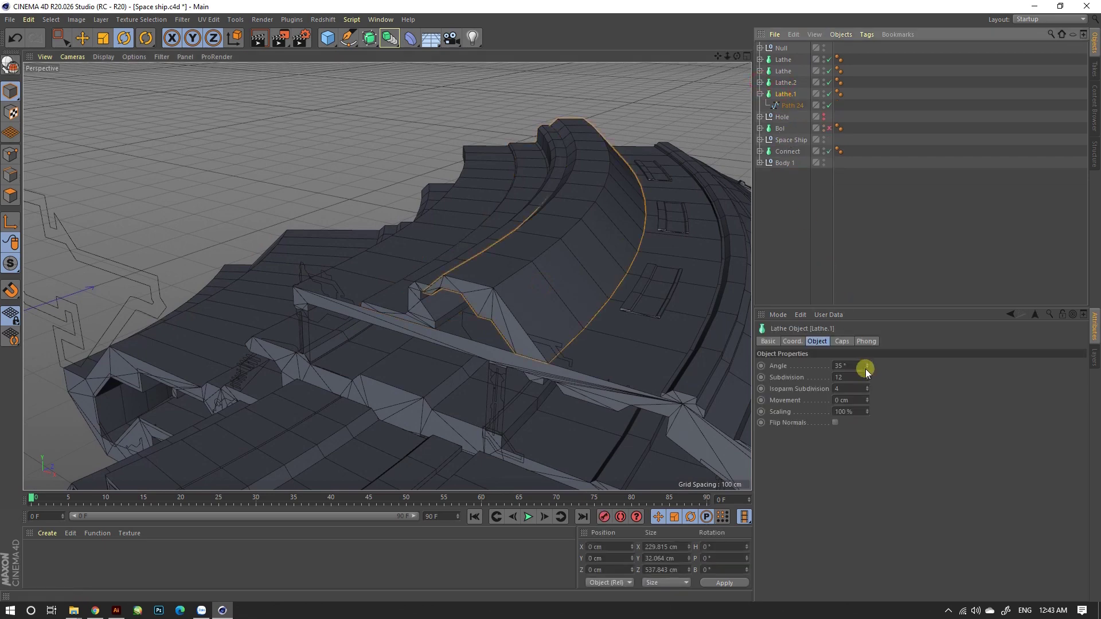
{"action": "double_click", "coordinate": [843, 365]}
{"action": "type", "text": "3"}
{"action": "key", "text": "Return"}
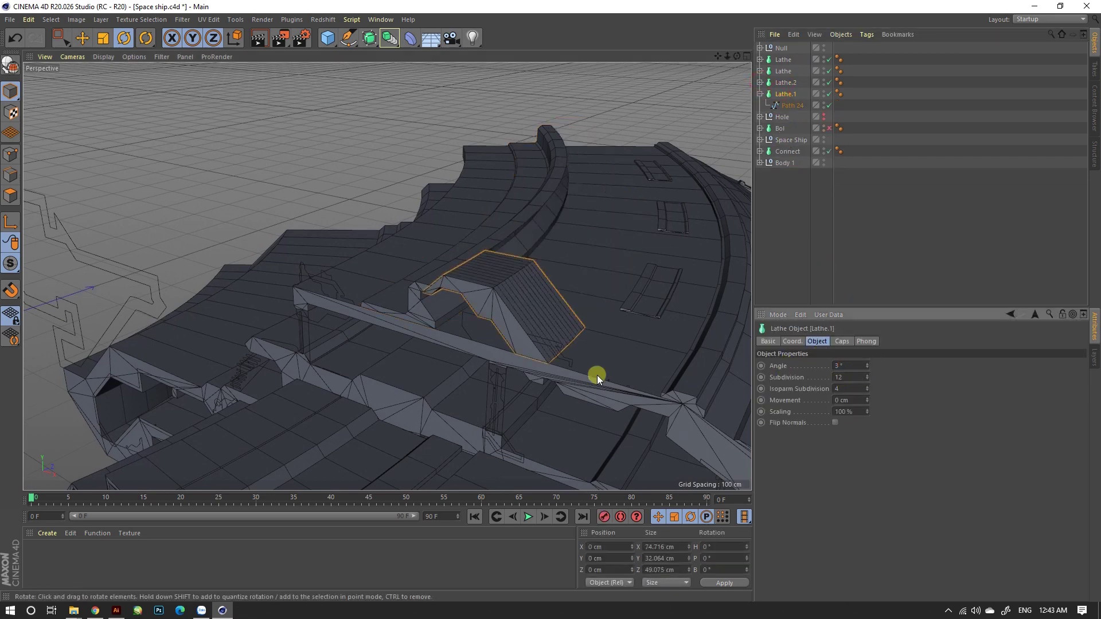
{"action": "mouse_move", "coordinate": [597, 375]}
{"action": "left_mouse_down", "text": "alt"}
{"action": "mouse_move", "coordinate": [533, 271]}
{"action": "mouse_move", "coordinate": [437, 363]}
{"action": "mouse_move", "coordinate": [503, 314]}
{"action": "left_mouse_up", "text": "alt"}
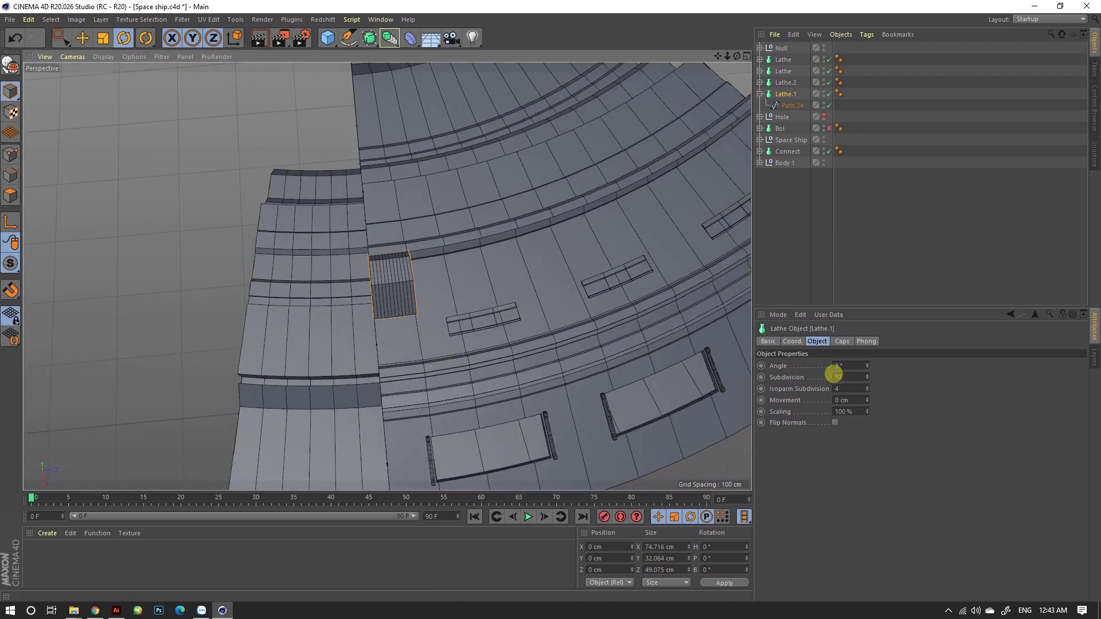
{"action": "type", "text": "3"}
{"action": "key", "text": "Return"}
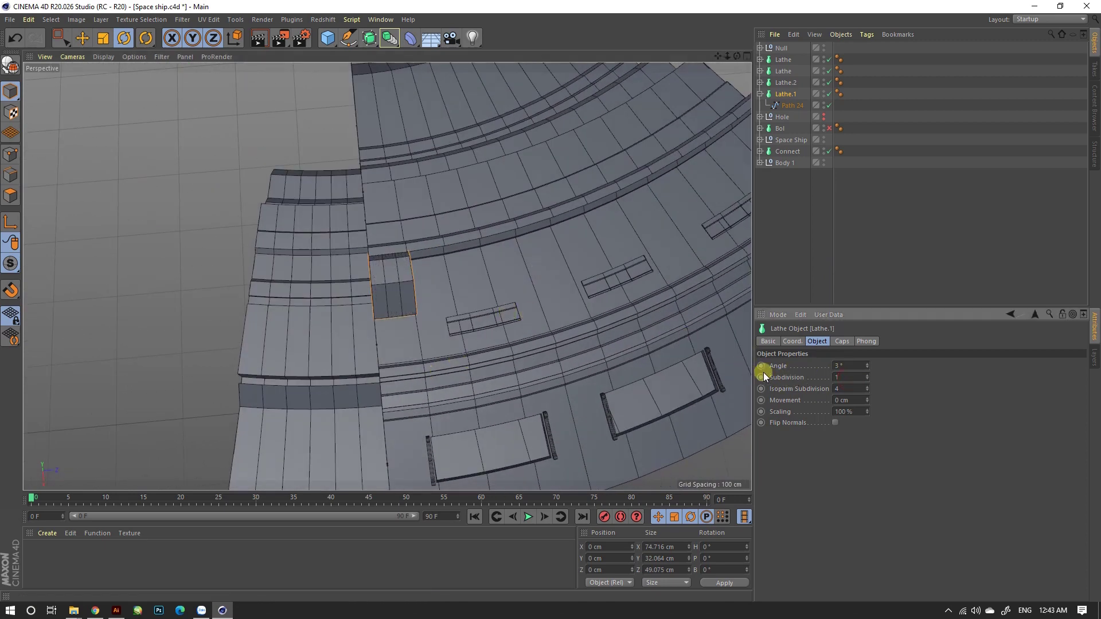
{"action": "key", "text": "Return"}
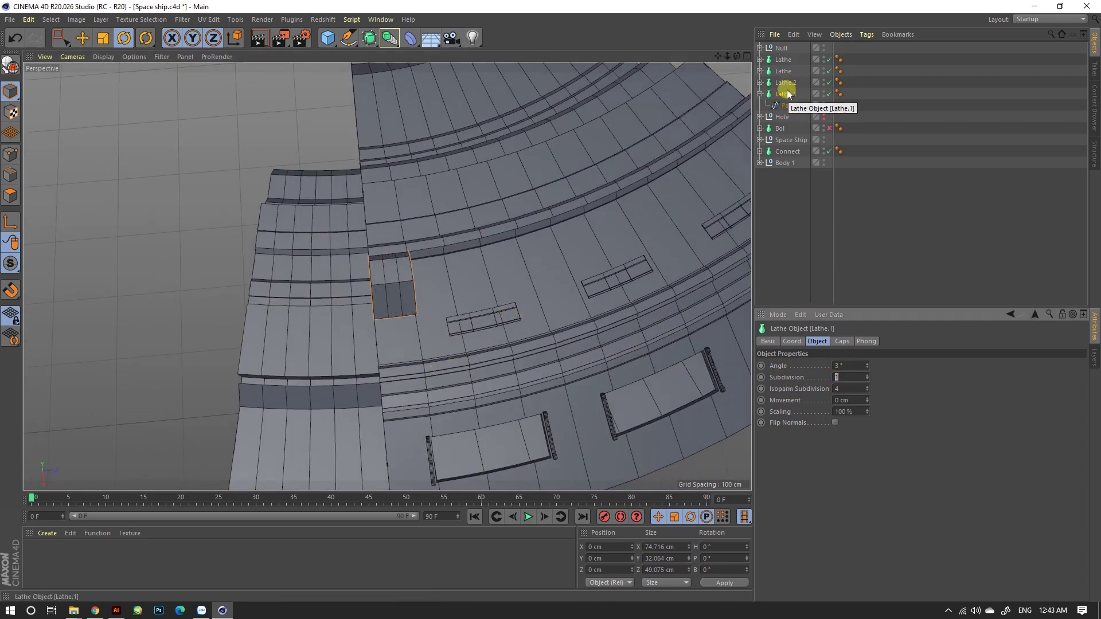
Rotate out a copy of the block, Lathe.3, and set its heading to 6°.
{"action": "scroll", "coordinate": [493, 243], "scroll_direction": "down", "scroll_amount": 5}
{"action": "left_click_drag", "start_coordinate": [401, 270], "coordinate": [250, 231], "text": "alt"}
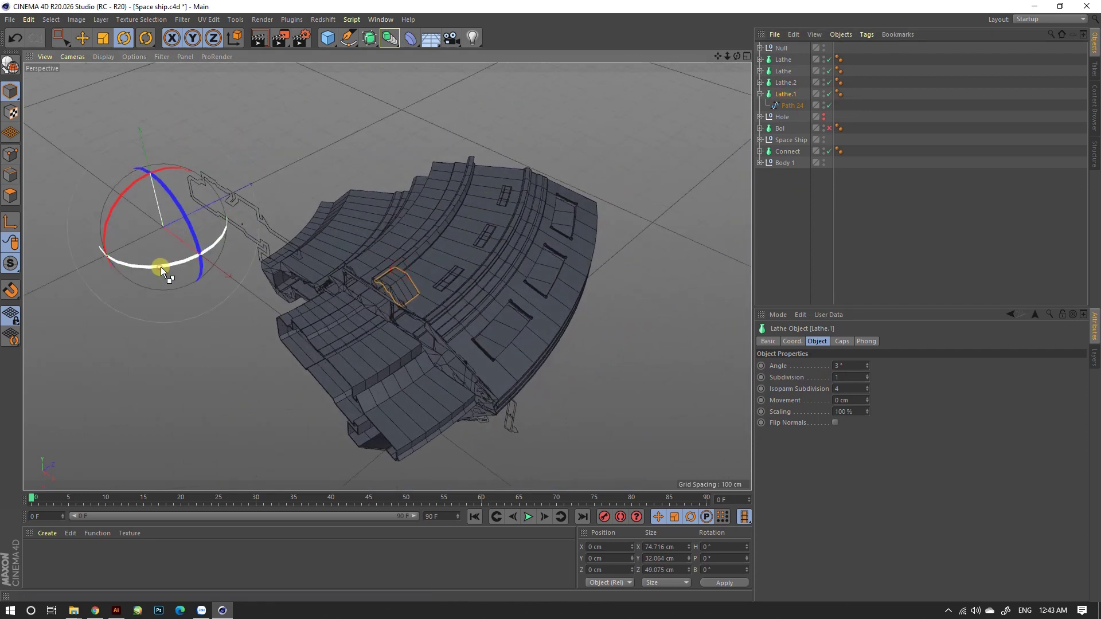
{"action": "left_click_drag", "start_coordinate": [160, 266], "coordinate": [387, 280], "text": "ctrl"}
{"action": "scroll", "coordinate": [315, 352], "scroll_direction": "up", "scroll_amount": 3}
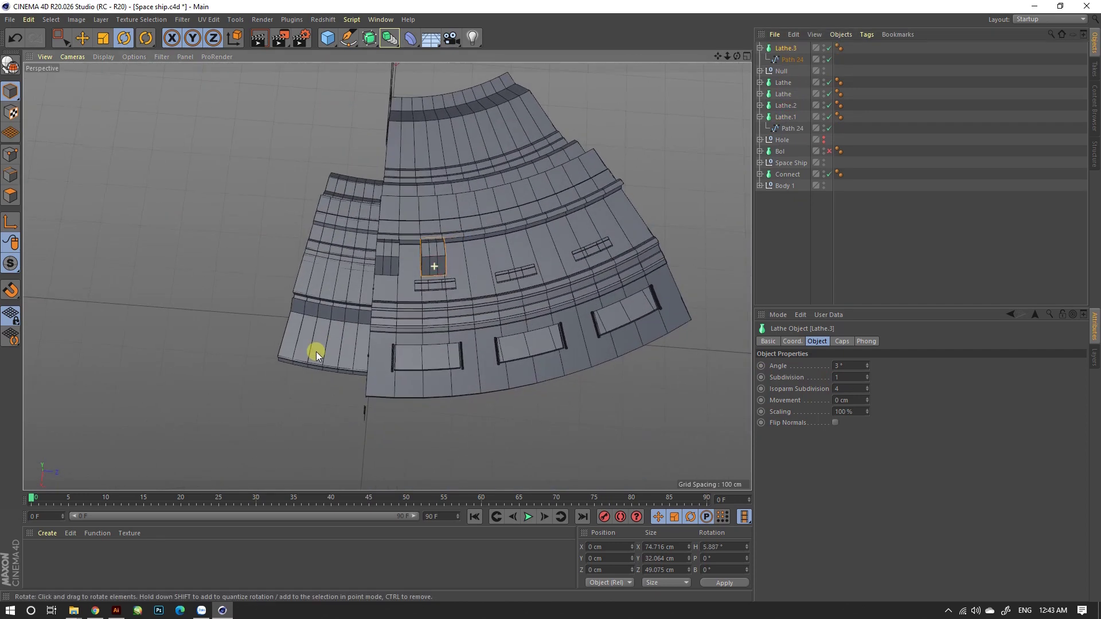
{"action": "left_click_drag", "start_coordinate": [315, 352], "coordinate": [287, 324], "text": "alt"}
{"action": "left_click", "coordinate": [723, 546]}
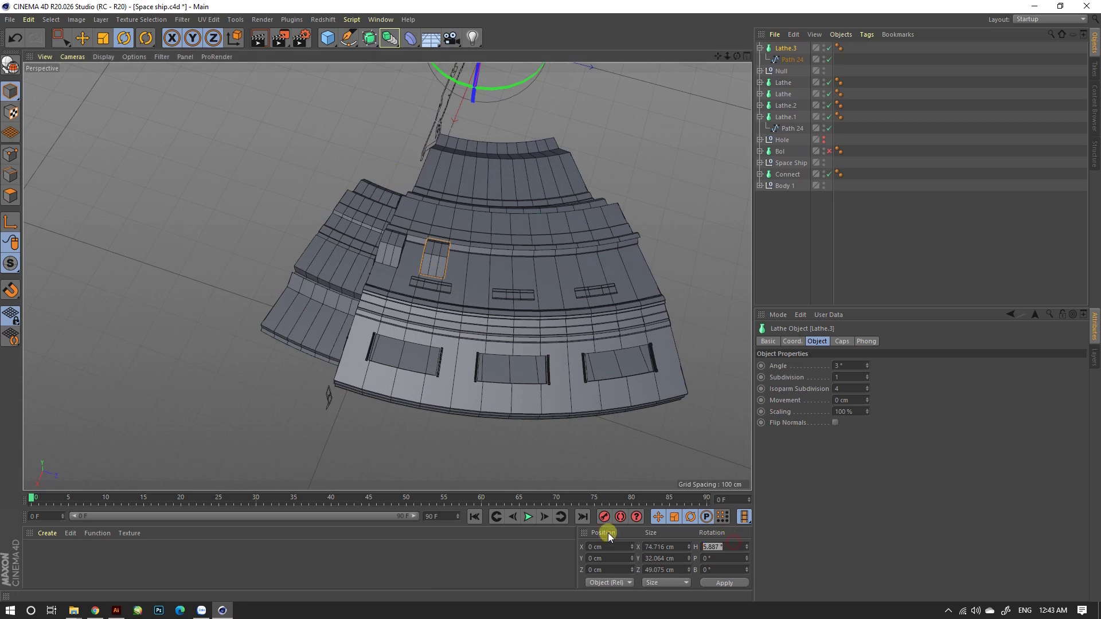
{"action": "type", "text": "5"}
{"action": "key", "text": "Return"}
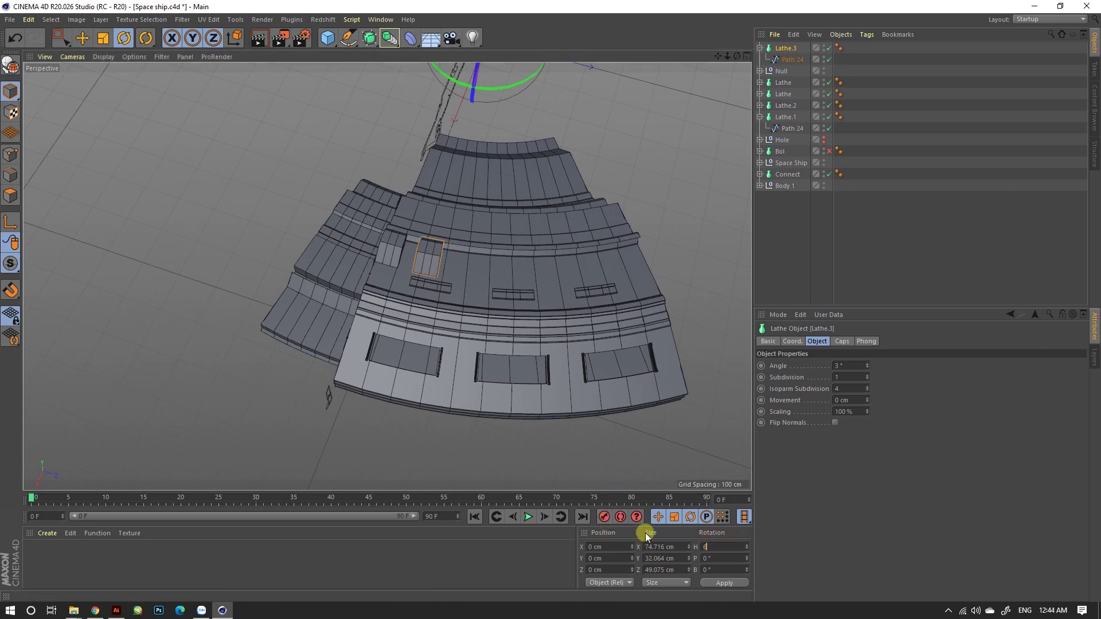
{"action": "key", "text": "Return"}
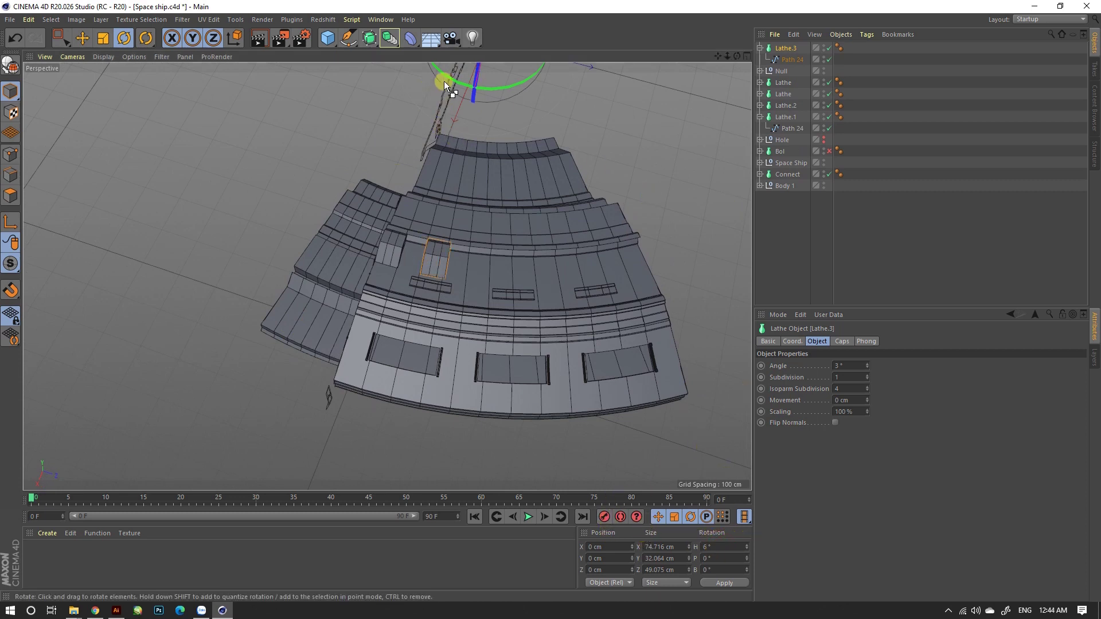
Rotate out two more copies, Lathe.4 at 16° and Lathe.5 at 26° heading.
{"action": "left_click_drag", "start_coordinate": [447, 78], "coordinate": [504, 119], "text": "ctrl"}
{"action": "left_click_drag", "start_coordinate": [727, 546], "coordinate": [687, 550]}
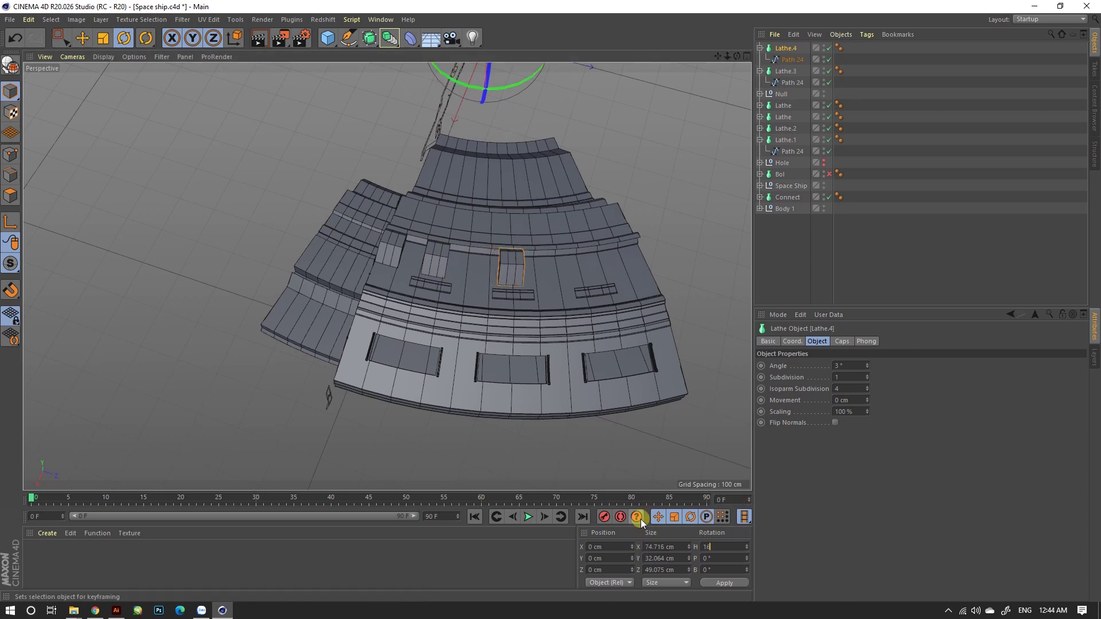
{"action": "left_click_drag", "start_coordinate": [458, 80], "coordinate": [527, 132], "text": "ctrl"}
{"action": "double_click", "coordinate": [723, 547]}
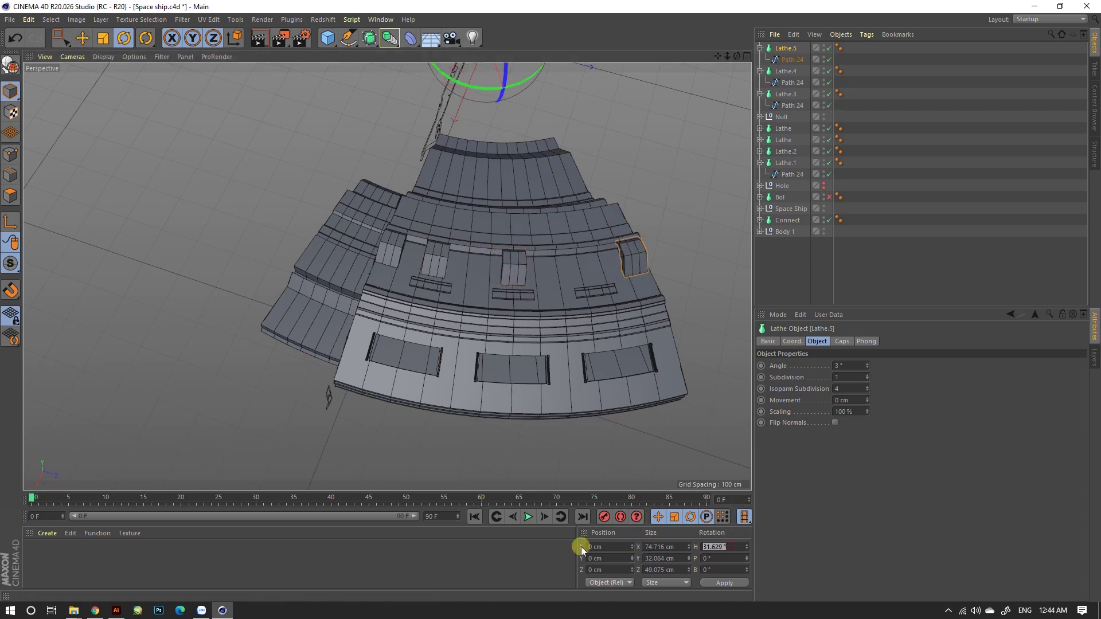
{"action": "type", "text": "26"}
{"action": "key", "text": "Return"}
Collapse Lathe.4 and Lathe.5 and check the lathes' settings in the Object Manager.
{"action": "left_click", "coordinate": [787, 70]}
{"action": "left_click", "coordinate": [759, 48]}
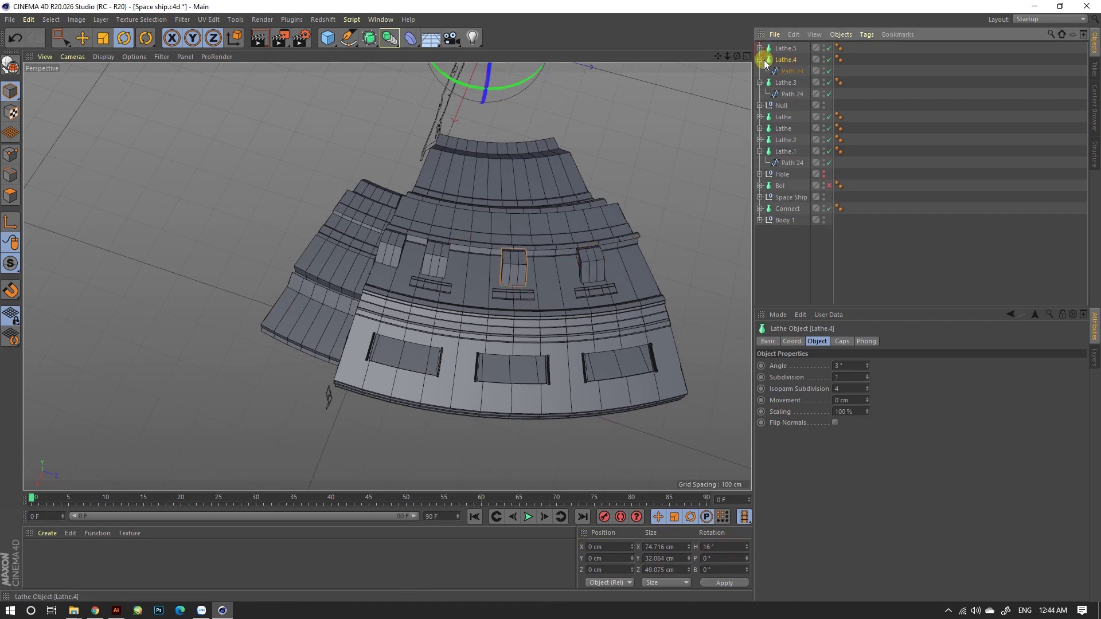
{"action": "left_click", "coordinate": [760, 70]}
{"action": "left_click", "coordinate": [781, 81]}
{"action": "left_click", "coordinate": [783, 106]}
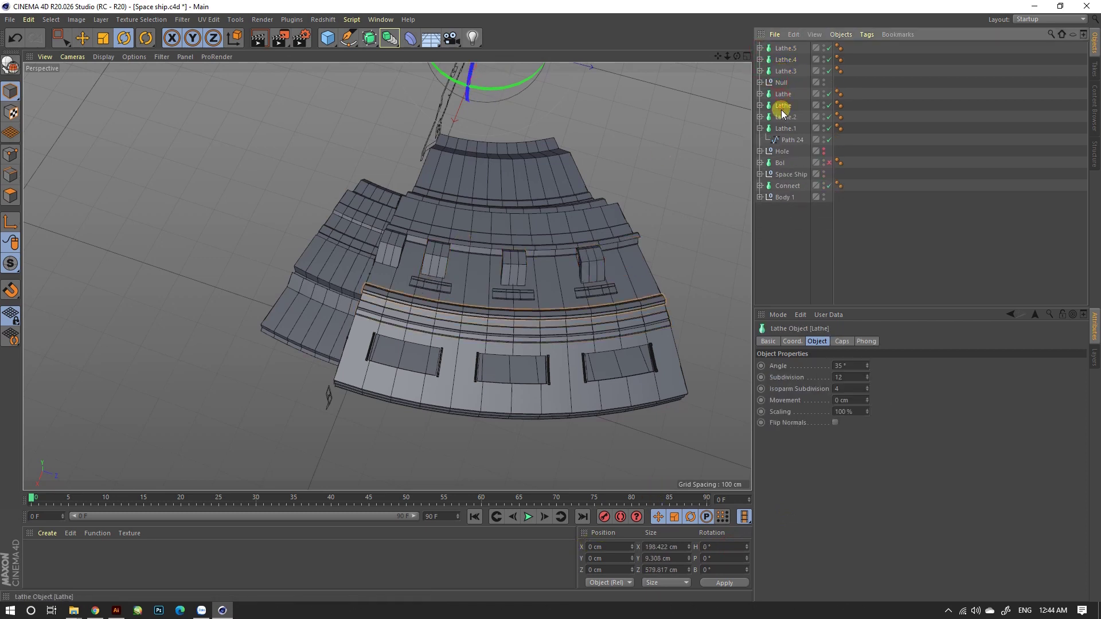
{"action": "left_click", "coordinate": [781, 127]}
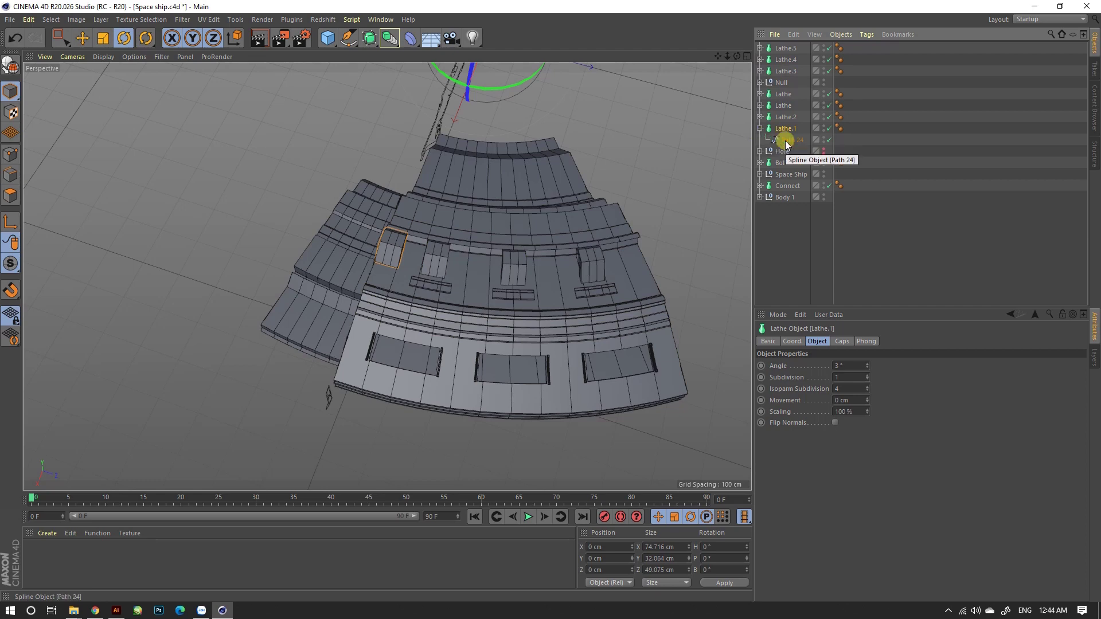
Group the three lathe copies under a null named DV1 and rename the next null DV2.
{"action": "left_click_drag", "start_coordinate": [535, 237], "coordinate": [501, 225], "text": "alt"}
{"action": "left_click", "coordinate": [786, 70]}
{"action": "left_click", "coordinate": [780, 49], "text": "shift"}
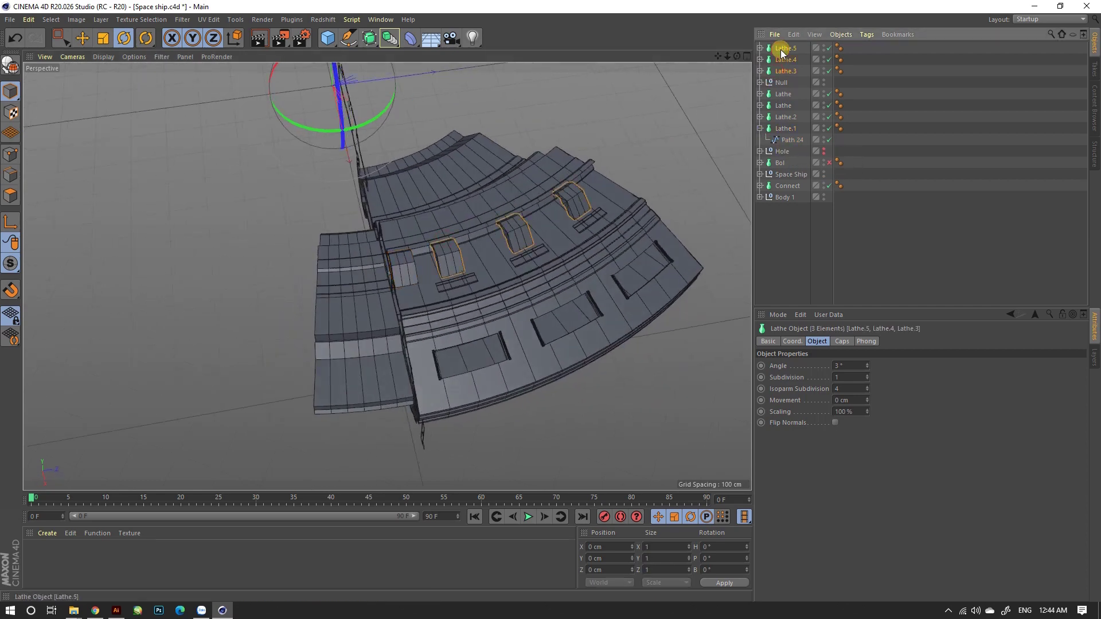
{"action": "right_click", "coordinate": [780, 49]}
{"action": "left_click", "coordinate": [816, 294]}
{"action": "double_click", "coordinate": [784, 48]}
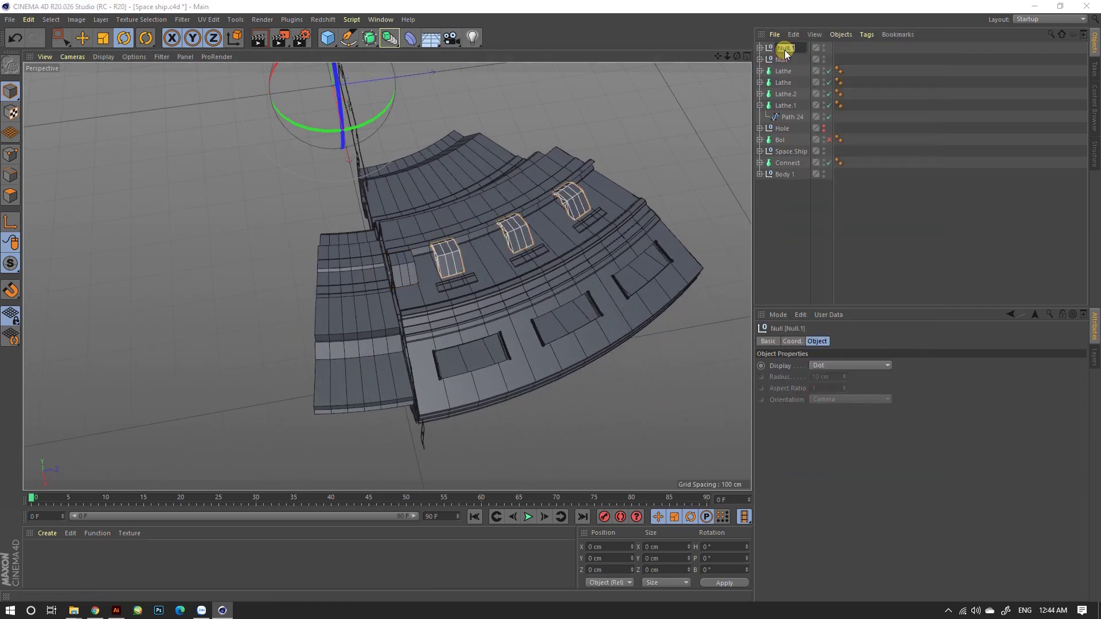
{"action": "type", "text": "DV1"}
{"action": "key", "text": "Return"}
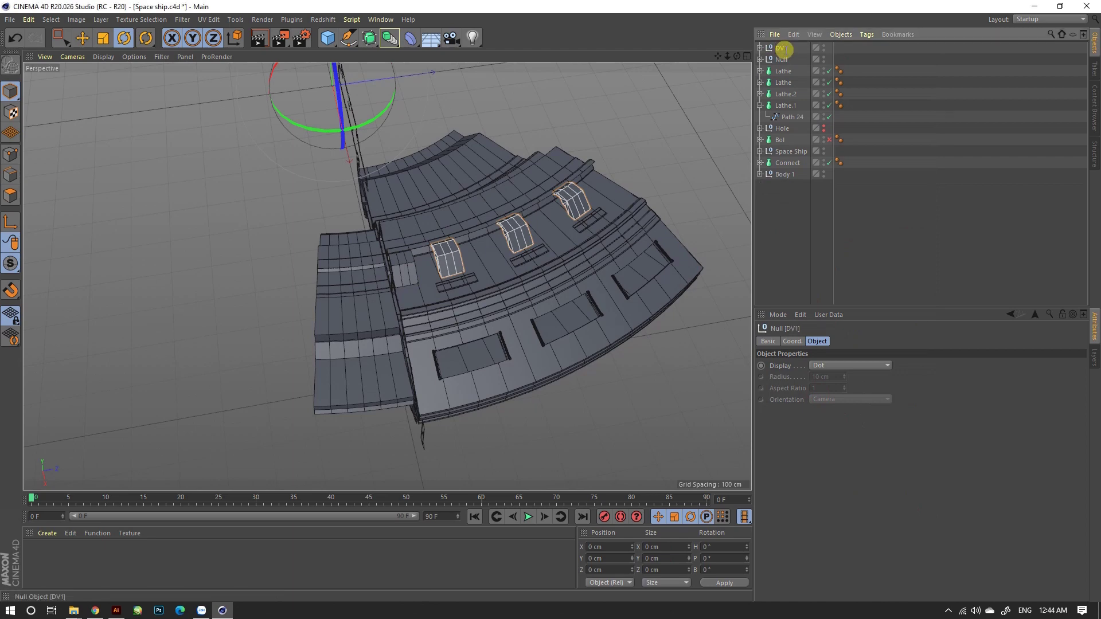
{"action": "double_click", "coordinate": [783, 59]}
{"action": "type", "text": "V2"}
{"action": "key", "text": "Return"}
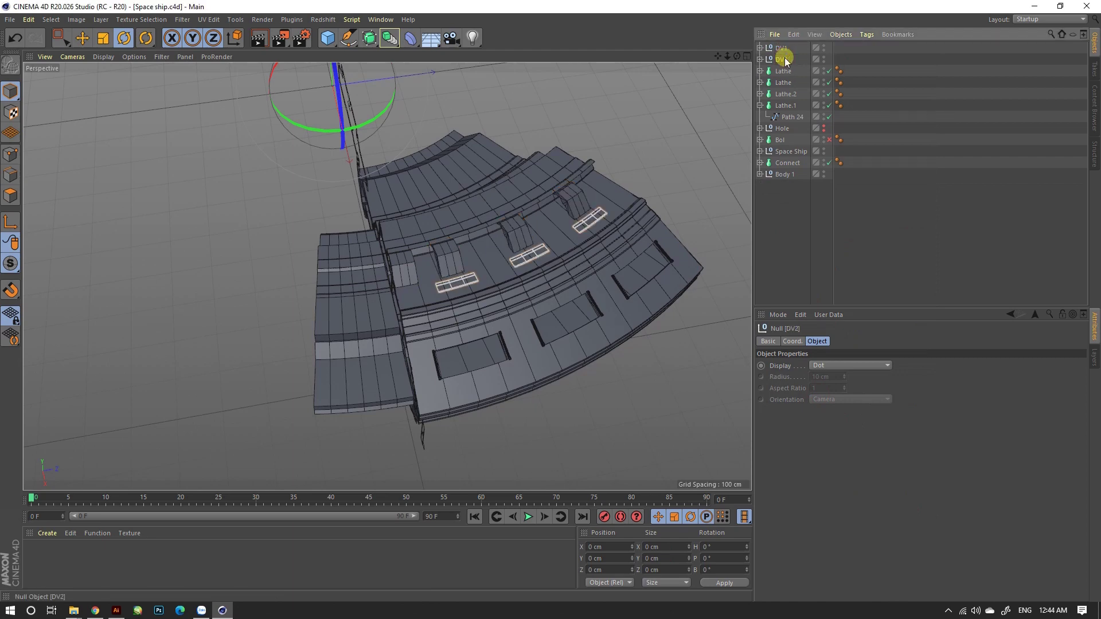
Make spline Path 26 the profile of Lathe.1.
{"action": "mouse_move", "coordinate": [465, 204]}
{"action": "left_mouse_down", "text": "alt"}
{"action": "mouse_move", "coordinate": [491, 245]}
{"action": "mouse_move", "coordinate": [413, 265]}
{"action": "mouse_move", "coordinate": [513, 232]}
{"action": "left_mouse_up", "text": "alt"}
{"action": "scroll", "coordinate": [413, 267], "scroll_direction": "up", "scroll_amount": 3}
{"action": "left_click", "coordinate": [419, 278]}
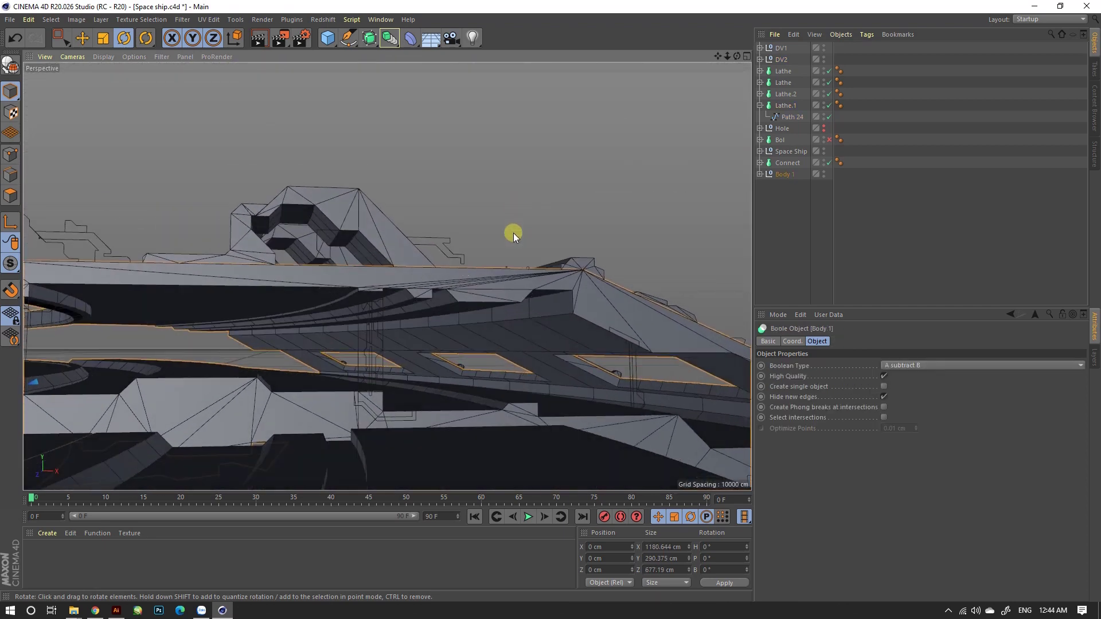
{"action": "scroll", "coordinate": [527, 245], "scroll_direction": "up", "scroll_amount": 3}
{"action": "left_click", "coordinate": [568, 266]}
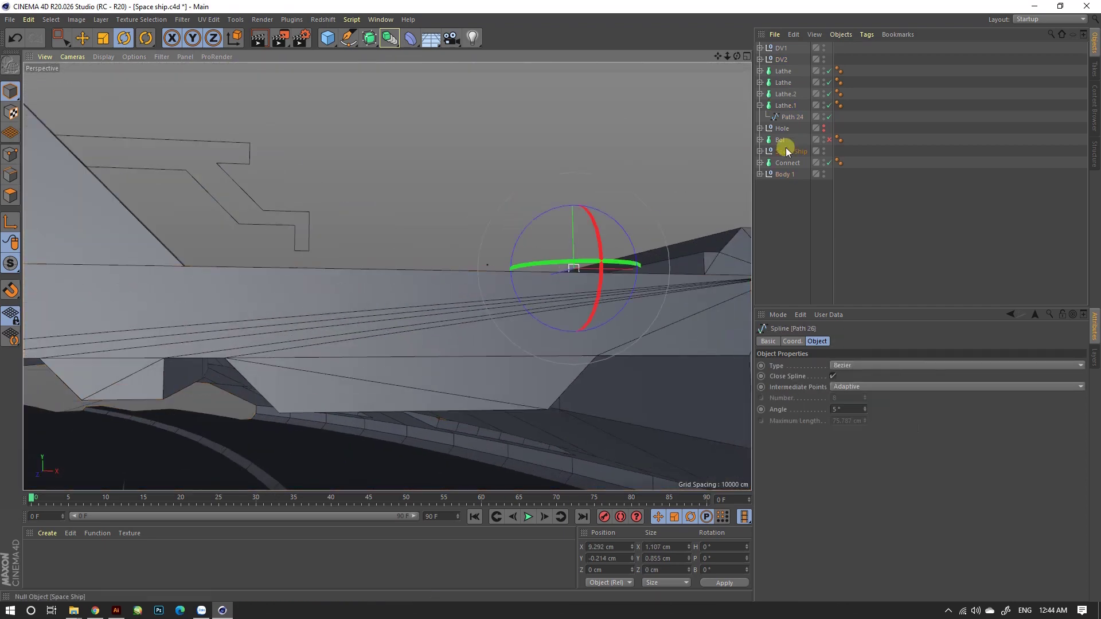
{"action": "left_click_drag", "start_coordinate": [781, 118], "coordinate": [787, 126]}
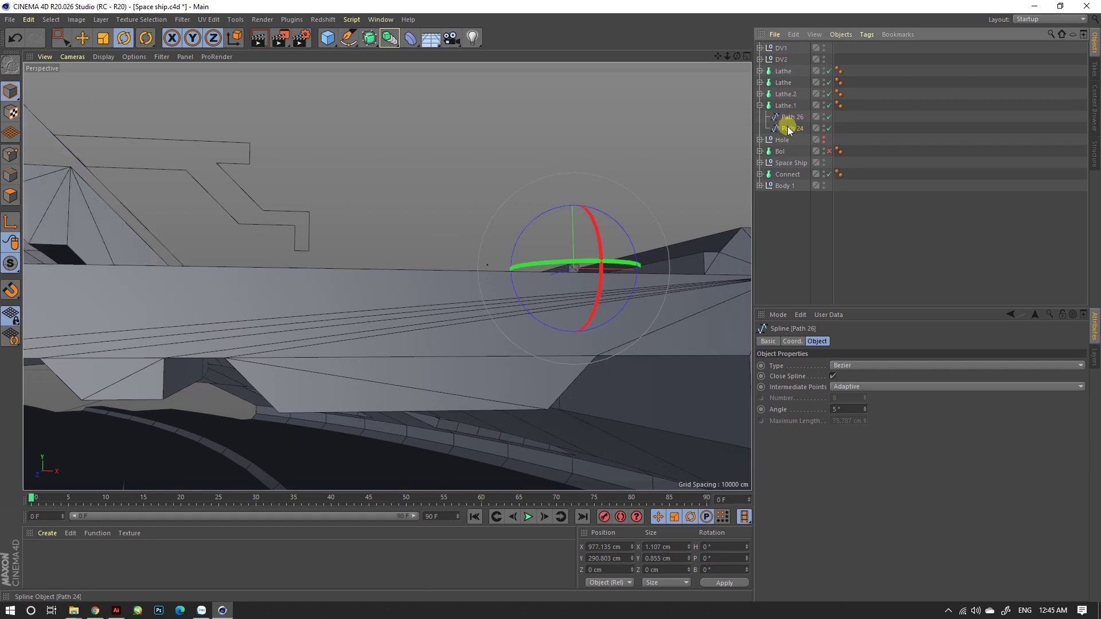
Set Lathe.1's sweep angle to 35° and its subdivisions to 30.
{"action": "left_click", "coordinate": [786, 105]}
{"action": "type", "text": "35"}
{"action": "key", "text": "Return"}
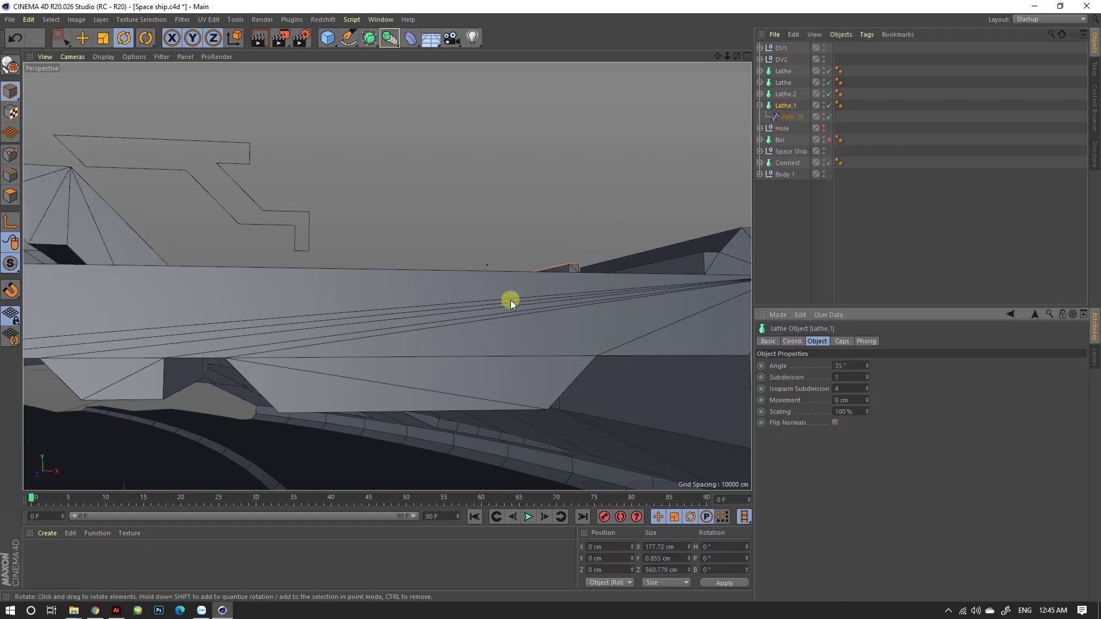
{"action": "scroll", "coordinate": [510, 301], "scroll_direction": "up", "scroll_amount": 5}
{"action": "left_click_drag", "start_coordinate": [865, 376], "coordinate": [866, 365]}
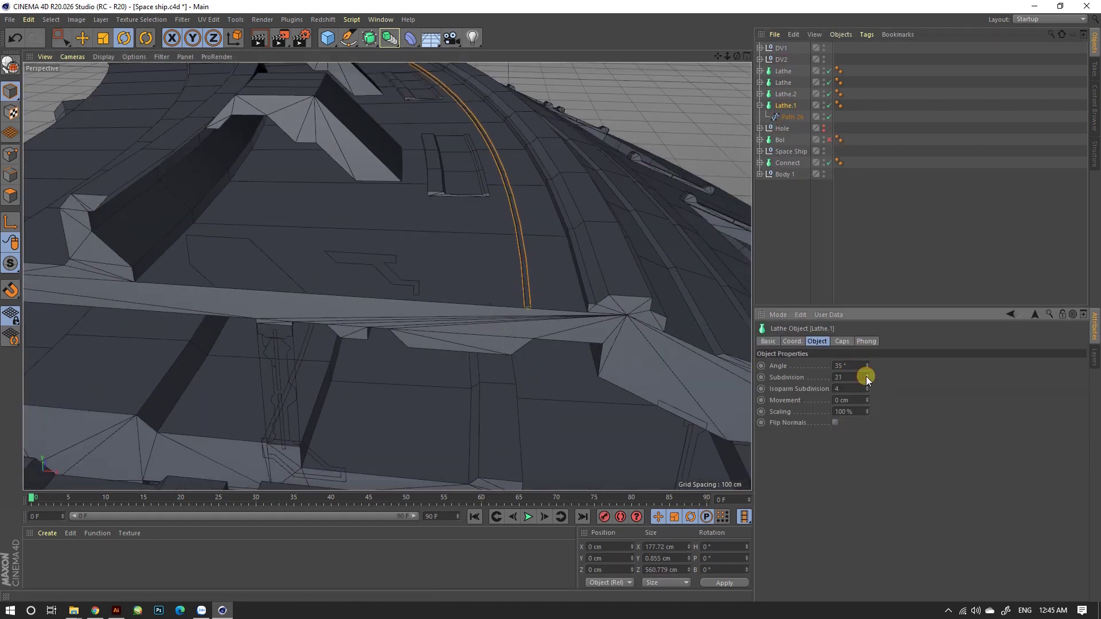
{"action": "type", "text": "30"}
{"action": "key", "text": "Return"}
{"action": "left_click_drag", "start_coordinate": [745, 369], "coordinate": [434, 315], "text": "alt"}
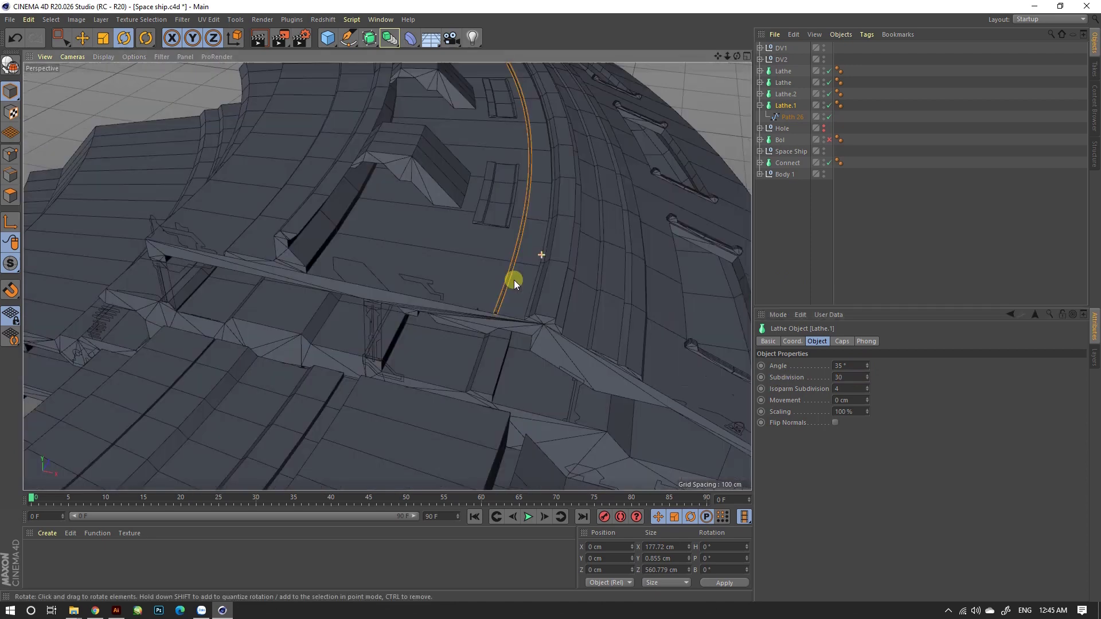
{"action": "left_click", "coordinate": [687, 357]}
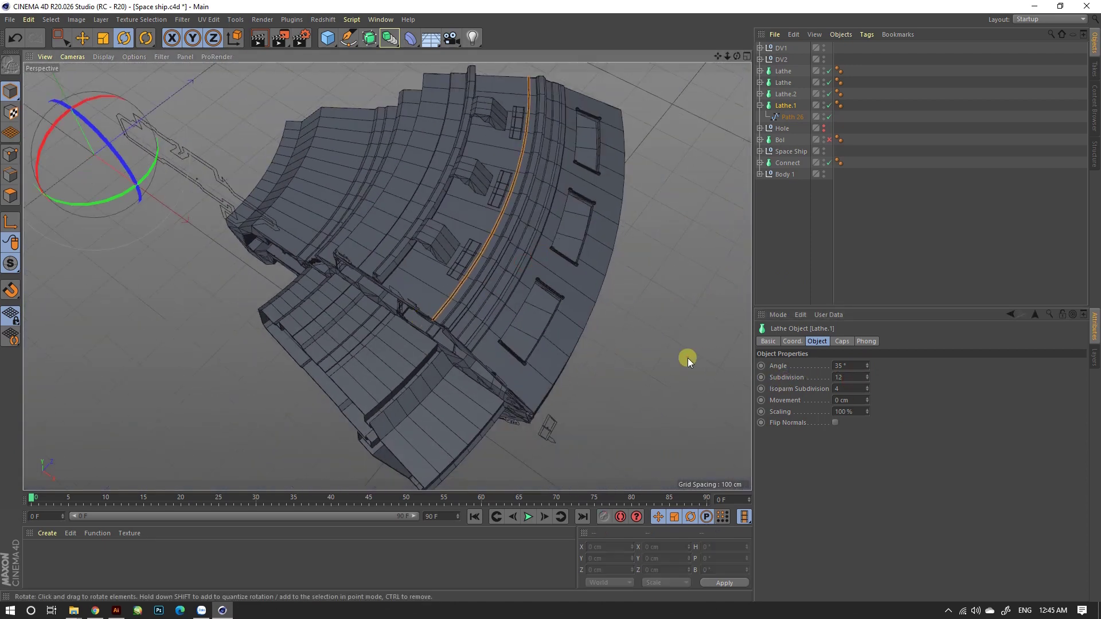
{"action": "left_click_drag", "start_coordinate": [687, 358], "coordinate": [560, 295], "text": "alt"}
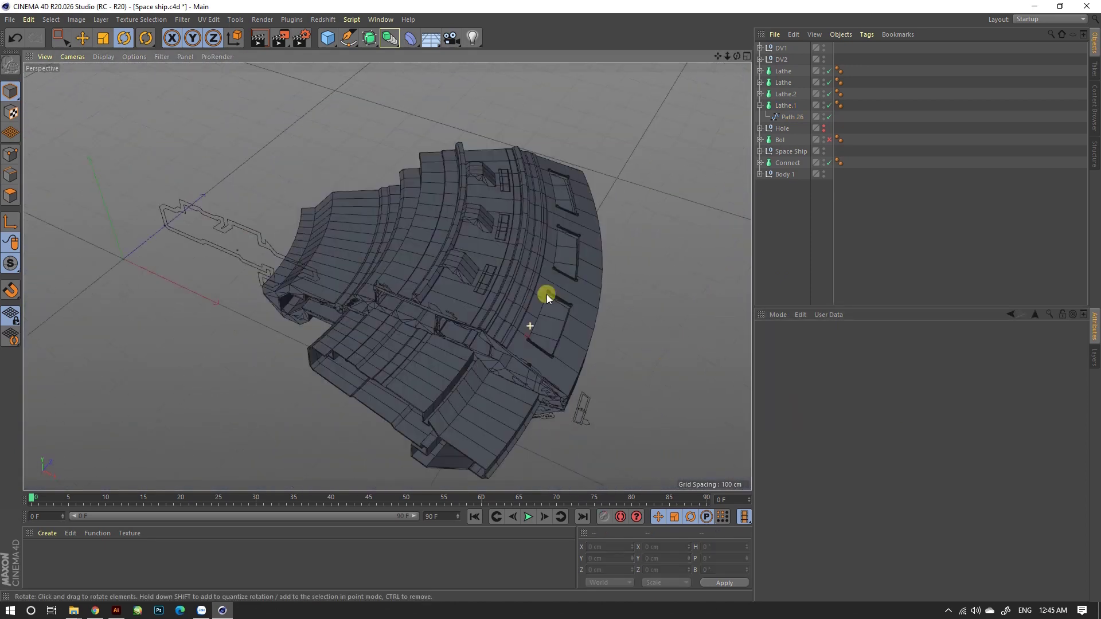
Add a light above the ship with soft shadow maps and render the viewport.
{"action": "left_click", "coordinate": [280, 36]}
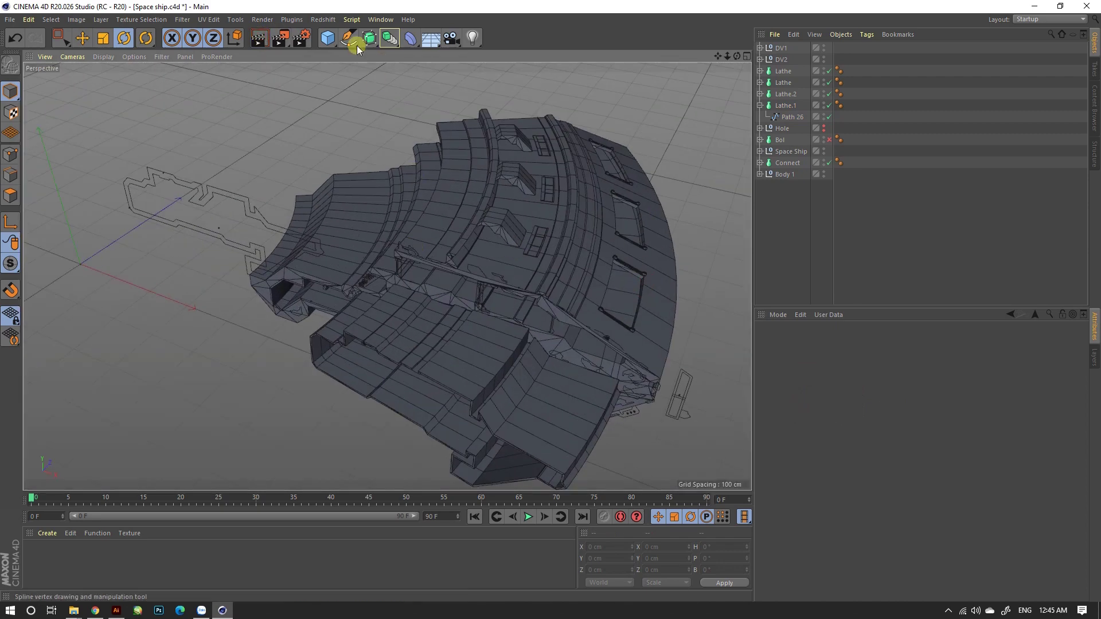
{"action": "left_click", "coordinate": [473, 37]}
{"action": "key", "text": "e"}
{"action": "mouse_move", "coordinate": [155, 152]}
{"action": "left_mouse_down"}
{"action": "mouse_move", "coordinate": [153, 108]}
{"action": "mouse_move", "coordinate": [262, 223]}
{"action": "left_mouse_up"}
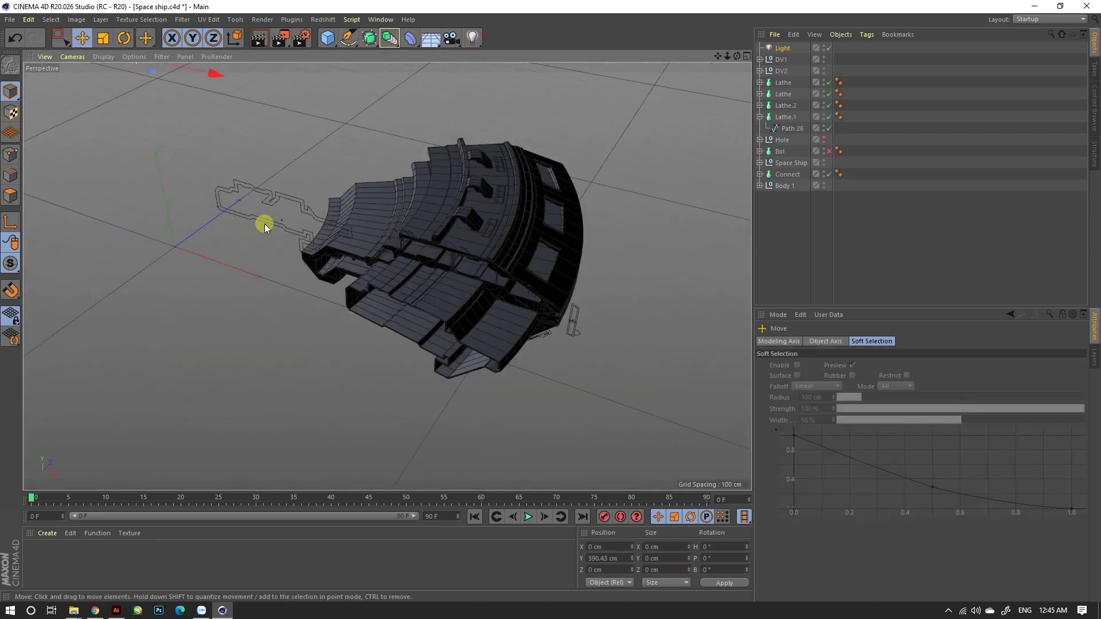
{"action": "left_click", "coordinate": [782, 48]}
{"action": "left_click", "coordinate": [854, 483]}
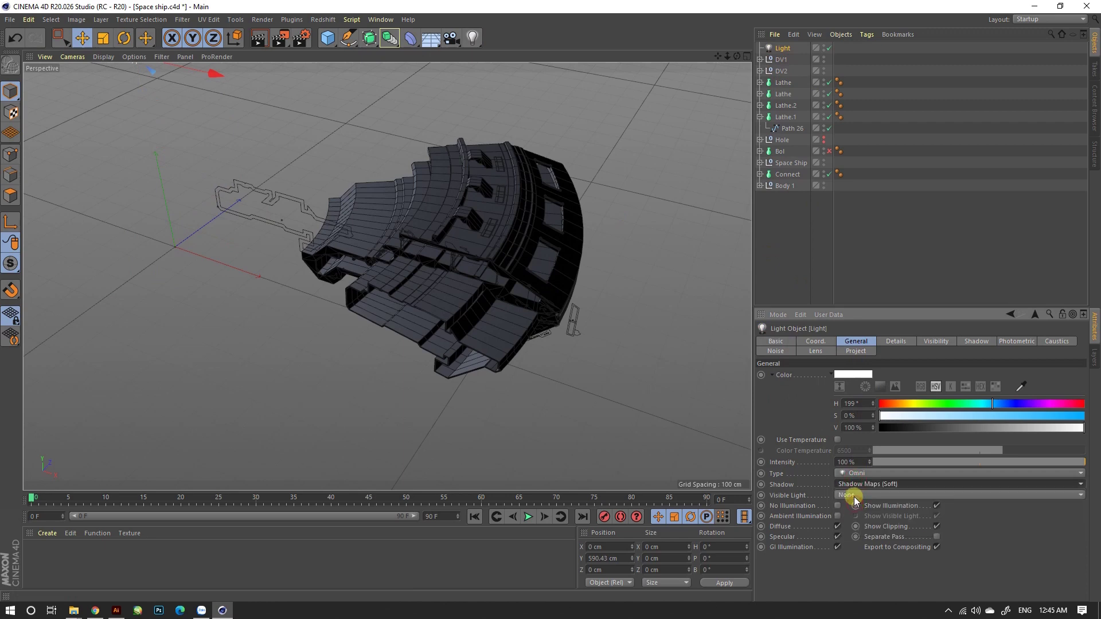
{"action": "left_click", "coordinate": [867, 507]}
{"action": "left_click", "coordinate": [260, 38]}
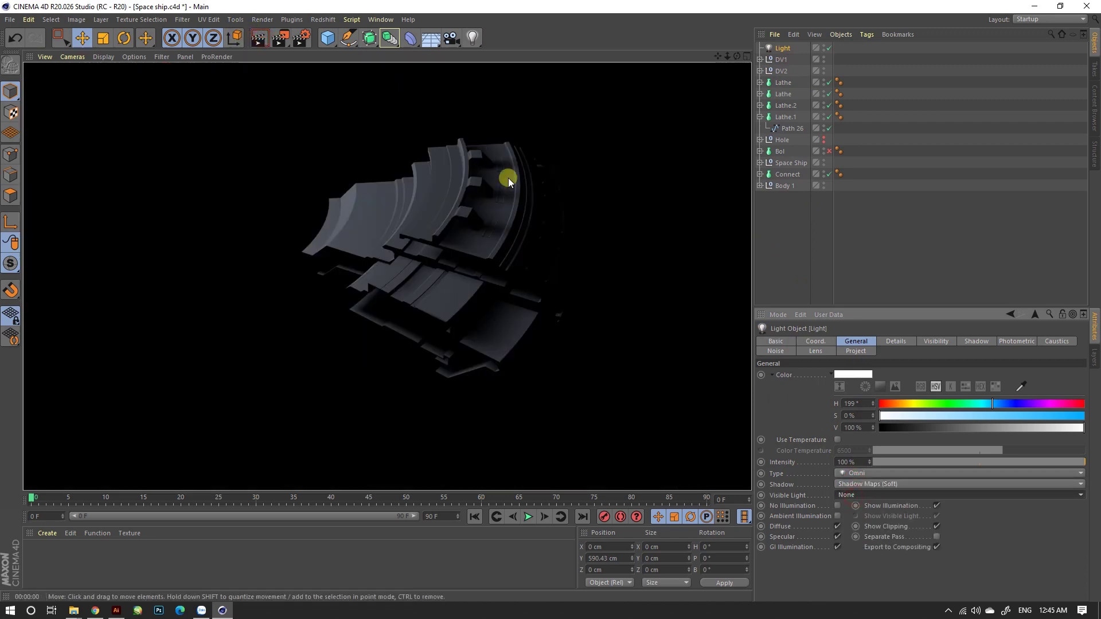
{"action": "left_click_drag", "start_coordinate": [484, 239], "coordinate": [465, 214], "text": "alt"}
{"action": "key", "text": "ctrl+r"}
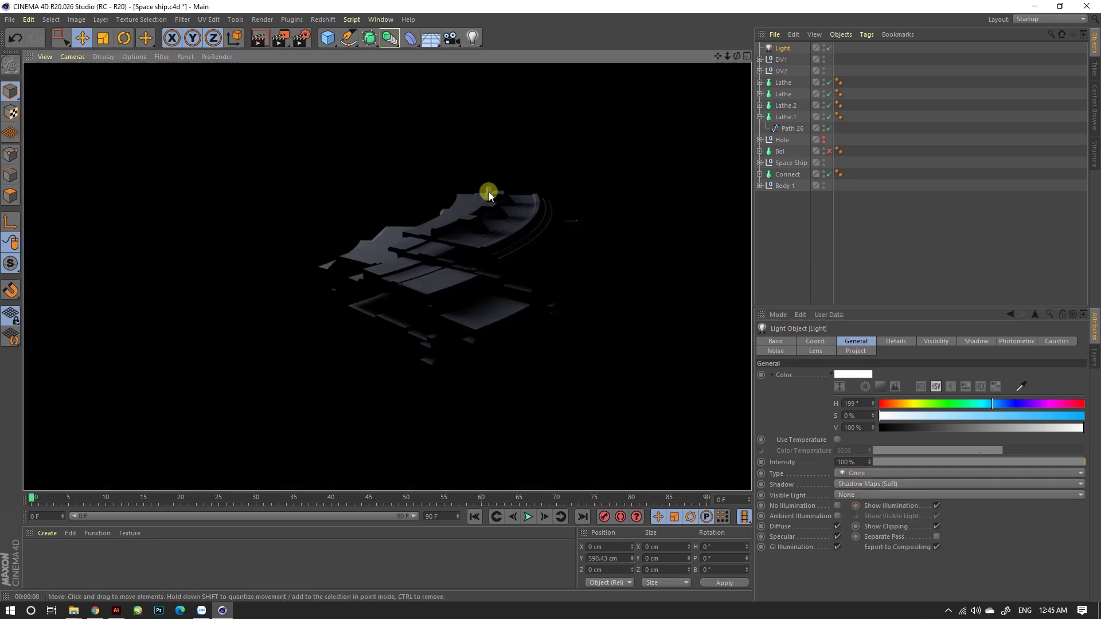
{"action": "left_click_drag", "start_coordinate": [418, 263], "coordinate": [356, 253], "text": "alt"}
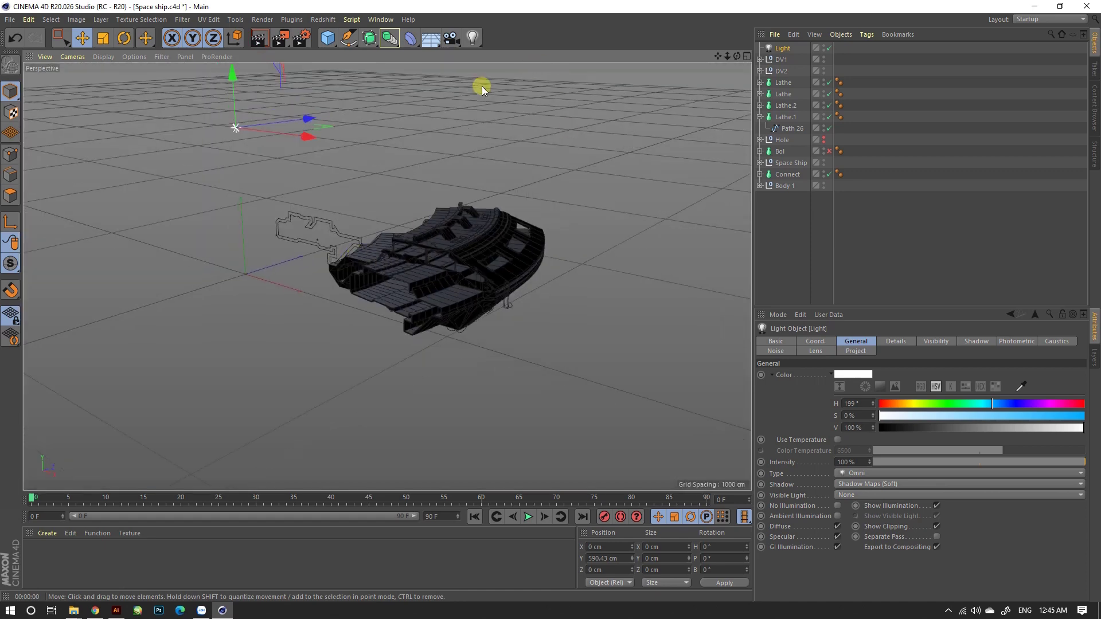
Add a Cloner and an n-Side polygon laid flat, enlarged and raised above the ship.
{"action": "left_click", "coordinate": [389, 39]}
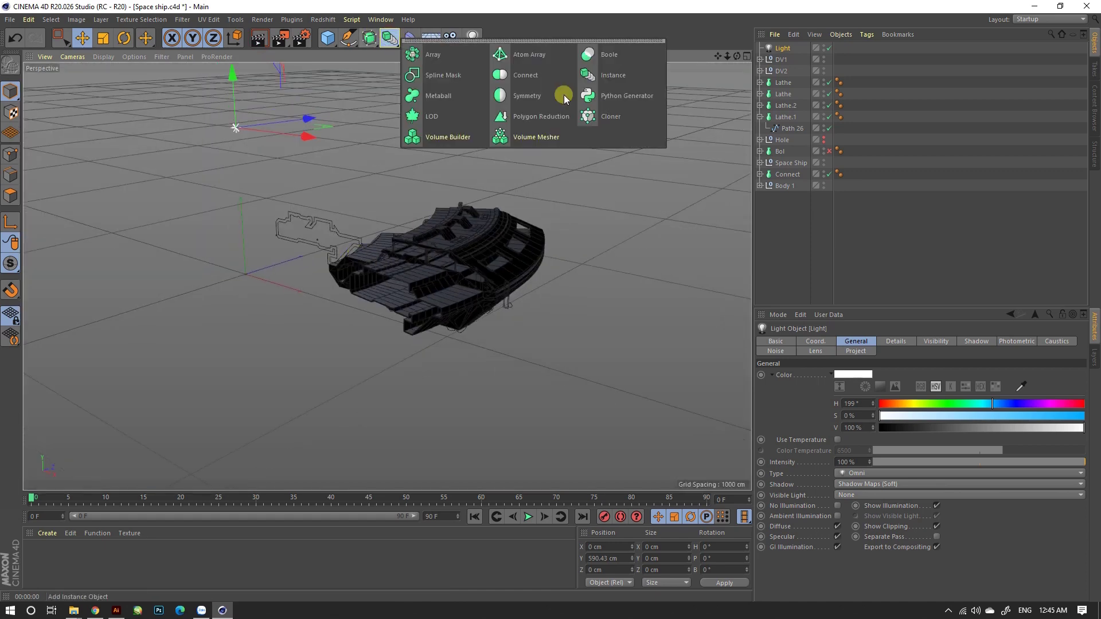
{"action": "left_click", "coordinate": [358, 48]}
{"action": "left_click", "coordinate": [480, 115]}
{"action": "key", "text": "r"}
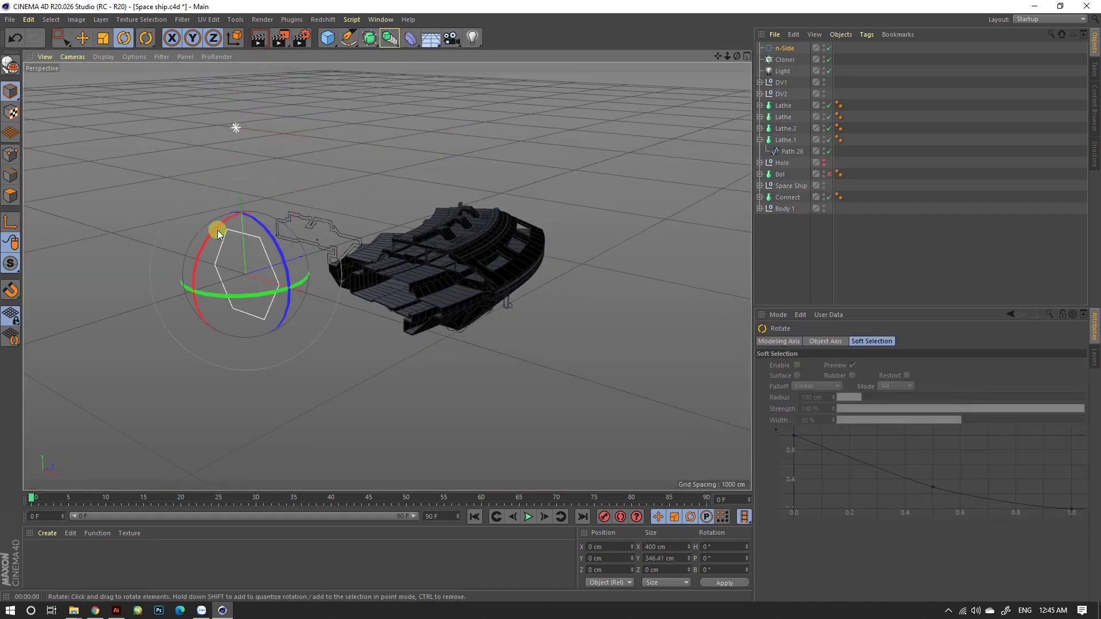
{"action": "left_click_drag", "start_coordinate": [218, 230], "coordinate": [286, 226]}
{"action": "key", "text": "t"}
{"action": "left_click_drag", "start_coordinate": [267, 312], "coordinate": [135, 291]}
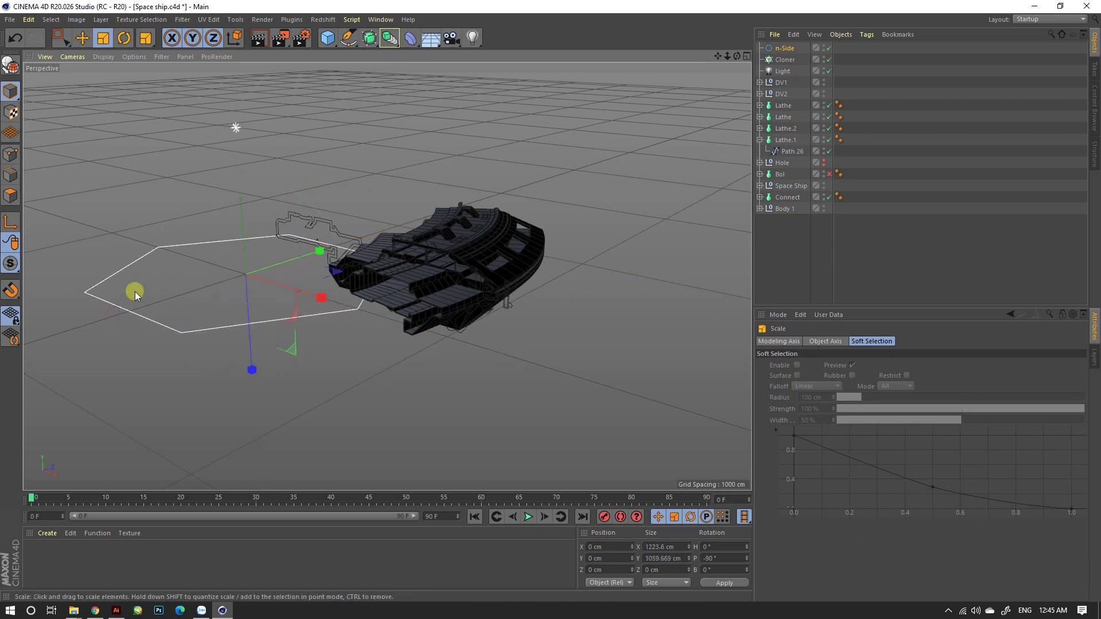
{"action": "left_click_drag", "start_coordinate": [64, 325], "coordinate": [560, 298]}
{"action": "key", "text": "e"}
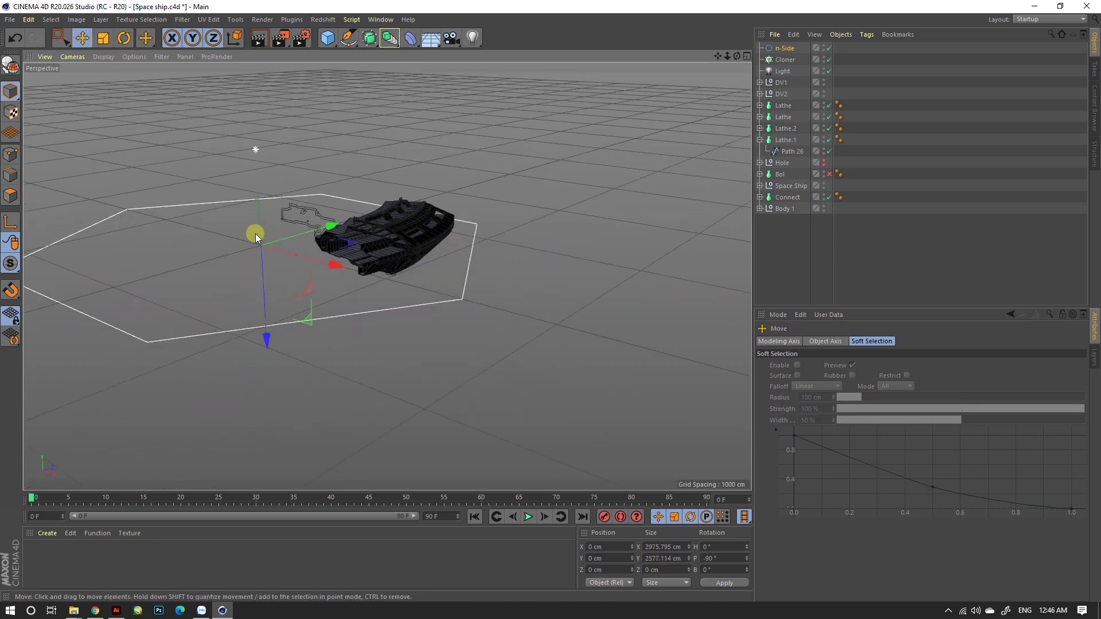
{"action": "mouse_move", "coordinate": [253, 235]}
{"action": "left_mouse_down"}
{"action": "mouse_move", "coordinate": [271, 197]}
{"action": "mouse_move", "coordinate": [269, 115]}
{"action": "left_mouse_up"}
Place the Light inside the Cloner and render the viewport.
{"action": "left_click_drag", "start_coordinate": [782, 71], "coordinate": [783, 60]}
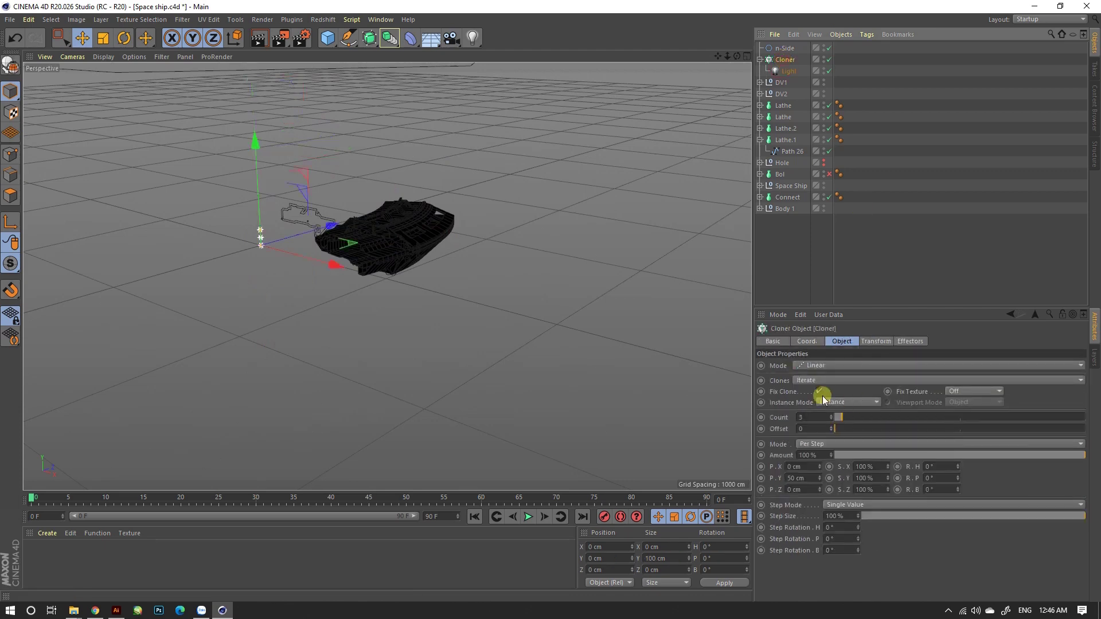
{"action": "left_click", "coordinate": [820, 365]}
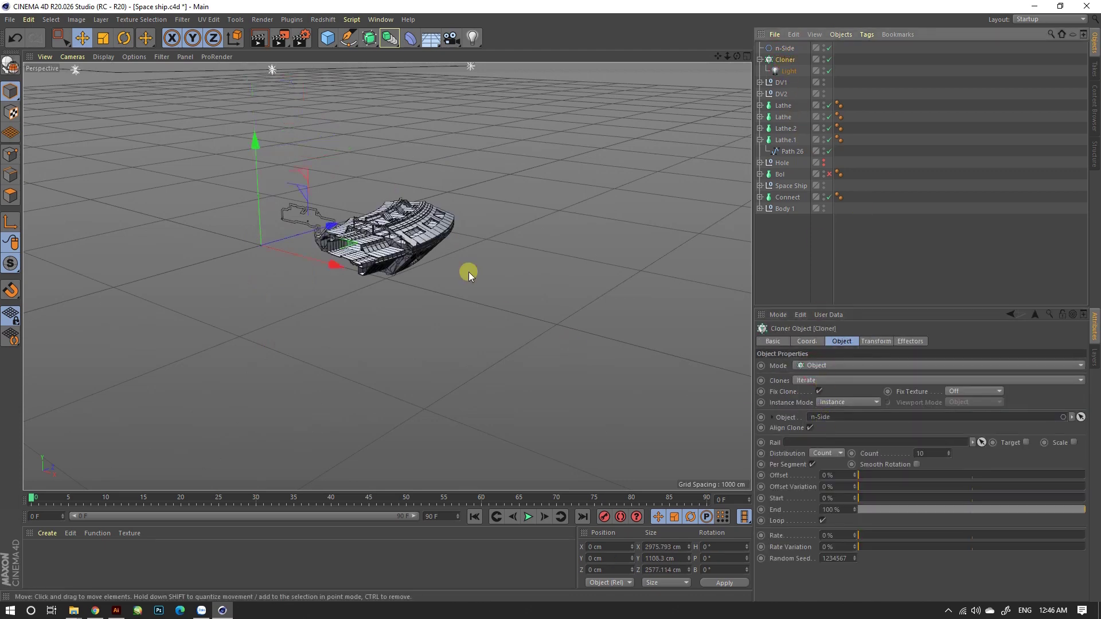
{"action": "scroll", "coordinate": [403, 211], "scroll_direction": "up", "scroll_amount": 5}
{"action": "scroll", "coordinate": [403, 211], "scroll_direction": "up", "scroll_amount": 2}
{"action": "key", "text": "ctrl+r"}
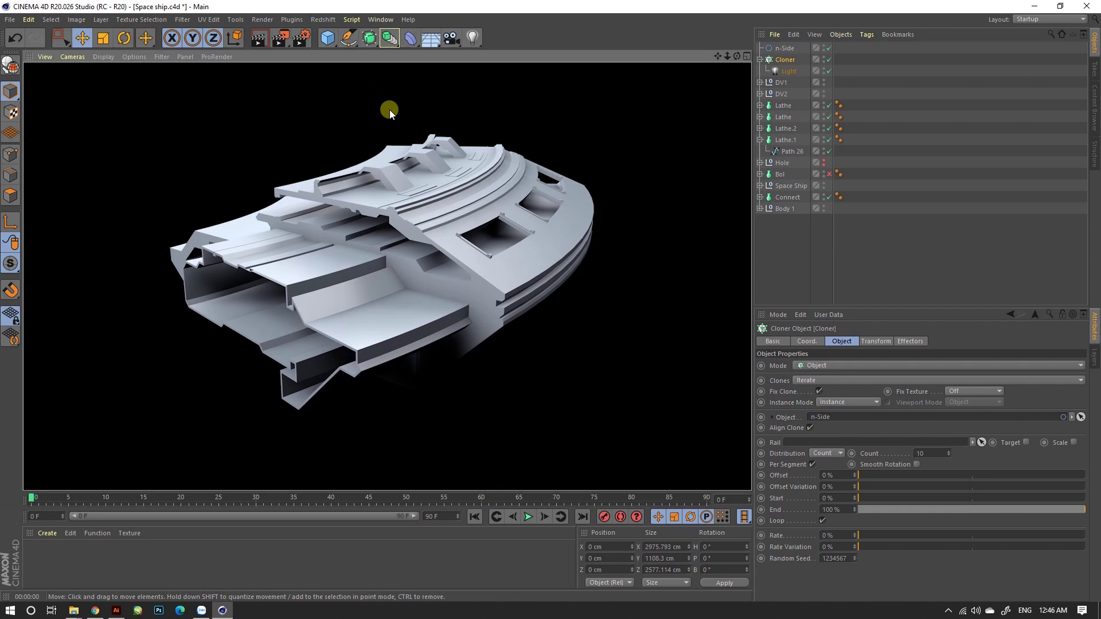
Render the ship from low side and top-down angles and save the scene.
{"action": "scroll", "coordinate": [389, 109], "scroll_direction": "up", "scroll_amount": 5}
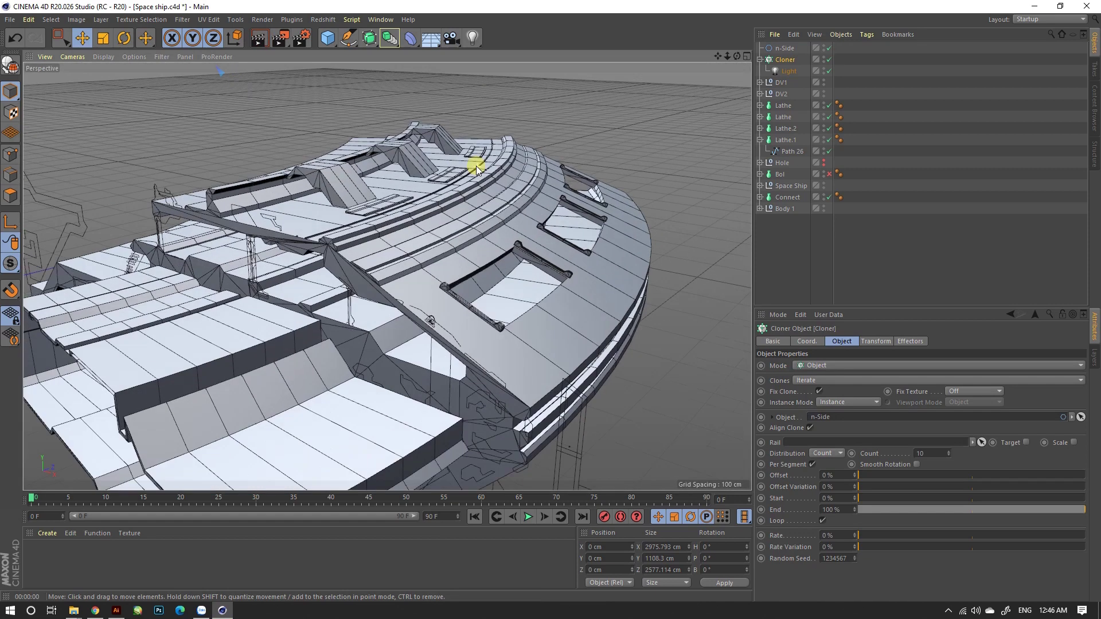
{"action": "left_click_drag", "start_coordinate": [476, 165], "coordinate": [496, 184], "text": "alt"}
{"action": "left_click", "coordinate": [278, 45]}
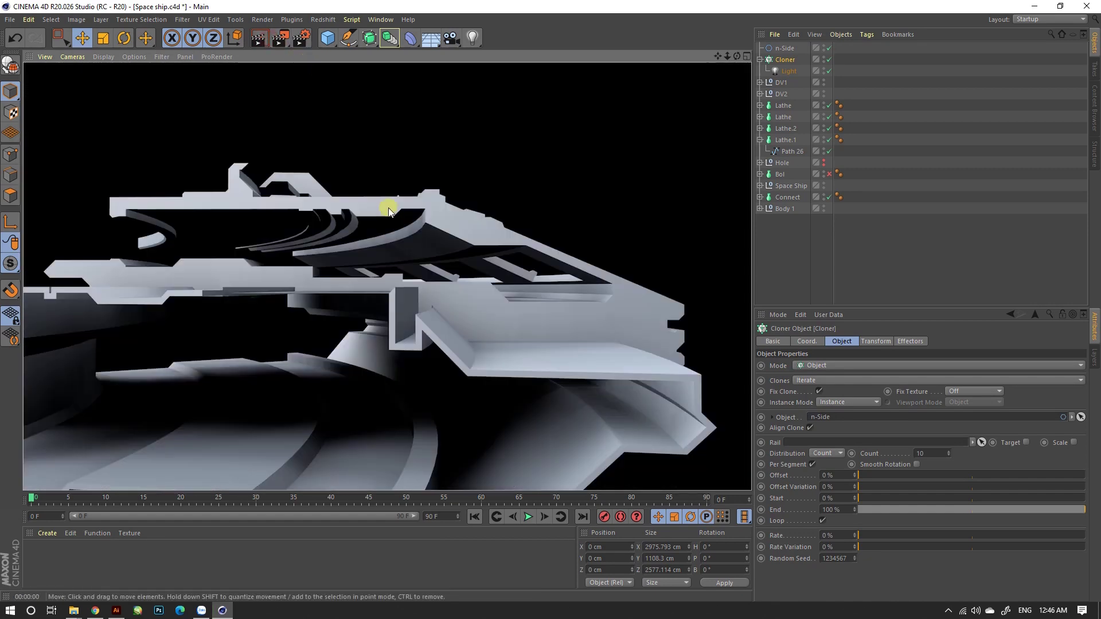
{"action": "scroll", "coordinate": [449, 236], "scroll_direction": "down", "scroll_amount": 5}
{"action": "left_click_drag", "start_coordinate": [450, 232], "coordinate": [354, 307], "text": "alt"}
{"action": "scroll", "coordinate": [386, 209], "scroll_direction": "up", "scroll_amount": 4}
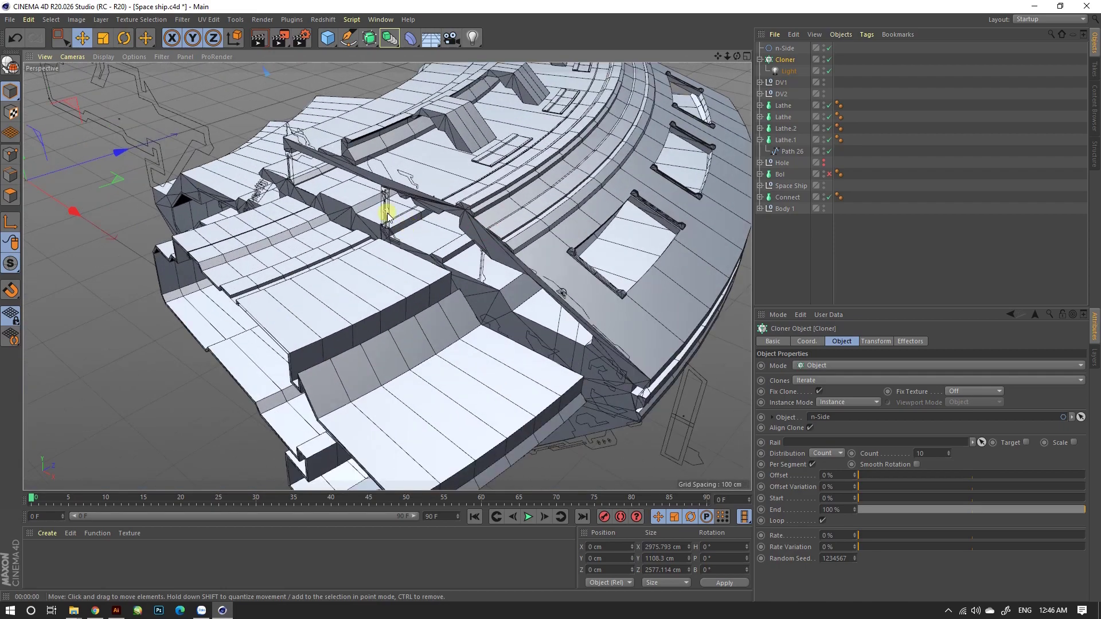
{"action": "scroll", "coordinate": [381, 212], "scroll_direction": "down", "scroll_amount": 1}
{"action": "key", "text": "ctrl+s"}
Group the n-Side and Cloner under a new null.
{"action": "left_click", "coordinate": [503, 294]}
{"action": "scroll", "coordinate": [513, 301], "scroll_direction": "up", "scroll_amount": 4}
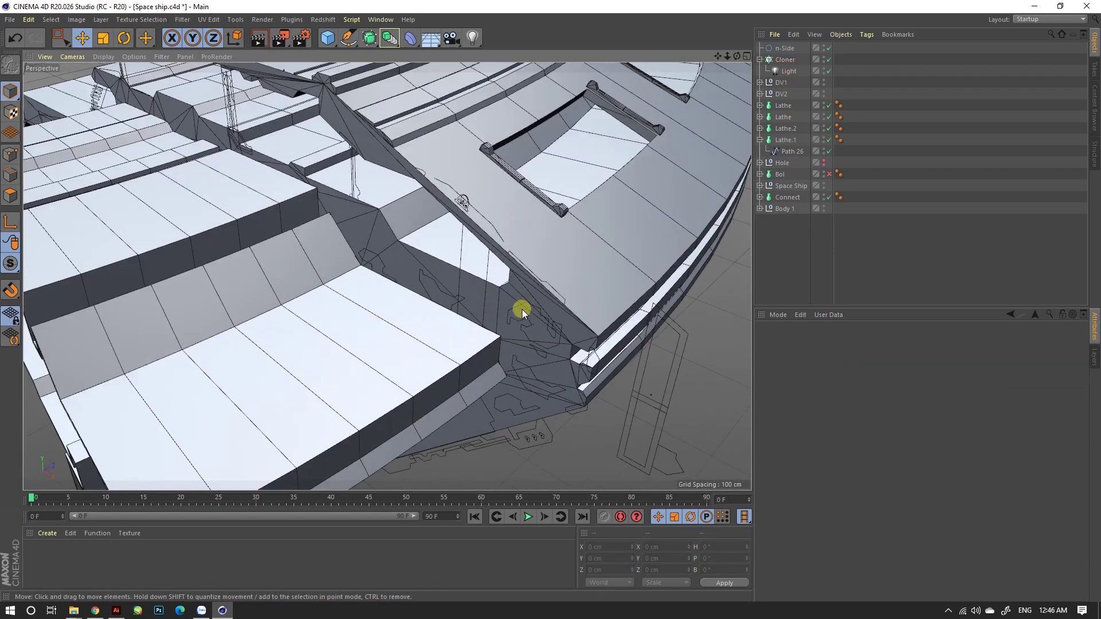
{"action": "left_click", "coordinate": [760, 59]}
{"action": "double_click", "coordinate": [786, 59]}
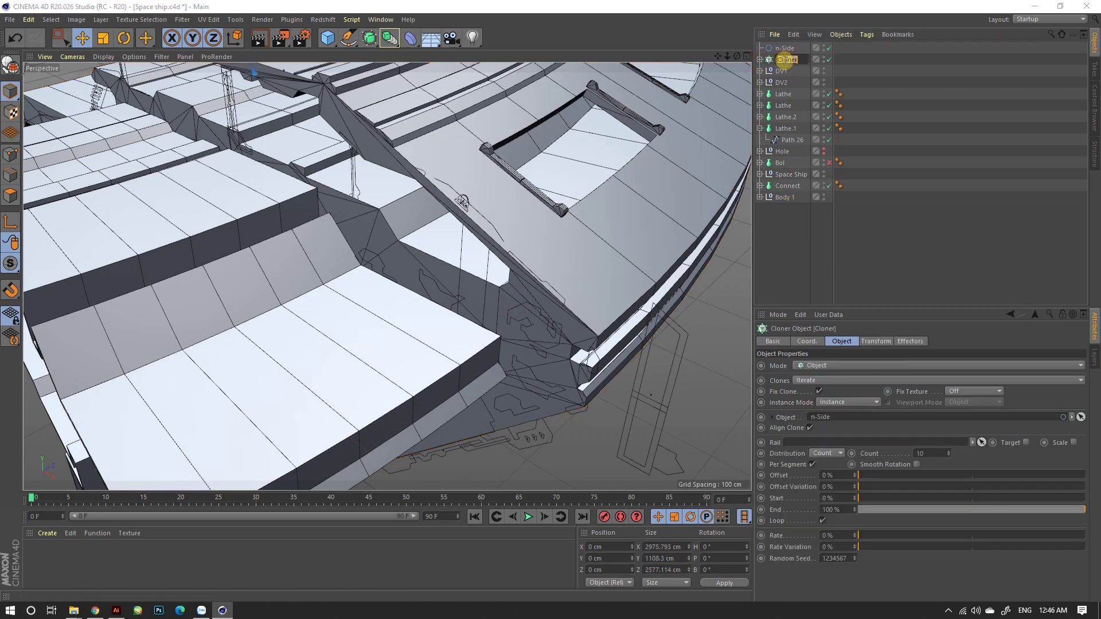
{"action": "left_click", "coordinate": [784, 47], "text": "ctrl"}
{"action": "right_click", "coordinate": [783, 48]}
{"action": "left_click", "coordinate": [806, 327]}
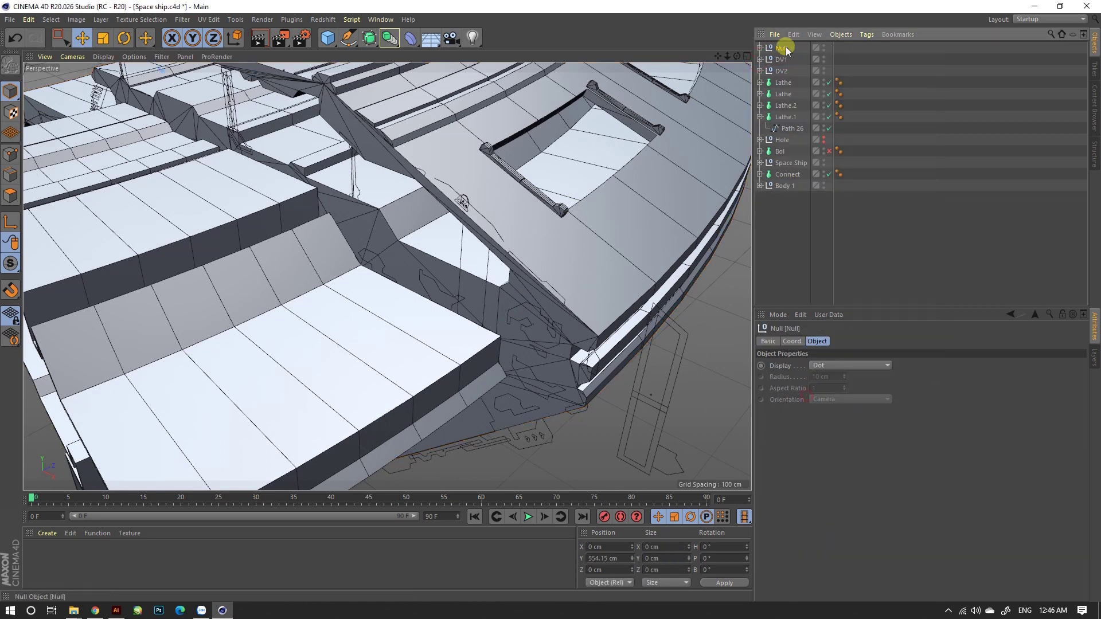
{"action": "double_click", "coordinate": [783, 46]}
{"action": "type", "text": "Light"}
Reduce the Cloner's count to 4 and render a preview of the ship.
{"action": "left_click", "coordinate": [759, 48]}
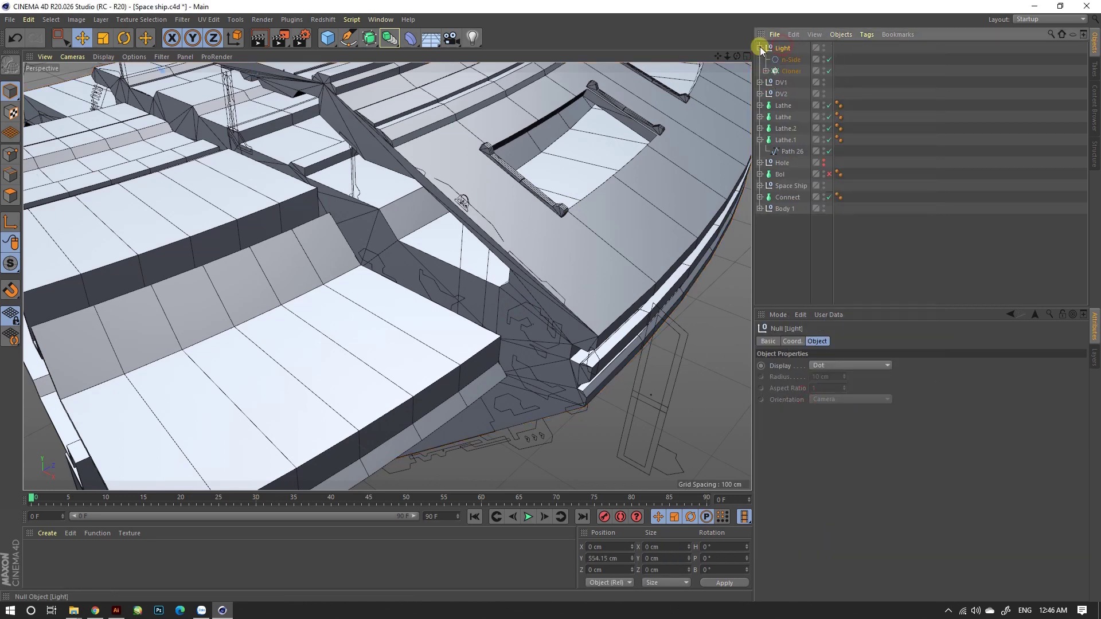
{"action": "left_click", "coordinate": [791, 71]}
{"action": "left_click_drag", "start_coordinate": [953, 452], "coordinate": [950, 454]}
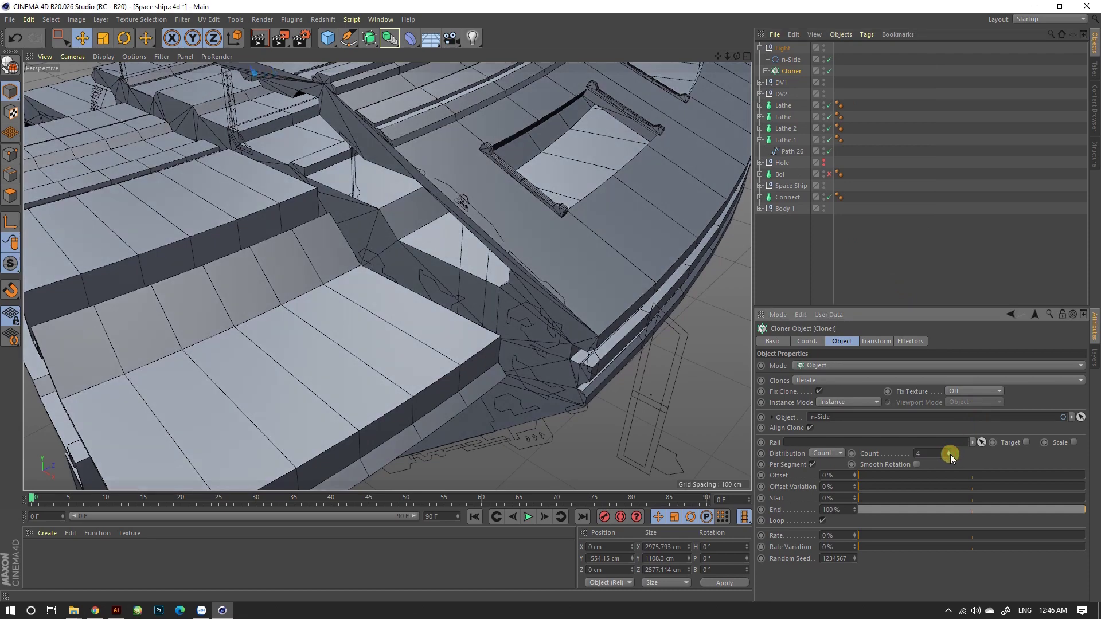
{"action": "scroll", "coordinate": [523, 278], "scroll_direction": "down", "scroll_amount": 5}
{"action": "left_click", "coordinate": [264, 43]}
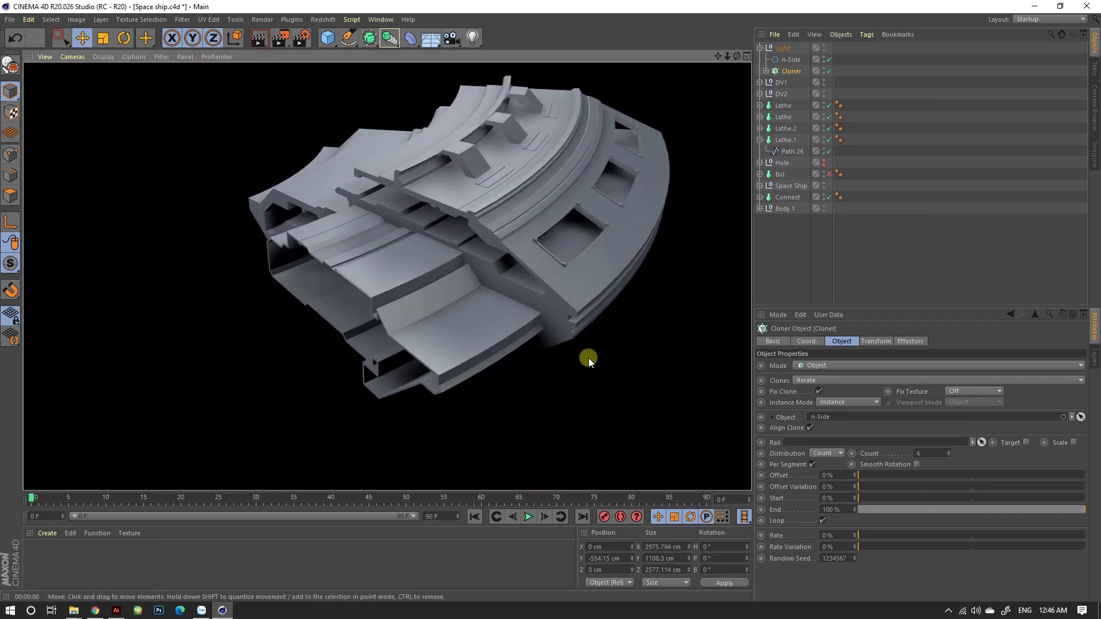
{"action": "left_click", "coordinate": [574, 362]}
{"action": "left_click_drag", "start_coordinate": [574, 362], "coordinate": [575, 280], "text": "alt"}
Put Bol inside the Space Ship group and turn the Hole cylinders' viewport visibility back on.
{"action": "left_click", "coordinate": [259, 38]}
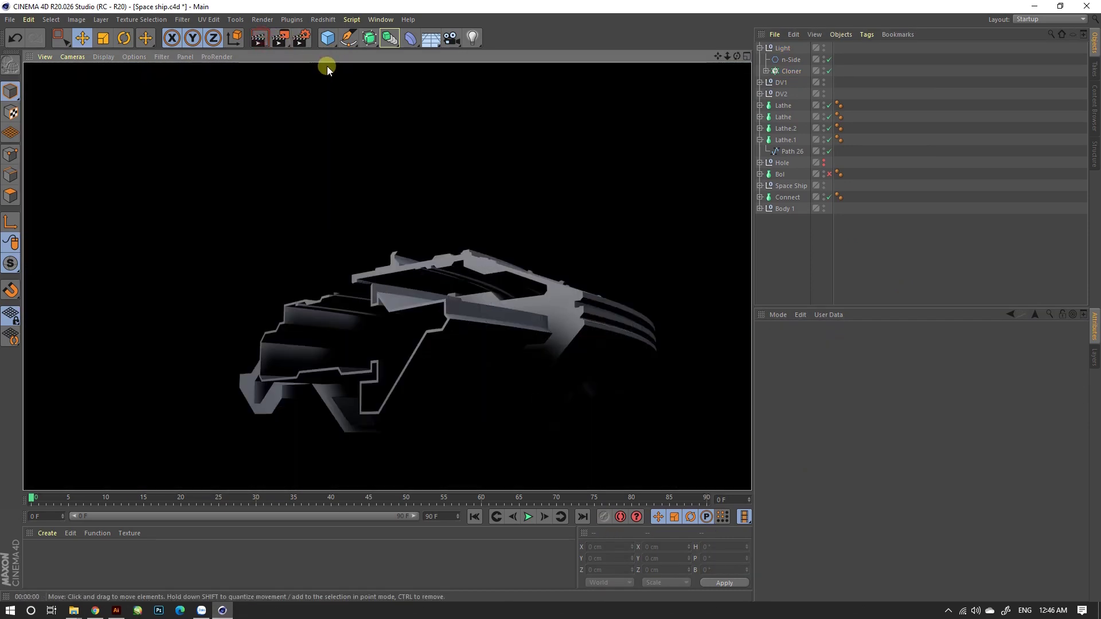
{"action": "left_click", "coordinate": [828, 177]}
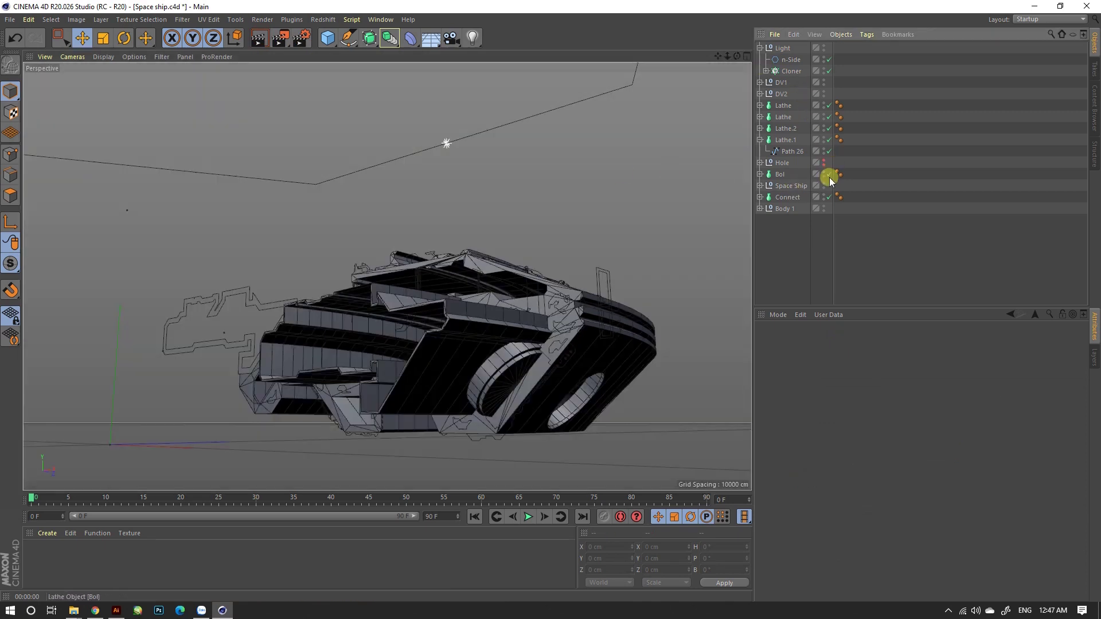
{"action": "left_click", "coordinate": [779, 174]}
{"action": "left_click_drag", "start_coordinate": [781, 174], "coordinate": [777, 188]}
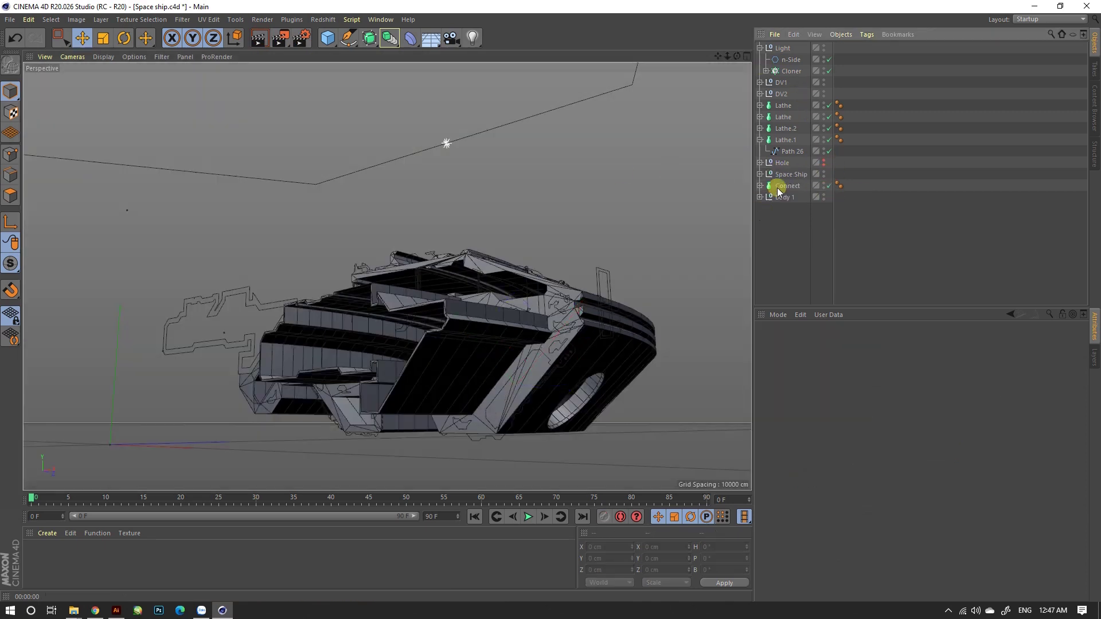
{"action": "left_click", "coordinate": [824, 163]}
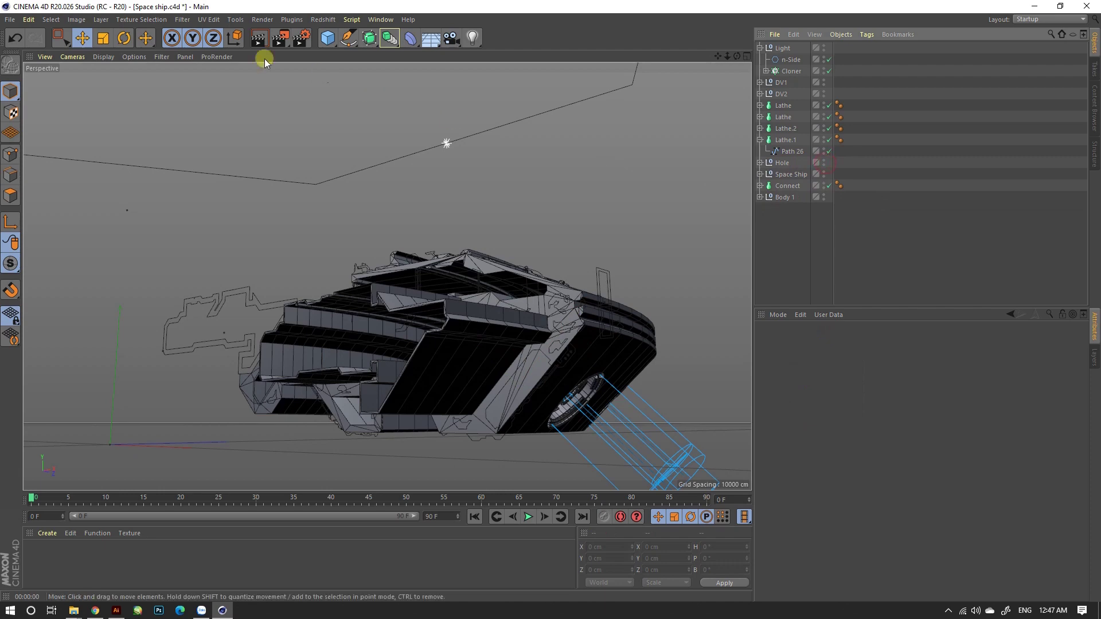
Render previews of the ship from several orbited angles.
{"action": "left_click", "coordinate": [260, 39]}
{"action": "left_click_drag", "start_coordinate": [548, 252], "coordinate": [550, 326], "text": "alt"}
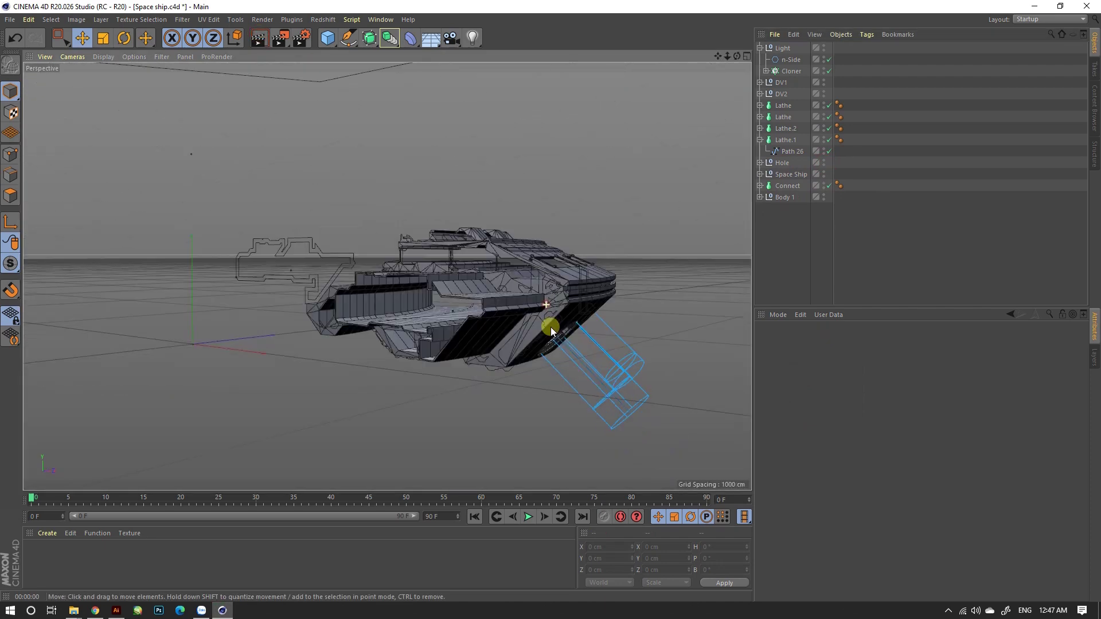
{"action": "left_click", "coordinate": [260, 40]}
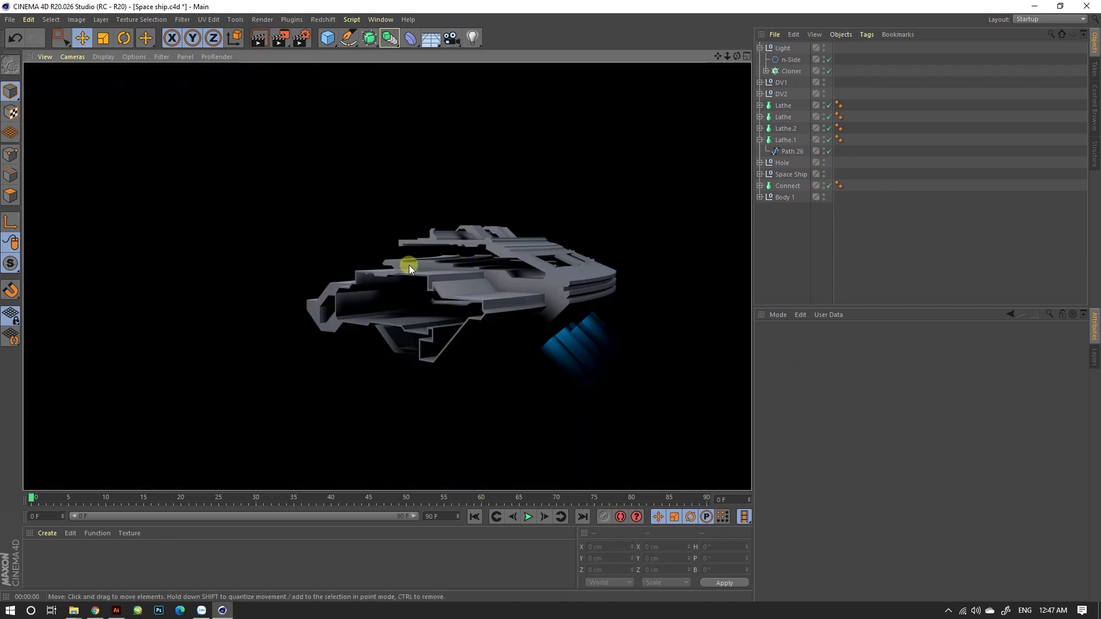
{"action": "left_click_drag", "start_coordinate": [408, 265], "coordinate": [449, 299], "text": "alt"}
{"action": "left_click", "coordinate": [256, 39]}
{"action": "mouse_move", "coordinate": [335, 111]}
{"action": "left_mouse_down", "text": "alt"}
{"action": "mouse_move", "coordinate": [394, 156]}
{"action": "mouse_move", "coordinate": [347, 92]}
{"action": "mouse_move", "coordinate": [489, 285]}
{"action": "left_mouse_up", "text": "alt"}
{"action": "key", "text": "ctrl+r"}
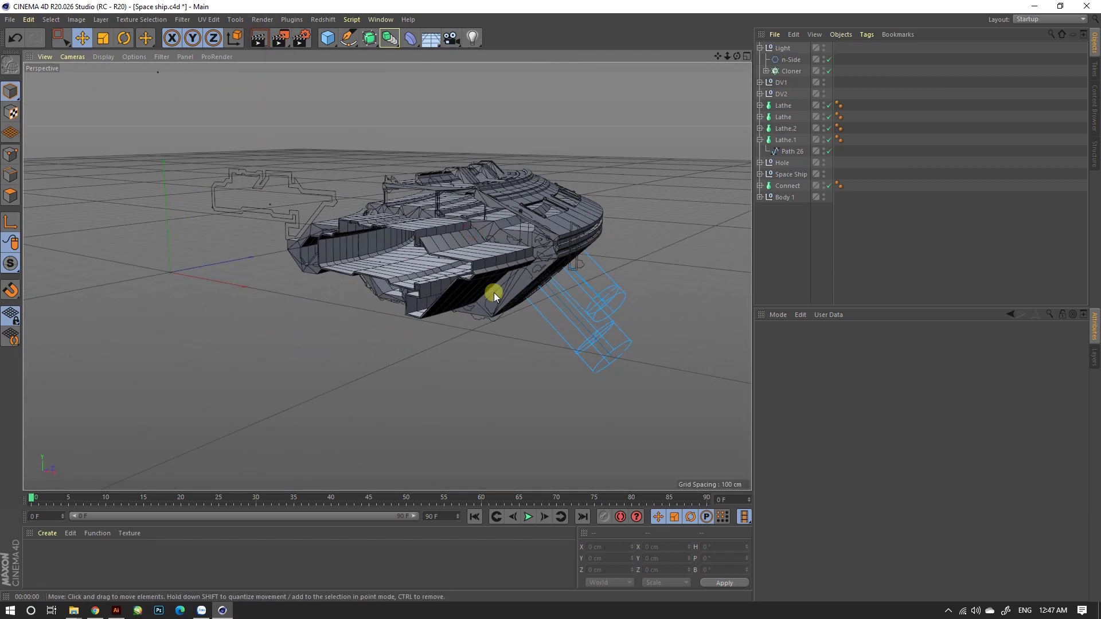
{"action": "mouse_move", "coordinate": [525, 238]}
{"action": "left_mouse_down", "text": "alt"}
{"action": "mouse_move", "coordinate": [491, 209]}
{"action": "mouse_move", "coordinate": [531, 211]}
{"action": "left_mouse_up", "text": "alt"}
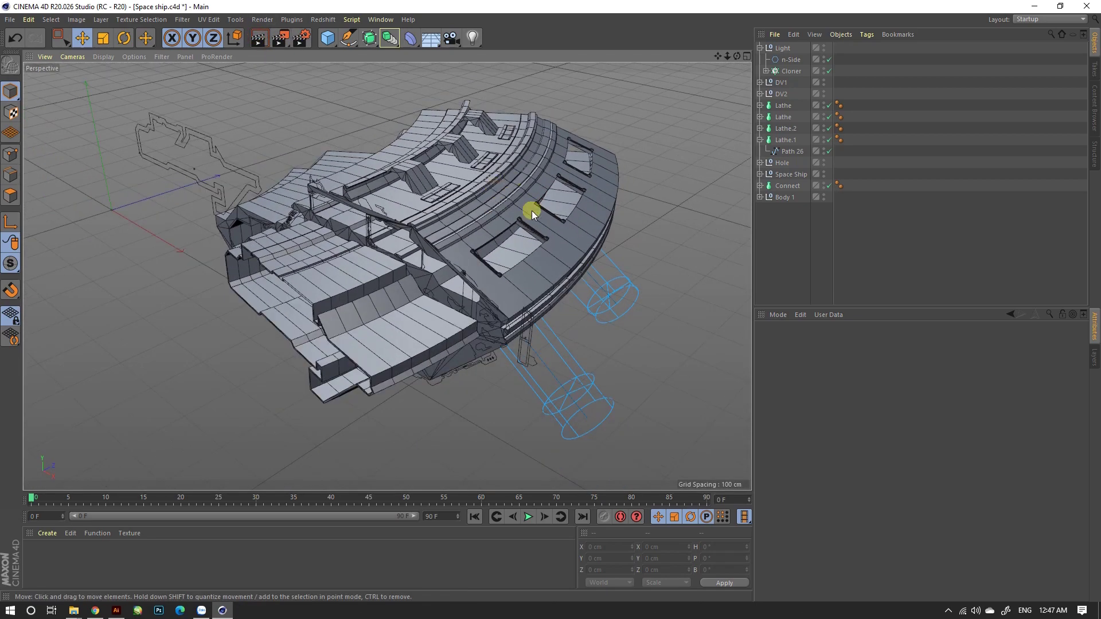
Rotate a copy of the Body 1 hull piece to a -45° heading.
{"action": "left_click", "coordinate": [759, 48]}
{"action": "left_click", "coordinate": [782, 48]}
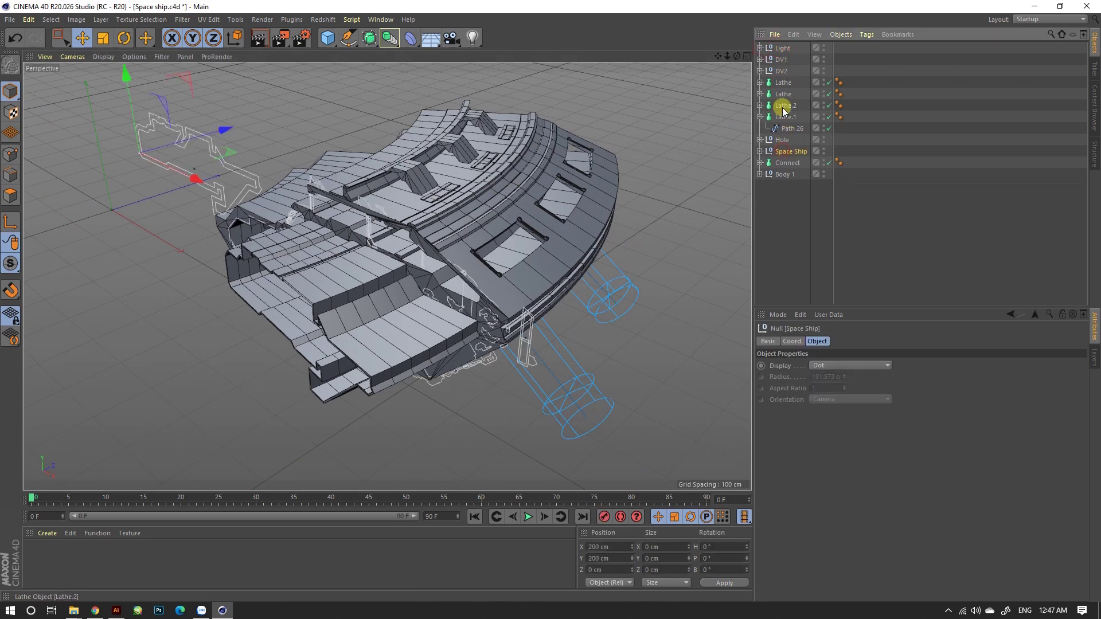
{"action": "left_click", "coordinate": [784, 174]}
{"action": "key", "text": "r"}
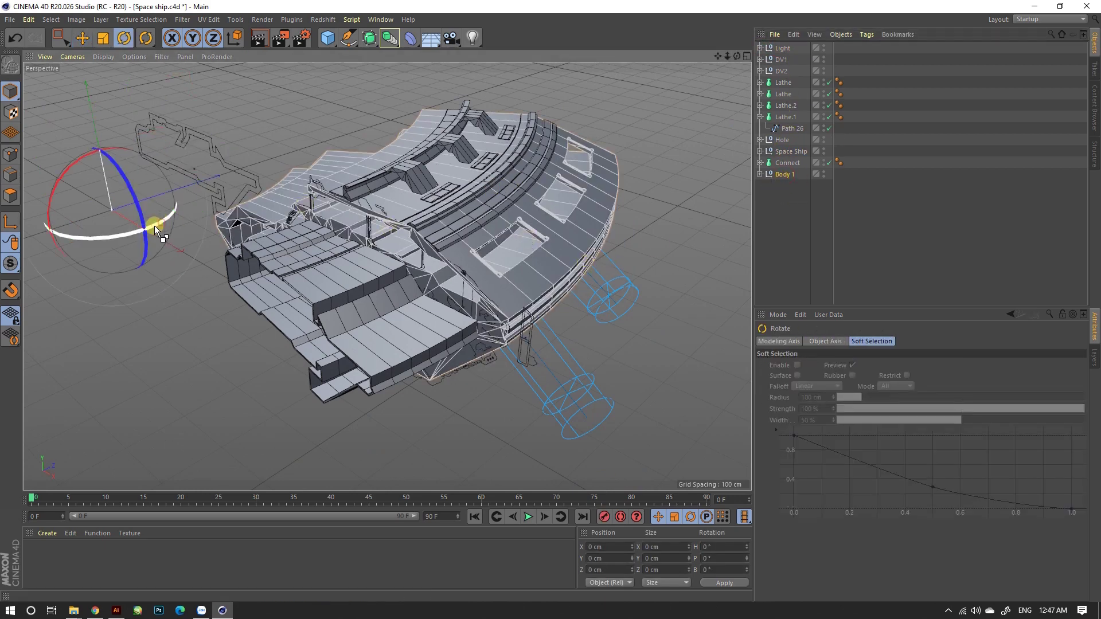
{"action": "left_click_drag", "start_coordinate": [153, 226], "coordinate": [109, 239], "text": "ctrl"}
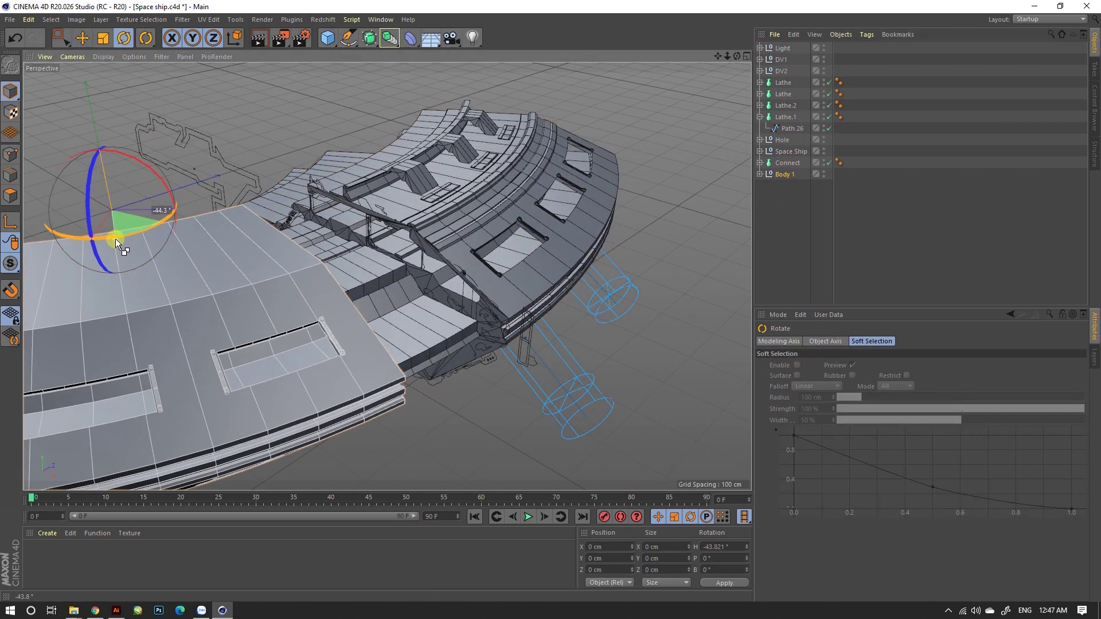
{"action": "left_click", "coordinate": [734, 548]}
{"action": "type", "text": "-45"}
{"action": "key", "text": "Return"}
Check the rotated hull copy in a quick render, then delete it.
{"action": "mouse_move", "coordinate": [568, 475]}
{"action": "left_mouse_down", "text": "alt"}
{"action": "mouse_move", "coordinate": [380, 326]}
{"action": "mouse_move", "coordinate": [423, 295]}
{"action": "mouse_move", "coordinate": [387, 330]}
{"action": "mouse_move", "coordinate": [459, 305]}
{"action": "mouse_move", "coordinate": [444, 355]}
{"action": "left_mouse_up", "text": "alt"}
{"action": "key", "text": "ctrl+r"}
{"action": "left_click", "coordinate": [538, 284]}
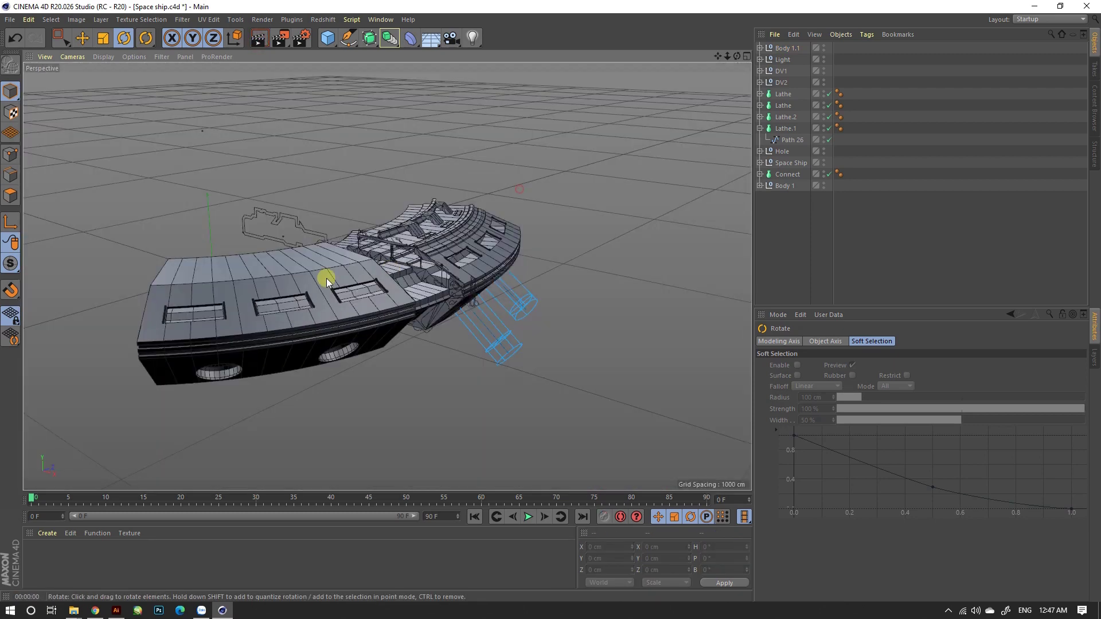
{"action": "left_click", "coordinate": [326, 277]}
{"action": "key", "text": "Delete"}
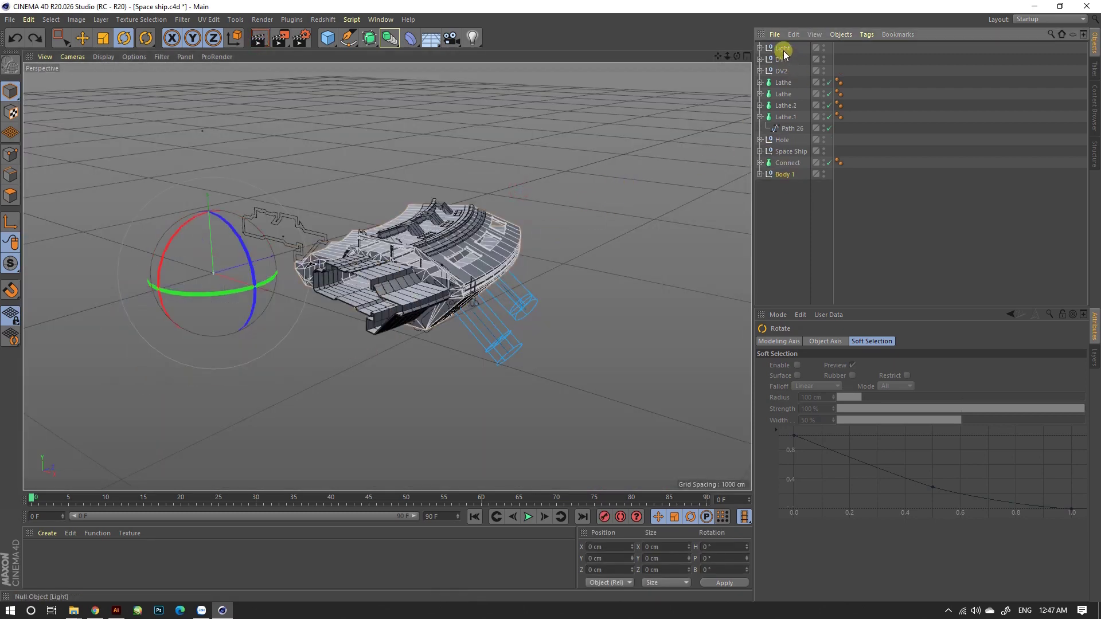
Place six selected parts, including DV2, Lathe and Lathe.1, inside Body 1.
{"action": "left_click", "coordinate": [782, 59]}
{"action": "left_click", "coordinate": [783, 70], "text": "ctrl"}
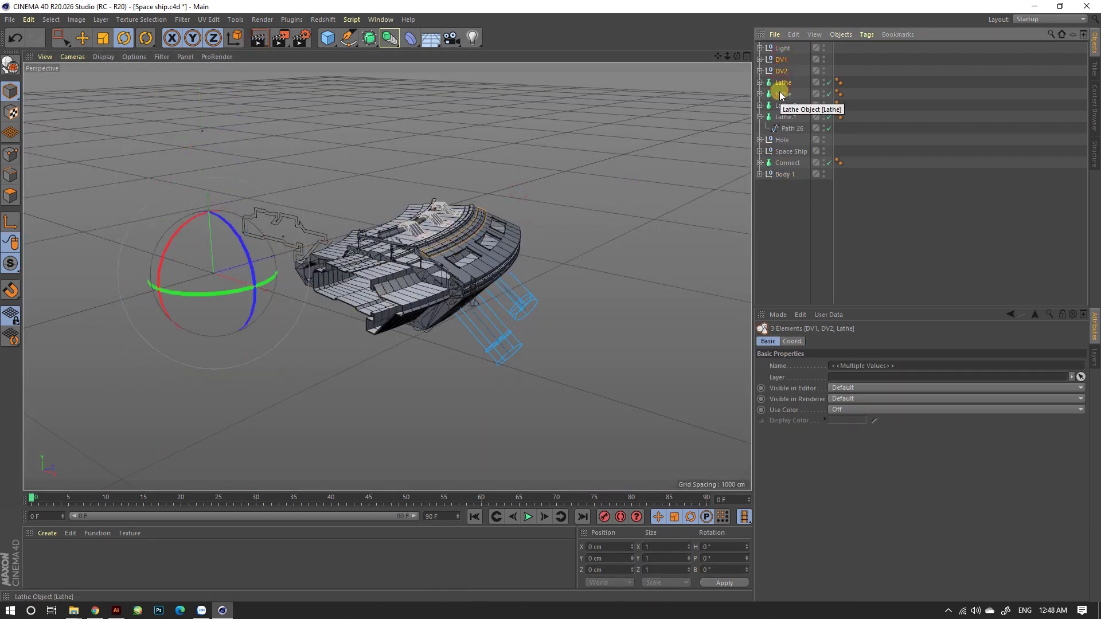
{"action": "left_click", "coordinate": [783, 117], "text": "ctrl"}
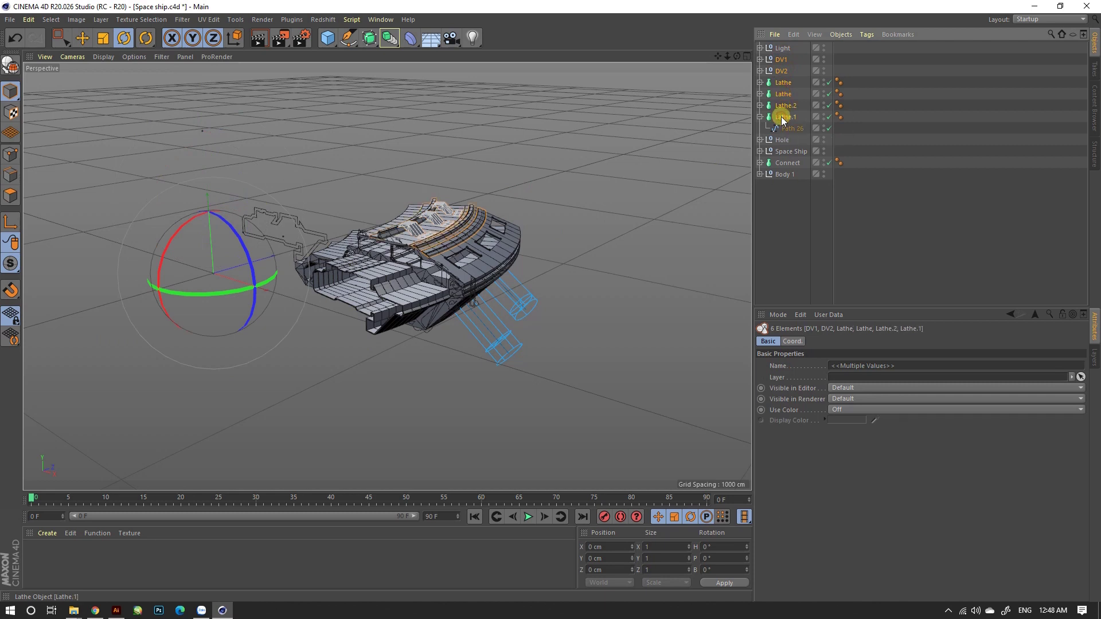
{"action": "left_click_drag", "start_coordinate": [786, 175], "coordinate": [786, 175]}
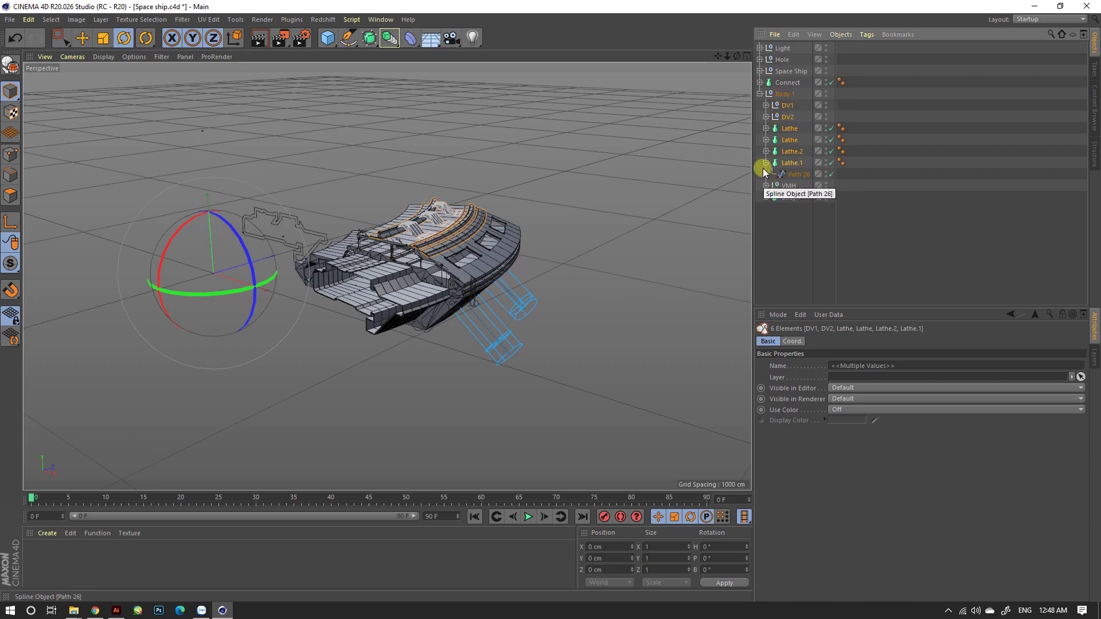
{"action": "left_click", "coordinate": [766, 162]}
{"action": "left_click", "coordinate": [784, 94]}
{"action": "scroll", "coordinate": [381, 229], "scroll_direction": "up", "scroll_amount": 3}
{"action": "scroll", "coordinate": [380, 232], "scroll_direction": "up", "scroll_amount": 3}
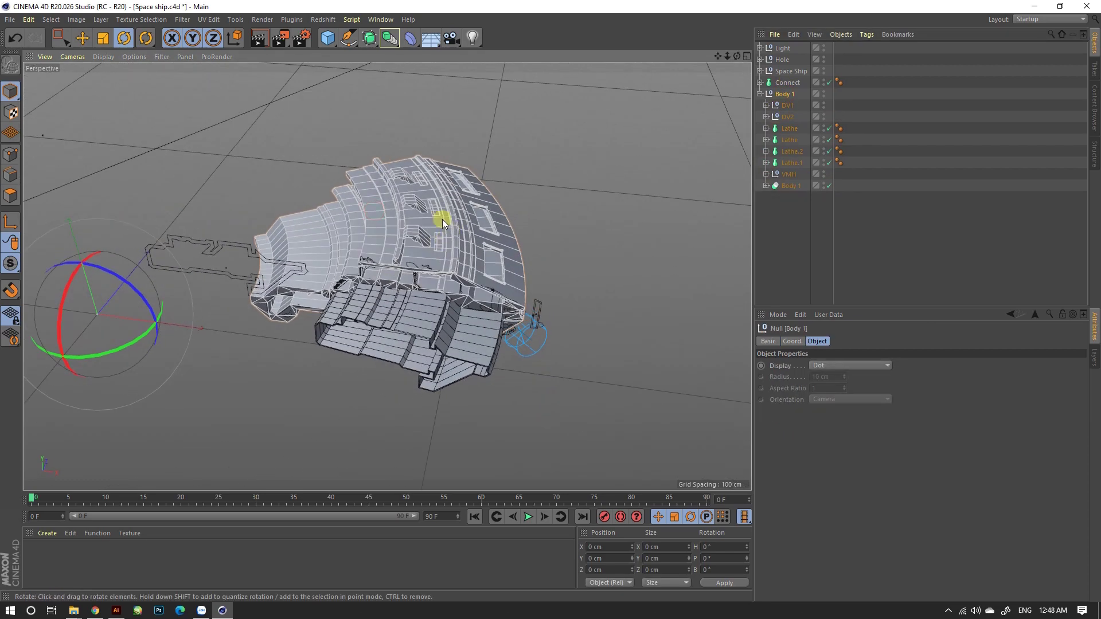
Duplicate the first Lathe rail as Lathe.3.
{"action": "mouse_move", "coordinate": [442, 219]}
{"action": "left_mouse_down", "text": "alt"}
{"action": "mouse_move", "coordinate": [637, 176]}
{"action": "mouse_move", "coordinate": [567, 228]}
{"action": "left_mouse_up", "text": "alt"}
{"action": "left_click", "coordinate": [636, 177]}
{"action": "scroll", "coordinate": [459, 271], "scroll_direction": "up", "scroll_amount": 3}
{"action": "scroll", "coordinate": [459, 271], "scroll_direction": "down", "scroll_amount": 5}
{"action": "left_click_drag", "start_coordinate": [459, 271], "coordinate": [405, 238], "text": "alt"}
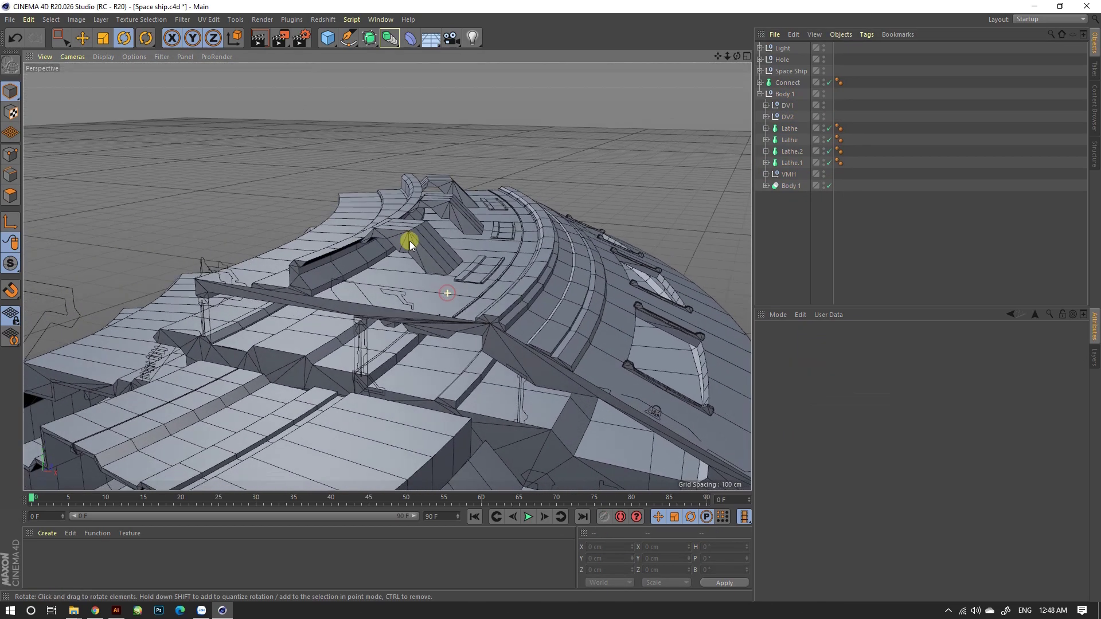
{"action": "left_click", "coordinate": [785, 185]}
{"action": "left_click", "coordinate": [788, 163]}
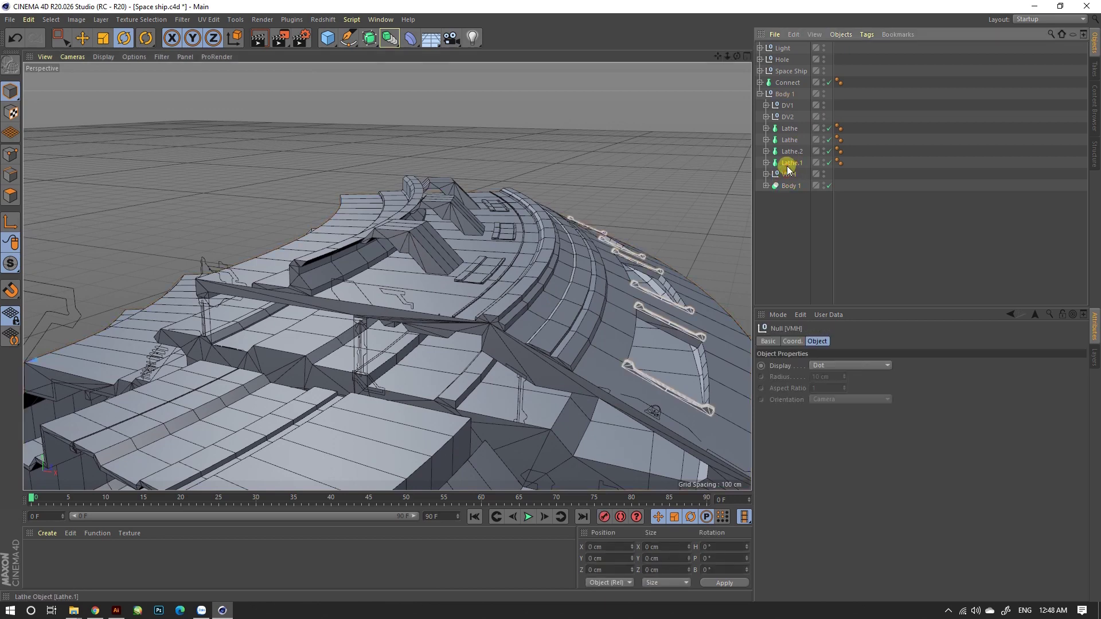
{"action": "left_click", "coordinate": [785, 127]}
{"action": "left_click_drag", "start_coordinate": [786, 126], "coordinate": [791, 122], "text": "ctrl"}
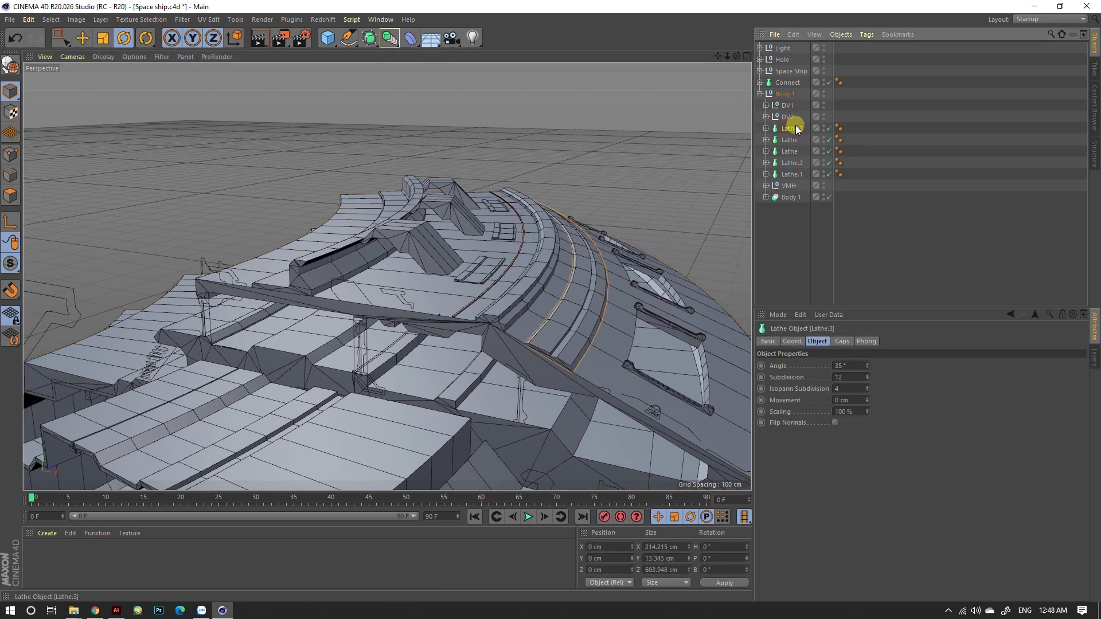
{"action": "left_click", "coordinate": [794, 140]}
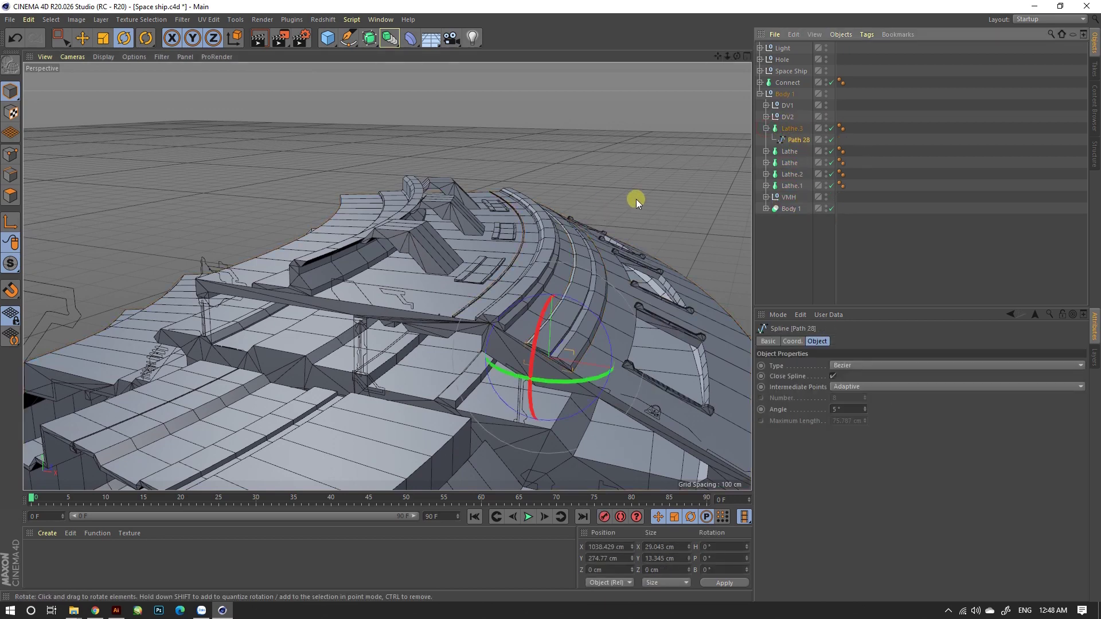
Replace Lathe.3's Path 28 profile with Path 27 and render a preview.
{"action": "left_click", "coordinate": [352, 280]}
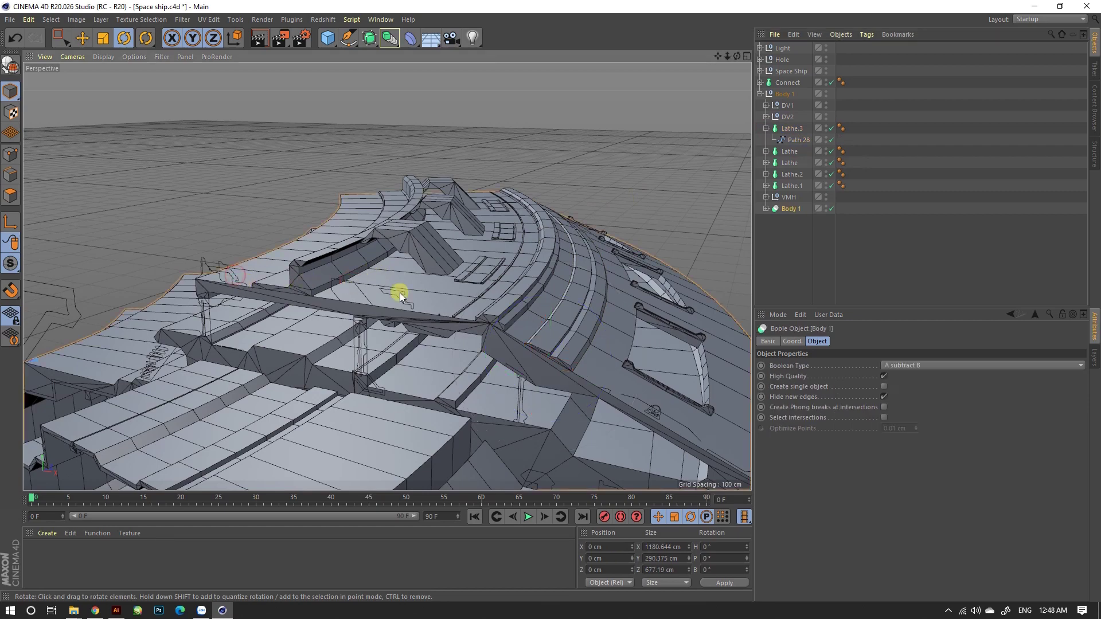
{"action": "left_click_drag", "start_coordinate": [446, 349], "coordinate": [508, 251], "text": "alt"}
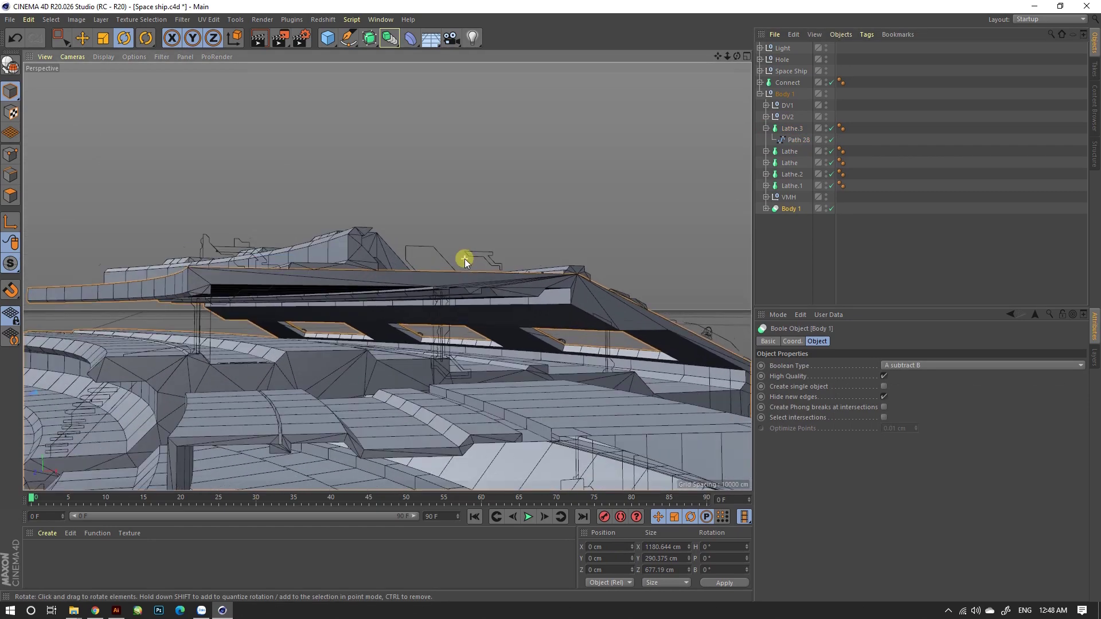
{"action": "left_click", "coordinate": [508, 252]}
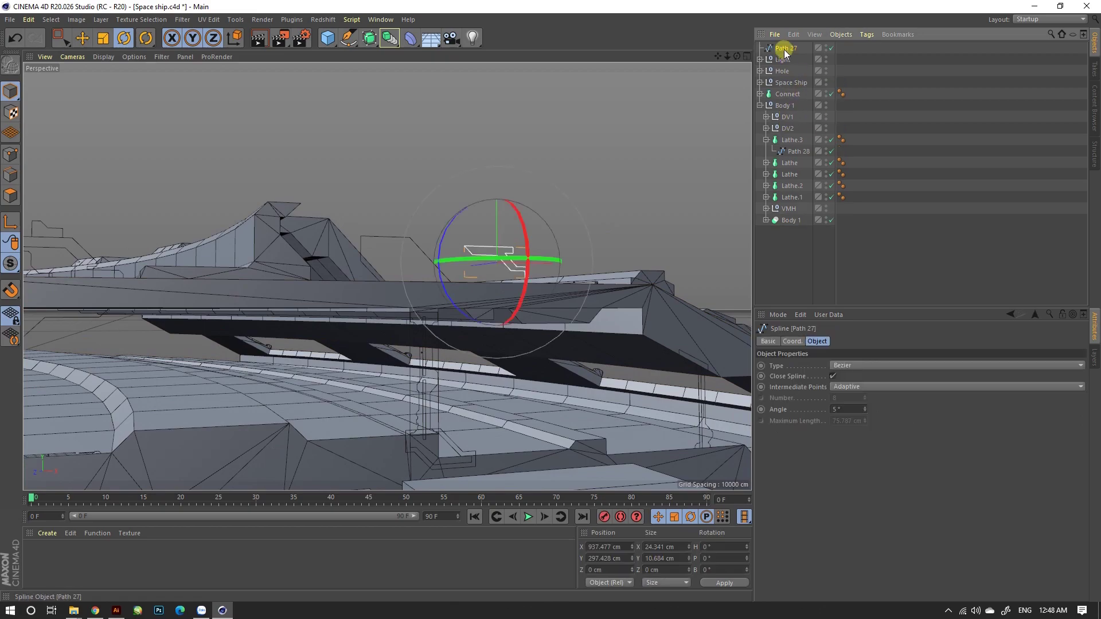
{"action": "left_click_drag", "start_coordinate": [787, 46], "coordinate": [789, 150]}
{"action": "key", "text": "Delete"}
{"action": "mouse_move", "coordinate": [713, 214]}
{"action": "left_mouse_down", "text": "alt"}
{"action": "mouse_move", "coordinate": [449, 312]}
{"action": "mouse_move", "coordinate": [445, 284]}
{"action": "mouse_move", "coordinate": [457, 308]}
{"action": "mouse_move", "coordinate": [383, 318]}
{"action": "mouse_move", "coordinate": [359, 283]}
{"action": "mouse_move", "coordinate": [469, 291]}
{"action": "mouse_move", "coordinate": [575, 273]}
{"action": "mouse_move", "coordinate": [636, 244]}
{"action": "mouse_move", "coordinate": [562, 229]}
{"action": "left_mouse_up", "text": "alt"}
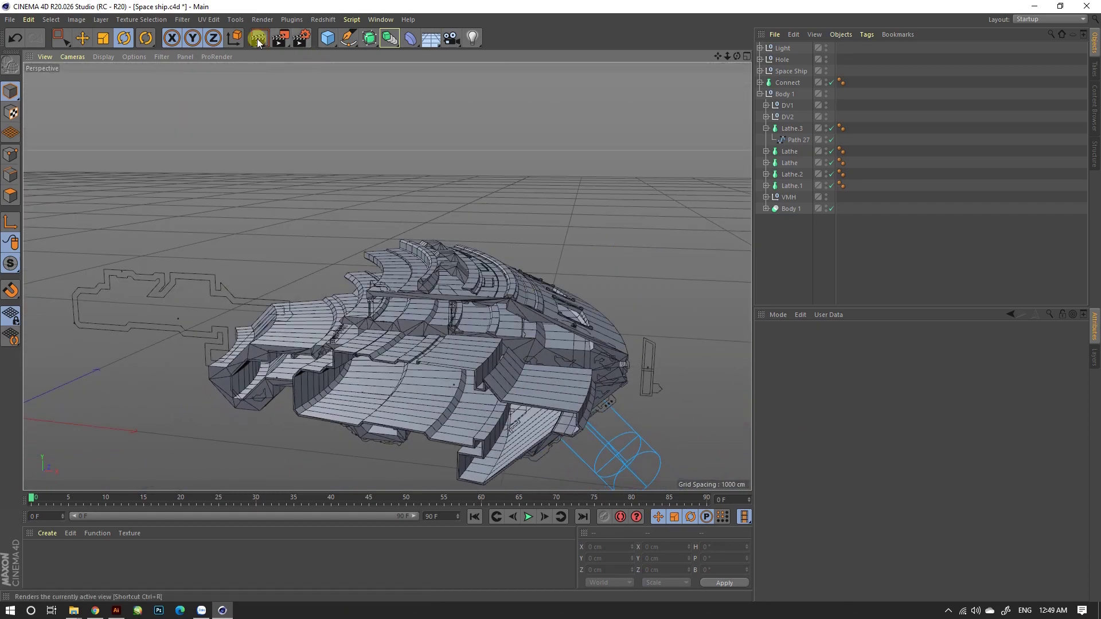
{"action": "key", "text": "ctrl+r"}
Create Lathe.4, another Lathe rail copy sweeping the Path 23 profile.
{"action": "mouse_move", "coordinate": [446, 295]}
{"action": "left_mouse_down", "text": "alt"}
{"action": "mouse_move", "coordinate": [478, 354]}
{"action": "mouse_move", "coordinate": [359, 307]}
{"action": "mouse_move", "coordinate": [399, 359]}
{"action": "mouse_move", "coordinate": [497, 304]}
{"action": "left_mouse_up", "text": "alt"}
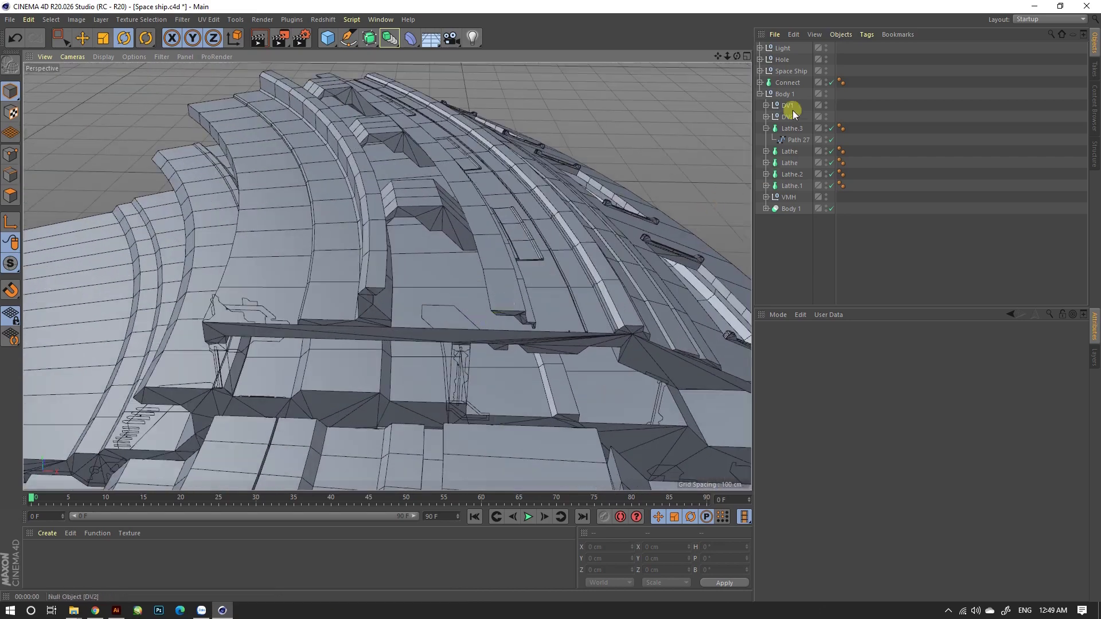
{"action": "left_click", "coordinate": [780, 129]}
{"action": "left_click", "coordinate": [766, 140]}
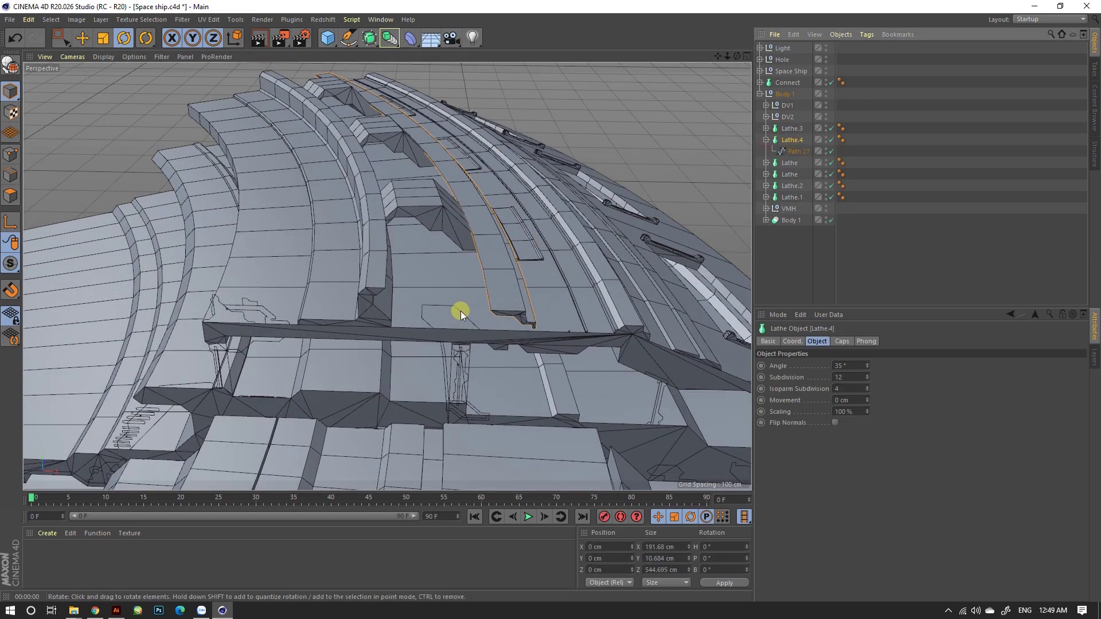
{"action": "left_click_drag", "start_coordinate": [459, 311], "coordinate": [511, 223], "text": "alt"}
{"action": "left_click", "coordinate": [473, 270]}
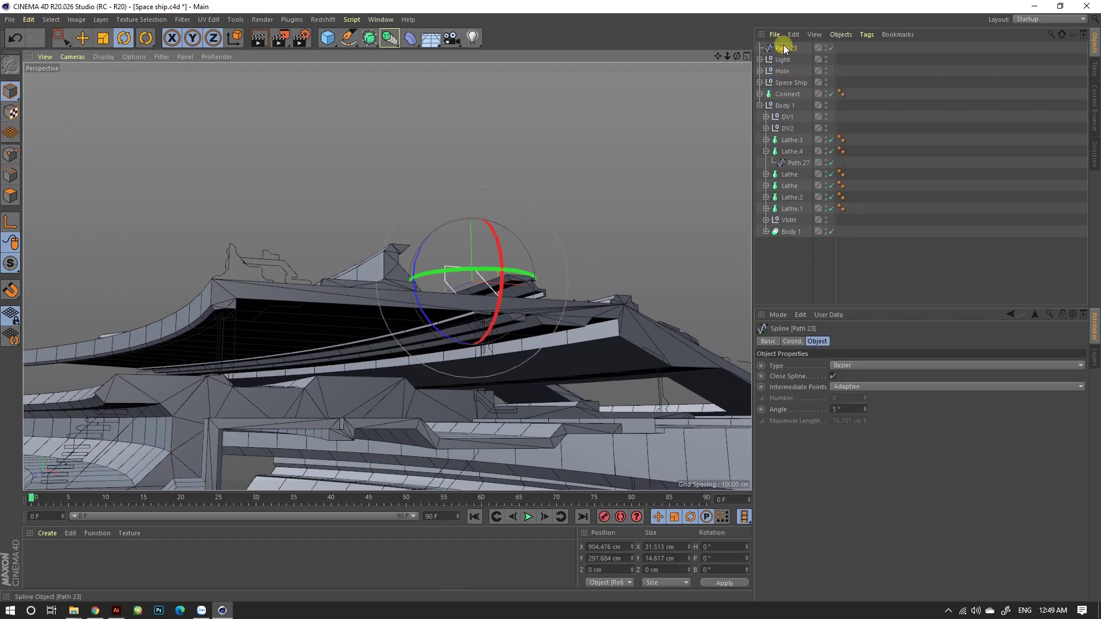
{"action": "left_click", "coordinate": [667, 221]}
{"action": "mouse_move", "coordinate": [667, 222]}
{"action": "left_mouse_down", "text": "alt"}
{"action": "mouse_move", "coordinate": [460, 317]}
{"action": "mouse_move", "coordinate": [405, 400]}
{"action": "mouse_move", "coordinate": [518, 208]}
{"action": "left_mouse_up", "text": "alt"}
Render a preview and orbit around the hull to review the ship.
{"action": "key", "text": "ctrl+r"}
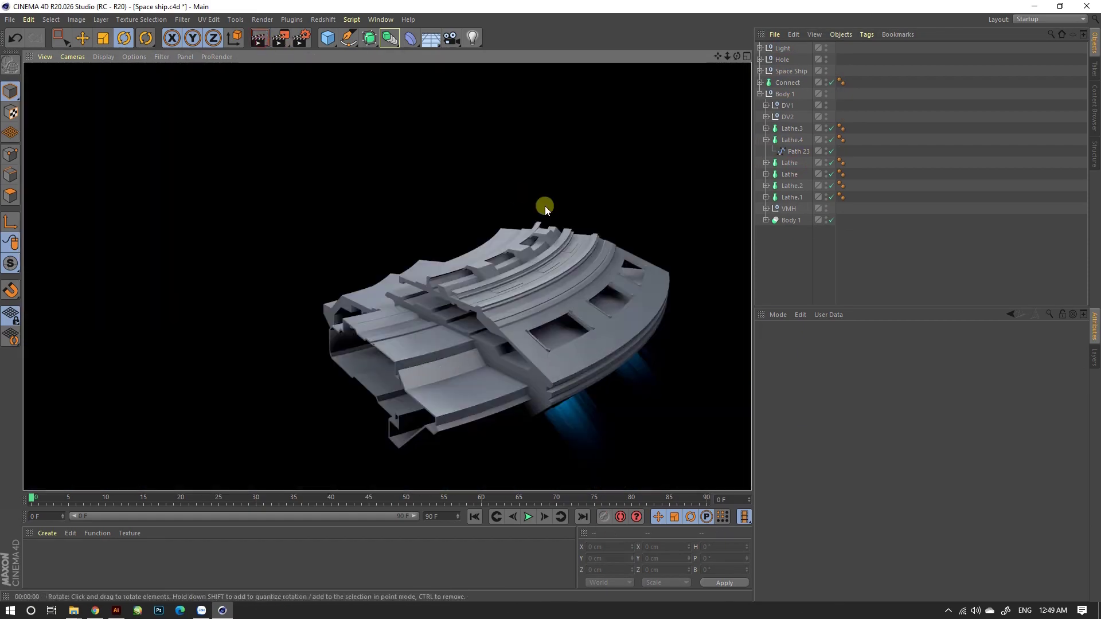
{"action": "mouse_move", "coordinate": [592, 288]}
{"action": "left_mouse_down", "text": "alt"}
{"action": "mouse_move", "coordinate": [487, 276]}
{"action": "mouse_move", "coordinate": [536, 356]}
{"action": "mouse_move", "coordinate": [584, 291]}
{"action": "mouse_move", "coordinate": [480, 325]}
{"action": "left_mouse_up", "text": "alt"}
{"action": "scroll", "coordinate": [507, 283], "scroll_direction": "down", "scroll_amount": 2}
{"action": "scroll", "coordinate": [506, 283], "scroll_direction": "down", "scroll_amount": 3}
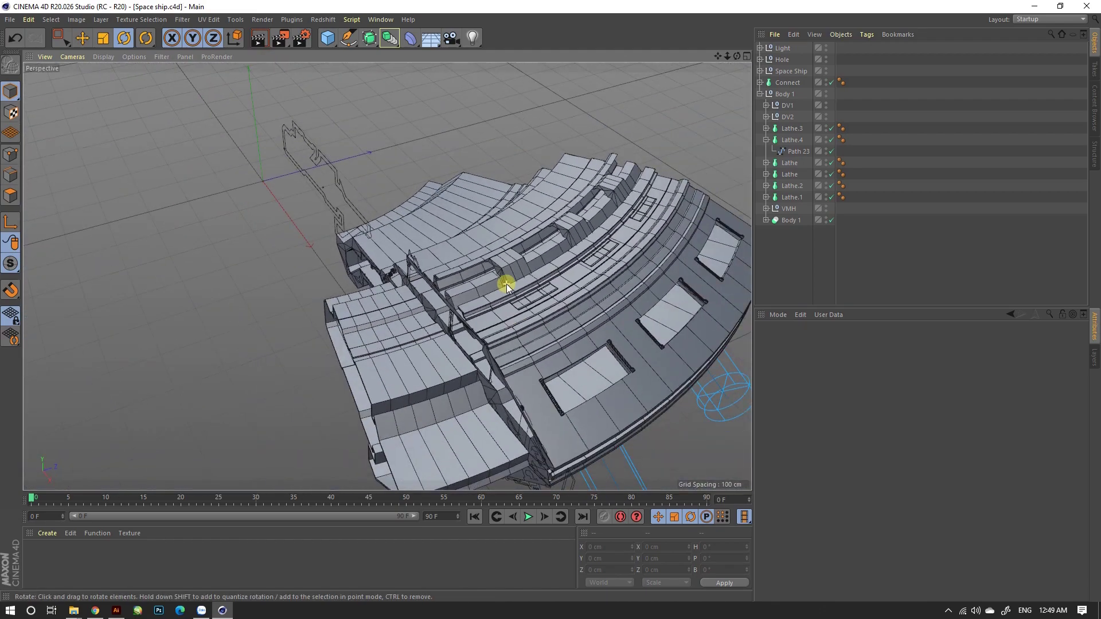
{"action": "left_click_drag", "start_coordinate": [507, 284], "coordinate": [610, 240], "text": "alt"}
{"action": "scroll", "coordinate": [454, 284], "scroll_direction": "up", "scroll_amount": 3}
{"action": "scroll", "coordinate": [454, 284], "scroll_direction": "up", "scroll_amount": 3}
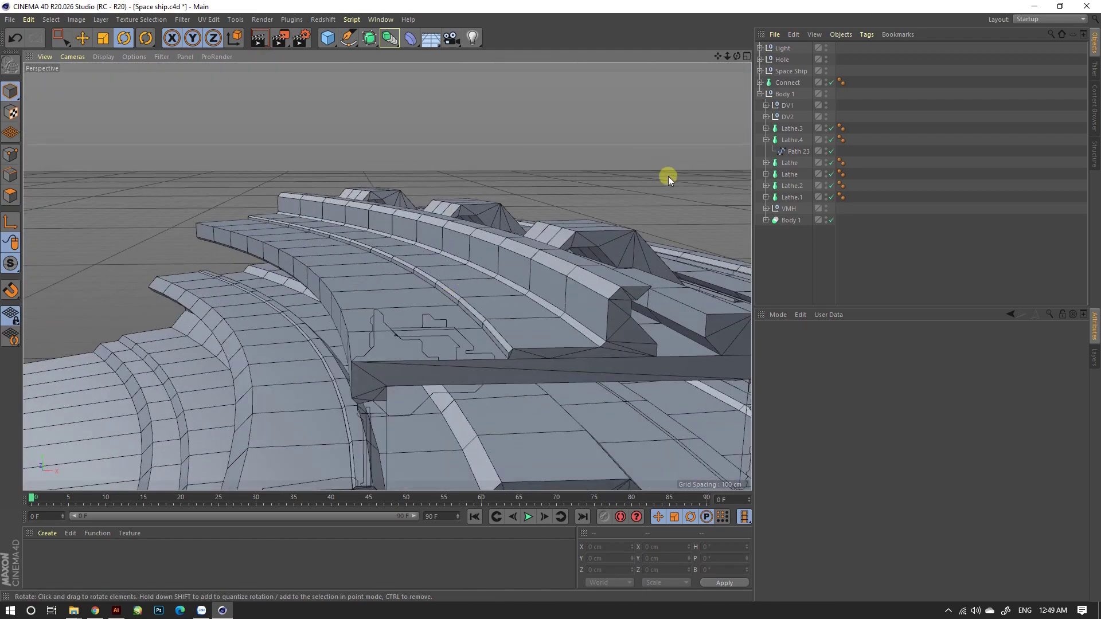
Copy and paste the Lathe object as Lathe.5 and select its profile spline.
{"action": "left_click", "coordinate": [766, 140]}
{"action": "left_click", "coordinate": [787, 146]}
{"action": "key", "text": "ctrl+c"}
{"action": "key", "text": "ctrl+v"}
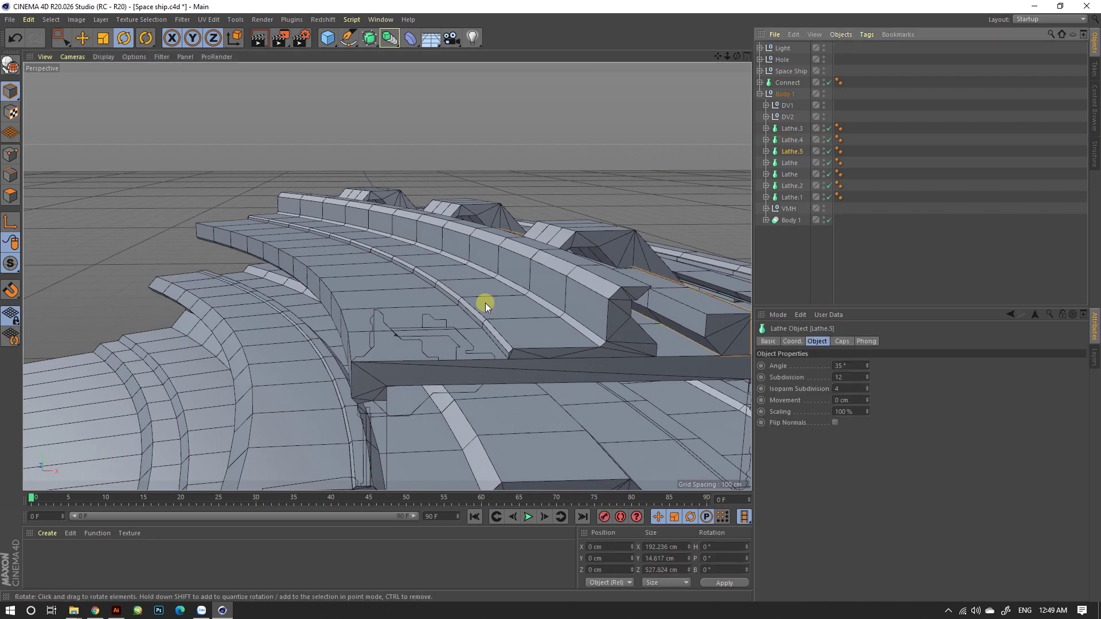
{"action": "left_click", "coordinate": [766, 151]}
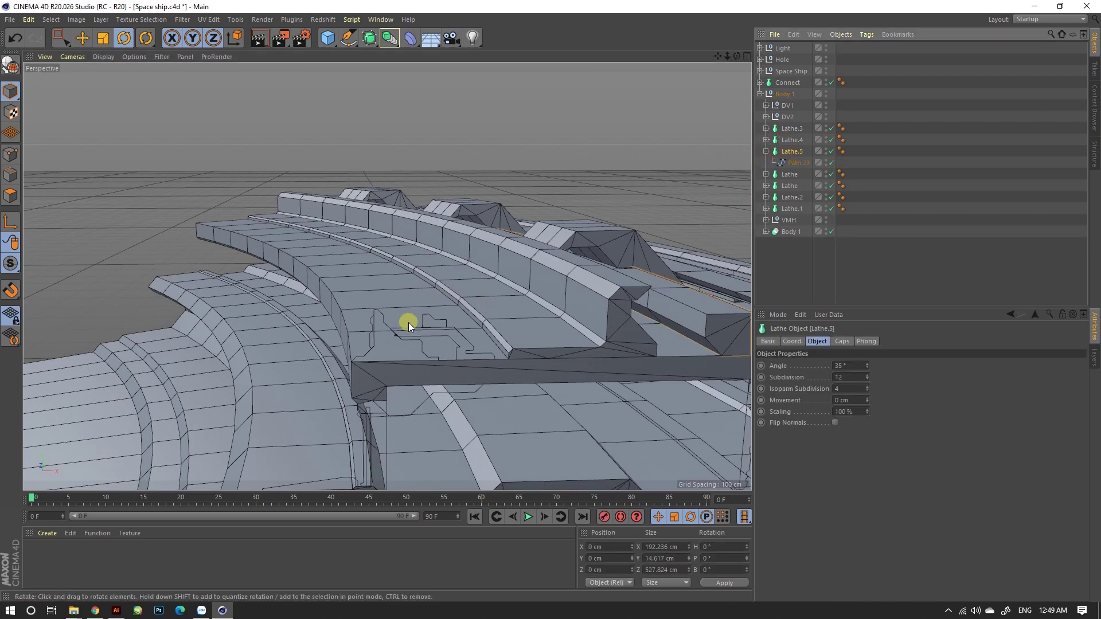
{"action": "mouse_move", "coordinate": [408, 322]}
{"action": "left_mouse_down", "text": "alt"}
{"action": "mouse_move", "coordinate": [461, 281]}
{"action": "mouse_move", "coordinate": [437, 270]}
{"action": "mouse_move", "coordinate": [442, 258]}
{"action": "mouse_move", "coordinate": [602, 238]}
{"action": "left_mouse_up", "text": "alt"}
{"action": "left_click", "coordinate": [764, 172]}
{"action": "left_click", "coordinate": [811, 128]}
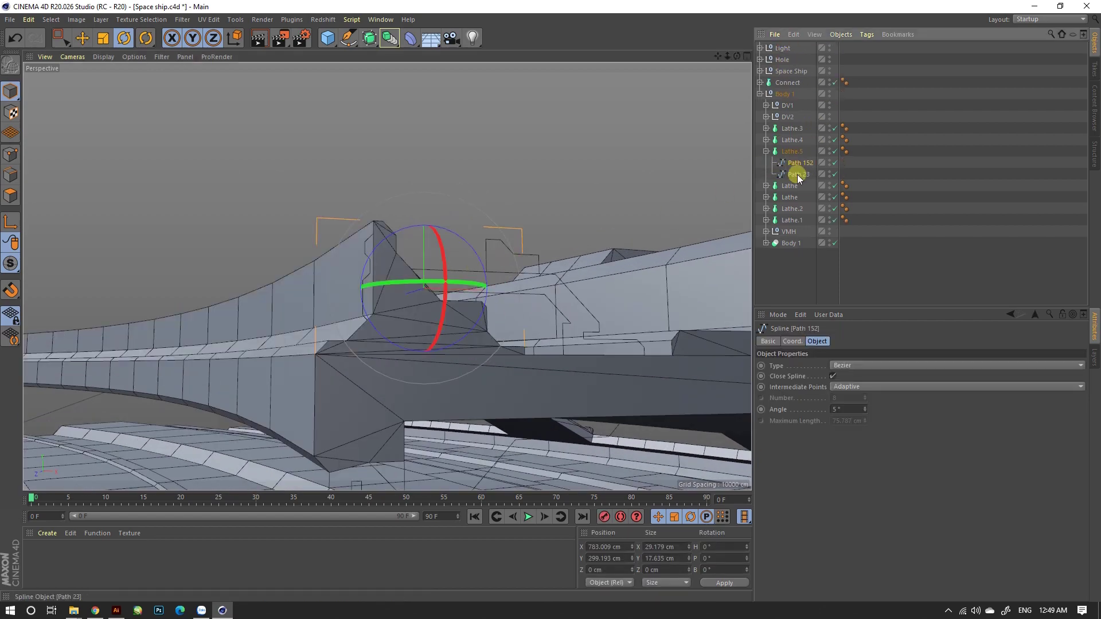
{"action": "mouse_move", "coordinate": [491, 338]}
{"action": "left_mouse_down", "text": "alt"}
{"action": "mouse_move", "coordinate": [397, 334]}
{"action": "mouse_move", "coordinate": [401, 398]}
{"action": "mouse_move", "coordinate": [396, 323]}
{"action": "left_mouse_up", "text": "alt"}
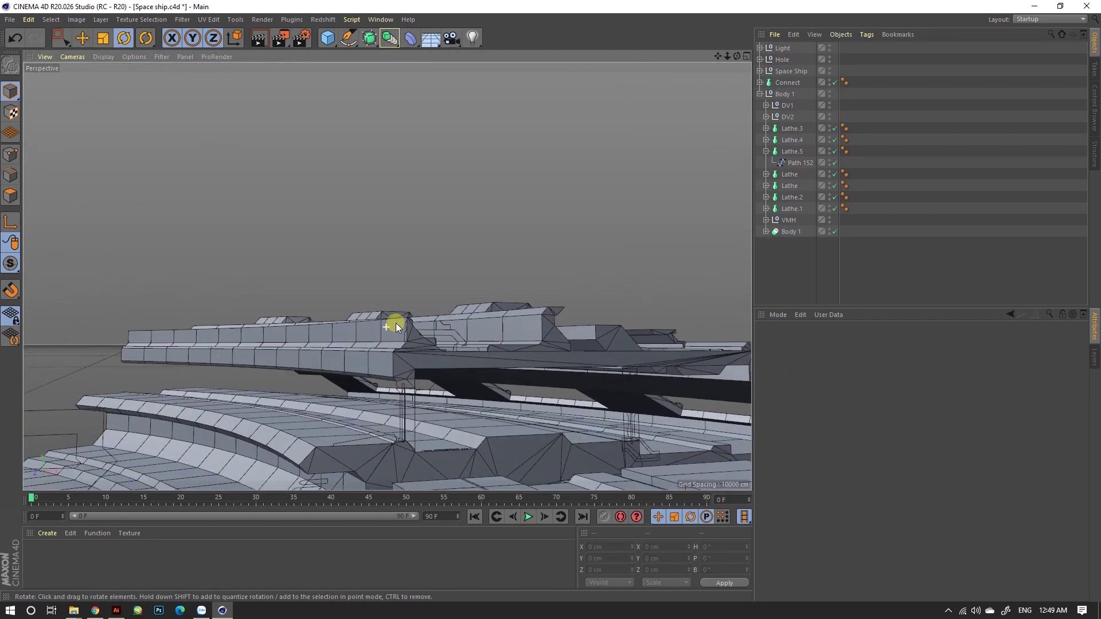
Give Lathe.5 a 2.9° sweep angle with 1 subdivision.
{"action": "left_click", "coordinate": [792, 151]}
{"action": "double_click", "coordinate": [840, 365]}
{"action": "type", "text": "2"}
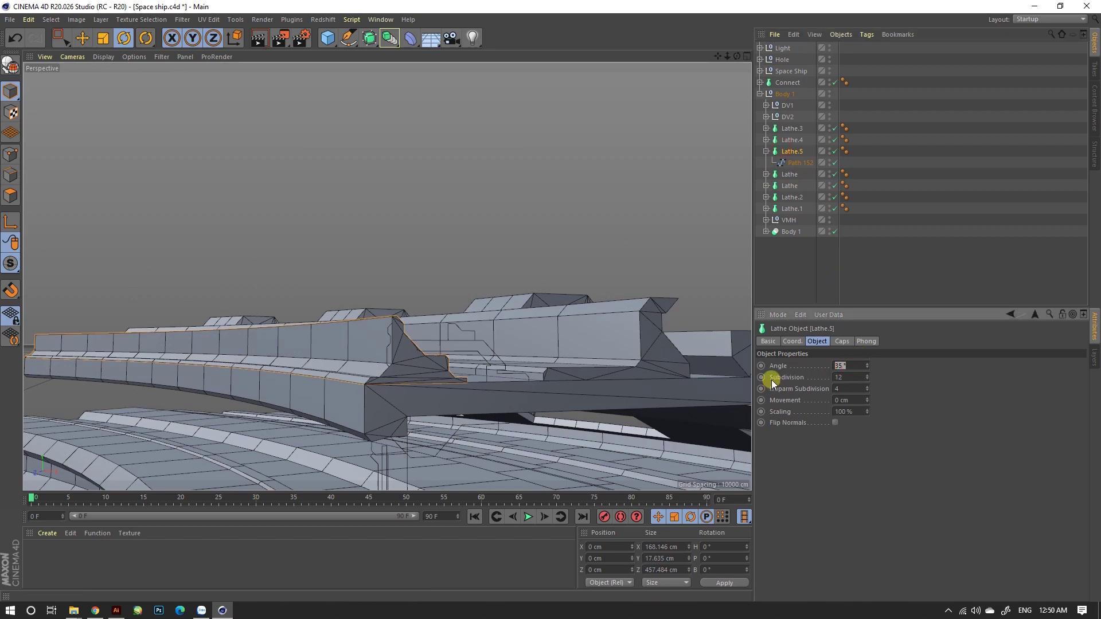
{"action": "key", "text": "Return"}
{"action": "type", "text": "1"}
{"action": "key", "text": "Return"}
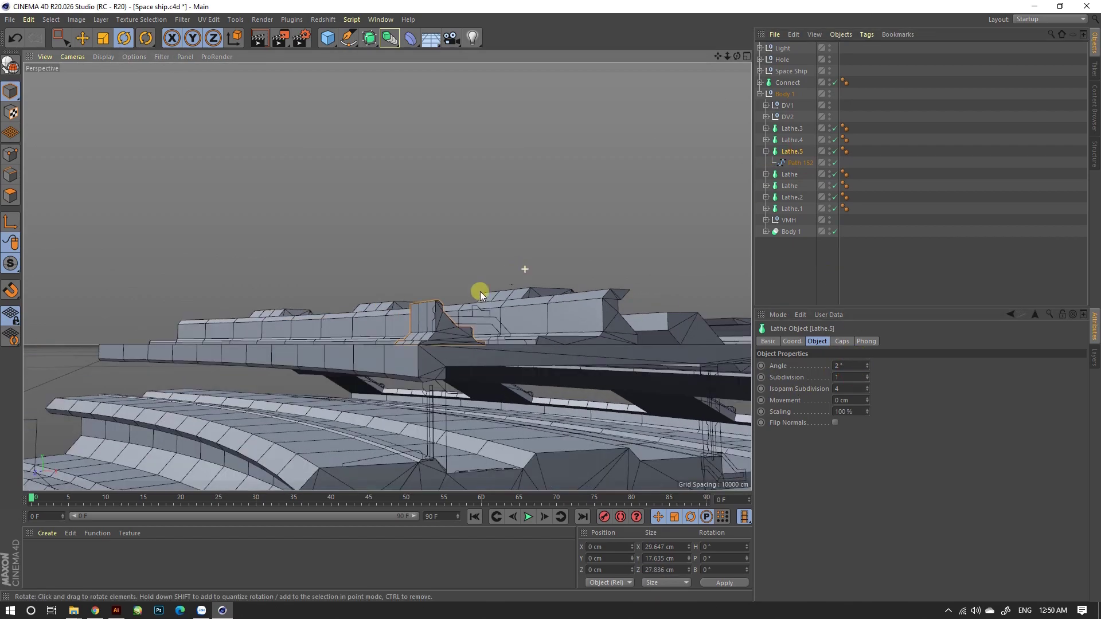
{"action": "mouse_move", "coordinate": [480, 291]}
{"action": "left_mouse_down", "text": "alt"}
{"action": "mouse_move", "coordinate": [652, 299]}
{"action": "mouse_move", "coordinate": [575, 368]}
{"action": "left_mouse_up", "text": "alt"}
{"action": "left_click", "coordinate": [866, 364]}
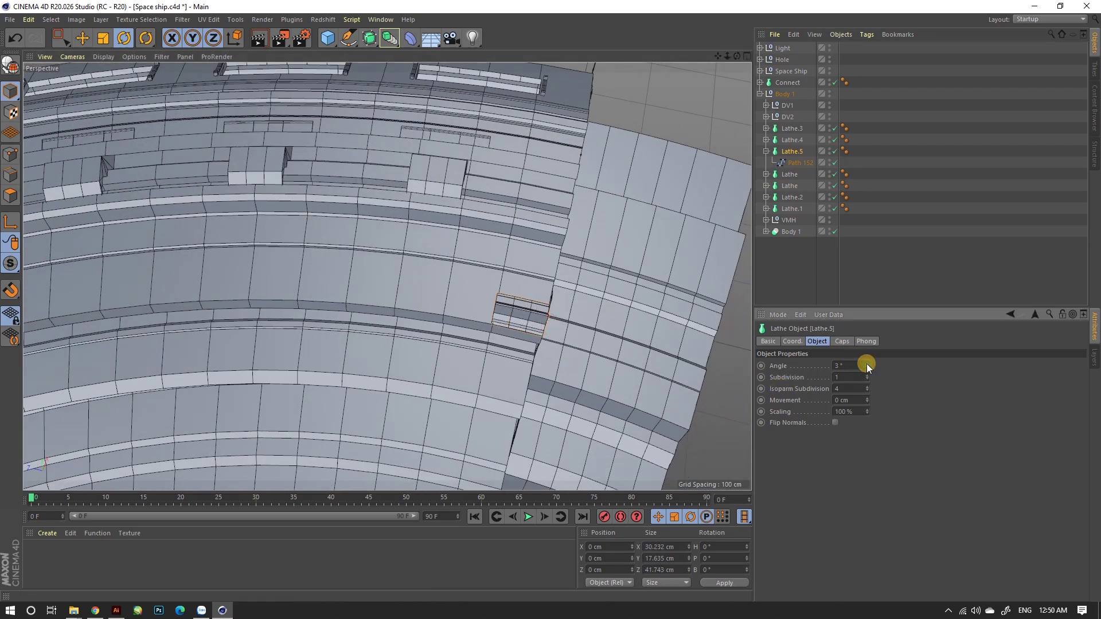
{"action": "type", "text": "2.9"}
{"action": "key", "text": "Return"}
{"action": "scroll", "coordinate": [542, 275], "scroll_direction": "down", "scroll_amount": 3}
{"action": "scroll", "coordinate": [655, 274], "scroll_direction": "down", "scroll_amount": 3}
Rotate-copy the block as Lathe.6 with a 9° heading.
{"action": "scroll", "coordinate": [495, 139], "scroll_direction": "down", "scroll_amount": 3}
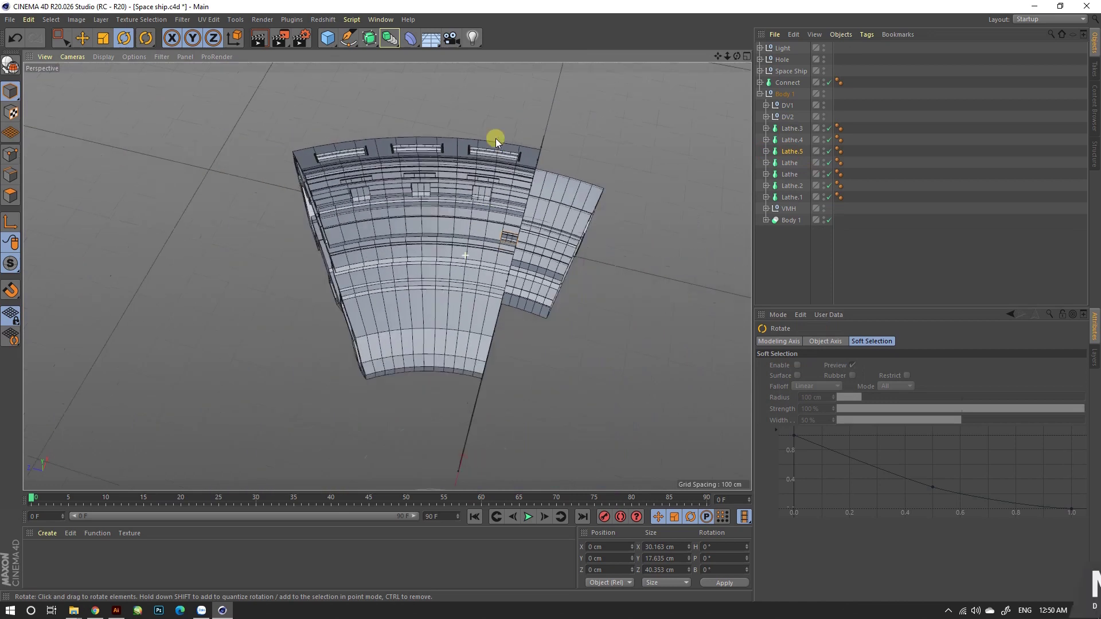
{"action": "scroll", "coordinate": [495, 139], "scroll_direction": "down", "scroll_amount": 2}
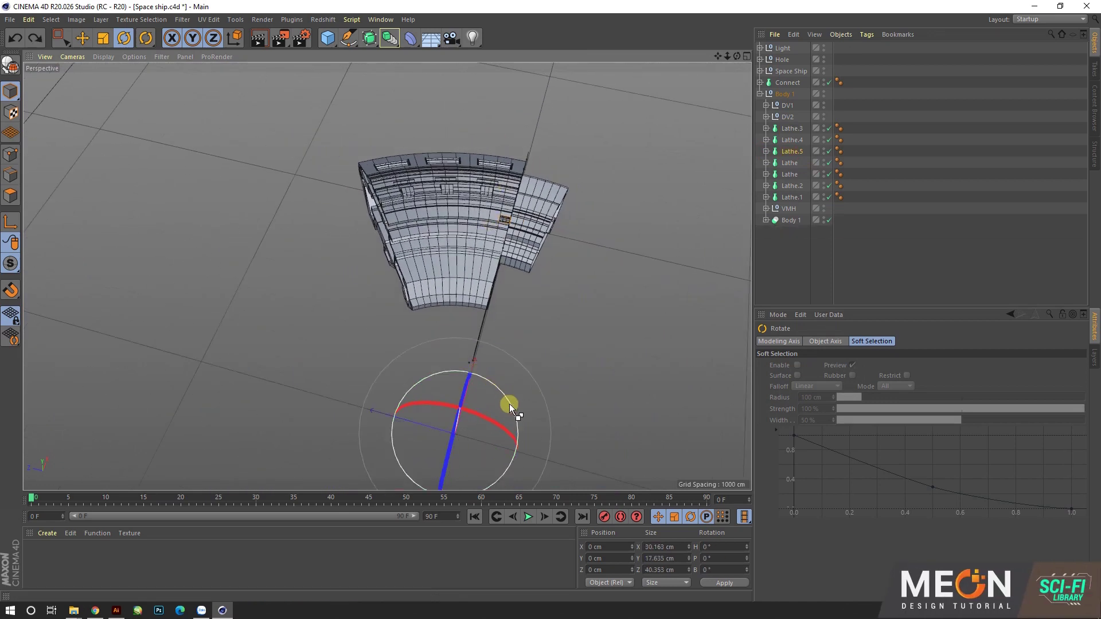
{"action": "left_click_drag", "start_coordinate": [509, 403], "coordinate": [507, 393]}
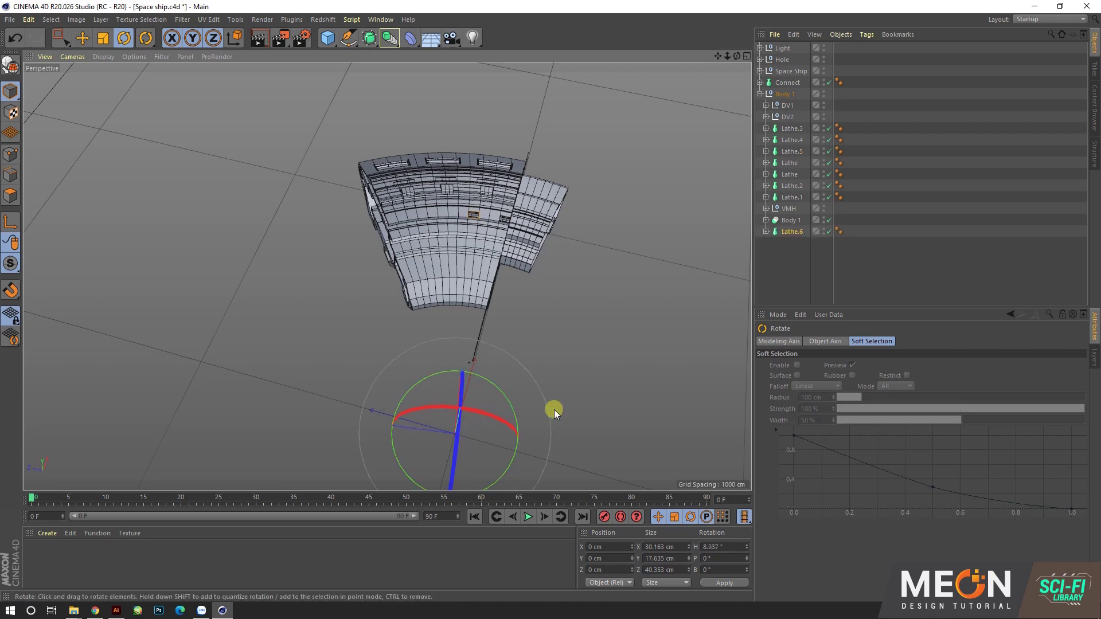
{"action": "left_click", "coordinate": [708, 546]}
{"action": "type", "text": "9"}
{"action": "key", "text": "Return"}
{"action": "scroll", "coordinate": [485, 211], "scroll_direction": "up", "scroll_amount": 3}
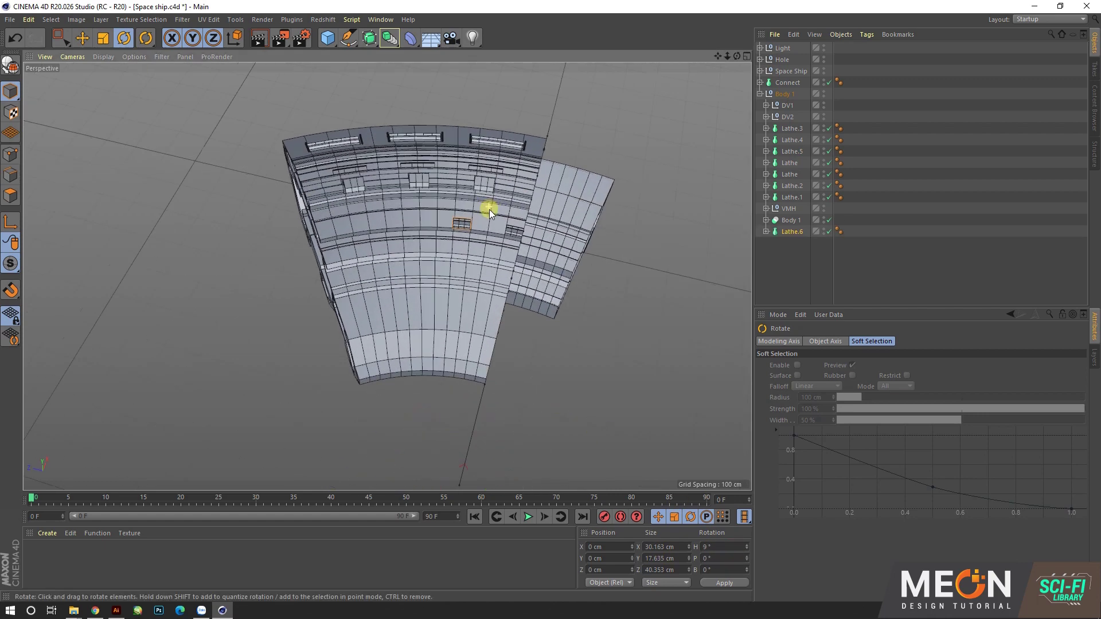
{"action": "scroll", "coordinate": [421, 240], "scroll_direction": "up", "scroll_amount": 5}
{"action": "scroll", "coordinate": [436, 235], "scroll_direction": "up", "scroll_amount": 3}
{"action": "left_click", "coordinate": [716, 547]}
{"action": "type", "text": "8.8"}
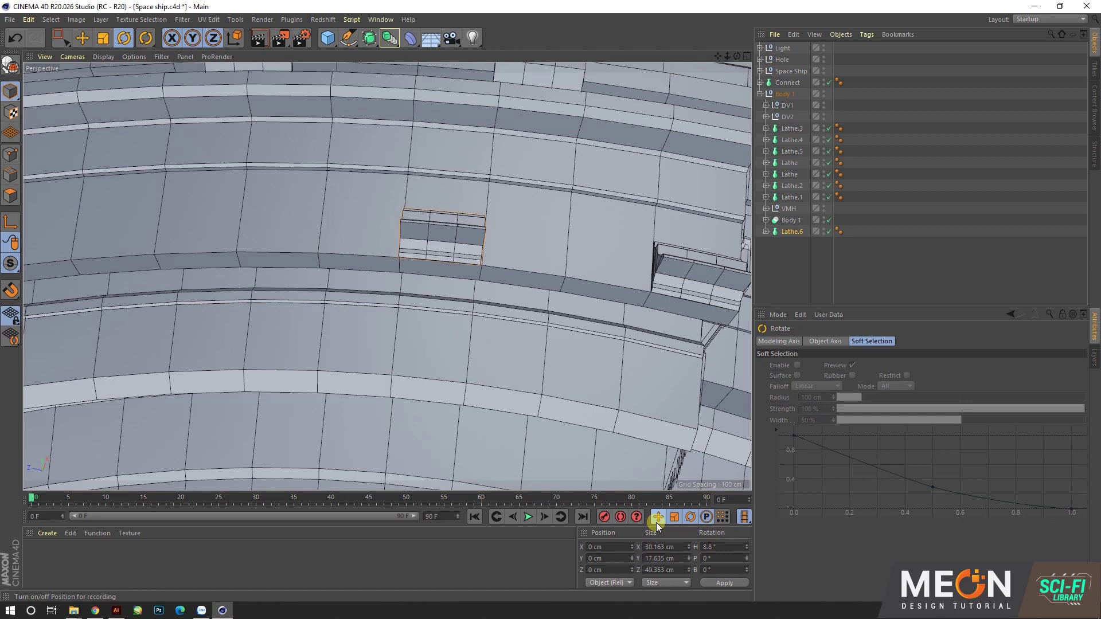
{"action": "scroll", "coordinate": [639, 118], "scroll_direction": "down", "scroll_amount": 1}
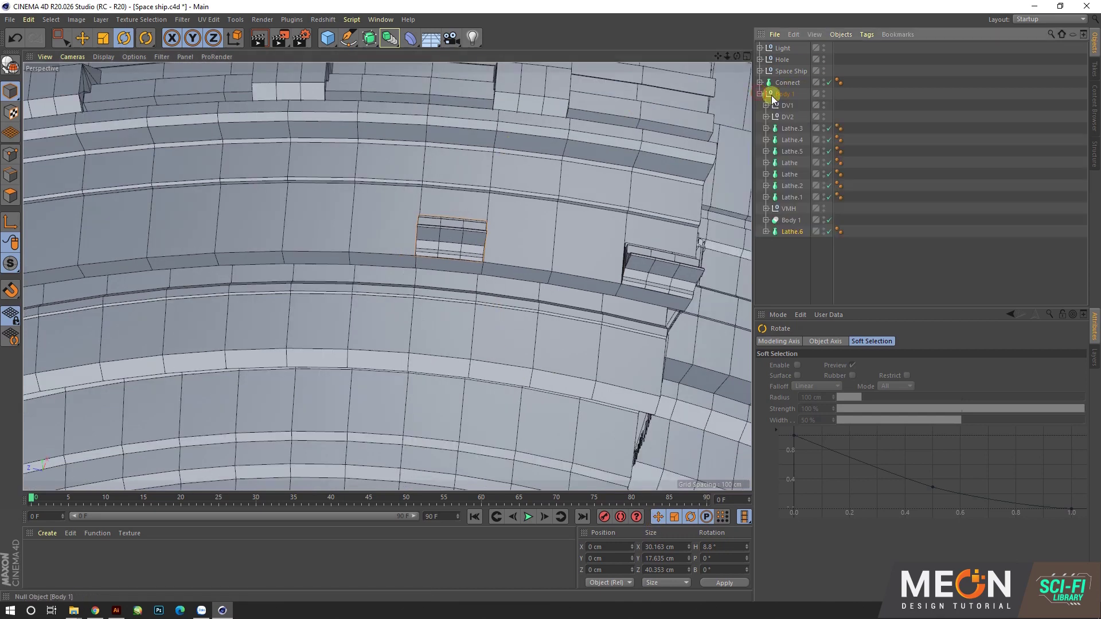
Group Lathe.5 and Lathe.6 under a new Null.
{"action": "left_click", "coordinate": [788, 129]}
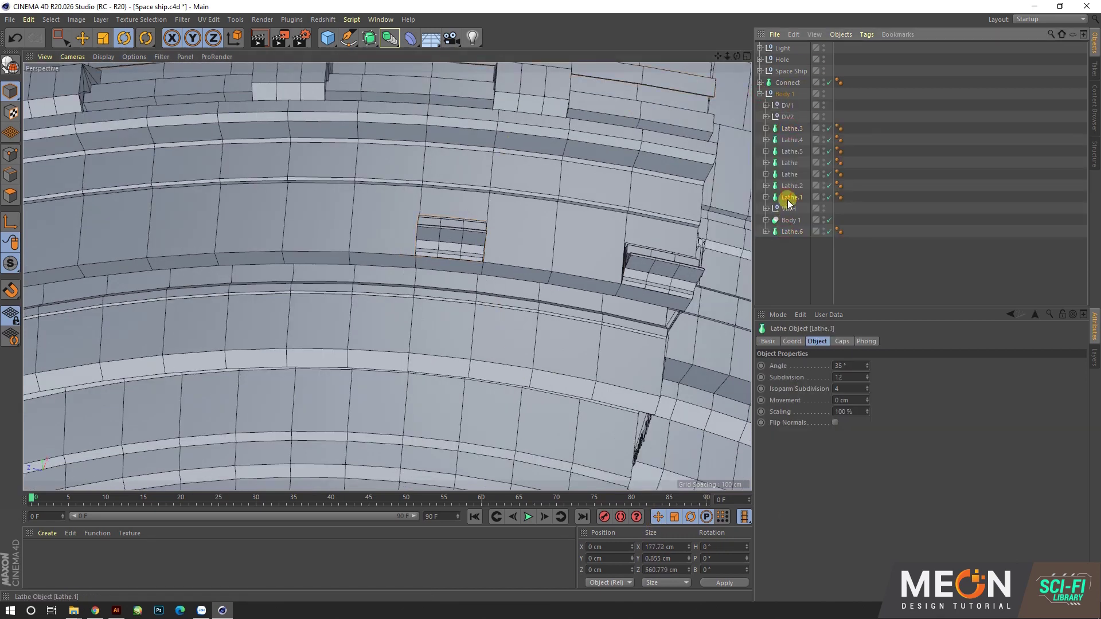
{"action": "right_click", "coordinate": [787, 236]}
{"action": "left_click", "coordinate": [800, 451]}
{"action": "mouse_move", "coordinate": [740, 425]}
{"action": "left_mouse_down", "text": "alt"}
{"action": "mouse_move", "coordinate": [626, 130]}
{"action": "mouse_move", "coordinate": [435, 180]}
{"action": "mouse_move", "coordinate": [525, 387]}
{"action": "mouse_move", "coordinate": [353, 222]}
{"action": "mouse_move", "coordinate": [456, 208]}
{"action": "mouse_move", "coordinate": [169, 404]}
{"action": "mouse_move", "coordinate": [191, 408]}
{"action": "left_mouse_up", "text": "alt"}
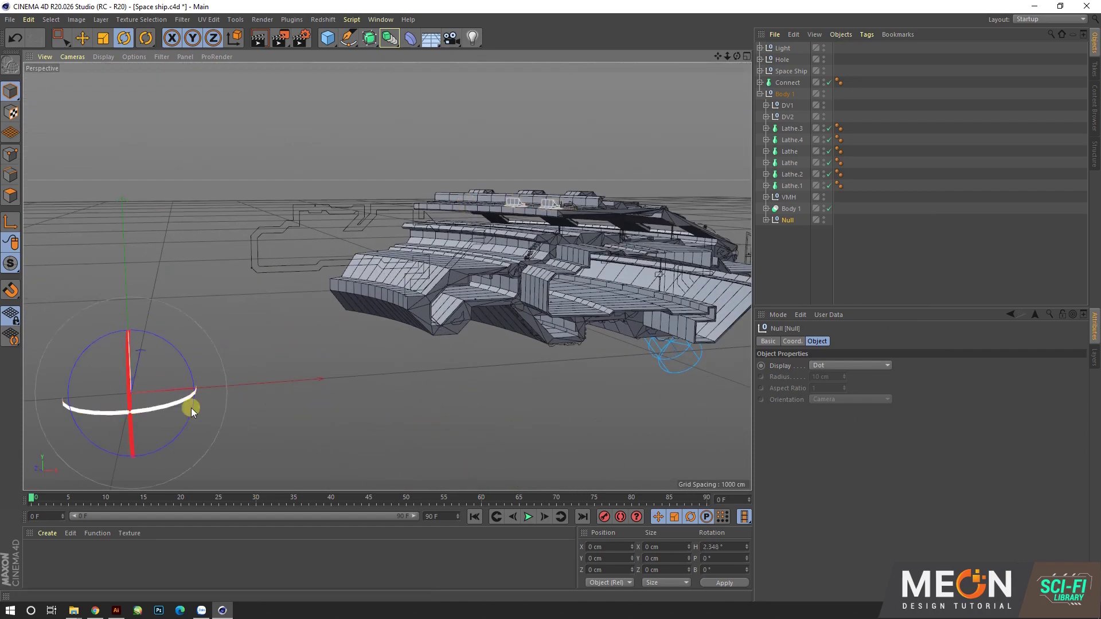
Reset the Null's heading rotation to 0.
{"action": "left_click", "coordinate": [715, 546]}
{"action": "scroll", "coordinate": [556, 354], "scroll_direction": "up", "scroll_amount": 3}
{"action": "scroll", "coordinate": [644, 140], "scroll_direction": "up", "scroll_amount": 4}
{"action": "scroll", "coordinate": [563, 201], "scroll_direction": "up", "scroll_amount": 3}
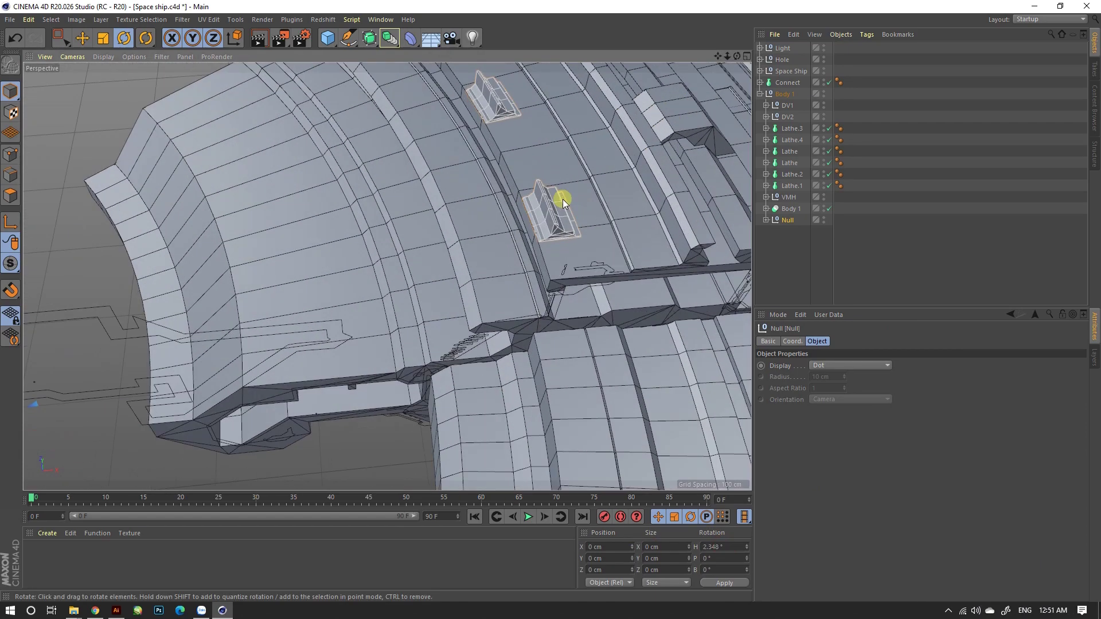
{"action": "left_click", "coordinate": [708, 547]}
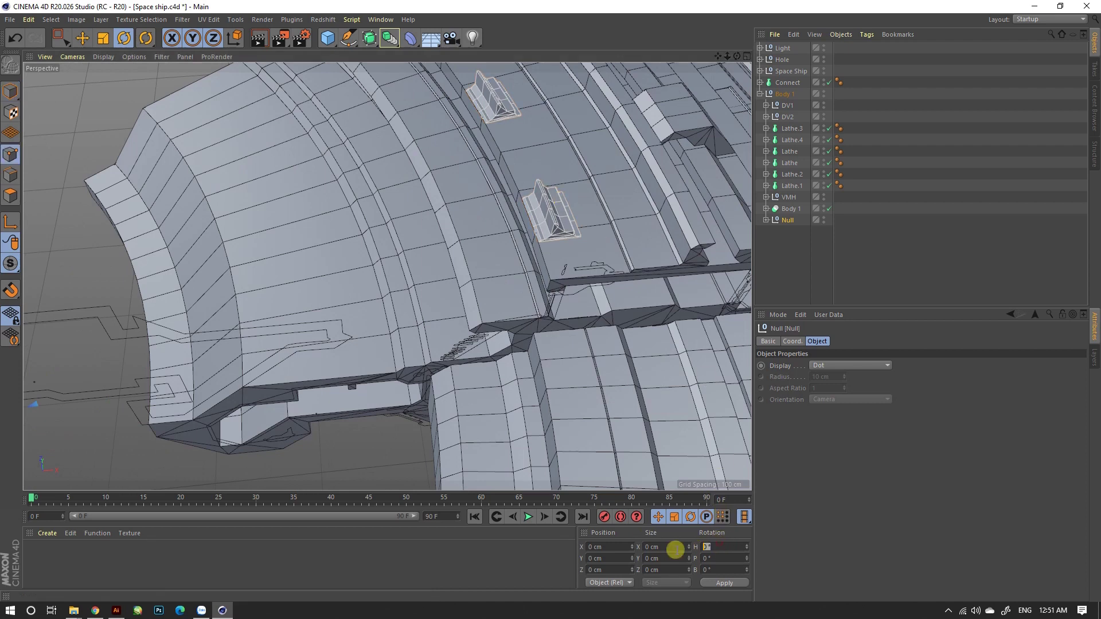
{"action": "scroll", "coordinate": [343, 268], "scroll_direction": "down", "scroll_amount": 3}
{"action": "scroll", "coordinate": [577, 241], "scroll_direction": "down", "scroll_amount": 3}
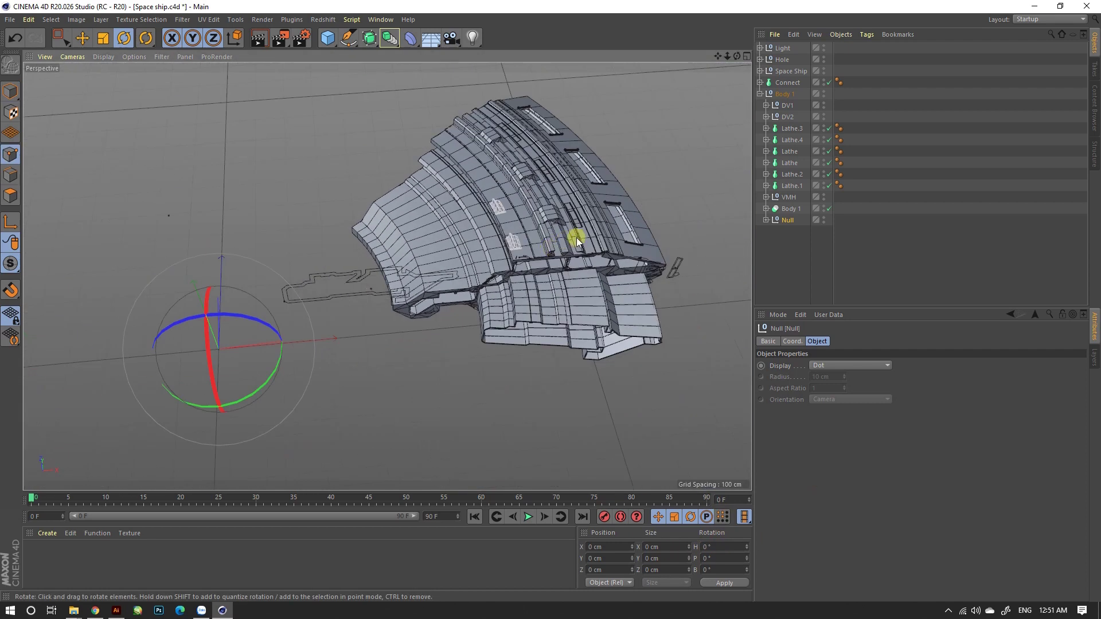
{"action": "scroll", "coordinate": [374, 310], "scroll_direction": "up", "scroll_amount": 2}
{"action": "scroll", "coordinate": [312, 408], "scroll_direction": "up", "scroll_amount": 2}
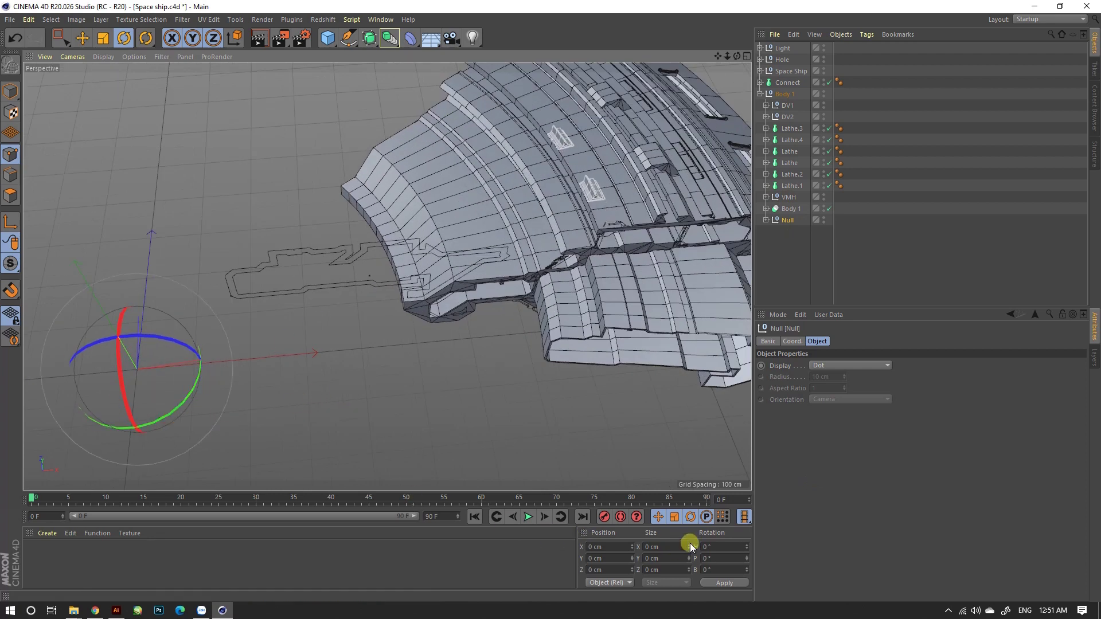
{"action": "left_click", "coordinate": [706, 558]}
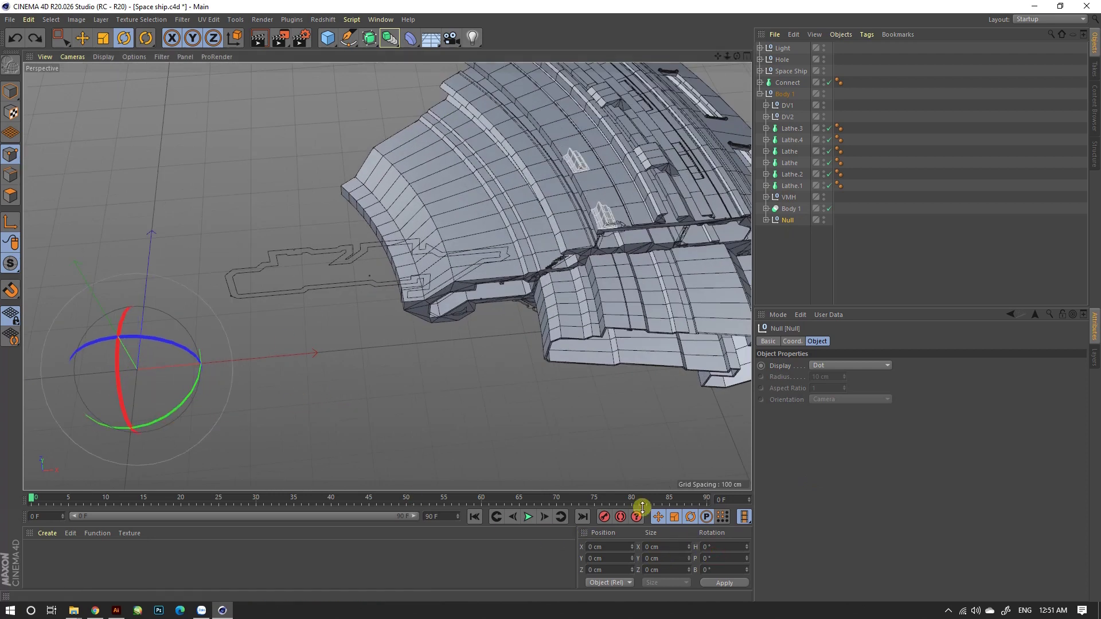
Rotate-copy Lathe.5 and Lathe.6 twice farther along the curved deck.
{"action": "left_click", "coordinate": [766, 219]}
{"action": "left_click_drag", "start_coordinate": [776, 228], "coordinate": [793, 241]}
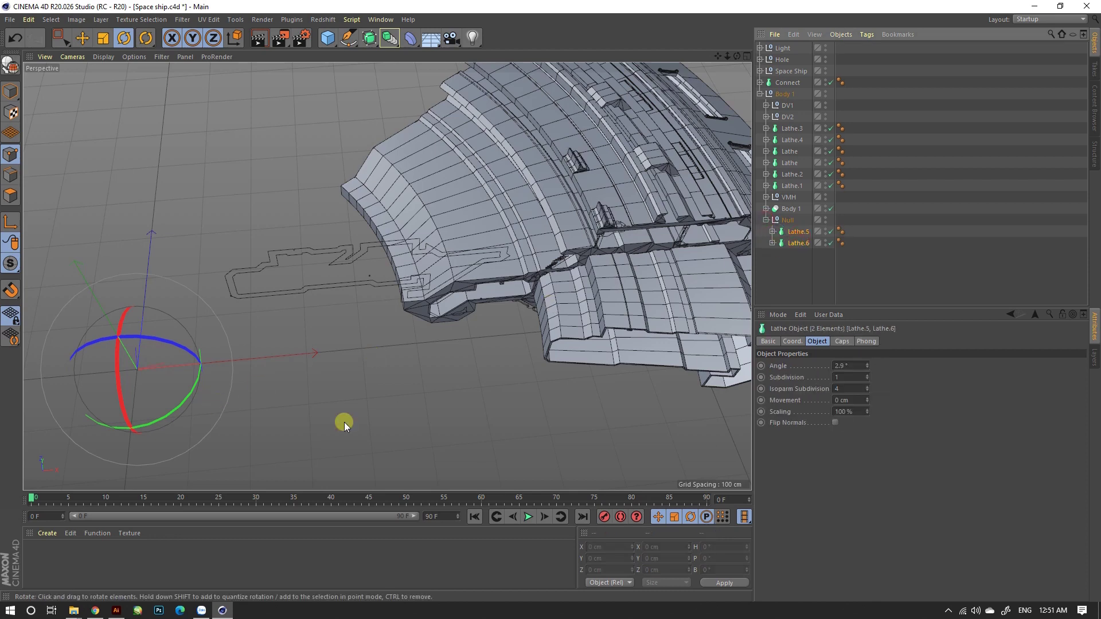
{"action": "left_click_drag", "start_coordinate": [186, 403], "coordinate": [191, 397]}
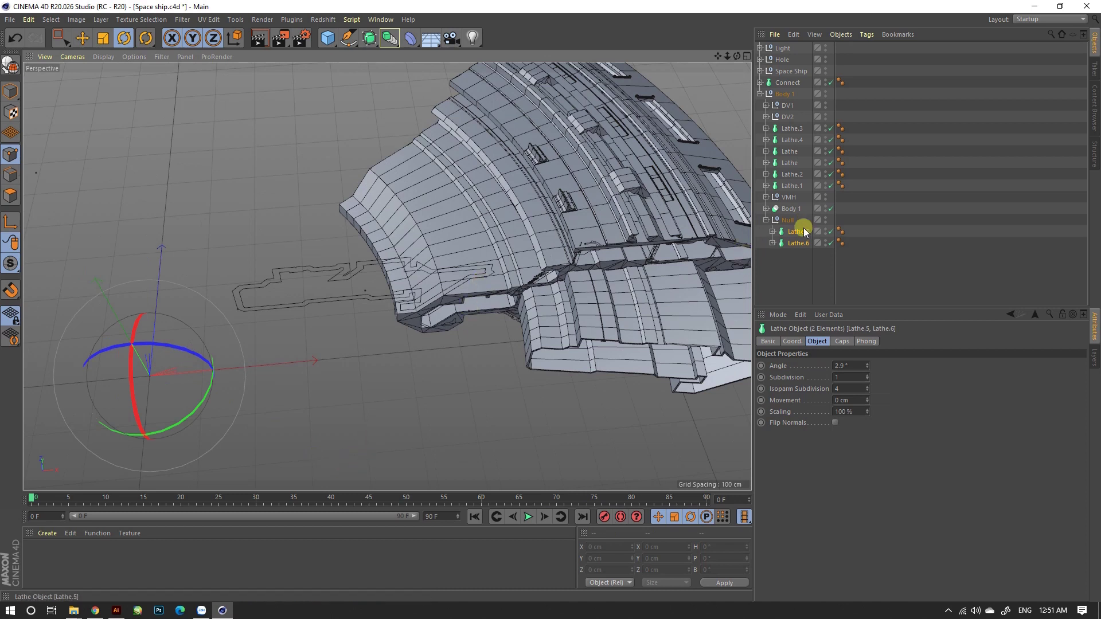
{"action": "left_click_drag", "start_coordinate": [185, 417], "coordinate": [208, 408]}
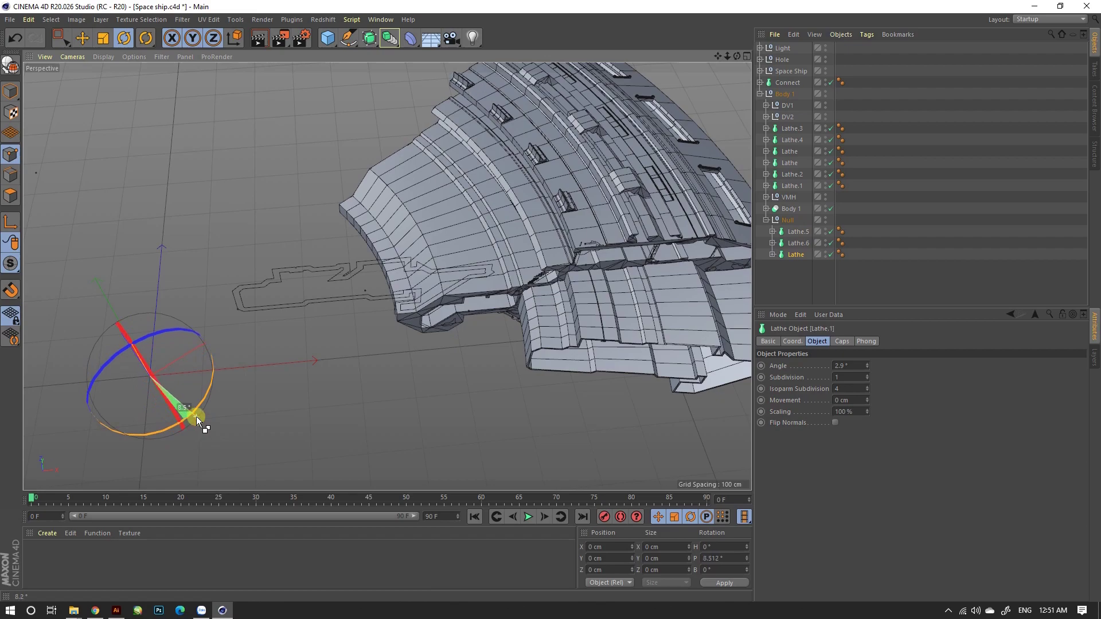
{"action": "mouse_move", "coordinate": [196, 416]}
{"action": "left_mouse_down", "text": "ctrl"}
{"action": "mouse_move", "coordinate": [633, 255]}
{"action": "mouse_move", "coordinate": [597, 255]}
{"action": "left_mouse_up", "text": "ctrl"}
Save the file and view the deck from a low side angle.
{"action": "key", "text": "ctrl+s"}
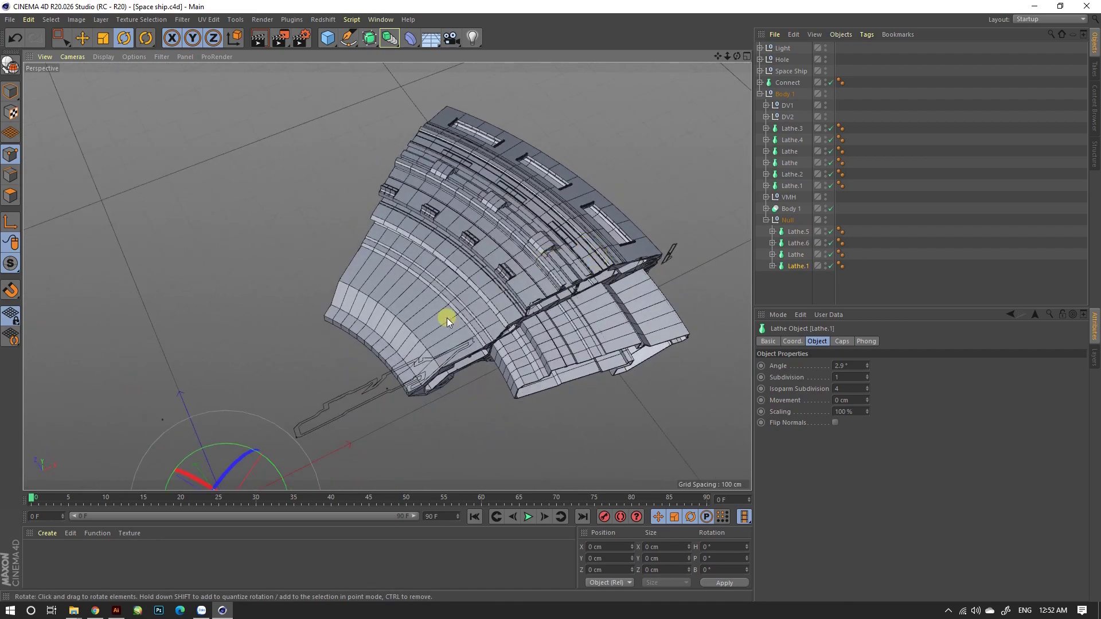
{"action": "left_click_drag", "start_coordinate": [446, 317], "coordinate": [558, 243], "text": "alt"}
{"action": "scroll", "coordinate": [521, 297], "scroll_direction": "up", "scroll_amount": 5}
{"action": "scroll", "coordinate": [520, 300], "scroll_direction": "up", "scroll_amount": 3}
{"action": "scroll", "coordinate": [496, 322], "scroll_direction": "up", "scroll_amount": 3}
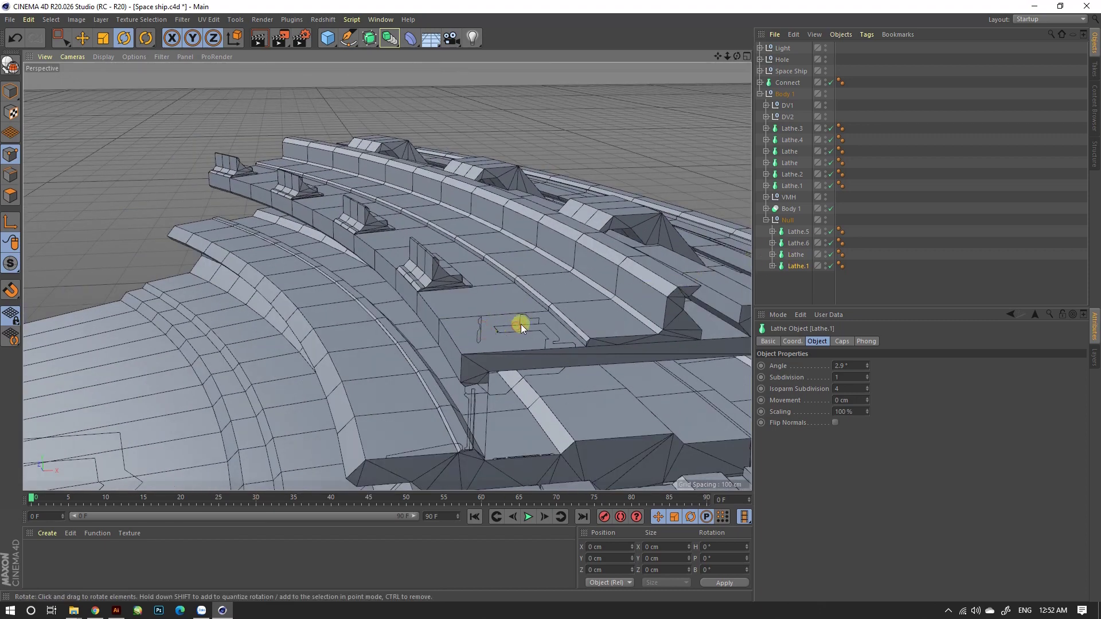
Move Lathe.5 into the Body 1 group, below Lathe.1.
{"action": "left_click", "coordinate": [82, 38]}
{"action": "left_click", "coordinate": [765, 219]}
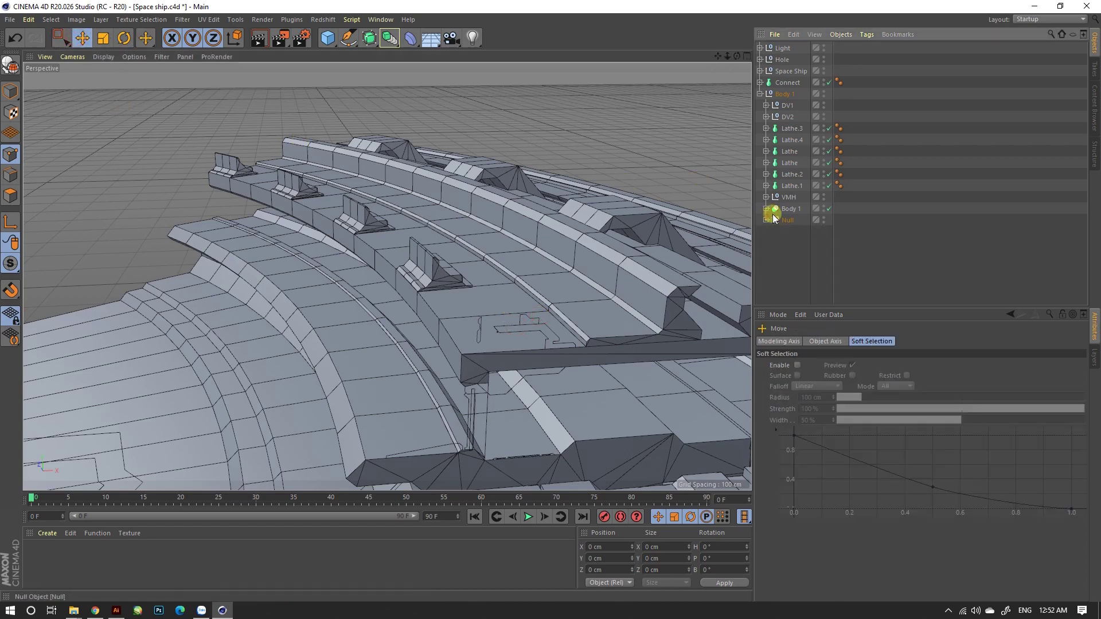
{"action": "mouse_move", "coordinate": [787, 192]}
{"action": "left_mouse_down"}
{"action": "mouse_move", "coordinate": [549, 301]}
{"action": "mouse_move", "coordinate": [547, 256]}
{"action": "left_mouse_up"}
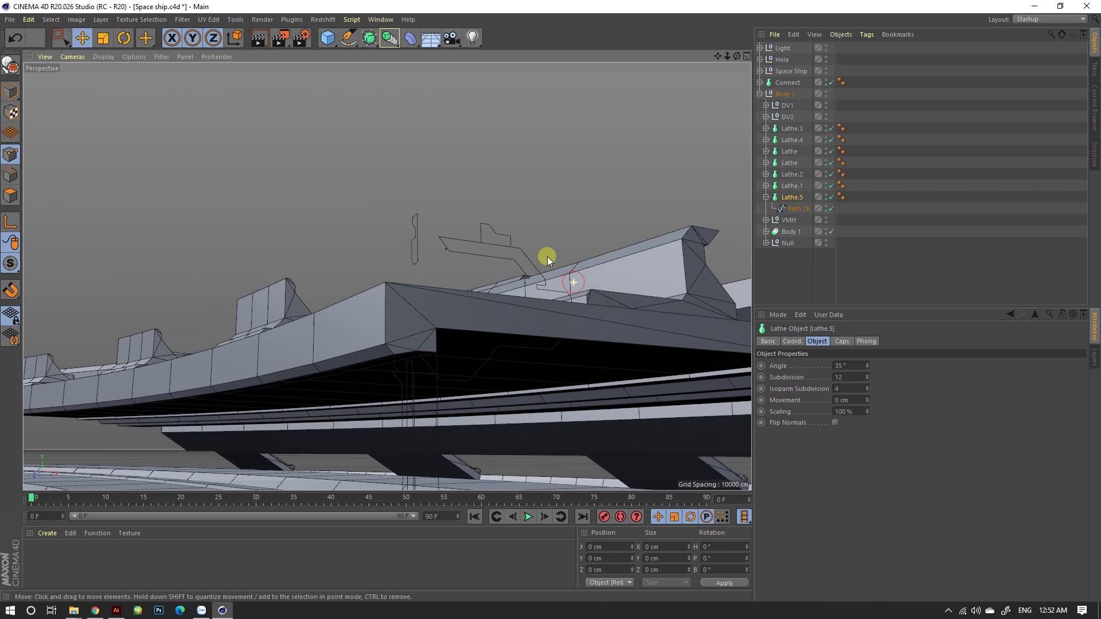
Connect Path 154 and Path 155 into Path 154.1 and make it Lathe.5's profile.
{"action": "left_click", "coordinate": [10, 92]}
{"action": "left_click", "coordinate": [497, 232]}
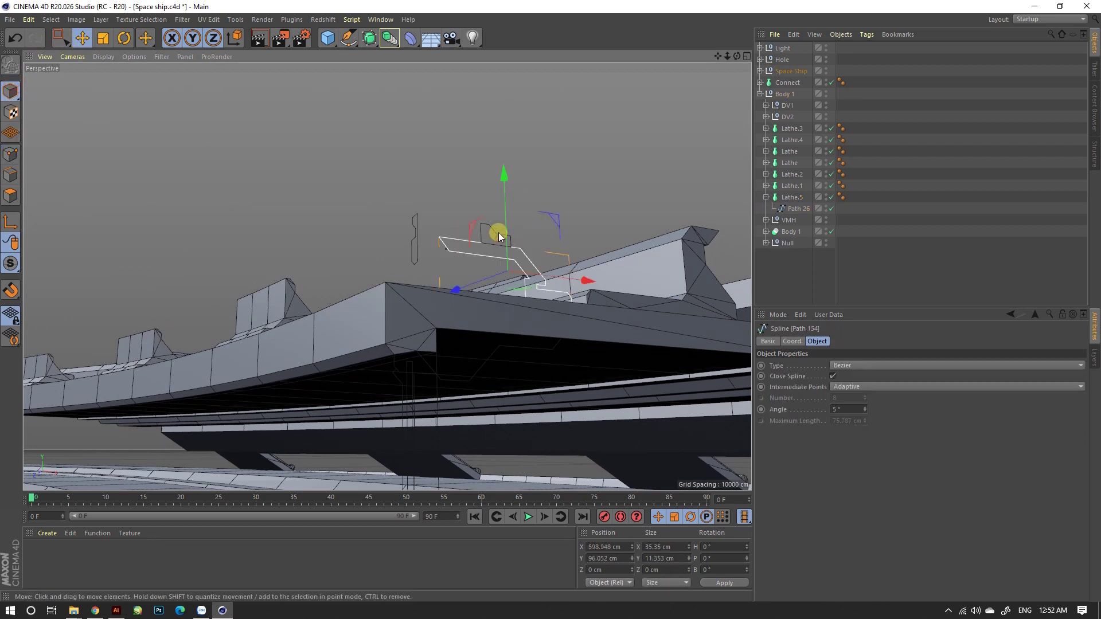
{"action": "scroll", "coordinate": [788, 91], "scroll_direction": "up", "scroll_amount": 1}
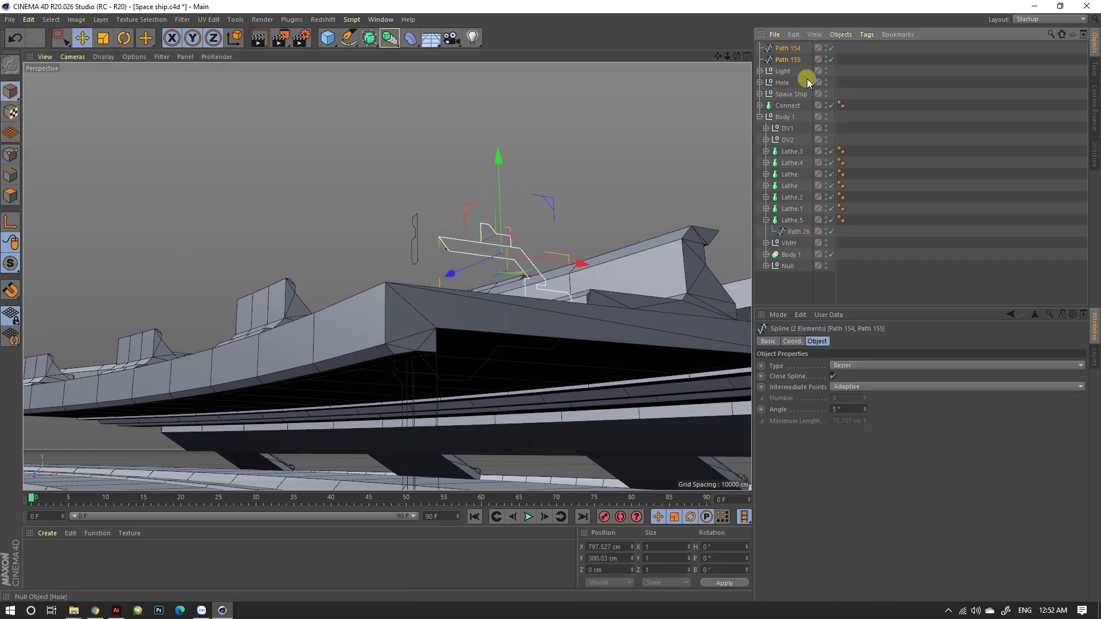
{"action": "right_click", "coordinate": [791, 60]}
{"action": "left_click", "coordinate": [840, 369]}
{"action": "left_click_drag", "start_coordinate": [791, 213], "coordinate": [790, 210]}
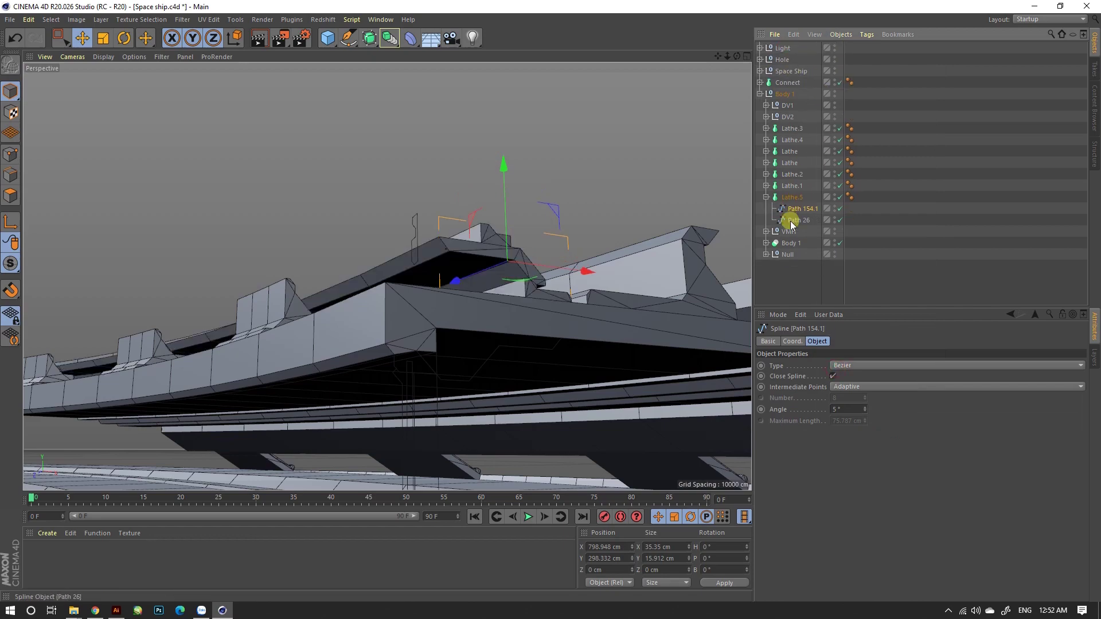
{"action": "mouse_move", "coordinate": [520, 332]}
{"action": "left_mouse_down", "text": "alt"}
{"action": "mouse_move", "coordinate": [509, 270]}
{"action": "mouse_move", "coordinate": [509, 360]}
{"action": "left_mouse_up", "text": "alt"}
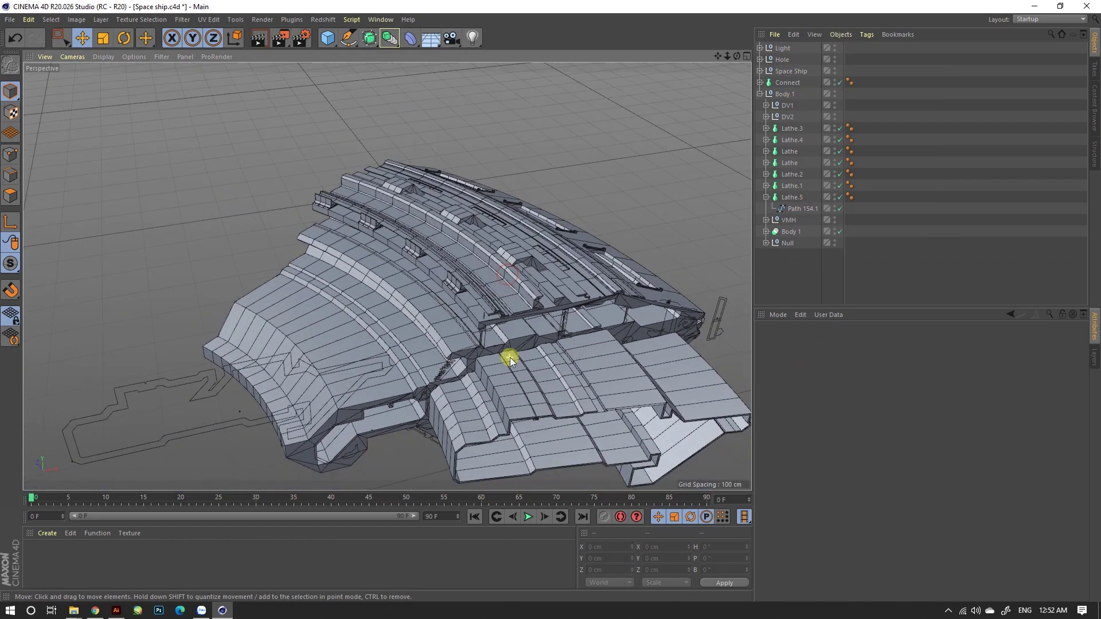
Render quick previews of the ship and orbit close around the hull rings.
{"action": "left_click", "coordinate": [259, 38]}
{"action": "left_click_drag", "start_coordinate": [562, 283], "coordinate": [379, 204], "text": "alt"}
{"action": "left_click", "coordinate": [259, 39]}
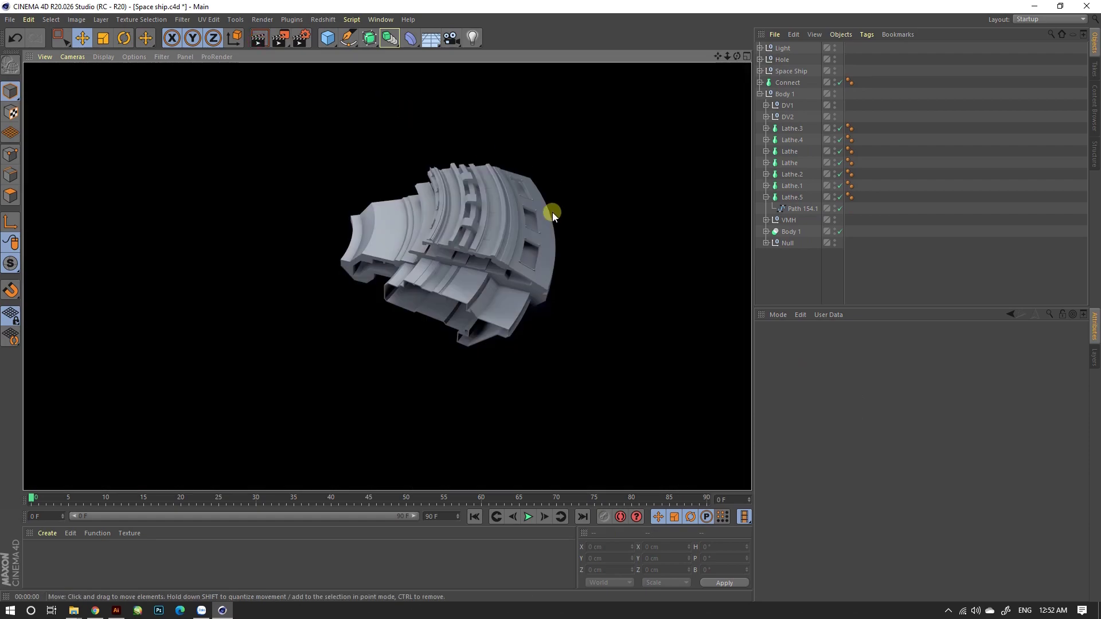
{"action": "scroll", "coordinate": [425, 224], "scroll_direction": "up", "scroll_amount": 3}
{"action": "scroll", "coordinate": [425, 218], "scroll_direction": "up", "scroll_amount": 5}
{"action": "left_click_drag", "start_coordinate": [425, 213], "coordinate": [543, 220], "text": "alt"}
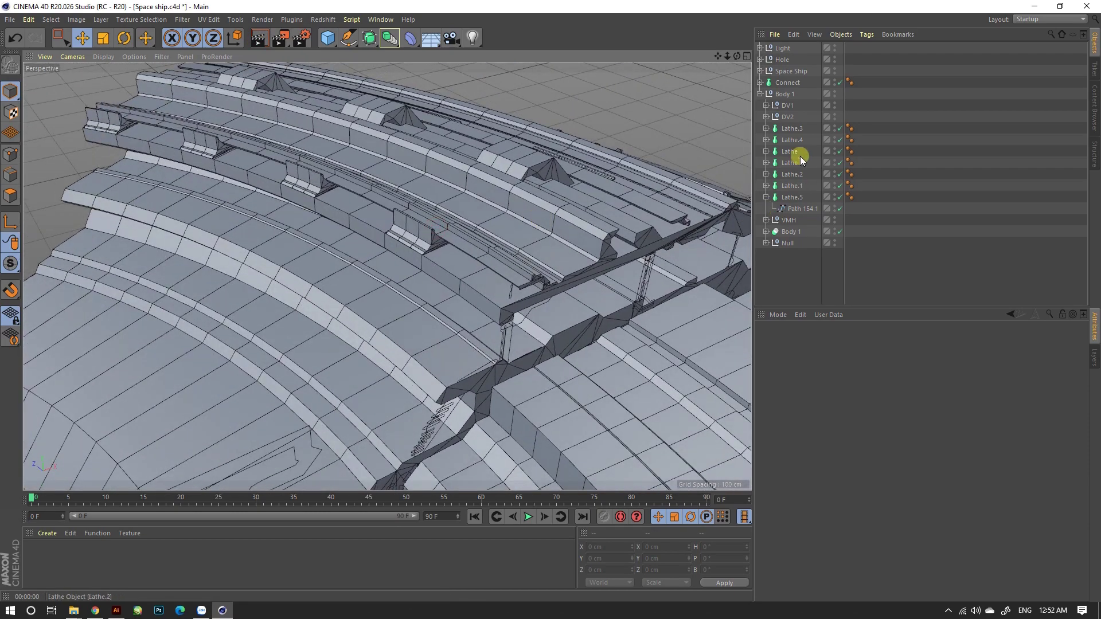
Give Lathe.5 a 10° sweep angle and 5 subdivisions.
{"action": "left_click", "coordinate": [790, 196]}
{"action": "left_click_drag", "start_coordinate": [860, 370], "coordinate": [782, 373]}
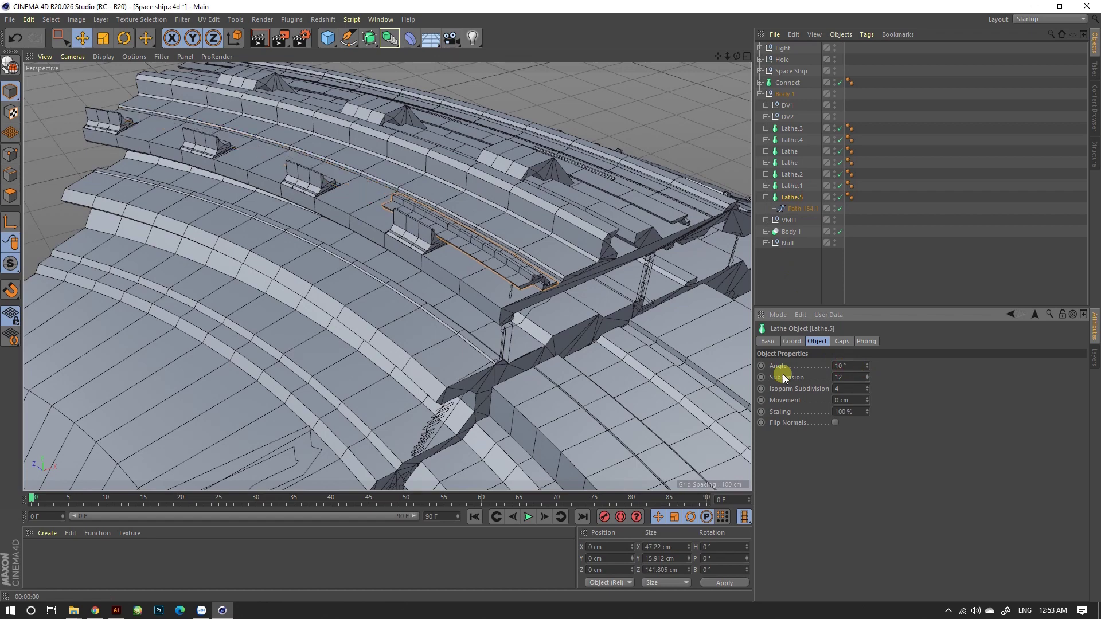
{"action": "left_click_drag", "start_coordinate": [573, 311], "coordinate": [668, 320], "text": "alt"}
{"action": "left_click", "coordinate": [866, 379]}
{"action": "left_click", "coordinate": [867, 379]}
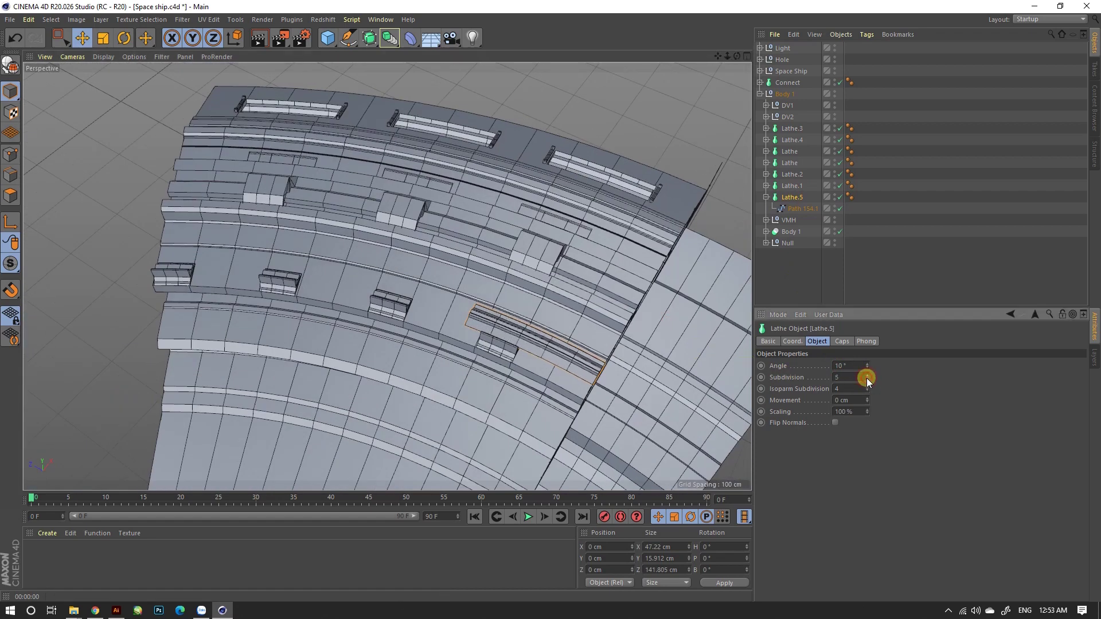
{"action": "left_click", "coordinate": [866, 374]}
{"action": "mouse_move", "coordinate": [625, 401]}
{"action": "left_mouse_down", "text": "alt"}
{"action": "mouse_move", "coordinate": [611, 395]}
{"action": "mouse_move", "coordinate": [509, 151]}
{"action": "mouse_move", "coordinate": [476, 229]}
{"action": "left_mouse_up", "text": "alt"}
{"action": "scroll", "coordinate": [641, 346], "scroll_direction": "down", "scroll_amount": 2}
{"action": "scroll", "coordinate": [476, 229], "scroll_direction": "up", "scroll_amount": 2}
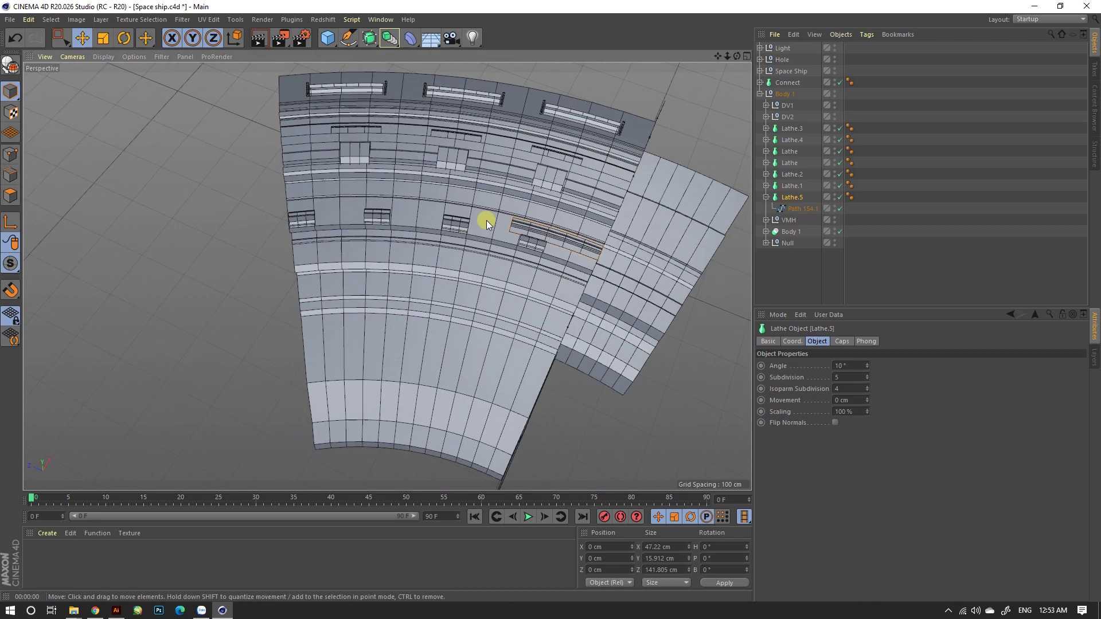
Rotate Lathe.5 around the ring, adjusting its heading value to position it.
{"action": "key", "text": "r"}
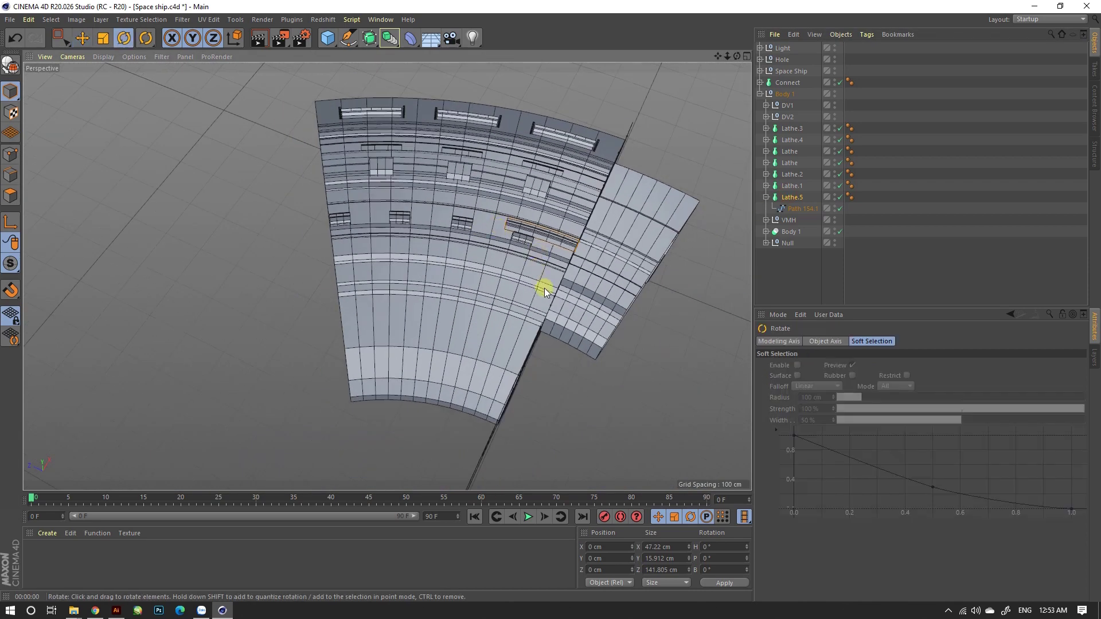
{"action": "left_click_drag", "start_coordinate": [544, 288], "coordinate": [251, 359], "text": "alt"}
{"action": "mouse_move", "coordinate": [223, 463]}
{"action": "left_mouse_down"}
{"action": "mouse_move", "coordinate": [459, 289]}
{"action": "mouse_move", "coordinate": [572, 276]}
{"action": "left_mouse_up"}
{"action": "left_click", "coordinate": [734, 546]}
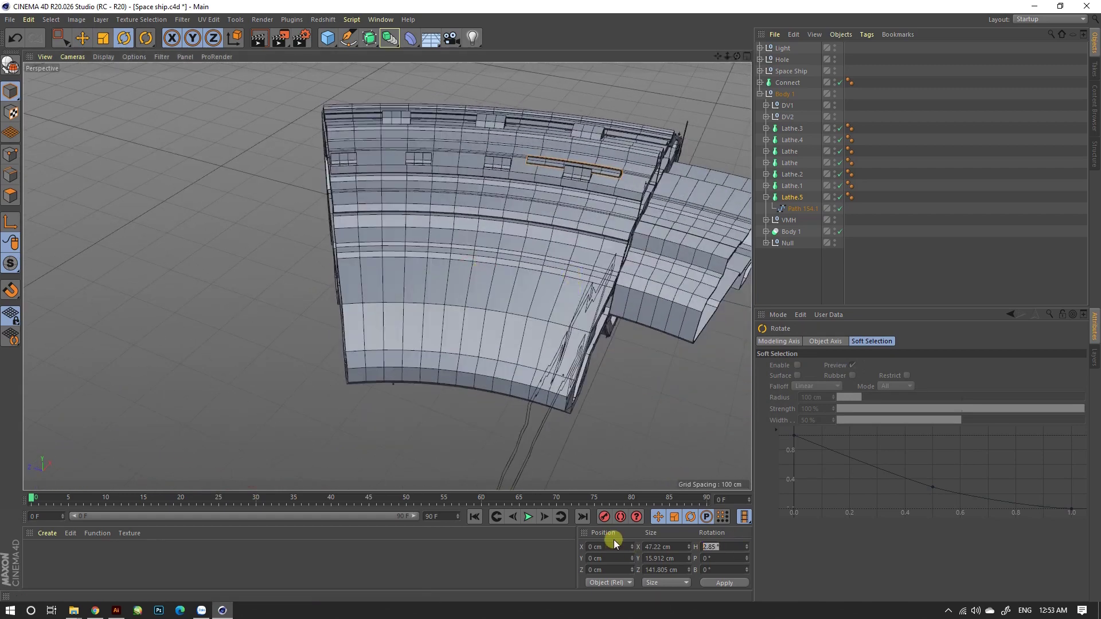
{"action": "type", "text": "2.8"}
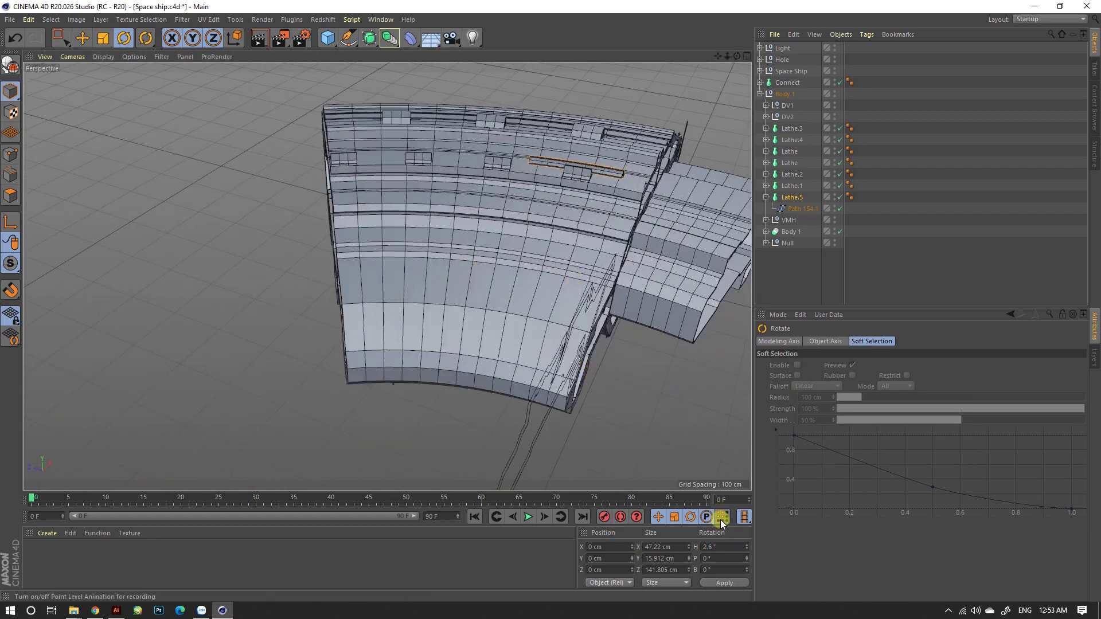
{"action": "left_click", "coordinate": [723, 546]}
{"action": "type", "text": "2"}
{"action": "right_click_drag", "start_coordinate": [387, 160], "coordinate": [433, 481], "text": "alt"}
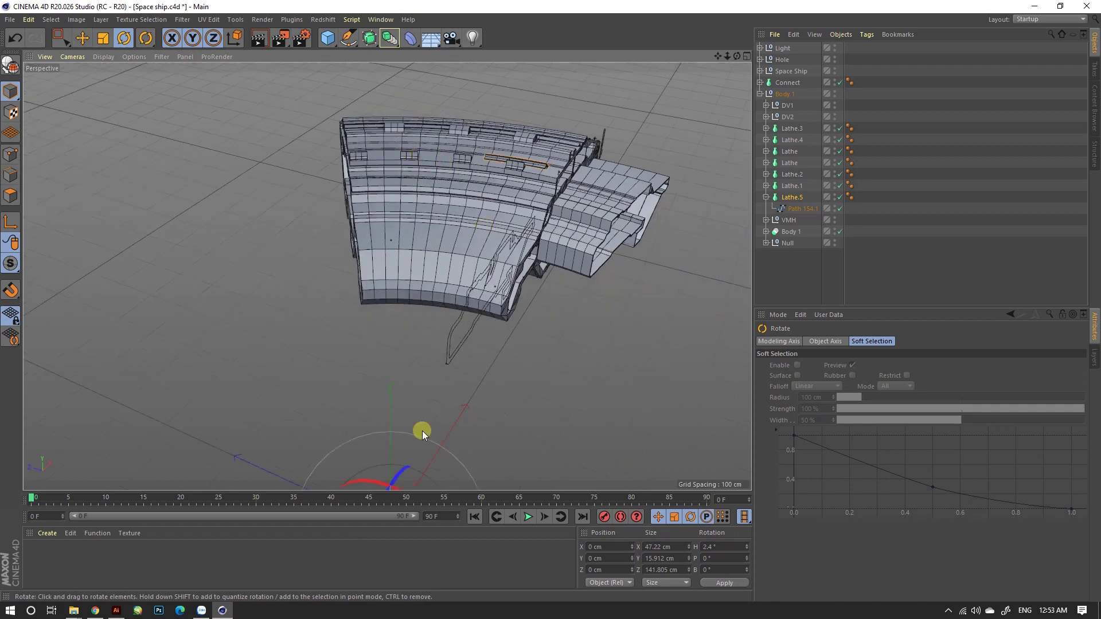
{"action": "left_click_drag", "start_coordinate": [432, 481], "coordinate": [452, 480]}
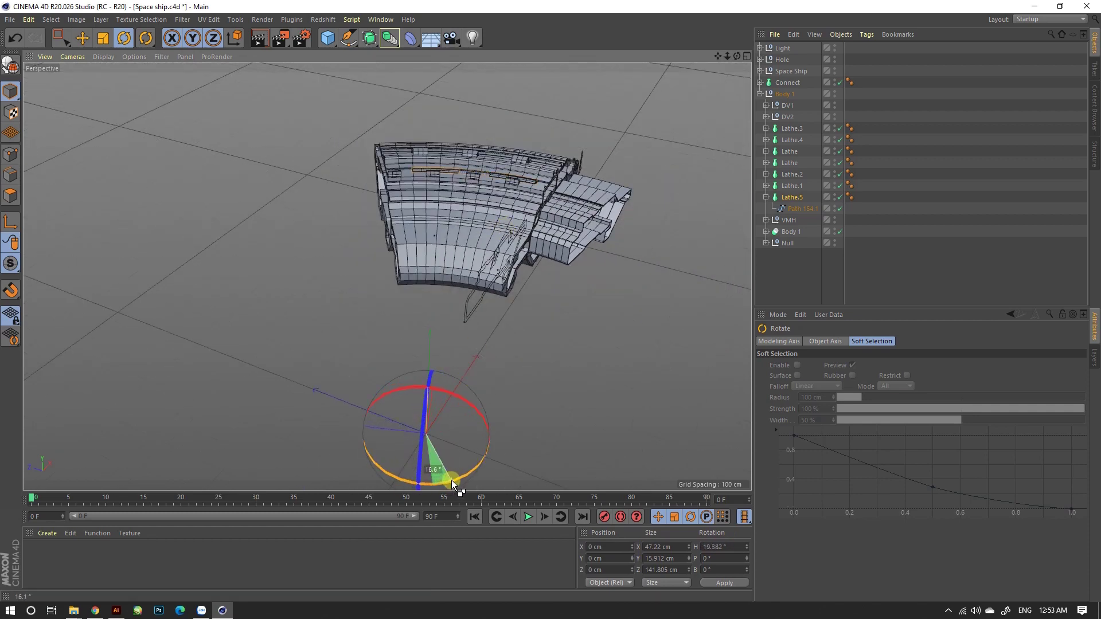
Add a rotated copy, Lathe.6, then render and inspect the ship from several angles.
{"action": "mouse_move", "coordinate": [527, 422]}
{"action": "right_mouse_down", "text": "alt"}
{"action": "mouse_move", "coordinate": [477, 128]}
{"action": "mouse_move", "coordinate": [490, 286]}
{"action": "mouse_move", "coordinate": [327, 174]}
{"action": "mouse_move", "coordinate": [380, 140]}
{"action": "right_mouse_up", "text": "alt"}
{"action": "key", "text": "ctrl+r"}
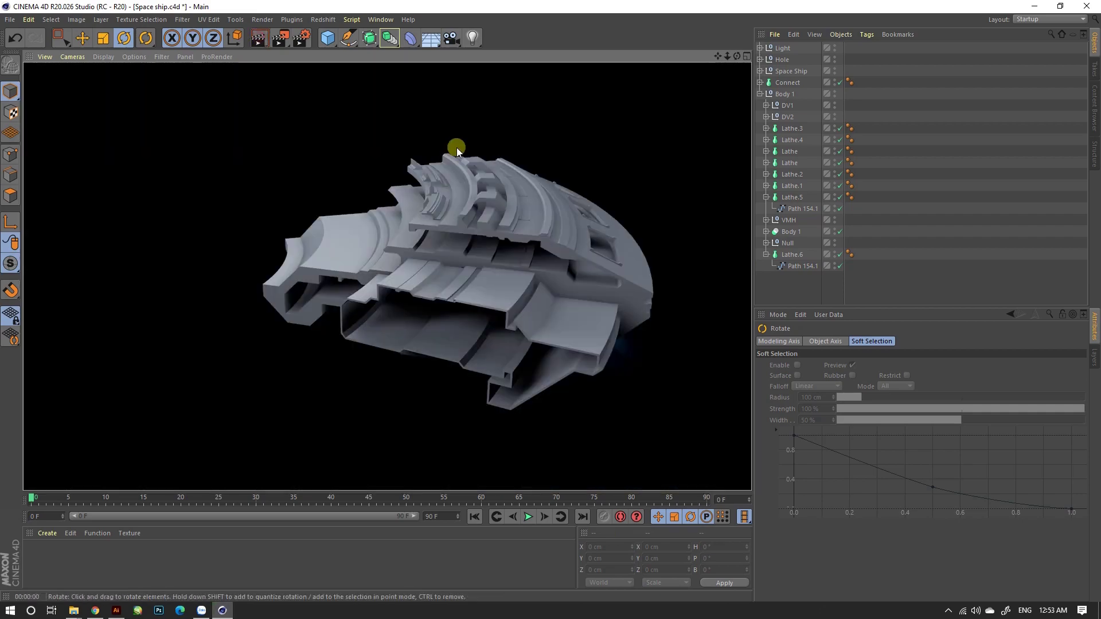
{"action": "mouse_move", "coordinate": [525, 171]}
{"action": "left_mouse_down", "text": "alt"}
{"action": "mouse_move", "coordinate": [528, 190]}
{"action": "mouse_move", "coordinate": [432, 287]}
{"action": "mouse_move", "coordinate": [504, 255]}
{"action": "mouse_move", "coordinate": [523, 160]}
{"action": "mouse_move", "coordinate": [599, 169]}
{"action": "mouse_move", "coordinate": [573, 172]}
{"action": "left_mouse_up", "text": "alt"}
{"action": "right_click_drag", "start_coordinate": [573, 172], "coordinate": [600, 346], "text": "alt"}
{"action": "mouse_move", "coordinate": [600, 346]}
{"action": "left_mouse_down", "text": "alt"}
{"action": "mouse_move", "coordinate": [550, 297]}
{"action": "mouse_move", "coordinate": [501, 324]}
{"action": "mouse_move", "coordinate": [466, 287]}
{"action": "mouse_move", "coordinate": [531, 280]}
{"action": "left_mouse_up", "text": "alt"}
{"action": "left_click", "coordinate": [531, 280]}
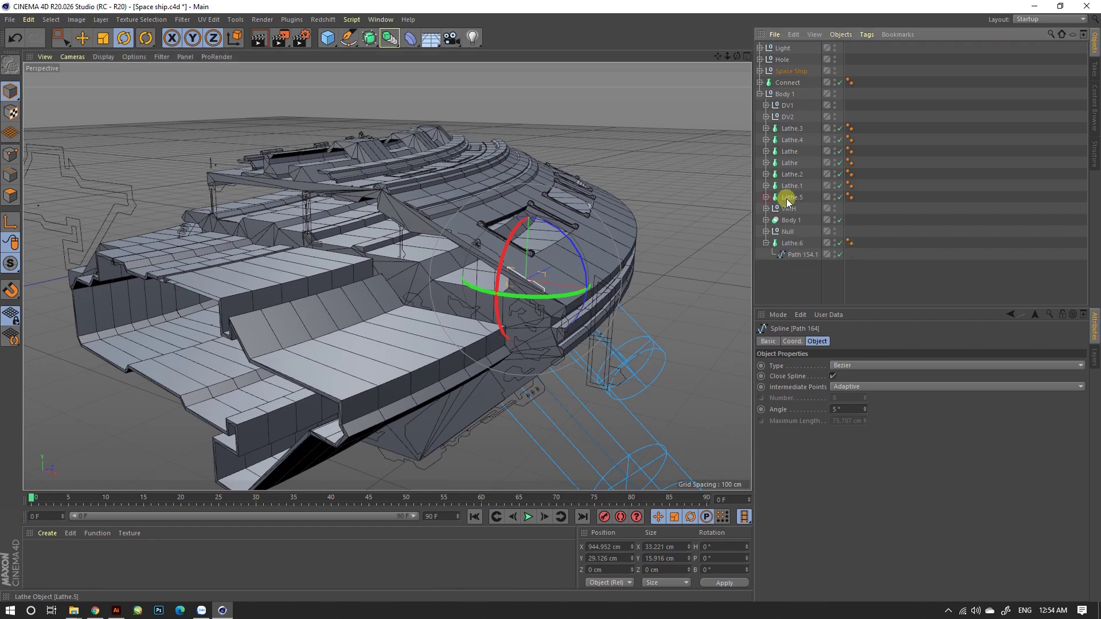
Duplicate the lathe as Lathe.7 with Path 164 as its profile.
{"action": "left_click_drag", "start_coordinate": [786, 197], "coordinate": [775, 209], "text": "ctrl"}
{"action": "key", "text": "ctrl+shift+z"}
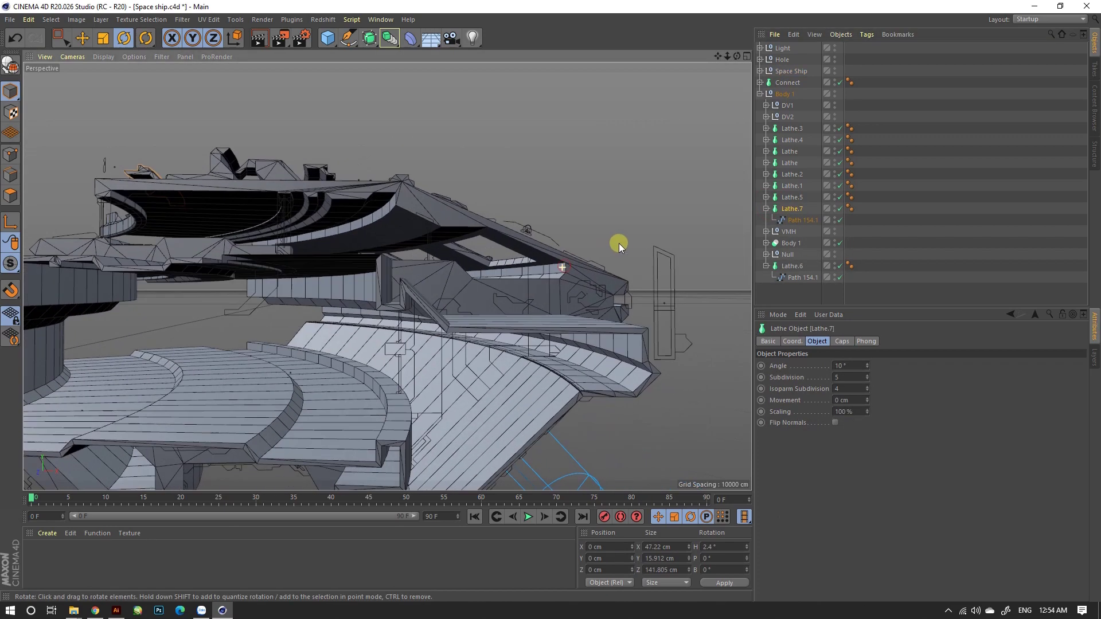
{"action": "left_click", "coordinate": [591, 262]}
{"action": "key", "text": "ctrl+shift+z"}
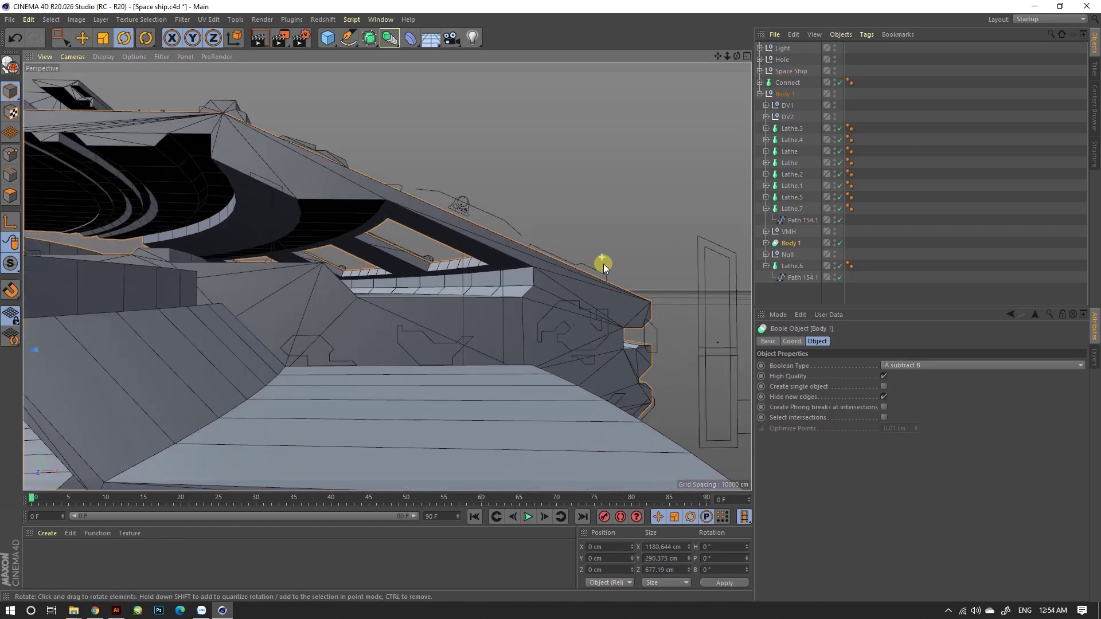
{"action": "key", "text": "ctrl+z"}
{"action": "key", "text": "ctrl+z"}
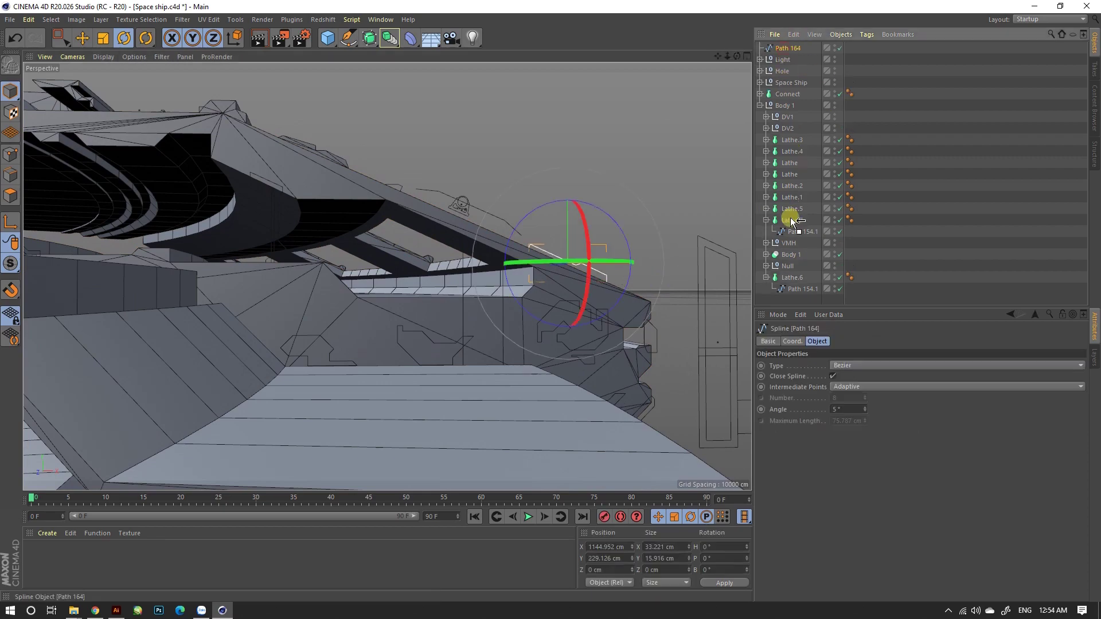
{"action": "key", "text": "ctrl+z"}
{"action": "key", "text": "ctrl+shift+z"}
{"action": "key", "text": "ctrl+shift+z"}
{"action": "key", "text": "ctrl+shift+z"}
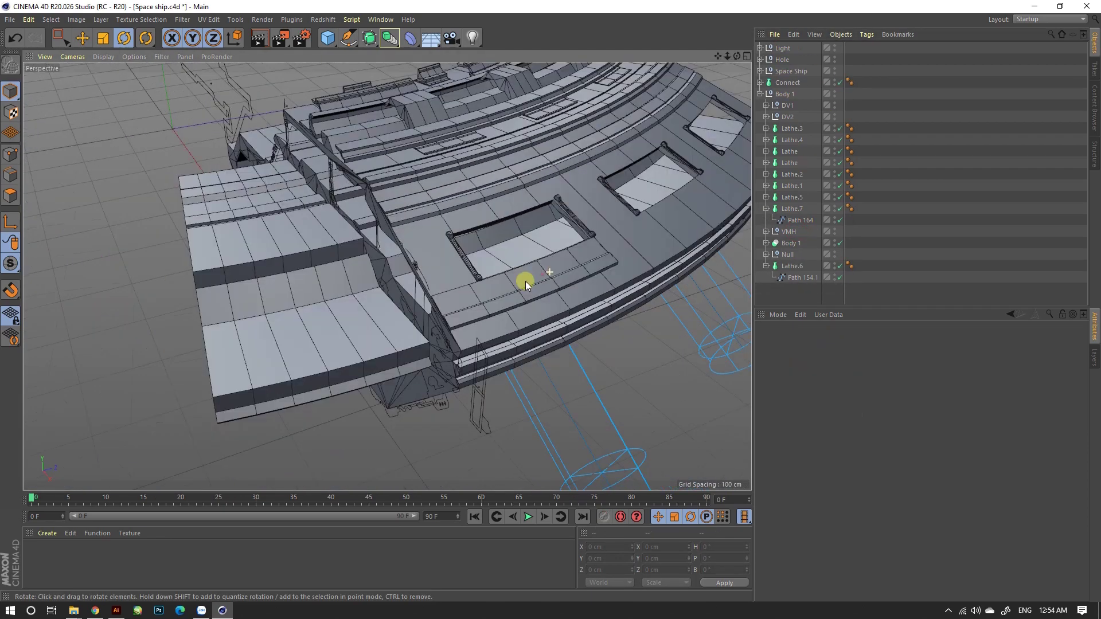
{"action": "key", "text": "ctrl+shift+z"}
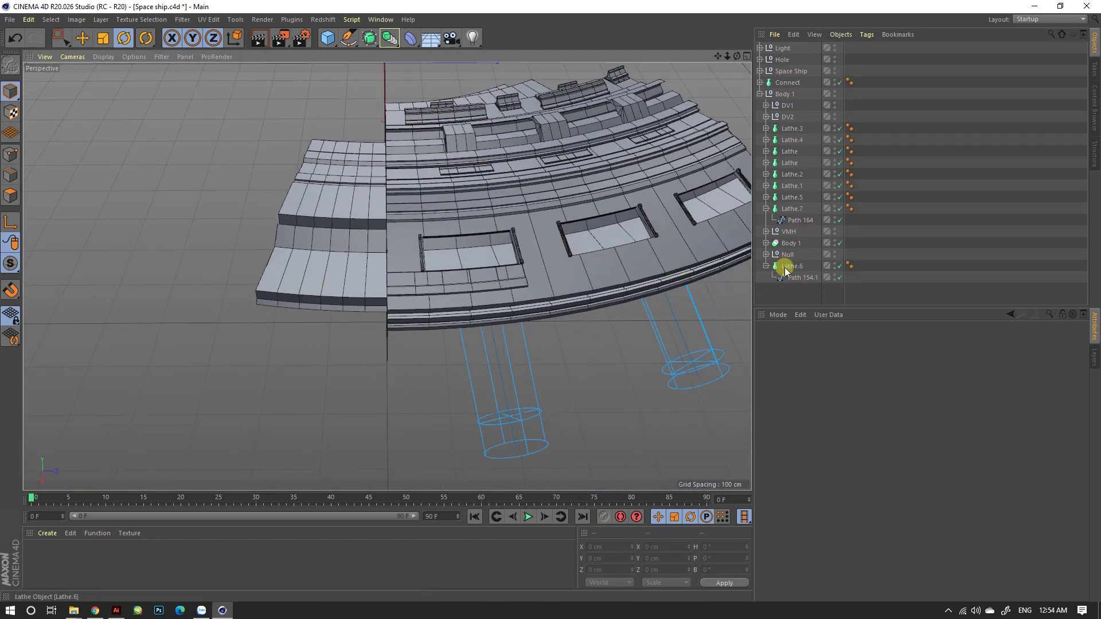
Rotate Lathe.7 over the window and make a rotated frame copy at 14.398° heading.
{"action": "left_click", "coordinate": [790, 210]}
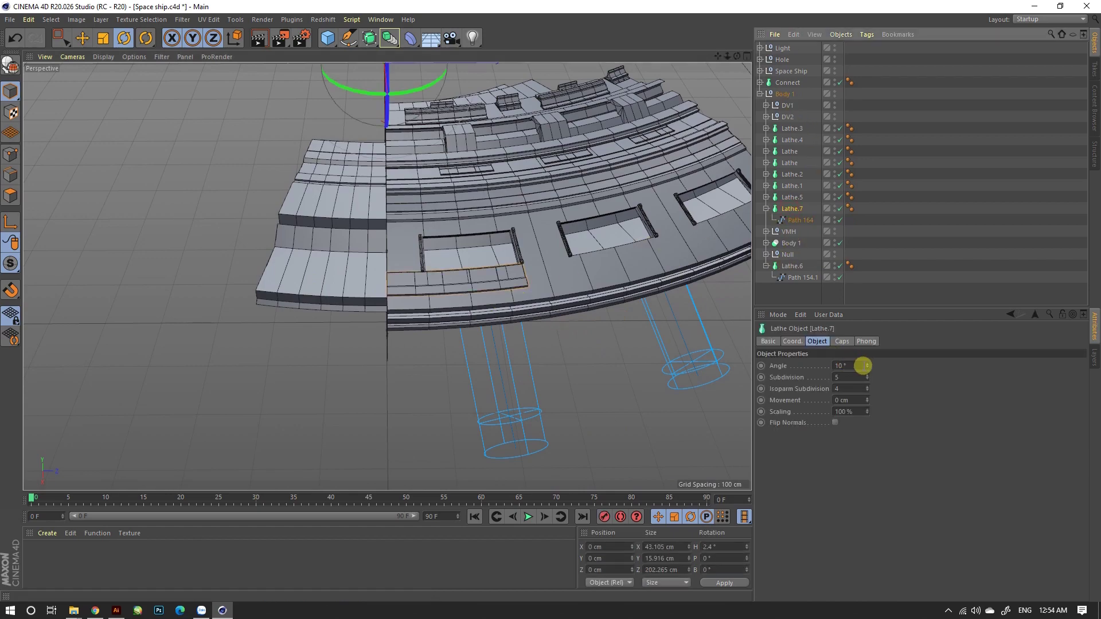
{"action": "left_click_drag", "start_coordinate": [366, 96], "coordinate": [367, 95]}
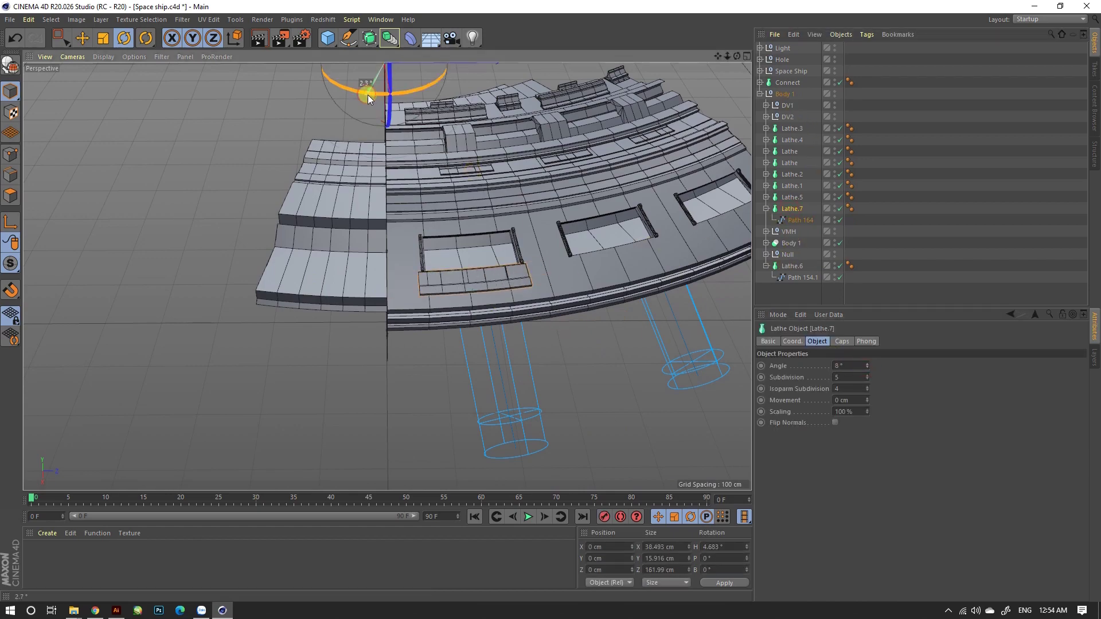
{"action": "key", "text": "ctrl+shift+z"}
{"action": "key", "text": "ctrl+shift+z"}
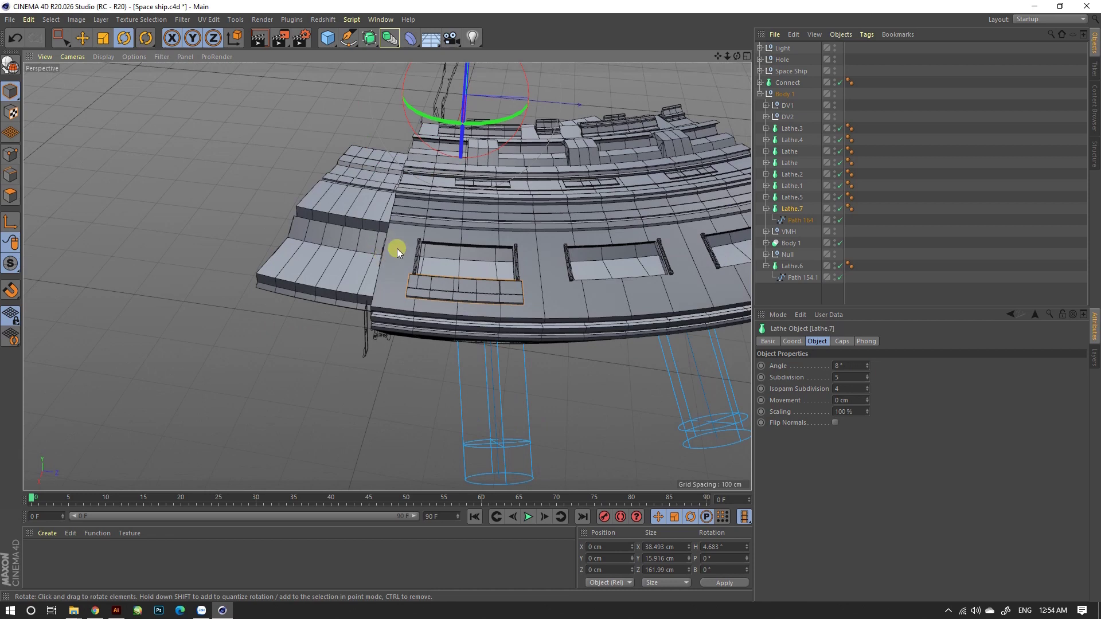
{"action": "left_click_drag", "start_coordinate": [430, 114], "coordinate": [442, 118], "text": "ctrl"}
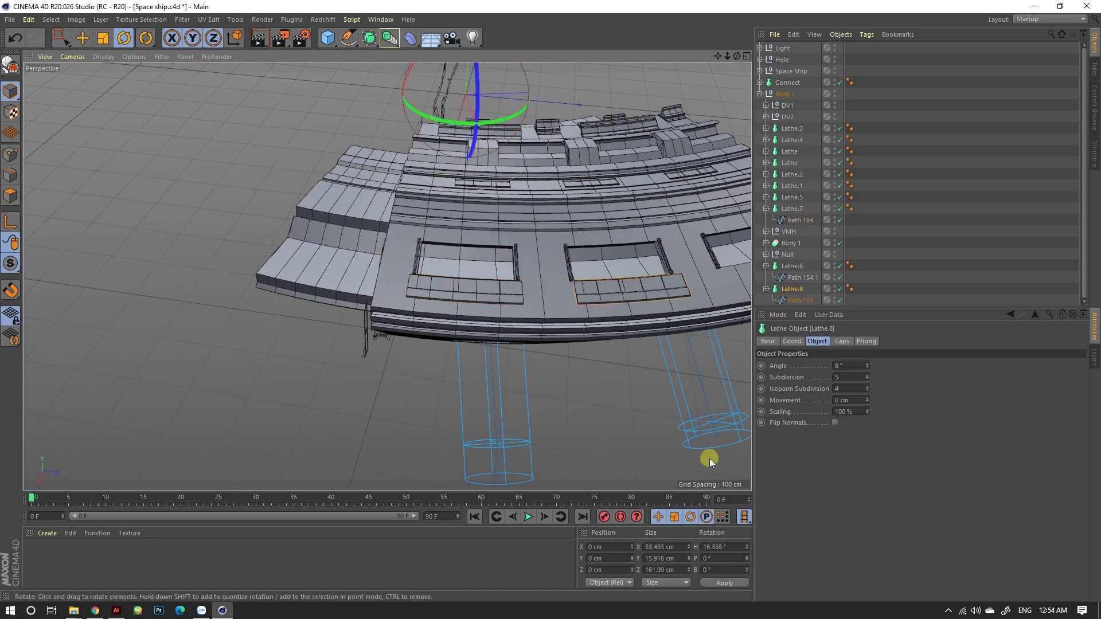
{"action": "left_click", "coordinate": [746, 549]}
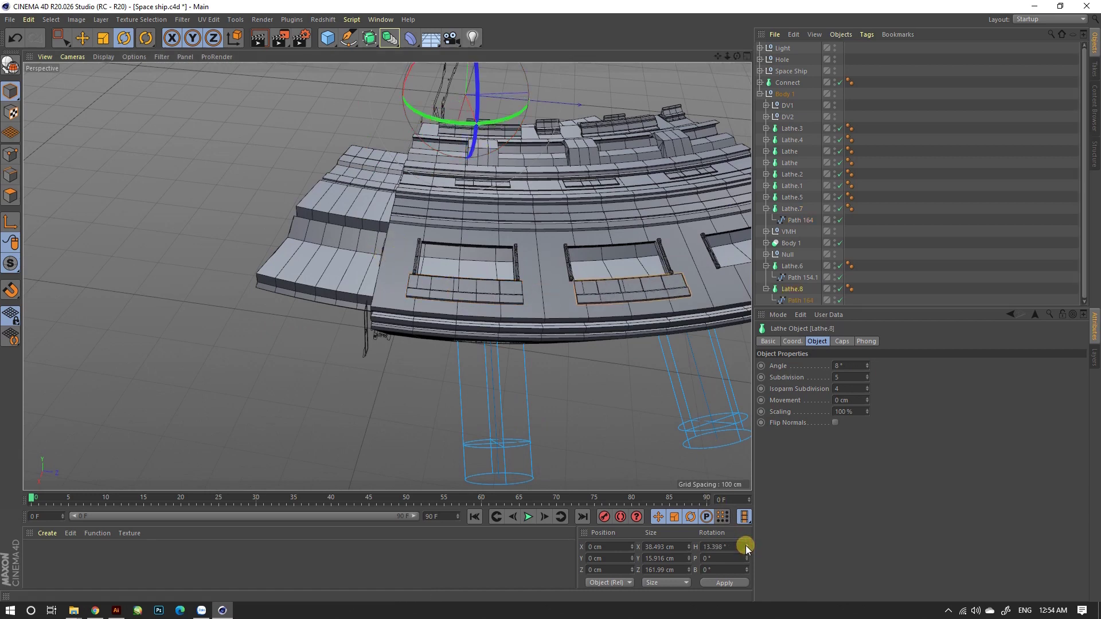
Fine-tune the Lathe.8 frame's heading to about 17.16° and enlarge the top view.
{"action": "left_click_drag", "start_coordinate": [514, 291], "coordinate": [642, 138], "text": "alt"}
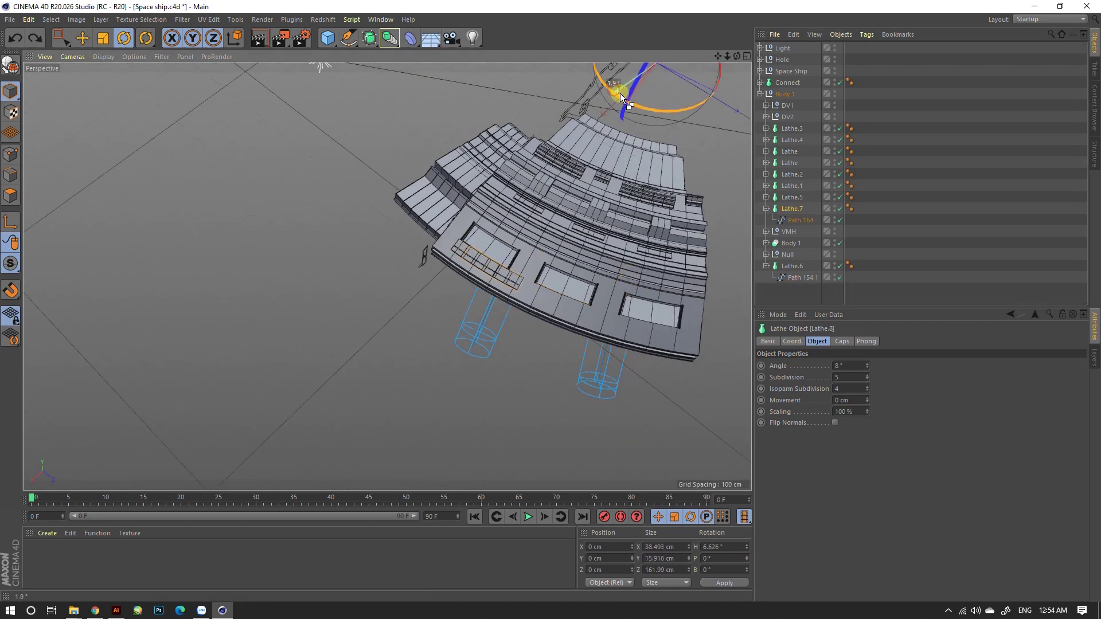
{"action": "left_click_drag", "start_coordinate": [613, 95], "coordinate": [625, 98]}
{"action": "left_click", "coordinate": [725, 546]}
{"action": "type", "text": "16.5"}
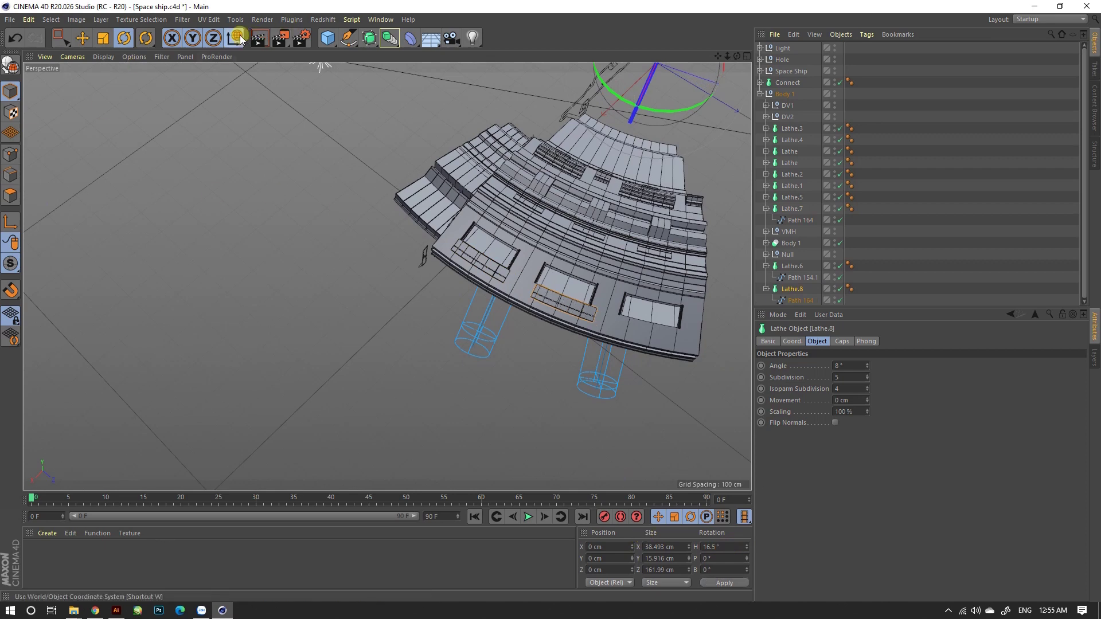
{"action": "left_click_drag", "start_coordinate": [516, 172], "coordinate": [621, 238], "text": "alt"}
{"action": "scroll", "coordinate": [685, 217], "scroll_direction": "up", "scroll_amount": 3}
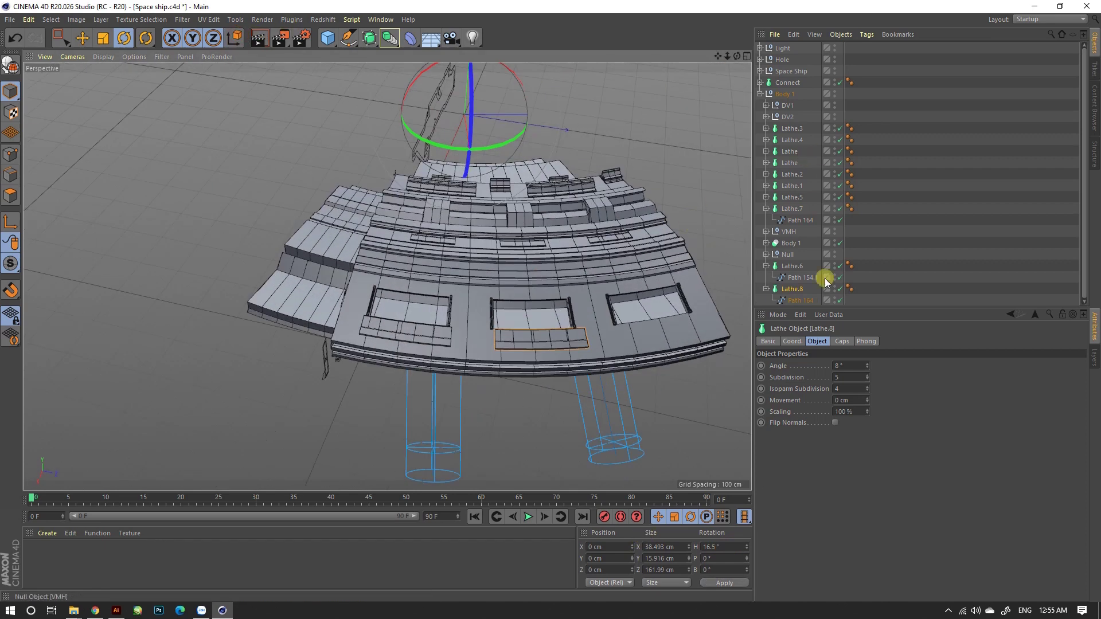
{"action": "left_click_drag", "start_coordinate": [502, 144], "coordinate": [503, 148]}
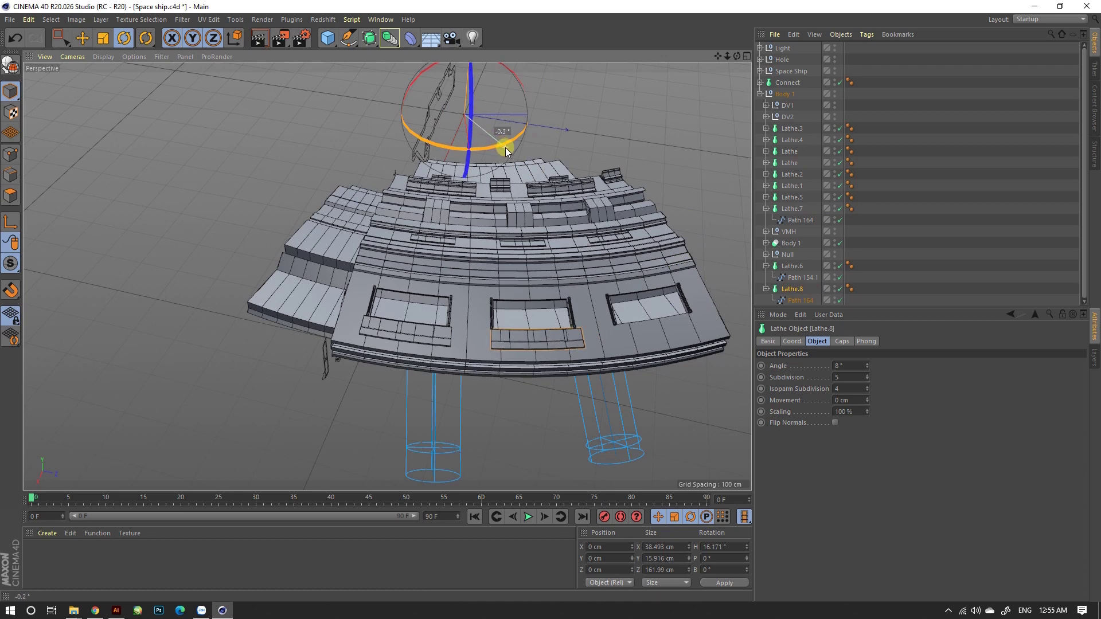
{"action": "left_click_drag", "start_coordinate": [504, 147], "coordinate": [500, 143]}
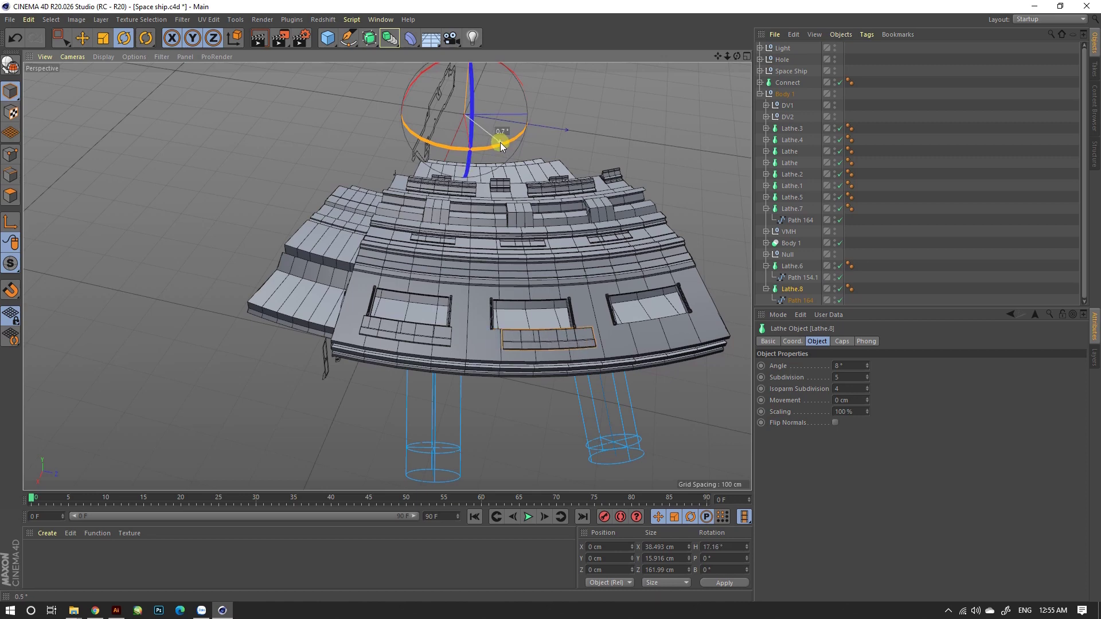
{"action": "middle_click", "coordinate": [500, 142]}
{"action": "middle_click", "coordinate": [534, 141]}
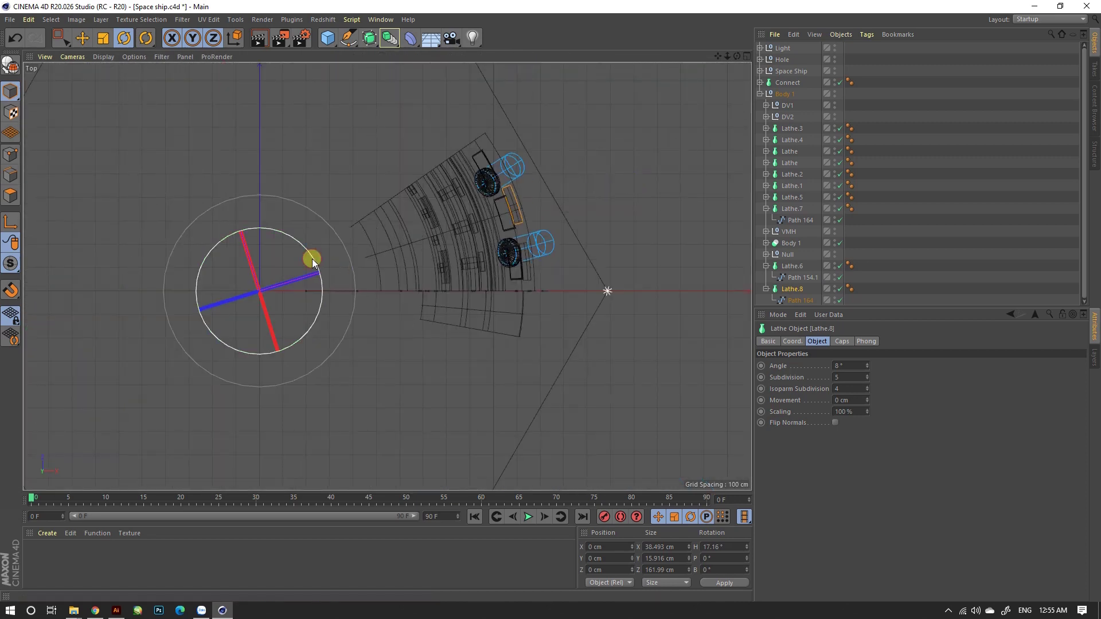
Turn the frame back about two degrees and collapse Lathe.8 in the hierarchy.
{"action": "left_click_drag", "start_coordinate": [313, 262], "coordinate": [313, 263]}
{"action": "scroll", "coordinate": [490, 252], "scroll_direction": "up", "scroll_amount": 5}
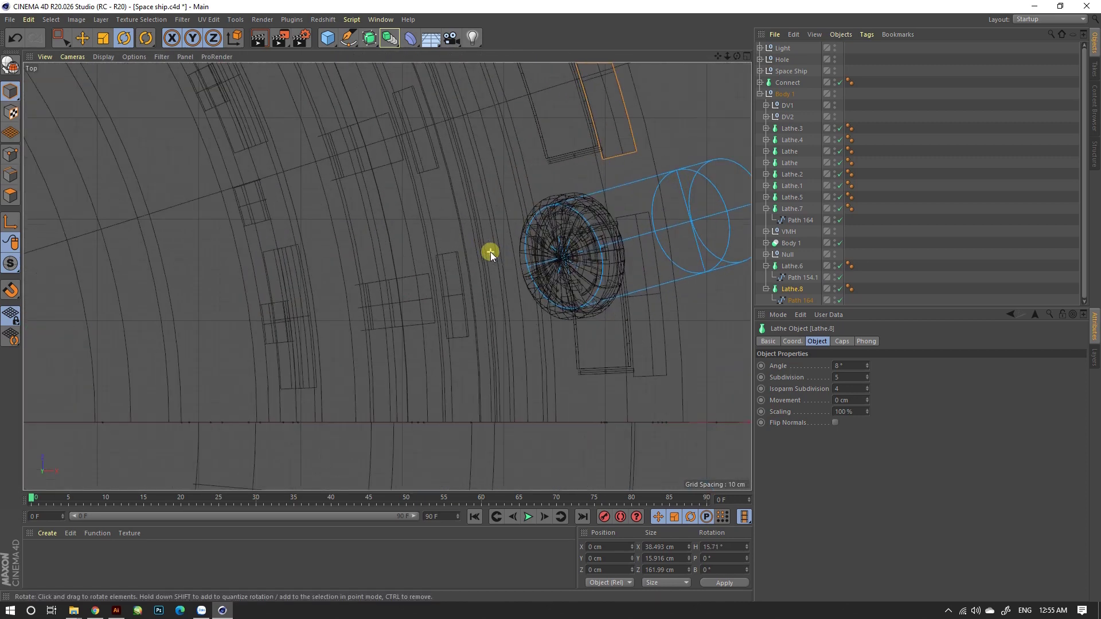
{"action": "scroll", "coordinate": [545, 260], "scroll_direction": "down", "scroll_amount": 2}
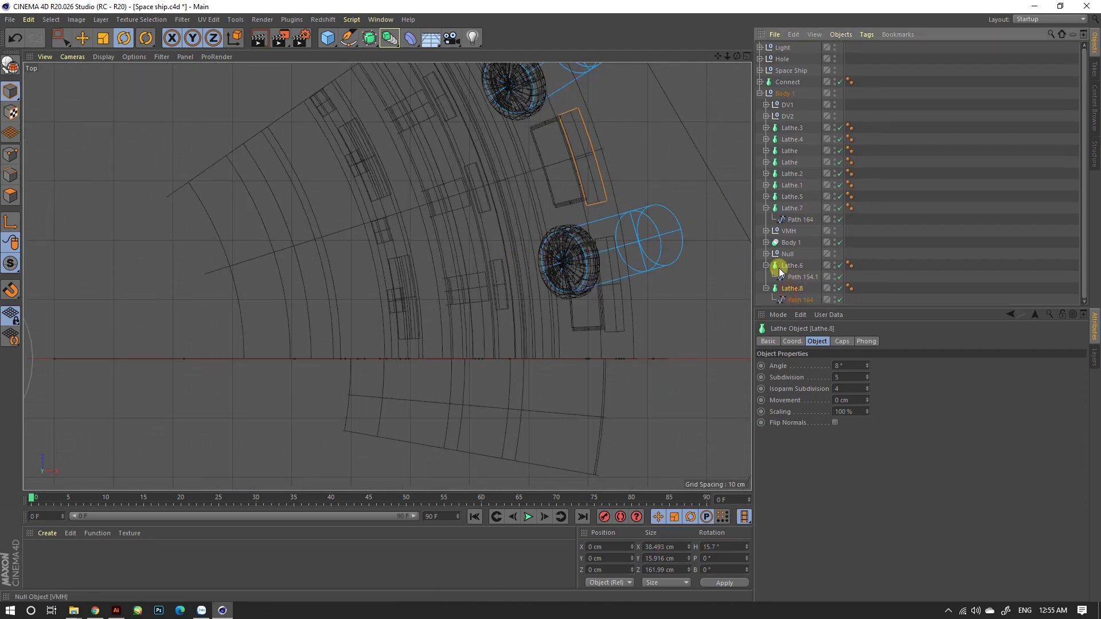
{"action": "left_click", "coordinate": [766, 289]}
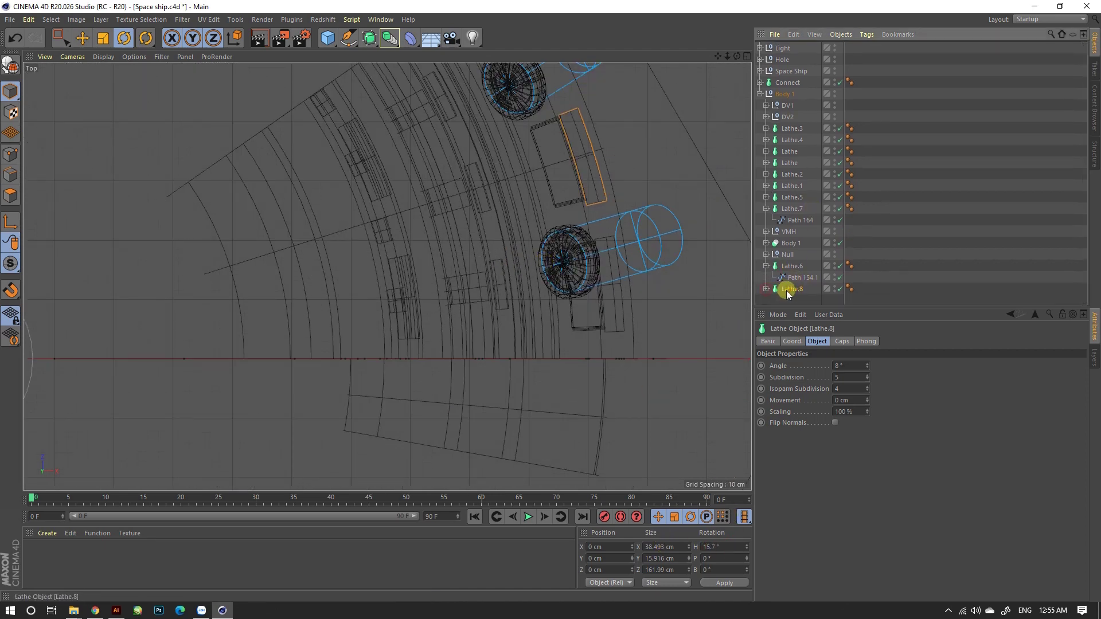
{"action": "left_click", "coordinate": [80, 38]}
{"action": "scroll", "coordinate": [700, 277], "scroll_direction": "down", "scroll_amount": 3}
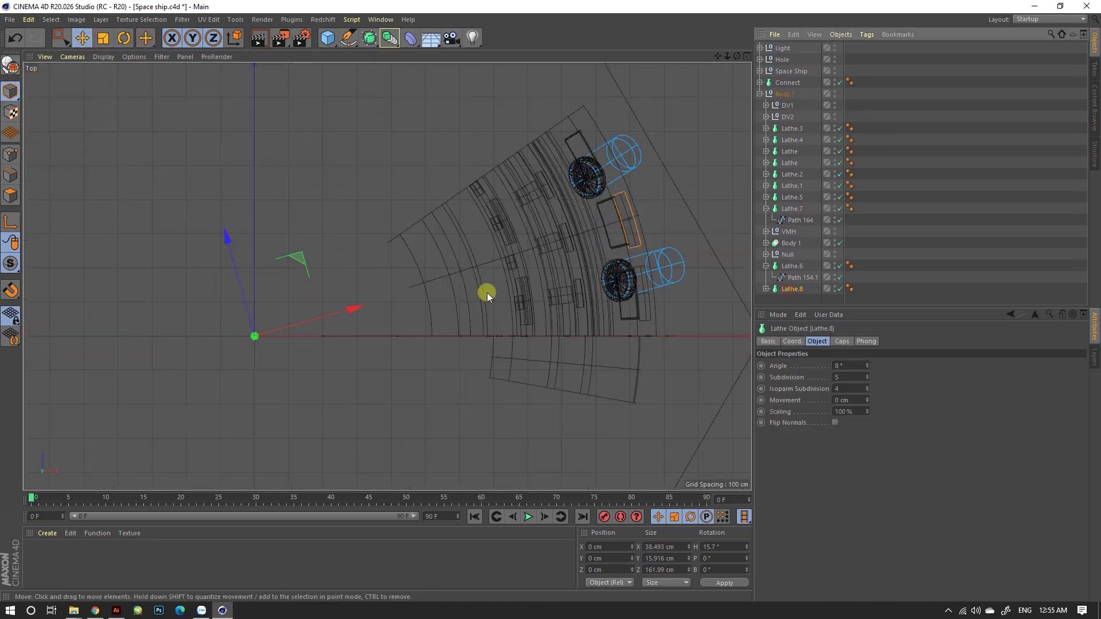
Create Lathe.9, a rotated frame copy turned toward the next window at about 26.872°.
{"action": "key", "text": "r"}
{"action": "left_click_drag", "start_coordinate": [305, 302], "coordinate": [301, 281]}
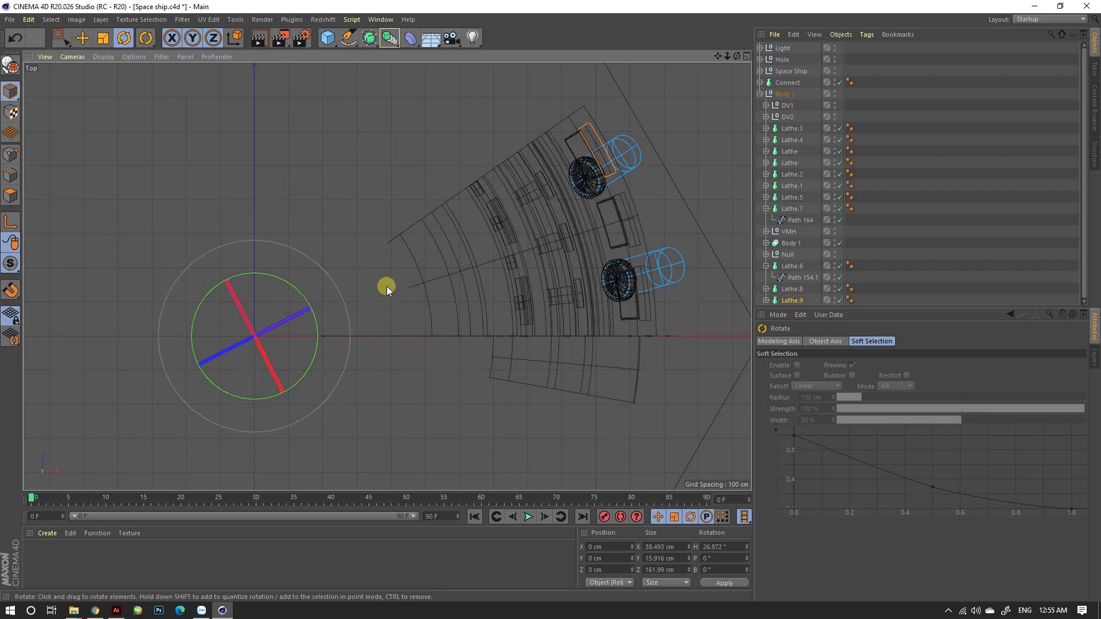
{"action": "left_click", "coordinate": [747, 548]}
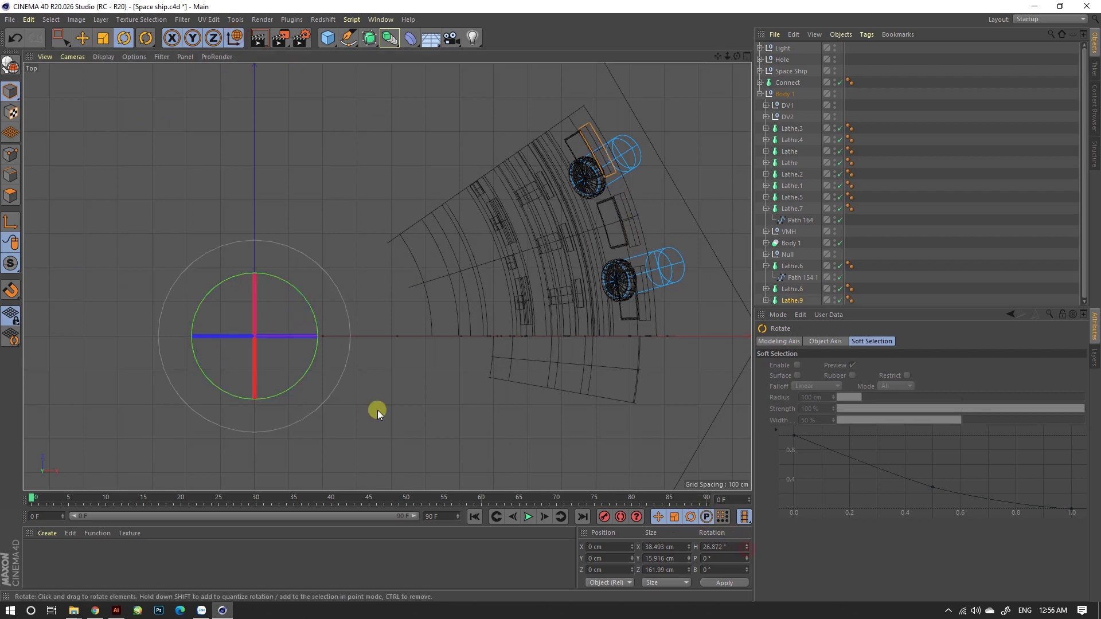
{"action": "left_click", "coordinate": [307, 229]}
{"action": "middle_click", "coordinate": [308, 228]}
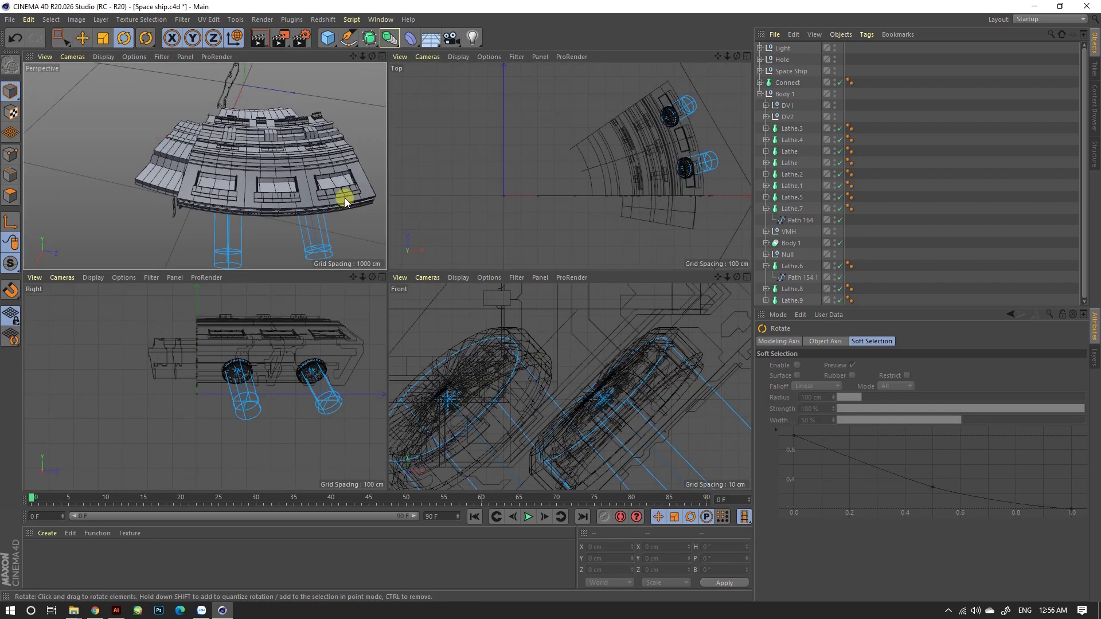
{"action": "middle_click", "coordinate": [345, 198]}
{"action": "scroll", "coordinate": [678, 311], "scroll_direction": "up", "scroll_amount": 3}
{"action": "scroll", "coordinate": [548, 288], "scroll_direction": "up", "scroll_amount": 3}
{"action": "left_click", "coordinate": [548, 288]}
{"action": "scroll", "coordinate": [548, 288], "scroll_direction": "down", "scroll_amount": 5}
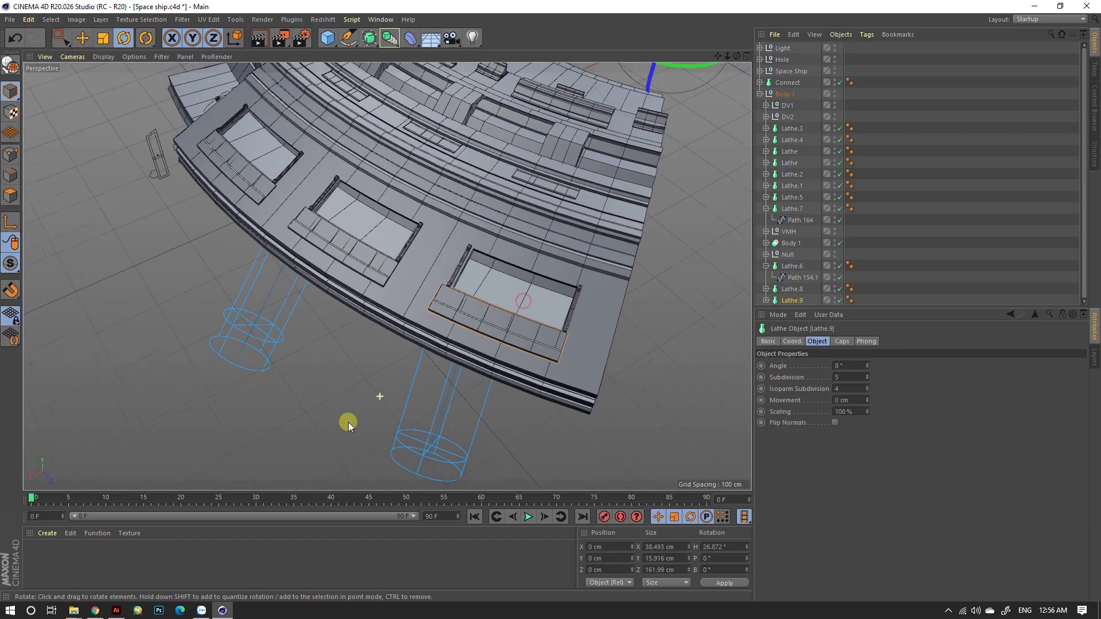
{"action": "left_click_drag", "start_coordinate": [349, 422], "coordinate": [570, 115], "text": "alt"}
Nudge Lathe.8 to a 16.882° heading and collapse the Body 1 hierarchy.
{"action": "left_click", "coordinate": [511, 305]}
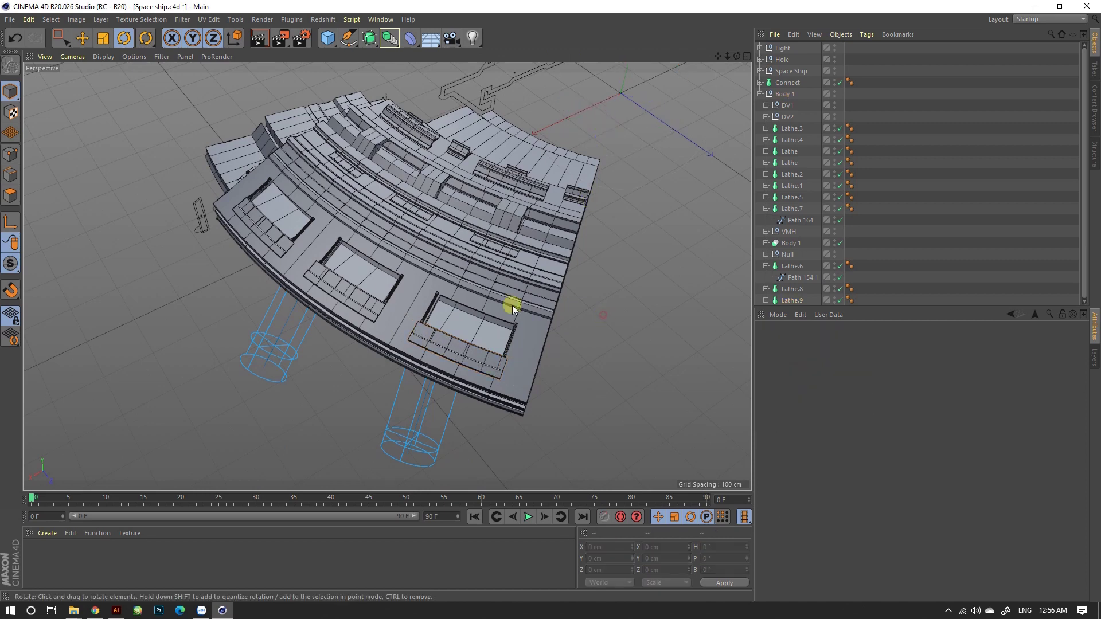
{"action": "scroll", "coordinate": [512, 305], "scroll_direction": "up", "scroll_amount": 2}
{"action": "left_click", "coordinate": [332, 298]}
{"action": "left_click_drag", "start_coordinate": [648, 109], "coordinate": [649, 108]}
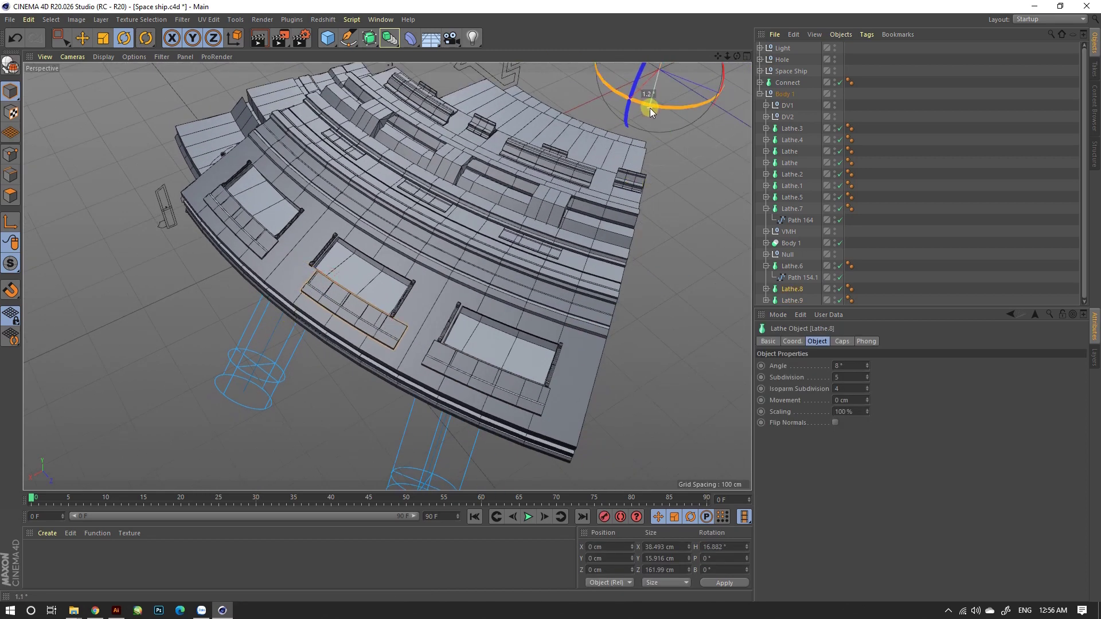
{"action": "left_click", "coordinate": [685, 271]}
{"action": "scroll", "coordinate": [577, 269], "scroll_direction": "down", "scroll_amount": 5}
{"action": "mouse_move", "coordinate": [577, 269]}
{"action": "left_mouse_down", "text": "alt"}
{"action": "mouse_move", "coordinate": [656, 233]}
{"action": "mouse_move", "coordinate": [516, 359]}
{"action": "mouse_move", "coordinate": [602, 234]}
{"action": "mouse_move", "coordinate": [473, 313]}
{"action": "mouse_move", "coordinate": [742, 140]}
{"action": "left_mouse_up", "text": "alt"}
{"action": "left_click", "coordinate": [758, 94]}
{"action": "left_click", "coordinate": [559, 307]}
Make Body 1.1, a rotated copy of Body 1 at a -45° heading.
{"action": "left_click", "coordinate": [783, 94]}
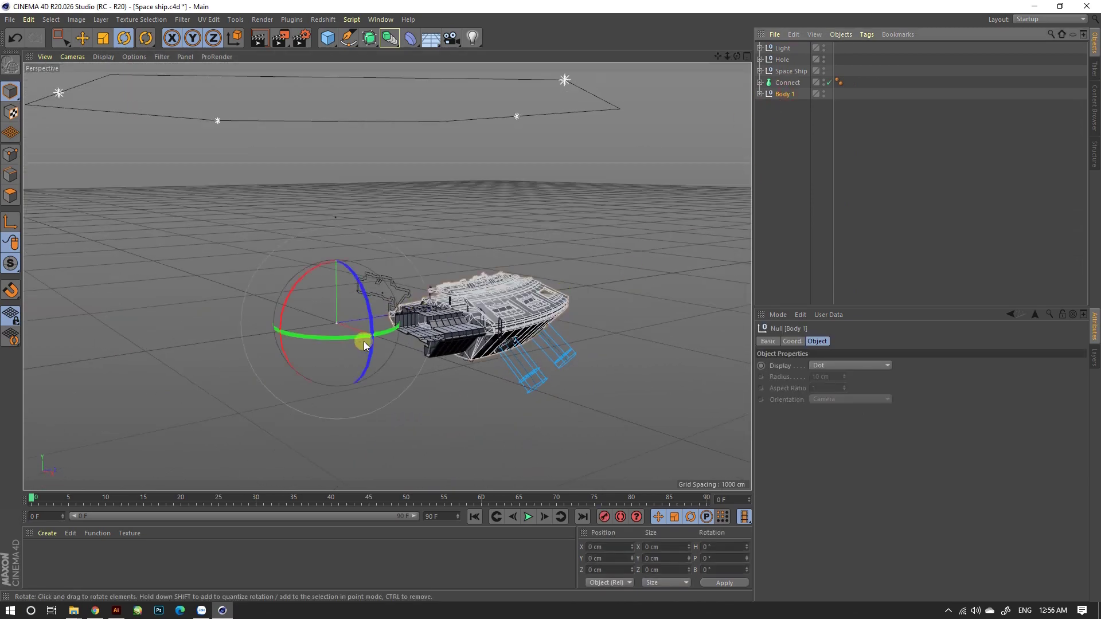
{"action": "left_click_drag", "start_coordinate": [388, 333], "coordinate": [343, 338], "text": "ctrl"}
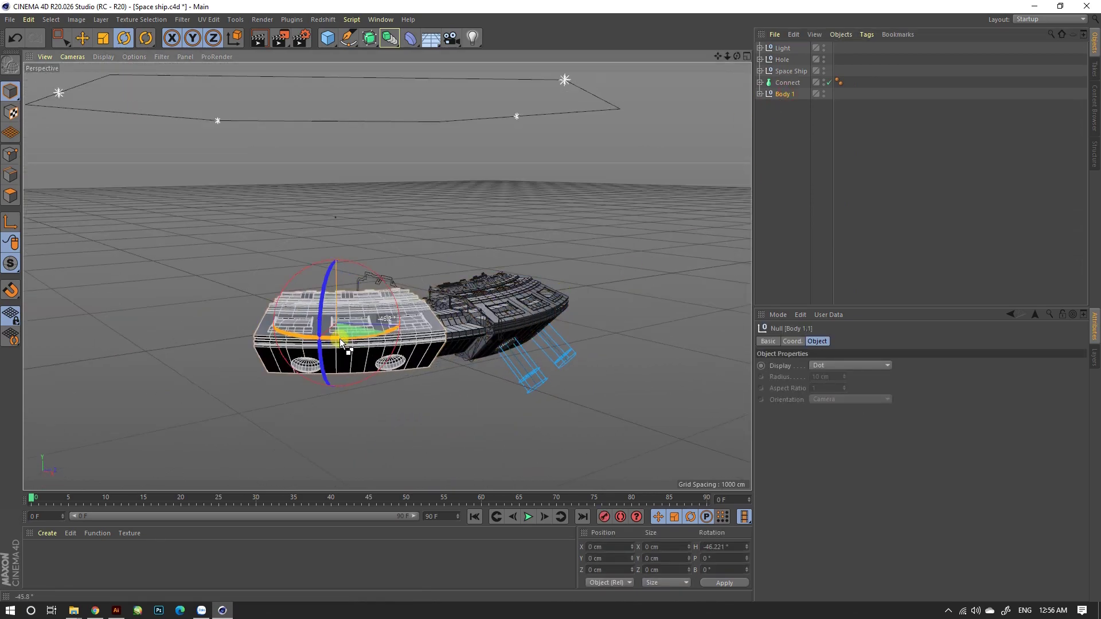
{"action": "scroll", "coordinate": [490, 312], "scroll_direction": "up", "scroll_amount": 2}
{"action": "scroll", "coordinate": [491, 312], "scroll_direction": "up", "scroll_amount": 3}
{"action": "scroll", "coordinate": [395, 278], "scroll_direction": "up", "scroll_amount": 3}
{"action": "mouse_move", "coordinate": [396, 277]}
{"action": "left_mouse_down", "text": "alt"}
{"action": "mouse_move", "coordinate": [369, 315]}
{"action": "mouse_move", "coordinate": [414, 249]}
{"action": "mouse_move", "coordinate": [390, 419]}
{"action": "mouse_move", "coordinate": [563, 295]}
{"action": "mouse_move", "coordinate": [544, 338]}
{"action": "mouse_move", "coordinate": [555, 370]}
{"action": "mouse_move", "coordinate": [519, 302]}
{"action": "left_mouse_up", "text": "alt"}
{"action": "type", "text": "-45"}
{"action": "key", "text": "Return"}
{"action": "scroll", "coordinate": [433, 316], "scroll_direction": "down", "scroll_amount": 2}
Place Body 1.1 directly below Body 1 and select the Connect object.
{"action": "left_click_drag", "start_coordinate": [776, 49], "coordinate": [781, 127]}
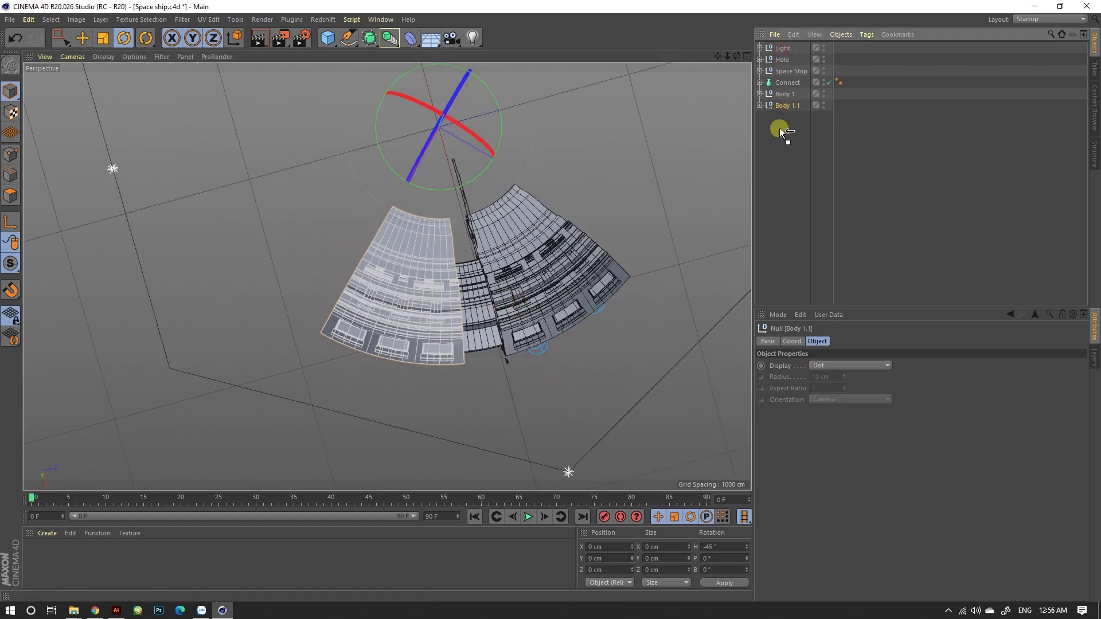
{"action": "left_click", "coordinate": [783, 96], "text": "ctrl"}
{"action": "left_click", "coordinate": [782, 71]}
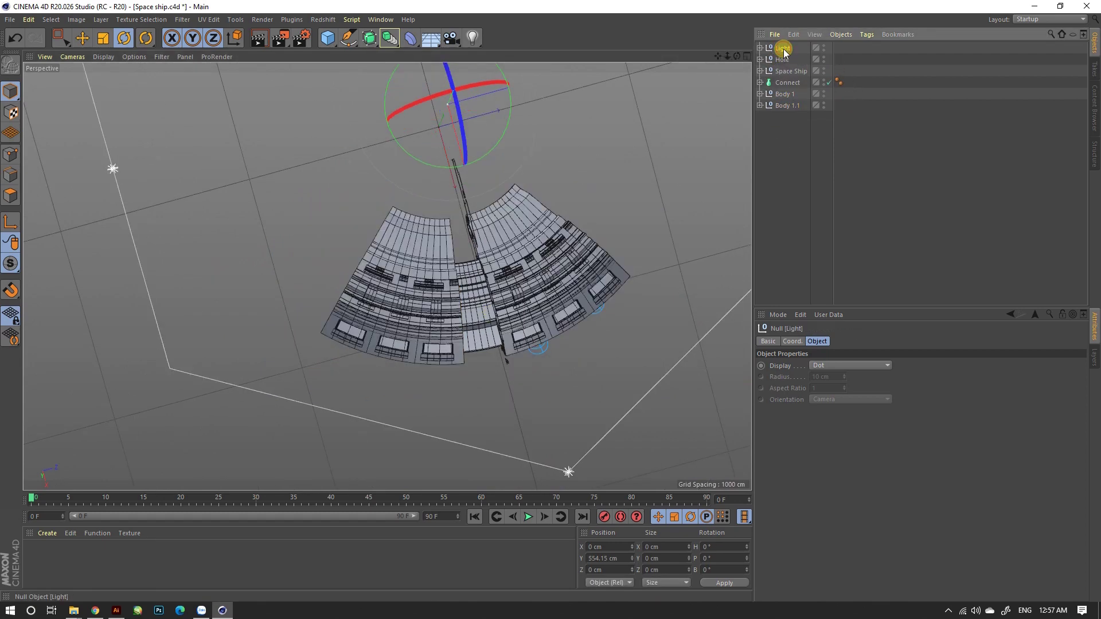
{"action": "left_click", "coordinate": [781, 82]}
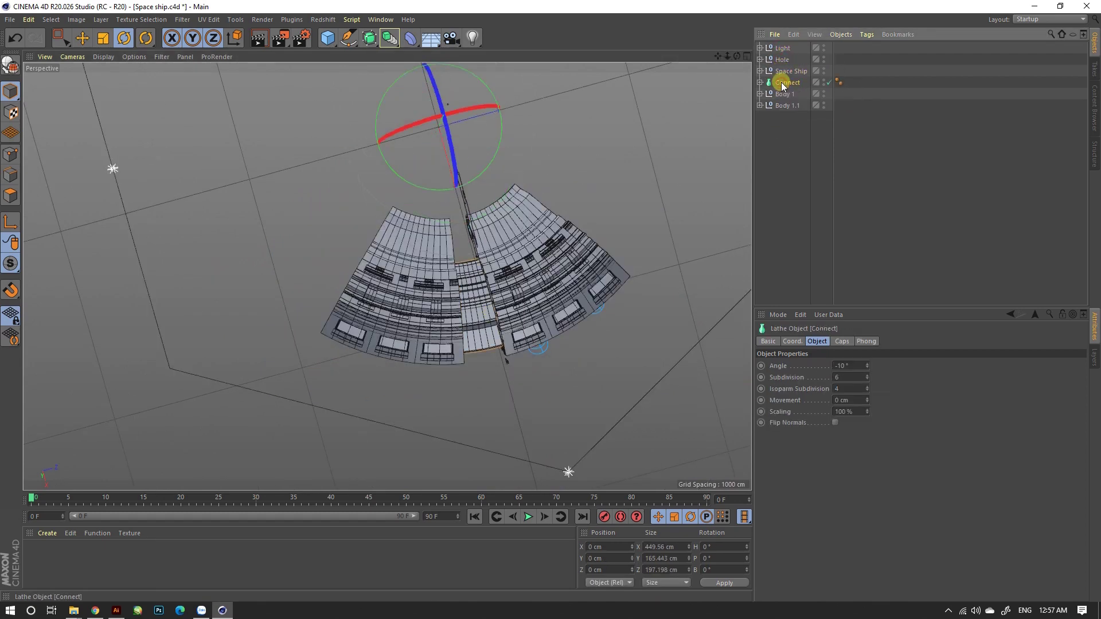
Group Connect and the body sections into 'Area 1' with a 5° heading.
{"action": "left_click", "coordinate": [783, 94], "text": "ctrl"}
{"action": "right_click", "coordinate": [783, 108]}
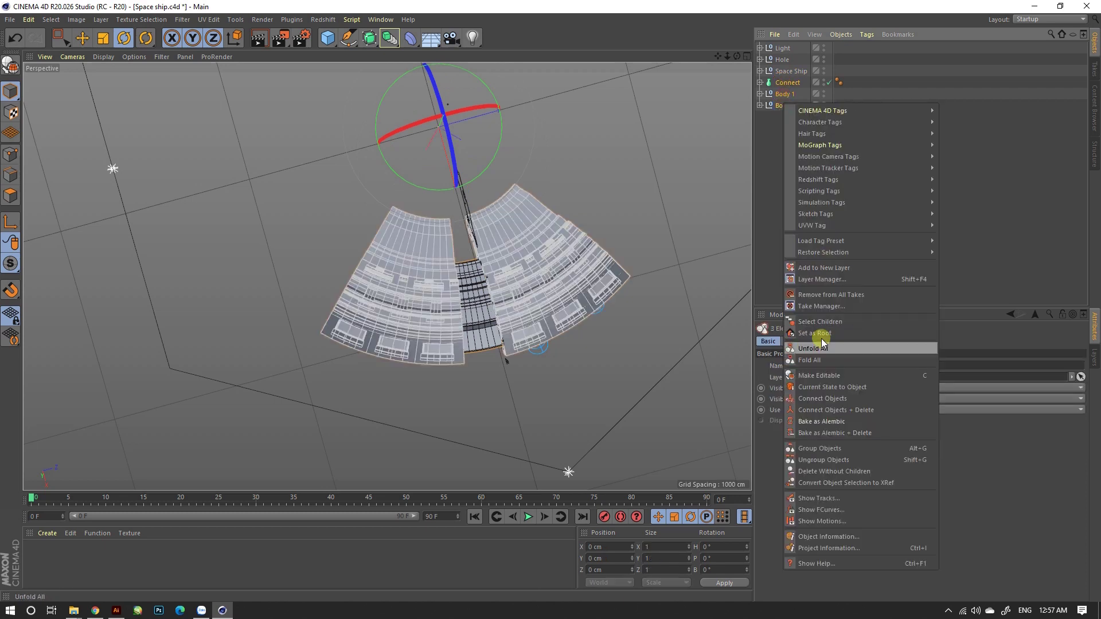
{"action": "left_click", "coordinate": [804, 447]}
{"action": "double_click", "coordinate": [782, 82]}
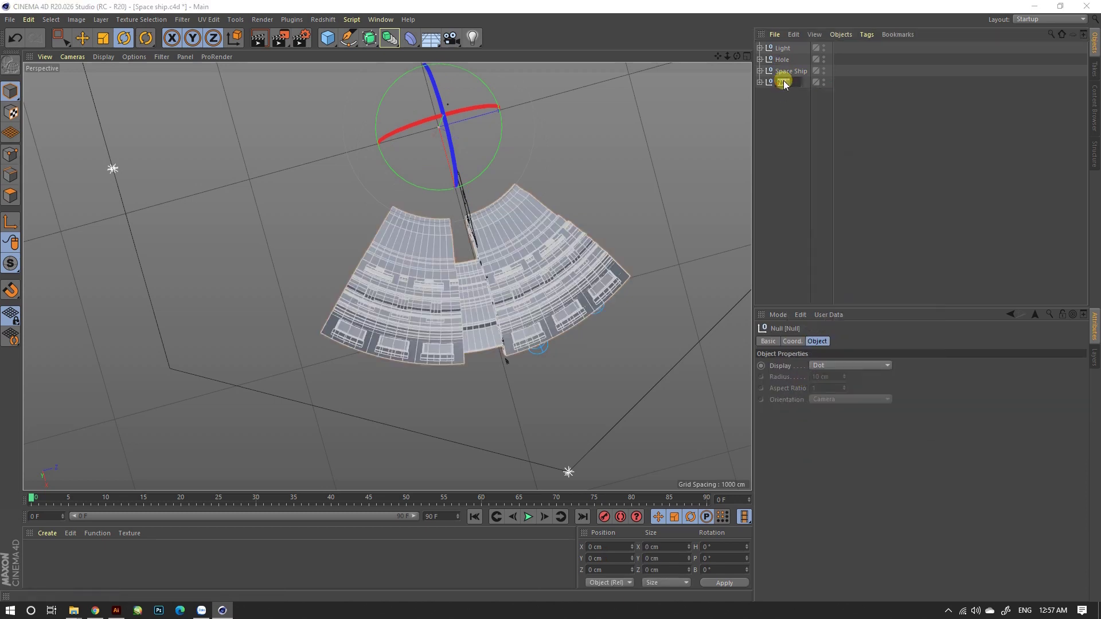
{"action": "type", "text": "Area 1"}
{"action": "key", "text": "Return"}
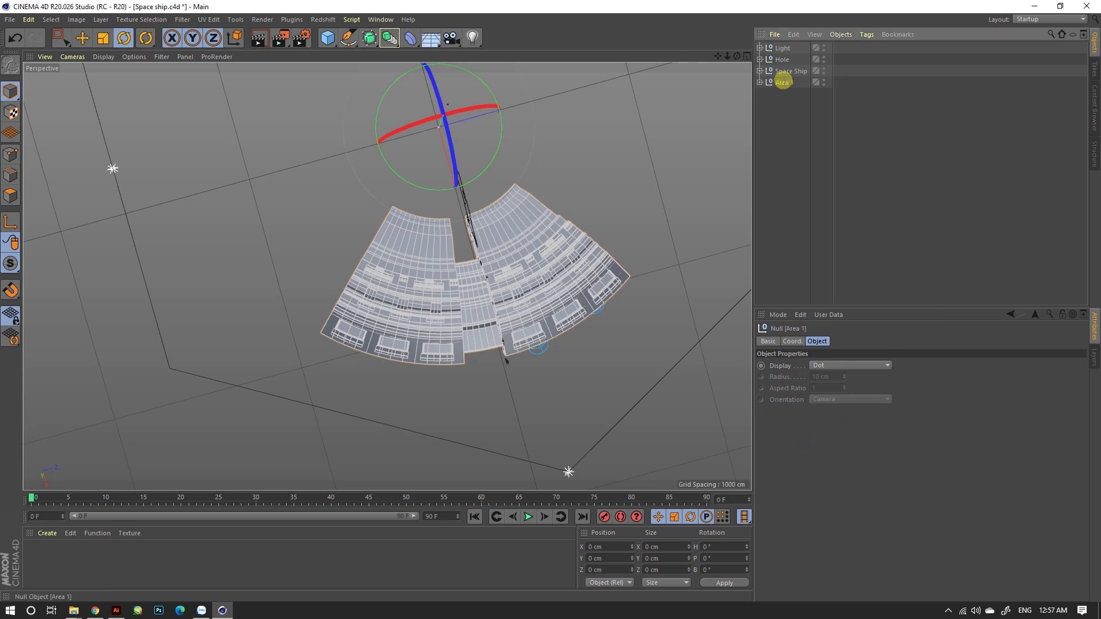
{"action": "left_click", "coordinate": [714, 546]}
{"action": "type", "text": "5"}
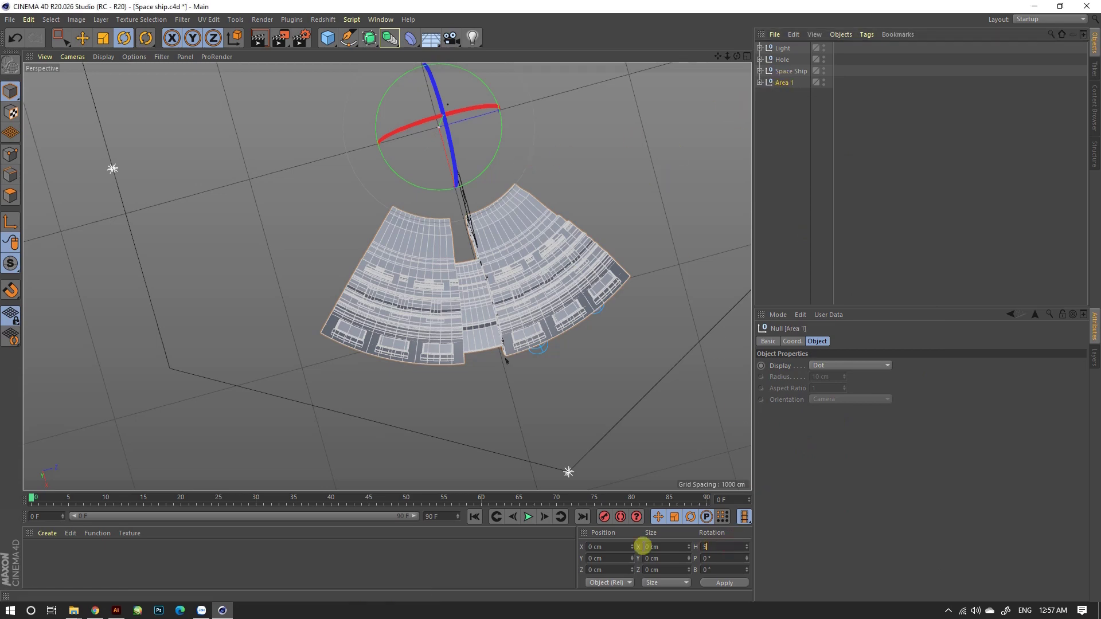
{"action": "key", "text": "Return"}
{"action": "mouse_move", "coordinate": [584, 460]}
{"action": "left_mouse_down", "text": "alt"}
{"action": "mouse_move", "coordinate": [575, 312]}
{"action": "mouse_move", "coordinate": [489, 407]}
{"action": "mouse_move", "coordinate": [511, 414]}
{"action": "mouse_move", "coordinate": [496, 371]}
{"action": "mouse_move", "coordinate": [494, 393]}
{"action": "mouse_move", "coordinate": [480, 321]}
{"action": "mouse_move", "coordinate": [380, 358]}
{"action": "mouse_move", "coordinate": [481, 349]}
{"action": "mouse_move", "coordinate": [481, 312]}
{"action": "mouse_move", "coordinate": [480, 346]}
{"action": "mouse_move", "coordinate": [524, 385]}
{"action": "mouse_move", "coordinate": [545, 348]}
{"action": "mouse_move", "coordinate": [535, 294]}
{"action": "mouse_move", "coordinate": [520, 339]}
{"action": "left_mouse_up", "text": "alt"}
Add rotated copies Area 1.1 and Area 1.2, setting Area 1.2's heading to -240°.
{"action": "left_click", "coordinate": [779, 81]}
{"action": "mouse_move", "coordinate": [331, 234]}
{"action": "left_mouse_down"}
{"action": "mouse_move", "coordinate": [280, 229]}
{"action": "mouse_move", "coordinate": [198, 185]}
{"action": "left_mouse_up"}
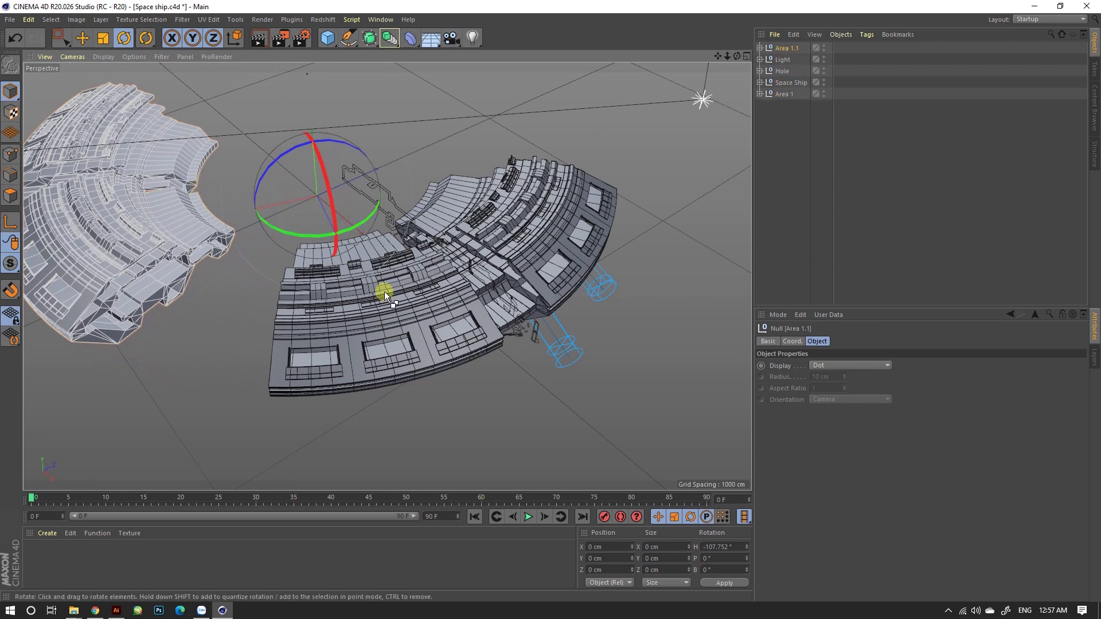
{"action": "mouse_move", "coordinate": [366, 220]}
{"action": "left_mouse_down", "text": "ctrl"}
{"action": "mouse_move", "coordinate": [352, 214]}
{"action": "mouse_move", "coordinate": [294, 238]}
{"action": "mouse_move", "coordinate": [232, 221]}
{"action": "left_mouse_up", "text": "ctrl"}
{"action": "double_click", "coordinate": [722, 546]}
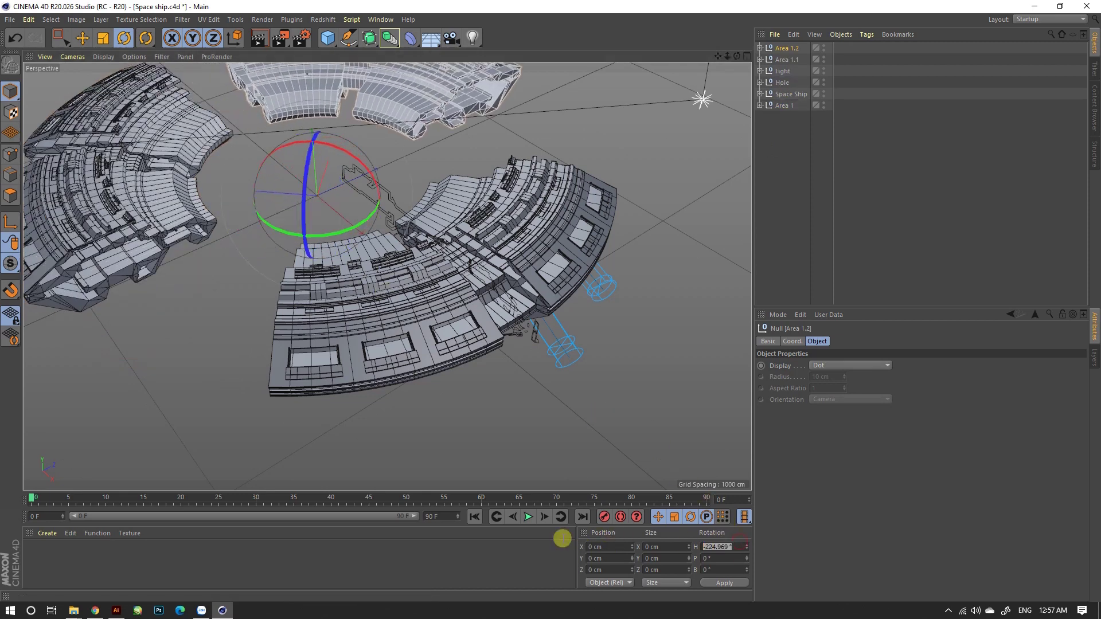
{"action": "type", "text": "-240"}
{"action": "key", "text": "Return"}
{"action": "mouse_move", "coordinate": [579, 470]}
{"action": "left_mouse_down", "text": "alt"}
{"action": "mouse_move", "coordinate": [610, 293]}
{"action": "mouse_move", "coordinate": [494, 297]}
{"action": "mouse_move", "coordinate": [454, 336]}
{"action": "mouse_move", "coordinate": [466, 302]}
{"action": "mouse_move", "coordinate": [491, 400]}
{"action": "left_mouse_up", "text": "alt"}
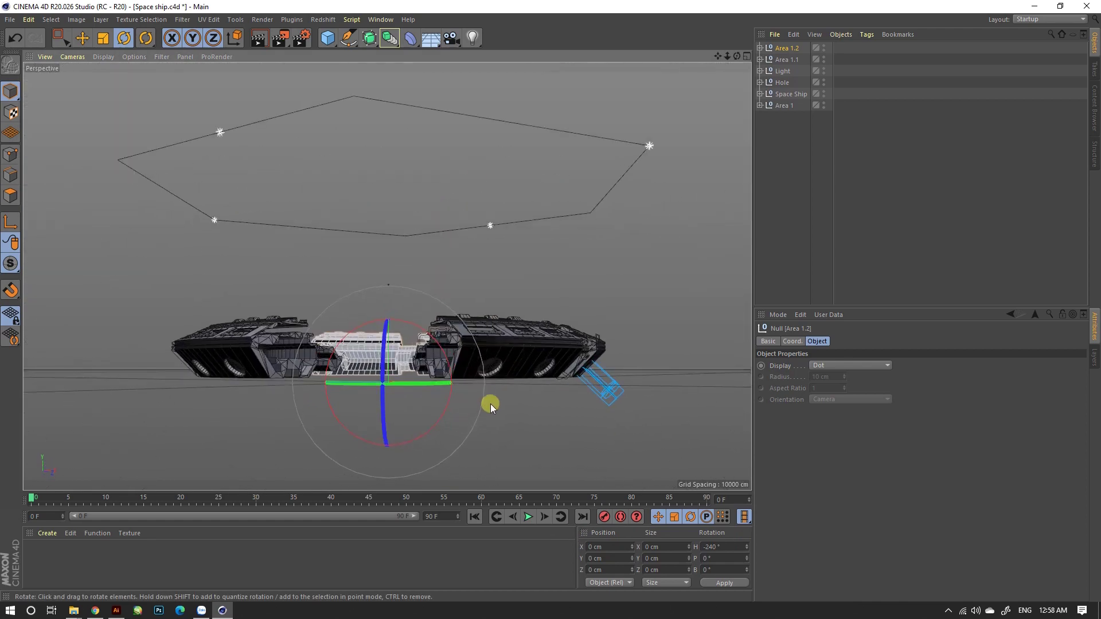
Render the view, rewind the browser music video, then return and clear the render preview.
{"action": "left_click", "coordinate": [259, 37]}
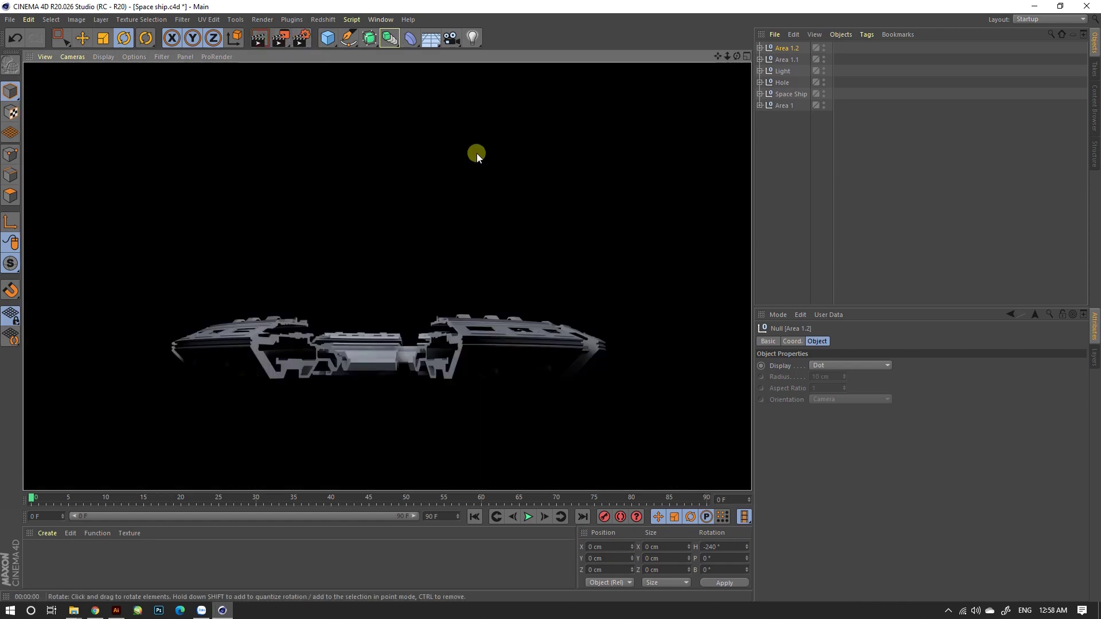
{"action": "left_click", "coordinate": [95, 609]}
{"action": "left_click", "coordinate": [174, 475]}
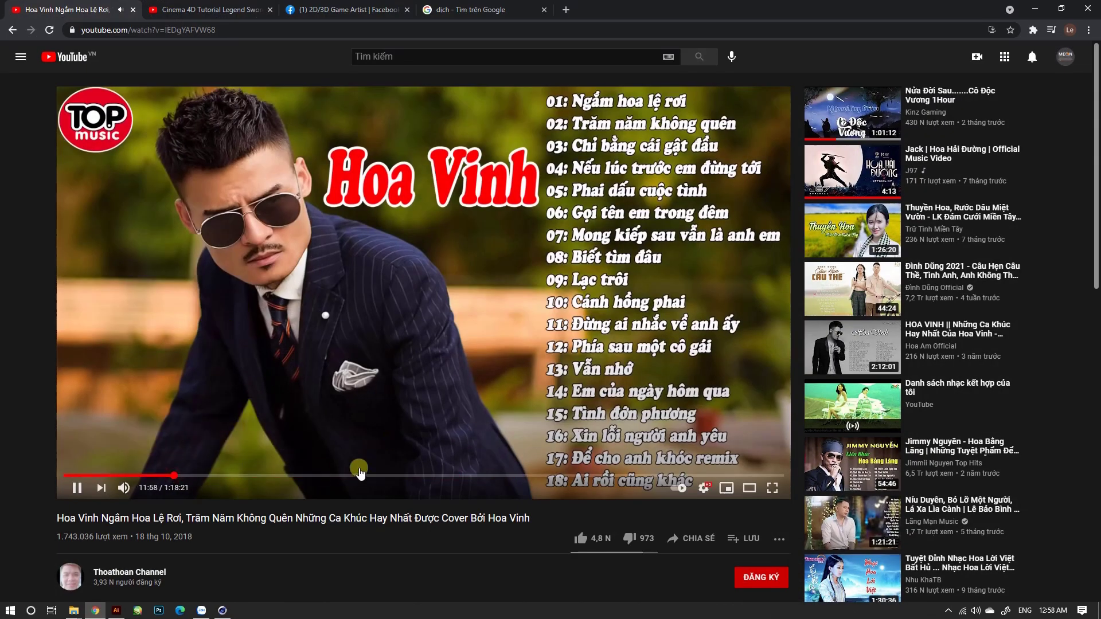
{"action": "key", "text": "alt+Tab"}
{"action": "left_click", "coordinate": [490, 195]}
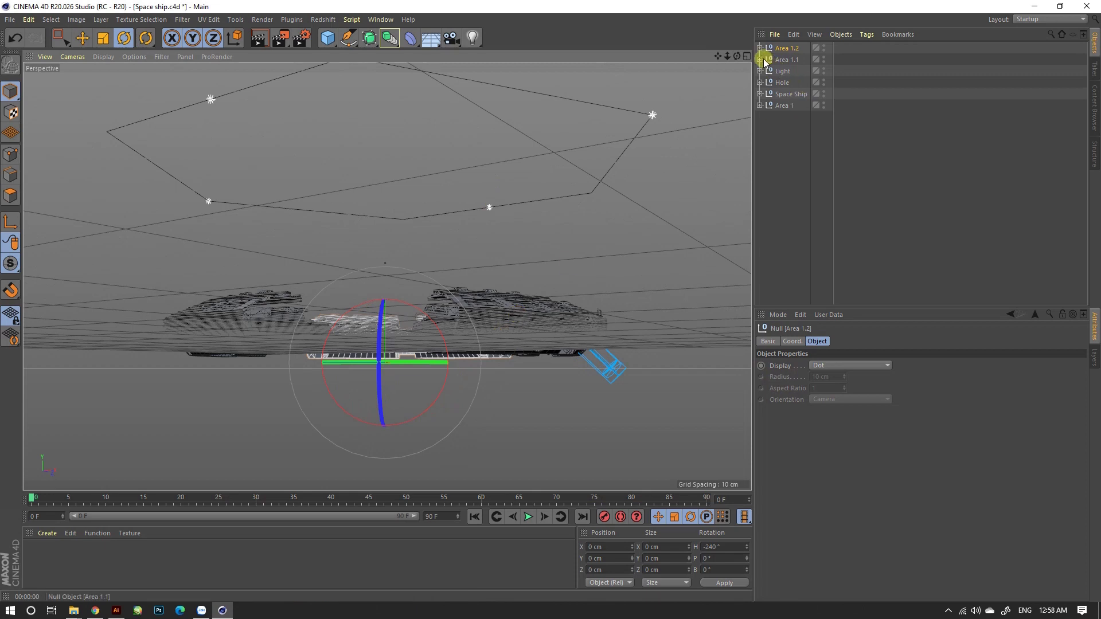
Expand Area 1, Body 1.1 and Body 1 in the Object Manager to inspect the hull parts.
{"action": "left_click", "coordinate": [760, 105]}
{"action": "left_click", "coordinate": [766, 140]}
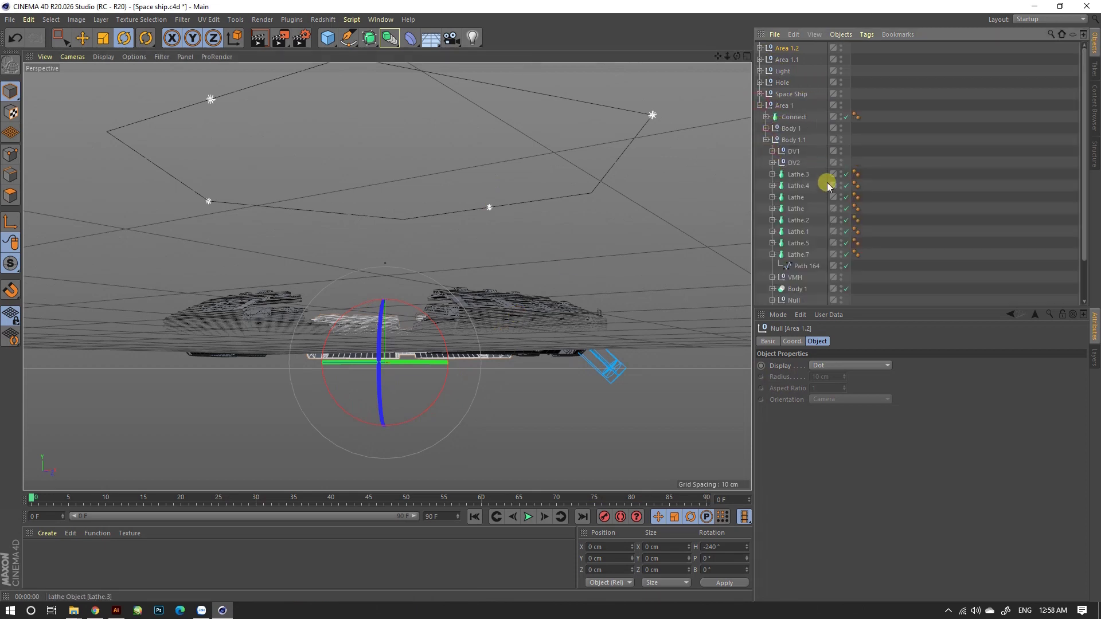
{"action": "scroll", "coordinate": [805, 207], "scroll_direction": "down", "scroll_amount": 2}
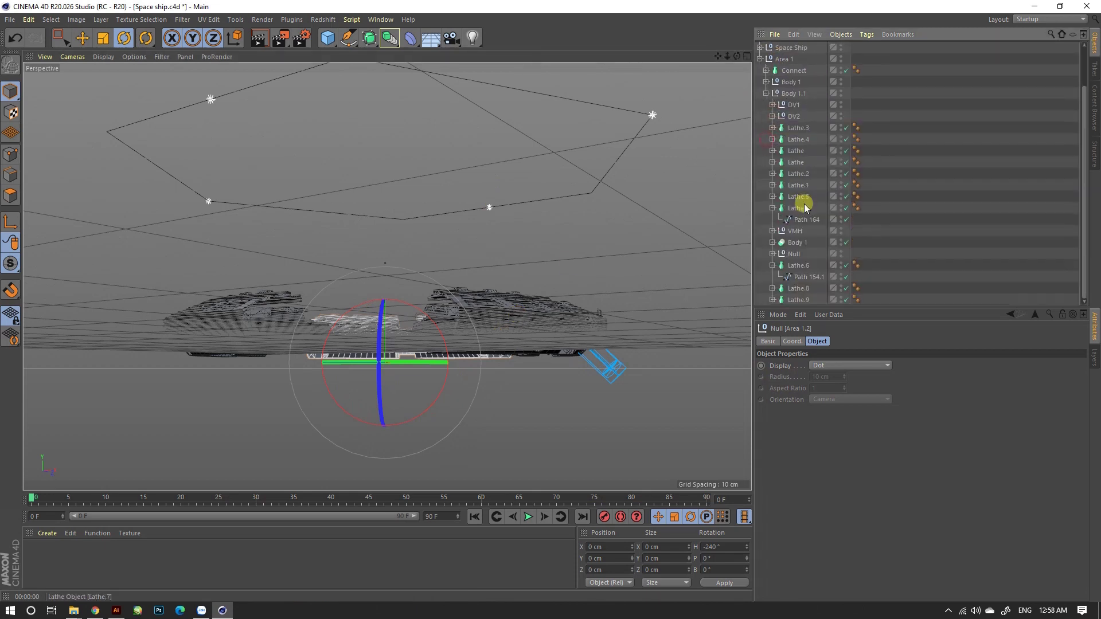
{"action": "mouse_move", "coordinate": [546, 312]}
{"action": "left_mouse_down", "text": "alt"}
{"action": "mouse_move", "coordinate": [498, 323]}
{"action": "mouse_move", "coordinate": [699, 321]}
{"action": "mouse_move", "coordinate": [673, 300]}
{"action": "left_mouse_up", "text": "alt"}
{"action": "scroll", "coordinate": [602, 335], "scroll_direction": "up", "scroll_amount": 3}
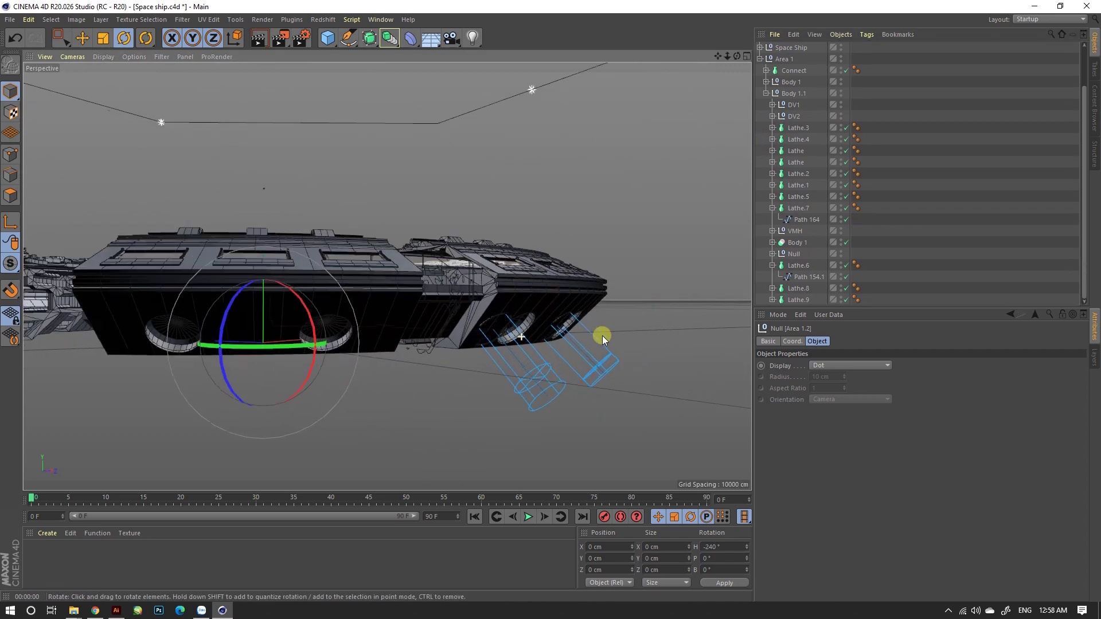
{"action": "scroll", "coordinate": [573, 329], "scroll_direction": "up", "scroll_amount": 1}
{"action": "left_click", "coordinate": [786, 94]}
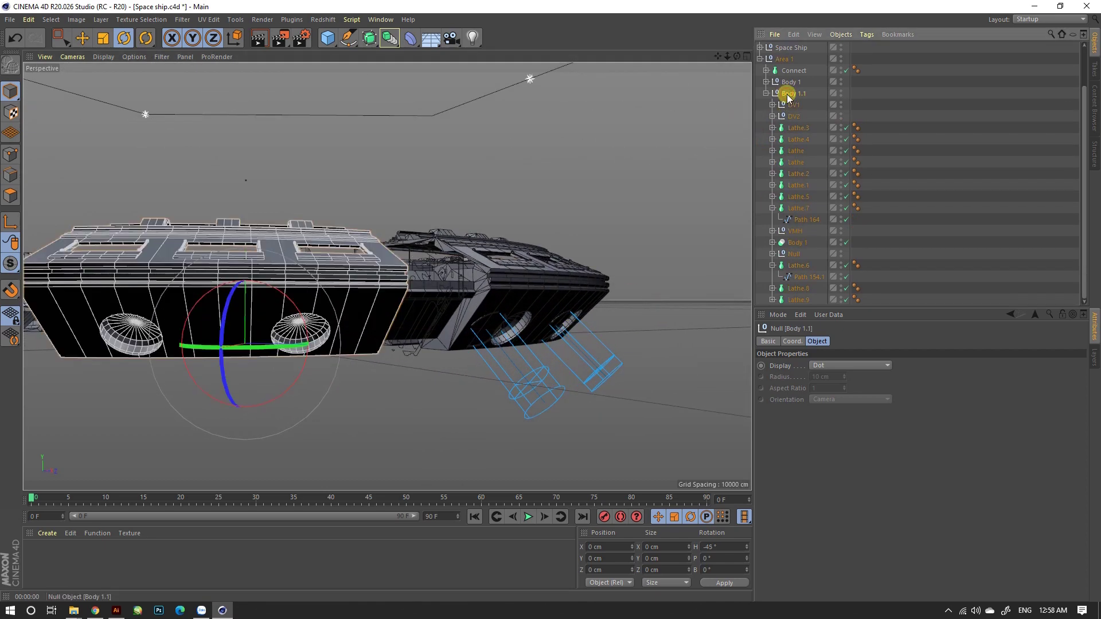
{"action": "left_click", "coordinate": [765, 93]}
{"action": "left_click", "coordinate": [787, 129]}
{"action": "left_click", "coordinate": [771, 128]}
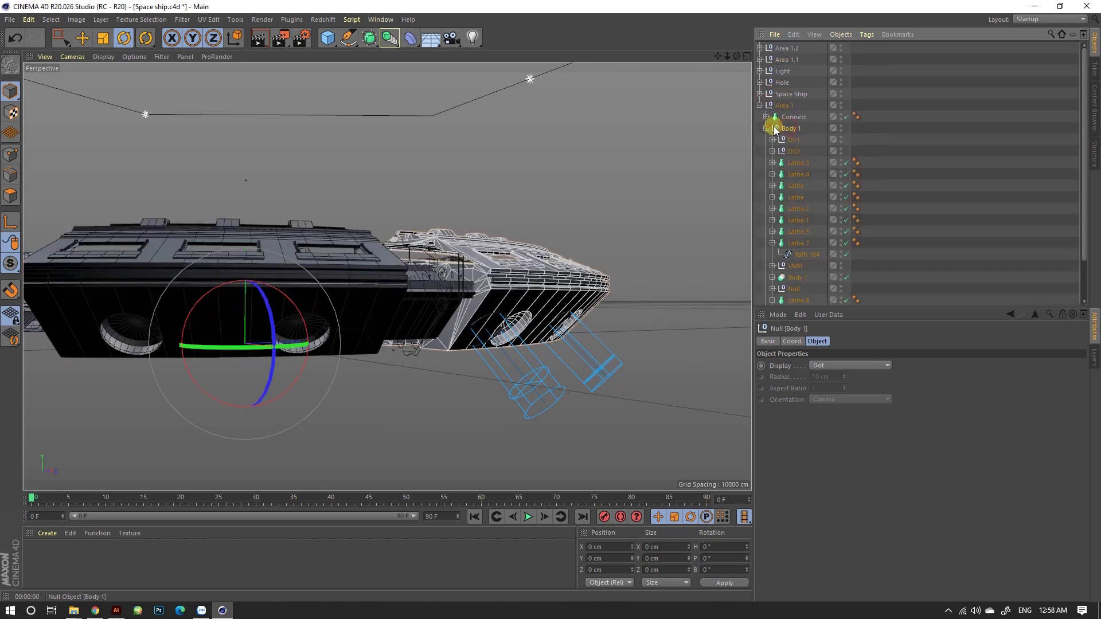
{"action": "left_click", "coordinate": [768, 128]}
{"action": "left_click_drag", "start_coordinate": [570, 281], "coordinate": [492, 306], "text": "alt"}
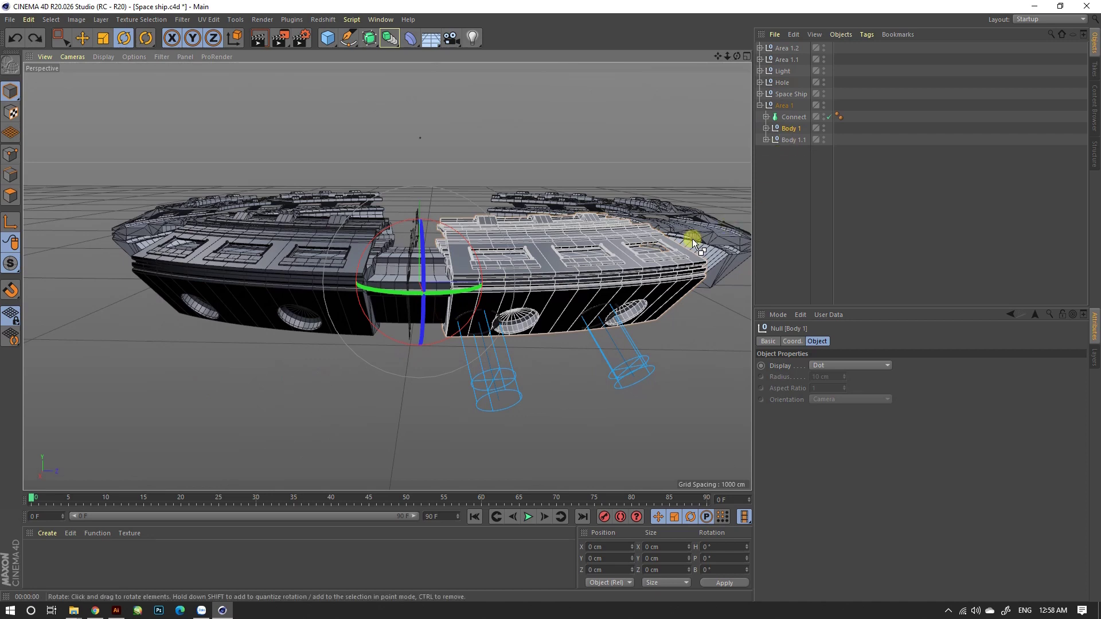
Undo back through the history to remove the extra Area 1.1 and Area 1.2 copies.
{"action": "key", "text": "ctrl+z"}
{"action": "key", "text": "ctrl+z"}
{"action": "key", "text": "ctrl+z"}
{"action": "key", "text": "ctrl+z"}
{"action": "key", "text": "ctrl+z"}
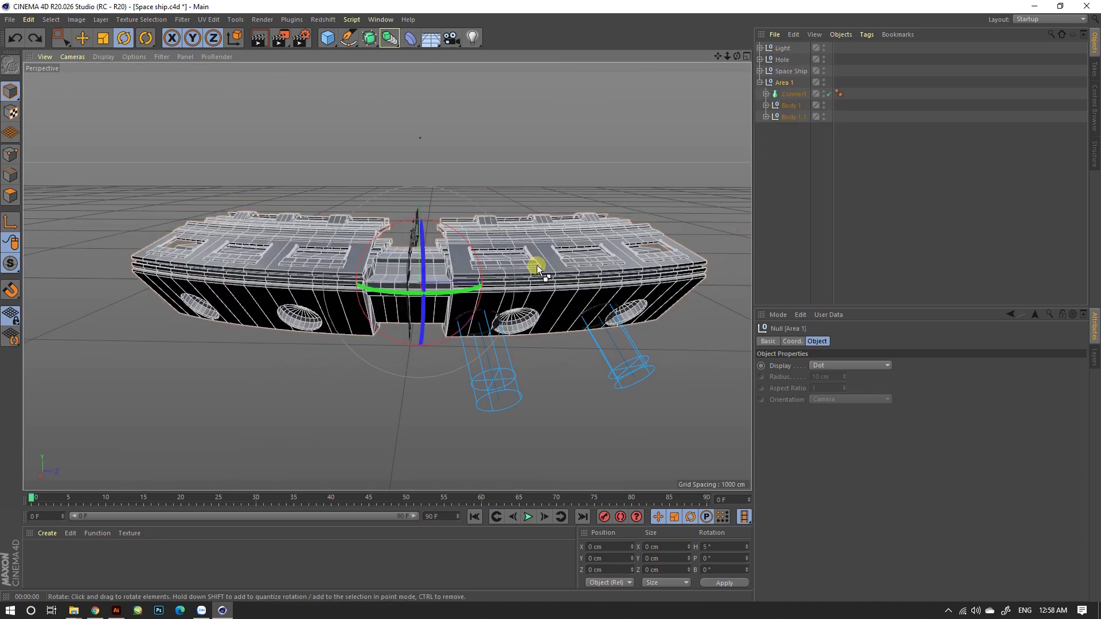
{"action": "key", "text": "ctrl+y"}
{"action": "key", "text": "ctrl+z"}
{"action": "key", "text": "ctrl+z"}
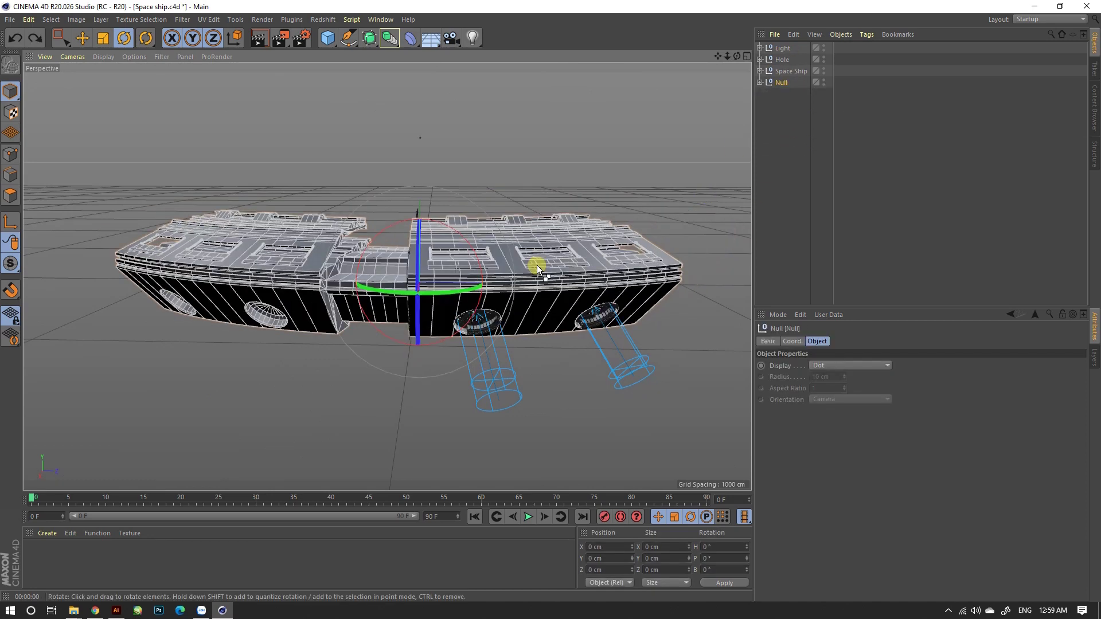
{"action": "key", "text": "ctrl+z"}
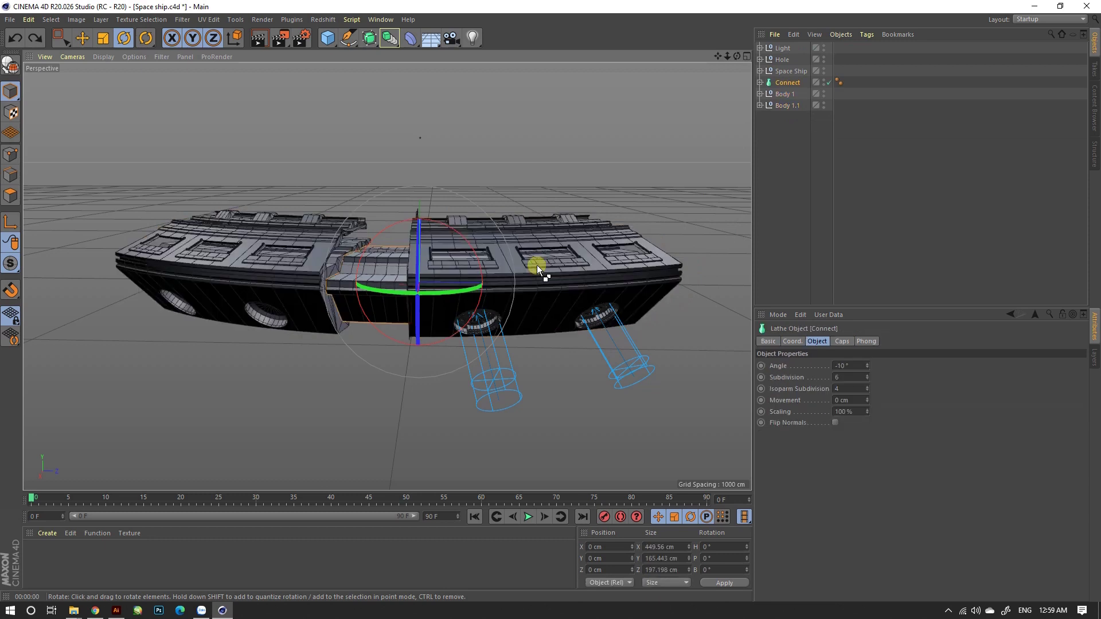
{"action": "key", "text": "ctrl+z"}
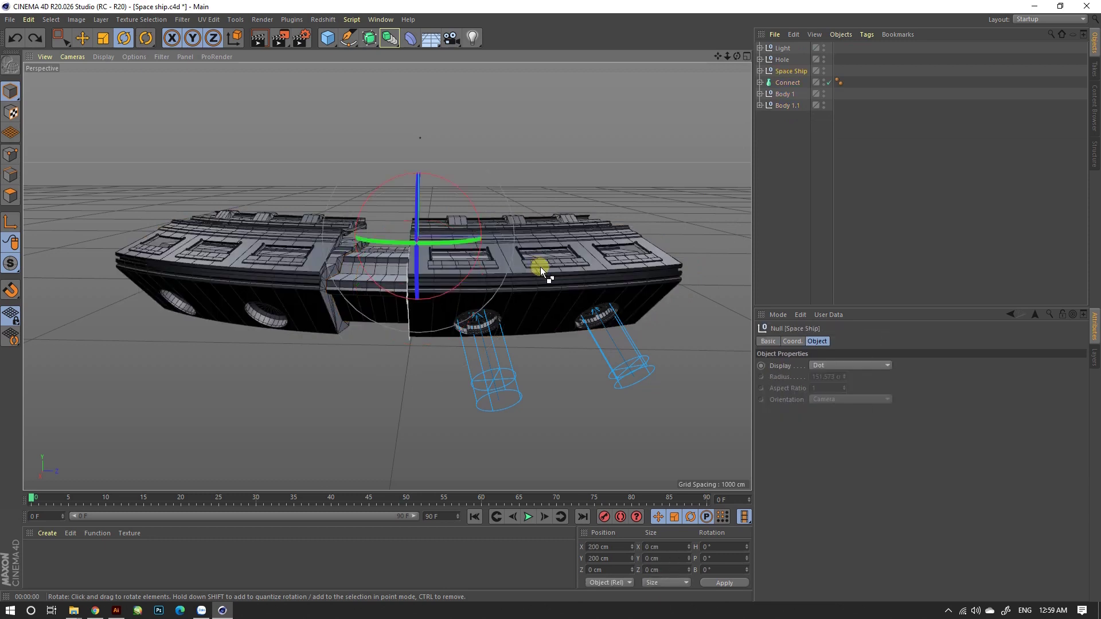
{"action": "key", "text": "ctrl+y"}
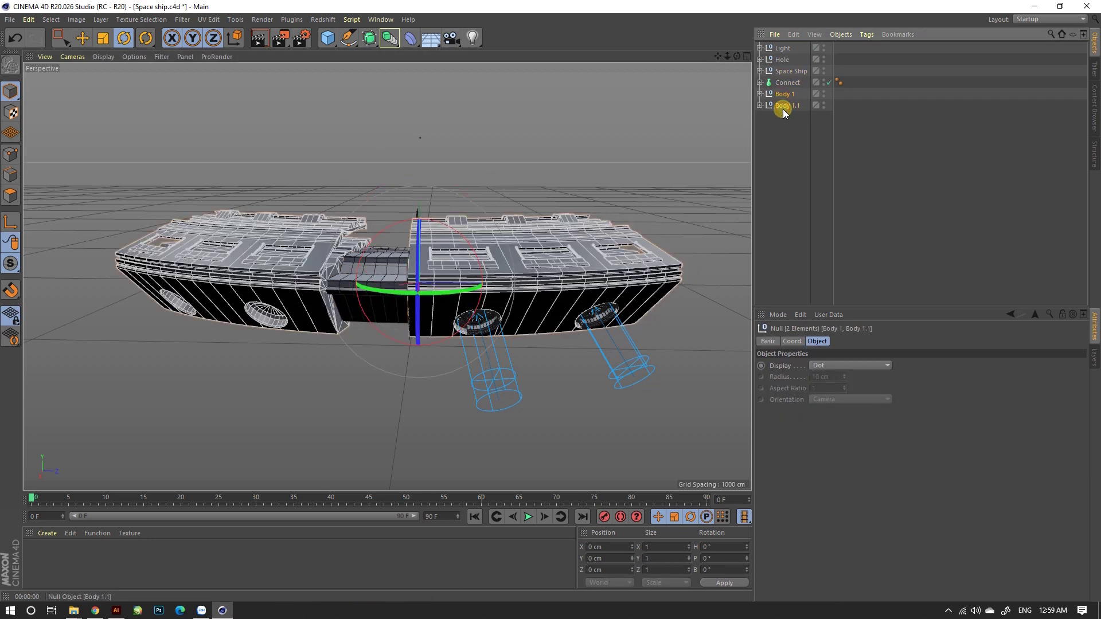
Group Connect, Body 1 and Body 1.1 under a new Null and preview a render.
{"action": "left_click_drag", "start_coordinate": [782, 109], "coordinate": [786, 86]}
{"action": "right_click", "coordinate": [785, 86]}
{"action": "left_click", "coordinate": [803, 320]}
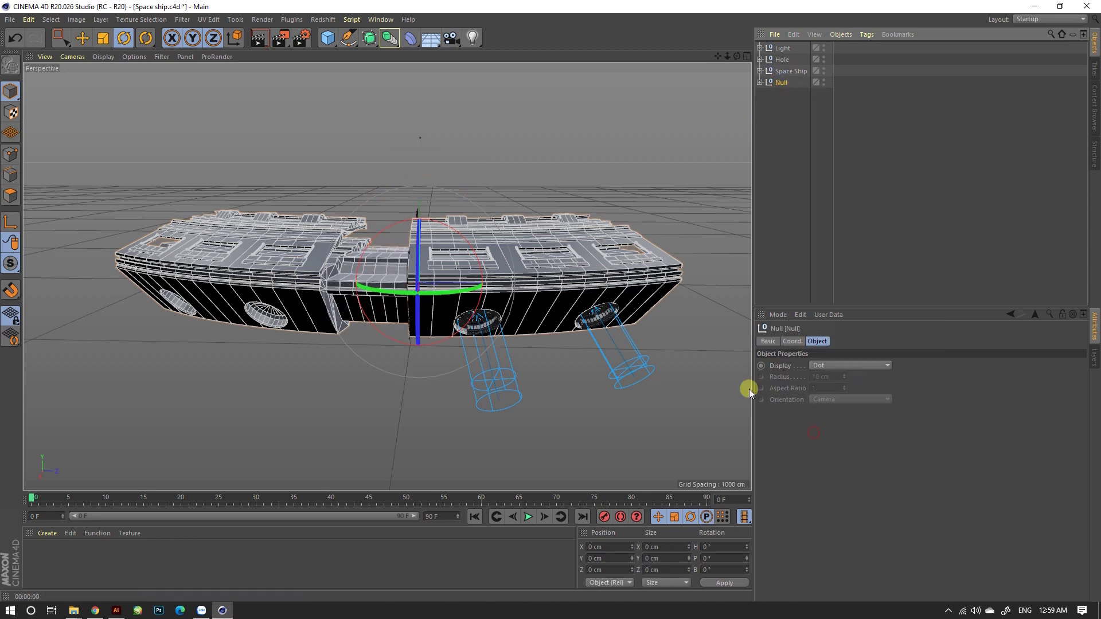
{"action": "left_click", "coordinate": [260, 38]}
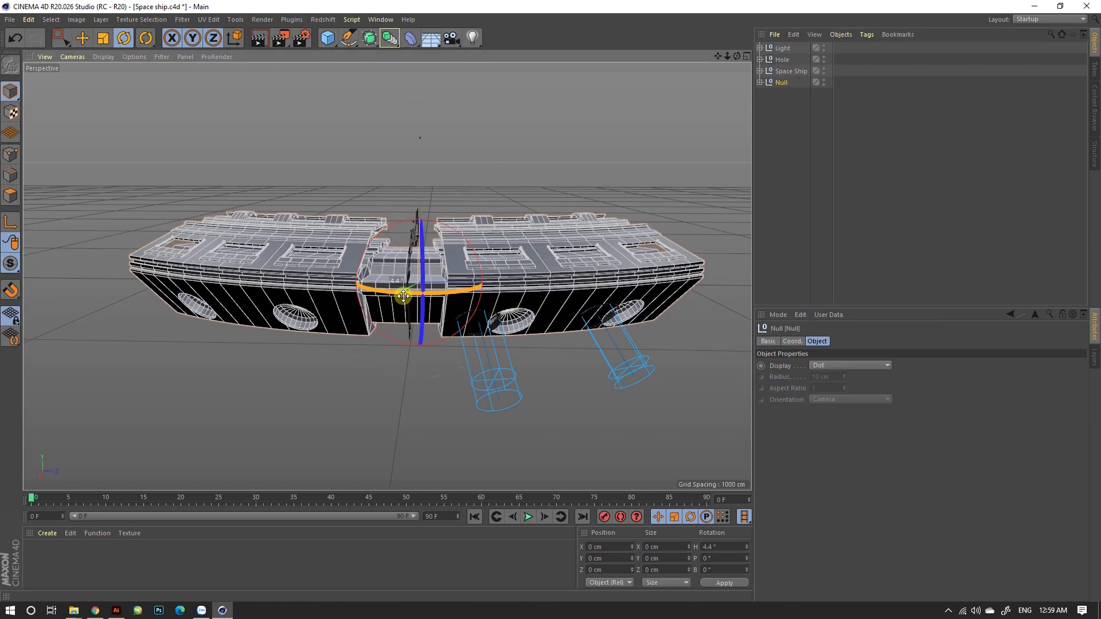
Expand the new Null and Hole groups to check their children, then collapse the Null.
{"action": "left_click", "coordinate": [770, 85]}
{"action": "left_click", "coordinate": [759, 82]}
{"action": "left_click", "coordinate": [767, 106]}
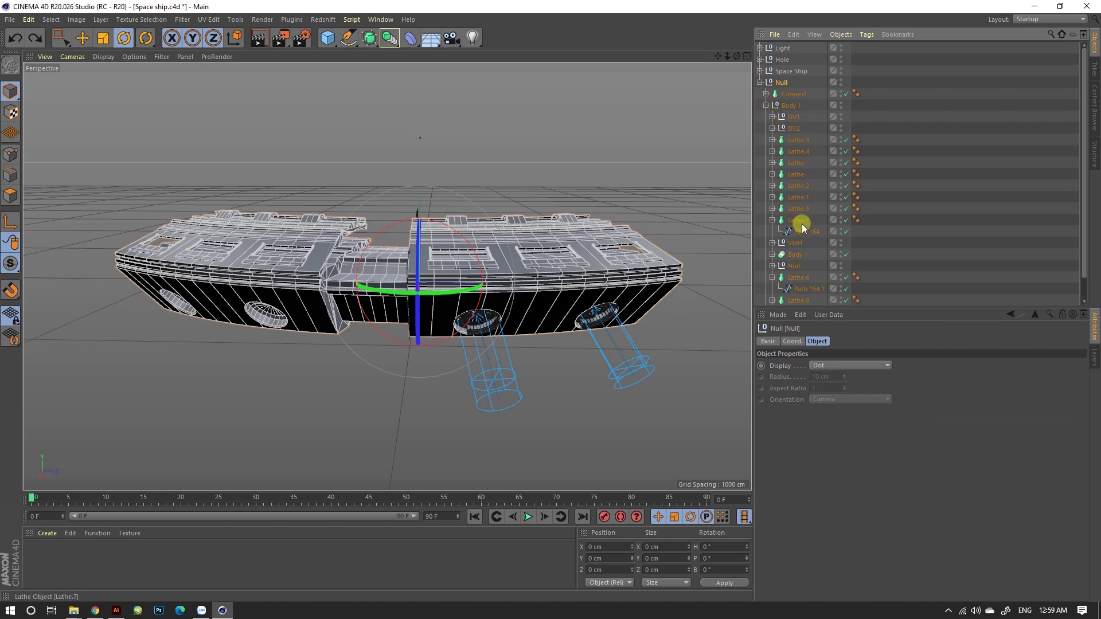
{"action": "scroll", "coordinate": [802, 228], "scroll_direction": "down", "scroll_amount": 2}
{"action": "left_click", "coordinate": [645, 359]}
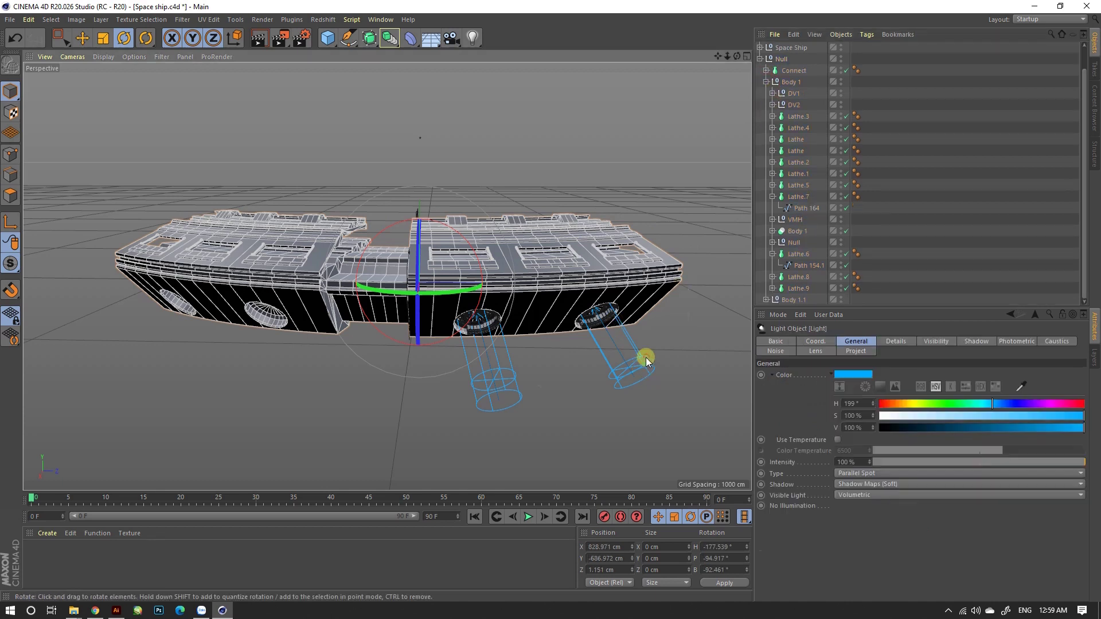
{"action": "left_click", "coordinate": [797, 198]}
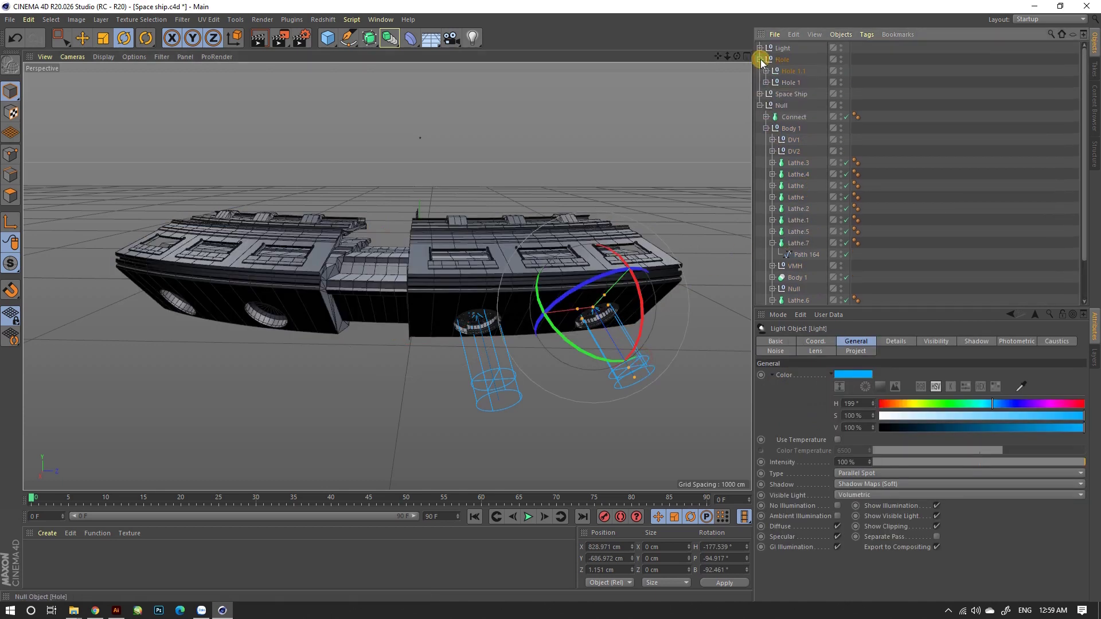
{"action": "scroll", "coordinate": [577, 245], "scroll_direction": "up", "scroll_amount": 2}
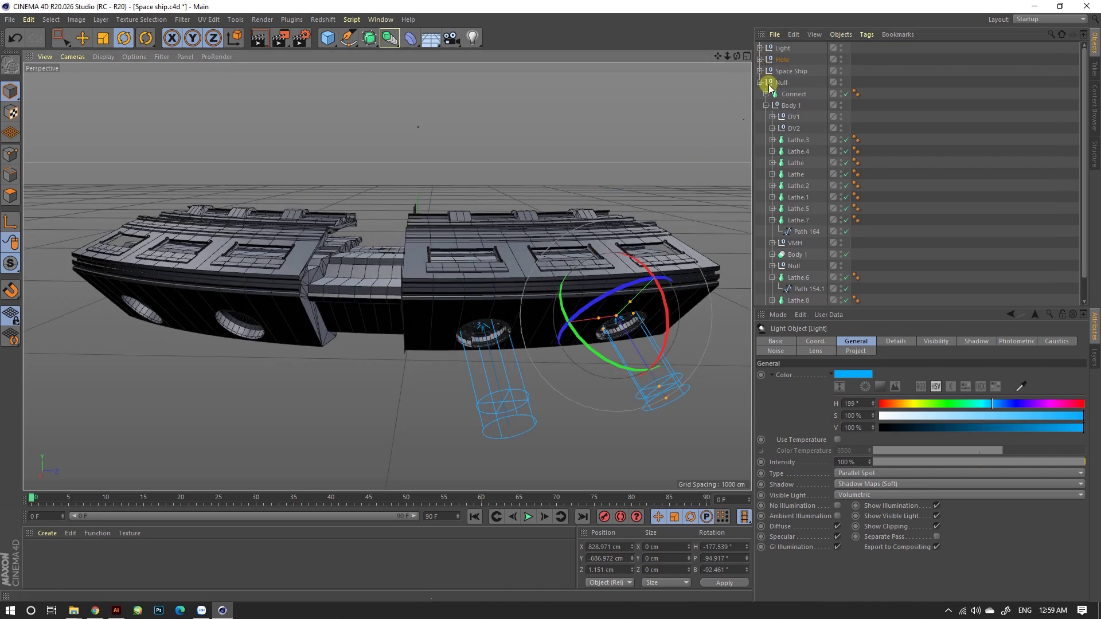
{"action": "left_click", "coordinate": [760, 83]}
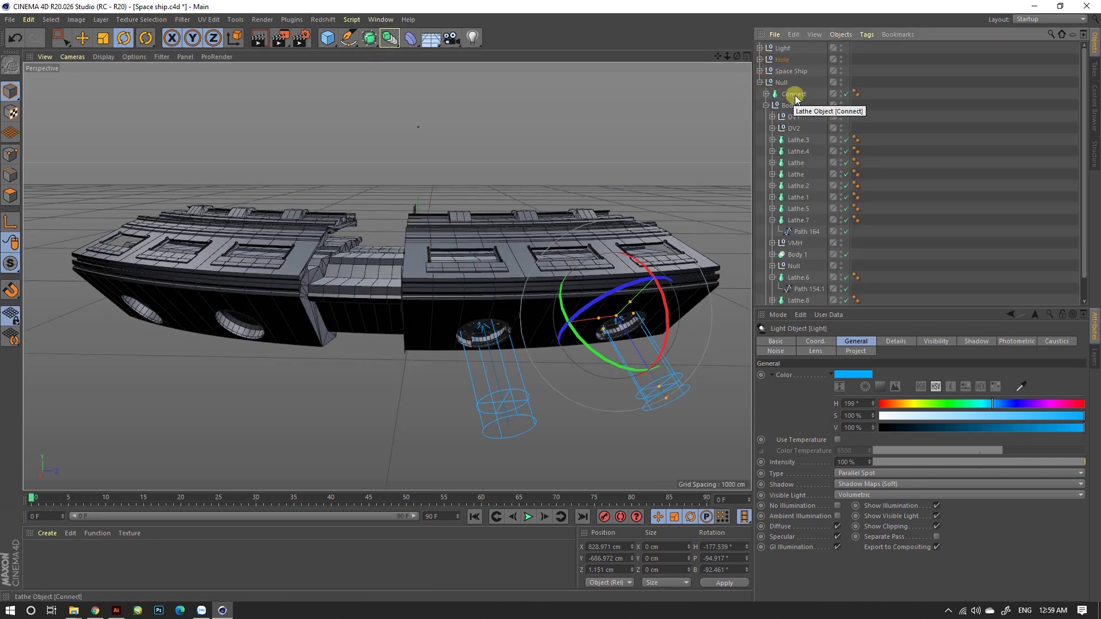
{"action": "left_click", "coordinate": [783, 83]}
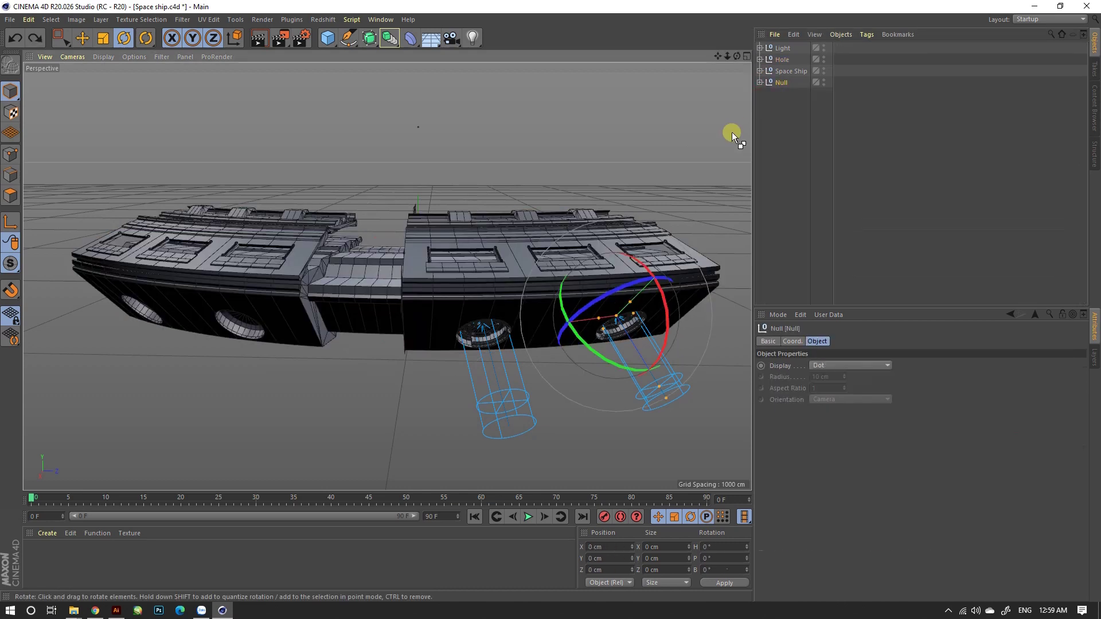
Move Body 1 to the top level and nest the Hole thrusters inside it.
{"action": "left_click", "coordinate": [789, 92]}
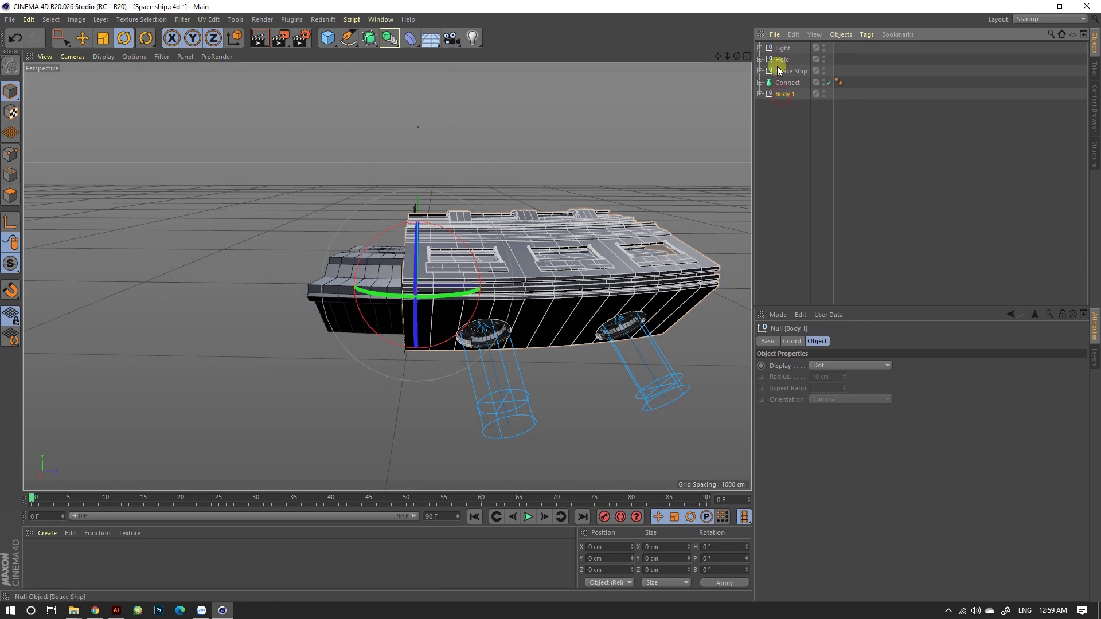
{"action": "left_click_drag", "start_coordinate": [794, 83], "coordinate": [779, 93]}
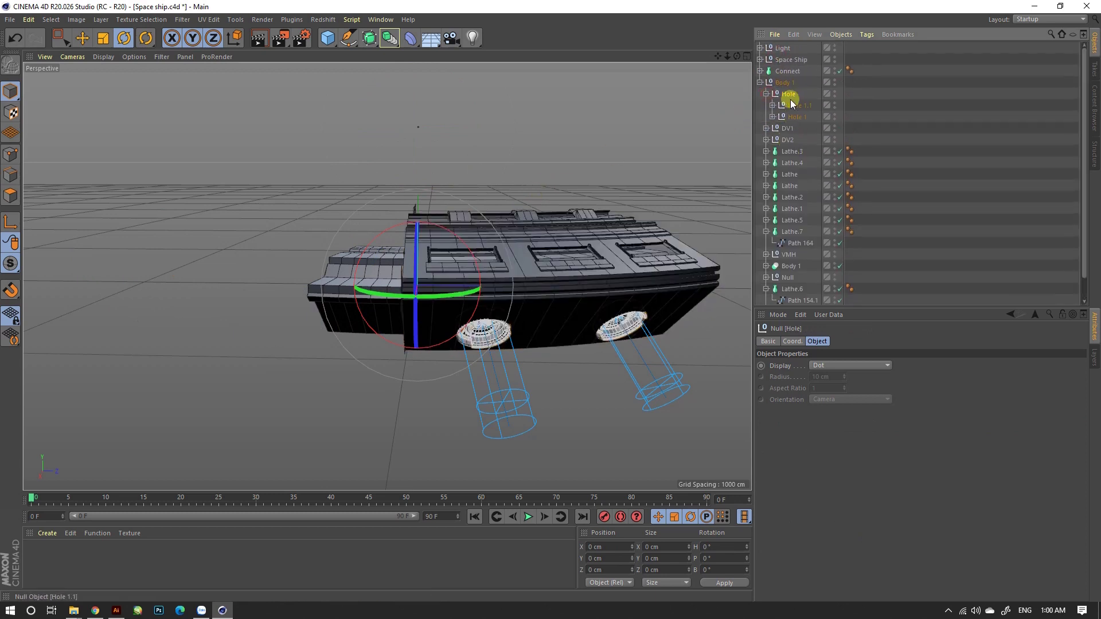
{"action": "left_click", "coordinate": [766, 93]}
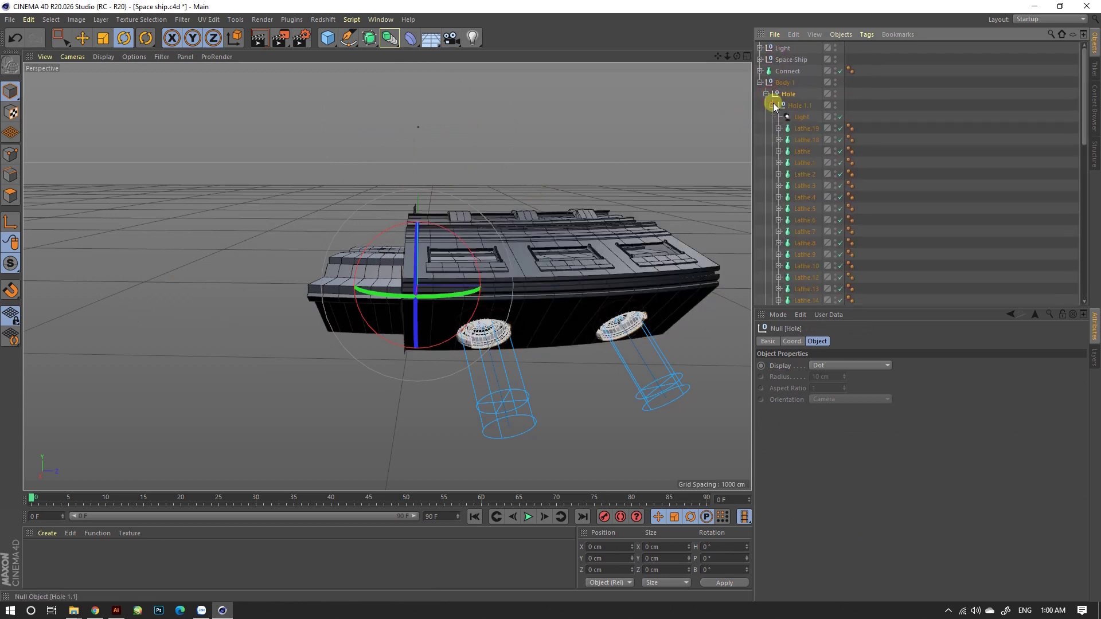
{"action": "left_click", "coordinate": [834, 91]}
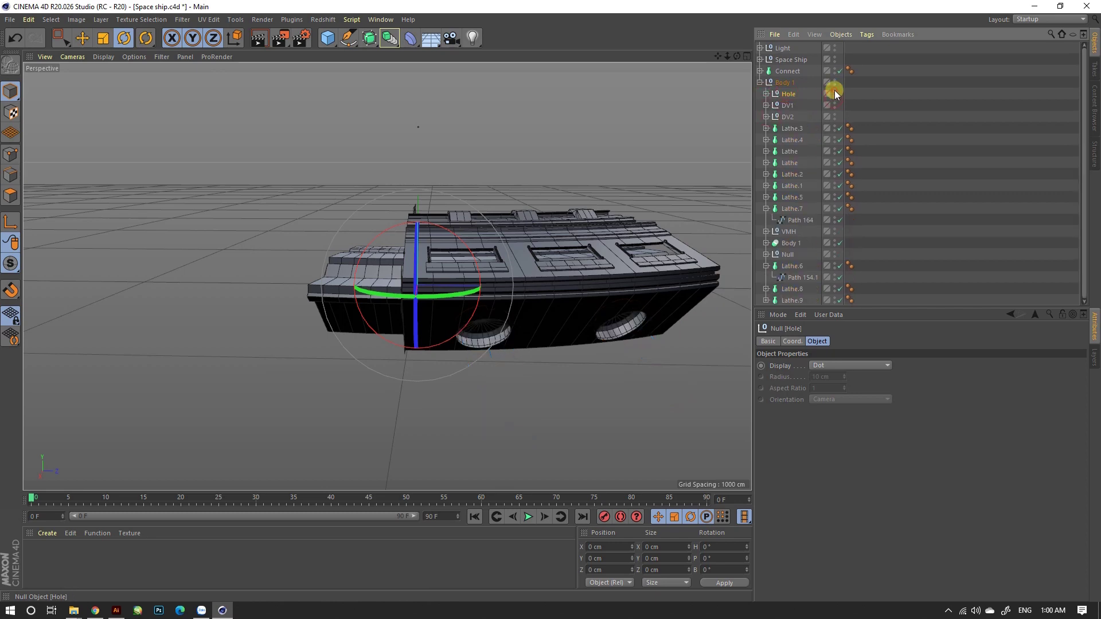
Rotate-copy Body 1 into Body 1.1 and enter a -45° heading for it.
{"action": "left_click", "coordinate": [775, 85]}
{"action": "mouse_move", "coordinate": [449, 269]}
{"action": "left_mouse_down", "text": "alt"}
{"action": "mouse_move", "coordinate": [422, 227]}
{"action": "mouse_move", "coordinate": [336, 230]}
{"action": "mouse_move", "coordinate": [420, 302]}
{"action": "left_mouse_up", "text": "alt"}
{"action": "left_click", "coordinate": [723, 546]}
{"action": "type", "text": "-45"}
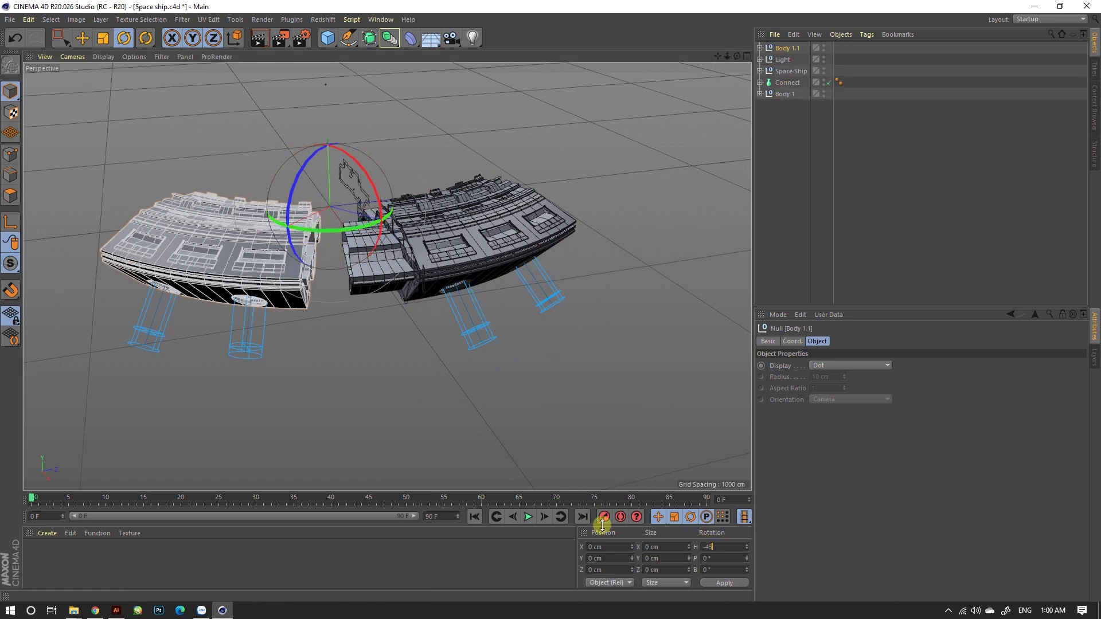
Confirm the -45° heading, then group Connect and both hulls under a Null named Area 1.
{"action": "key", "text": "Return"}
{"action": "left_click_drag", "start_coordinate": [791, 89], "coordinate": [780, 87]}
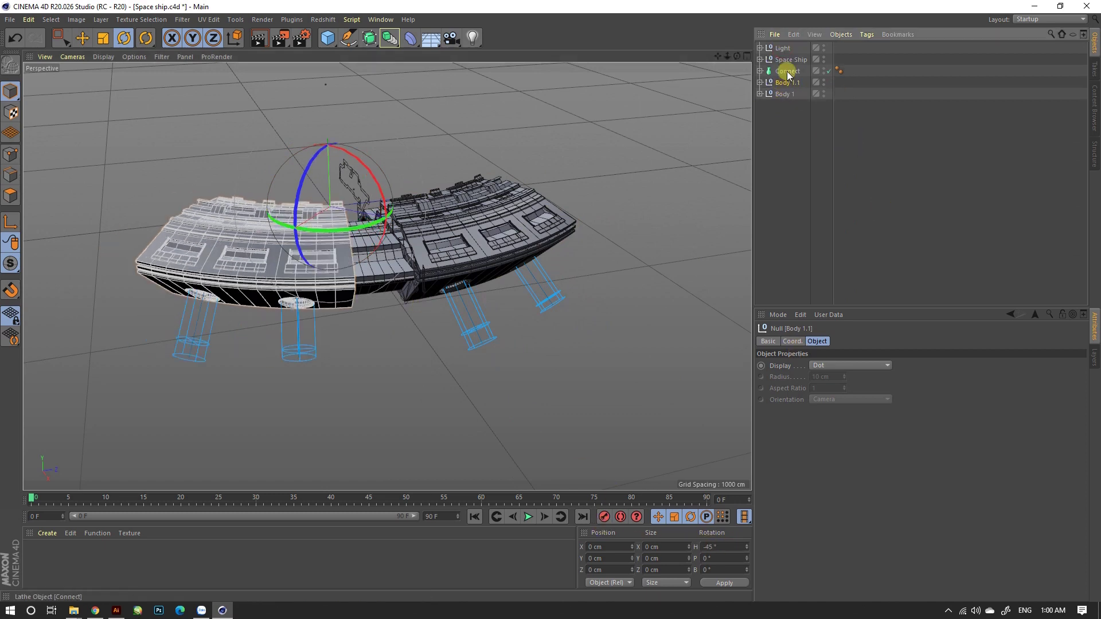
{"action": "left_click", "coordinate": [791, 93], "text": "shift"}
{"action": "right_click", "coordinate": [796, 95]}
{"action": "left_click", "coordinate": [797, 153]}
{"action": "double_click", "coordinate": [782, 70]}
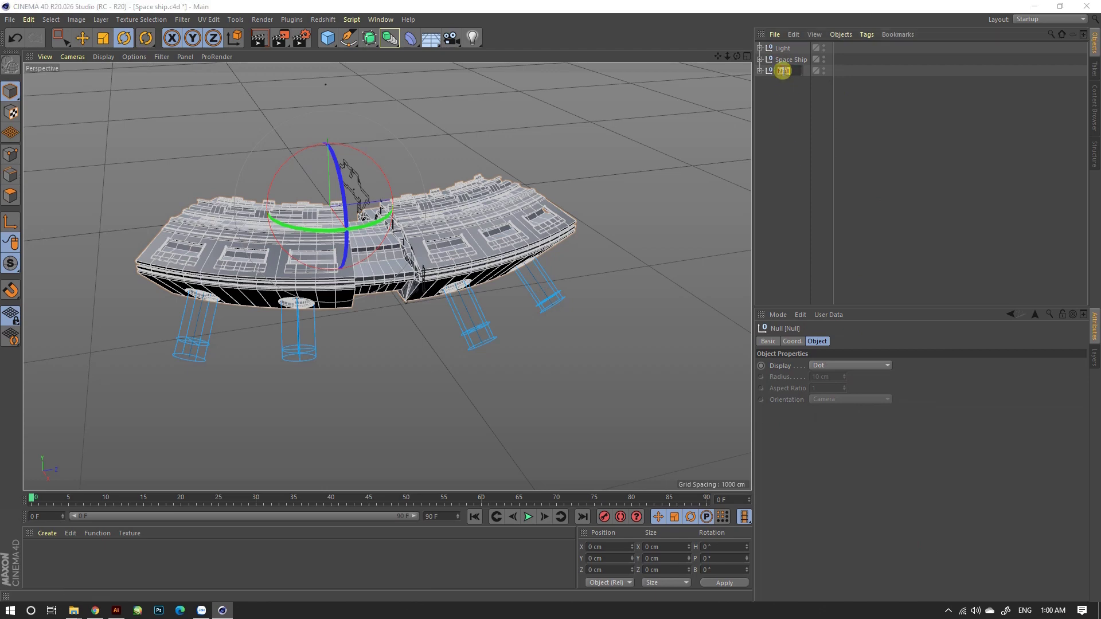
{"action": "type", "text": "Area 1"}
{"action": "key", "text": "Return"}
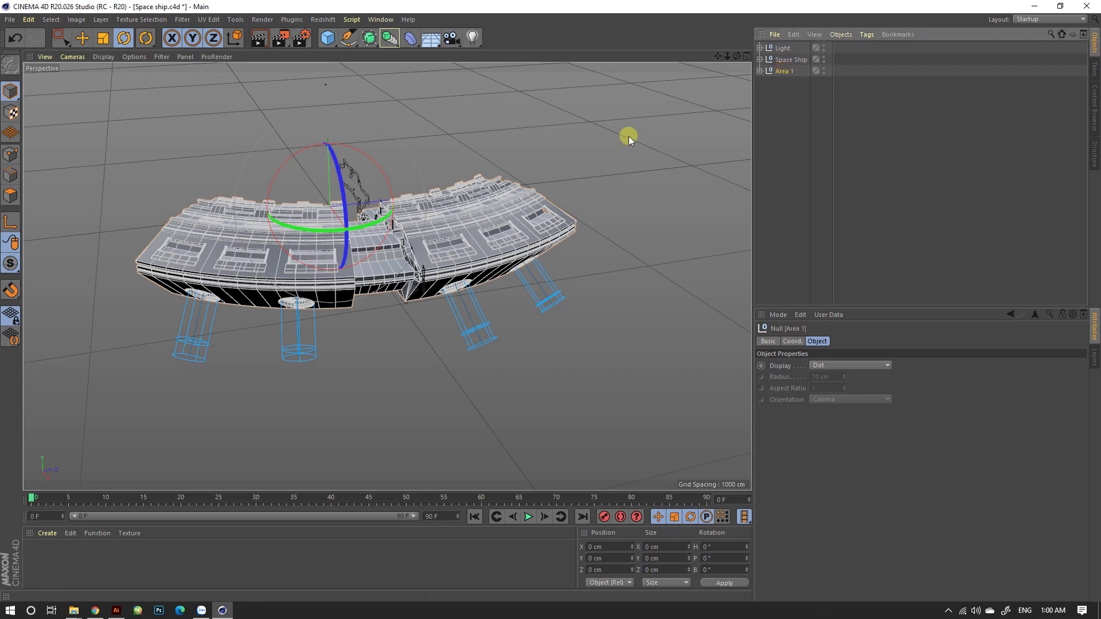
Rotate-copy Area 1 twice, setting the copies to -120° and -240° headings.
{"action": "left_click_drag", "start_coordinate": [341, 224], "coordinate": [265, 207], "text": "ctrl"}
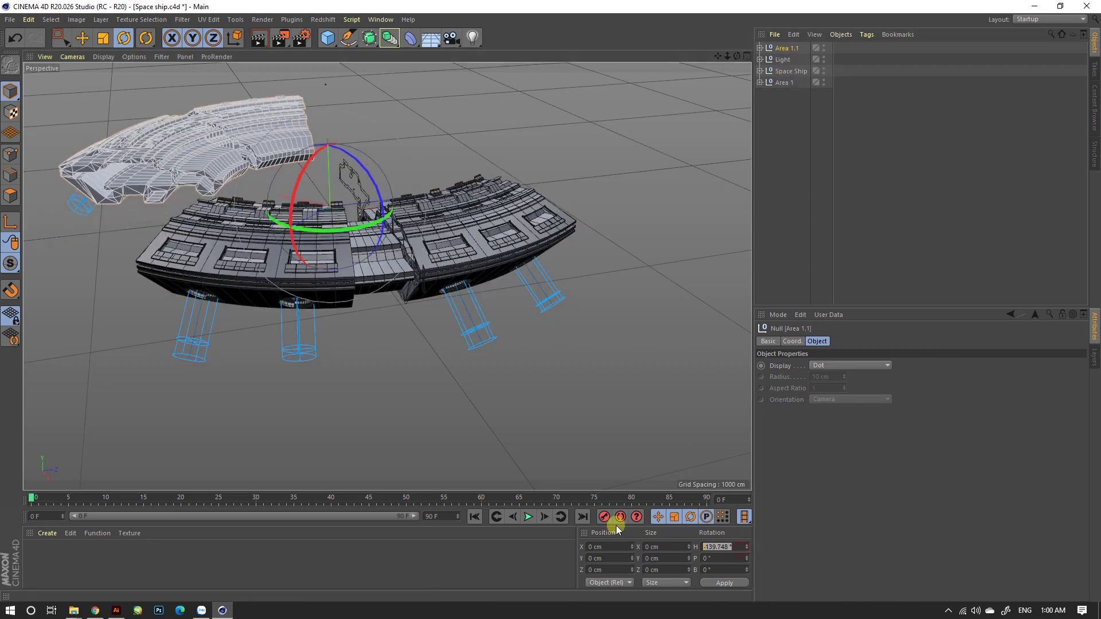
{"action": "type", "text": "0"}
{"action": "key", "text": "Return"}
{"action": "left_click_drag", "start_coordinate": [390, 220], "coordinate": [265, 222], "text": "ctrl"}
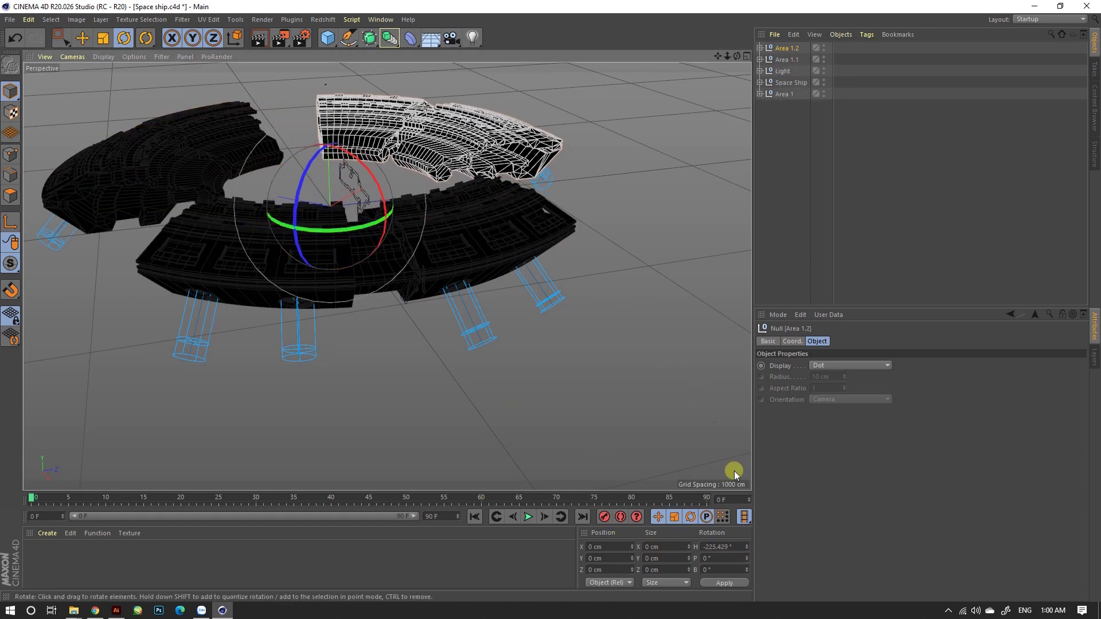
{"action": "left_click", "coordinate": [723, 547]}
{"action": "type", "text": "40"}
{"action": "key", "text": "Return"}
Orbit to a raised three-quarter view and render a preview of the three-segment ring.
{"action": "left_click_drag", "start_coordinate": [596, 355], "coordinate": [621, 261], "text": "alt"}
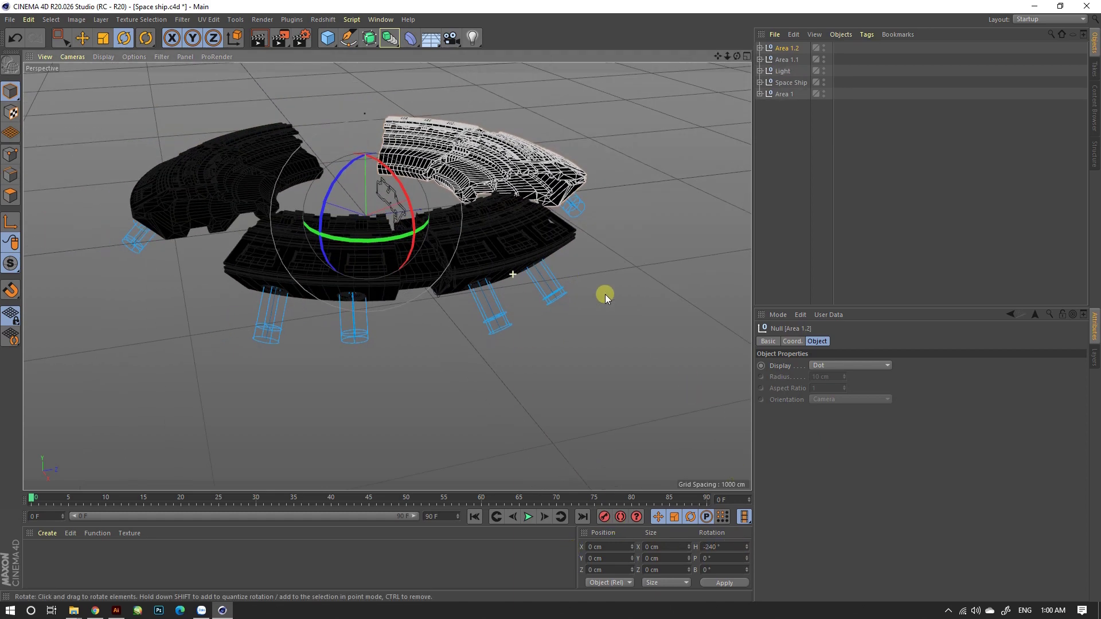
{"action": "left_click", "coordinate": [620, 261]}
{"action": "right_click", "coordinate": [401, 265]}
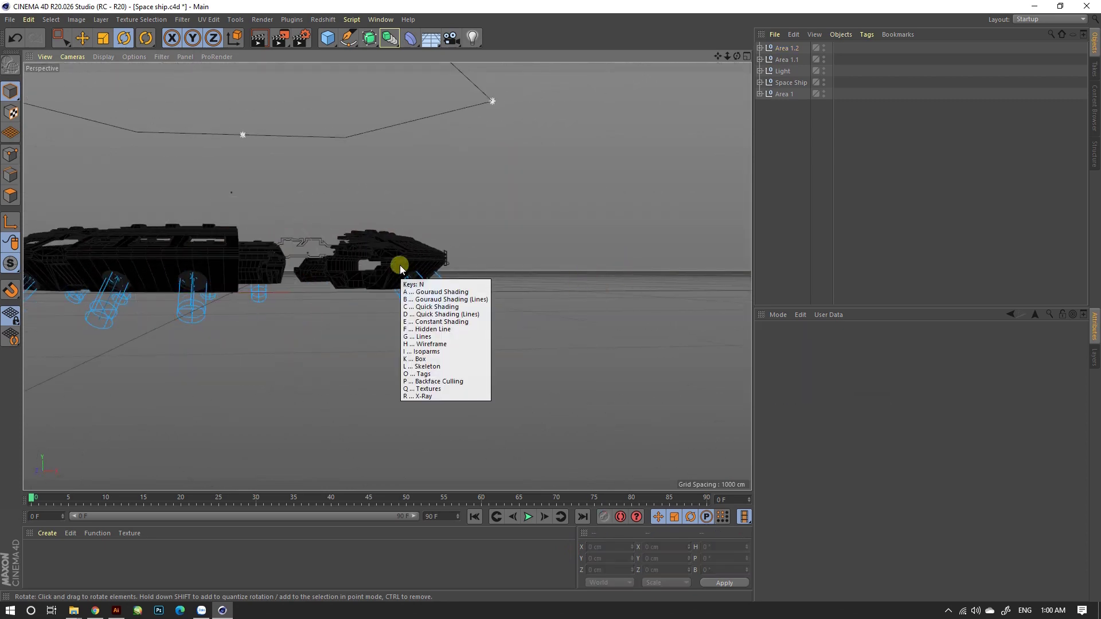
{"action": "key", "text": "Escape"}
{"action": "mouse_move", "coordinate": [400, 265]}
{"action": "left_mouse_down", "text": "alt"}
{"action": "mouse_move", "coordinate": [636, 304]}
{"action": "mouse_move", "coordinate": [422, 332]}
{"action": "mouse_move", "coordinate": [466, 386]}
{"action": "mouse_move", "coordinate": [448, 384]}
{"action": "left_mouse_up", "text": "alt"}
{"action": "left_click", "coordinate": [259, 38]}
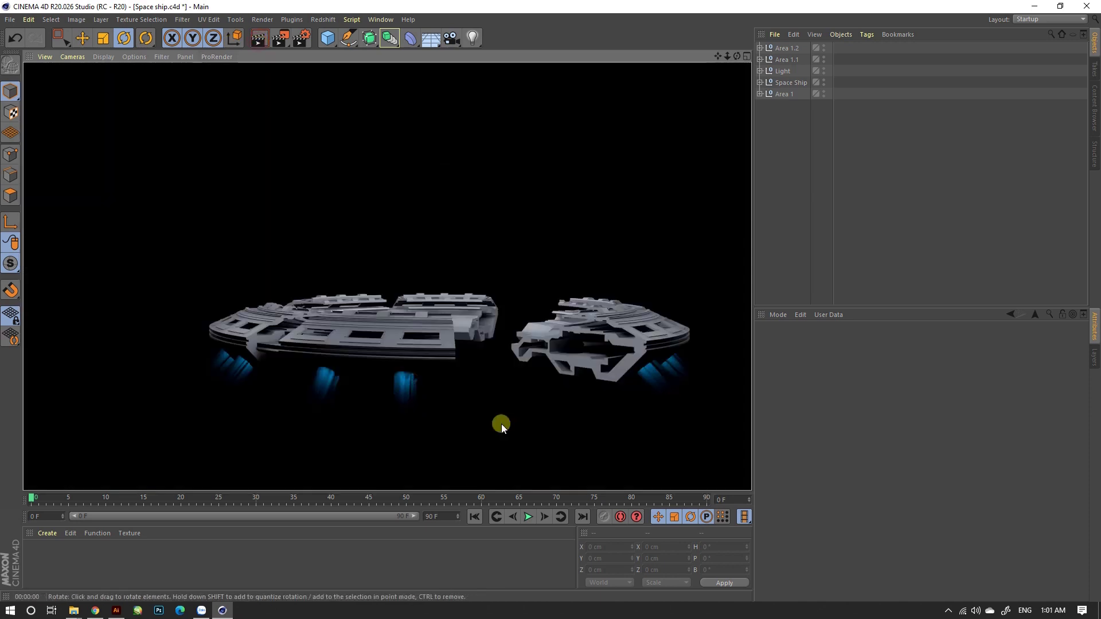
{"action": "mouse_move", "coordinate": [366, 219]}
{"action": "left_mouse_down", "text": "alt"}
{"action": "mouse_move", "coordinate": [617, 354]}
{"action": "mouse_move", "coordinate": [641, 343]}
{"action": "left_mouse_up", "text": "alt"}
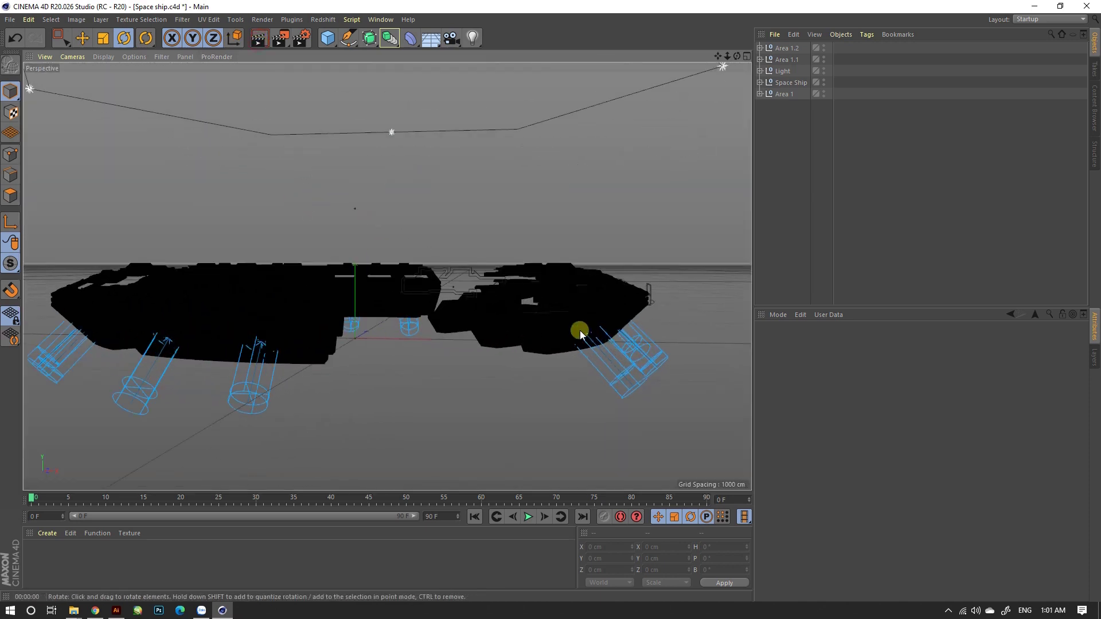
Save the scene and render the ring again from a low angle under the ship.
{"action": "key", "text": "ctrl+s"}
{"action": "left_click", "coordinate": [259, 38]}
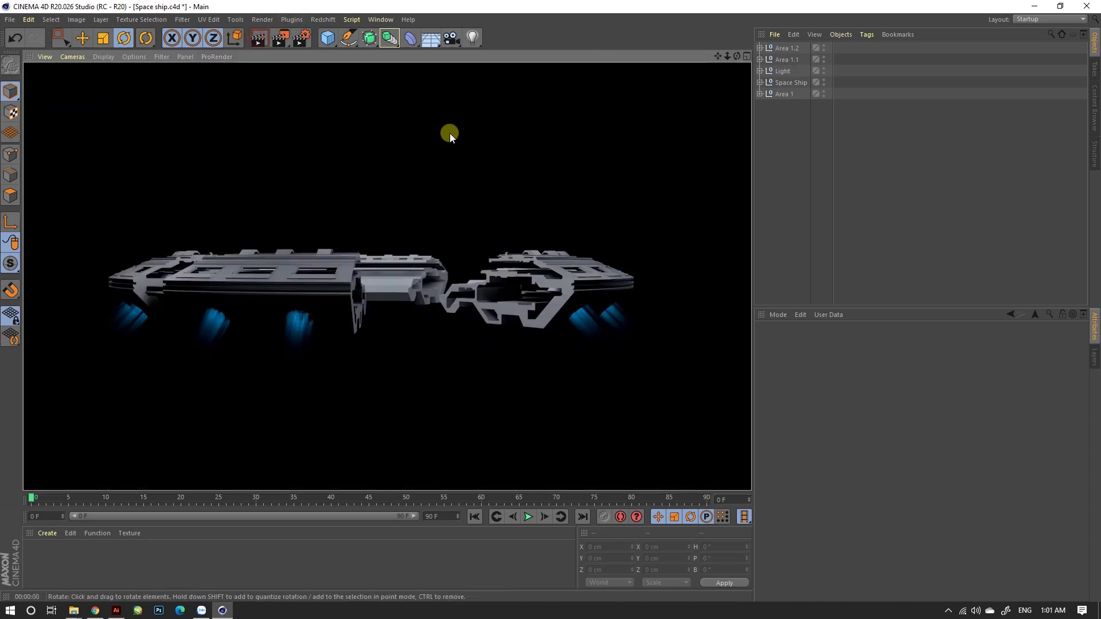
{"action": "mouse_move", "coordinate": [450, 133]}
{"action": "left_mouse_down", "text": "alt"}
{"action": "mouse_move", "coordinate": [617, 332]}
{"action": "mouse_move", "coordinate": [569, 234]}
{"action": "mouse_move", "coordinate": [524, 270]}
{"action": "mouse_move", "coordinate": [287, 166]}
{"action": "left_mouse_up", "text": "alt"}
{"action": "key", "text": "ctrl+r"}
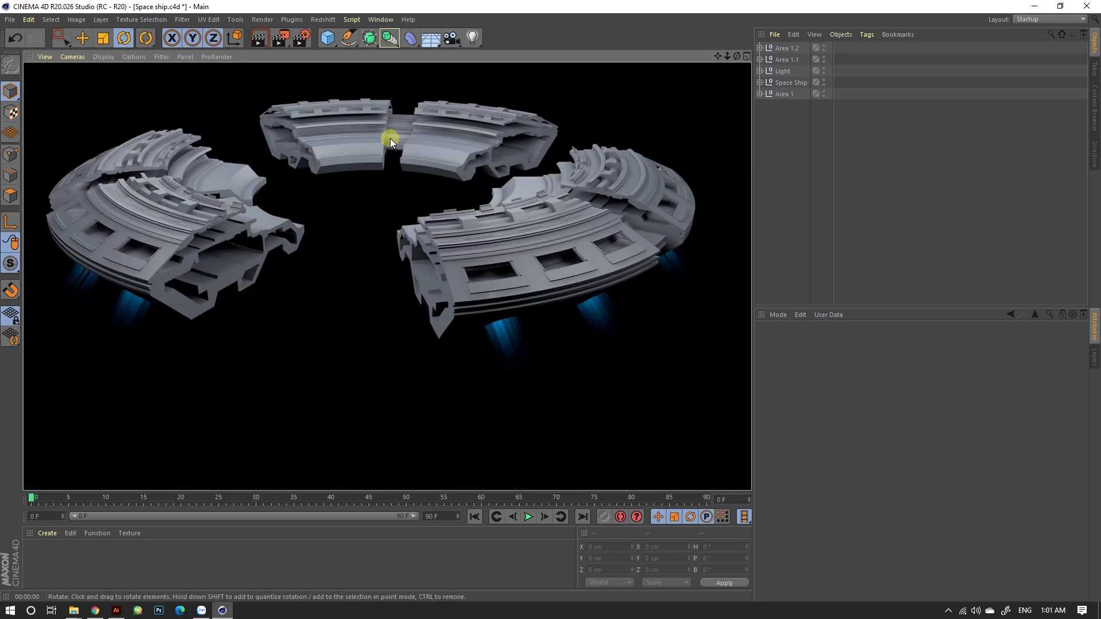
{"action": "mouse_move", "coordinate": [678, 265]}
{"action": "left_mouse_down", "text": "alt"}
{"action": "mouse_move", "coordinate": [688, 211]}
{"action": "mouse_move", "coordinate": [660, 184]}
{"action": "mouse_move", "coordinate": [557, 219]}
{"action": "left_mouse_up", "text": "alt"}
Delete the rotated copies Area 1.2 and Area 1.1.
{"action": "left_click", "coordinate": [786, 48]}
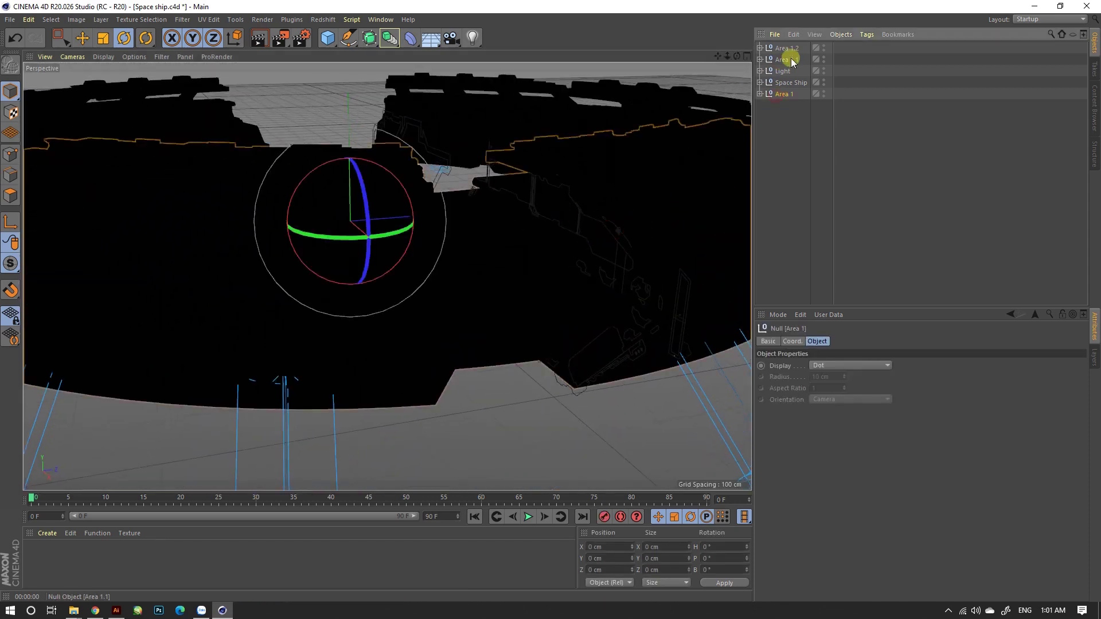
{"action": "key", "text": "Delete"}
{"action": "left_click", "coordinate": [786, 48]}
{"action": "left_click_drag", "start_coordinate": [631, 163], "coordinate": [531, 199], "text": "alt"}
{"action": "key", "text": "Delete"}
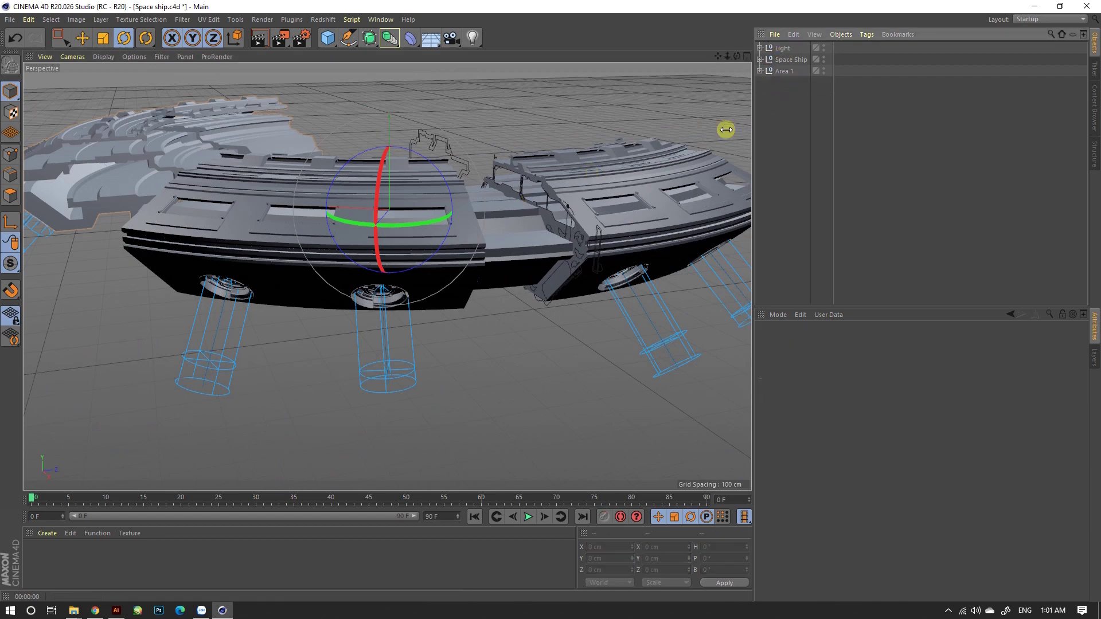
Render a side view of the remaining Area 1 segment, then return to the editor view.
{"action": "mouse_move", "coordinate": [727, 128]}
{"action": "left_mouse_down", "text": "alt"}
{"action": "mouse_move", "coordinate": [437, 262]}
{"action": "mouse_move", "coordinate": [536, 258]}
{"action": "mouse_move", "coordinate": [520, 126]}
{"action": "mouse_move", "coordinate": [451, 204]}
{"action": "mouse_move", "coordinate": [429, 208]}
{"action": "mouse_move", "coordinate": [380, 312]}
{"action": "left_mouse_up", "text": "alt"}
{"action": "key", "text": "ctrl+r"}
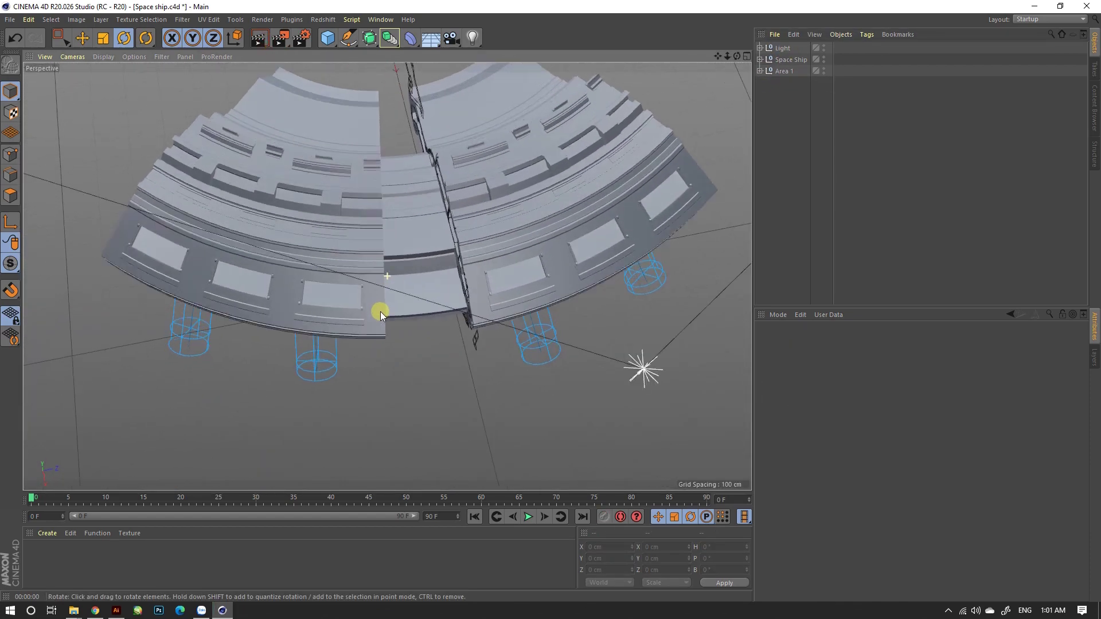
{"action": "left_click", "coordinate": [260, 38]}
{"action": "mouse_move", "coordinate": [468, 177]}
{"action": "left_mouse_down", "text": "alt"}
{"action": "mouse_move", "coordinate": [583, 153]}
{"action": "mouse_move", "coordinate": [601, 111]}
{"action": "mouse_move", "coordinate": [508, 263]}
{"action": "mouse_move", "coordinate": [425, 355]}
{"action": "left_mouse_up", "text": "alt"}
{"action": "scroll", "coordinate": [308, 359], "scroll_direction": "up", "scroll_amount": 3}
{"action": "scroll", "coordinate": [452, 459], "scroll_direction": "up", "scroll_amount": 5}
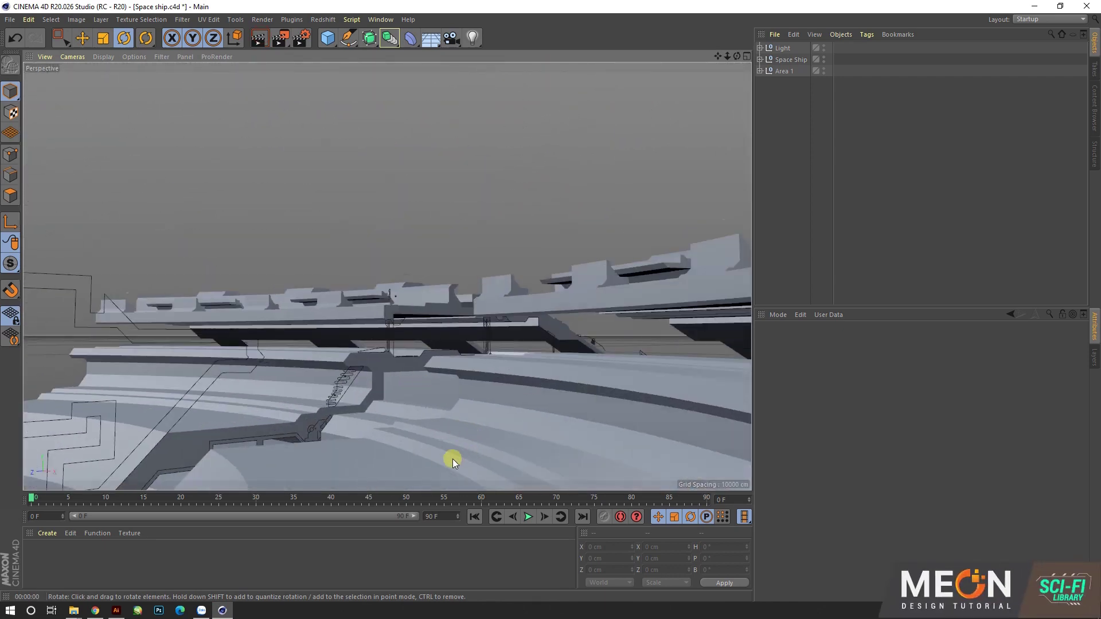
{"action": "scroll", "coordinate": [453, 458], "scroll_direction": "up", "scroll_amount": 3}
Orbit around the single segment and render it from two more angles.
{"action": "mouse_move", "coordinate": [321, 115]}
{"action": "left_mouse_down", "text": "alt"}
{"action": "mouse_move", "coordinate": [452, 319]}
{"action": "mouse_move", "coordinate": [377, 280]}
{"action": "mouse_move", "coordinate": [421, 352]}
{"action": "mouse_move", "coordinate": [574, 362]}
{"action": "mouse_move", "coordinate": [381, 297]}
{"action": "mouse_move", "coordinate": [495, 205]}
{"action": "left_mouse_up", "text": "alt"}
{"action": "scroll", "coordinate": [421, 288], "scroll_direction": "down", "scroll_amount": 5}
{"action": "left_click_drag", "start_coordinate": [421, 287], "coordinate": [352, 154], "text": "alt"}
{"action": "key", "text": "ctrl+r"}
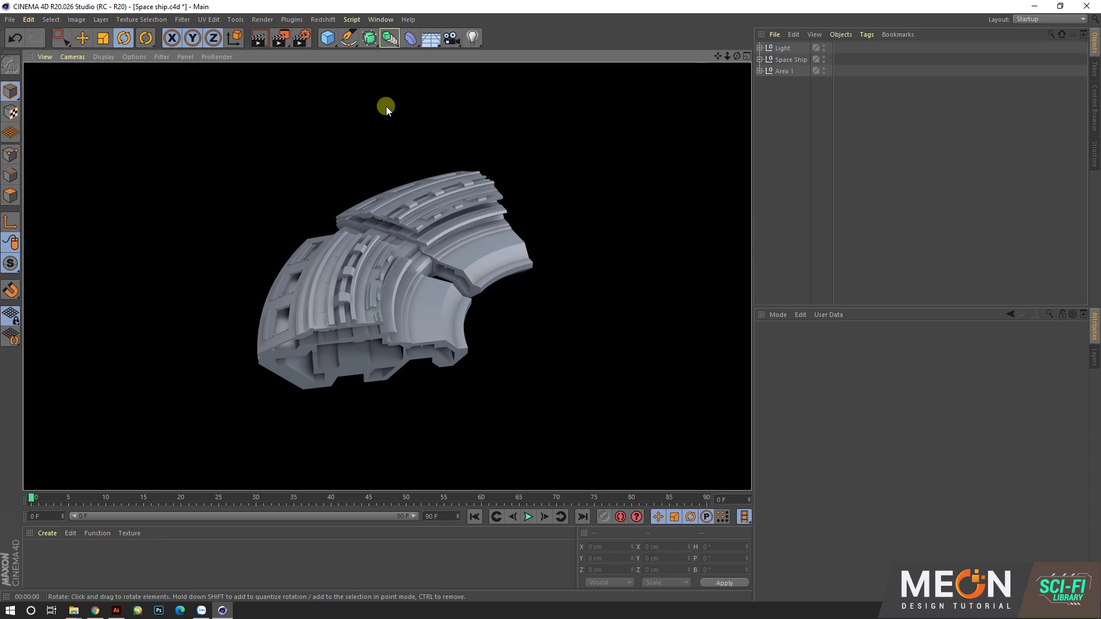
{"action": "mouse_move", "coordinate": [387, 106]}
{"action": "left_mouse_down", "text": "alt"}
{"action": "mouse_move", "coordinate": [253, 304]}
{"action": "mouse_move", "coordinate": [623, 209]}
{"action": "mouse_move", "coordinate": [344, 256]}
{"action": "mouse_move", "coordinate": [492, 243]}
{"action": "mouse_move", "coordinate": [162, 118]}
{"action": "left_mouse_up", "text": "alt"}
{"action": "left_click", "coordinate": [264, 41]}
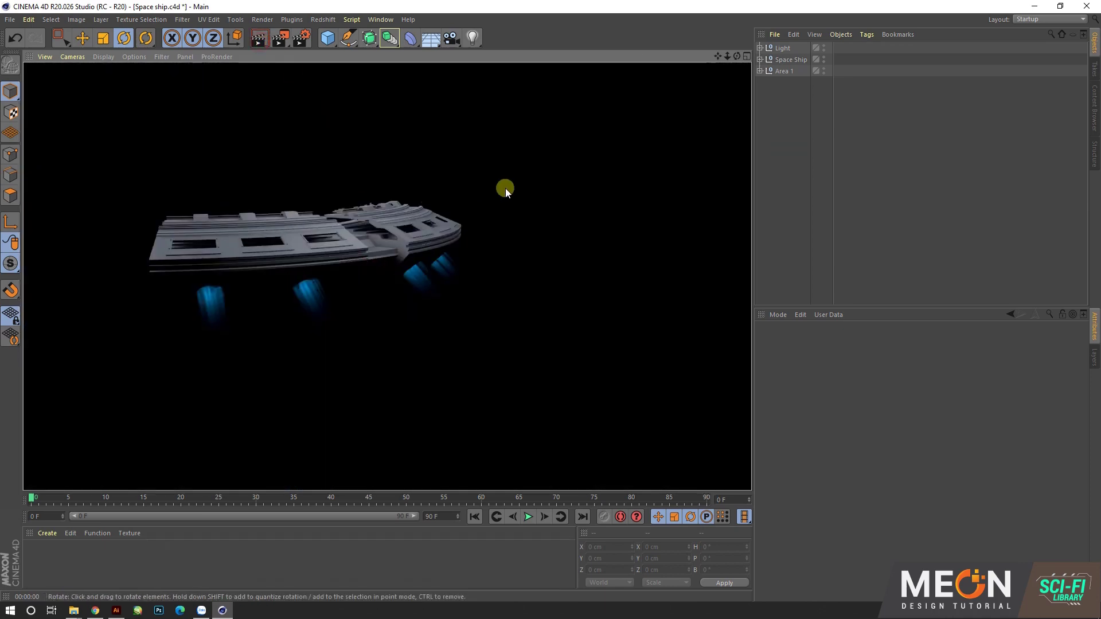
{"action": "mouse_move", "coordinate": [505, 188]}
{"action": "left_mouse_down", "text": "alt"}
{"action": "mouse_move", "coordinate": [329, 338]}
{"action": "mouse_move", "coordinate": [290, 314]}
{"action": "mouse_move", "coordinate": [298, 321]}
{"action": "left_mouse_up", "text": "alt"}
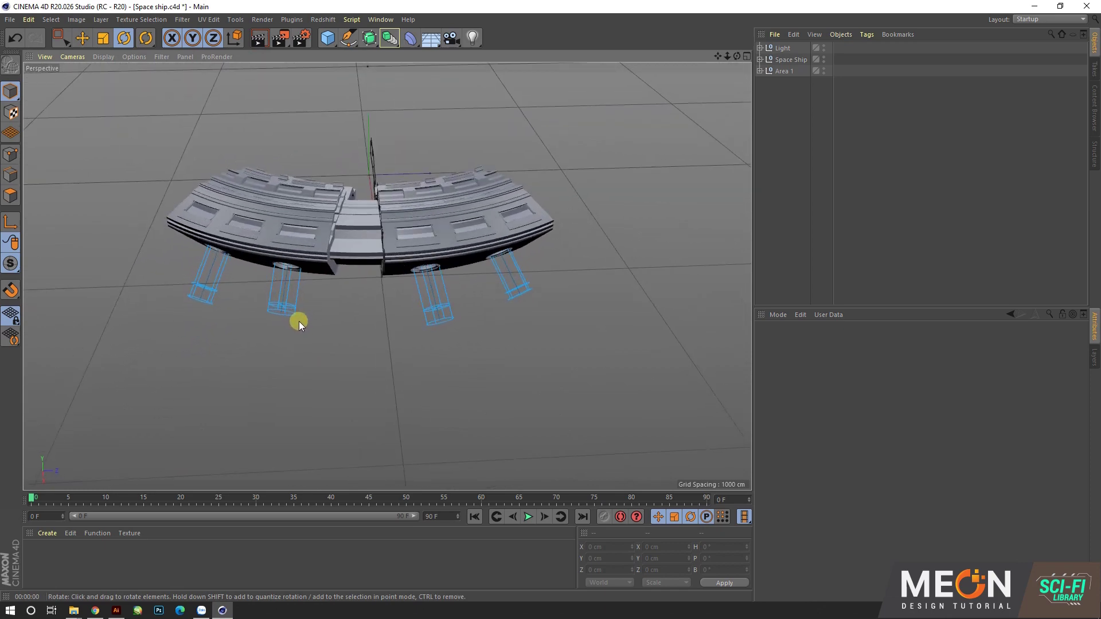
Turn Area 1 to a 5° heading around the centre.
{"action": "left_click_drag", "start_coordinate": [333, 198], "coordinate": [378, 203]}
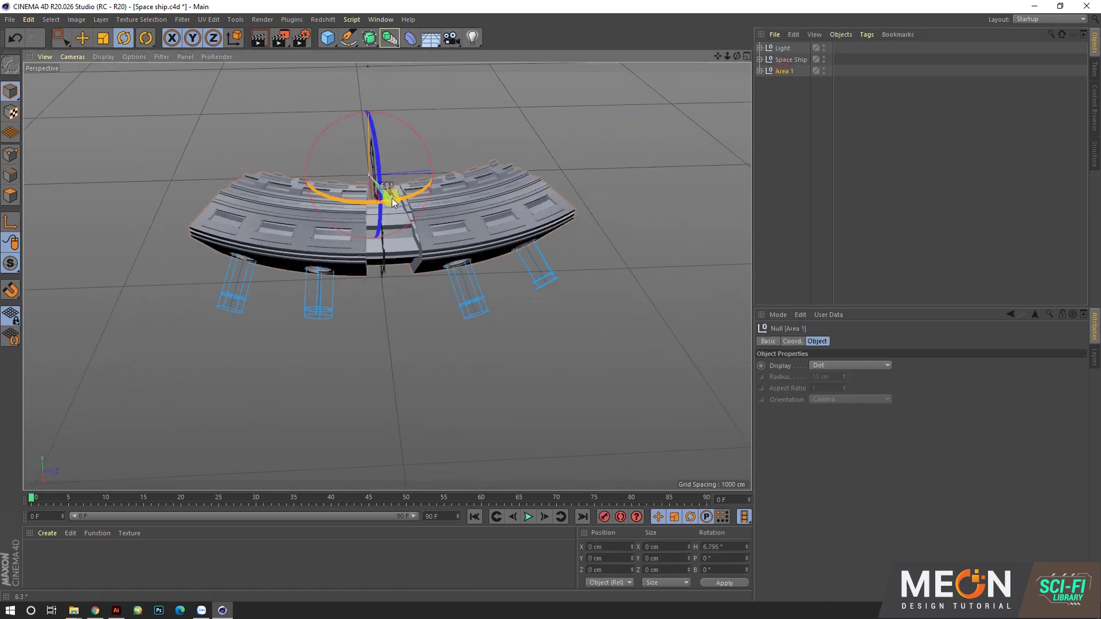
{"action": "left_click", "coordinate": [619, 519]}
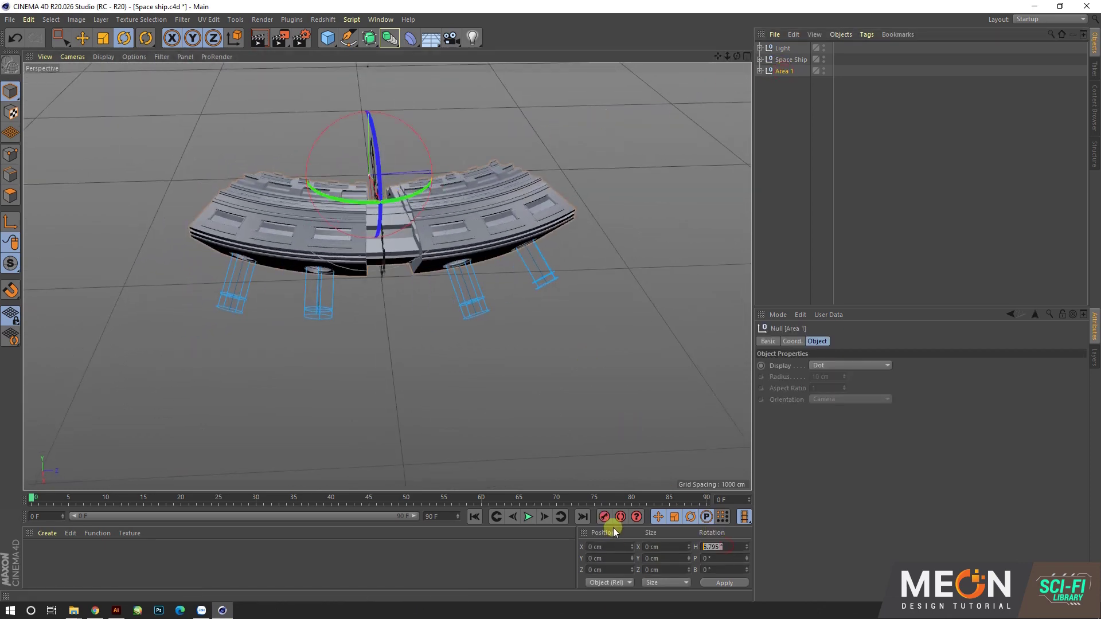
{"action": "left_click", "coordinate": [459, 400]}
{"action": "scroll", "coordinate": [423, 254], "scroll_direction": "up", "scroll_amount": 3}
{"action": "scroll", "coordinate": [392, 310], "scroll_direction": "up", "scroll_amount": 3}
{"action": "mouse_move", "coordinate": [392, 309]}
{"action": "left_mouse_down", "text": "alt"}
{"action": "mouse_move", "coordinate": [422, 224]}
{"action": "mouse_move", "coordinate": [356, 253]}
{"action": "left_mouse_up", "text": "alt"}
Delete Body 1.1 from Area 1, leaving only Connect and Body 1.
{"action": "left_click", "coordinate": [760, 70]}
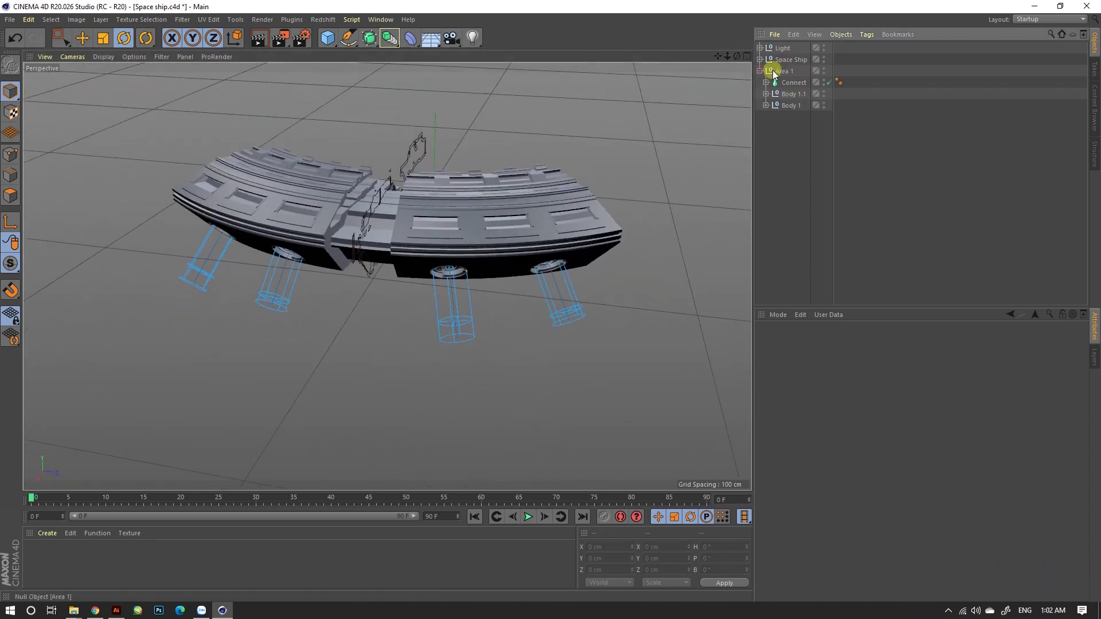
{"action": "left_click", "coordinate": [791, 94]}
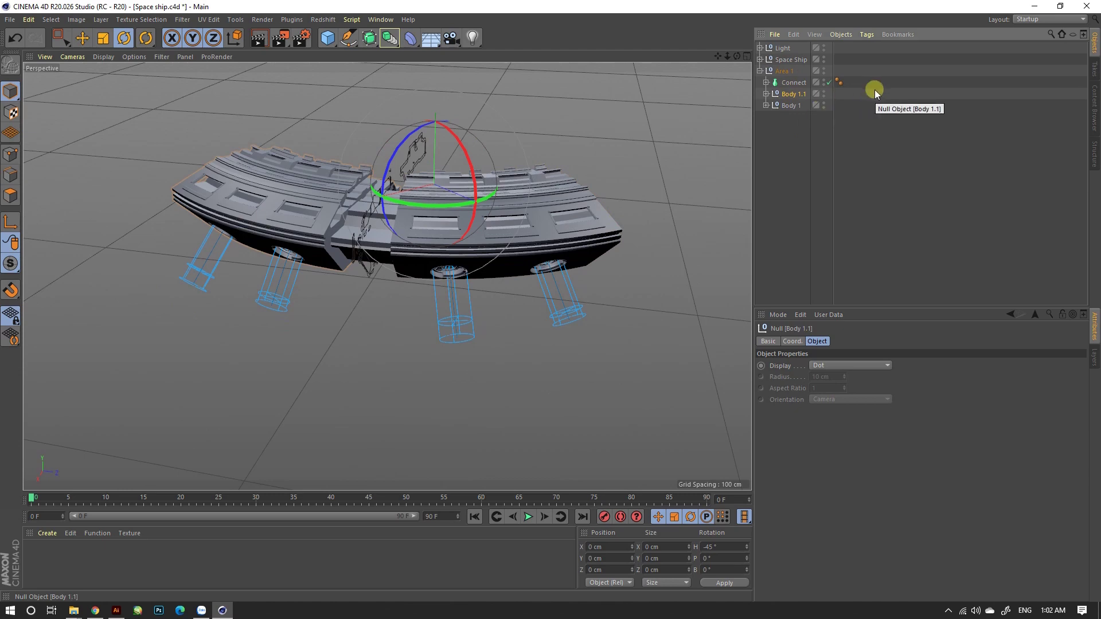
{"action": "key", "text": "Delete"}
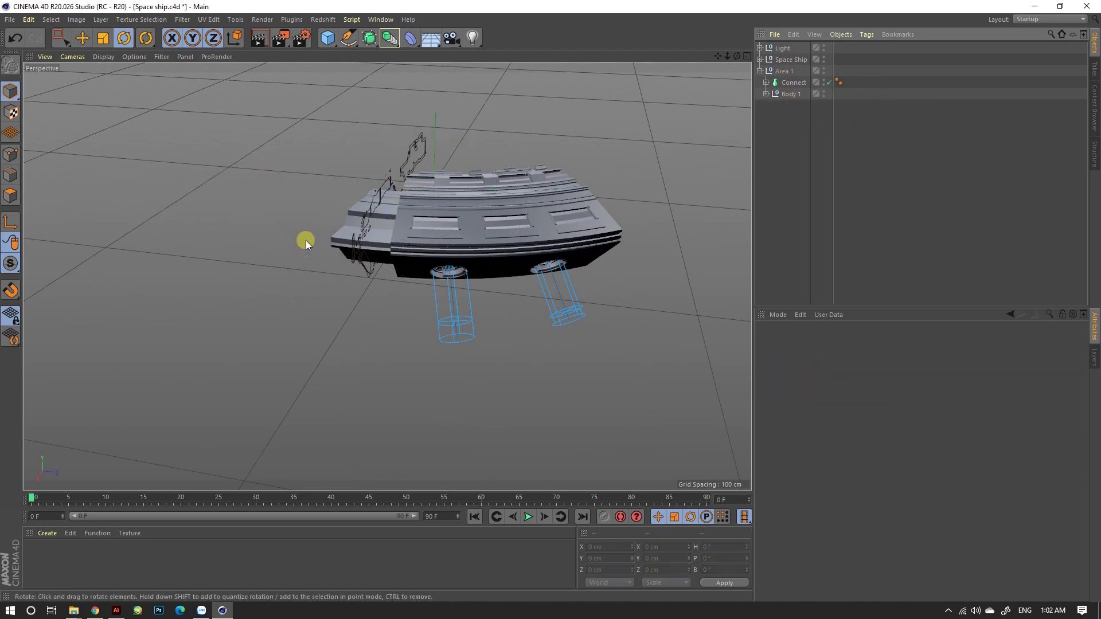
{"action": "scroll", "coordinate": [301, 202], "scroll_direction": "up", "scroll_amount": 4}
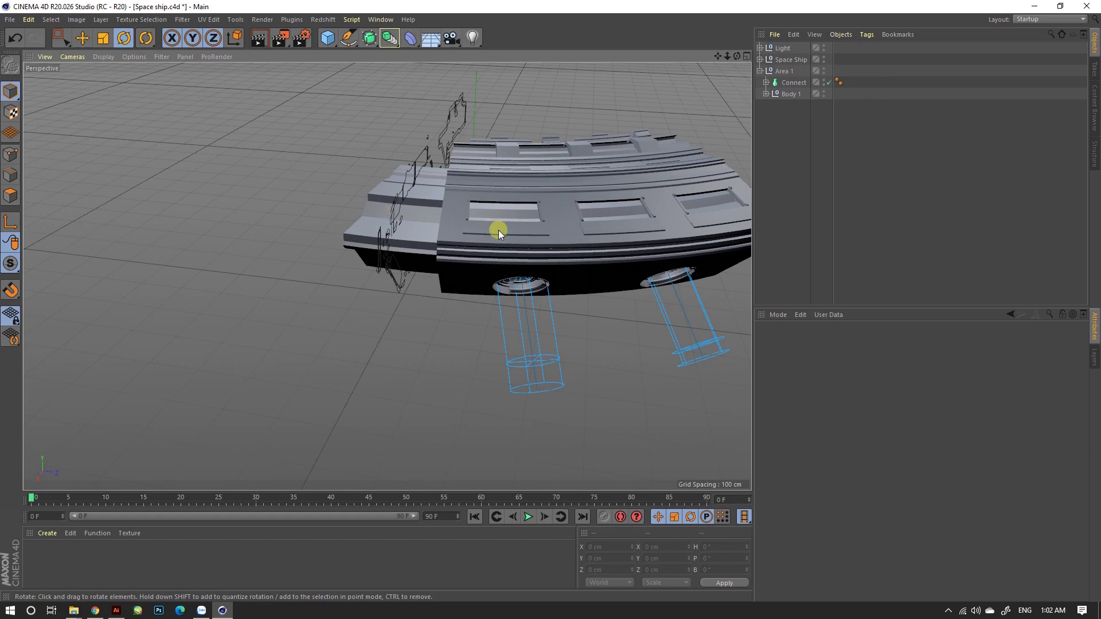
Maximise the Top view and zoom in on the hull.
{"action": "mouse_move", "coordinate": [417, 247]}
{"action": "left_mouse_down", "text": "alt"}
{"action": "mouse_move", "coordinate": [596, 206]}
{"action": "mouse_move", "coordinate": [436, 214]}
{"action": "mouse_move", "coordinate": [458, 280]}
{"action": "mouse_move", "coordinate": [456, 332]}
{"action": "left_mouse_up", "text": "alt"}
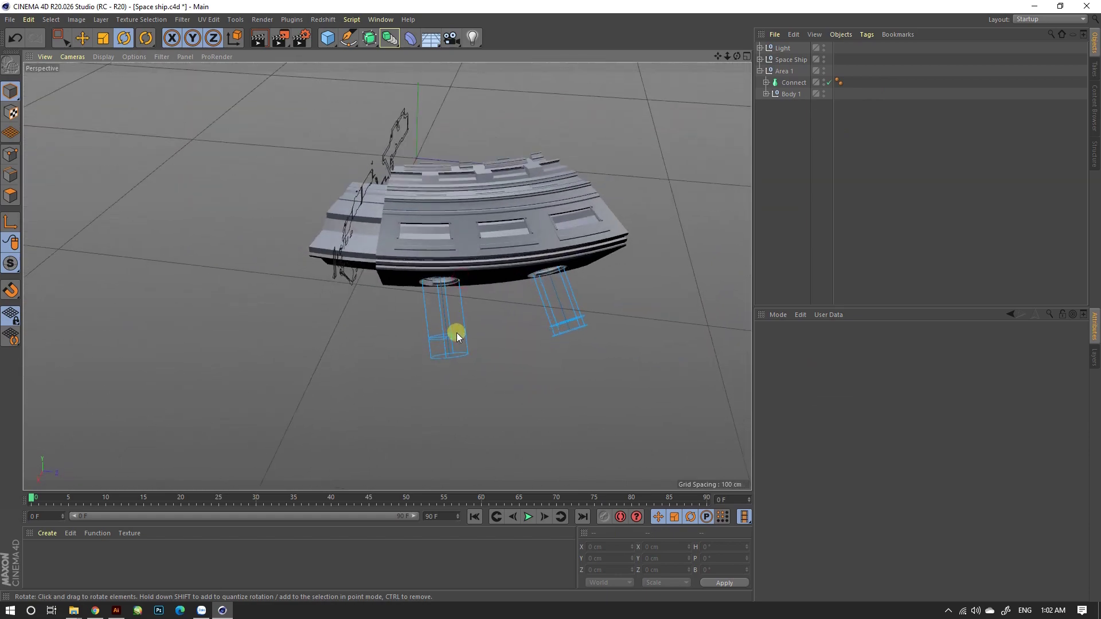
{"action": "middle_click", "coordinate": [417, 170]}
{"action": "middle_click", "coordinate": [454, 270]}
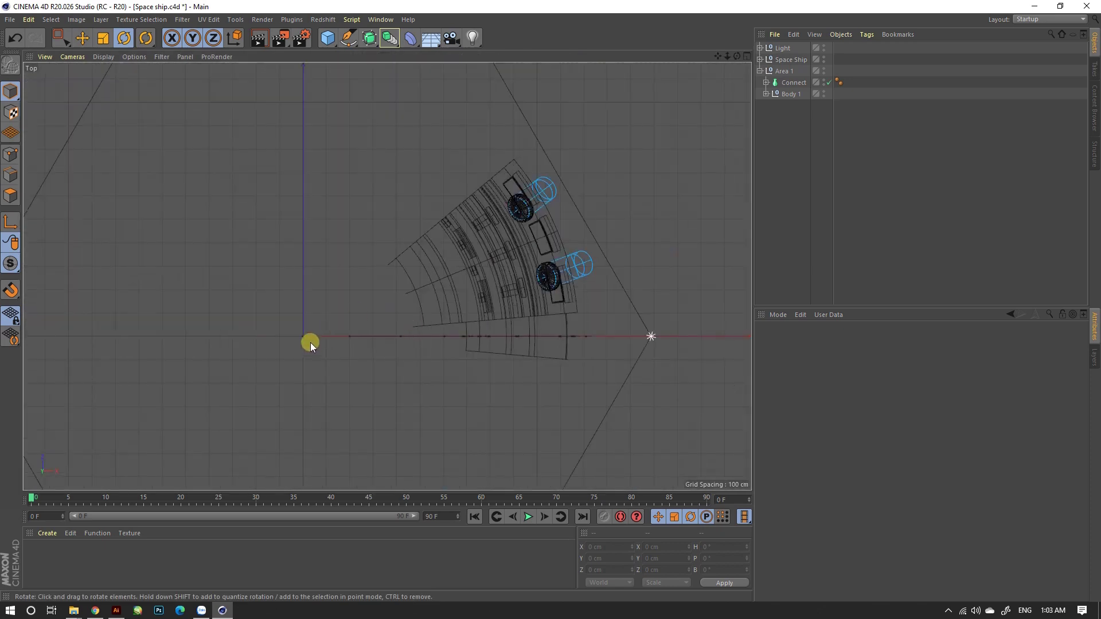
{"action": "mouse_move", "coordinate": [569, 273]}
{"action": "left_mouse_down", "text": "alt"}
{"action": "mouse_move", "coordinate": [607, 260]}
{"action": "mouse_move", "coordinate": [563, 298]}
{"action": "mouse_move", "coordinate": [545, 286]}
{"action": "left_mouse_up", "text": "alt"}
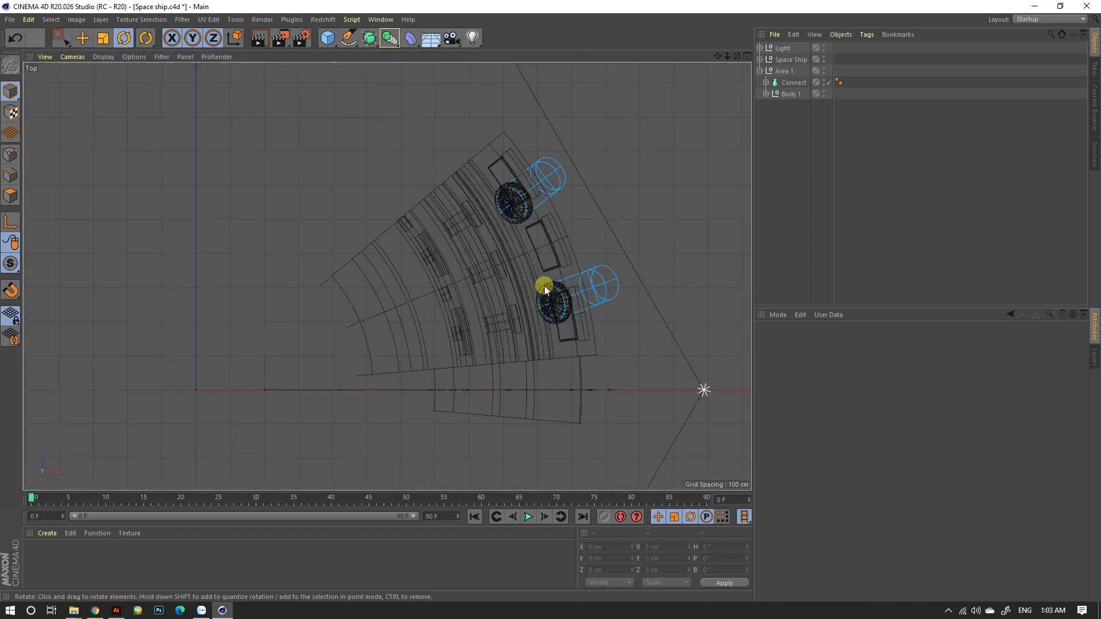
Select Hole 1 inside Body 1 and settle its heading rotation at 0.7°.
{"action": "left_click", "coordinate": [766, 94]}
{"action": "left_click", "coordinate": [792, 106]}
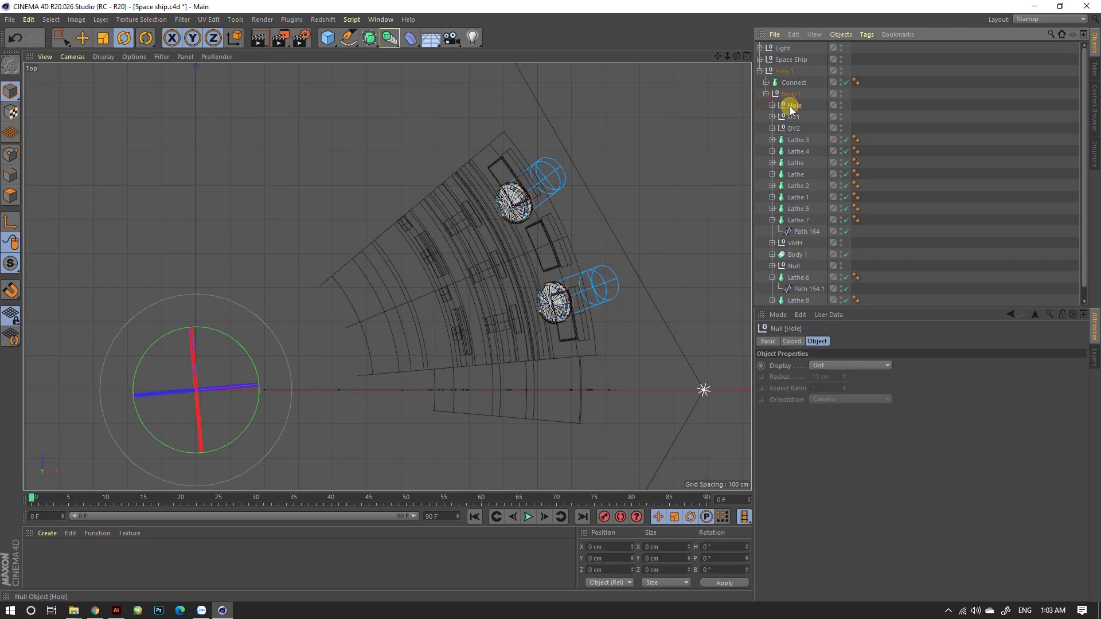
{"action": "left_click", "coordinate": [772, 105]}
{"action": "left_click", "coordinate": [802, 128]}
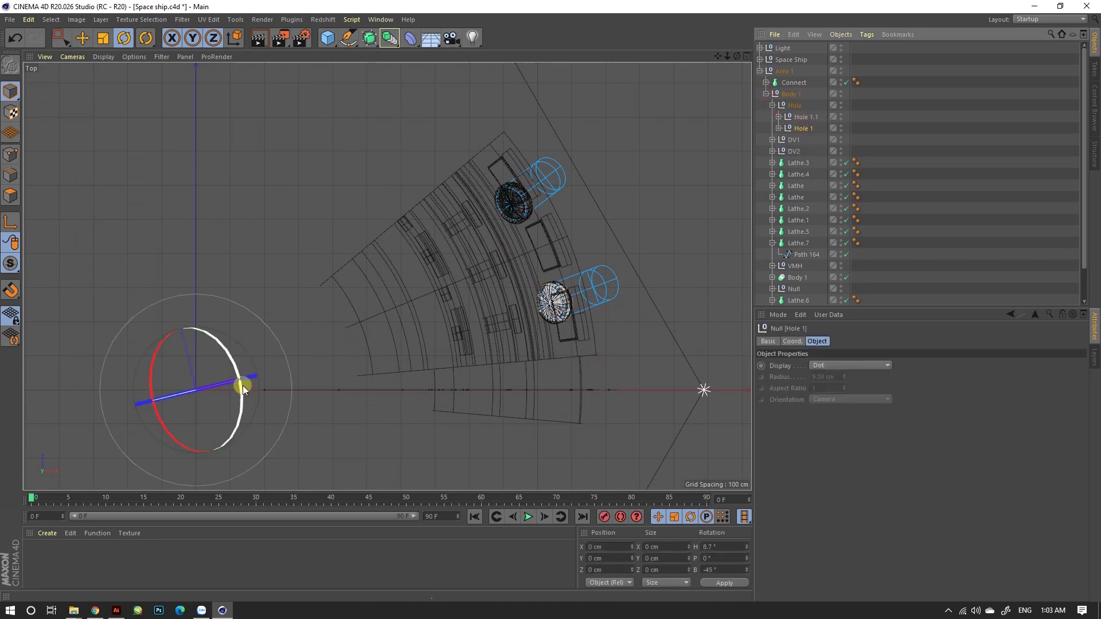
{"action": "left_click", "coordinate": [234, 38]}
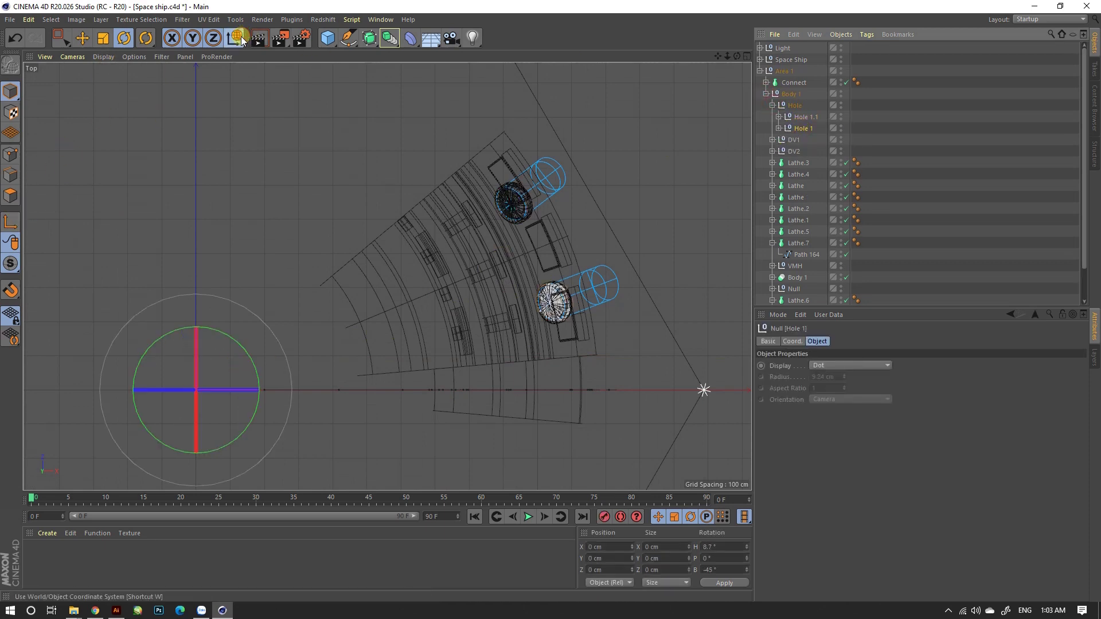
{"action": "left_click_drag", "start_coordinate": [244, 335], "coordinate": [246, 329]}
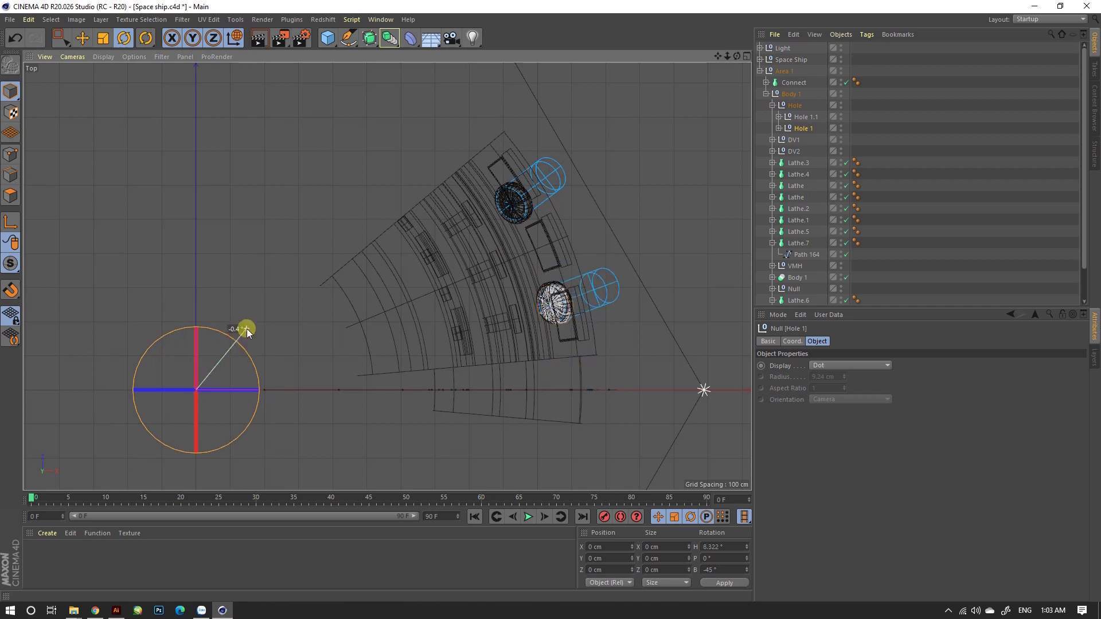
{"action": "key", "text": "ctrl+z"}
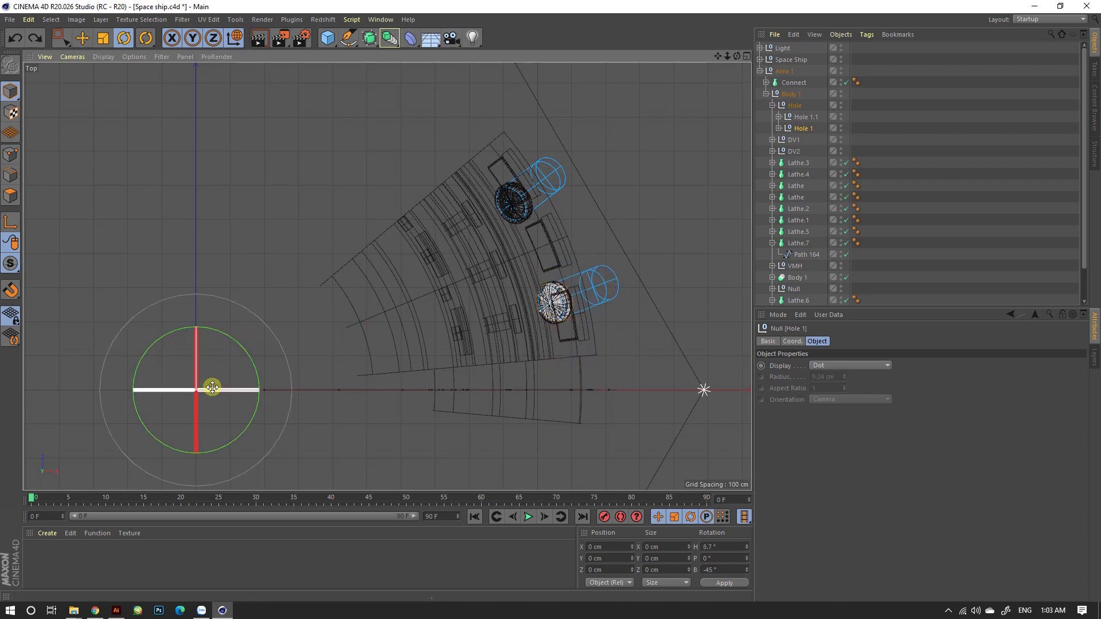
Return to the shaded perspective view, collapse Body 1, and orbit toward the hull.
{"action": "scroll", "coordinate": [661, 272], "scroll_direction": "down", "scroll_amount": 5}
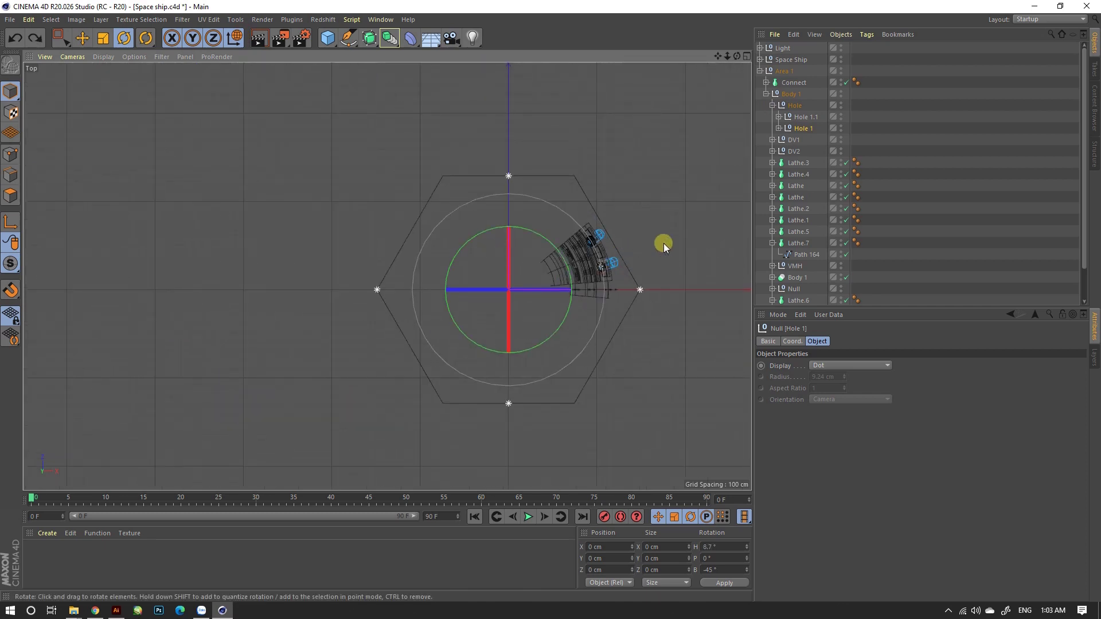
{"action": "scroll", "coordinate": [620, 277], "scroll_direction": "up", "scroll_amount": 3}
{"action": "scroll", "coordinate": [621, 274], "scroll_direction": "up", "scroll_amount": 4}
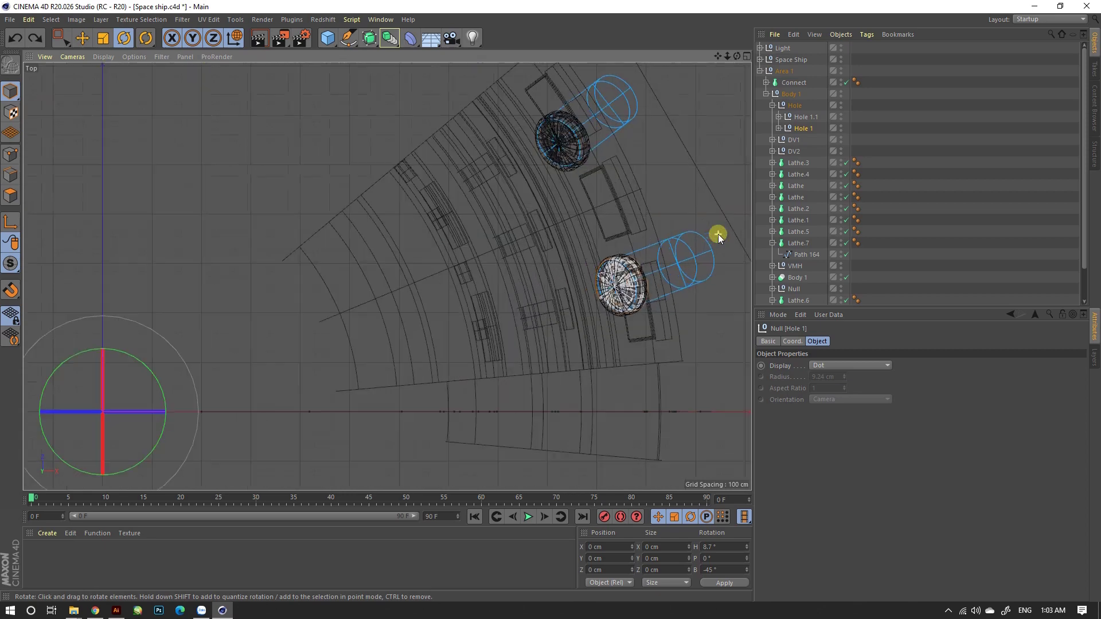
{"action": "key", "text": "F1"}
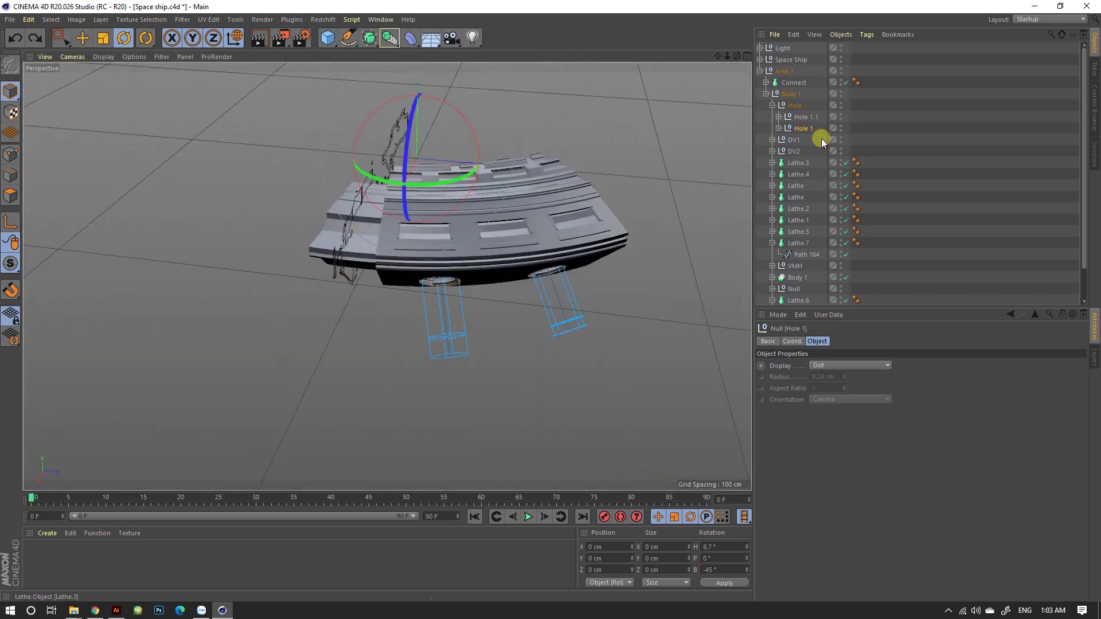
{"action": "left_click", "coordinate": [765, 92]}
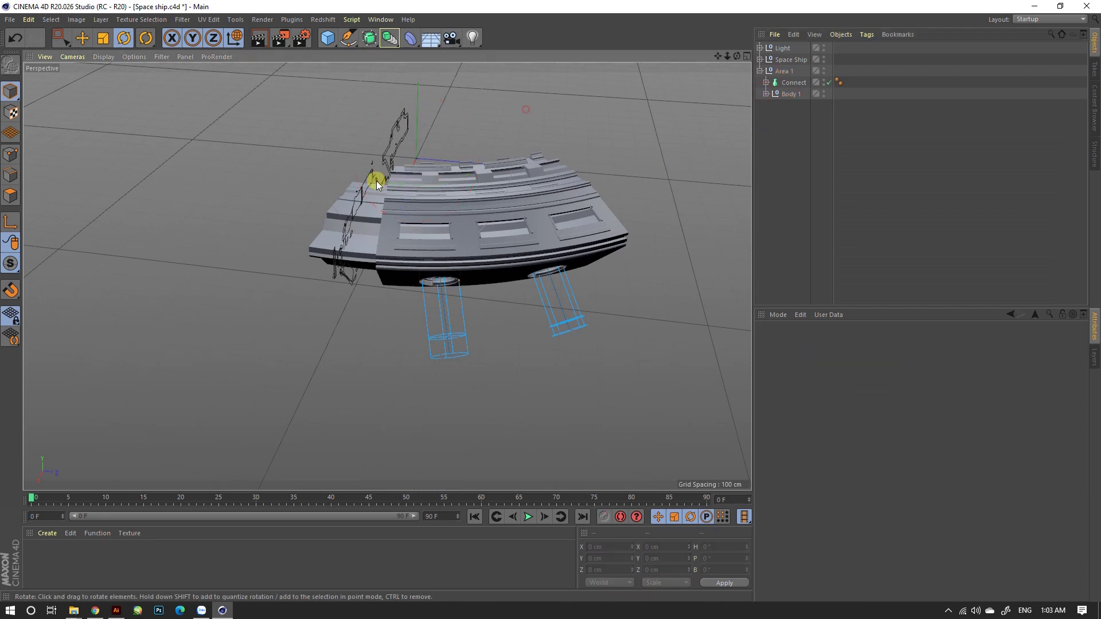
{"action": "mouse_move", "coordinate": [373, 179]}
{"action": "left_mouse_down", "text": "alt"}
{"action": "mouse_move", "coordinate": [520, 160]}
{"action": "mouse_move", "coordinate": [531, 227]}
{"action": "mouse_move", "coordinate": [277, 95]}
{"action": "mouse_move", "coordinate": [314, 206]}
{"action": "mouse_move", "coordinate": [769, 74]}
{"action": "left_mouse_up", "text": "alt"}
Merge the Path 125 and Path 126 profile splines into Path 125.1 with Connect Objects + Delete.
{"action": "left_click", "coordinate": [366, 200]}
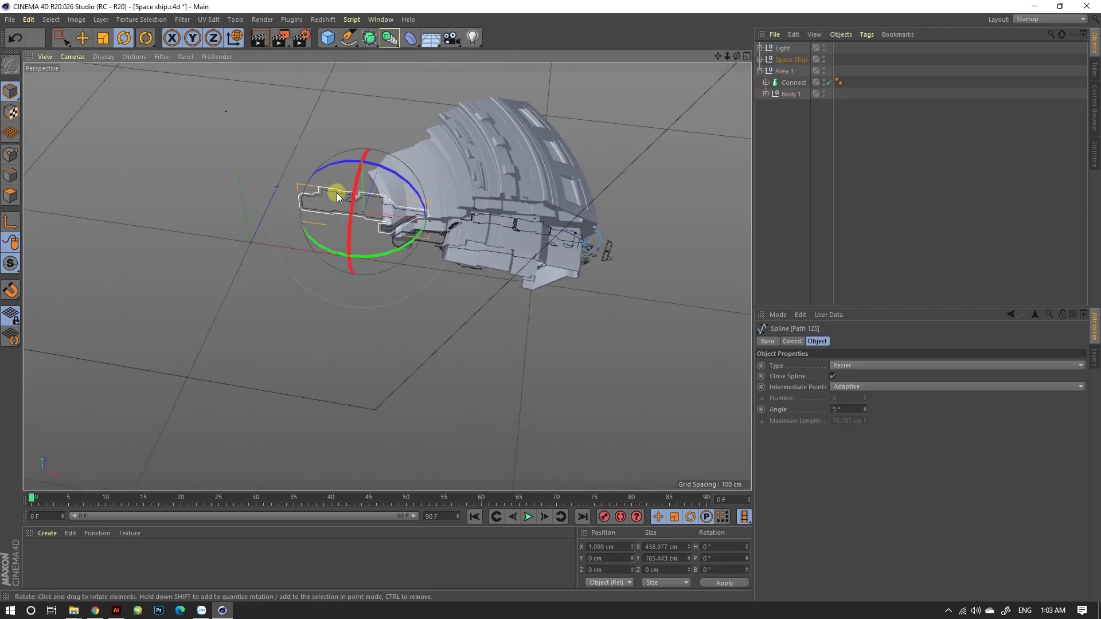
{"action": "mouse_move", "coordinate": [337, 197]}
{"action": "left_mouse_down", "text": "alt"}
{"action": "mouse_move", "coordinate": [364, 179]}
{"action": "mouse_move", "coordinate": [364, 134]}
{"action": "left_mouse_up", "text": "alt"}
{"action": "left_click", "coordinate": [447, 244], "text": "shift"}
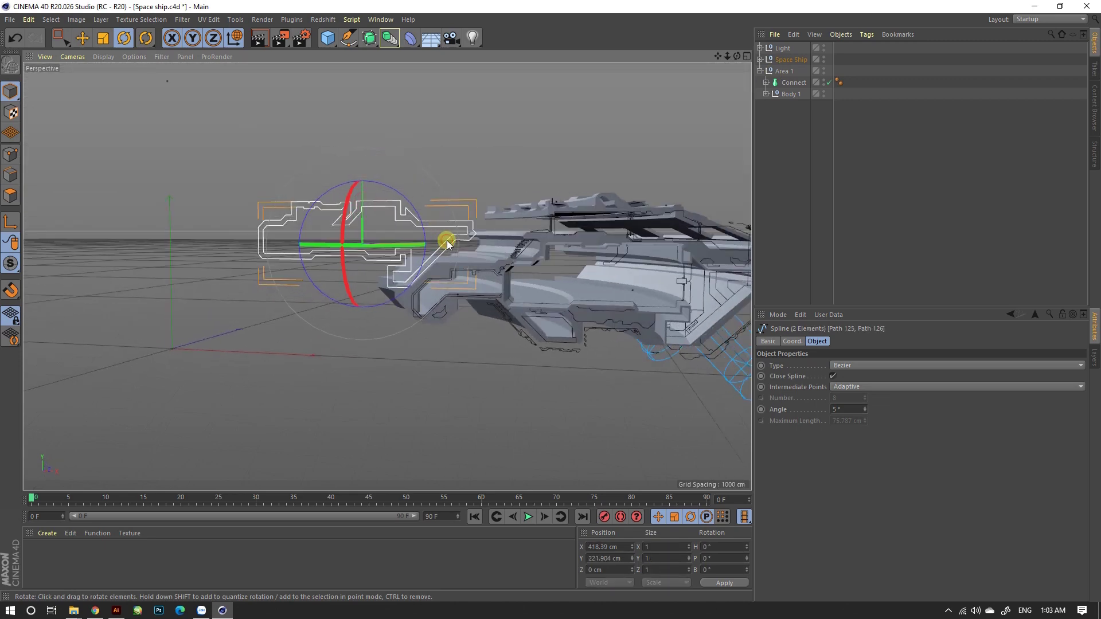
{"action": "right_click", "coordinate": [787, 53]}
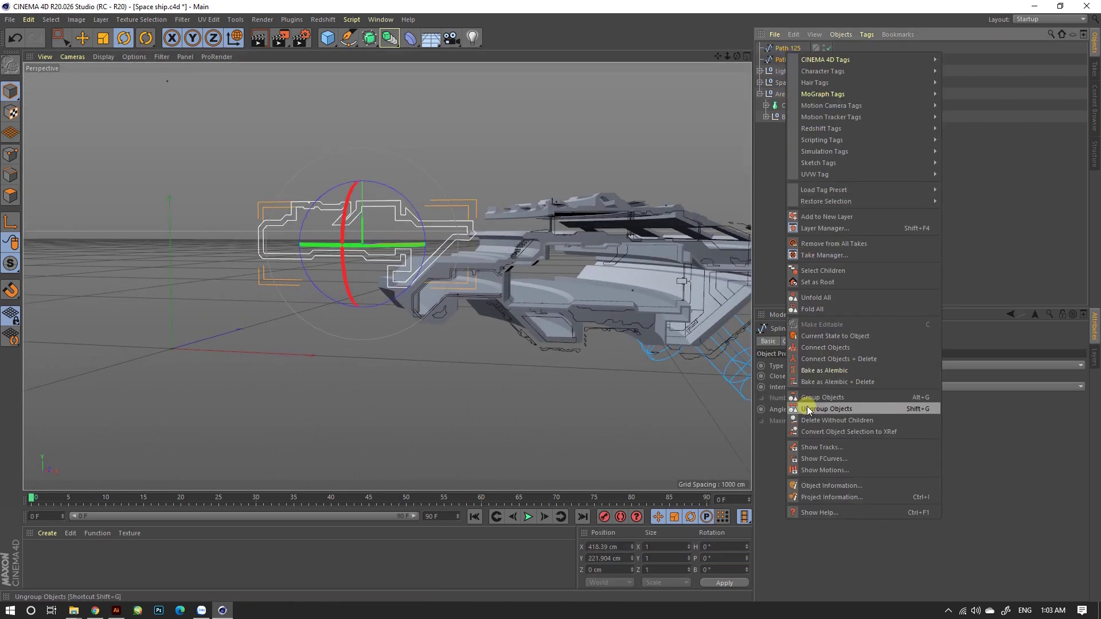
{"action": "left_click", "coordinate": [822, 359]}
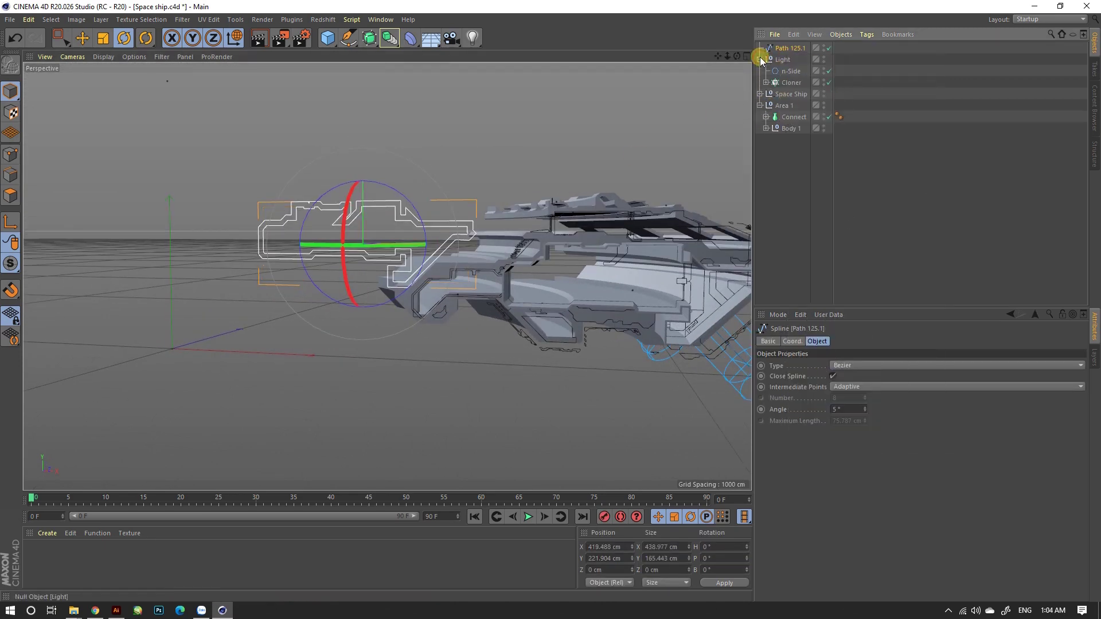
Move Lathe.3 to the top, delete old Path 27, and make Path 125.1 its profile.
{"action": "left_click", "coordinate": [766, 105]}
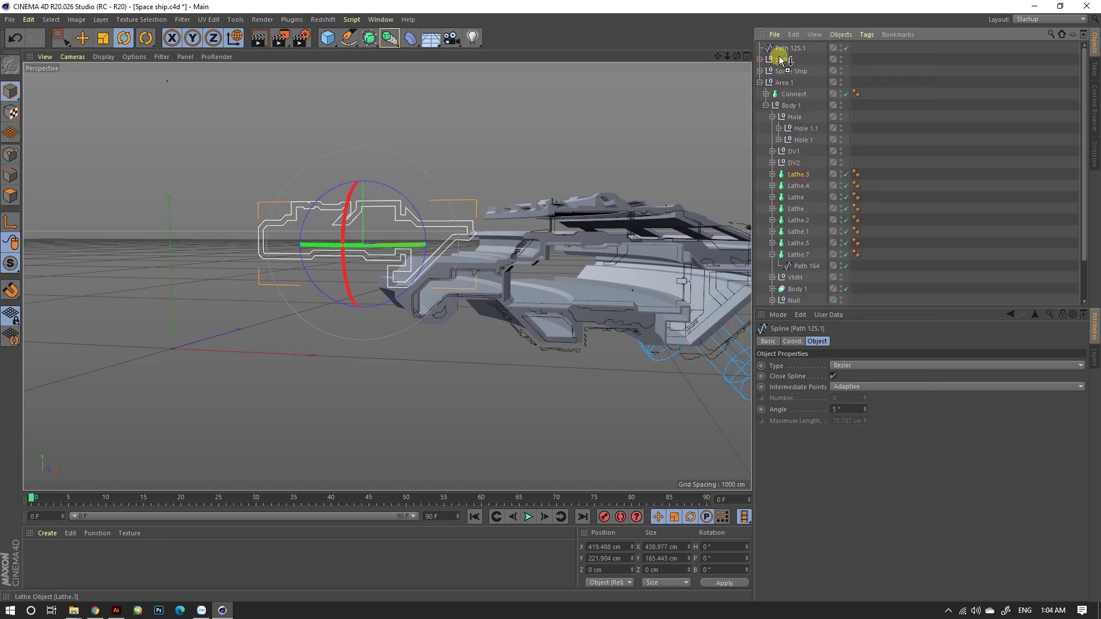
{"action": "left_click_drag", "start_coordinate": [781, 60], "coordinate": [782, 61]}
{"action": "left_click", "coordinate": [760, 81]}
{"action": "left_click", "coordinate": [759, 59]}
{"action": "left_click", "coordinate": [787, 71]}
{"action": "key", "text": "Delete"}
{"action": "left_click", "coordinate": [590, 184]}
{"action": "mouse_move", "coordinate": [590, 184]}
{"action": "left_mouse_down", "text": "alt"}
{"action": "mouse_move", "coordinate": [392, 232]}
{"action": "mouse_move", "coordinate": [318, 350]}
{"action": "mouse_move", "coordinate": [363, 270]}
{"action": "mouse_move", "coordinate": [321, 336]}
{"action": "left_mouse_up", "text": "alt"}
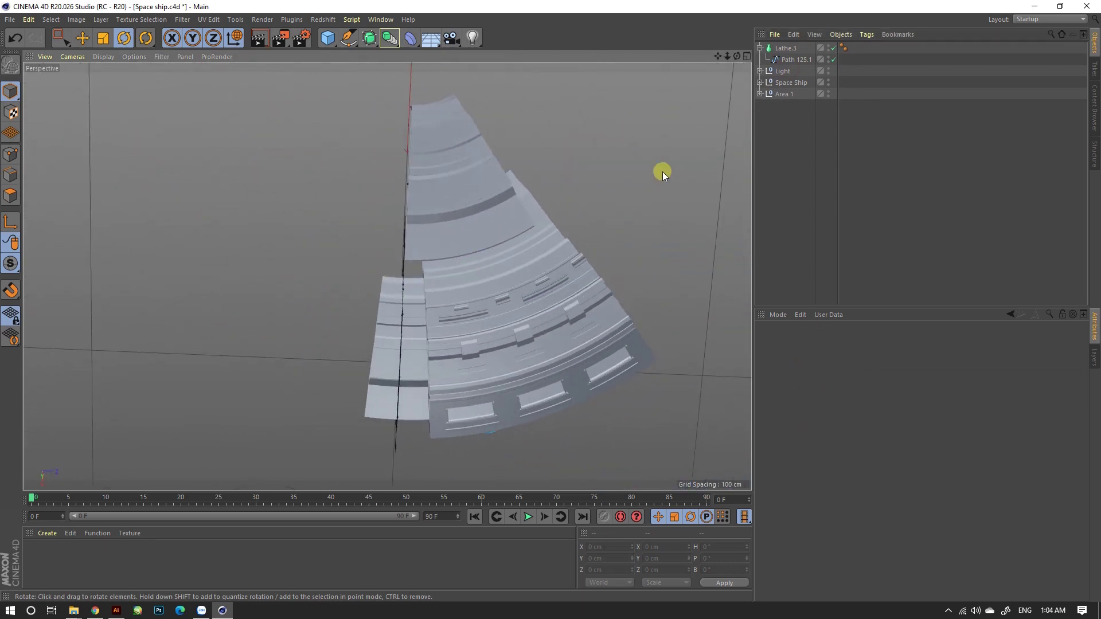
Rotate the Lathe.3 segment's heading, setting it to 10°.
{"action": "left_click", "coordinate": [783, 48]}
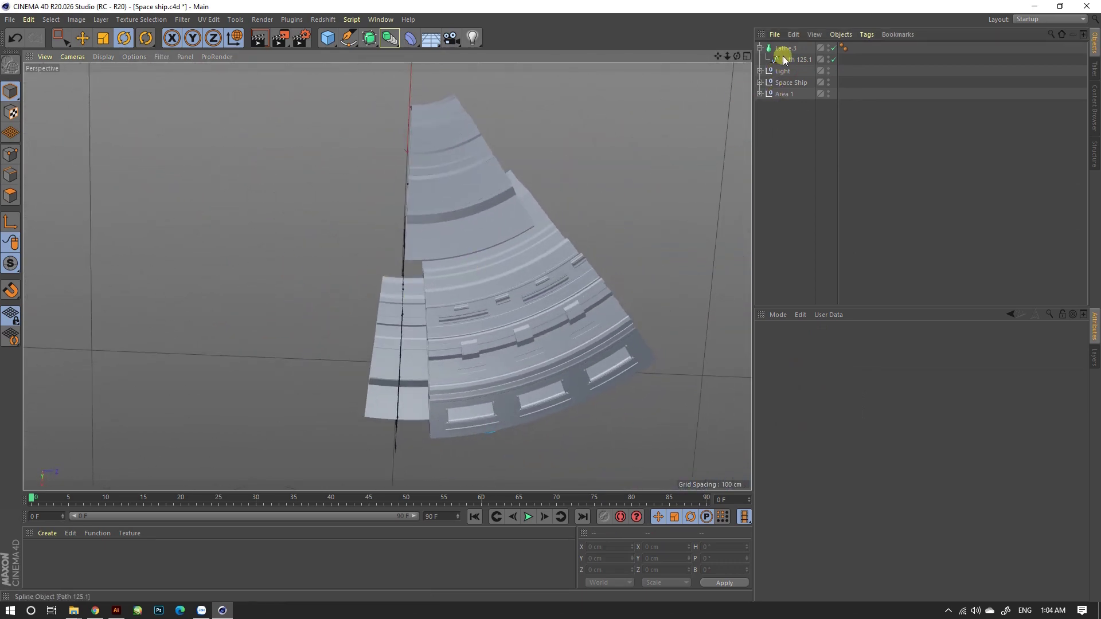
{"action": "left_click_drag", "start_coordinate": [417, 109], "coordinate": [425, 110]}
{"action": "left_click", "coordinate": [724, 547]}
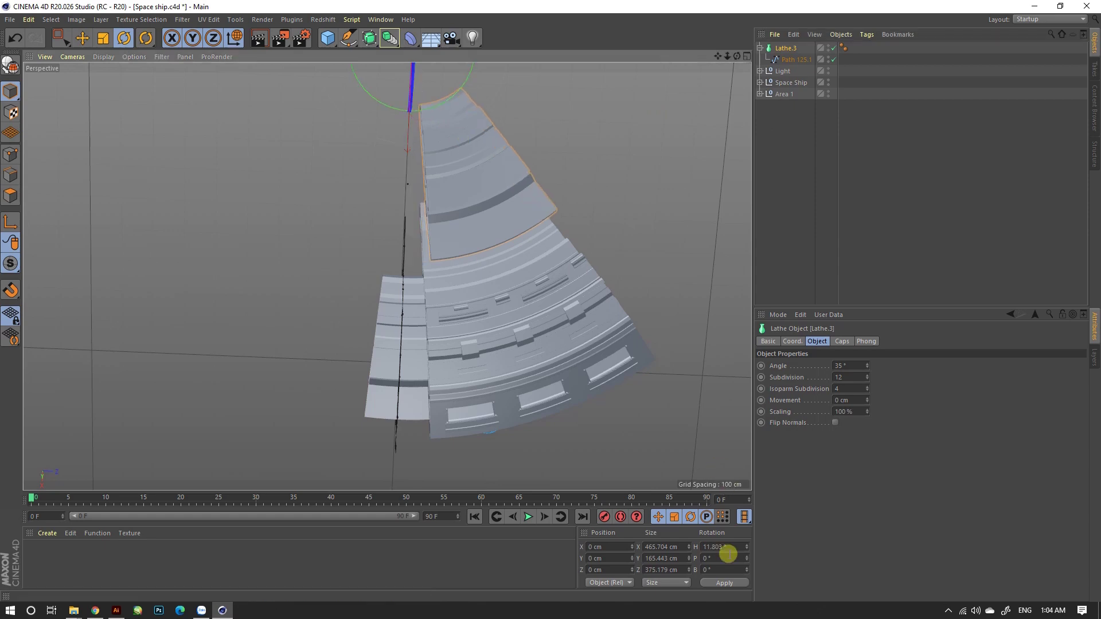
{"action": "mouse_move", "coordinate": [631, 467]}
{"action": "left_mouse_down", "text": "alt"}
{"action": "mouse_move", "coordinate": [644, 340]}
{"action": "mouse_move", "coordinate": [492, 296]}
{"action": "mouse_move", "coordinate": [596, 79]}
{"action": "mouse_move", "coordinate": [395, 309]}
{"action": "mouse_move", "coordinate": [515, 412]}
{"action": "left_mouse_up", "text": "alt"}
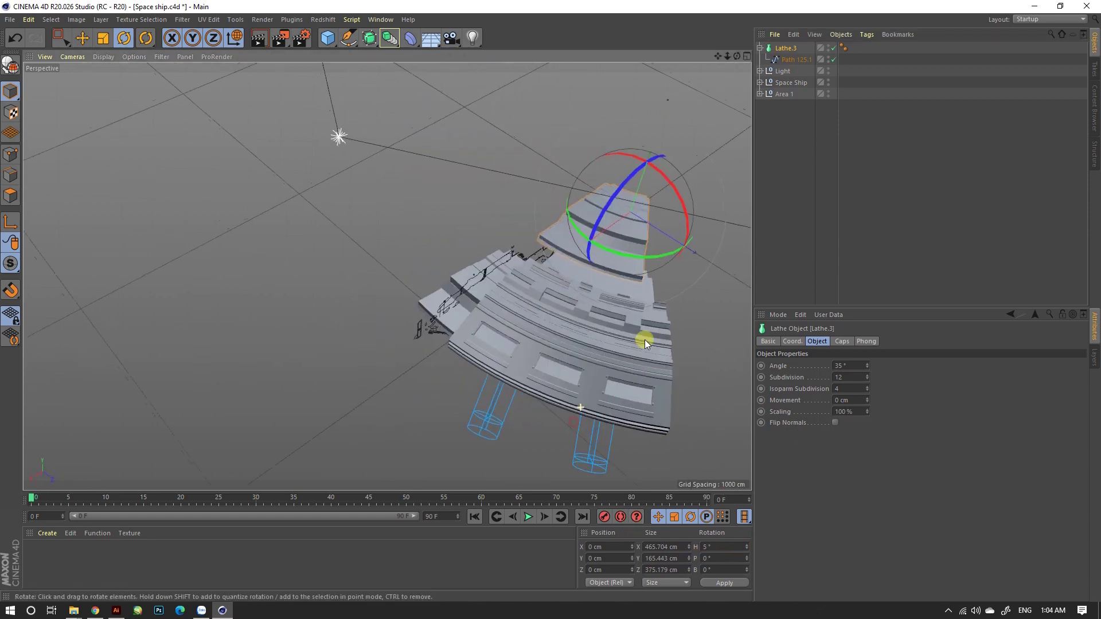
{"action": "scroll", "coordinate": [455, 311], "scroll_direction": "up", "scroll_amount": 5}
{"action": "left_click", "coordinate": [709, 547]}
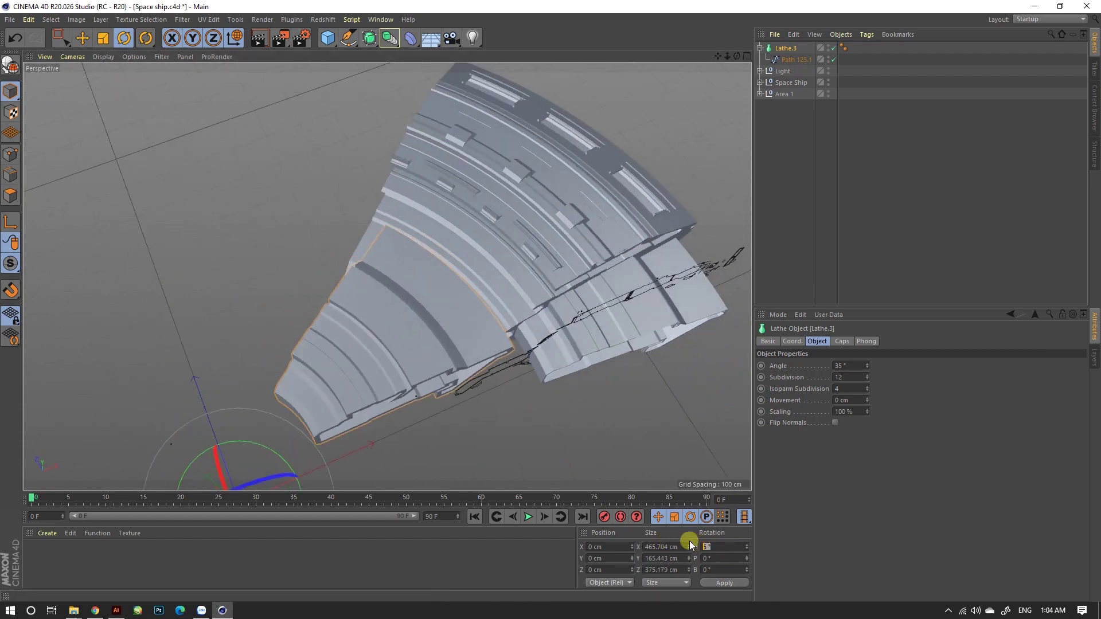
{"action": "type", "text": "10"}
{"action": "key", "text": "Return"}
Try Lathe.3 heading values of 35°, 25° and 30°.
{"action": "mouse_move", "coordinate": [489, 290]}
{"action": "left_mouse_down", "text": "alt"}
{"action": "mouse_move", "coordinate": [501, 329]}
{"action": "mouse_move", "coordinate": [393, 194]}
{"action": "mouse_move", "coordinate": [481, 181]}
{"action": "mouse_move", "coordinate": [468, 243]}
{"action": "mouse_move", "coordinate": [676, 365]}
{"action": "left_mouse_up", "text": "alt"}
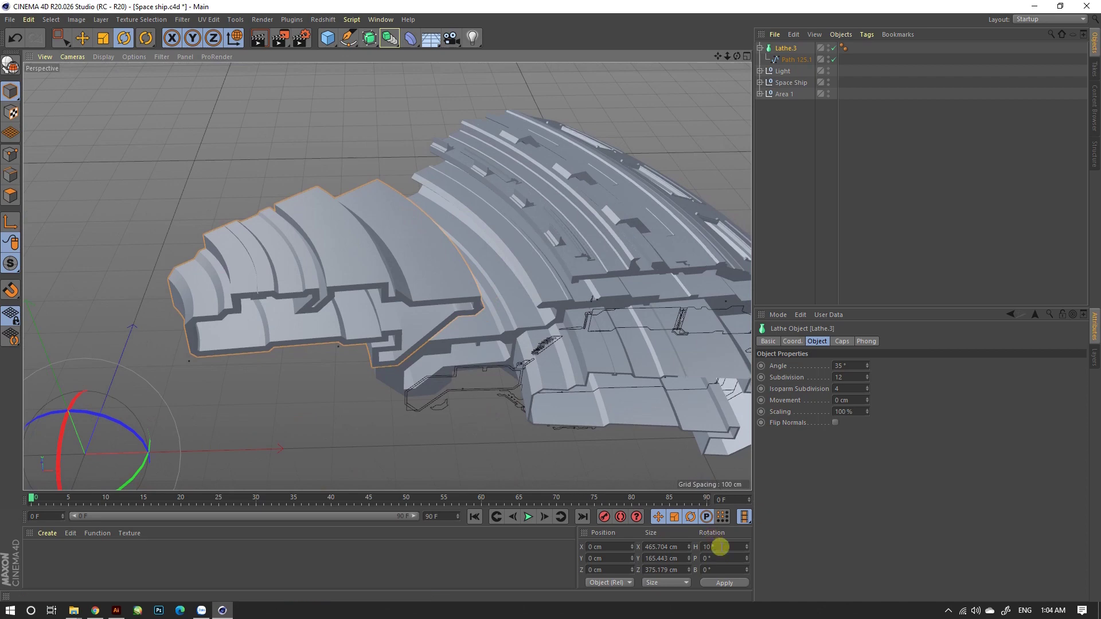
{"action": "type", "text": "35"}
{"action": "key", "text": "Return"}
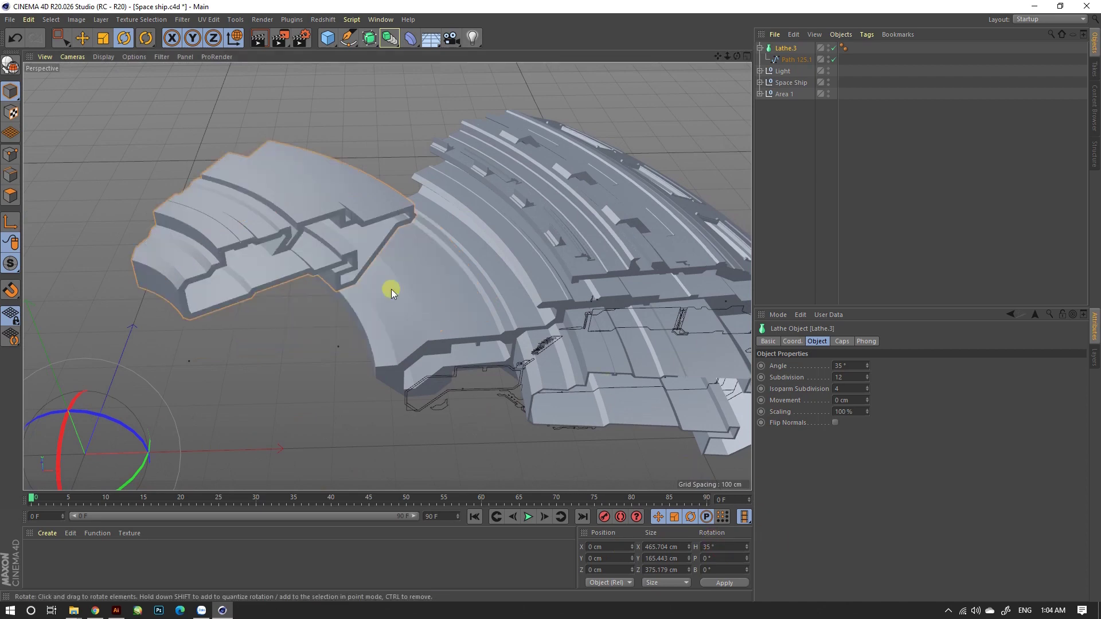
{"action": "mouse_move", "coordinate": [391, 289]}
{"action": "left_mouse_down", "text": "alt"}
{"action": "mouse_move", "coordinate": [460, 411]}
{"action": "mouse_move", "coordinate": [494, 268]}
{"action": "mouse_move", "coordinate": [401, 328]}
{"action": "mouse_move", "coordinate": [387, 317]}
{"action": "mouse_move", "coordinate": [408, 334]}
{"action": "left_mouse_up", "text": "alt"}
{"action": "left_click", "coordinate": [729, 546]}
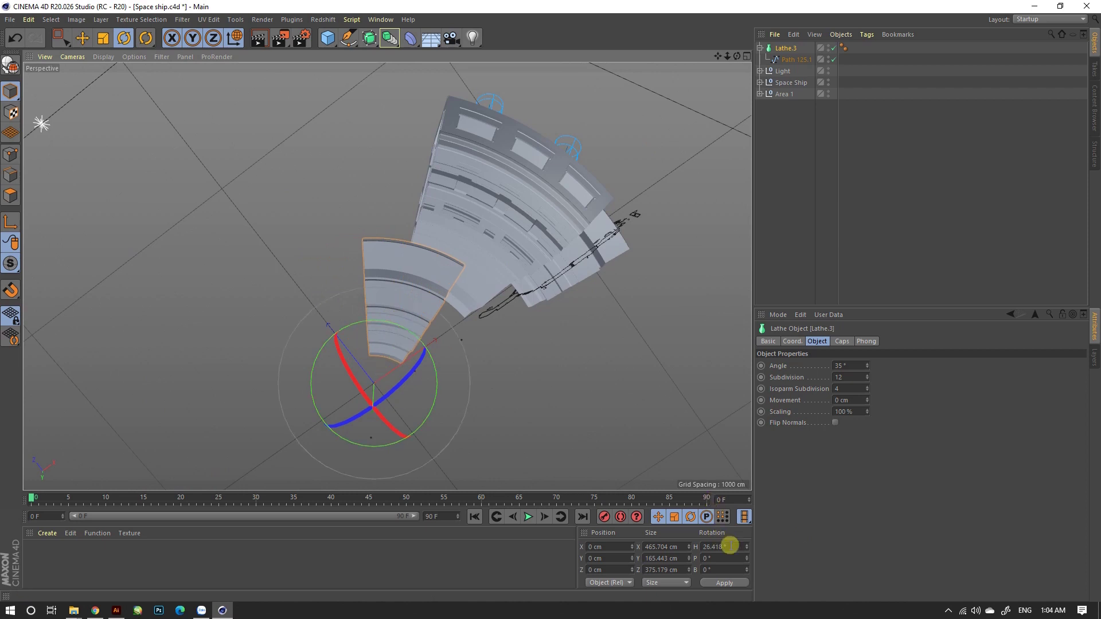
{"action": "type", "text": "25"}
{"action": "key", "text": "Return"}
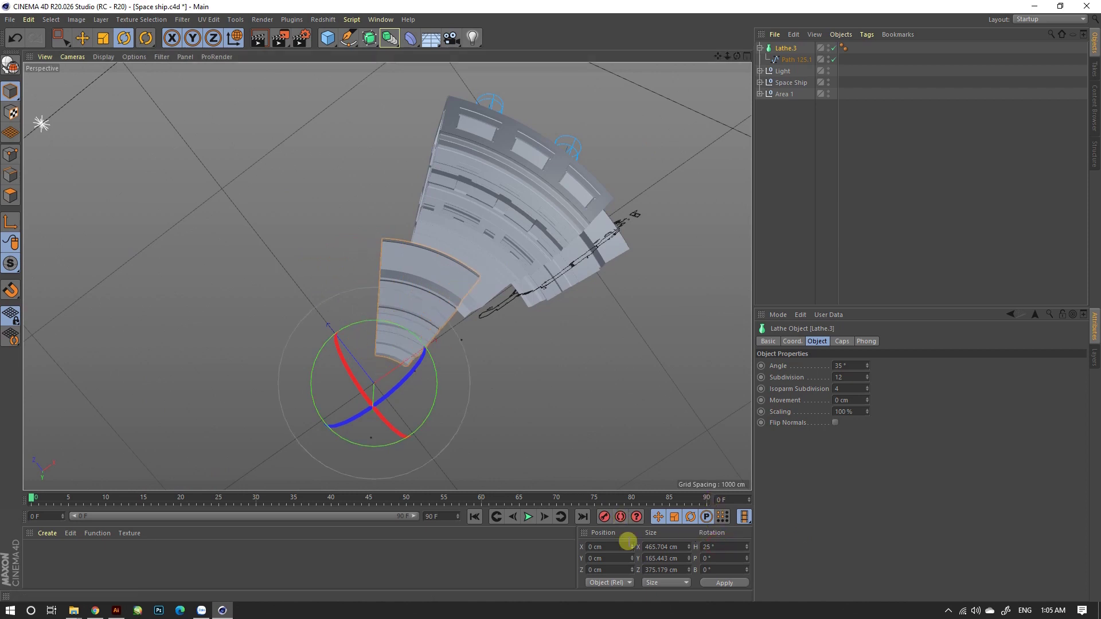
{"action": "type", "text": "30"}
{"action": "key", "text": "Return"}
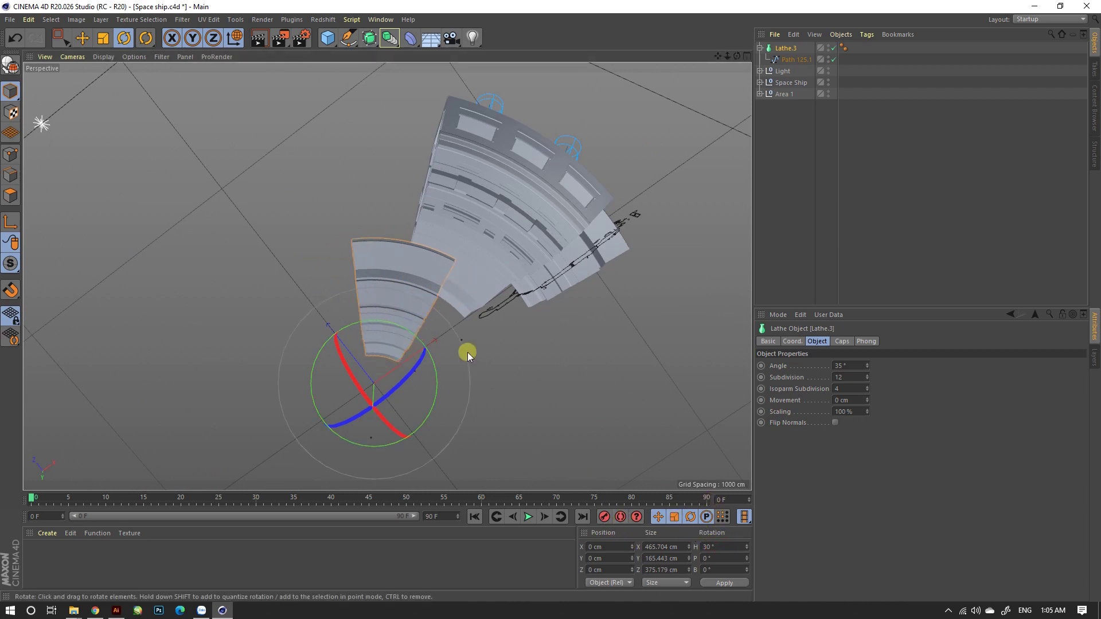
Settle Lathe.3 at a 25° heading, deselect it, and save the scene.
{"action": "left_click_drag", "start_coordinate": [467, 352], "coordinate": [449, 191], "text": "alt"}
{"action": "key", "text": "Return"}
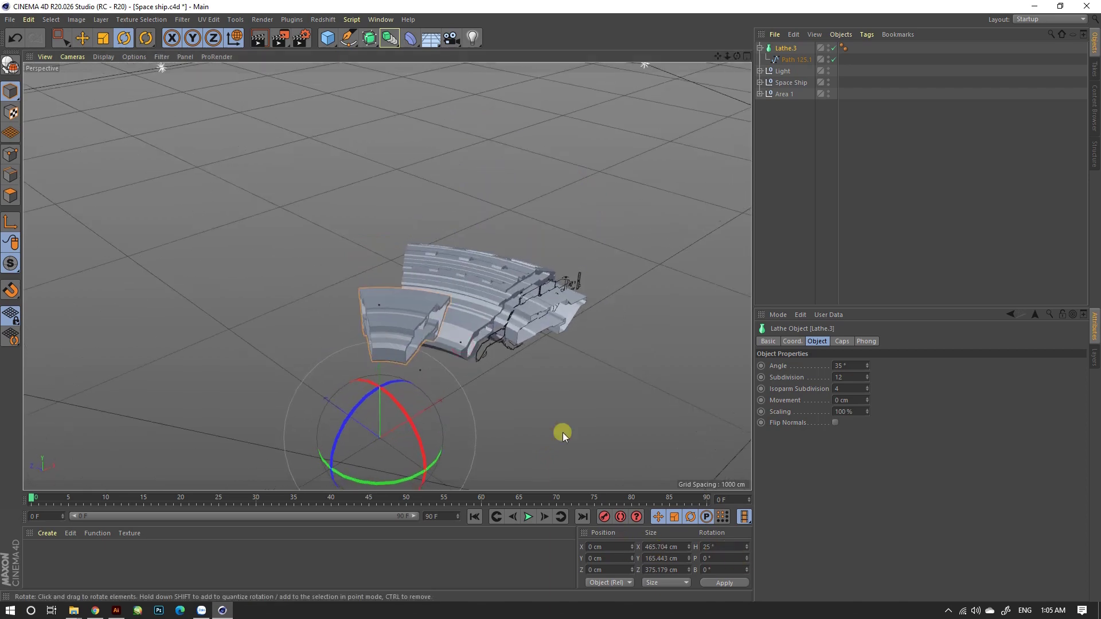
{"action": "mouse_move", "coordinate": [562, 432]}
{"action": "left_mouse_down", "text": "alt"}
{"action": "mouse_move", "coordinate": [397, 325]}
{"action": "mouse_move", "coordinate": [563, 360]}
{"action": "mouse_move", "coordinate": [603, 220]}
{"action": "mouse_move", "coordinate": [498, 291]}
{"action": "mouse_move", "coordinate": [528, 331]}
{"action": "left_mouse_up", "text": "alt"}
{"action": "left_click", "coordinate": [603, 220]}
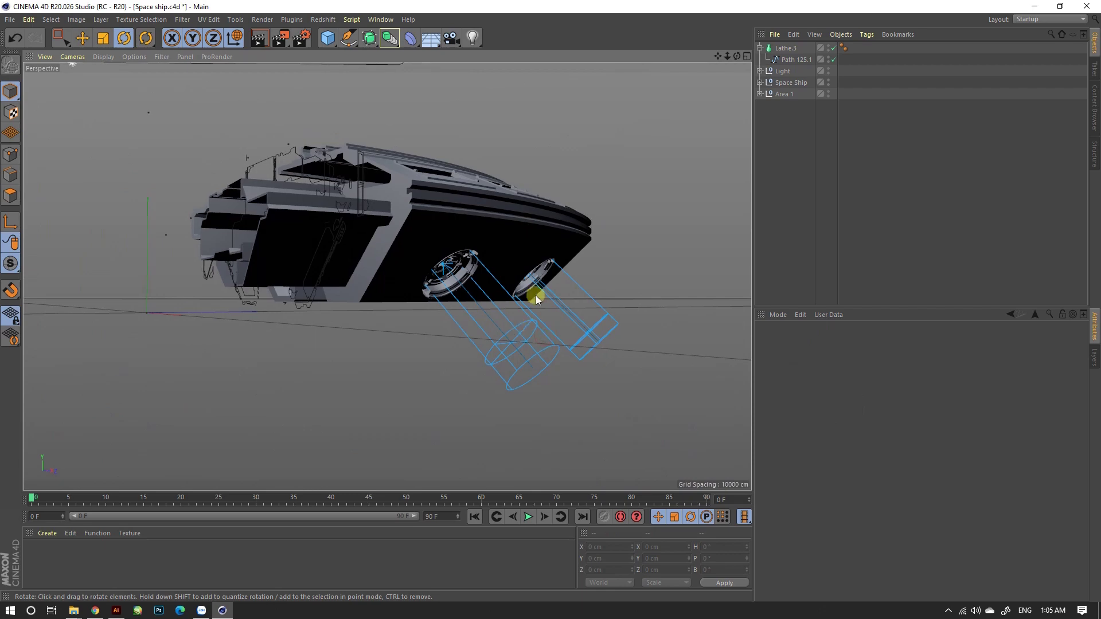
{"action": "key", "text": "ctrl+s"}
Render the ship from three angles, ending with a close-up of the hull panels.
{"action": "left_click", "coordinate": [258, 38]}
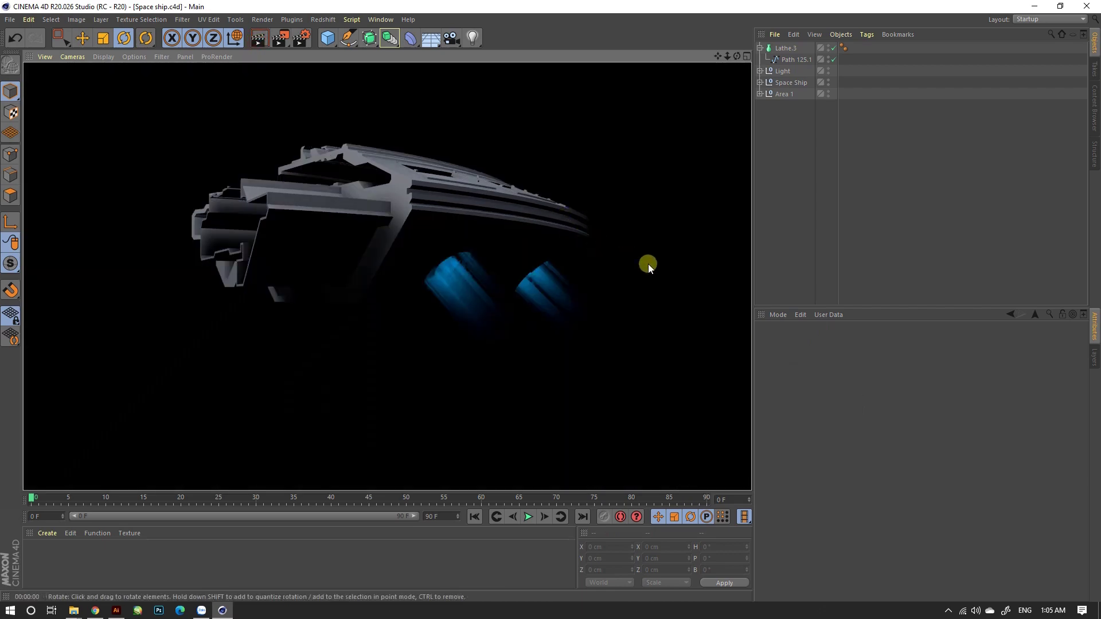
{"action": "mouse_move", "coordinate": [477, 222]}
{"action": "left_mouse_down", "text": "alt"}
{"action": "mouse_move", "coordinate": [493, 284]}
{"action": "mouse_move", "coordinate": [443, 362]}
{"action": "left_mouse_up", "text": "alt"}
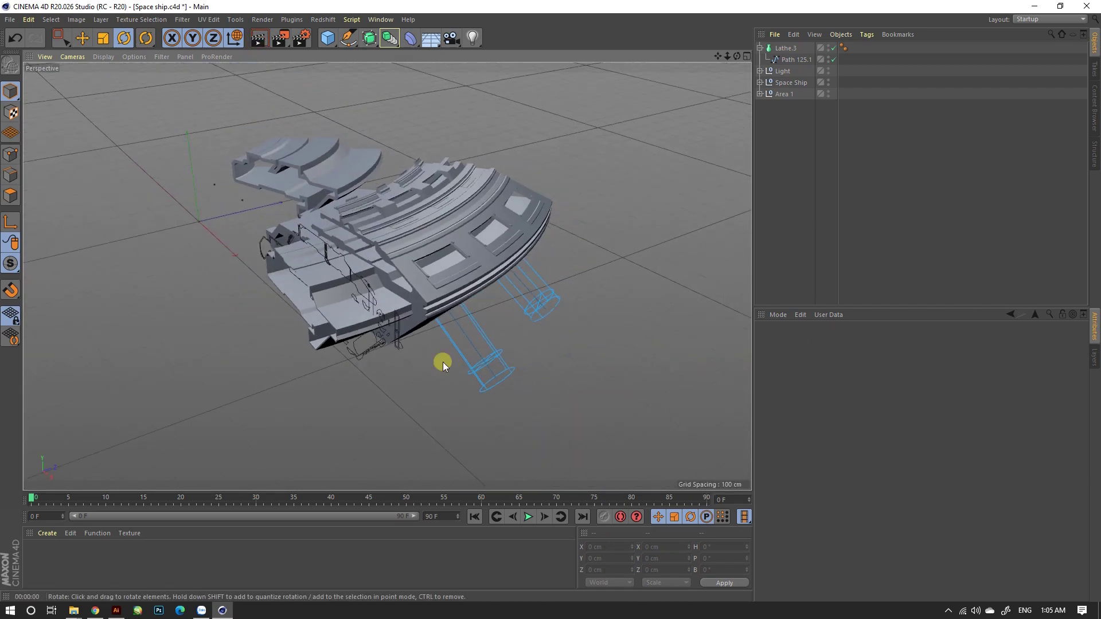
{"action": "left_click", "coordinate": [259, 40]}
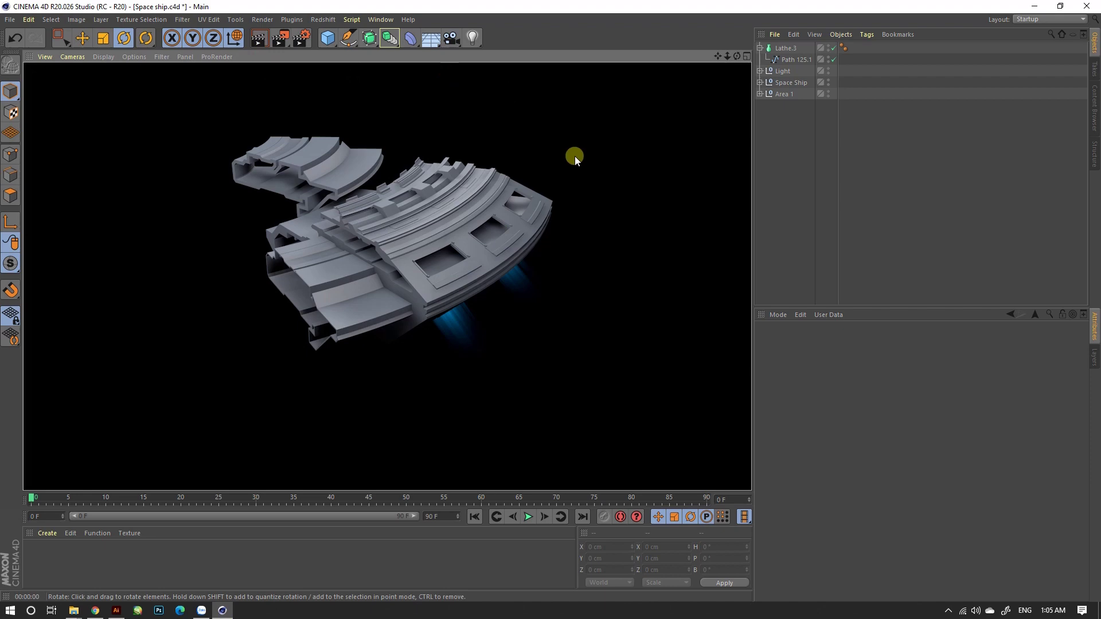
{"action": "mouse_move", "coordinate": [574, 156]}
{"action": "left_mouse_down", "text": "alt"}
{"action": "mouse_move", "coordinate": [386, 283]}
{"action": "mouse_move", "coordinate": [545, 250]}
{"action": "mouse_move", "coordinate": [535, 218]}
{"action": "mouse_move", "coordinate": [507, 234]}
{"action": "mouse_move", "coordinate": [465, 229]}
{"action": "left_mouse_up", "text": "alt"}
{"action": "left_click", "coordinate": [265, 47]}
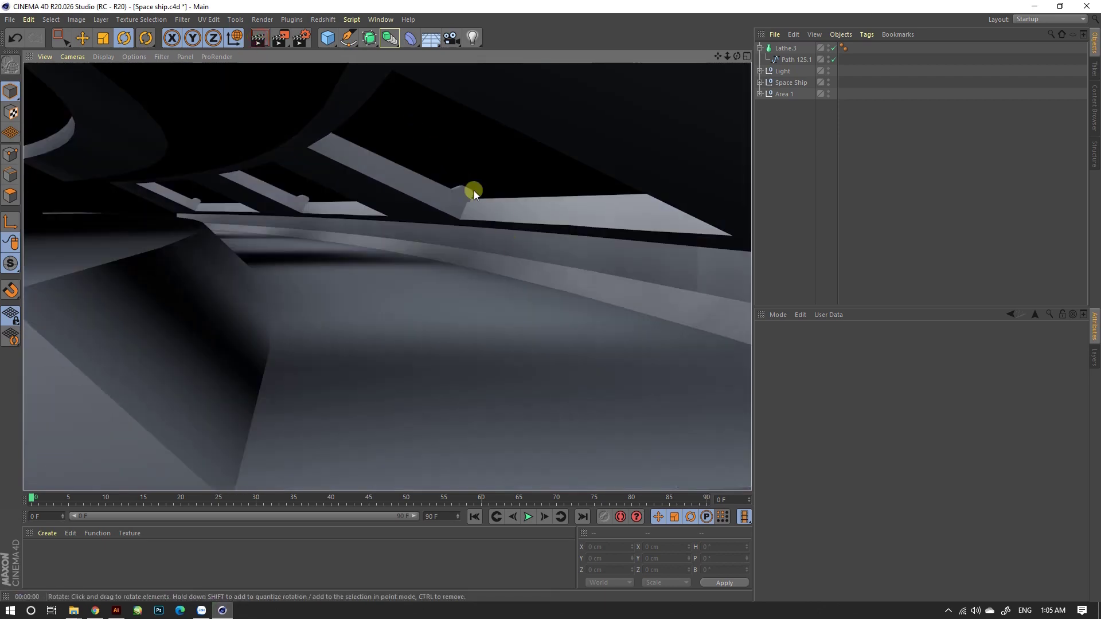